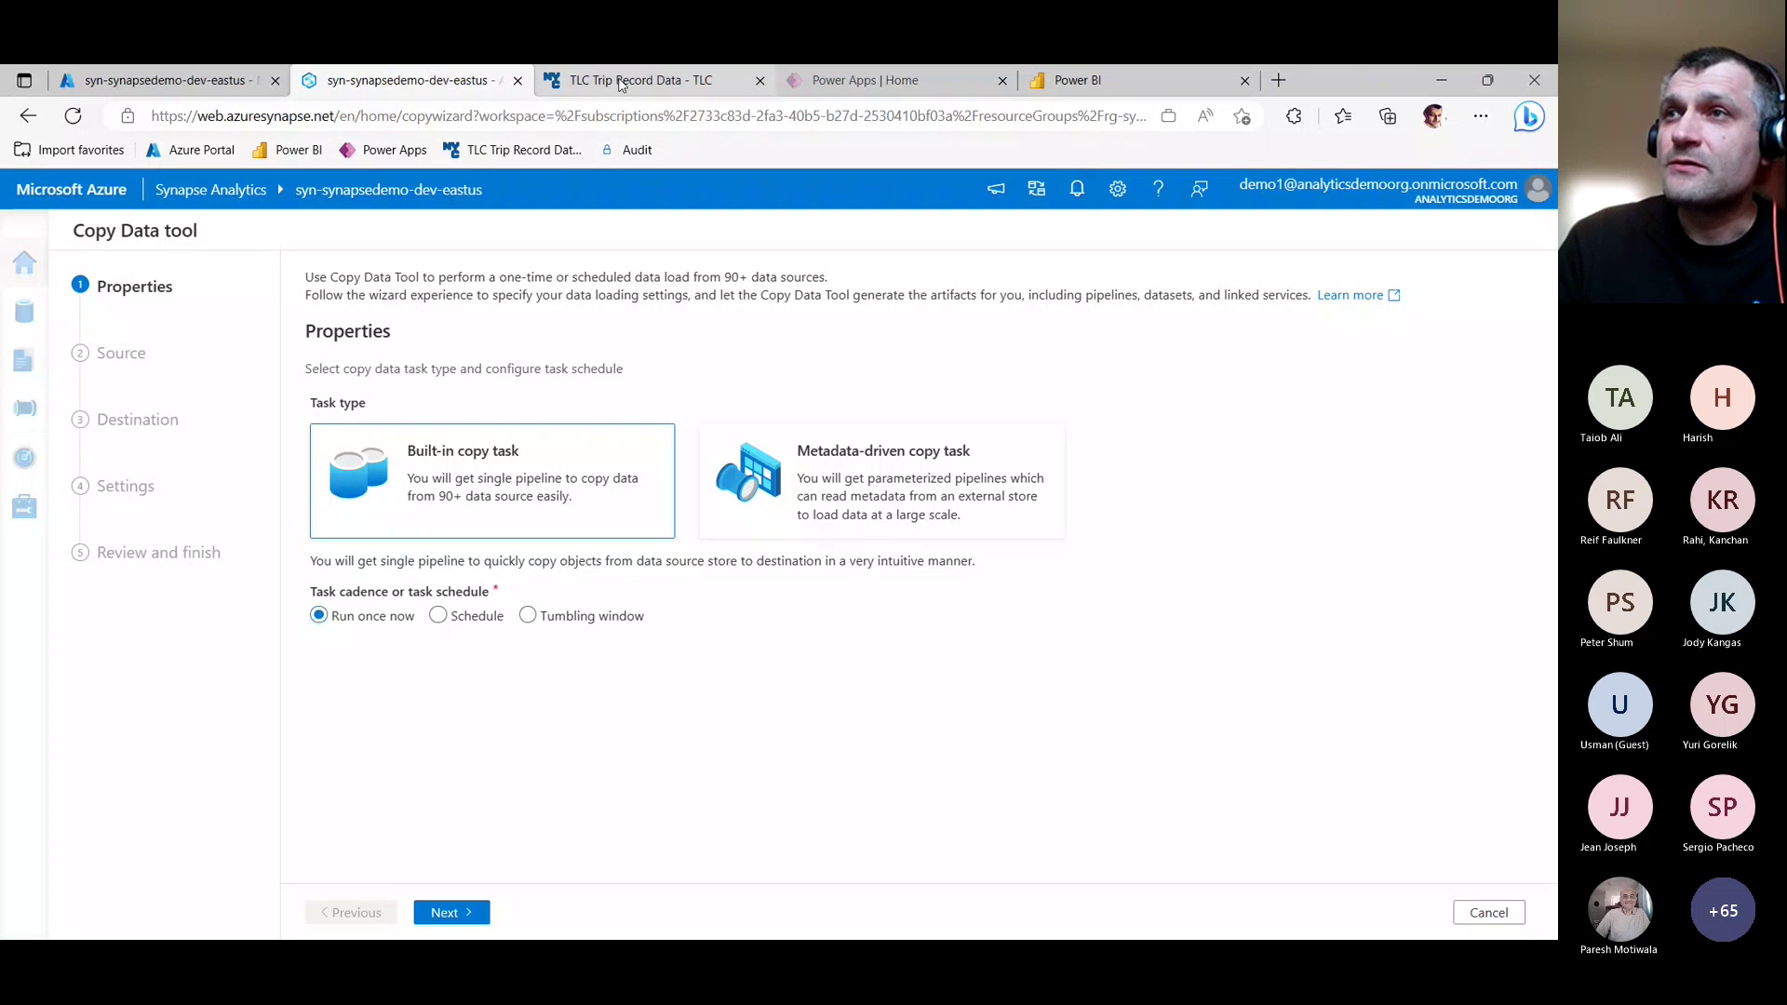
On the TLC Trip Record Data page, copy the link to the January 2022 Yellow Taxi Trip Records Parquet file.
click(619, 82)
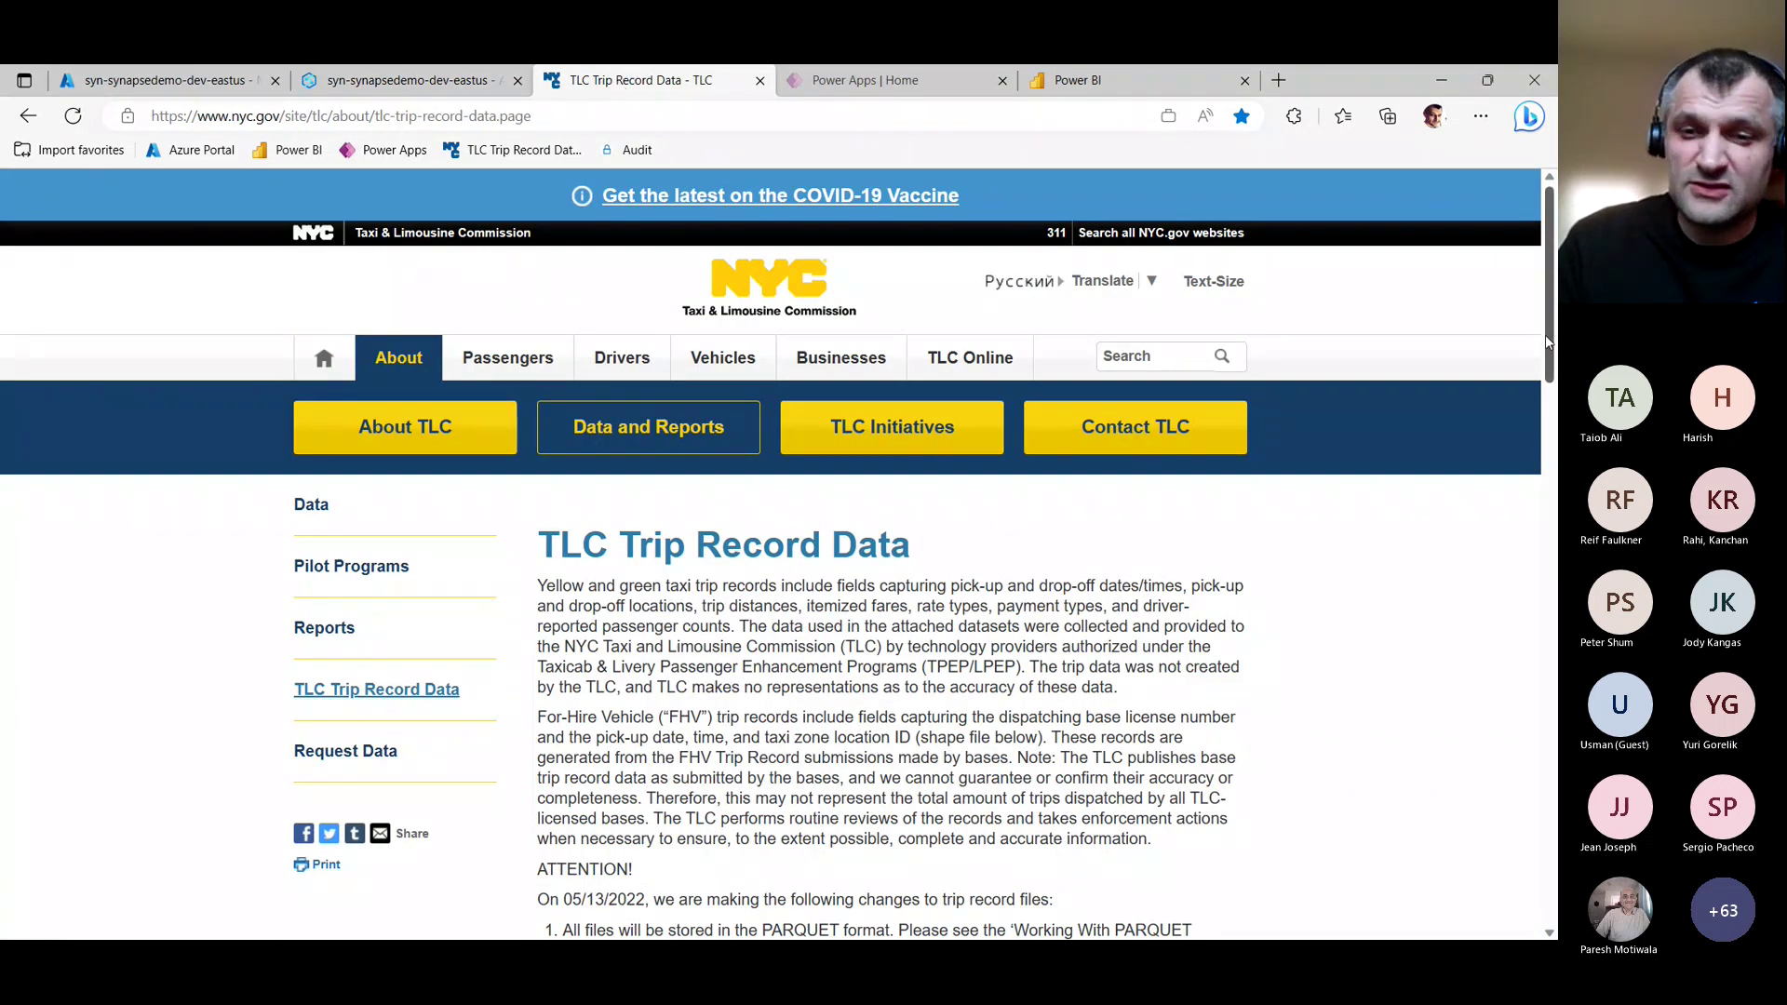
drag(1548, 341, 1552, 400)
scroll(642, 531, down, 5)
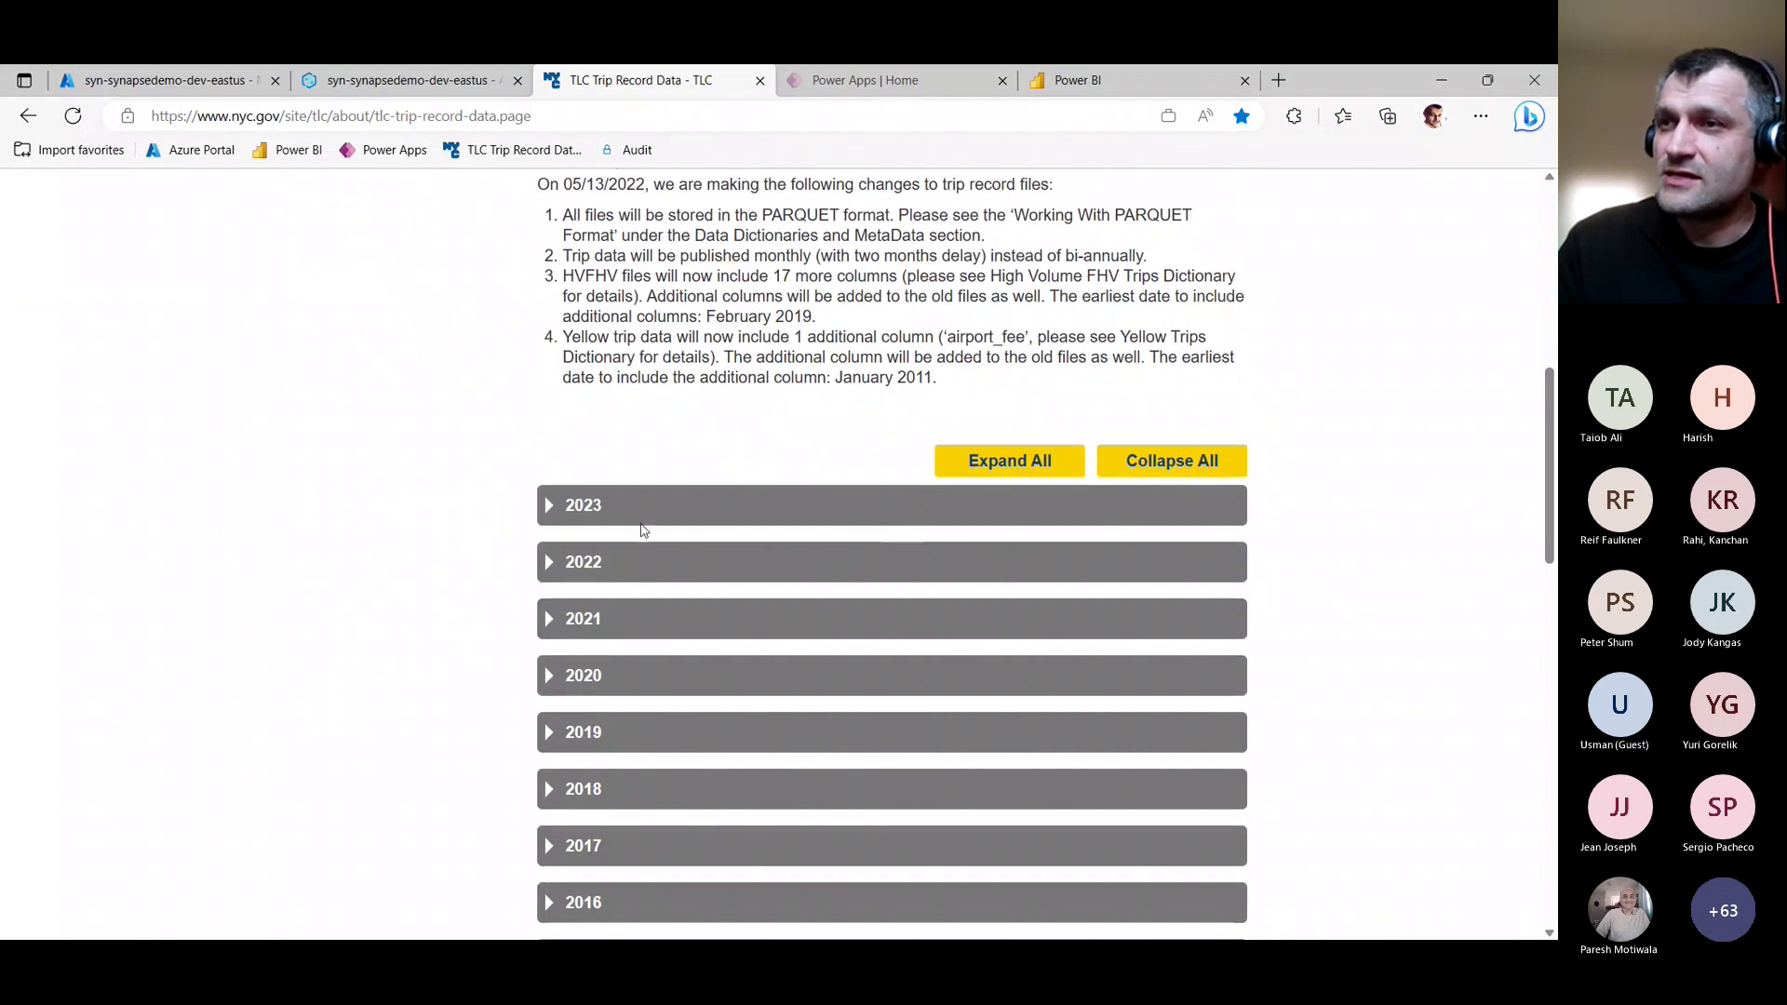
click(547, 505)
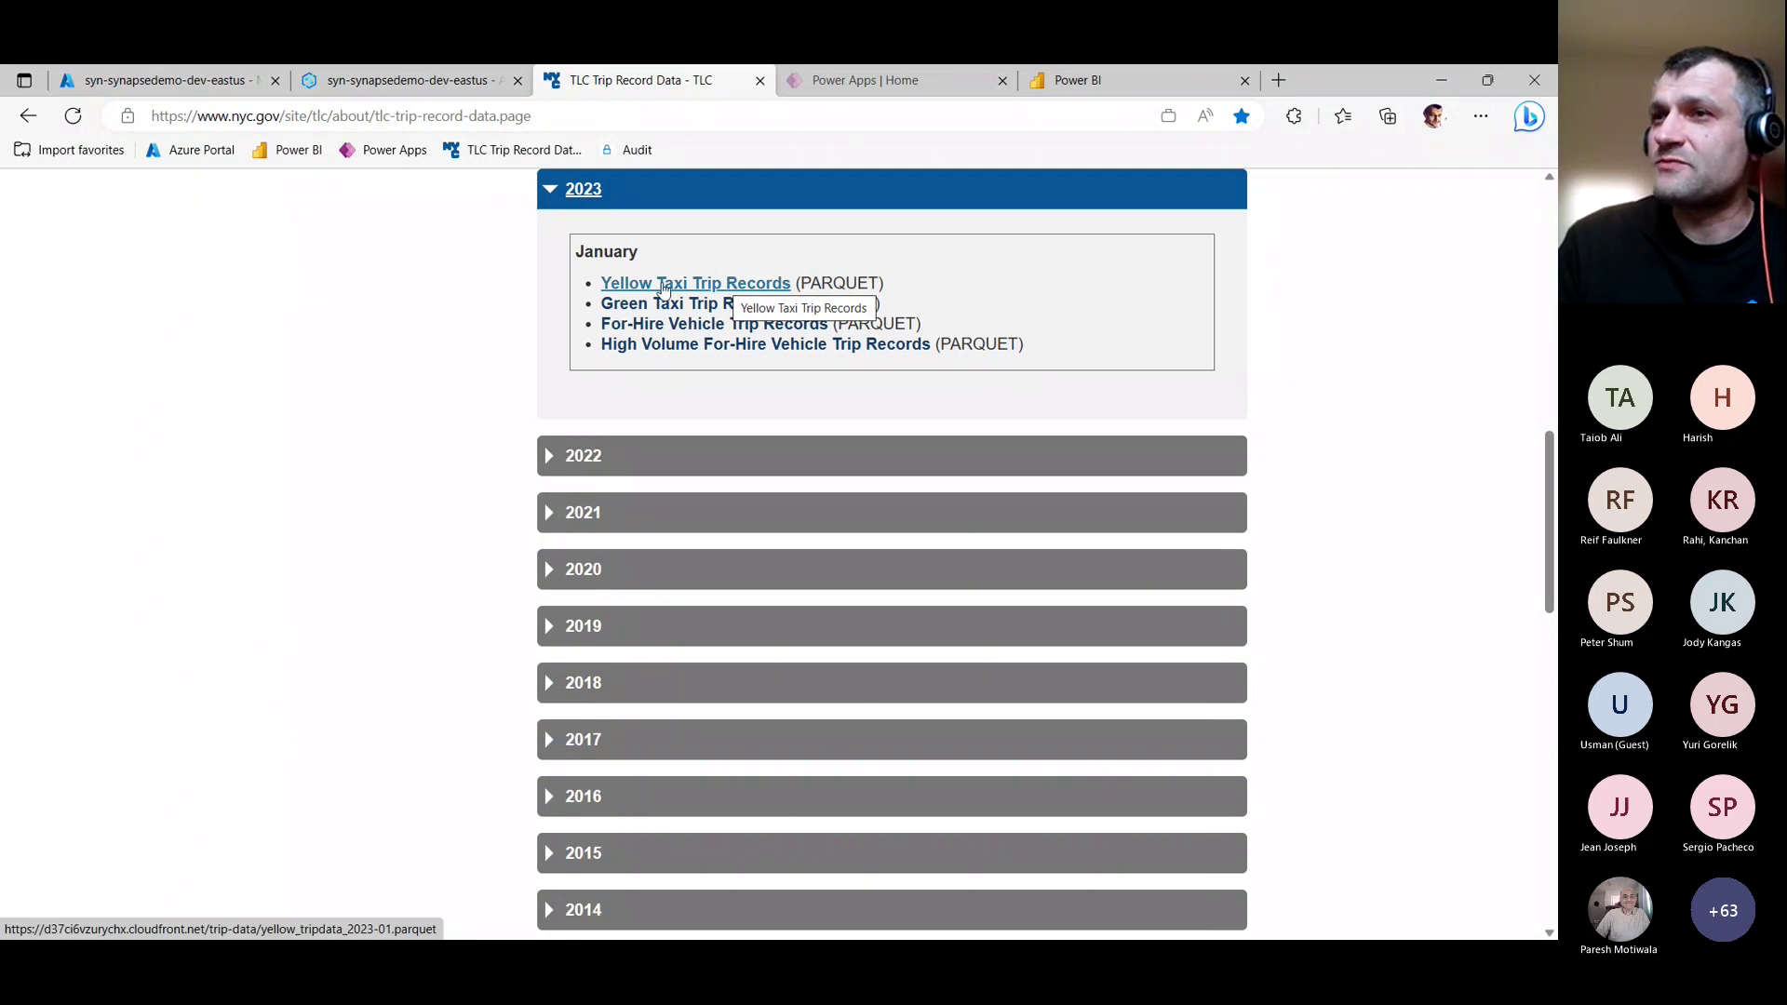
click(563, 459)
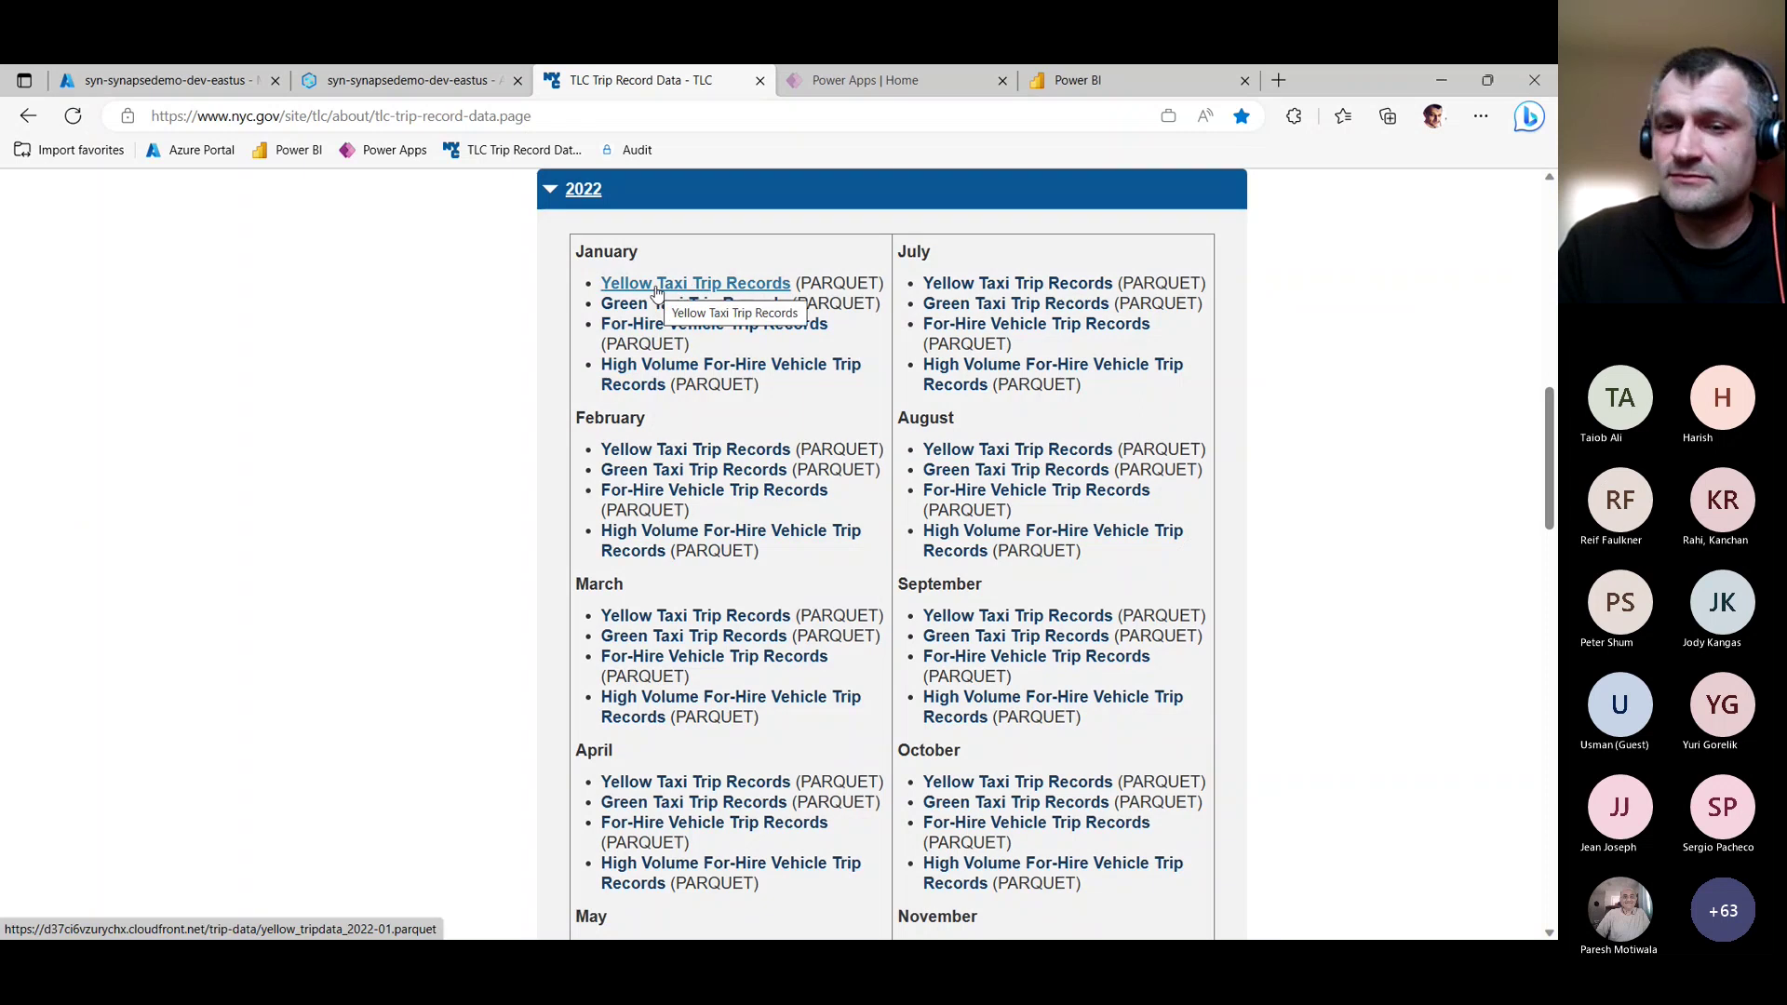
right_click(657, 291)
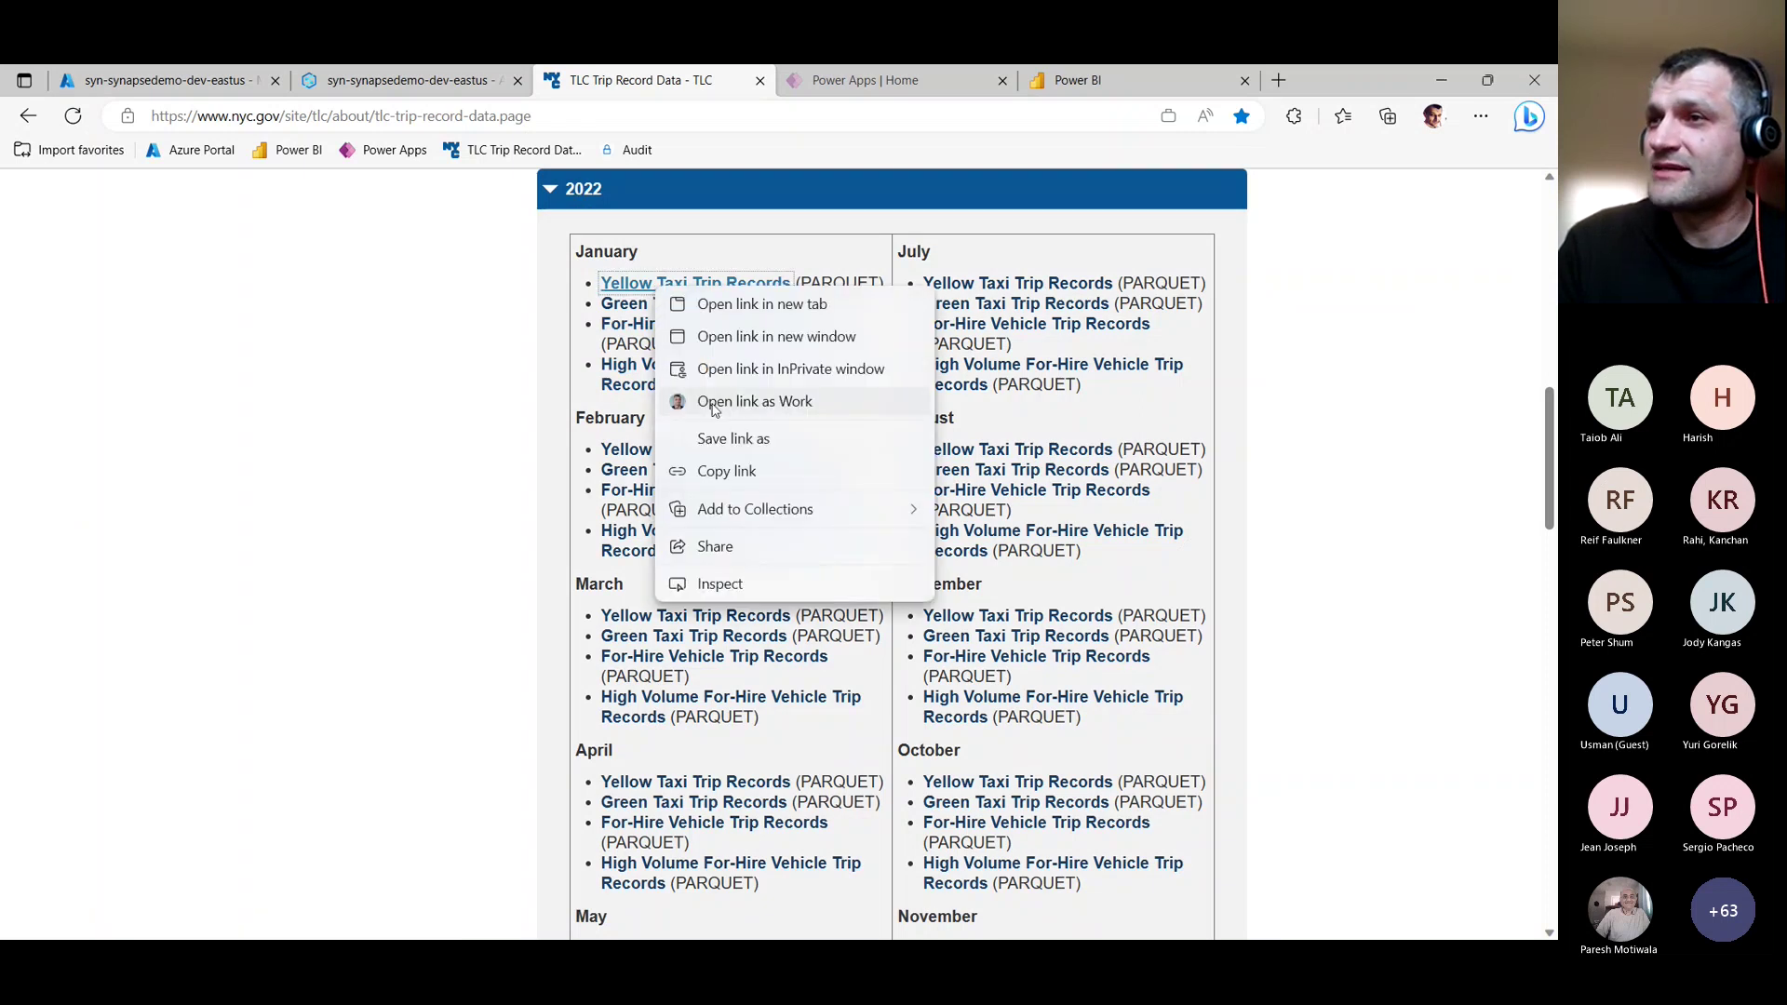
click(727, 471)
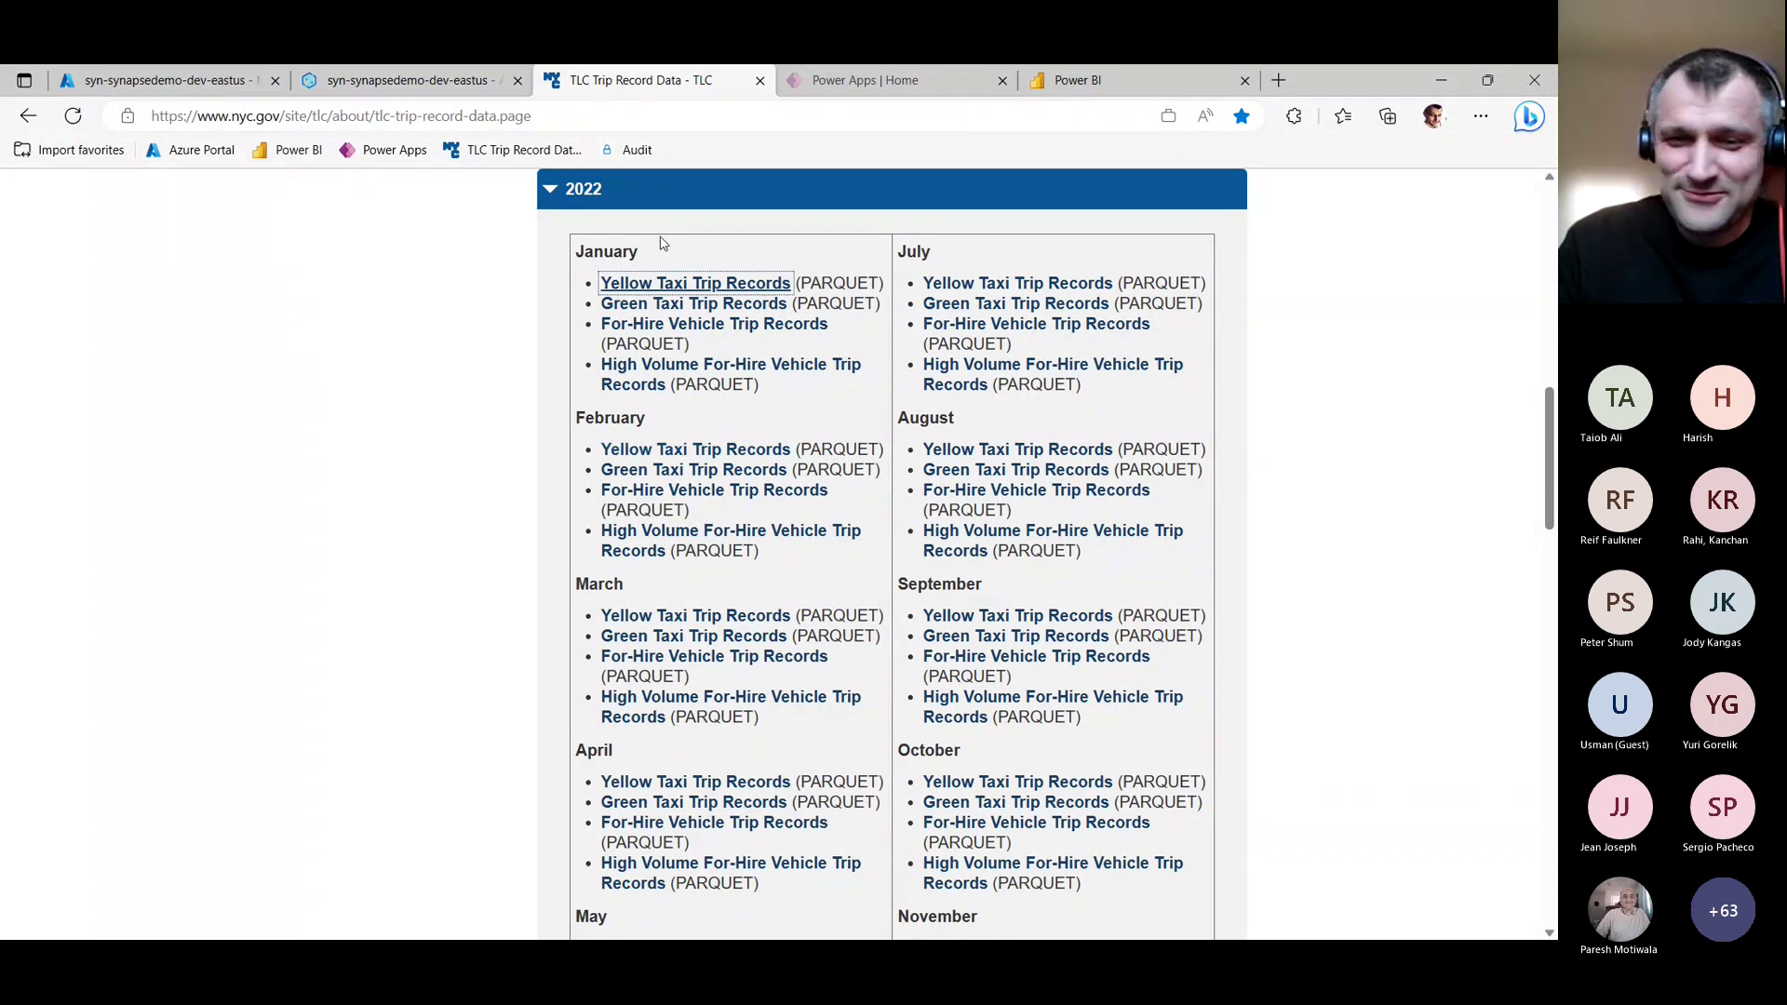
click(1550, 289)
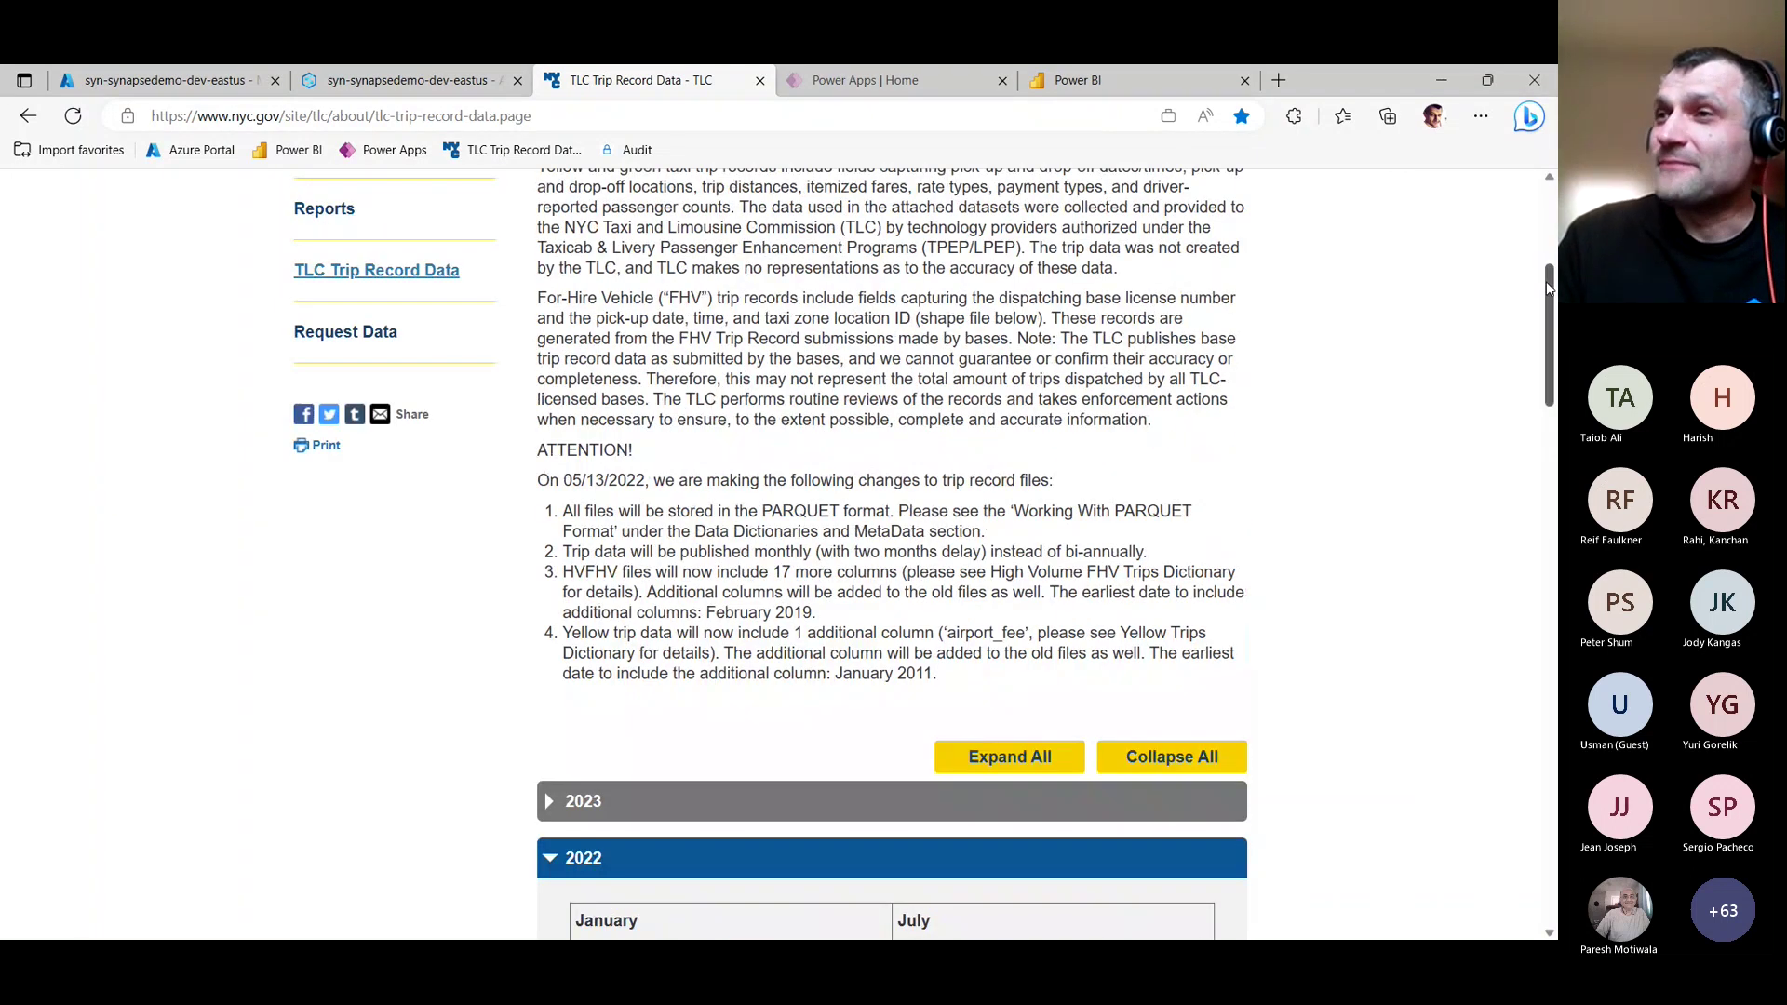
Return to the Synapse Copy Data tool, keep the built-in run-once copy task, and start a new source connection.
click(407, 81)
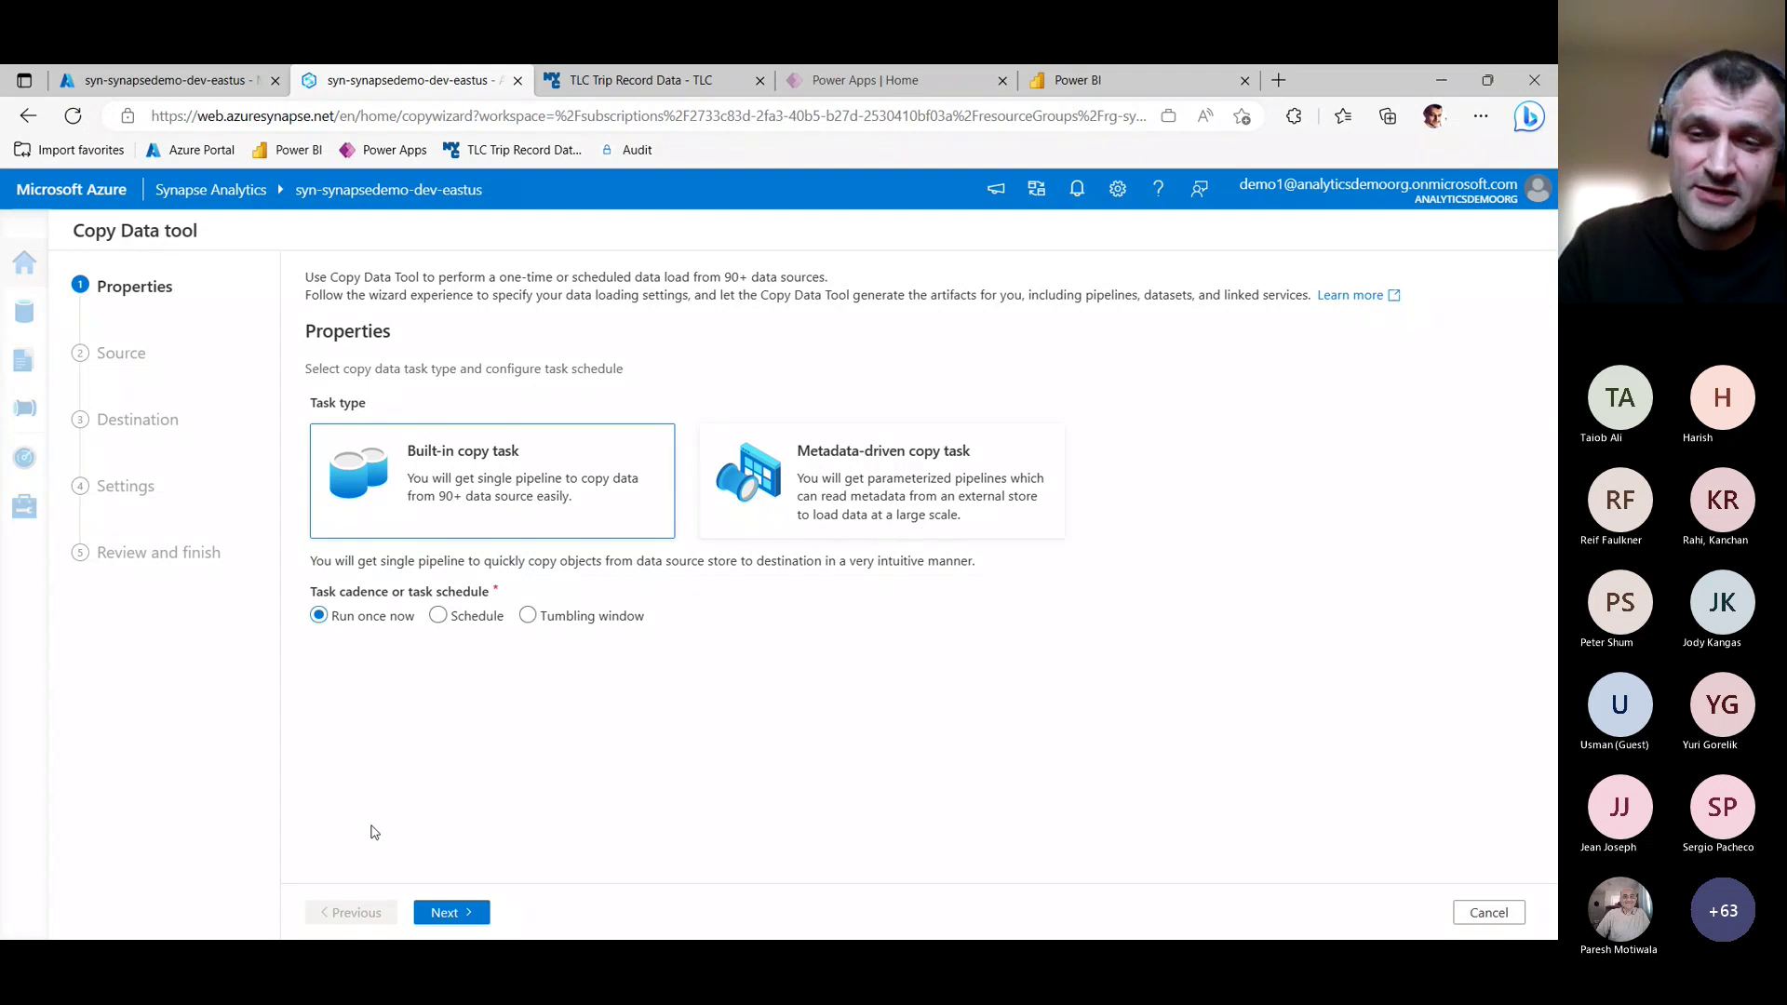
click(448, 914)
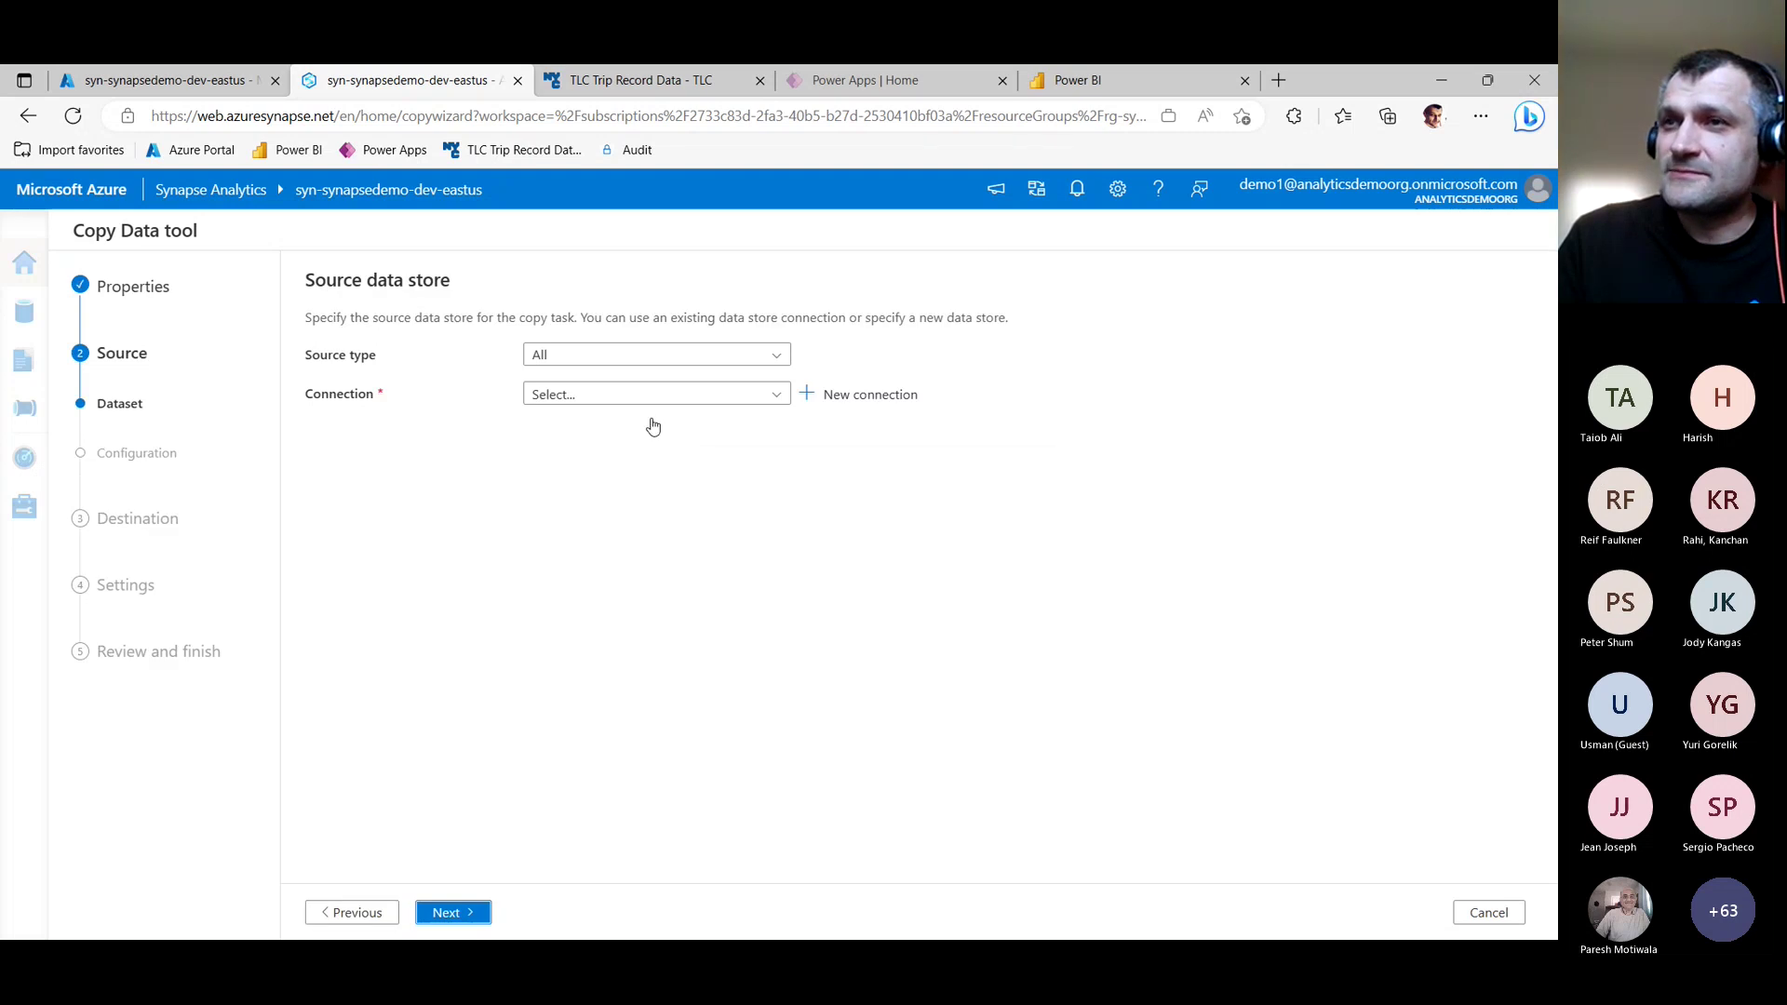
click(880, 406)
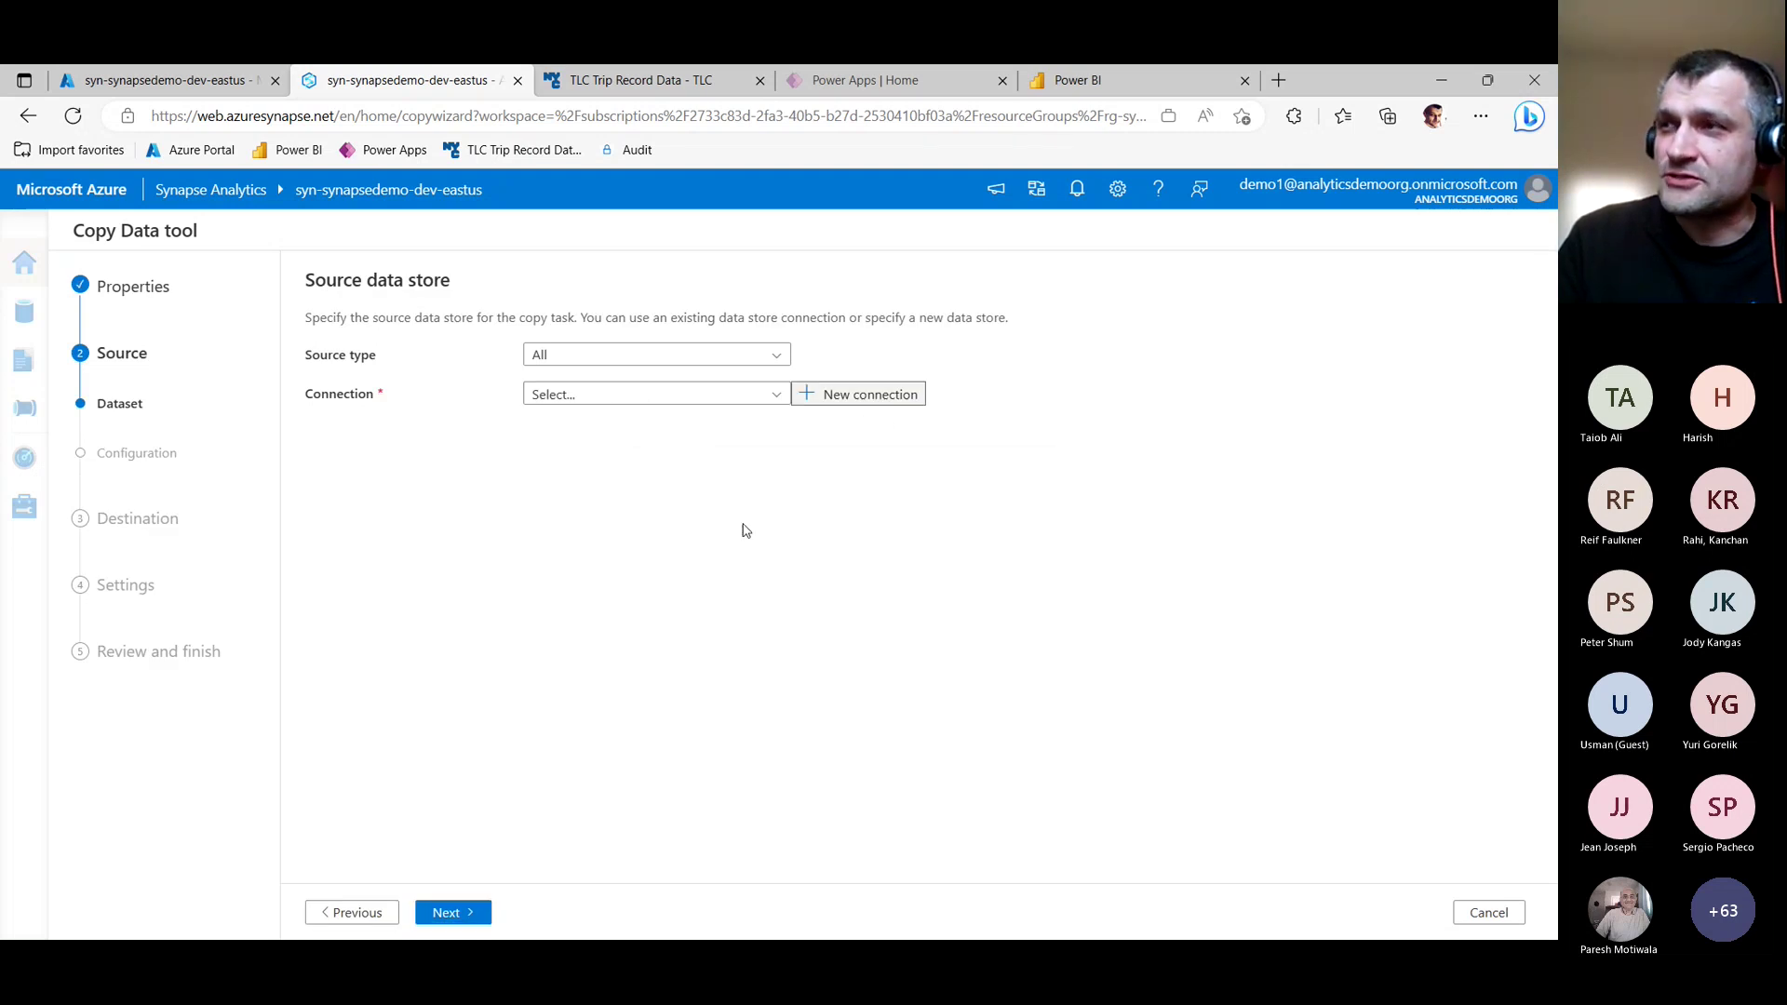
text(htpp)
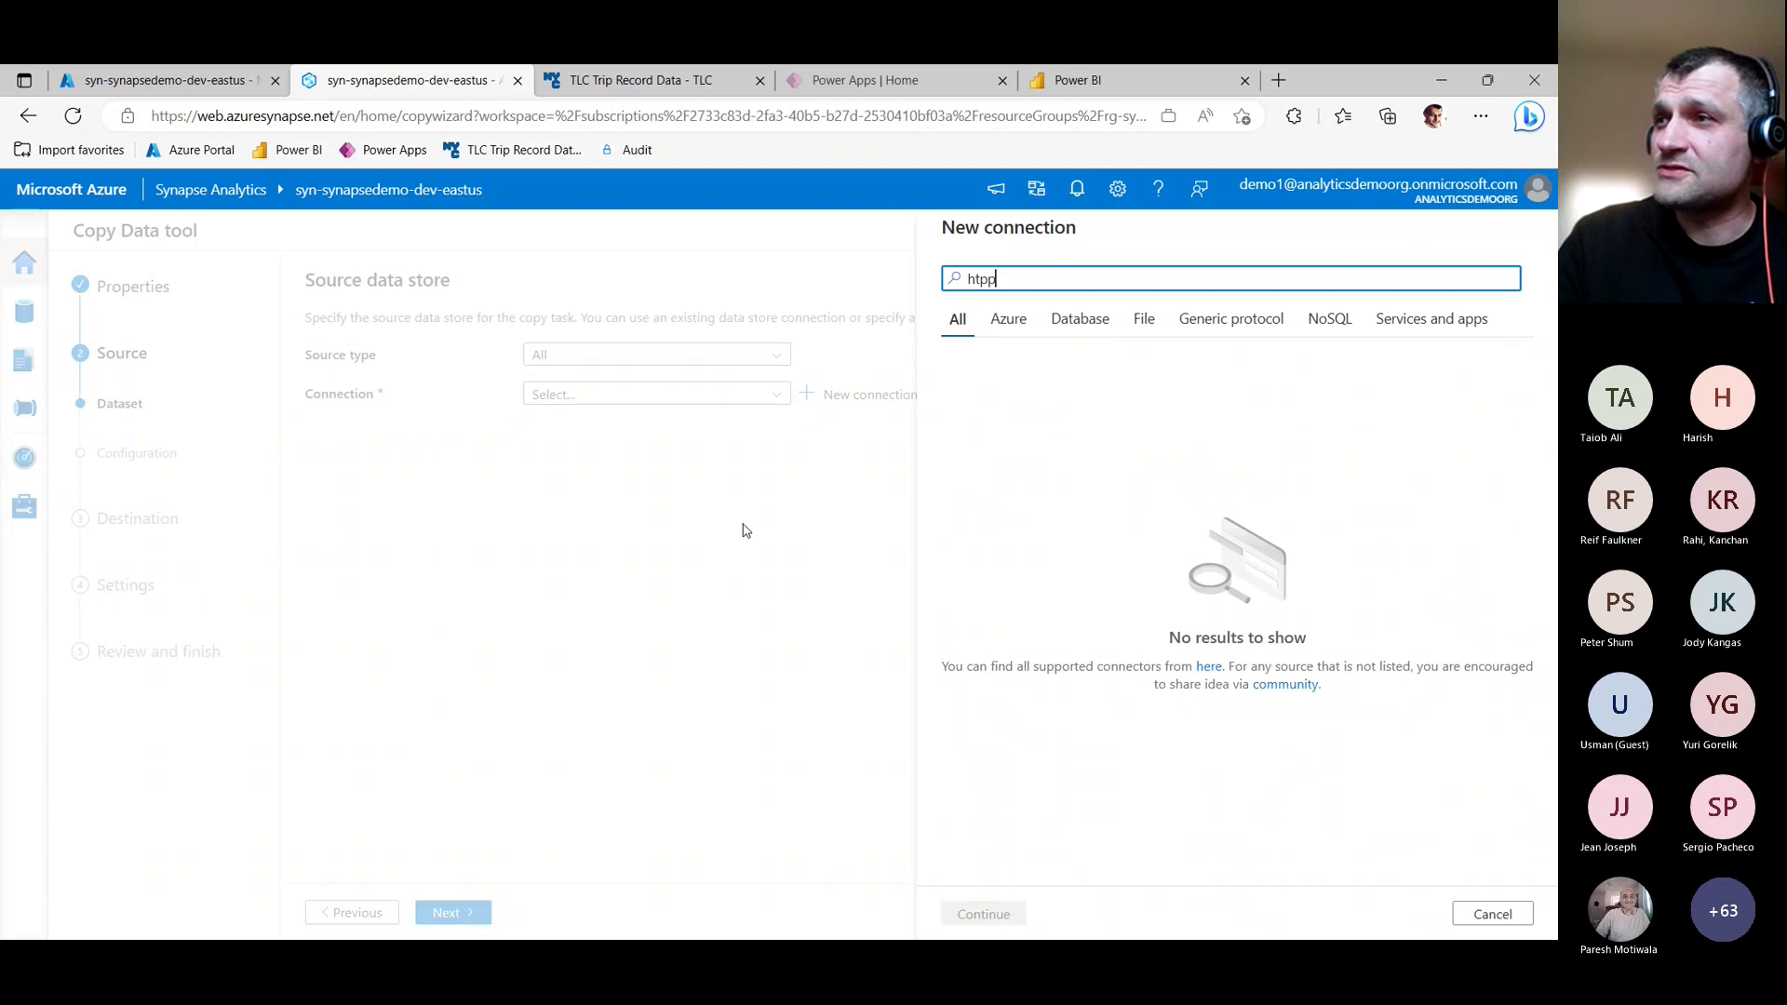
key(BackSpace)
key(BackSpace)
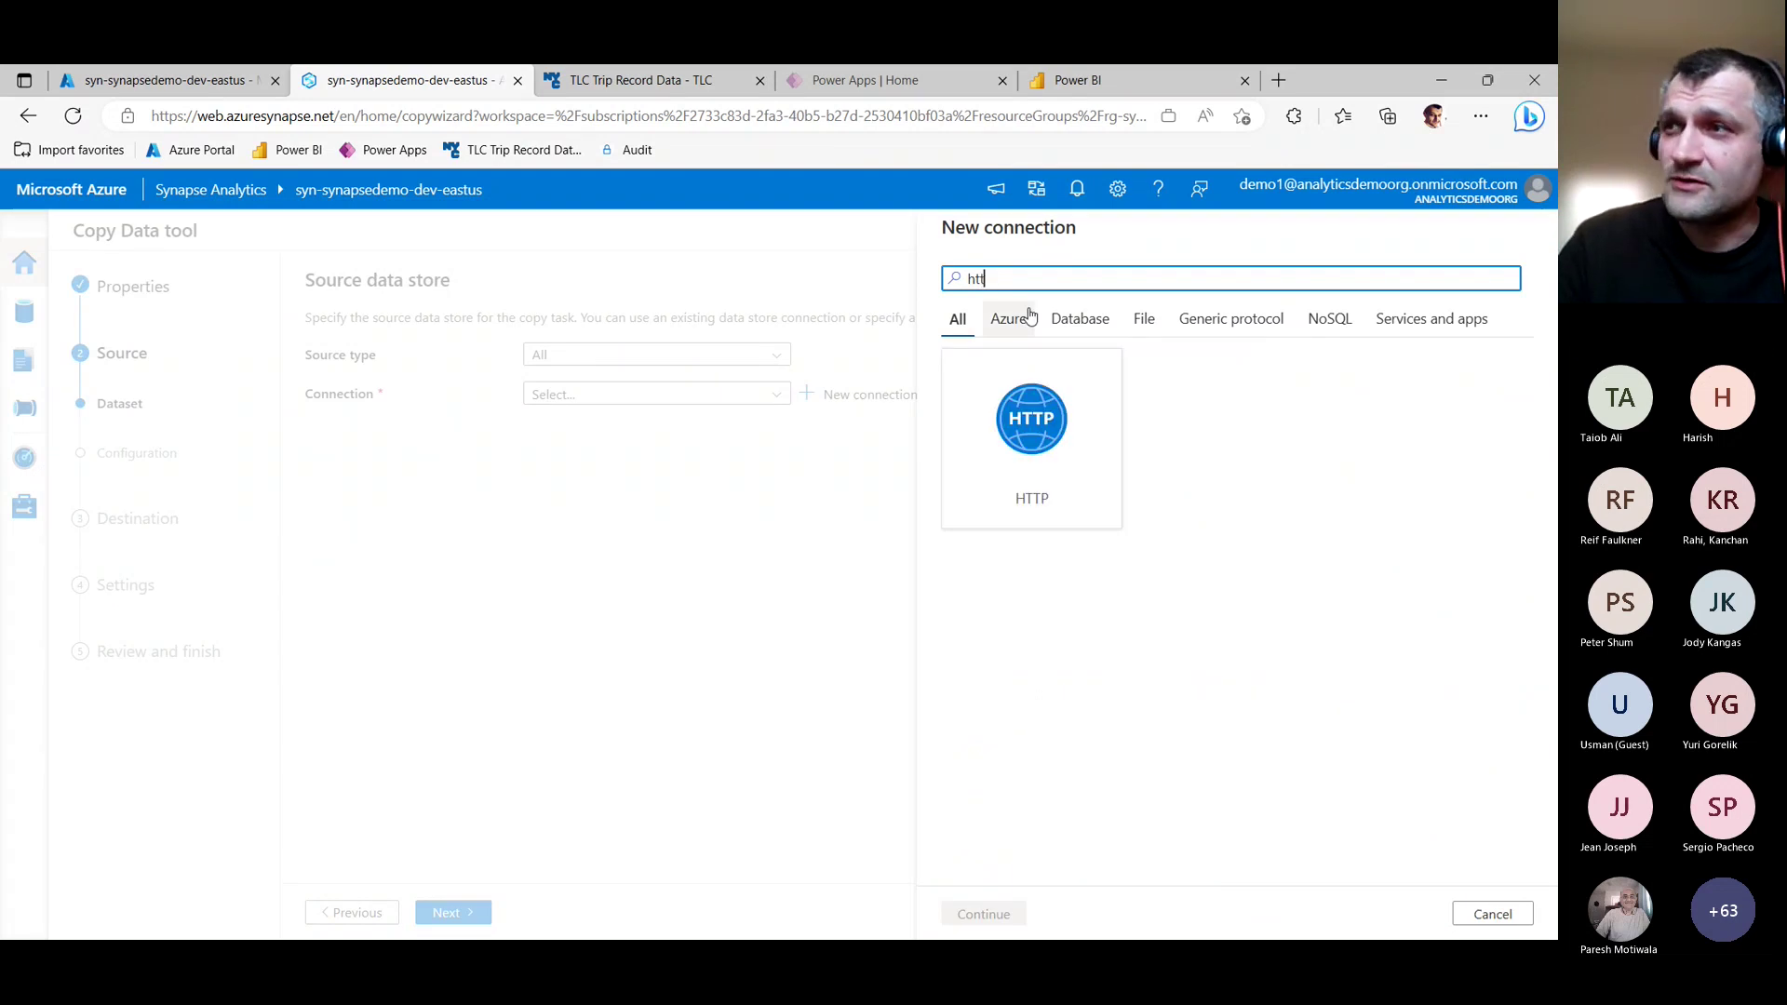
text(t)
key(BackSpace)
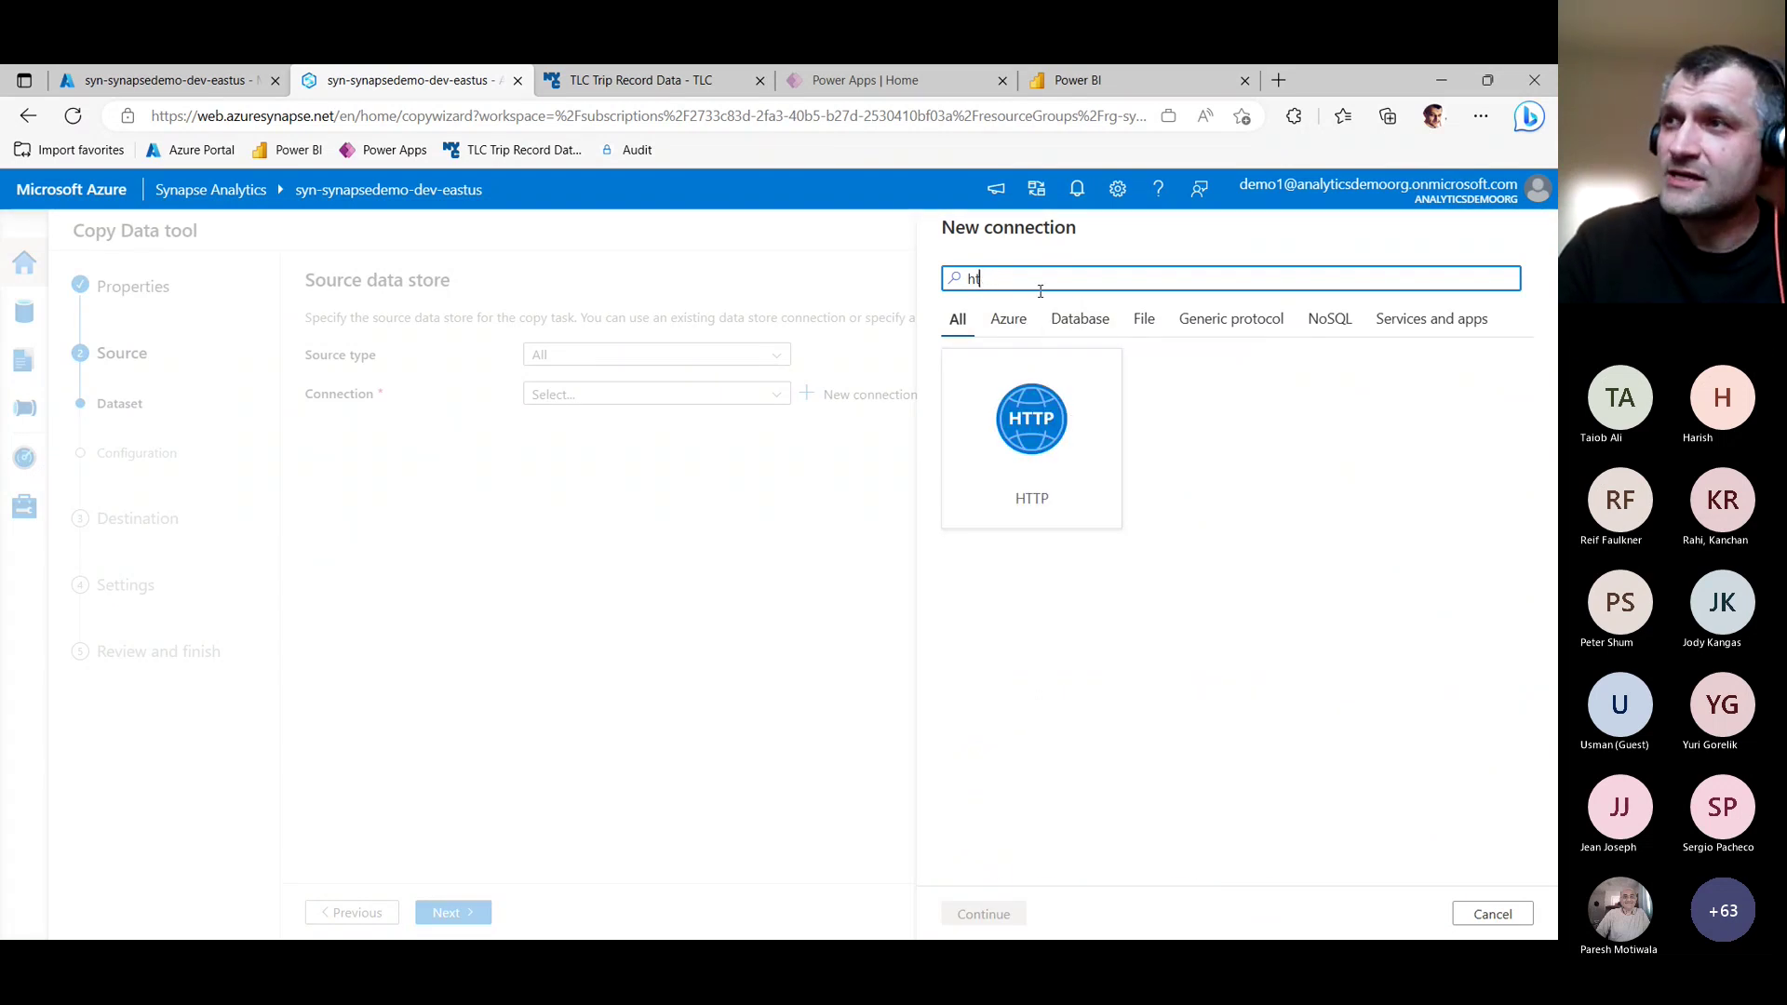
key(BackSpace)
key(BackSpace)
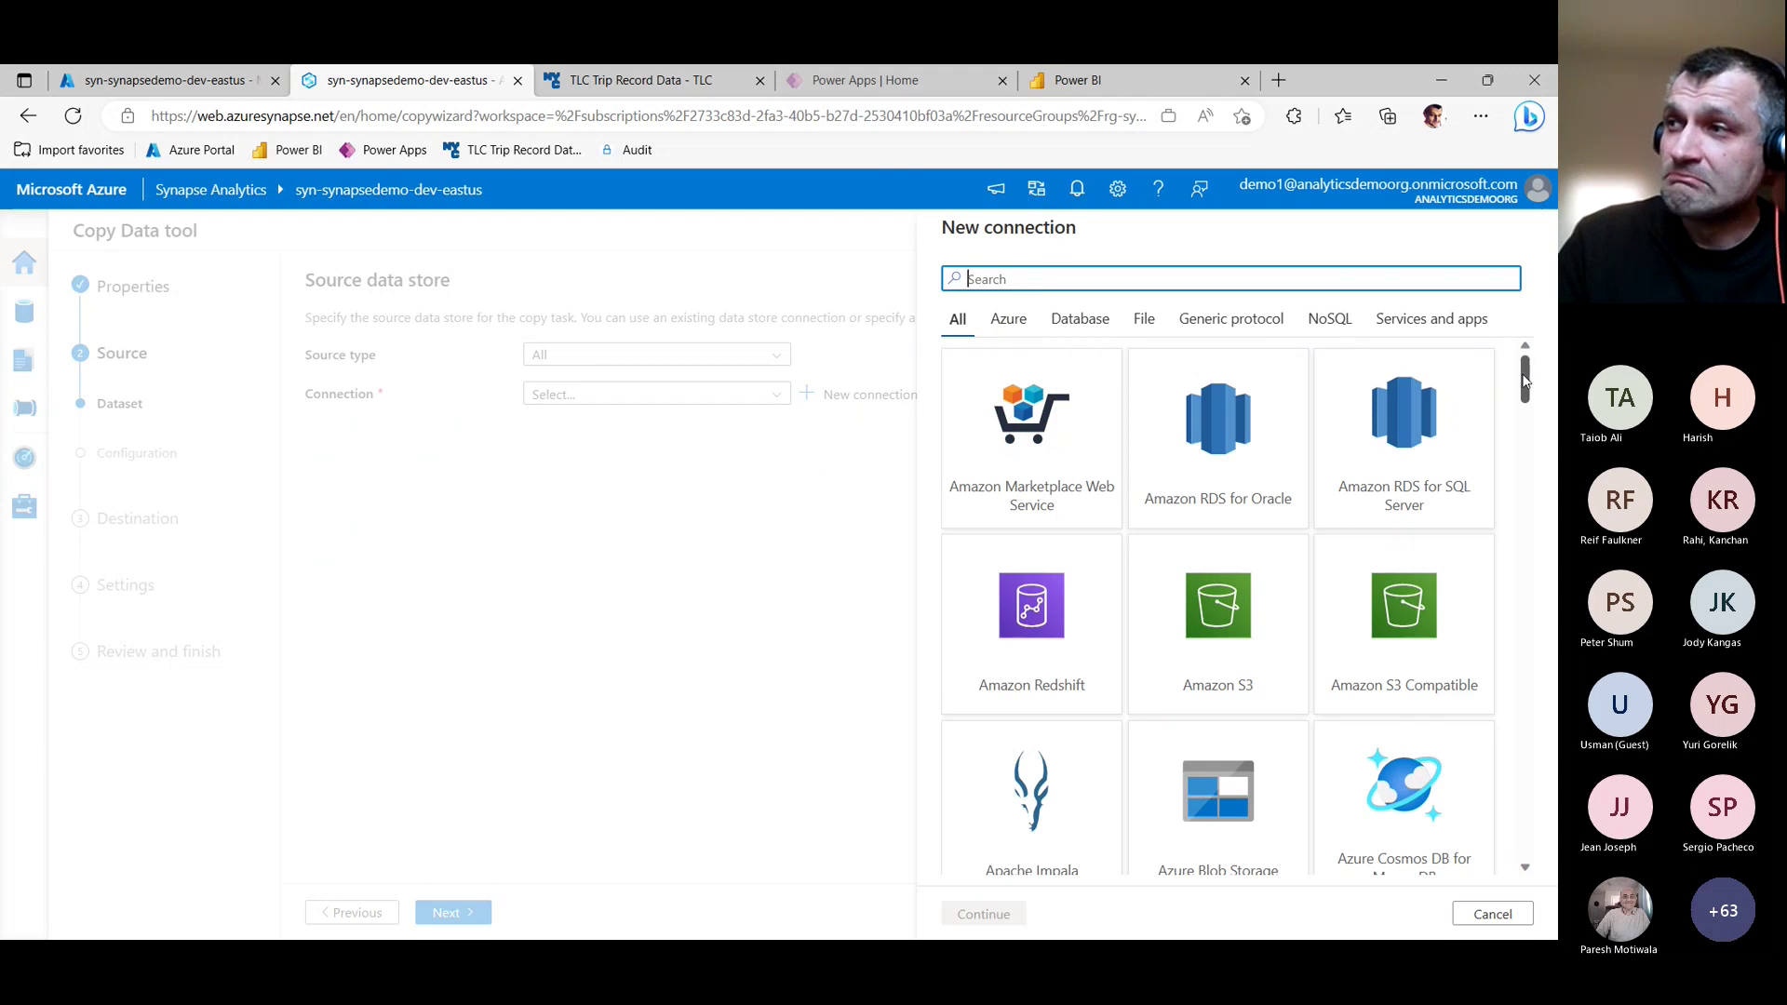
mouse_move(1524, 382)
mouse_down()
mouse_move(1522, 543)
mouse_move(1524, 373)
mouse_up()
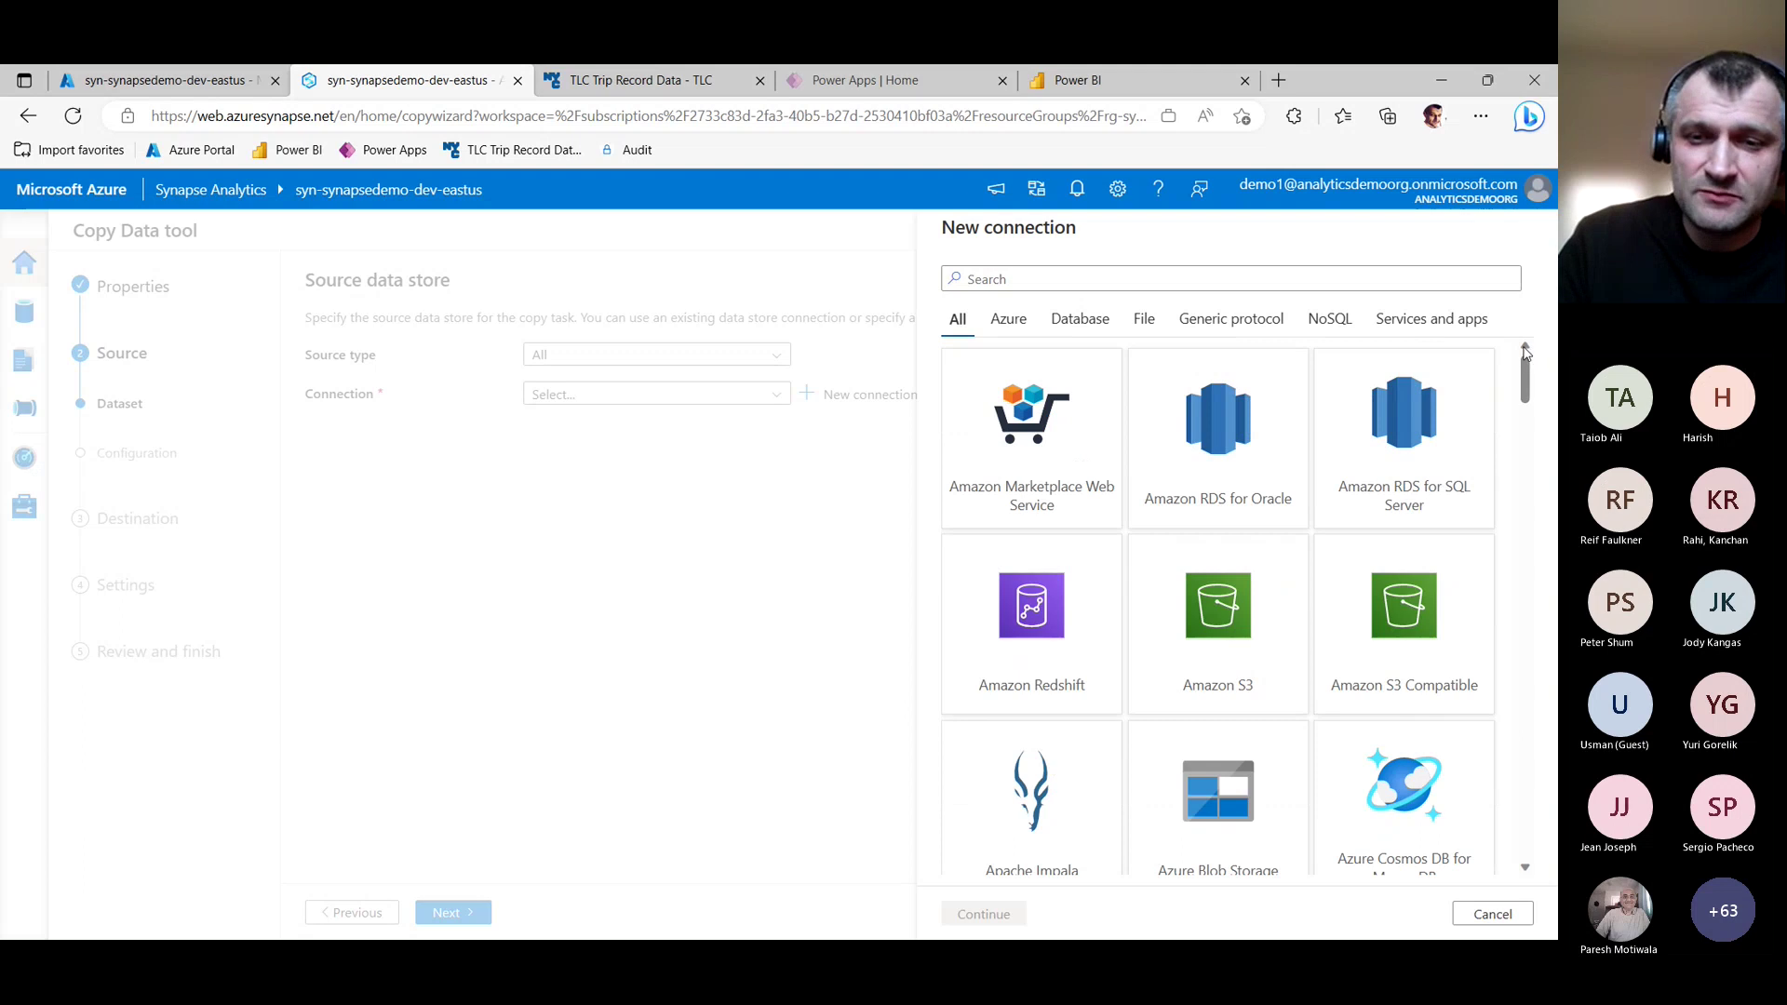
Search the connectors for "htt" and choose HTTP as the new source connection type.
click(1309, 269)
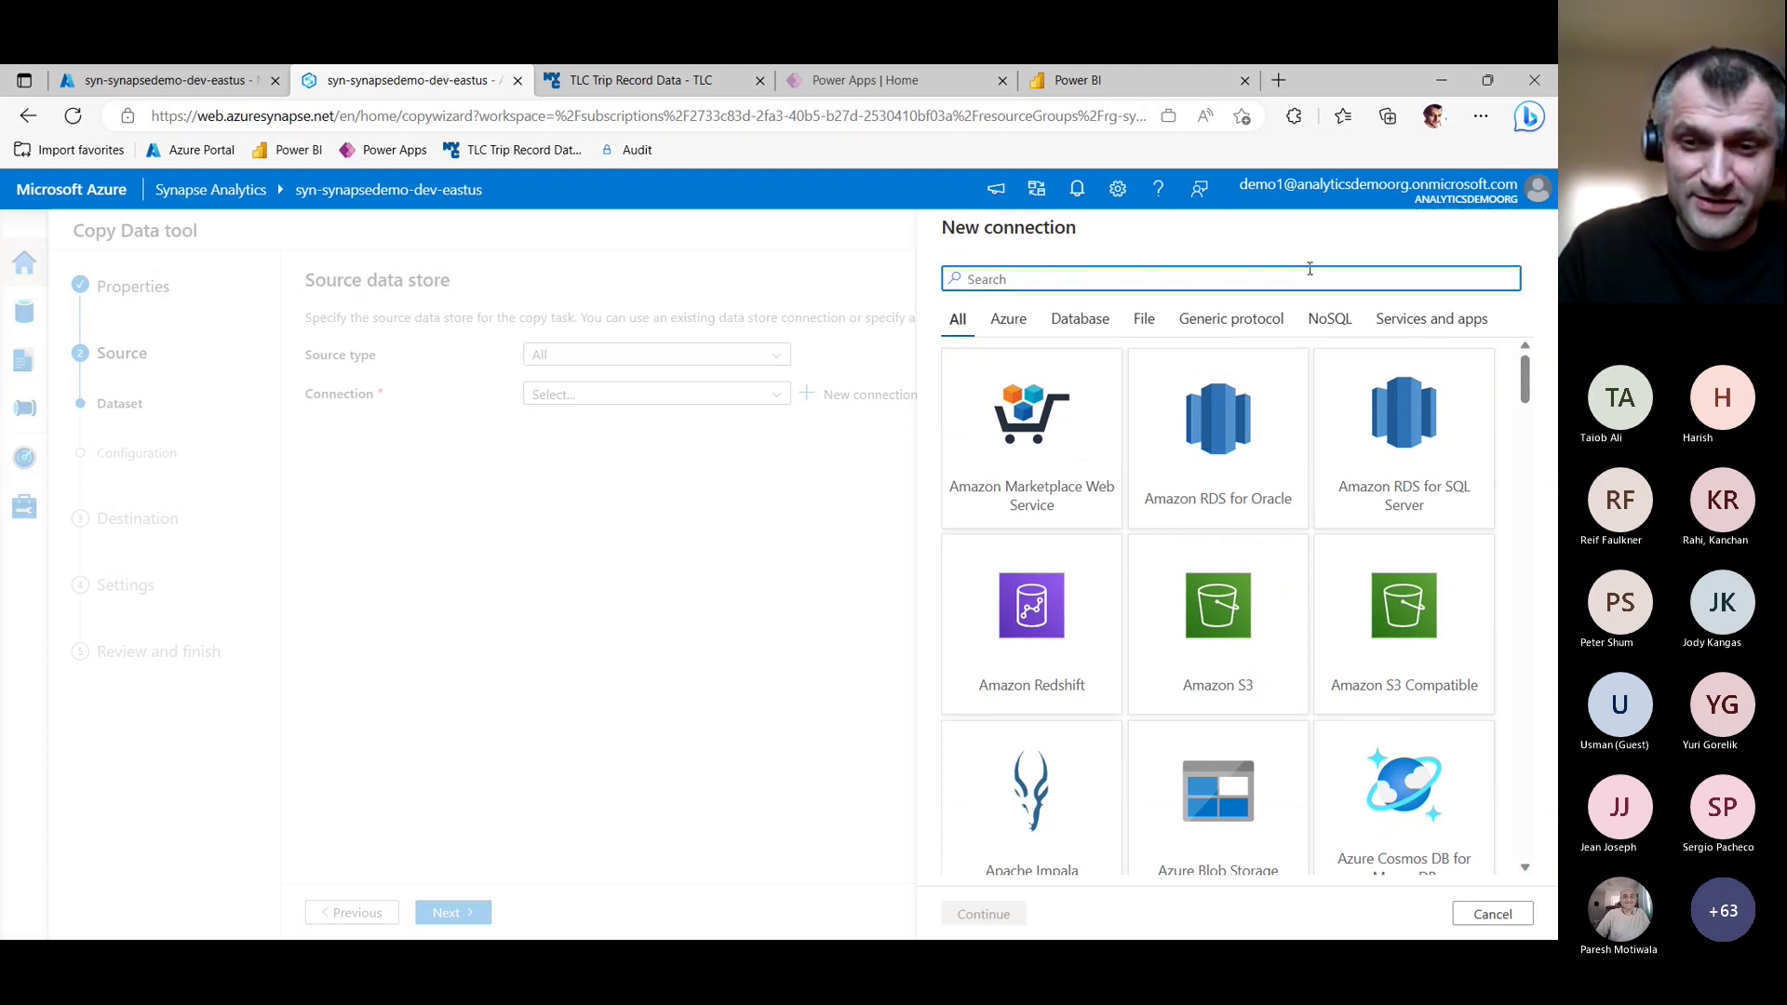
text(htt)
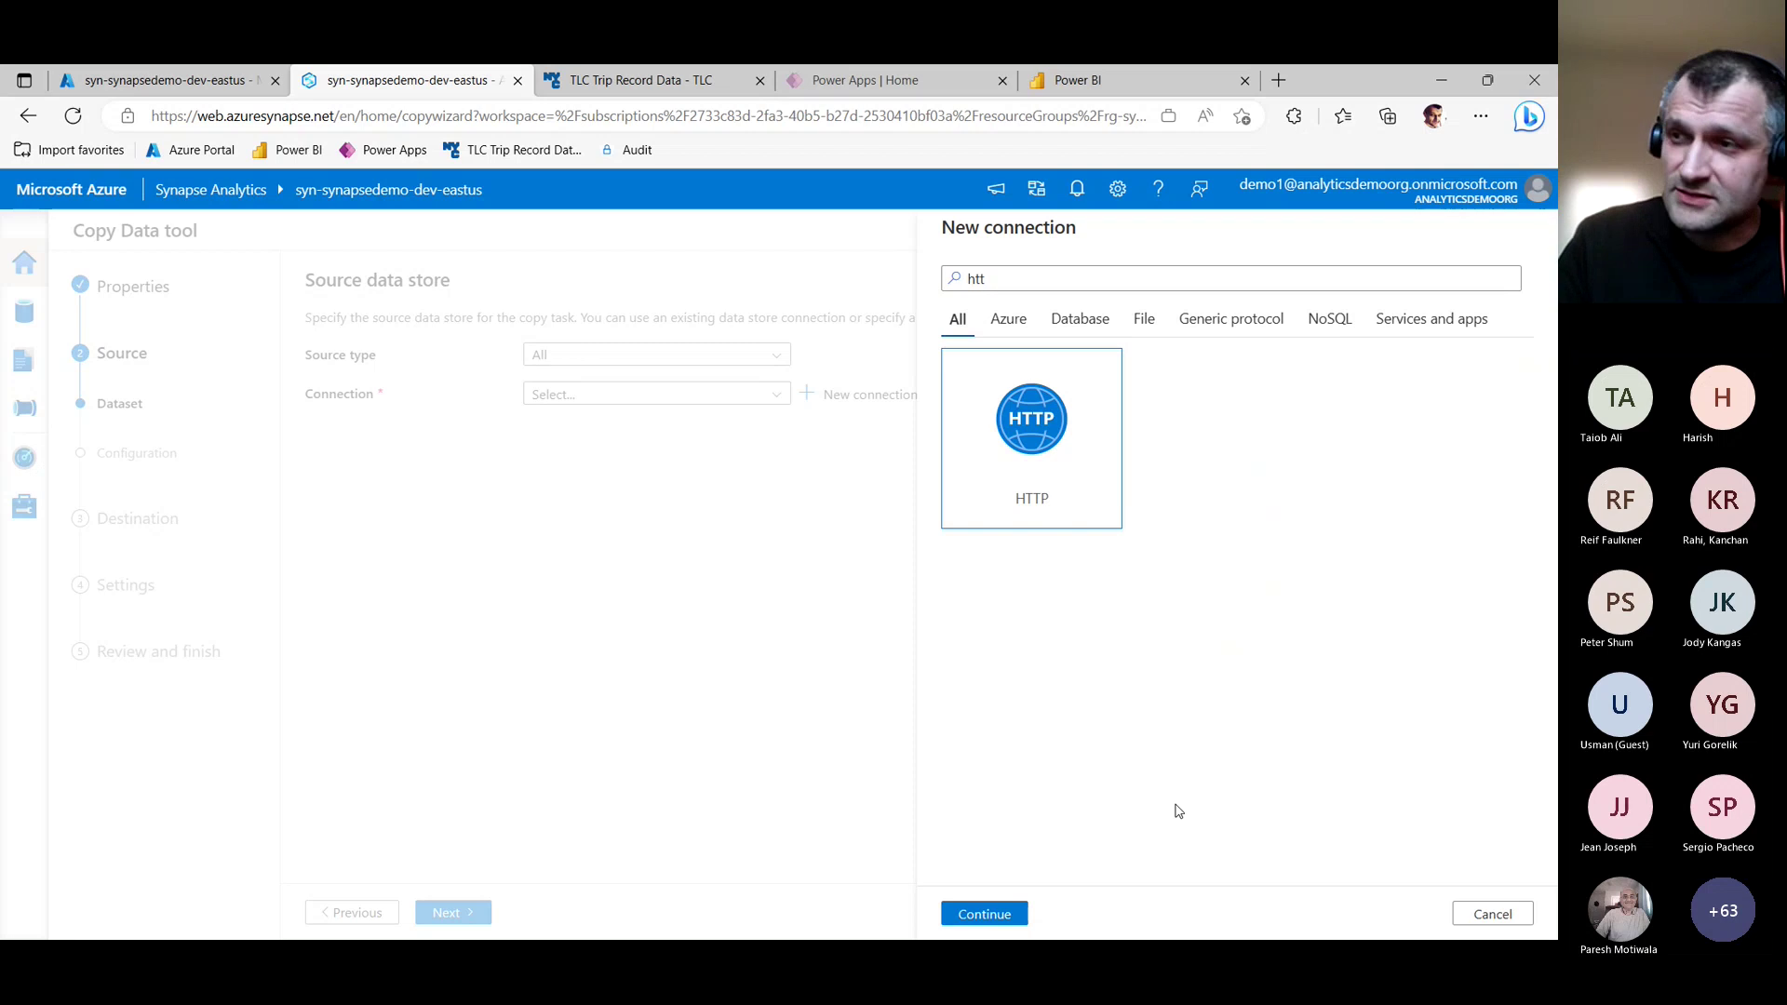
click(984, 914)
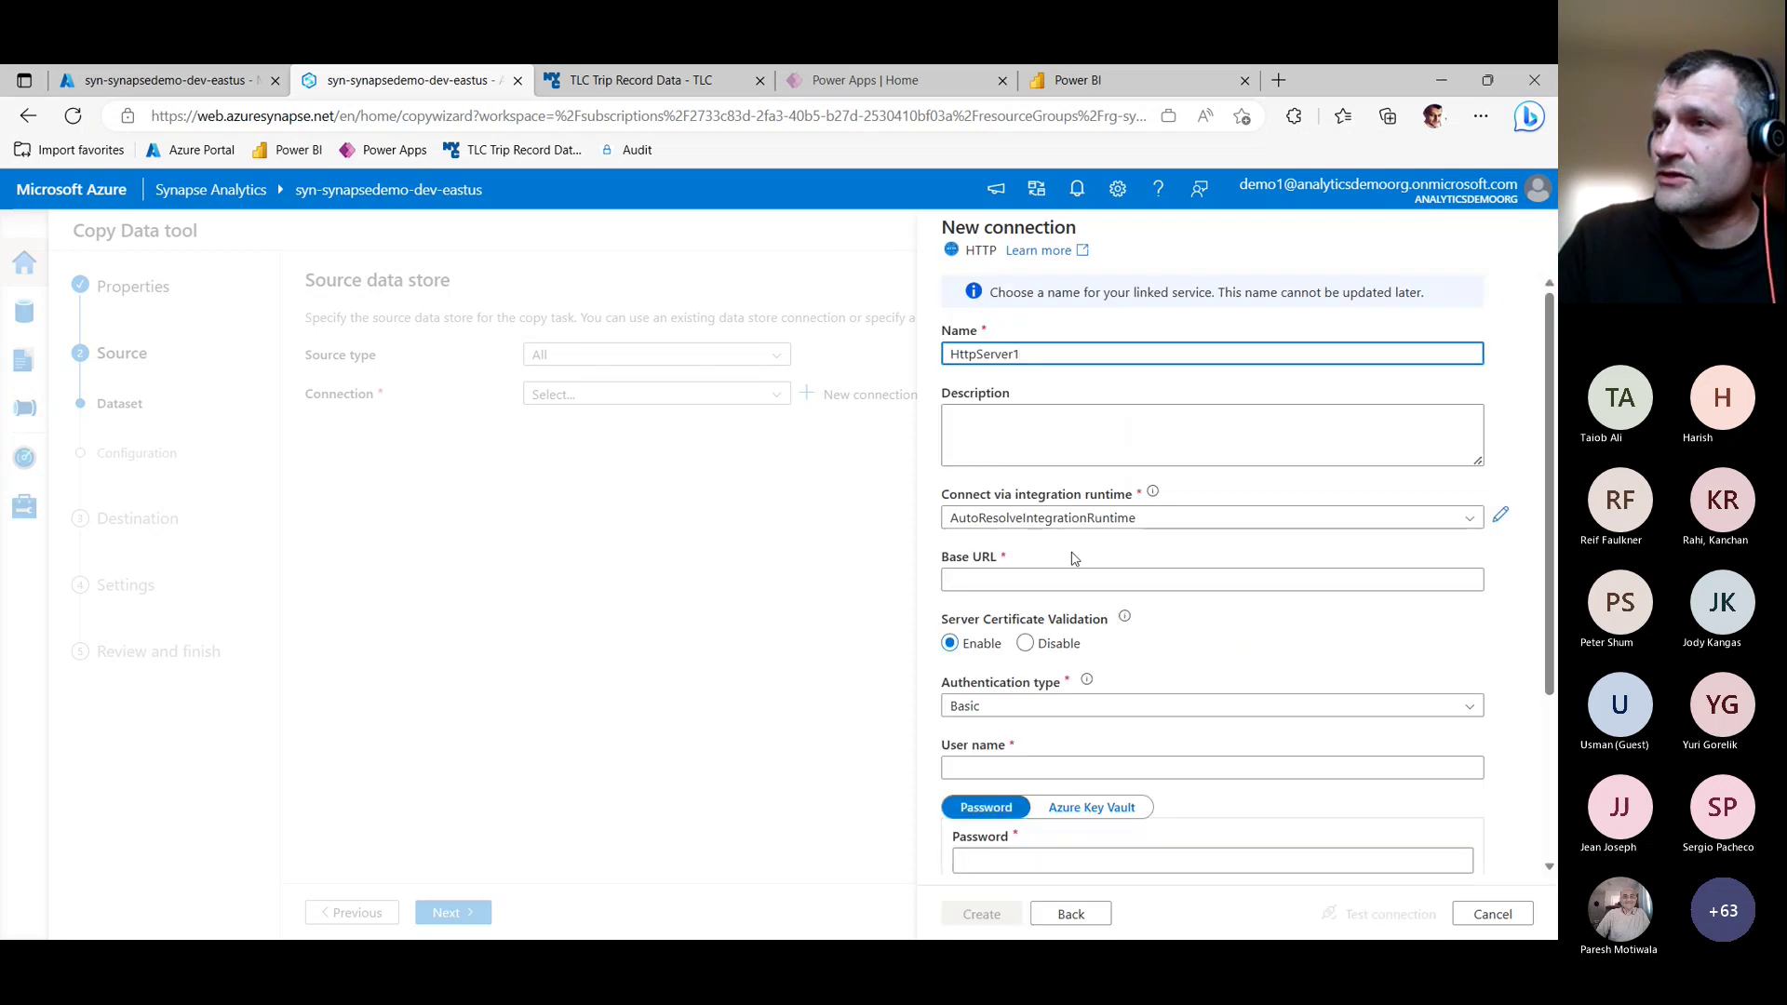
click(1017, 581)
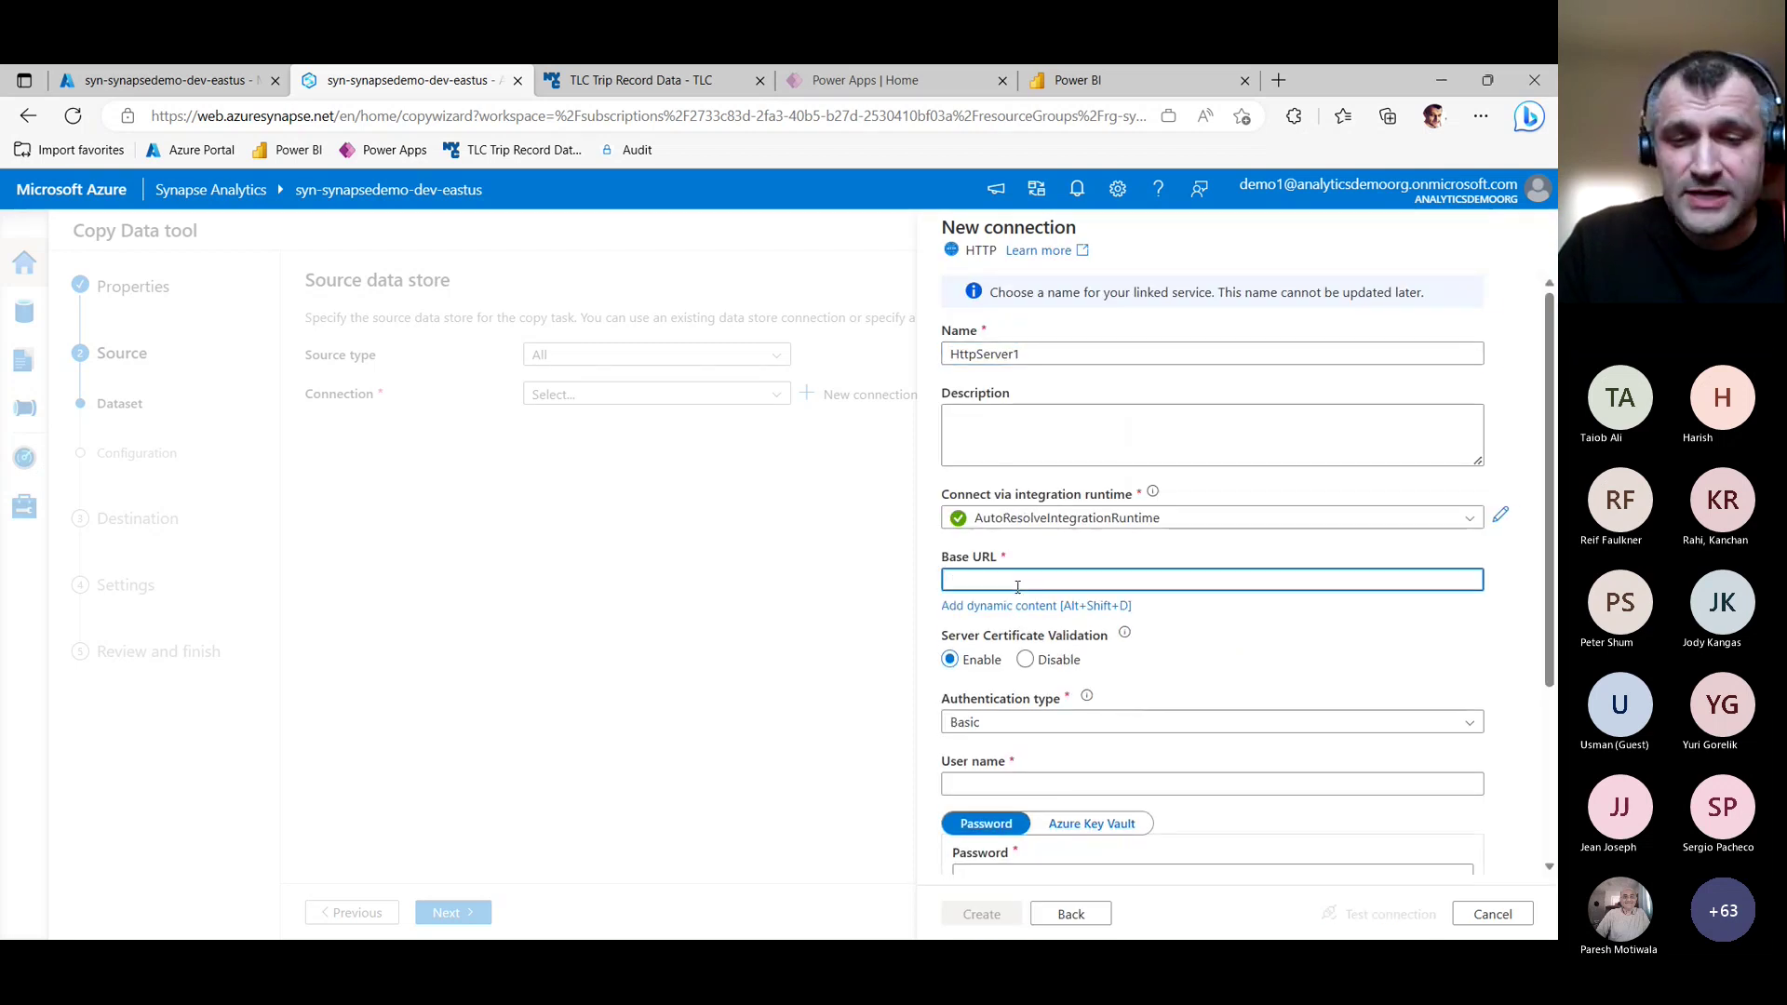
key(ctrl+v)
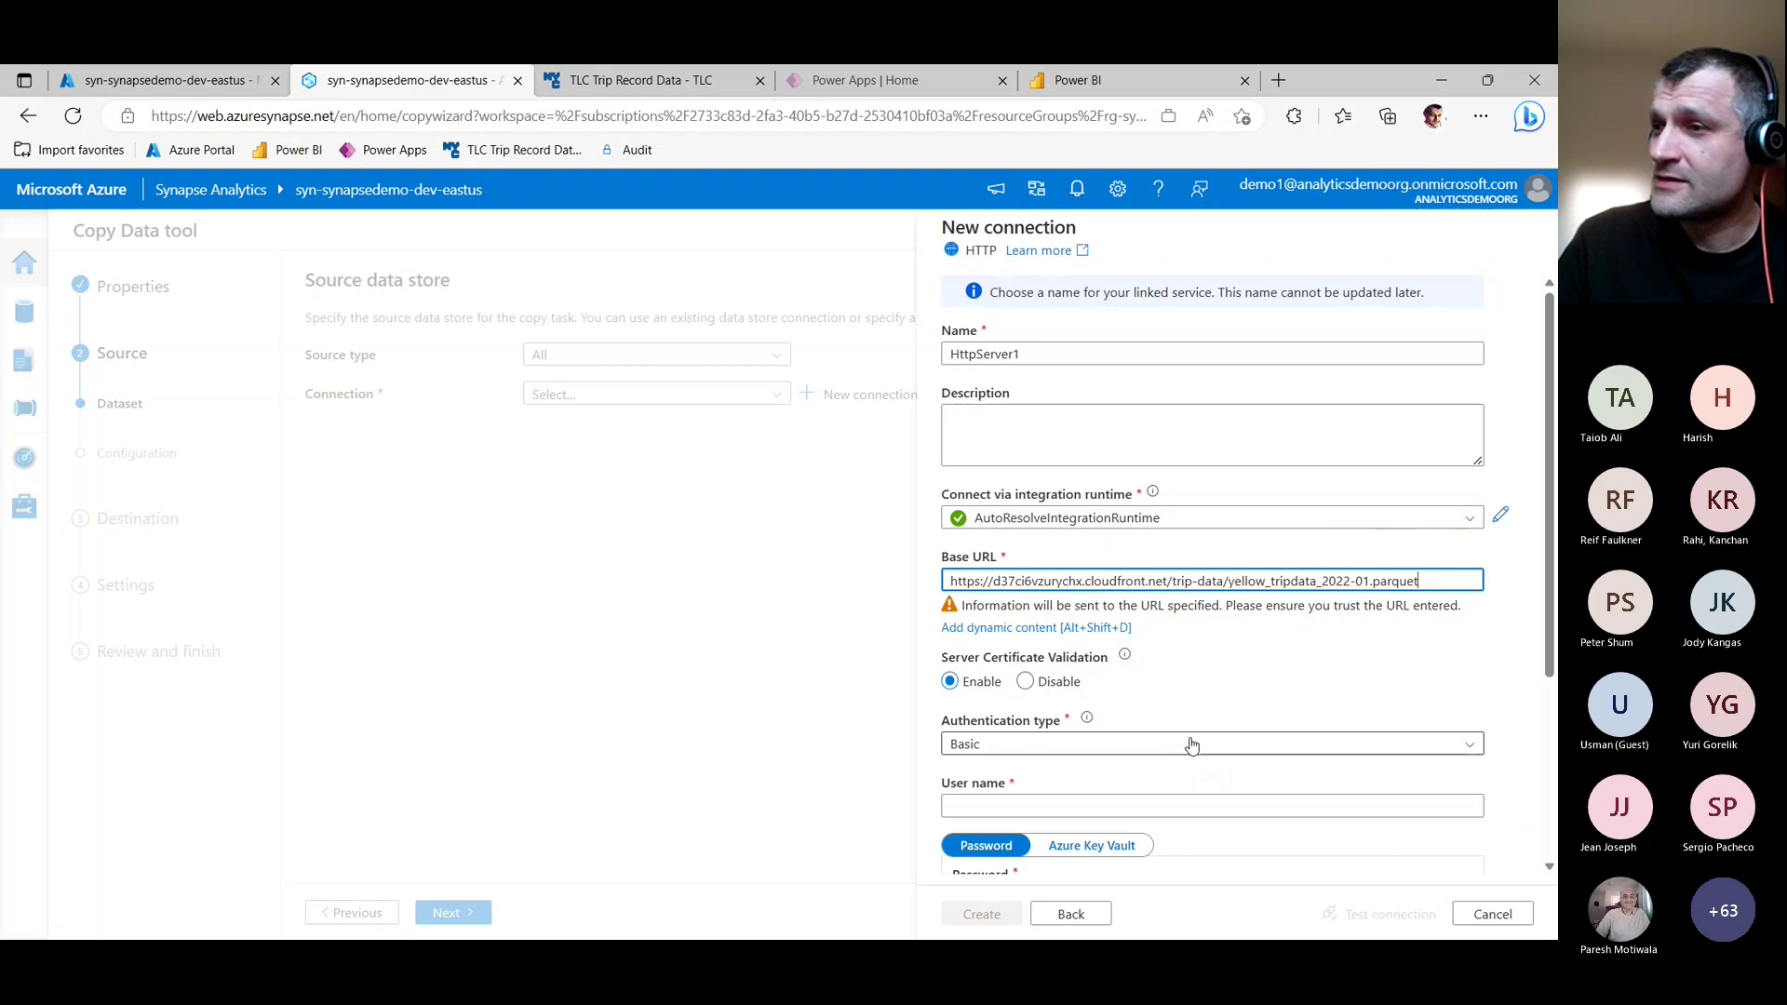
click(1146, 742)
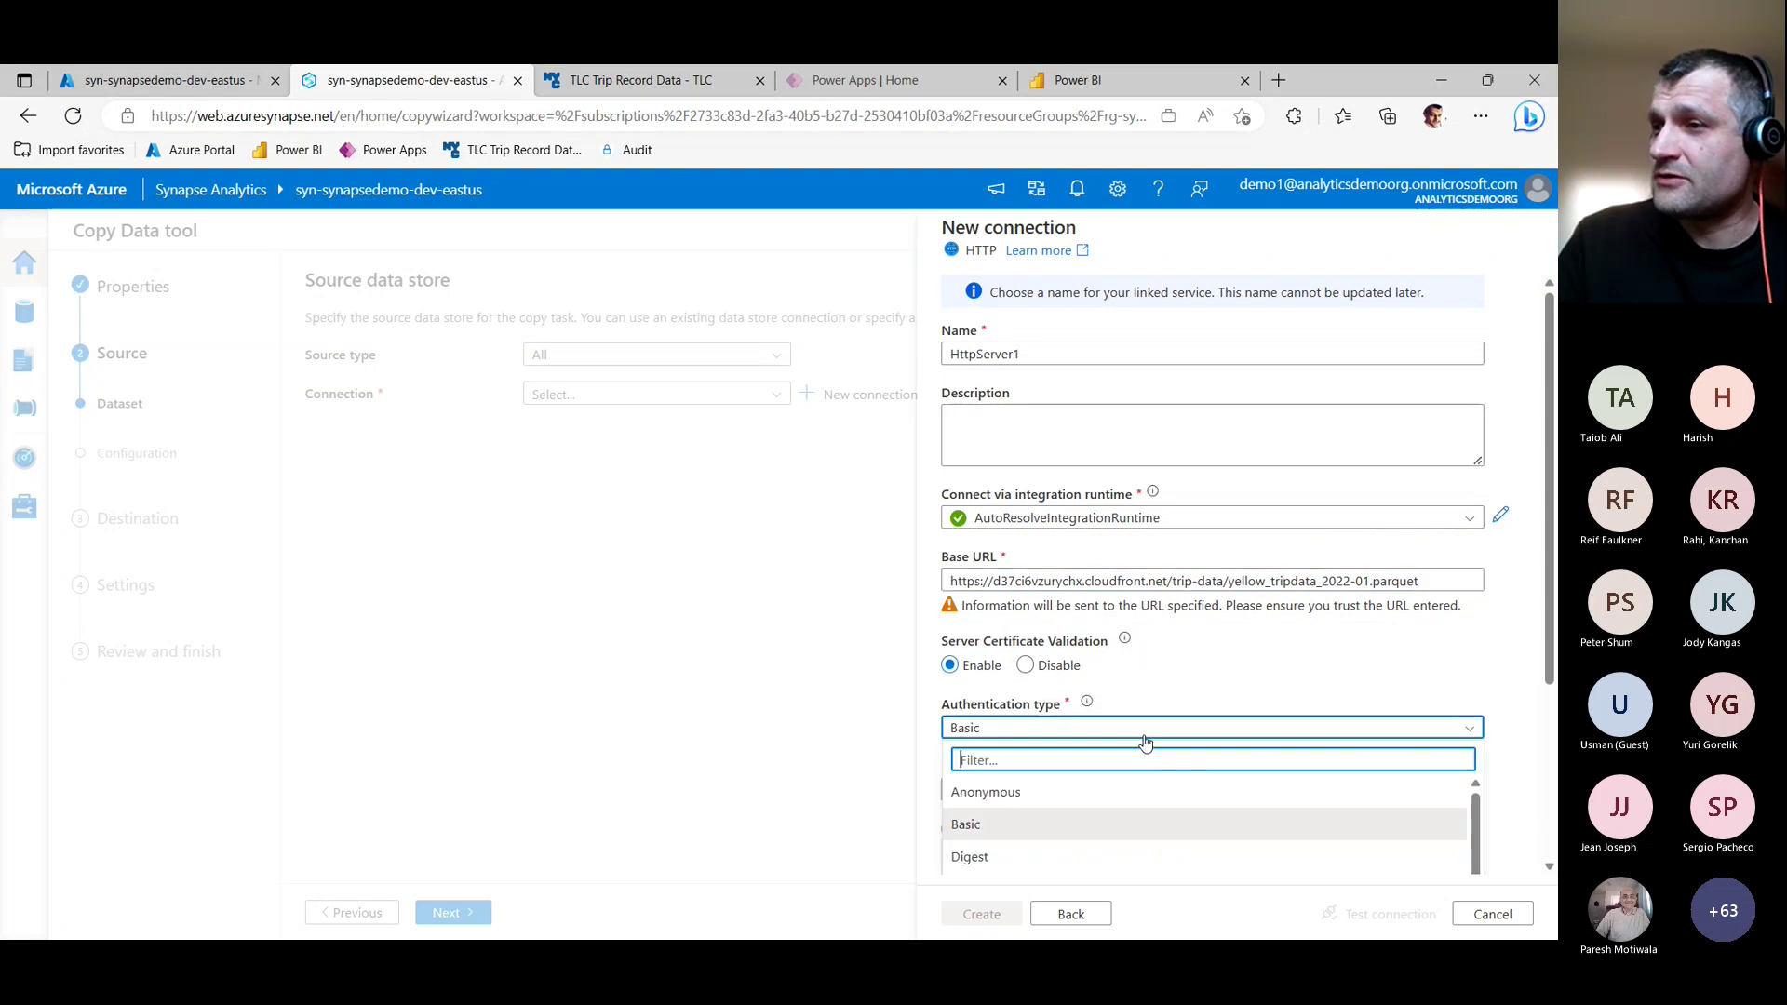
click(1050, 791)
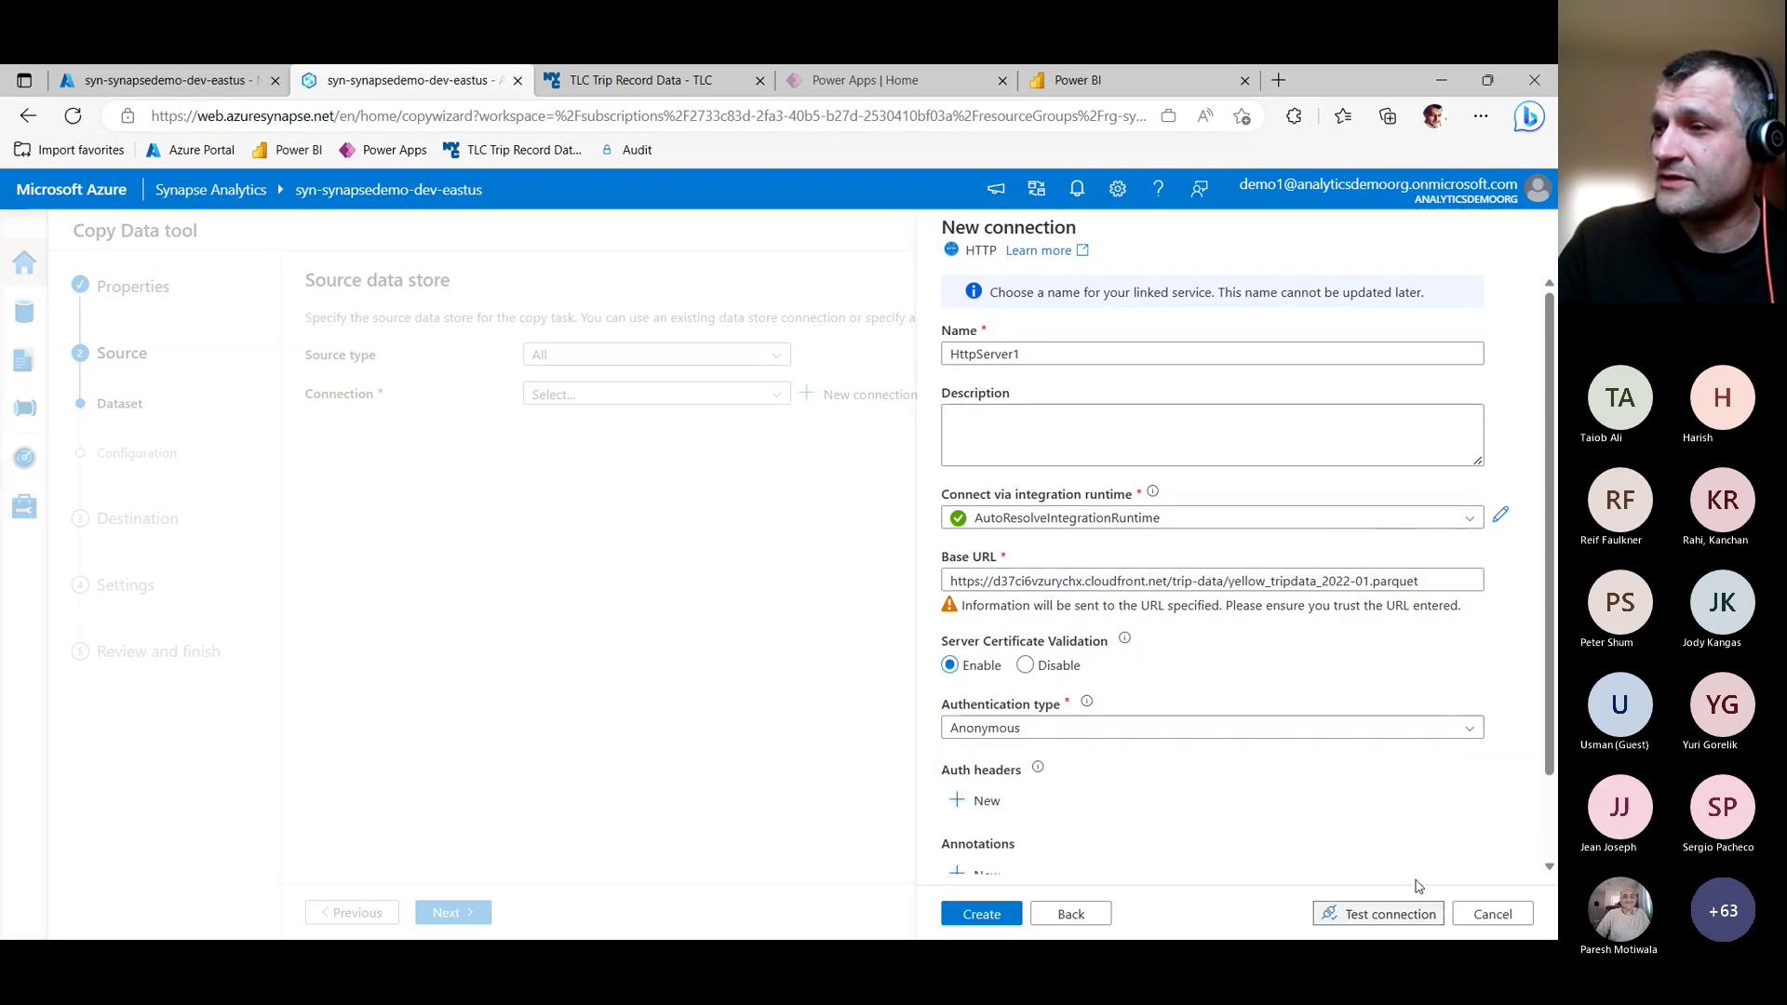
click(1396, 914)
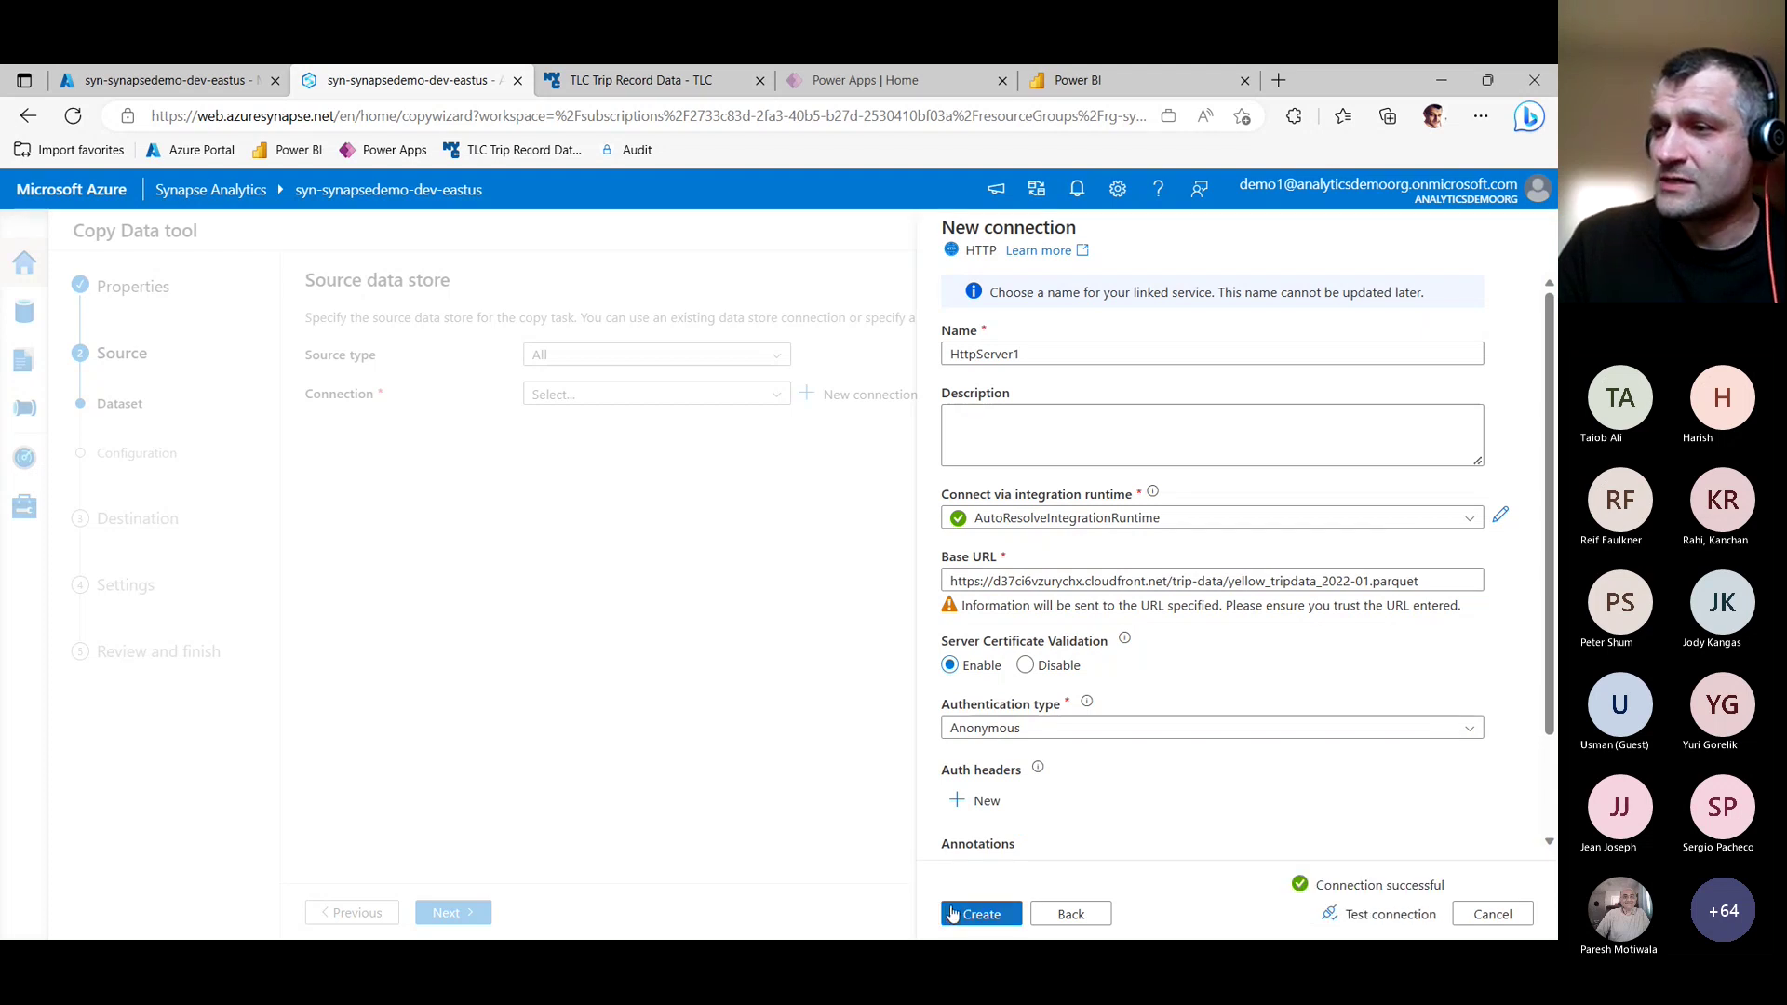
click(981, 914)
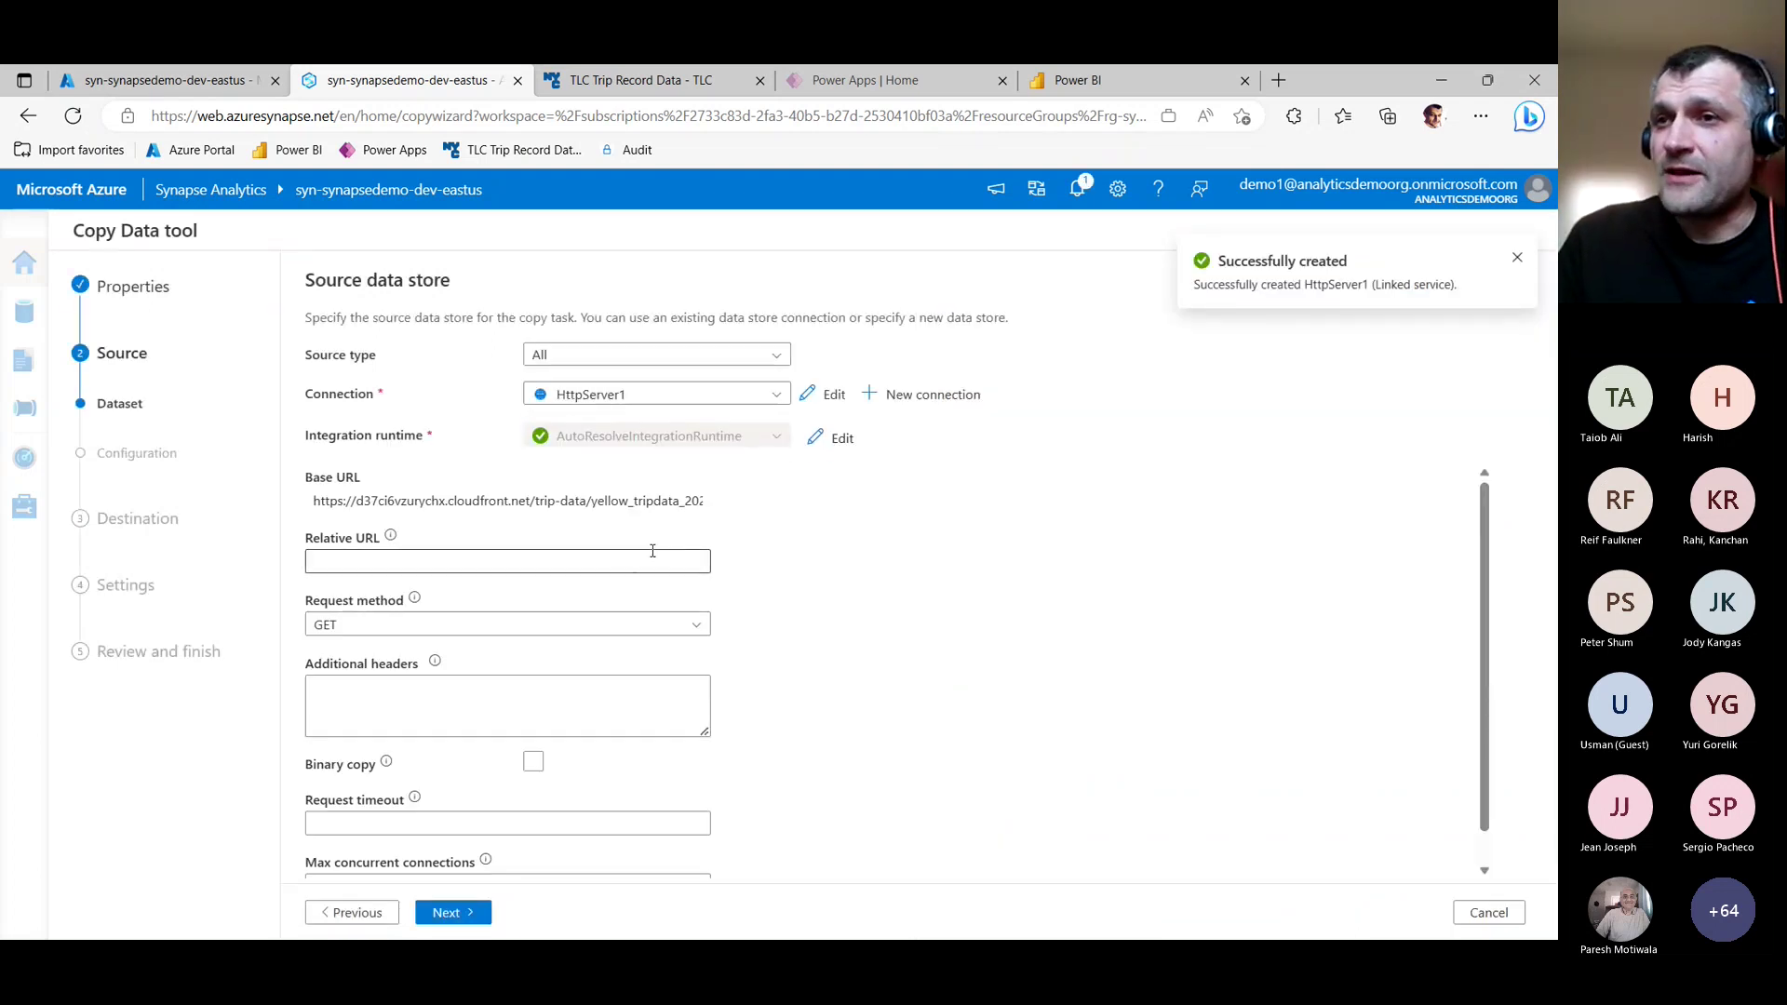
Accept the HTTP source dataset settings and set the source file format to Parquet.
scroll(759, 557, down, 1)
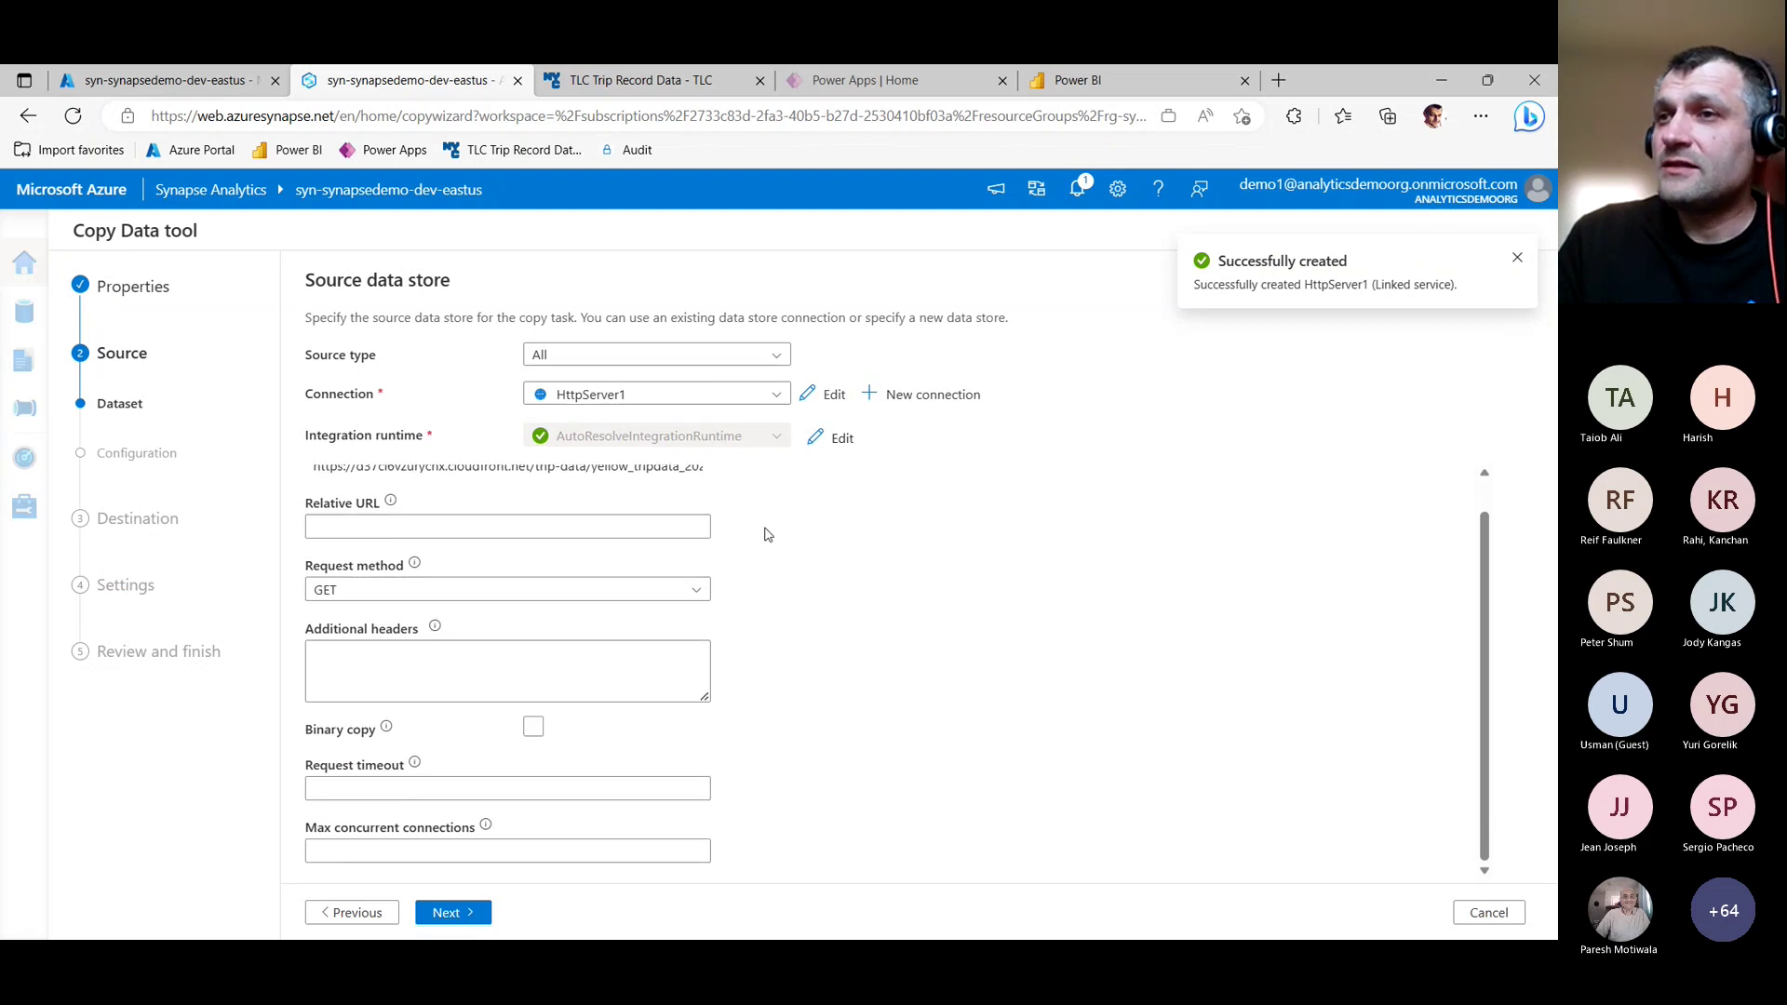
click(448, 910)
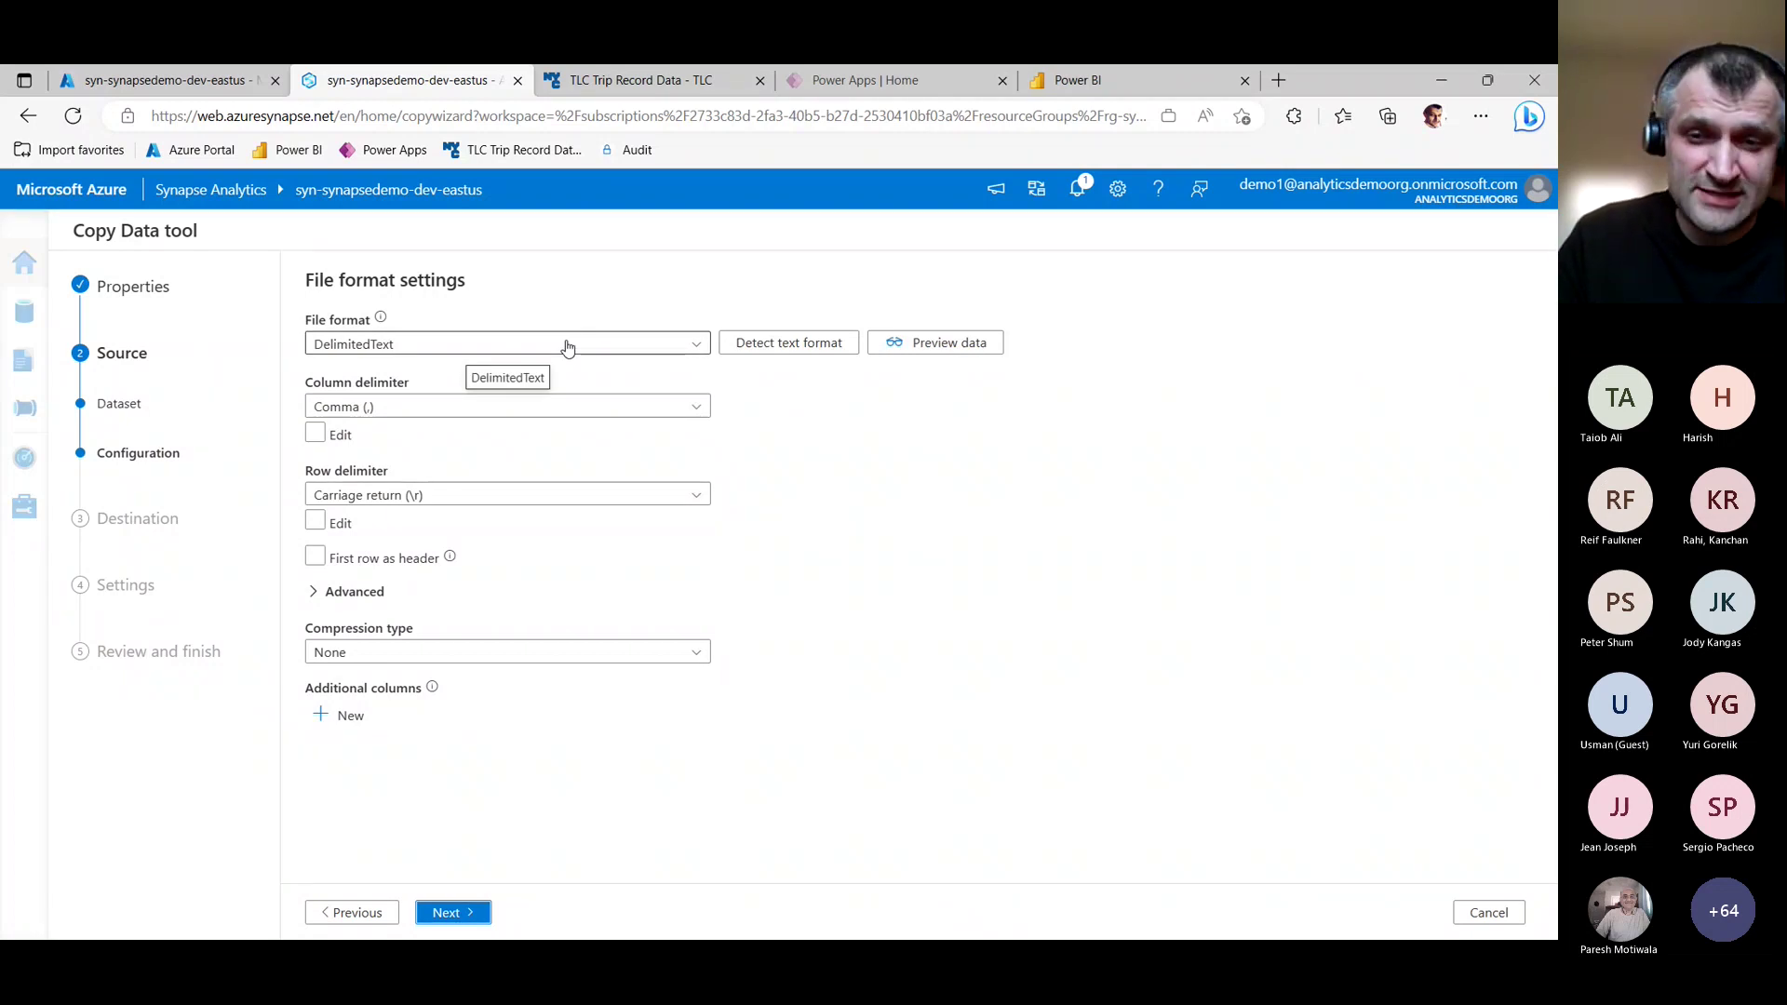
click(568, 348)
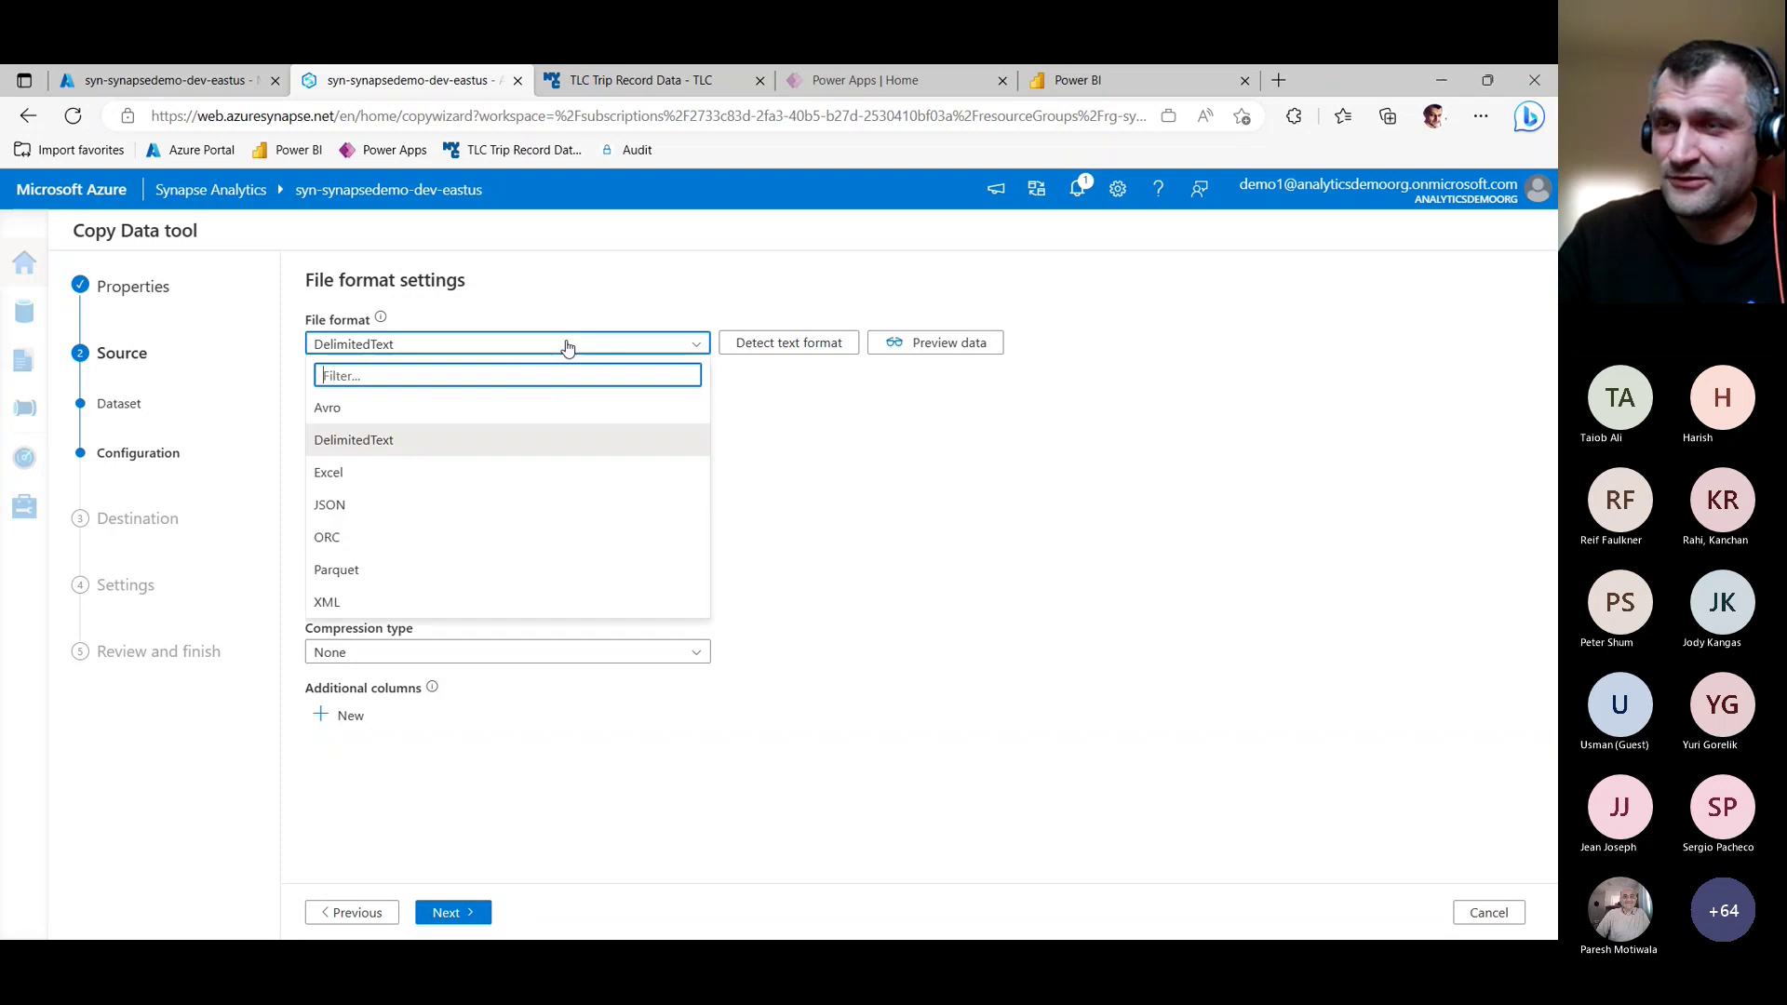
click(351, 569)
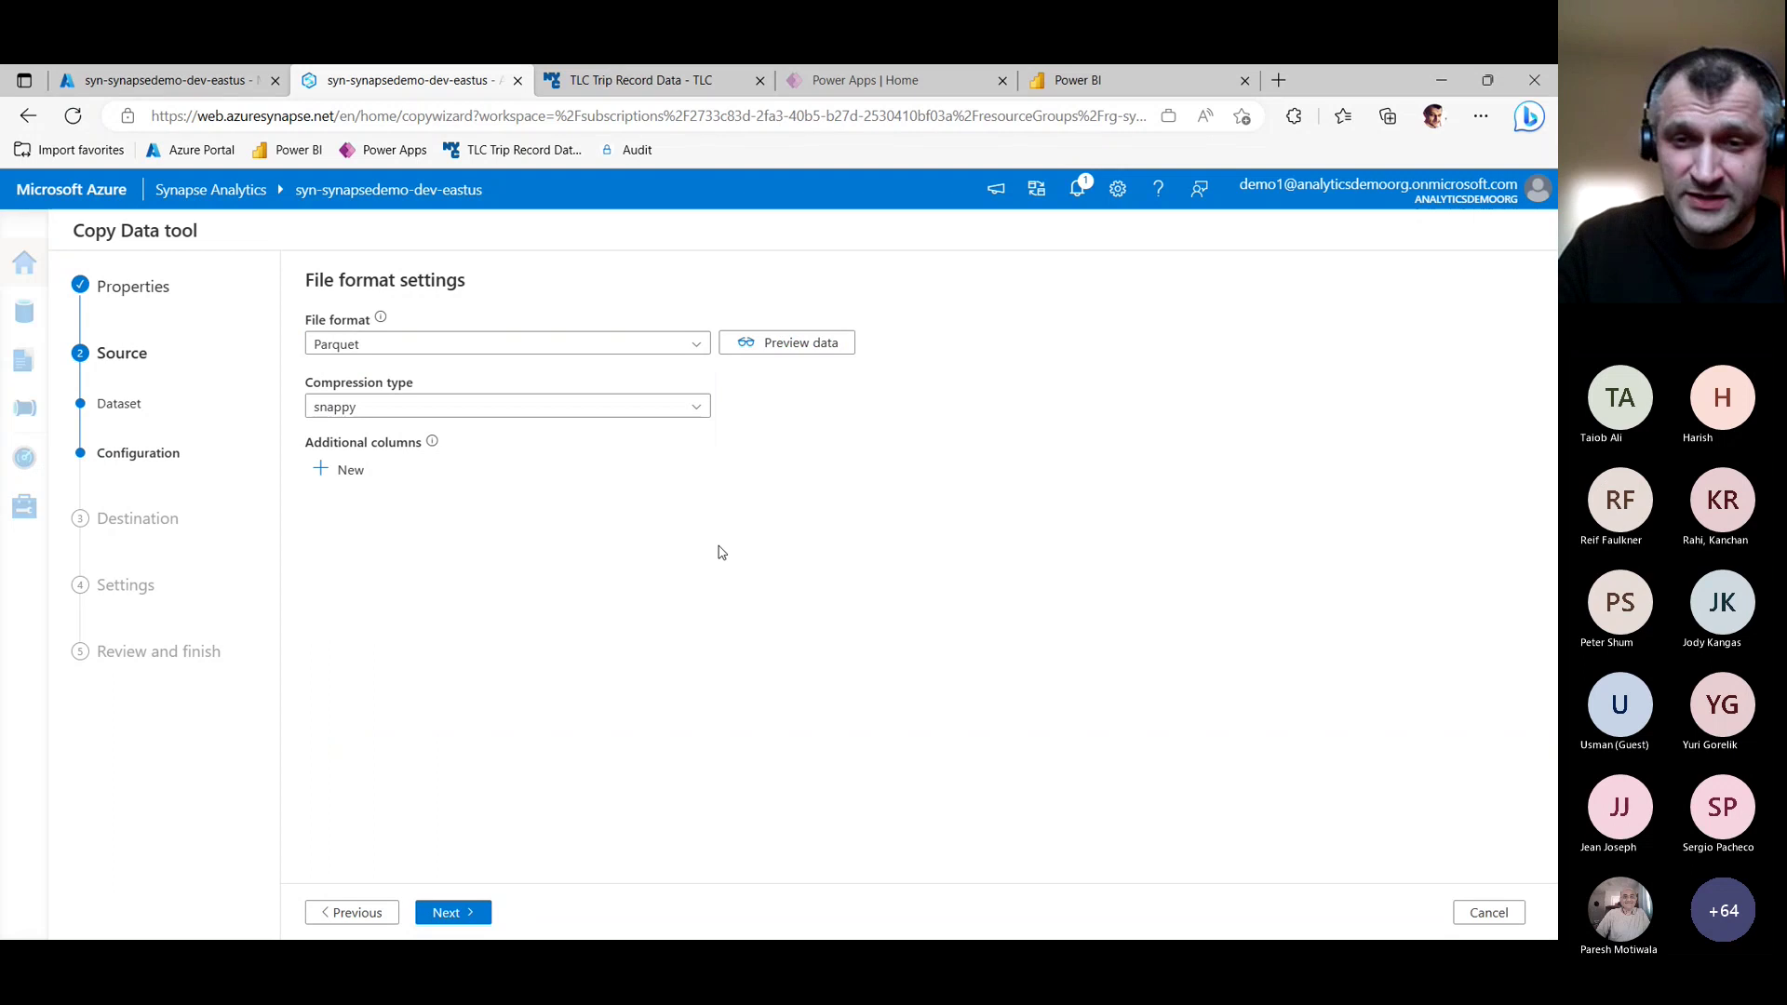
click(474, 914)
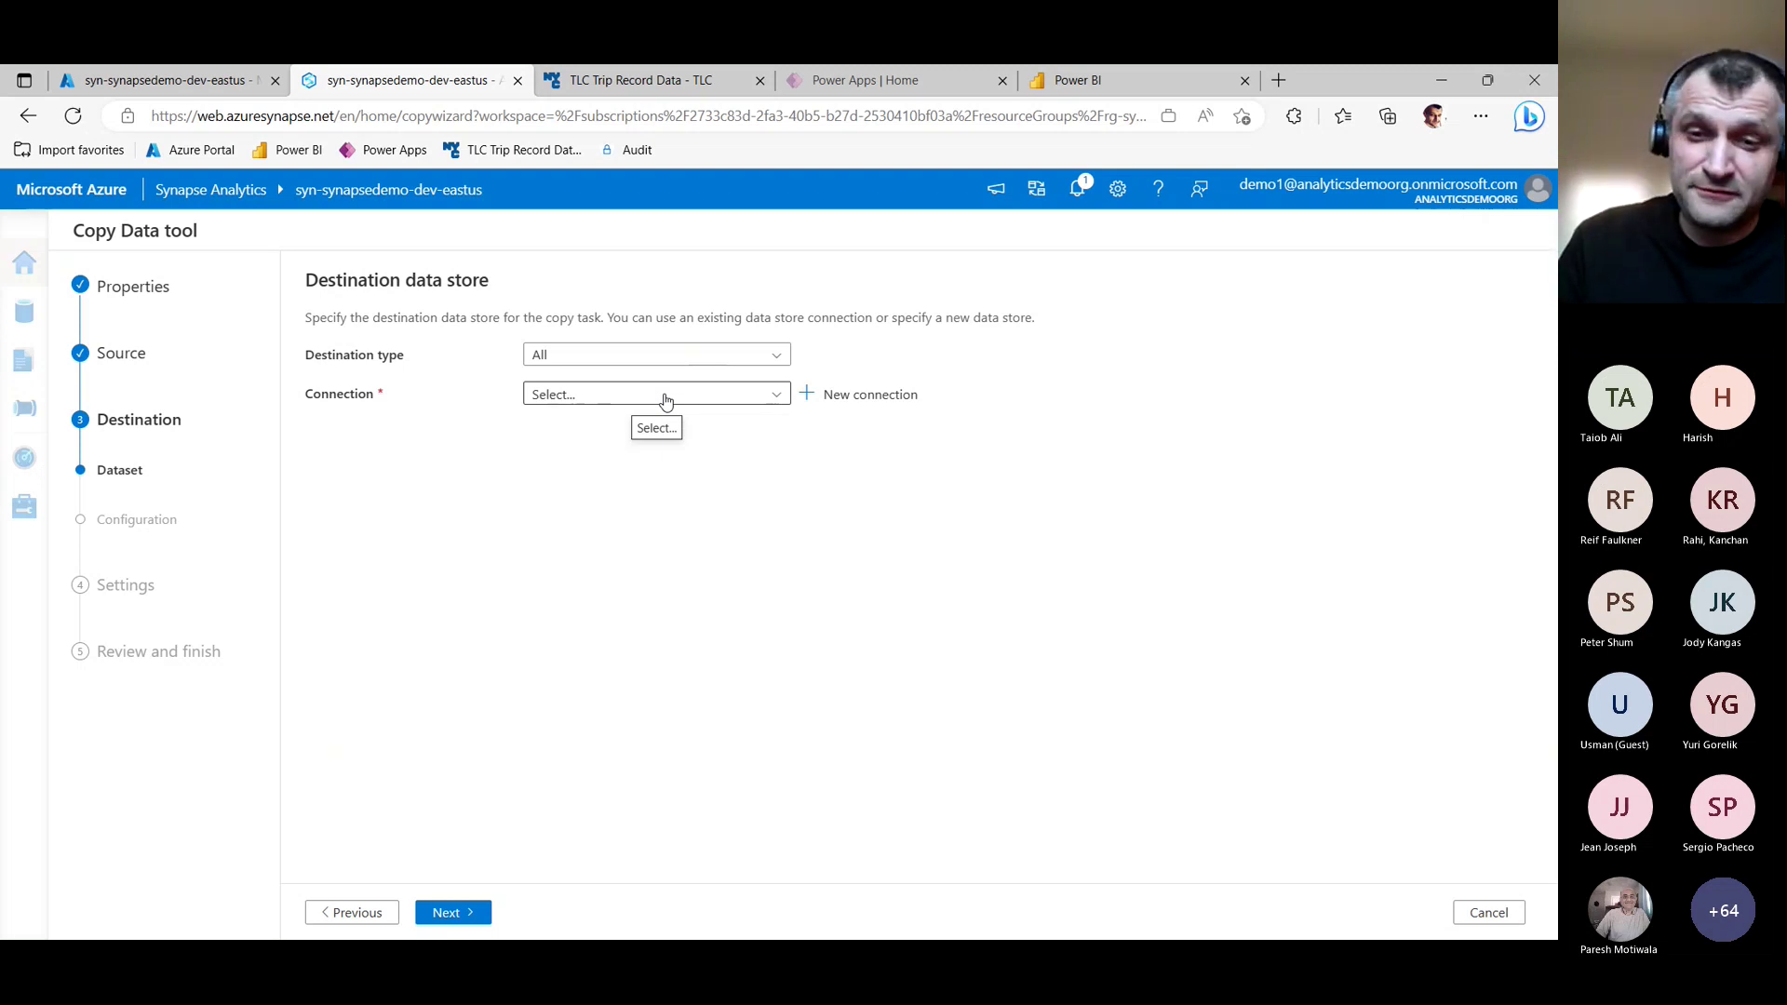
Set the destination connection to syn-synapsedemo-dev-eastus-WorkspaceDefaultStorage and choose the folder sandbox/OpenDatasets/NYCYellowTaxi/TripSmall.
click(666, 396)
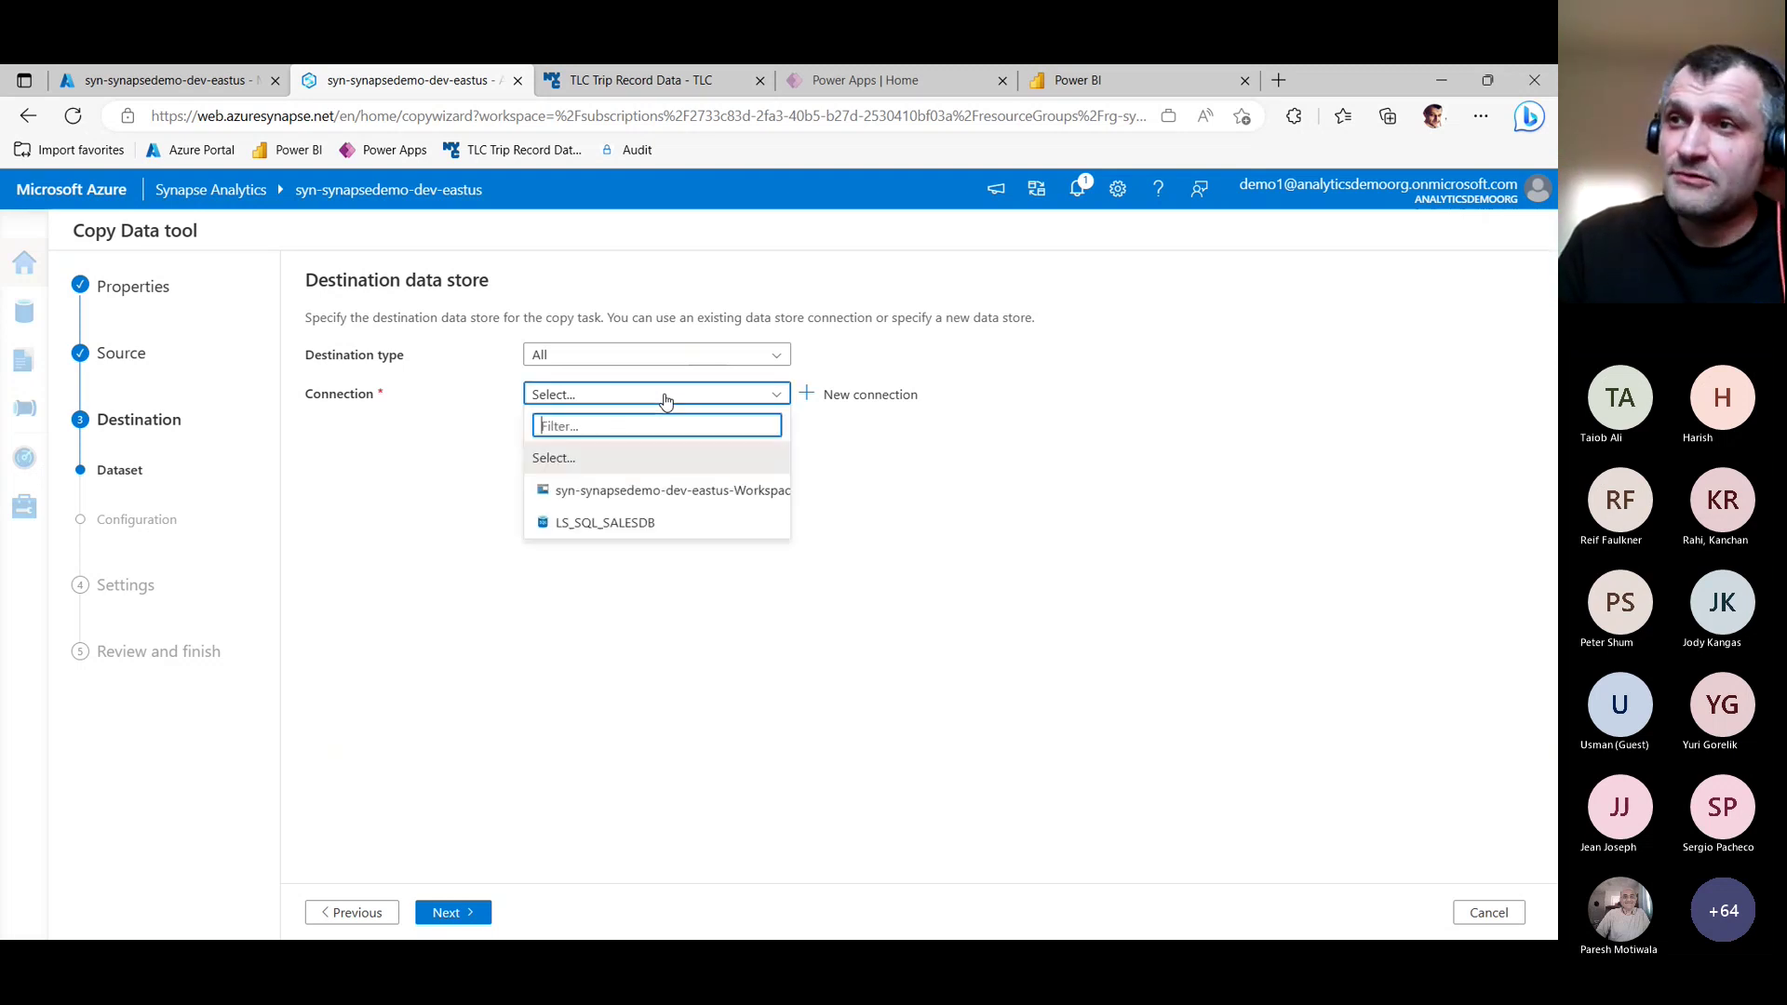
click(608, 493)
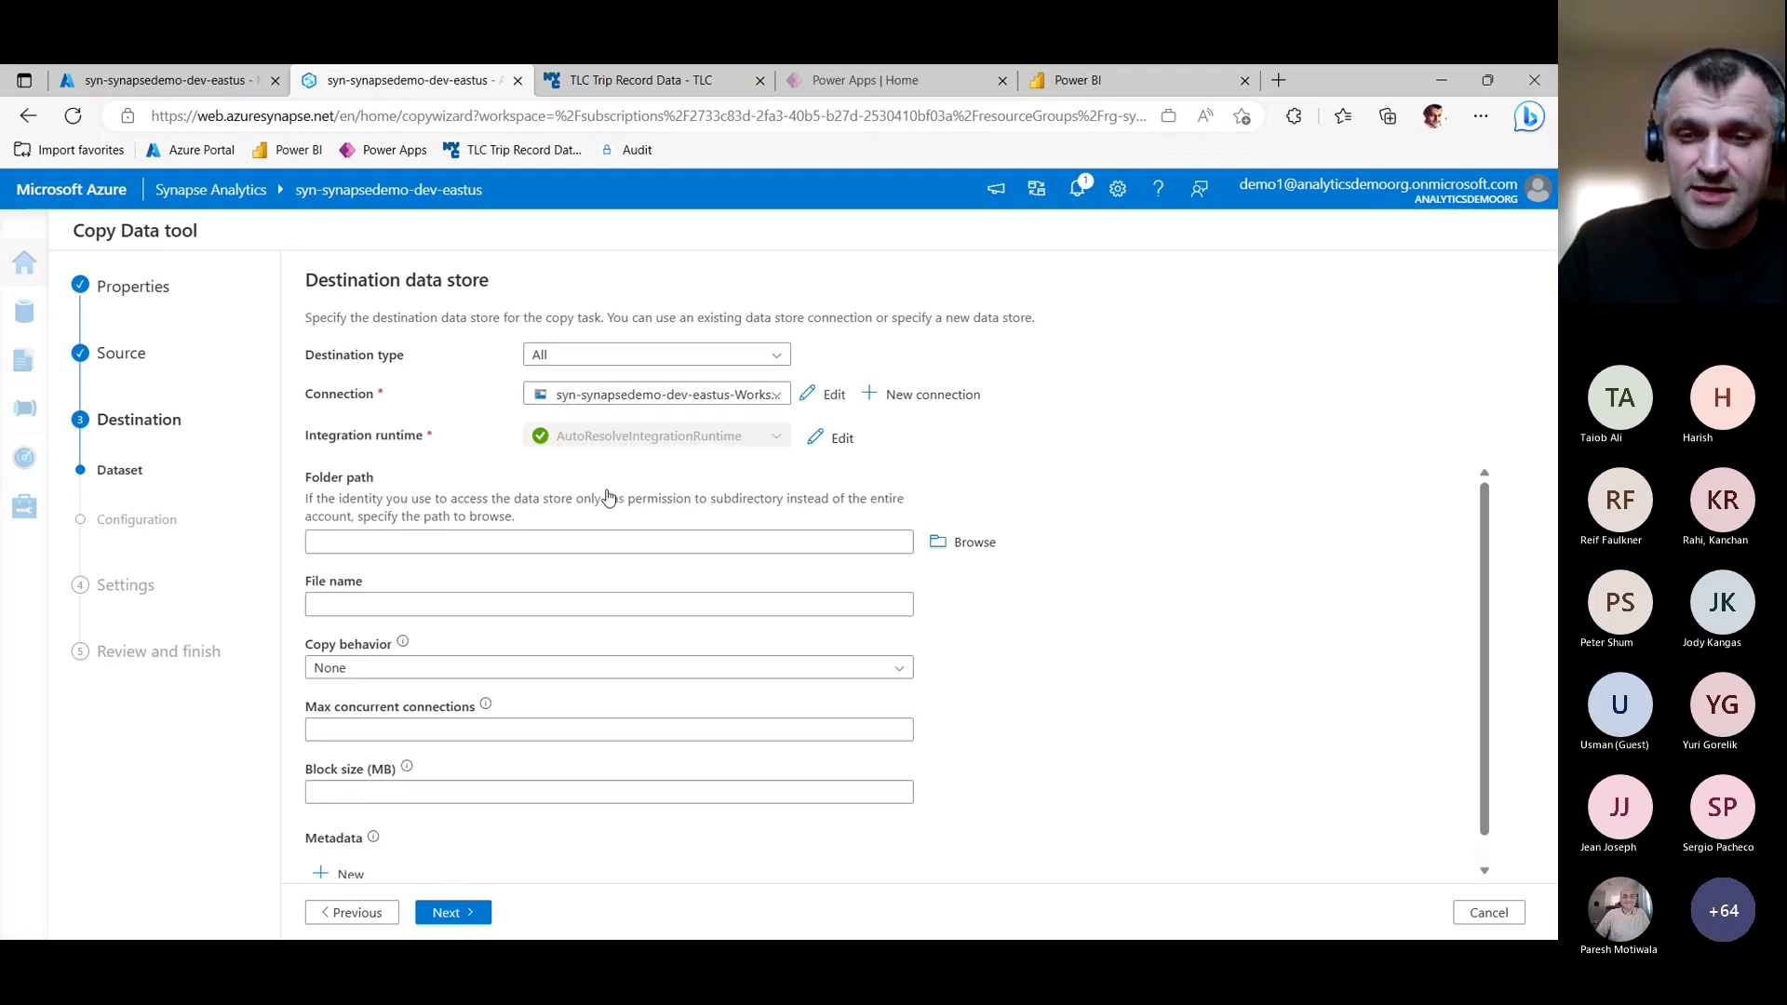
click(952, 543)
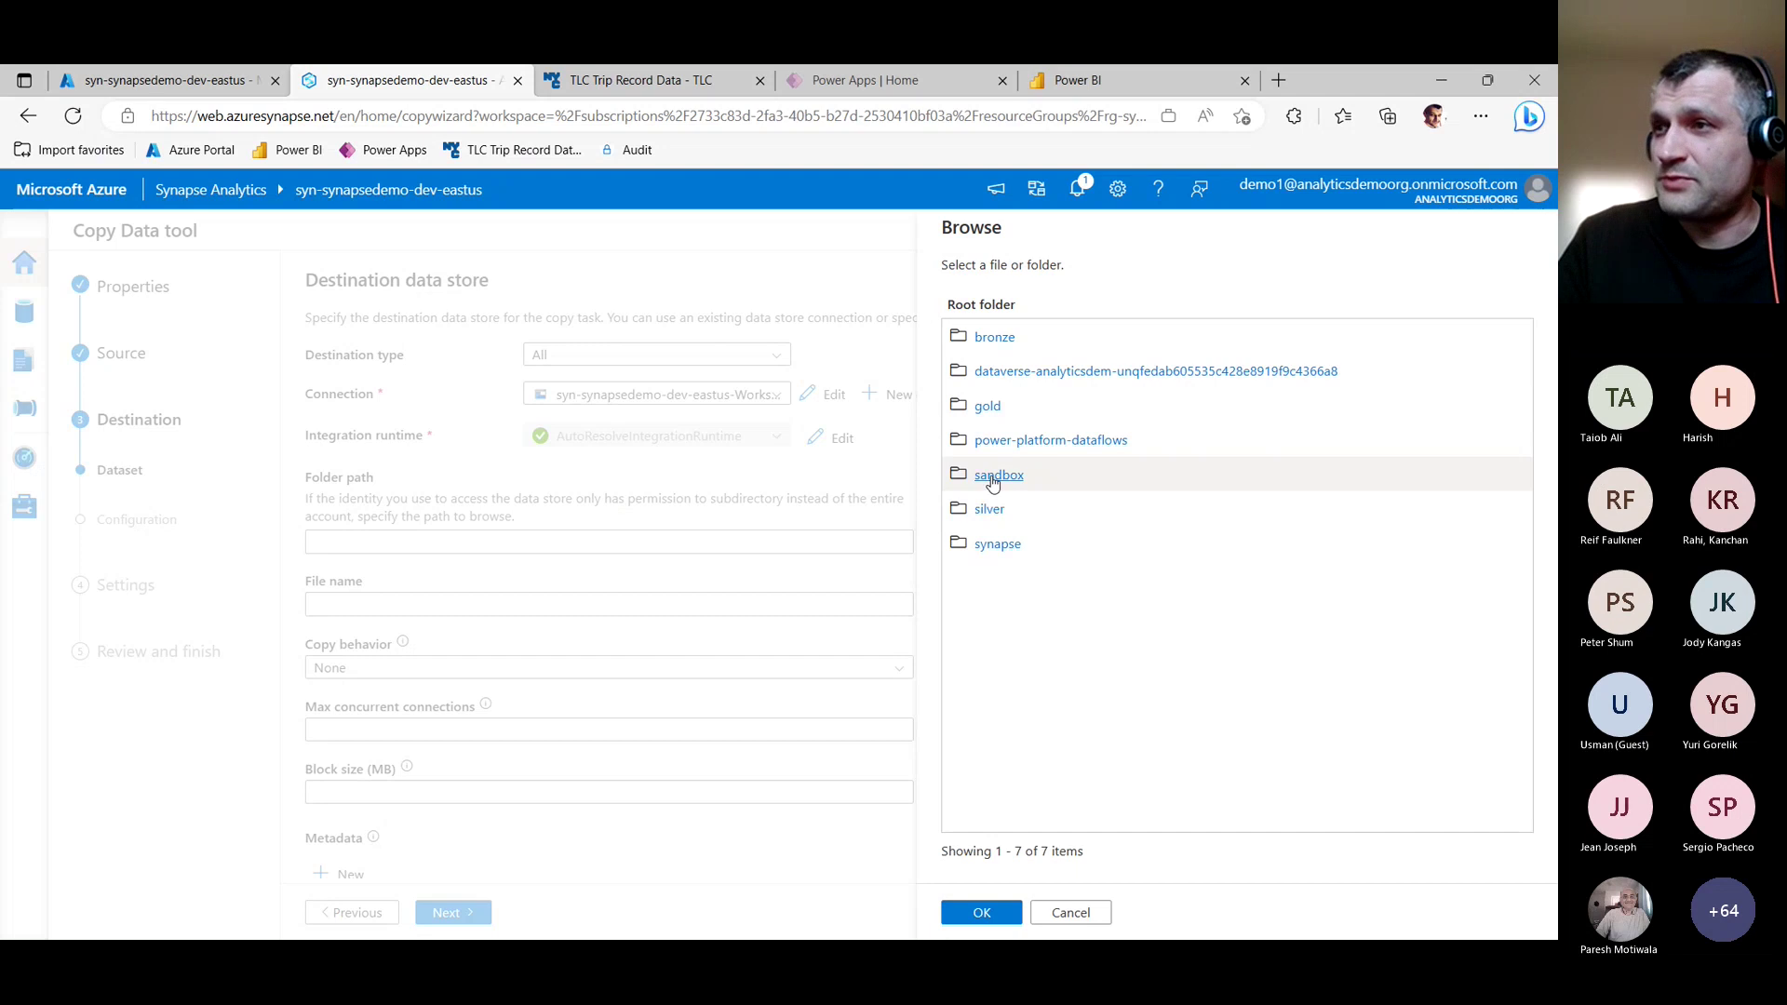
click(993, 479)
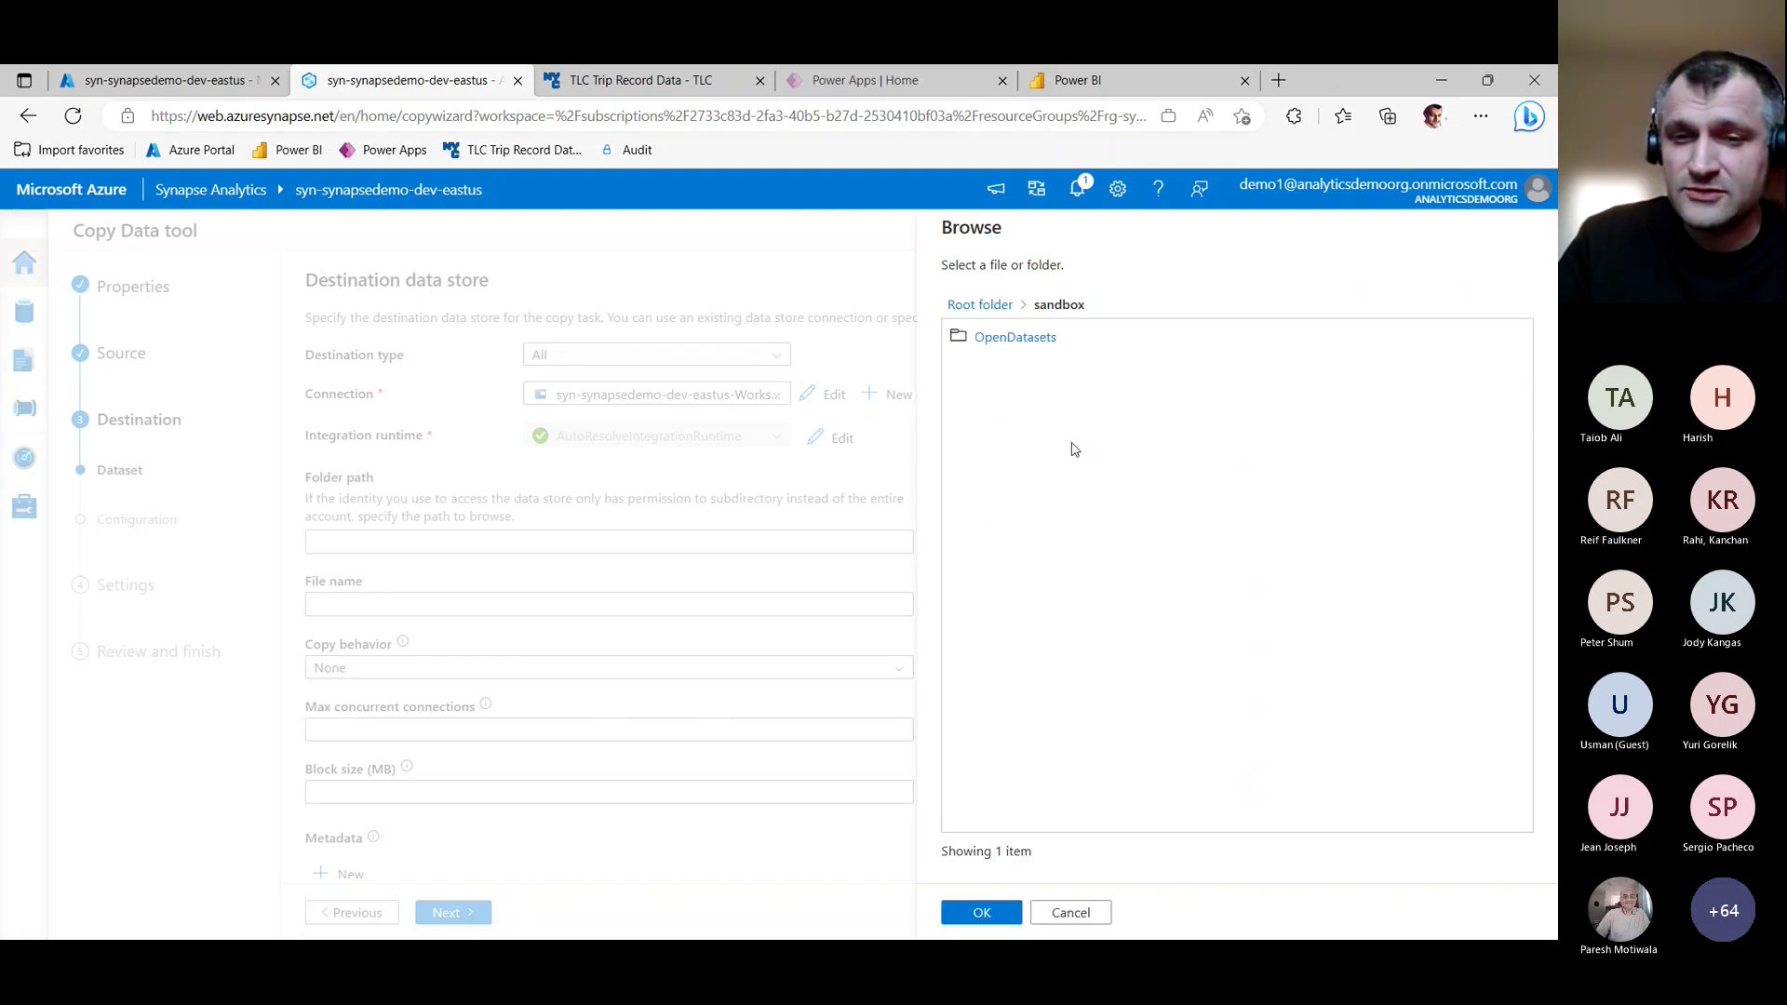
click(1004, 346)
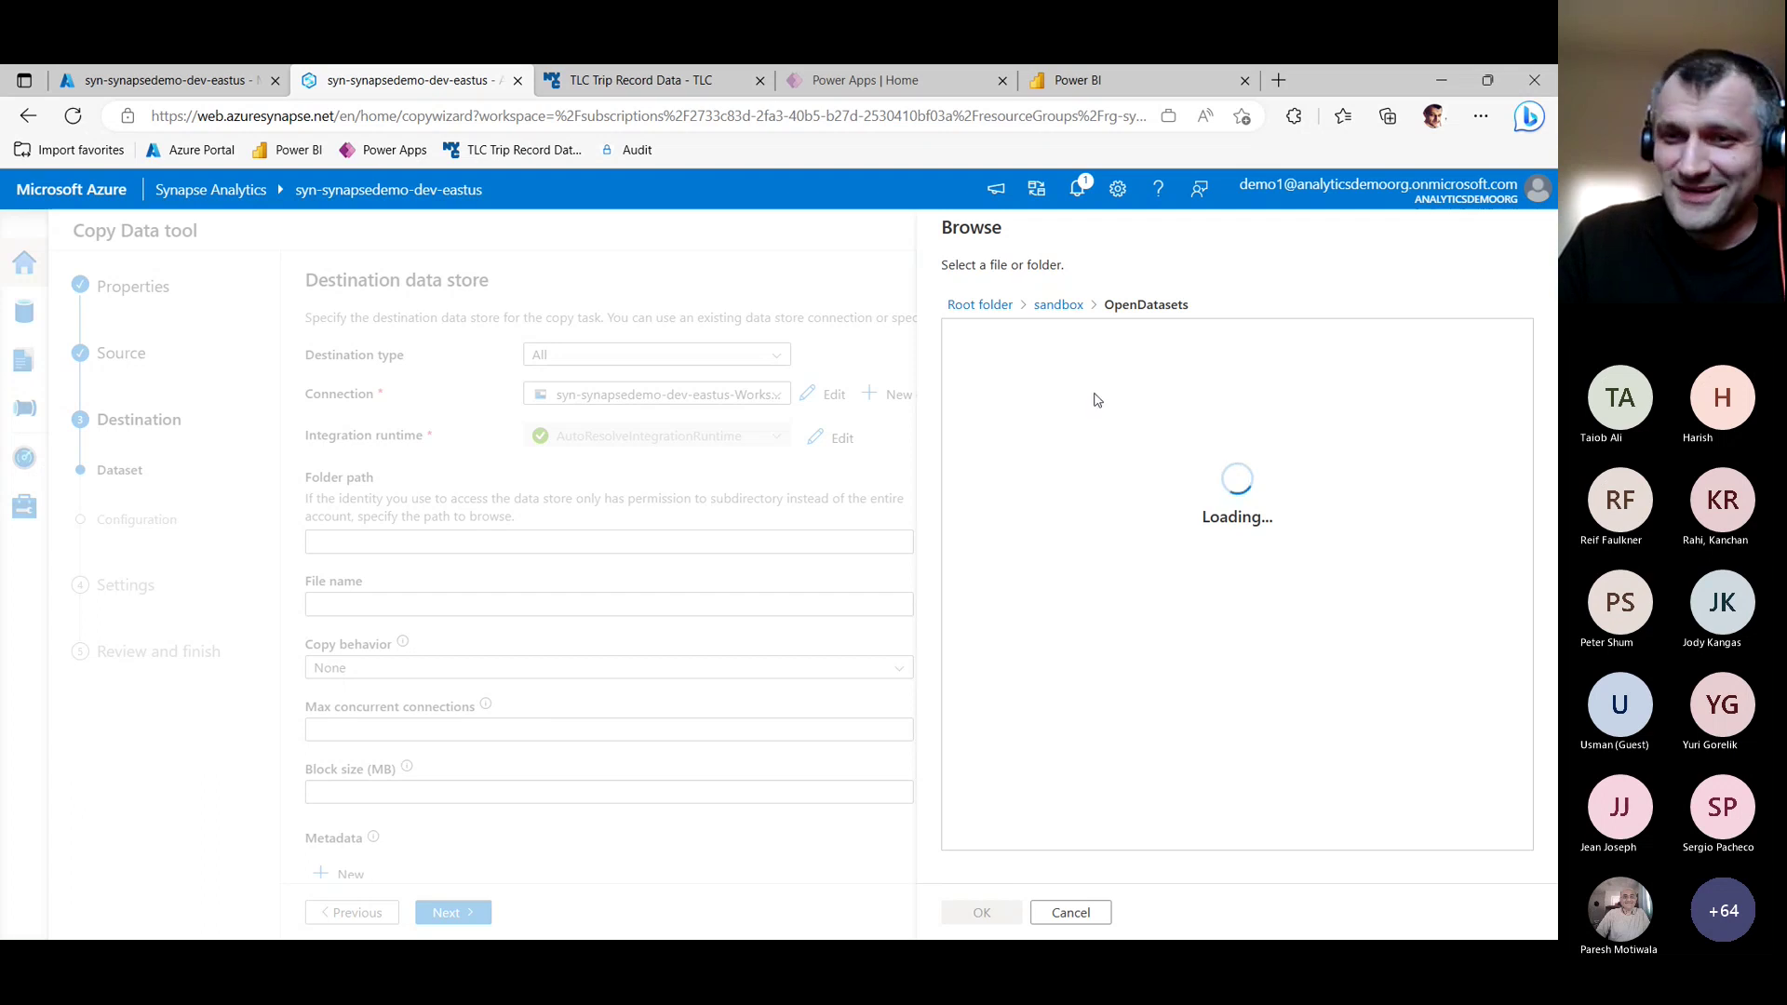
click(1003, 338)
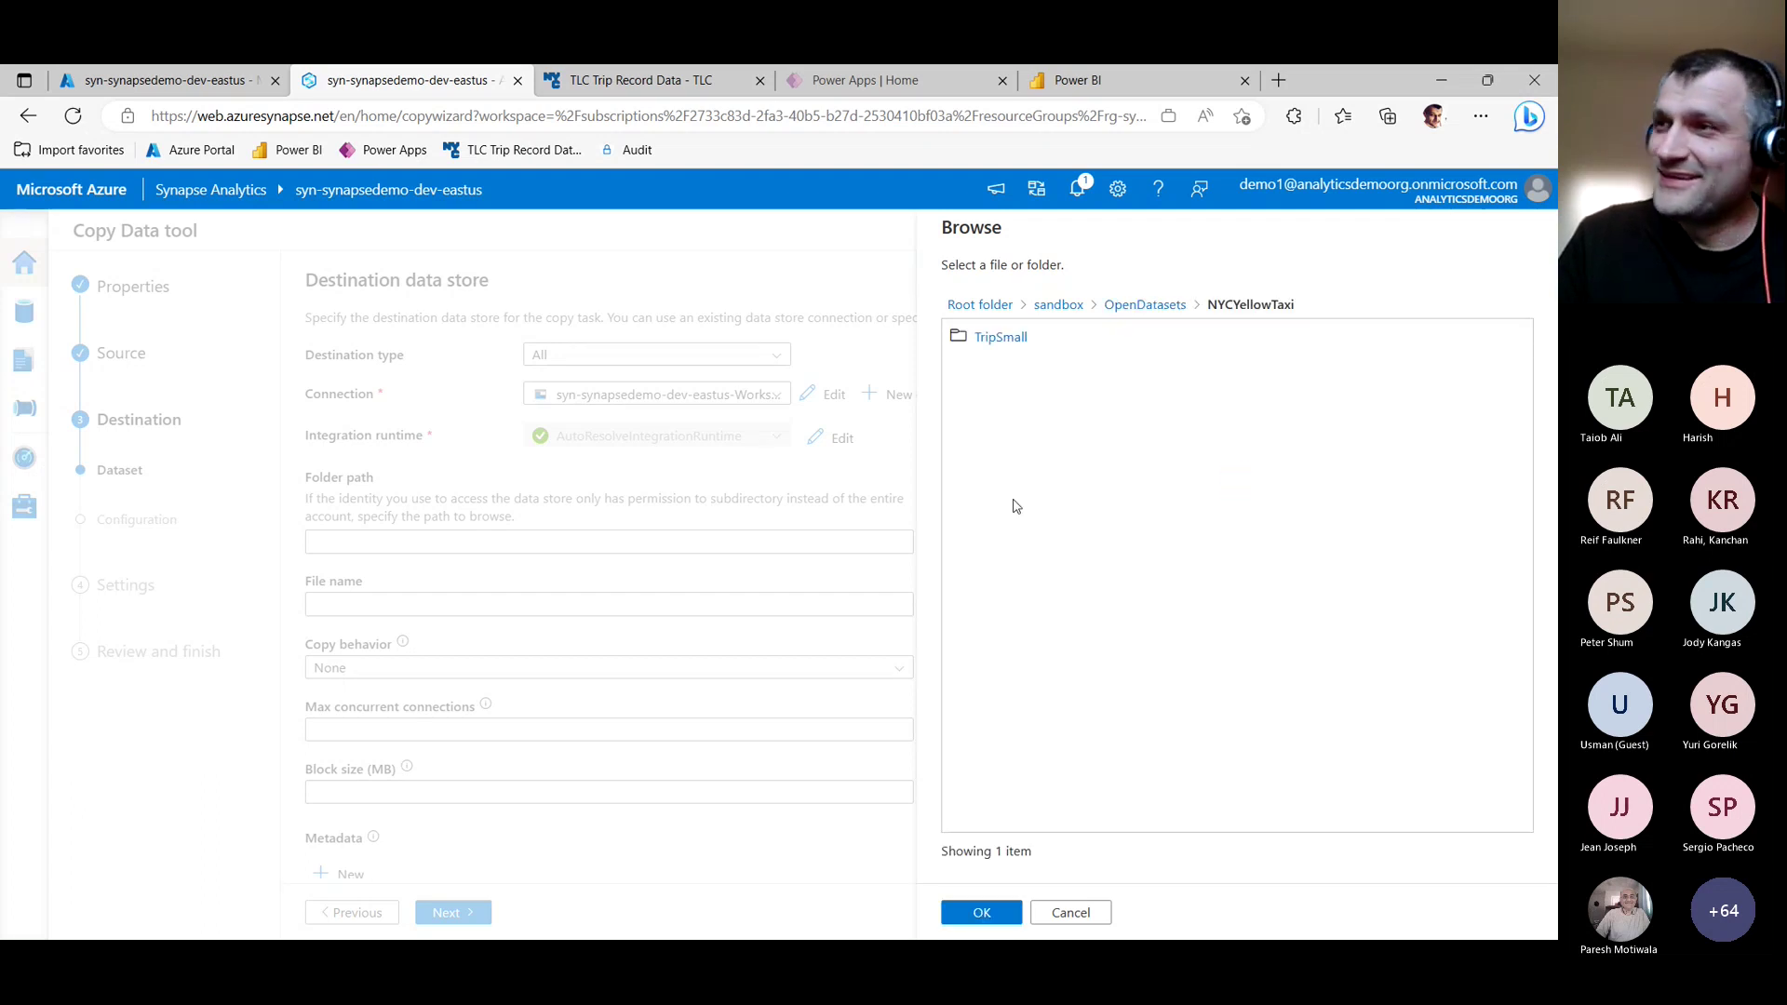
click(1000, 337)
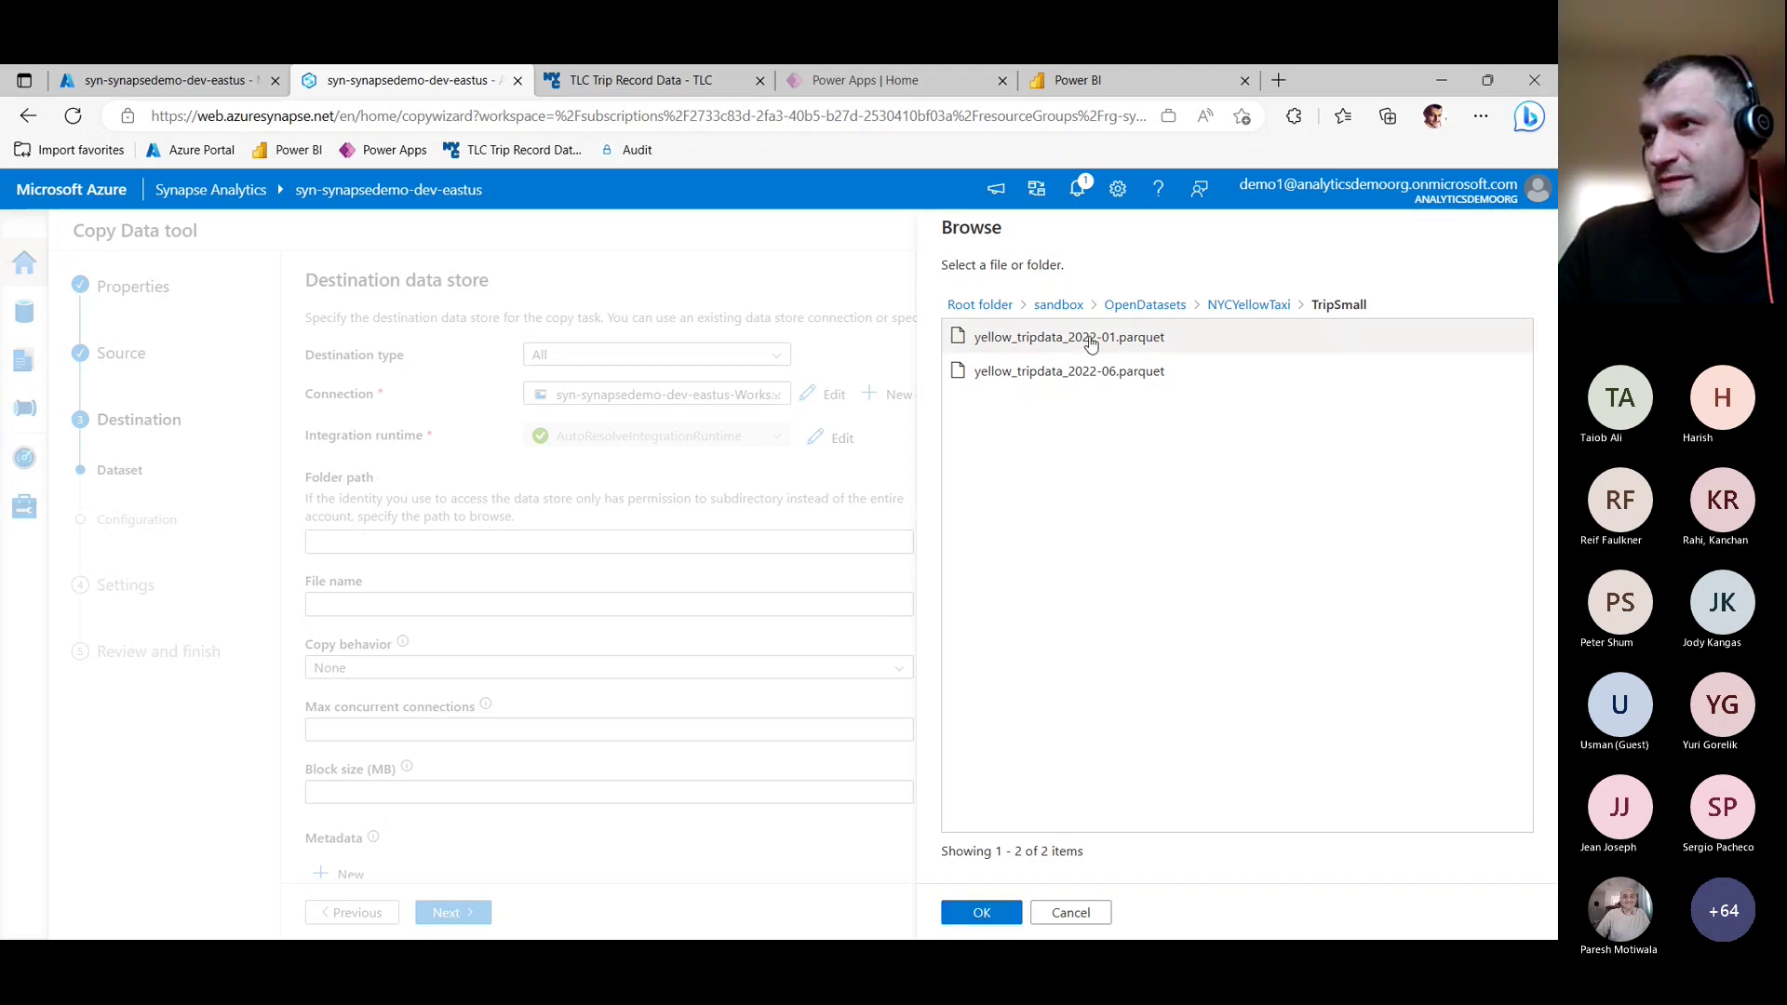
click(982, 912)
Set the destination file name to yellow_tripdata_2022-01-DBAVUG.parquet.
click(572, 606)
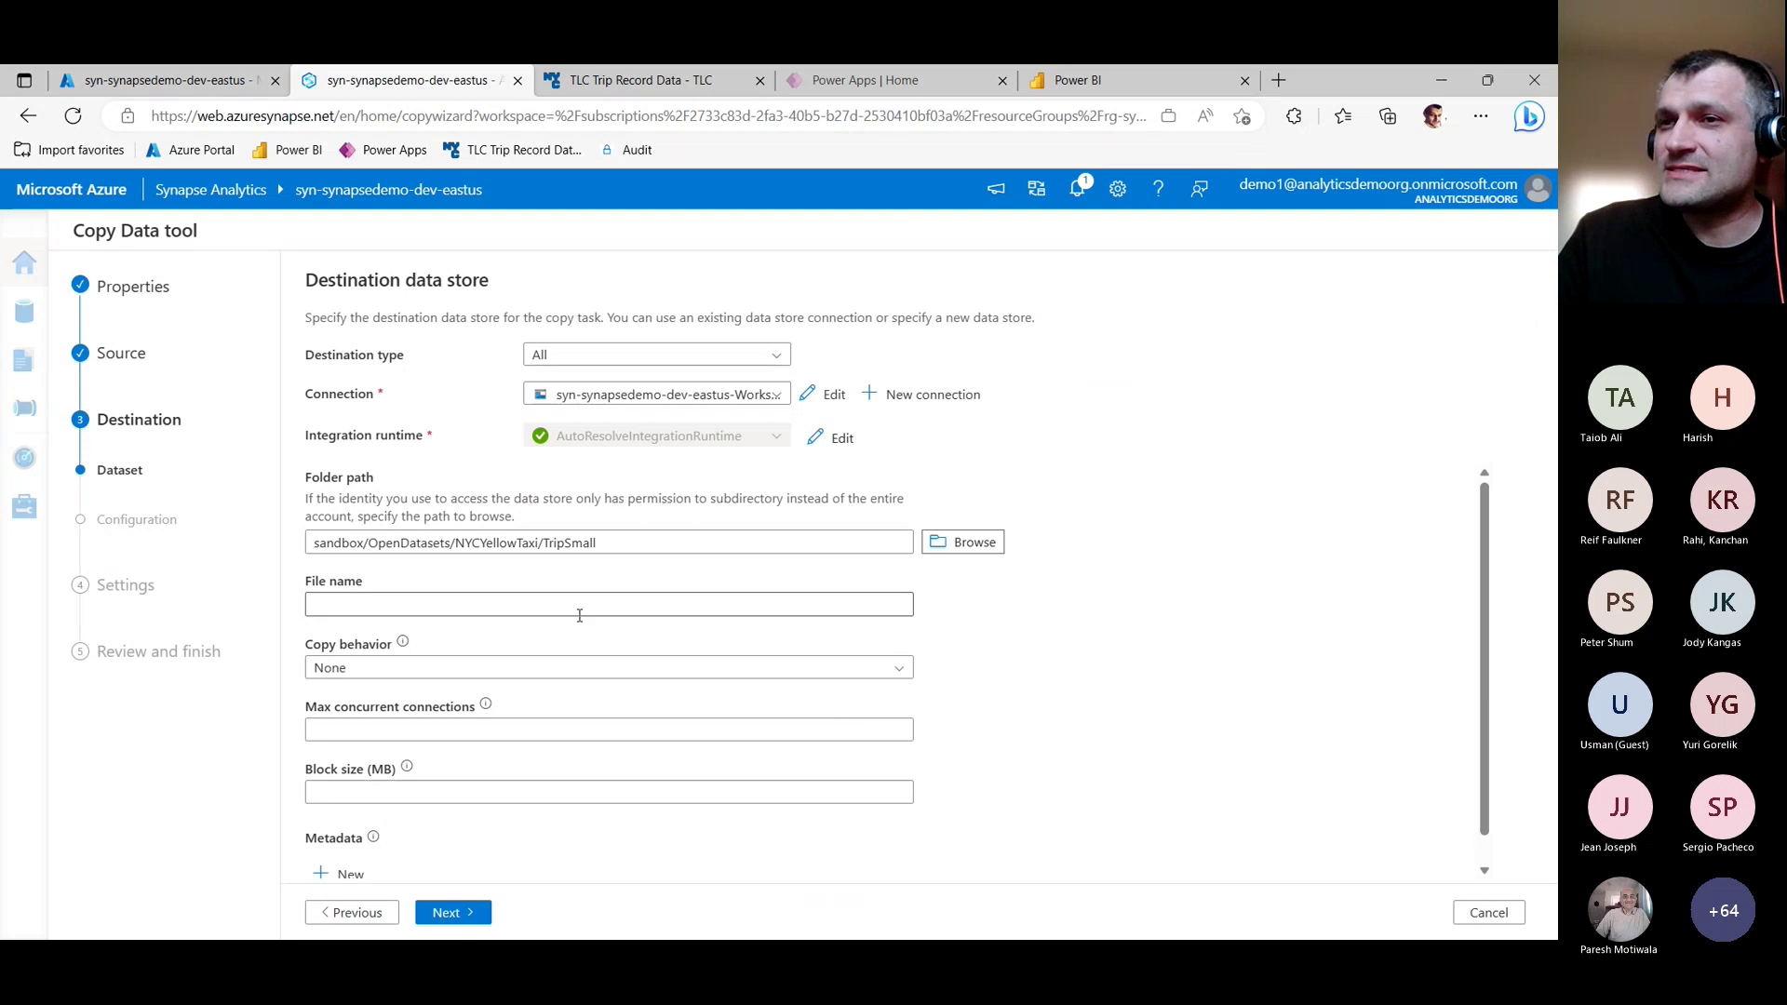
text(https://d37ci6vzurychx.cloudfront.net/trip-data/yellow_tripdata_2022-01.parquet)
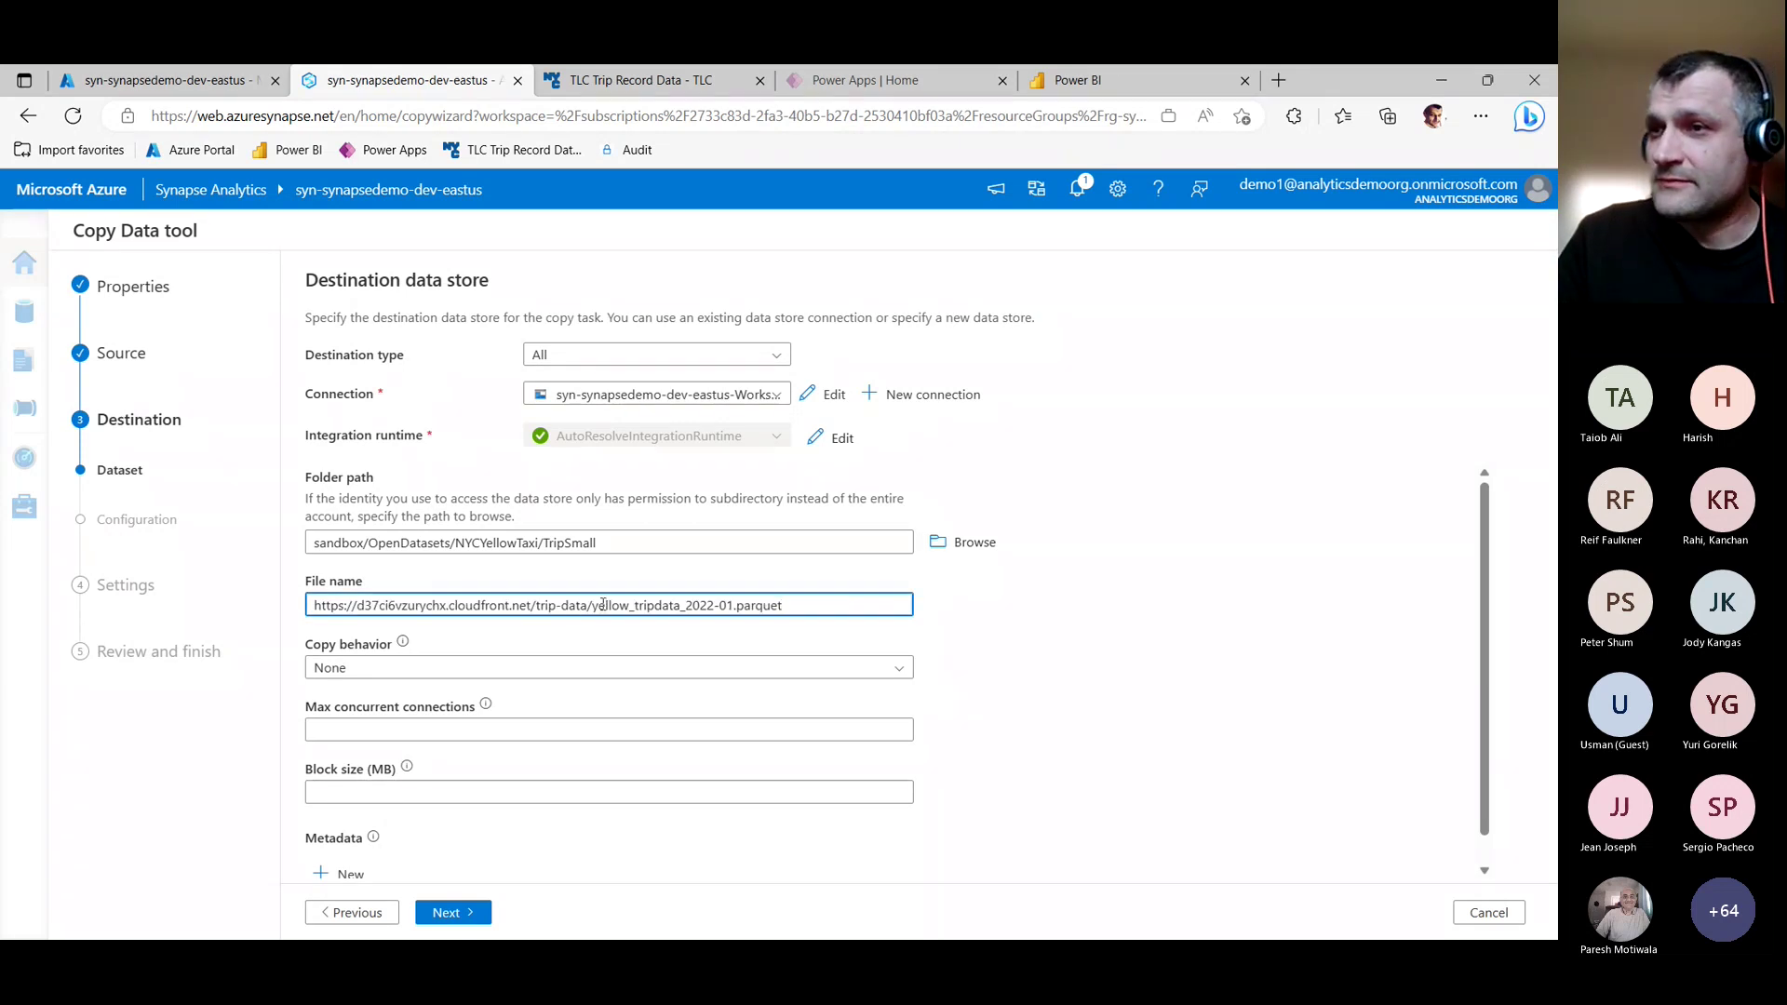
drag(593, 605, 134, 639)
key(BackSpace)
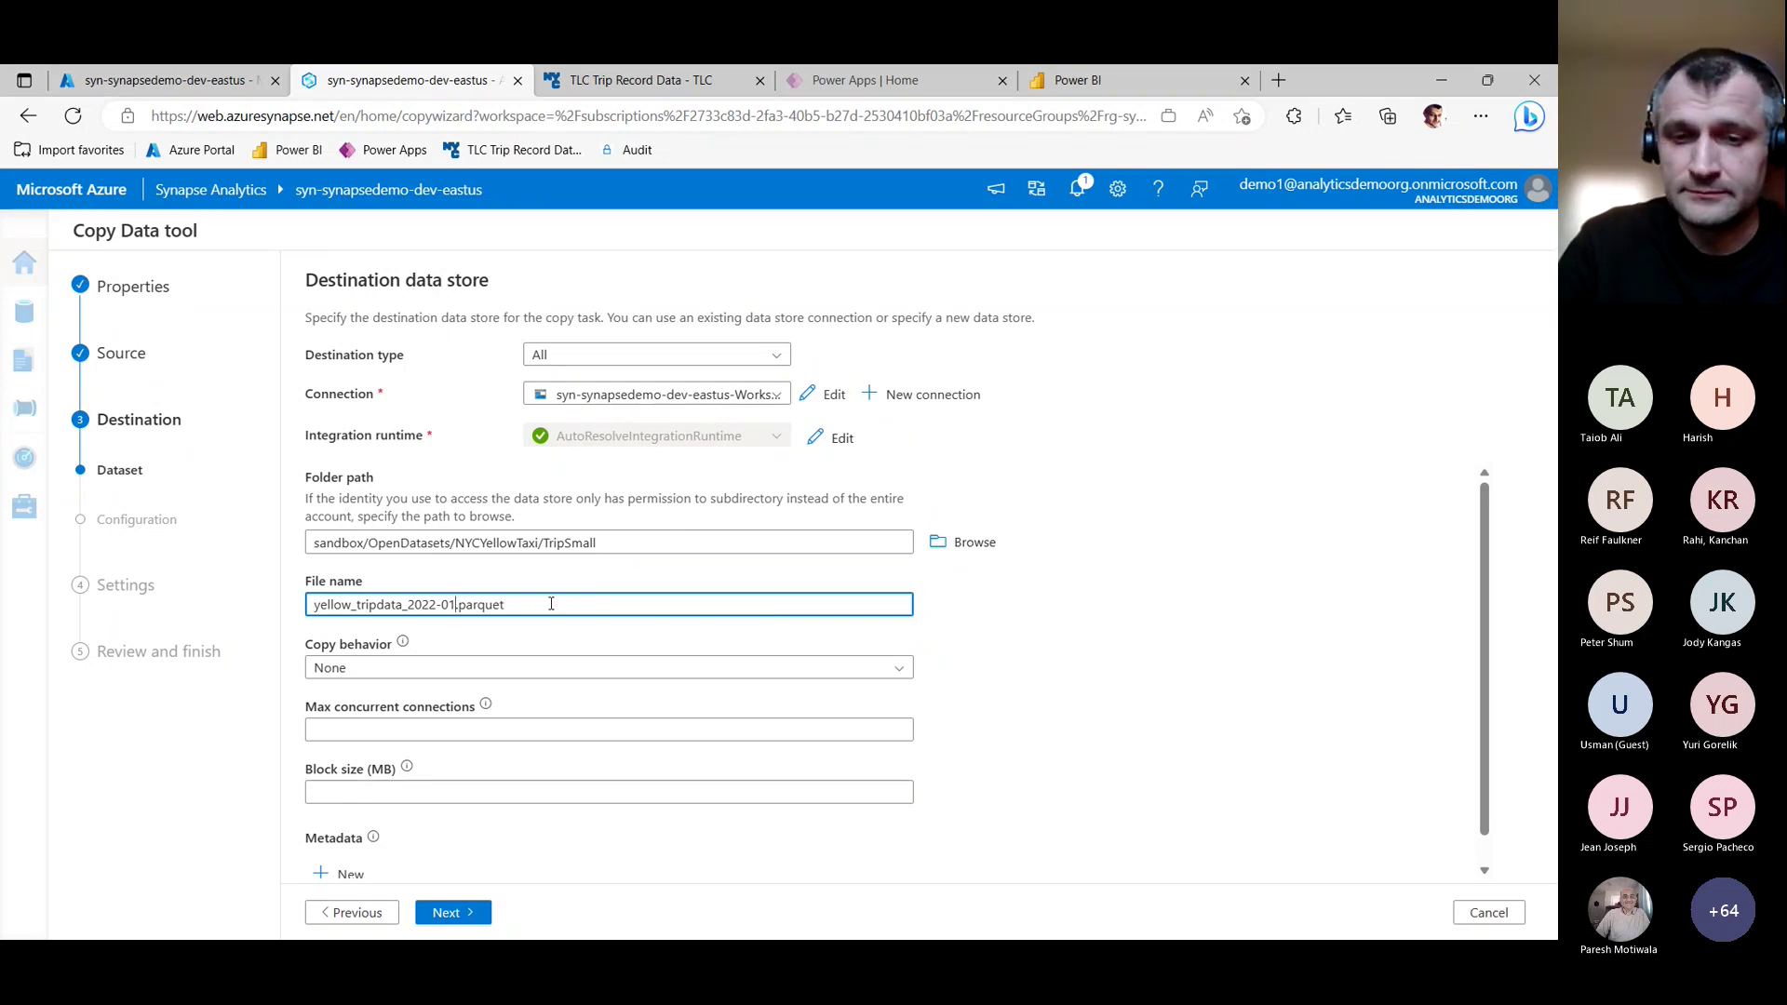
text(-)
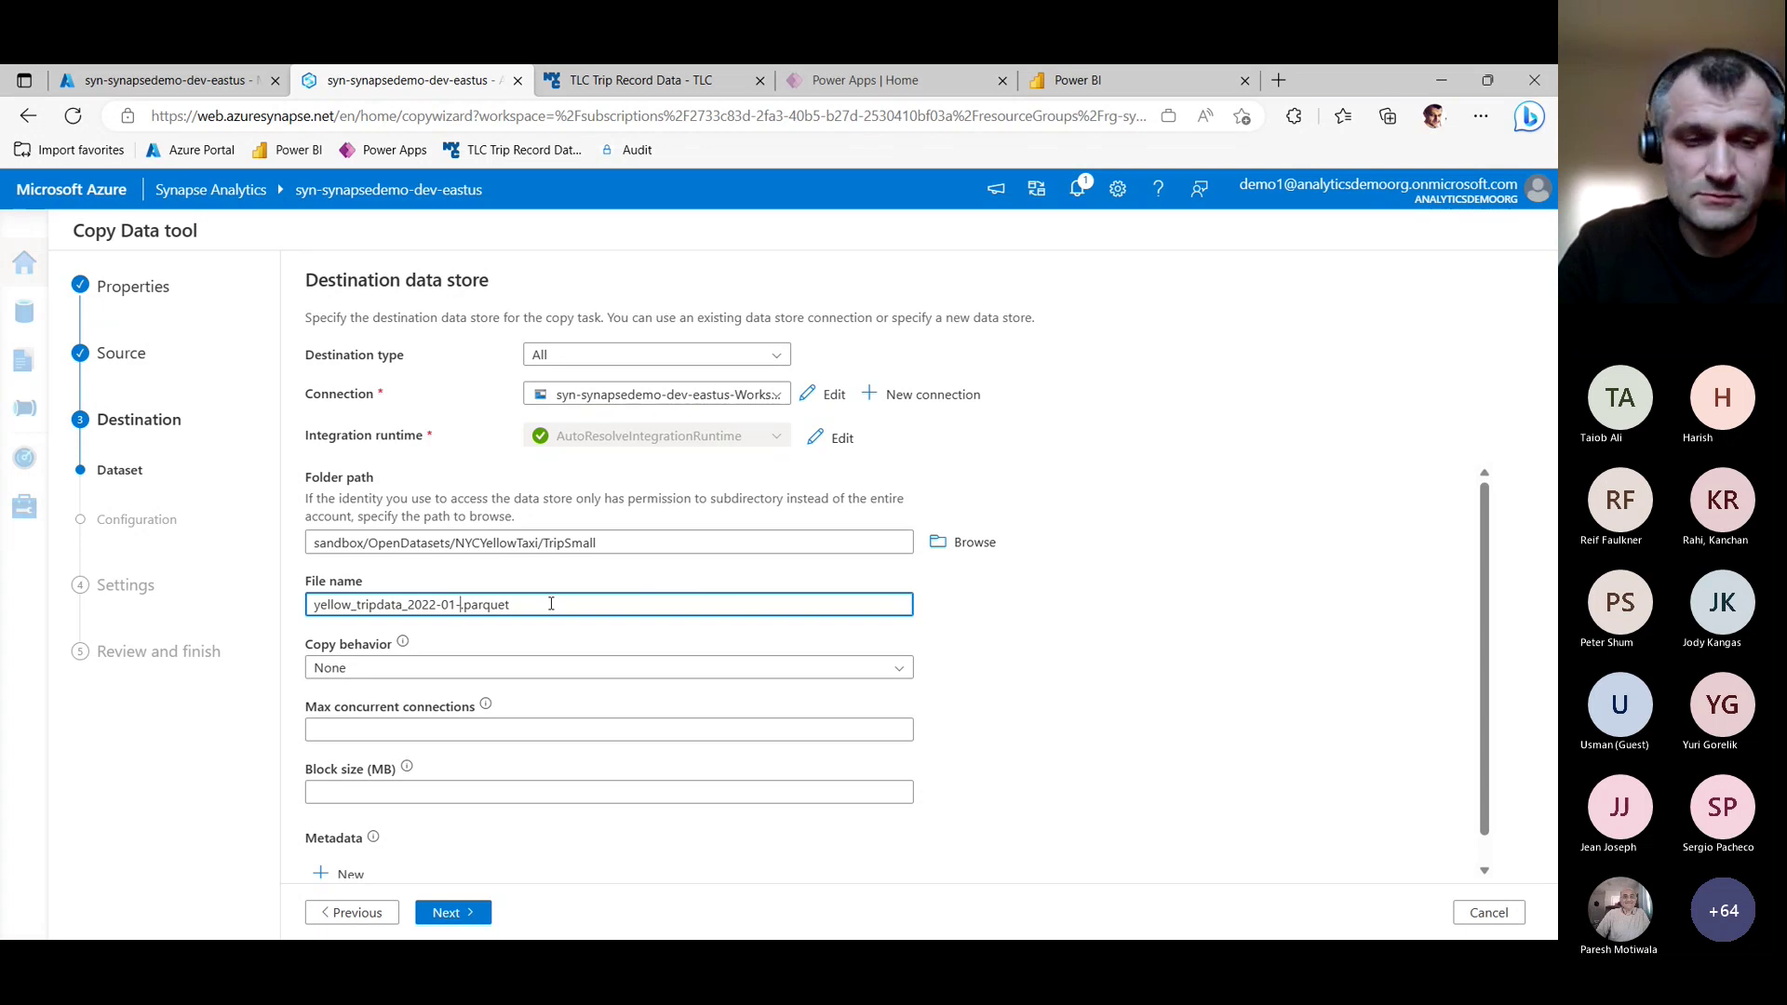
text(DE)
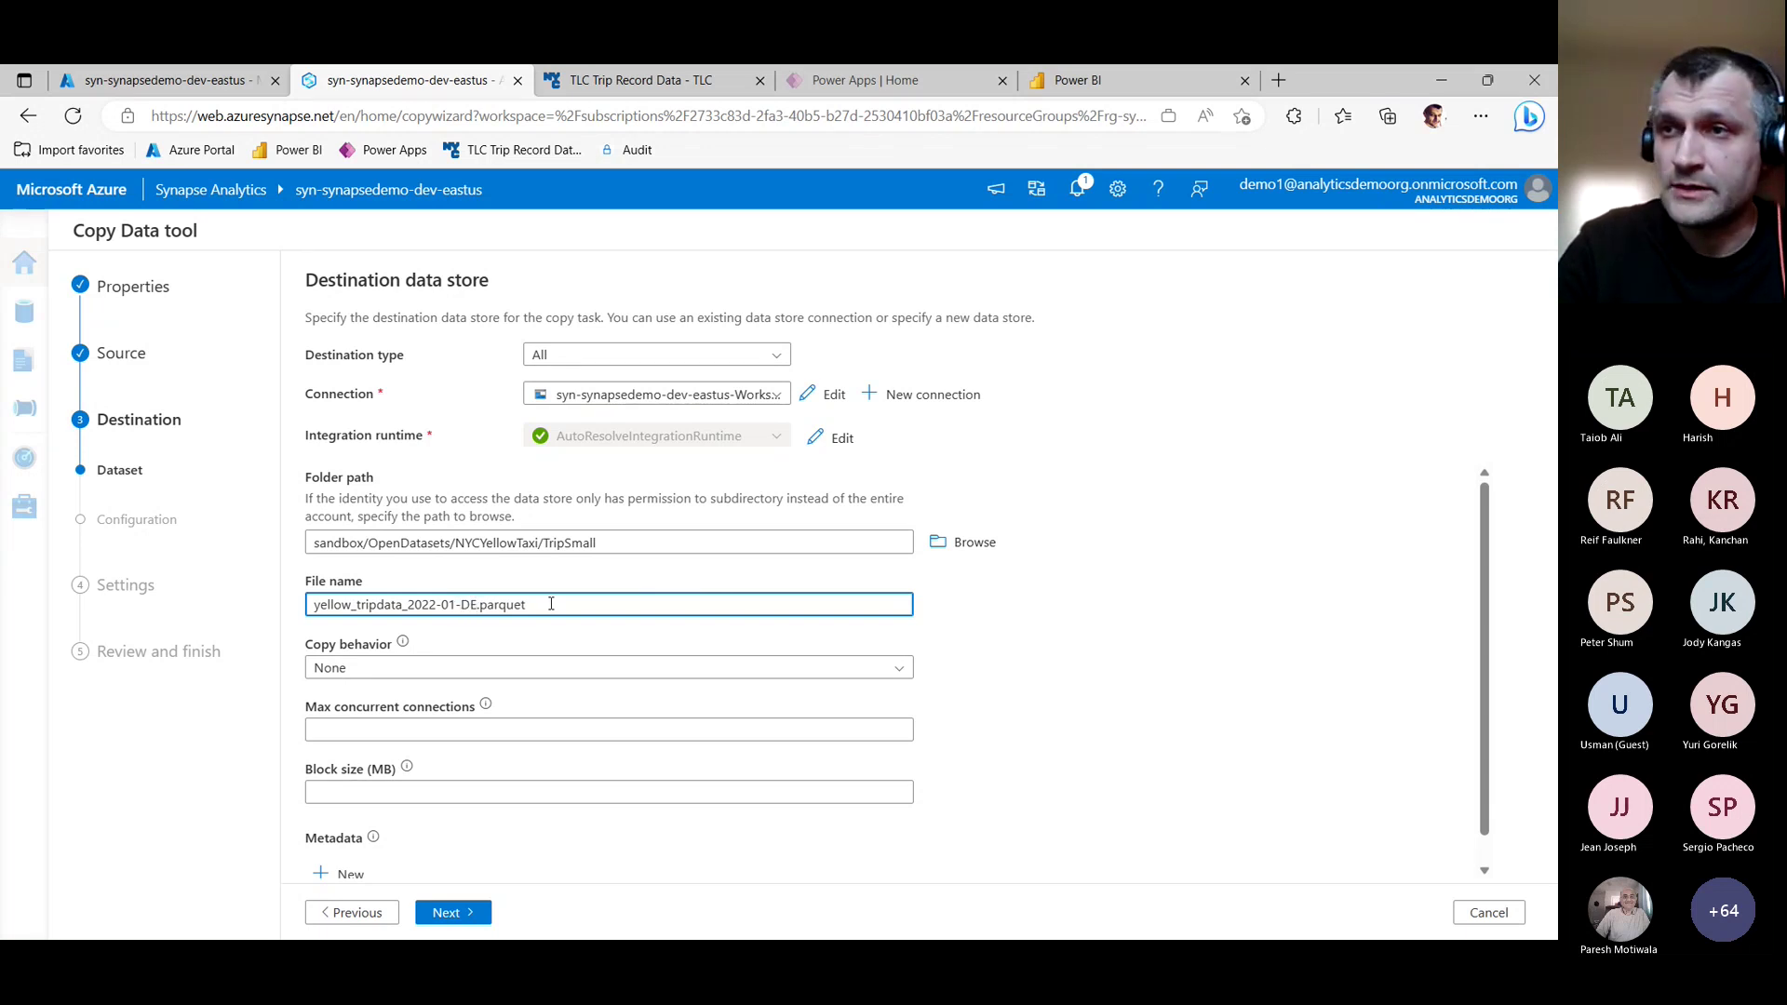
key(BackSpace)
text(BAVUG)
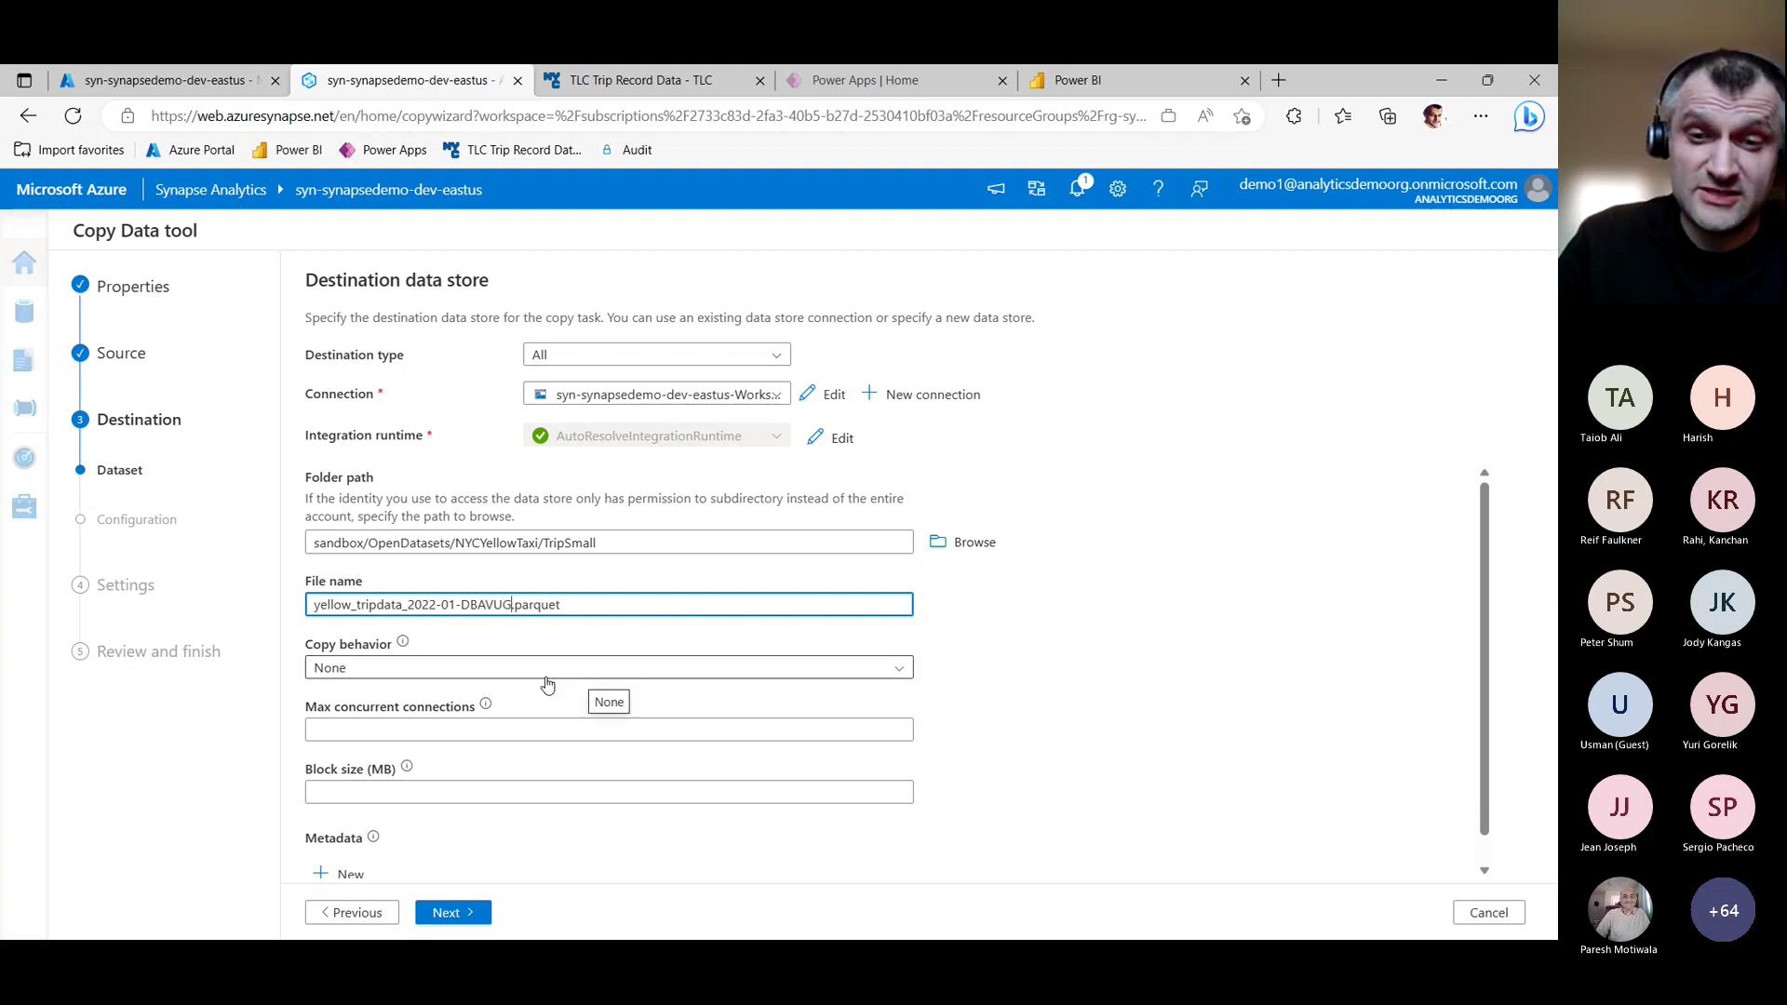
Submit the destination dataset settings, going back one stage and resubmitting them to continue to the file format settings.
click(472, 915)
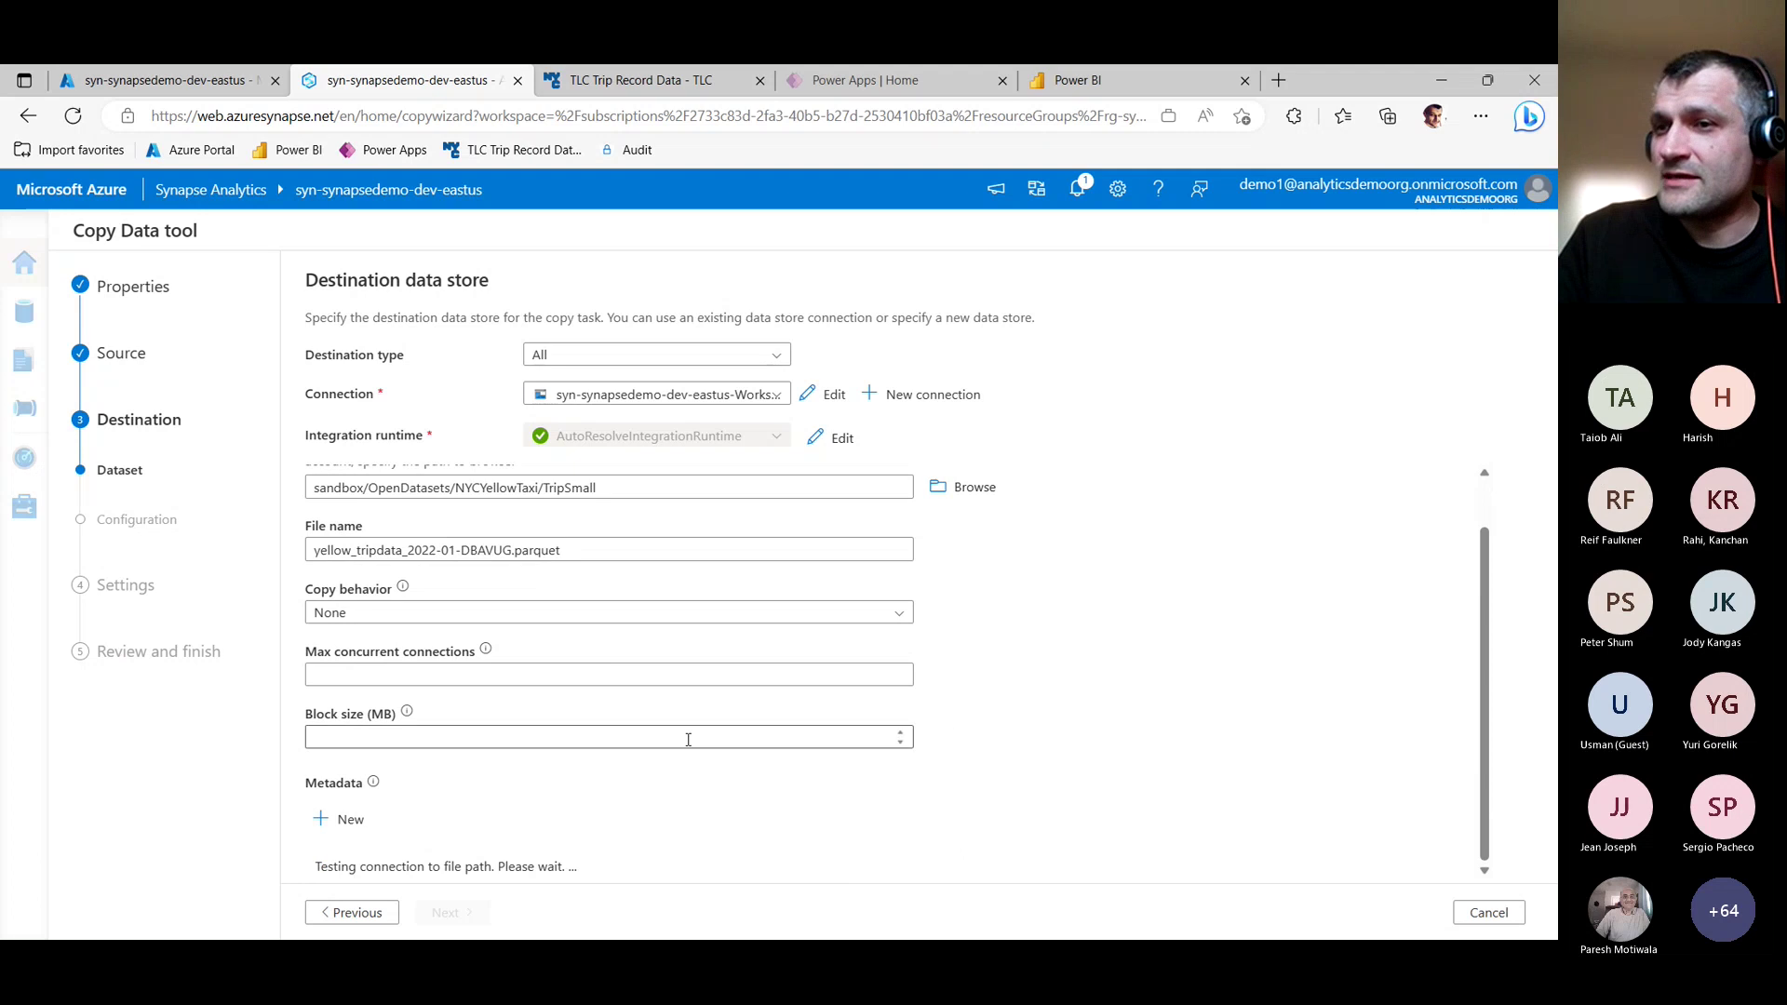
scroll(688, 739, up, 2)
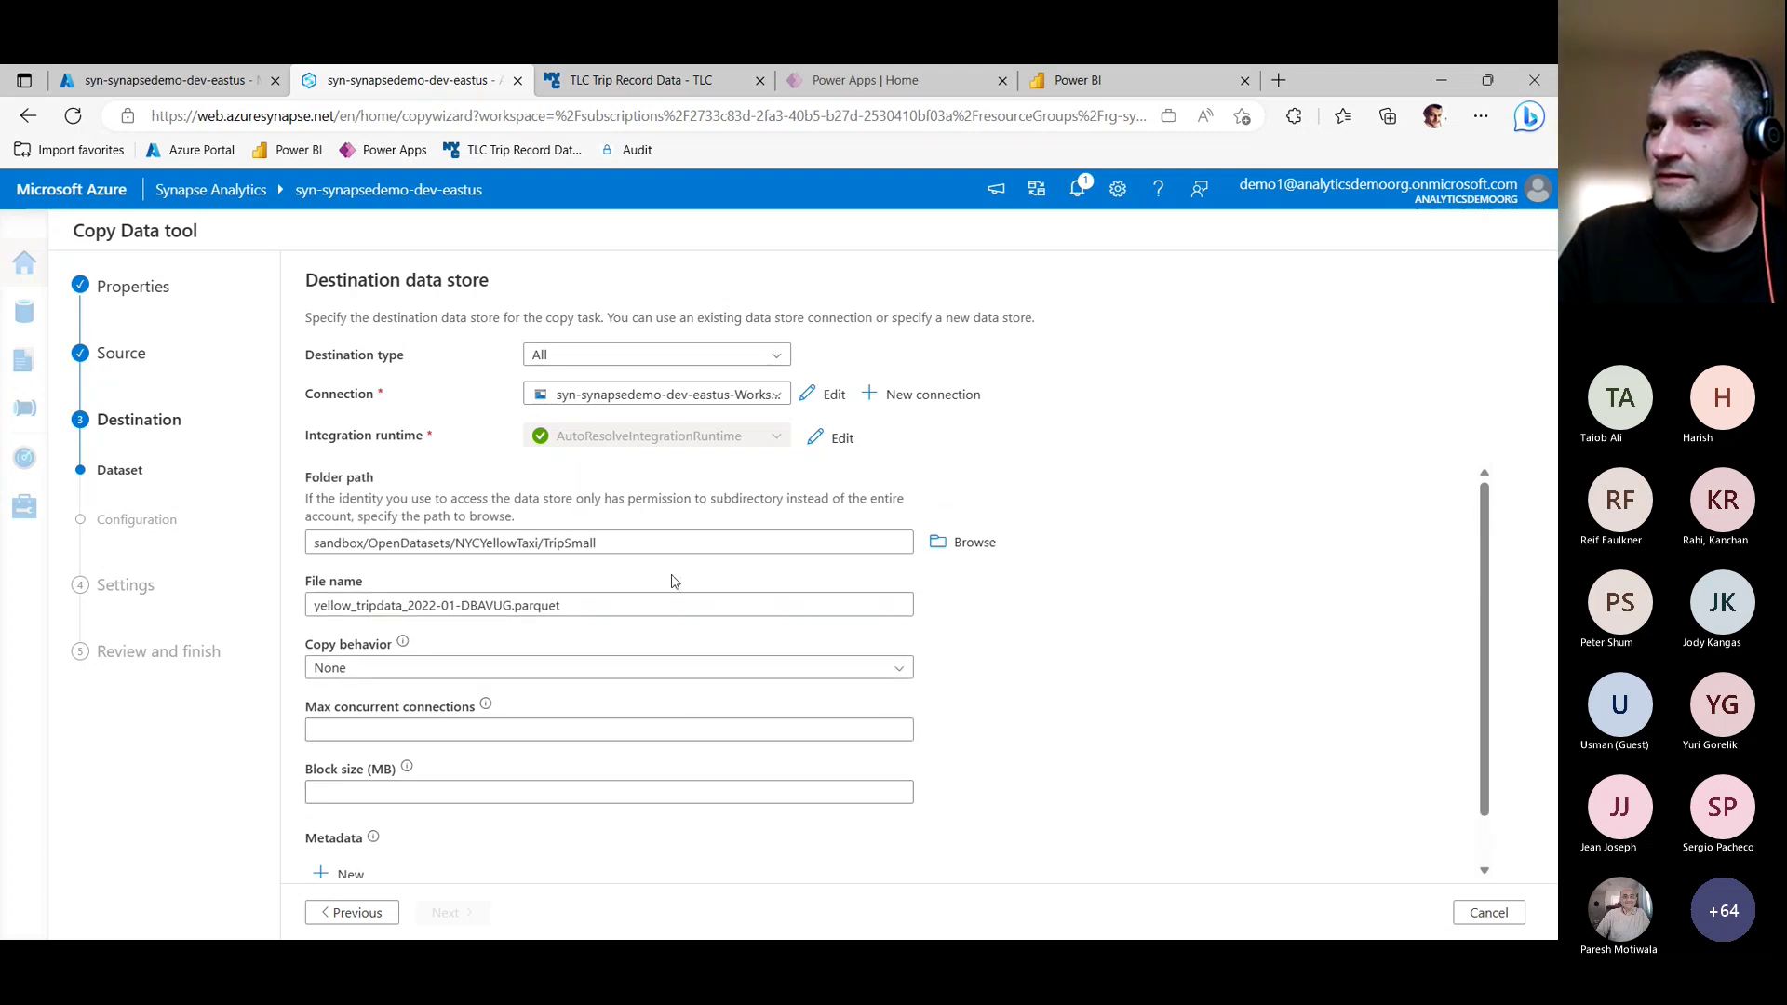
click(558, 605)
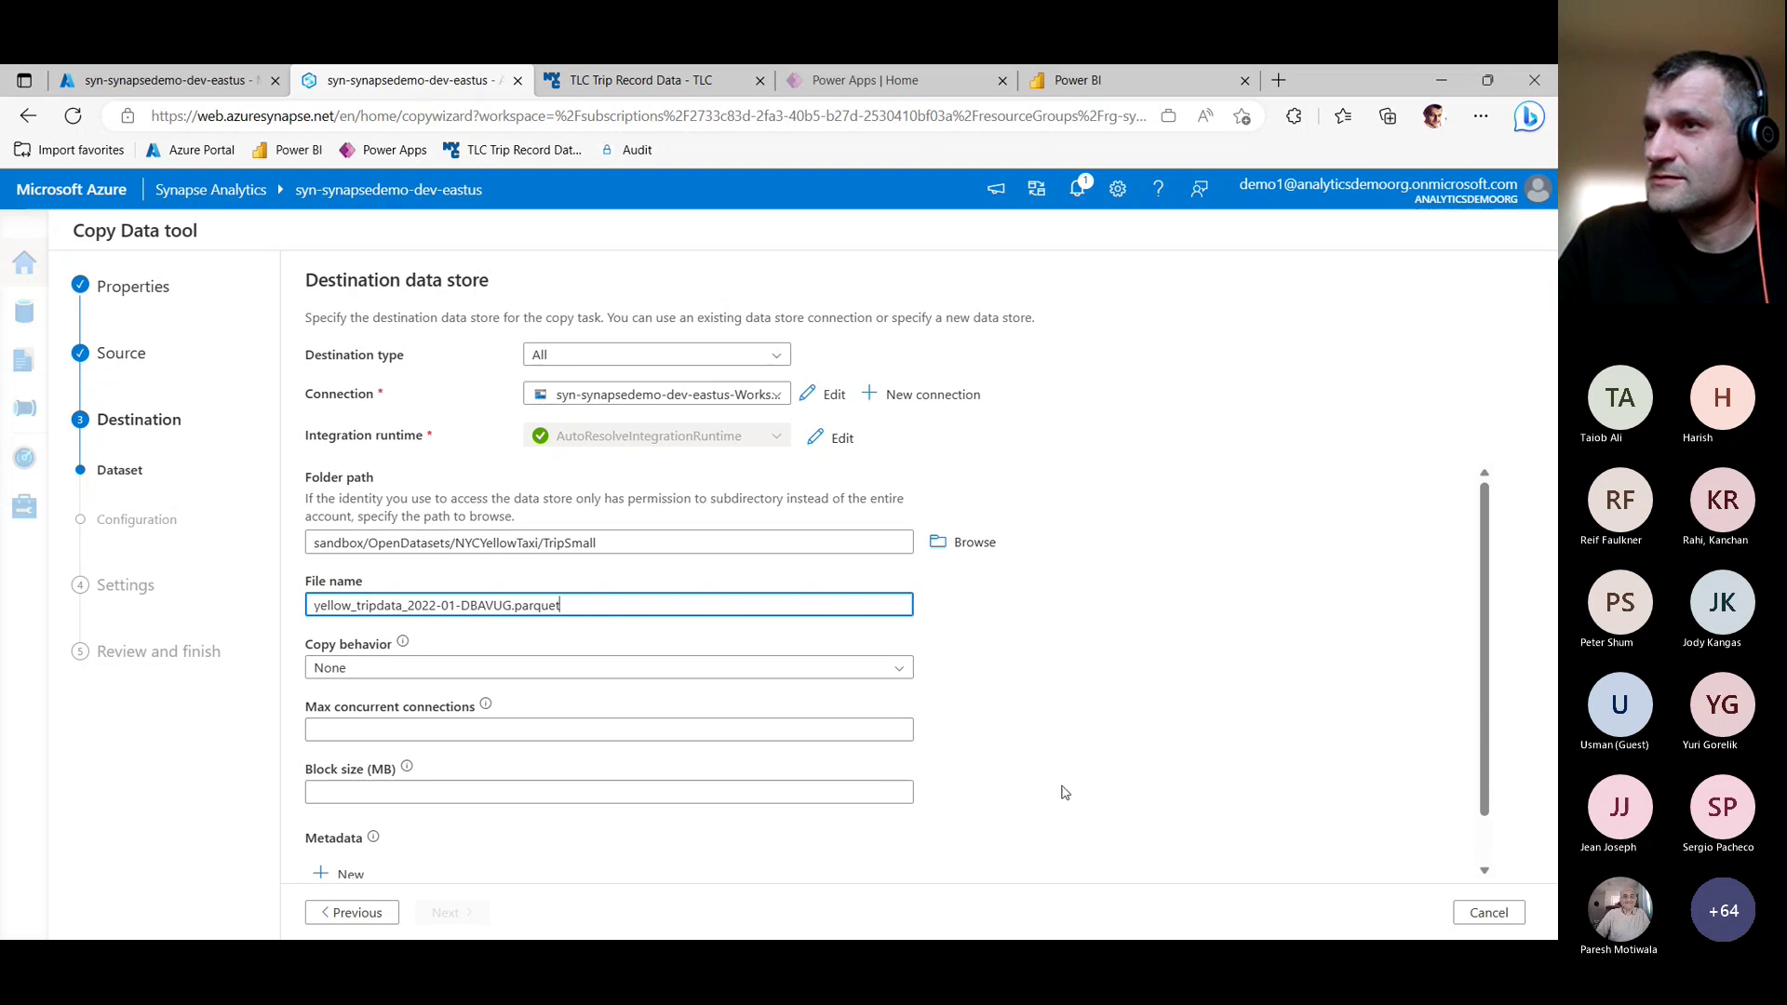
scroll(1063, 788, down, 1)
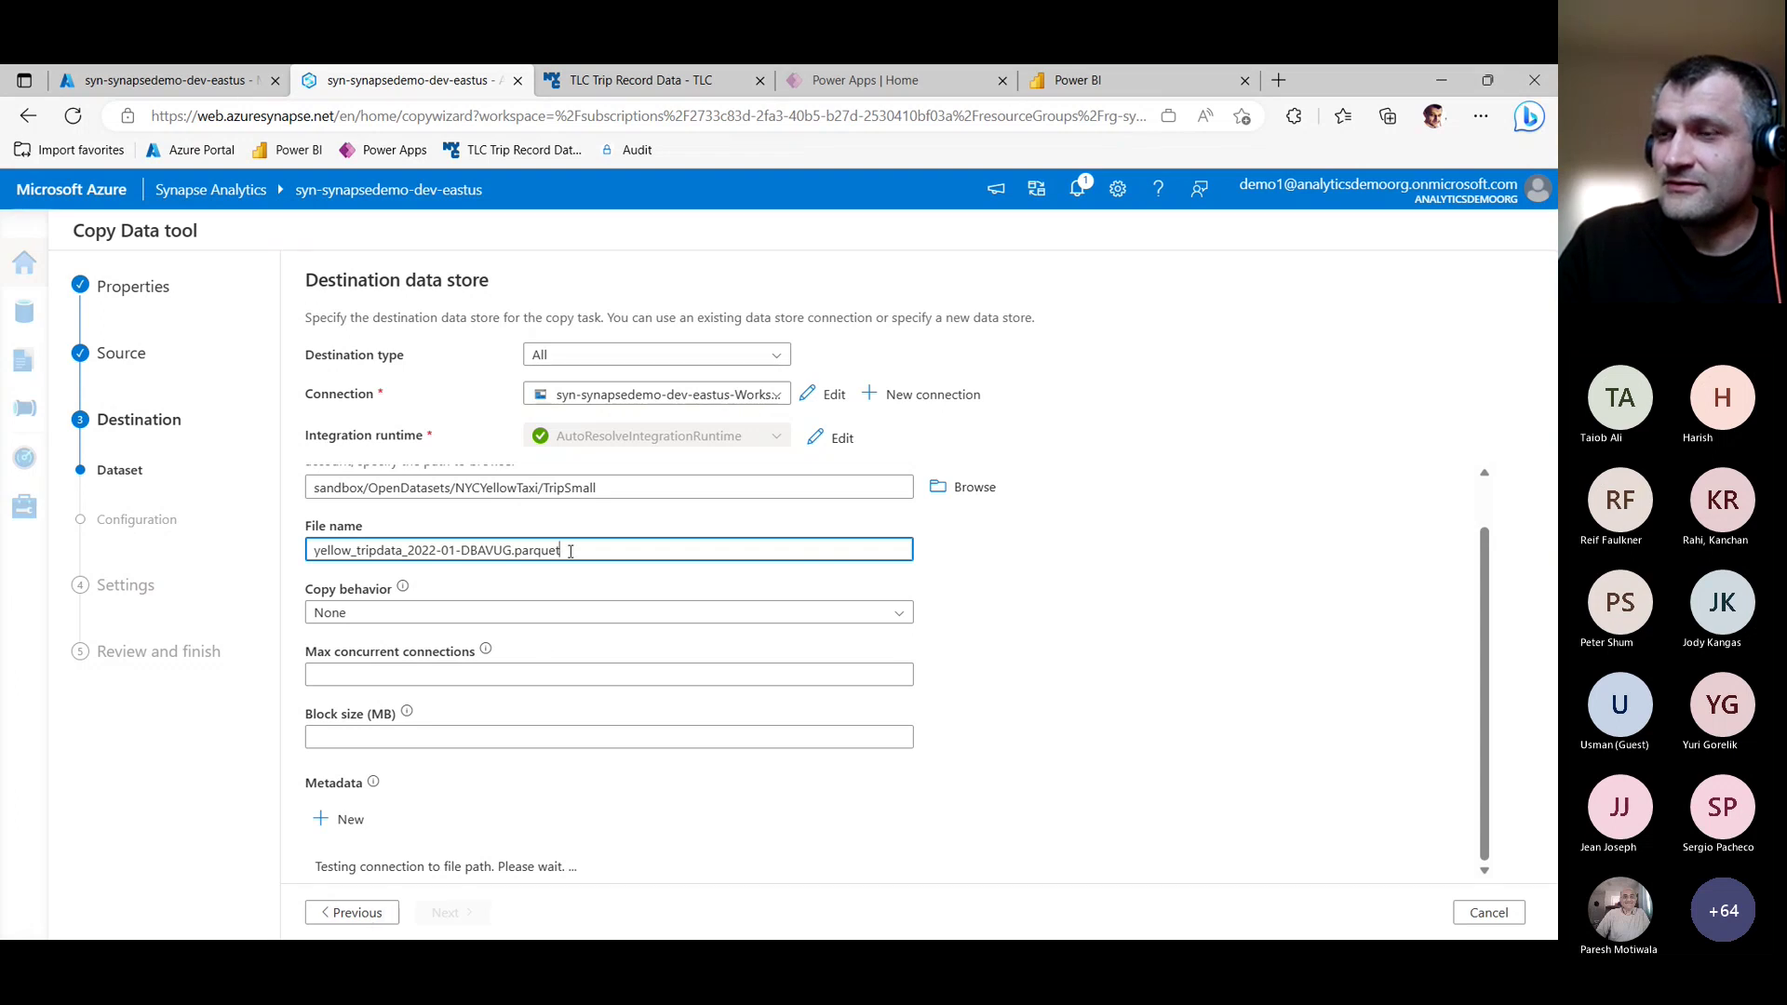
key(ctrl+a)
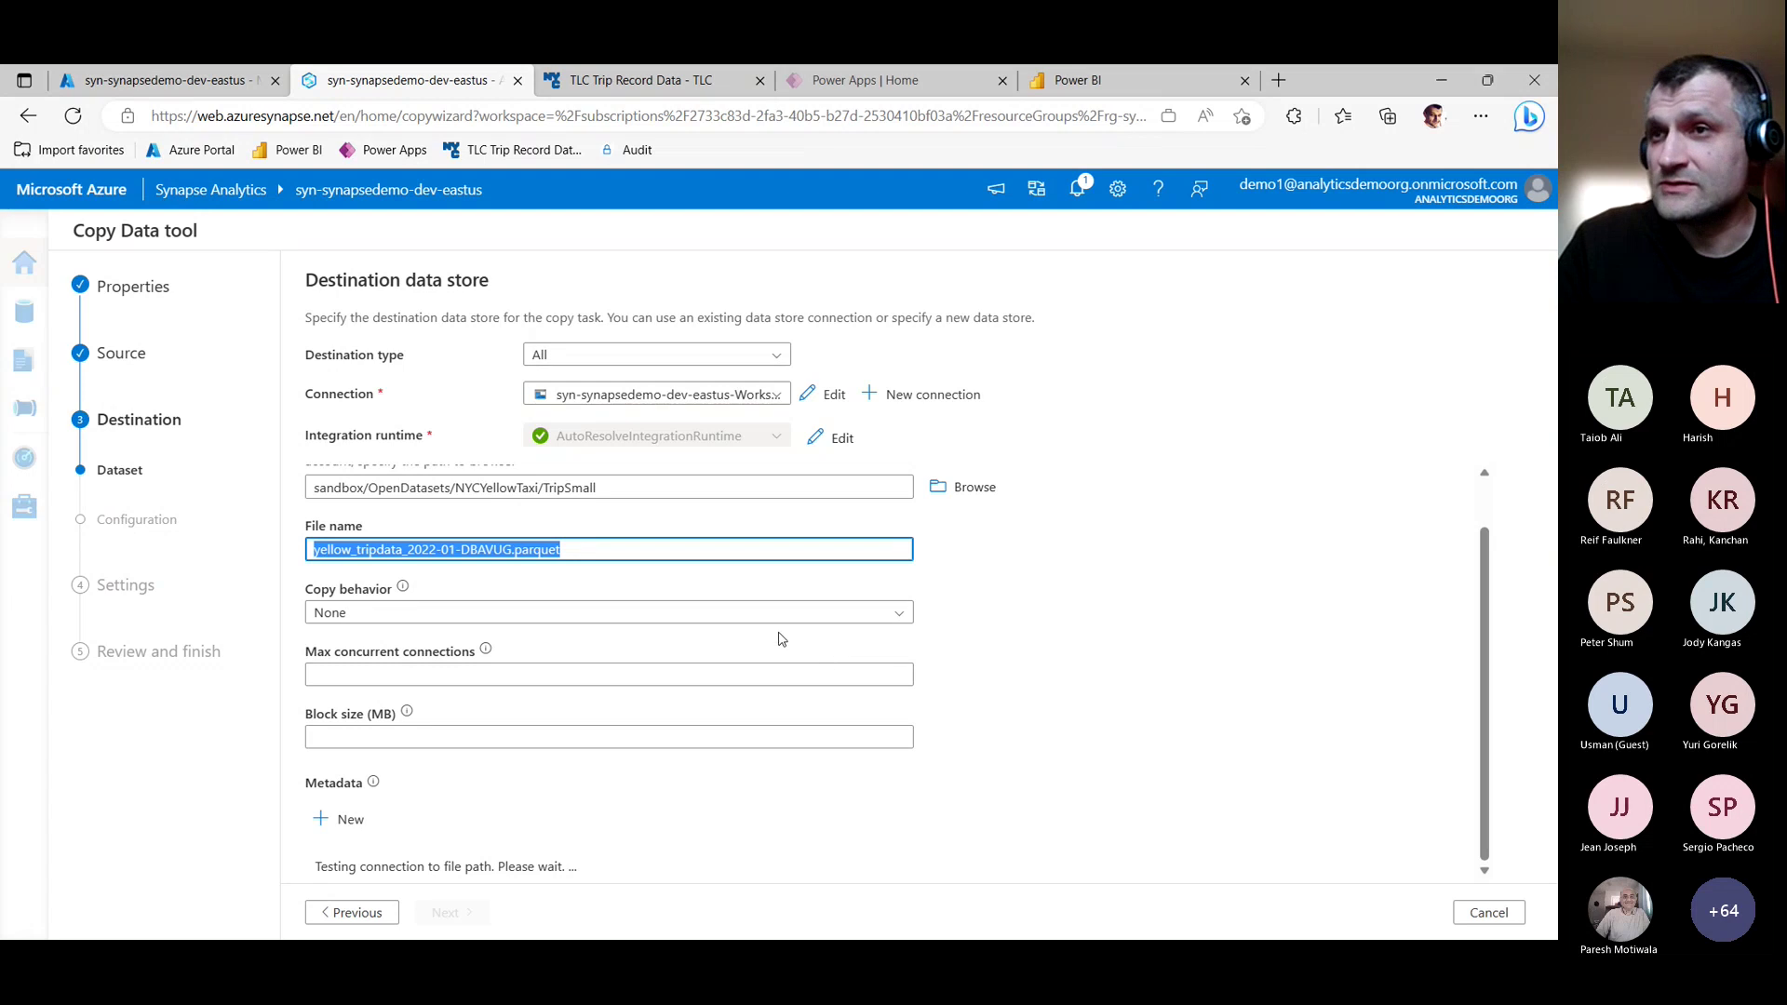
click(383, 914)
click(451, 913)
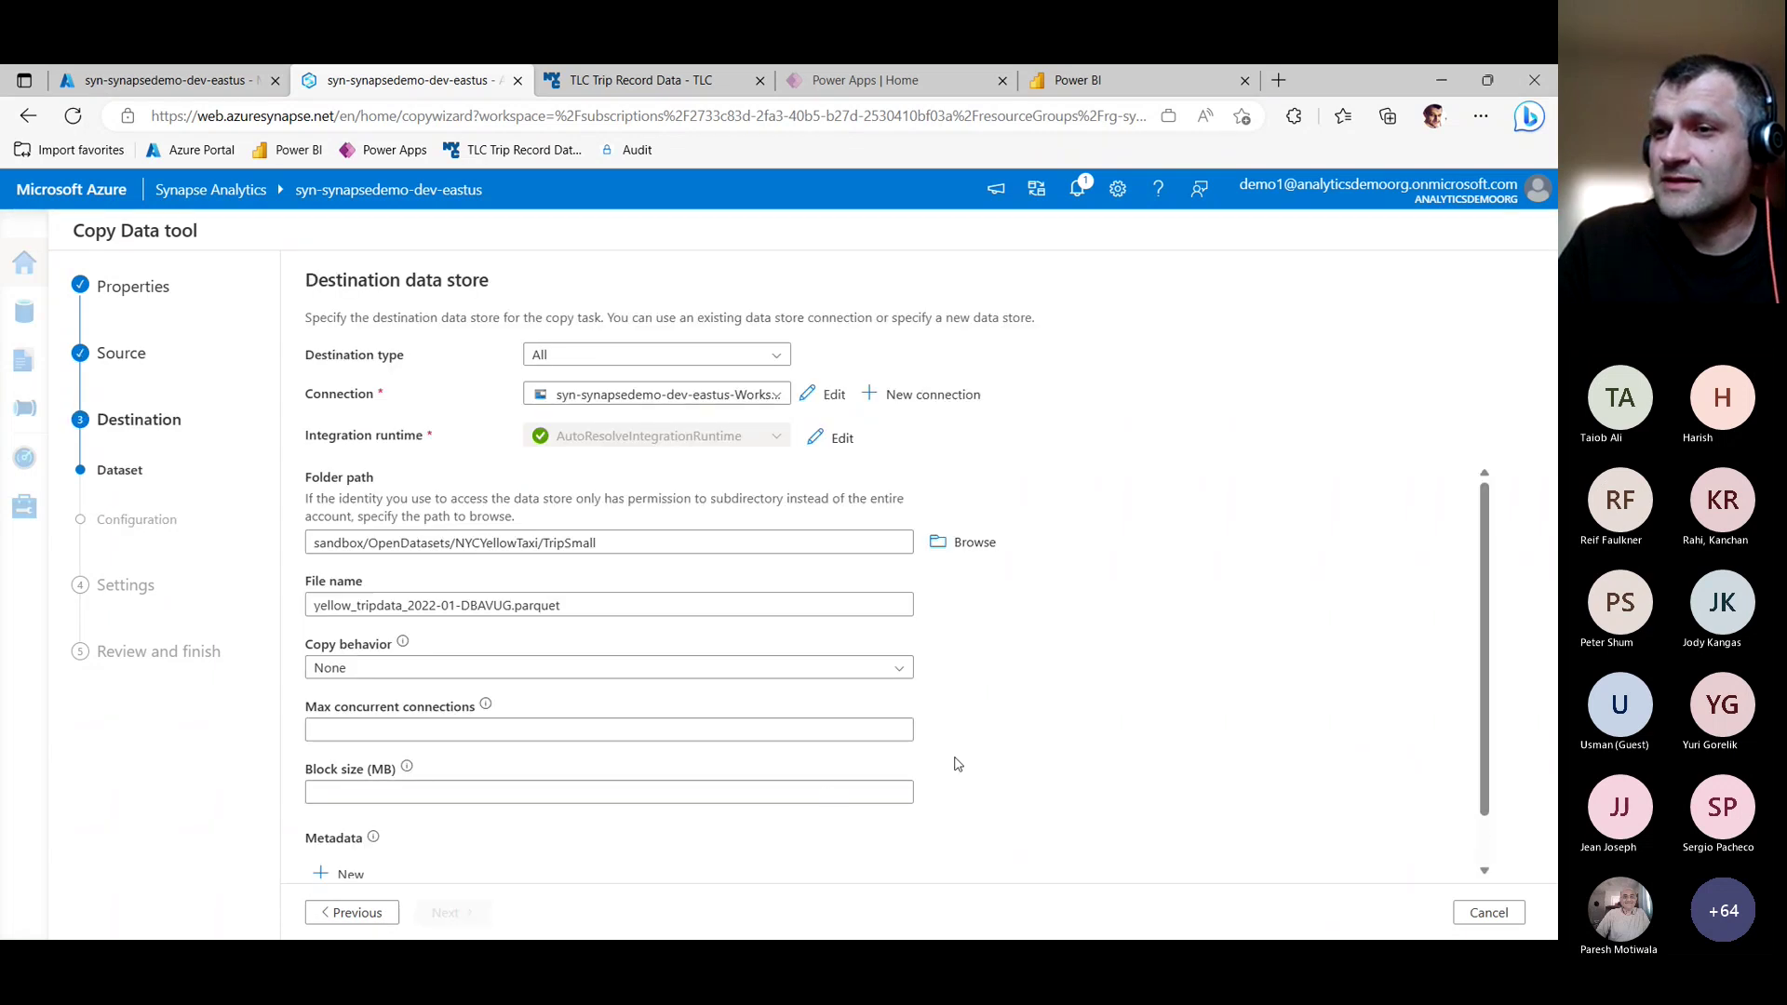
scroll(958, 764, down, 1)
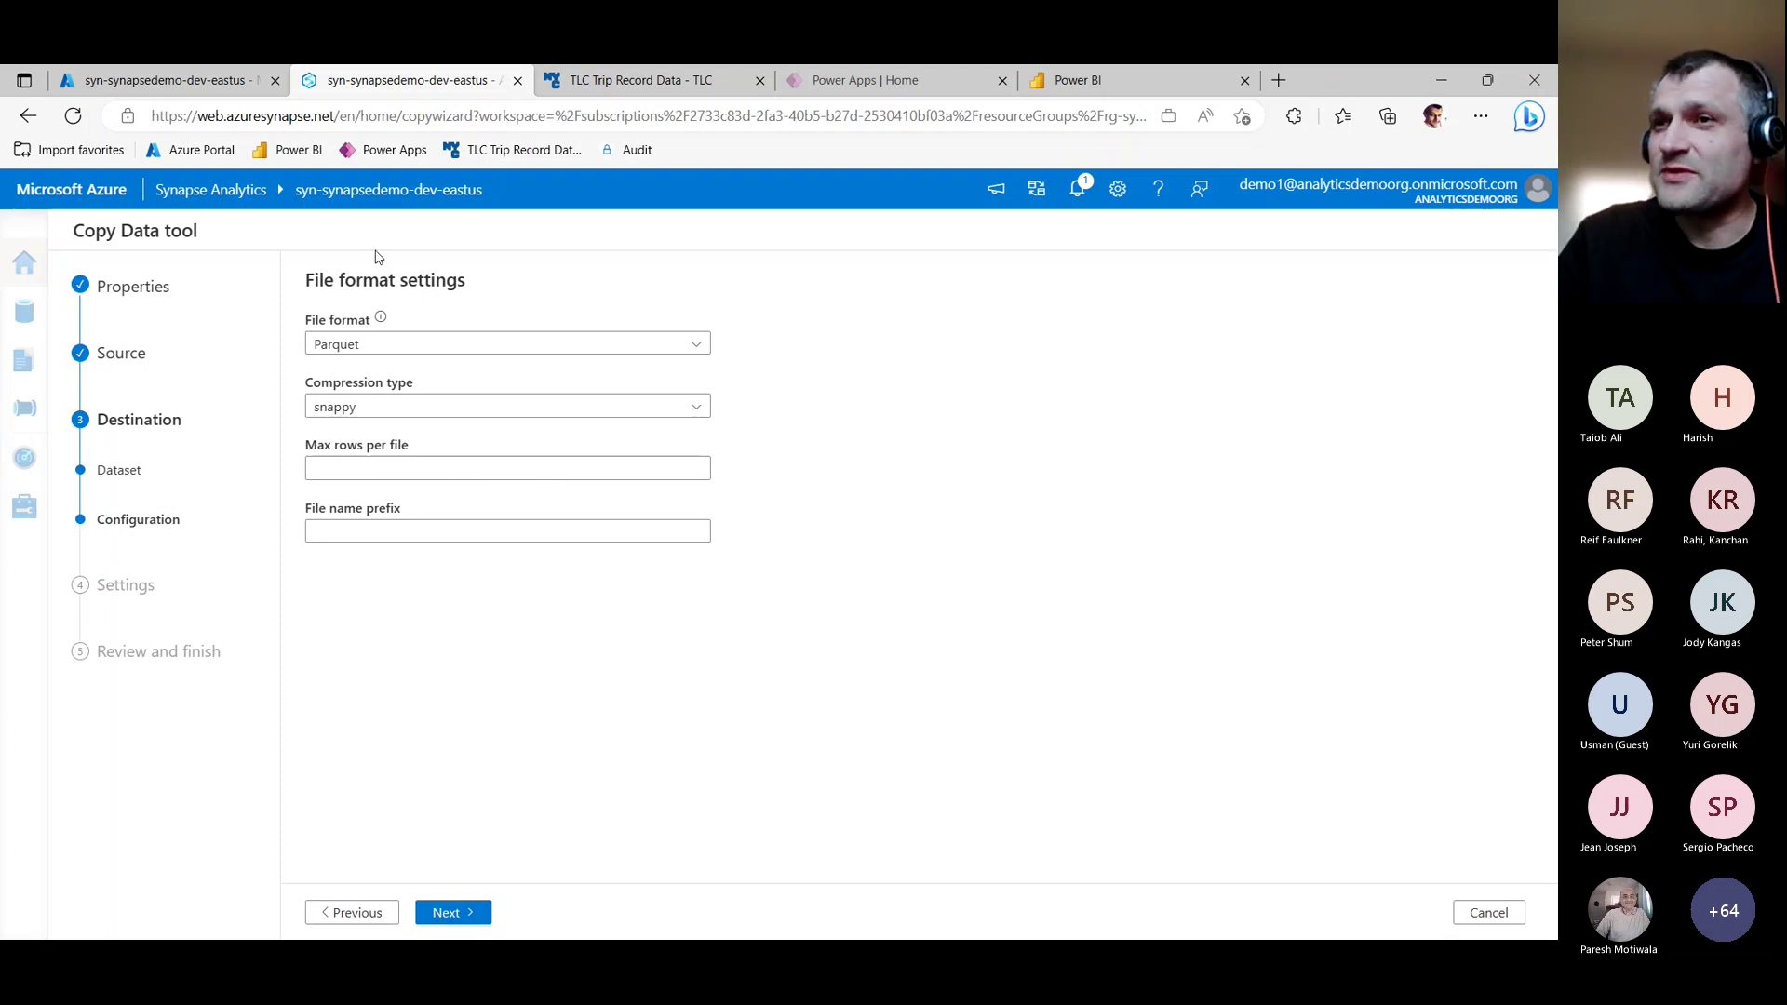
Accept the Parquet format with snappy compression and the default task settings, then deploy the copy pipeline and close the wizard.
click(449, 911)
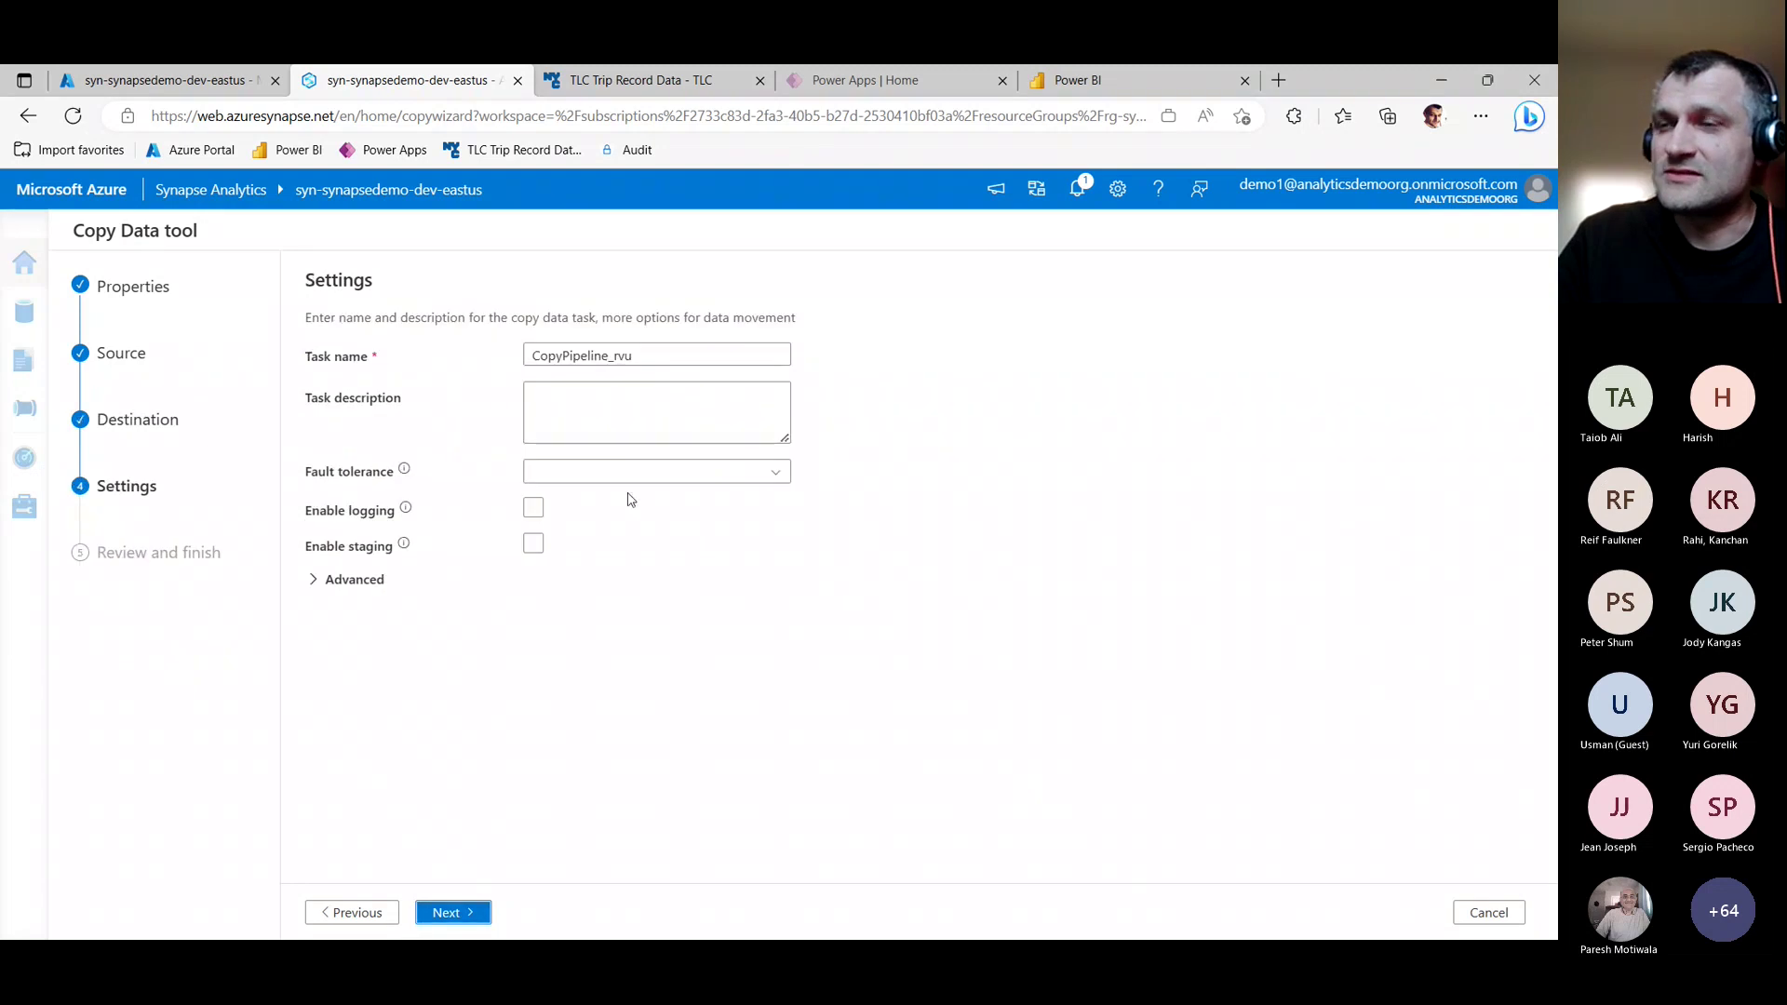
click(466, 917)
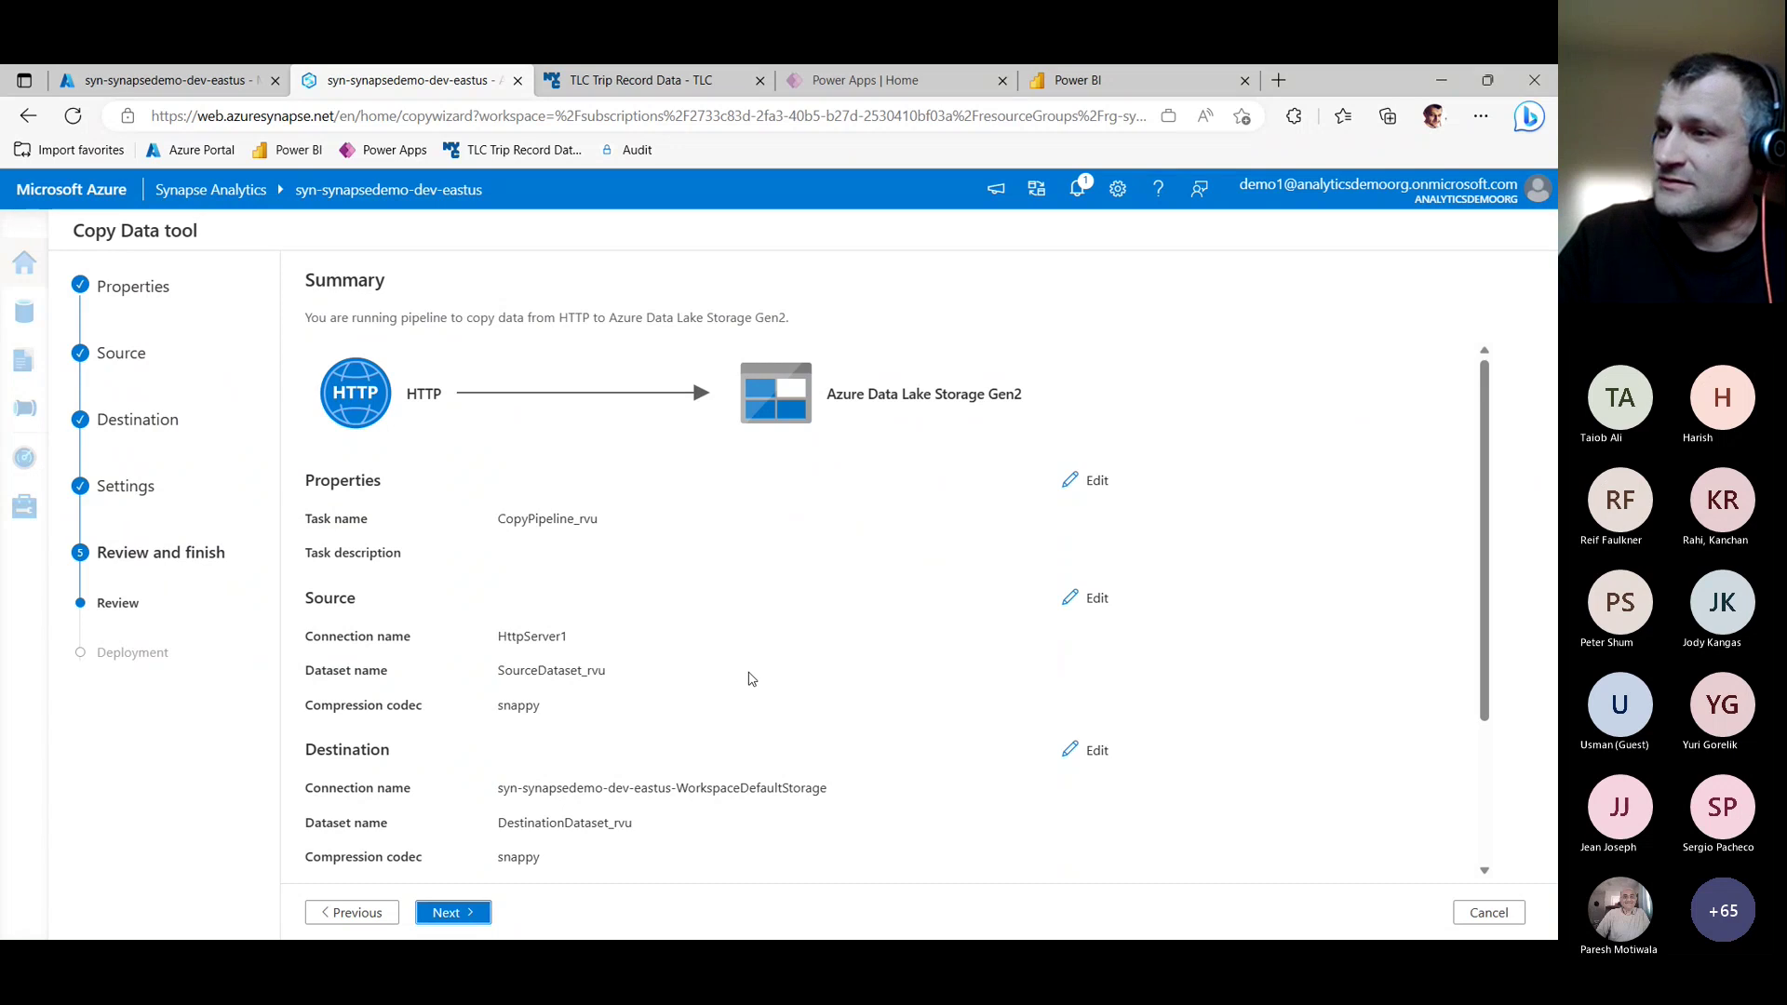
scroll(717, 707, down, 2)
click(451, 912)
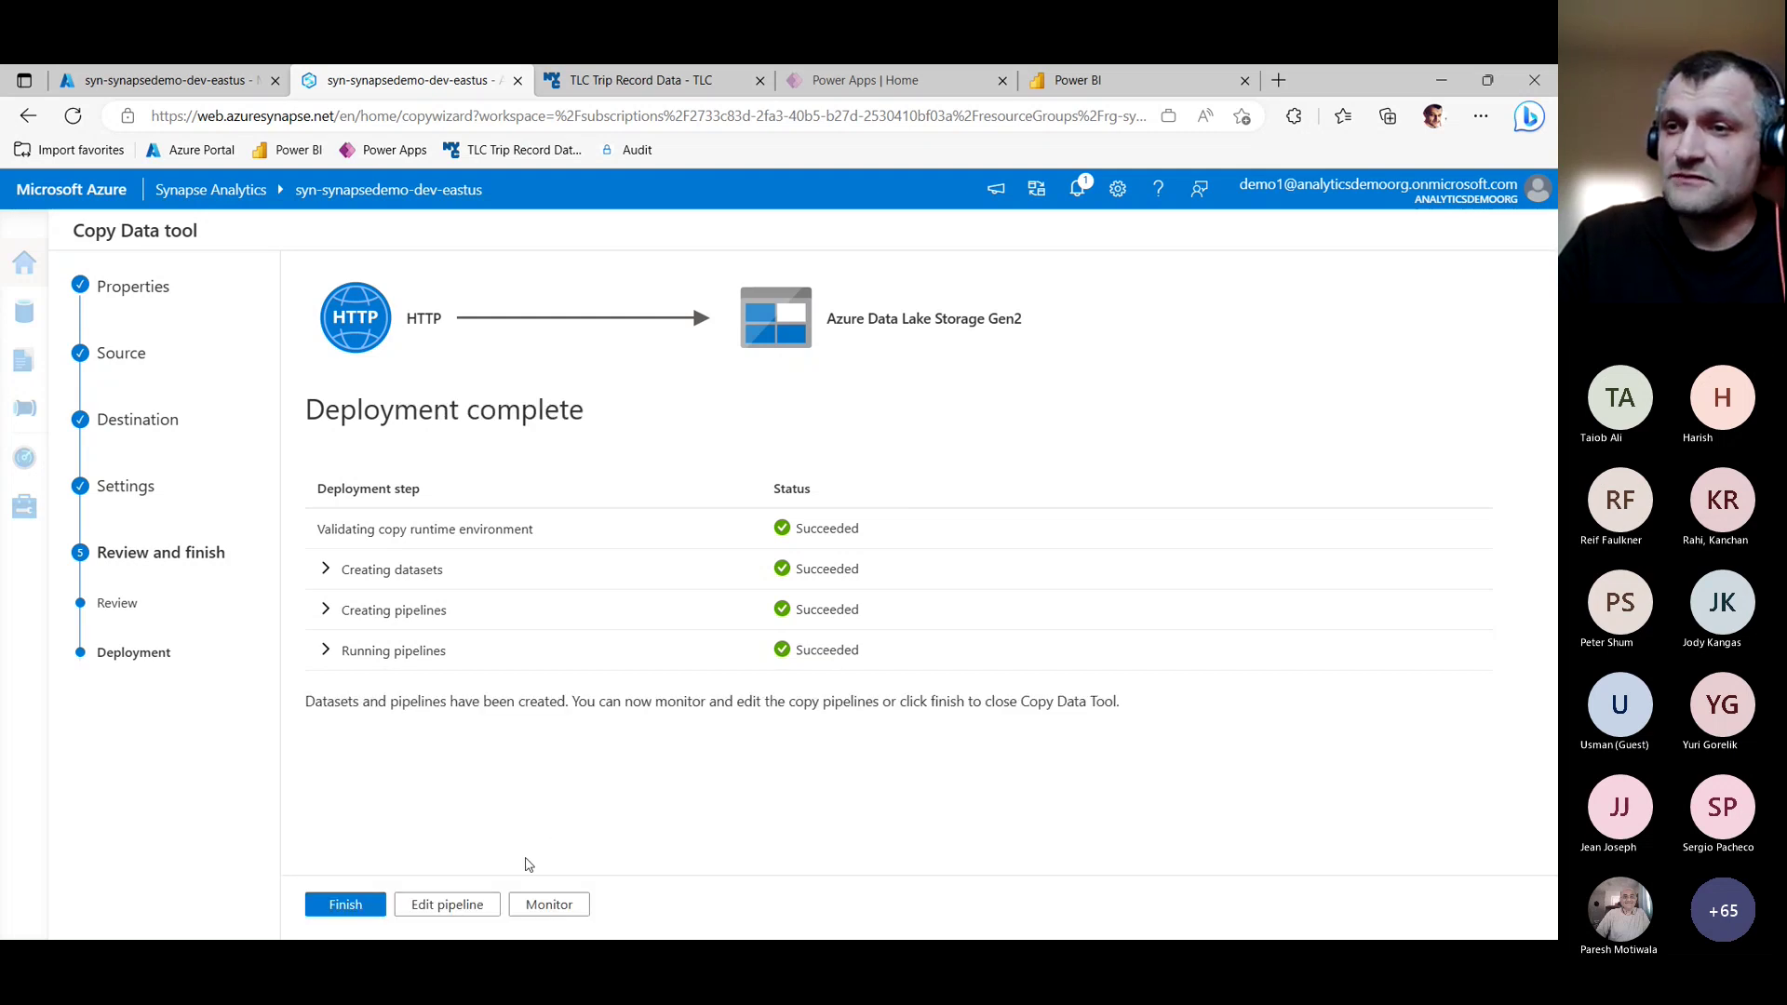
click(346, 906)
Open the CopyPipeline_rvu pipeline in the Integrate hub and select its Copy_rvu activity to view its properties.
click(82, 412)
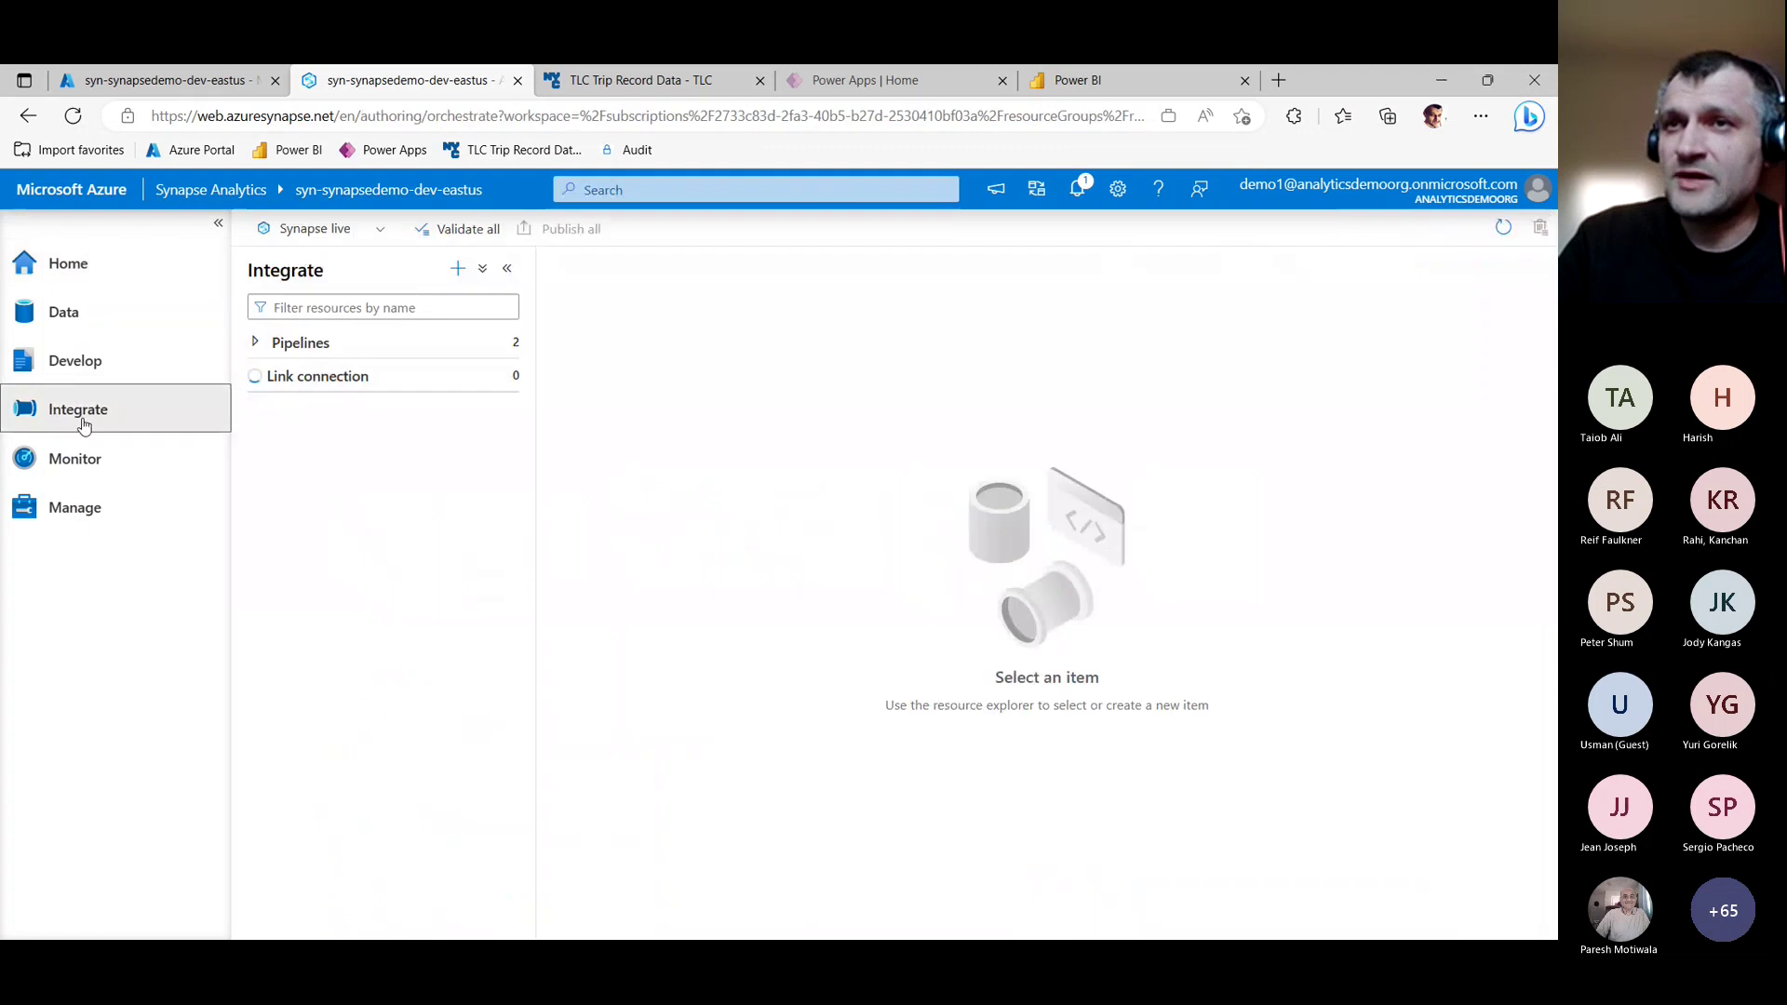
click(260, 345)
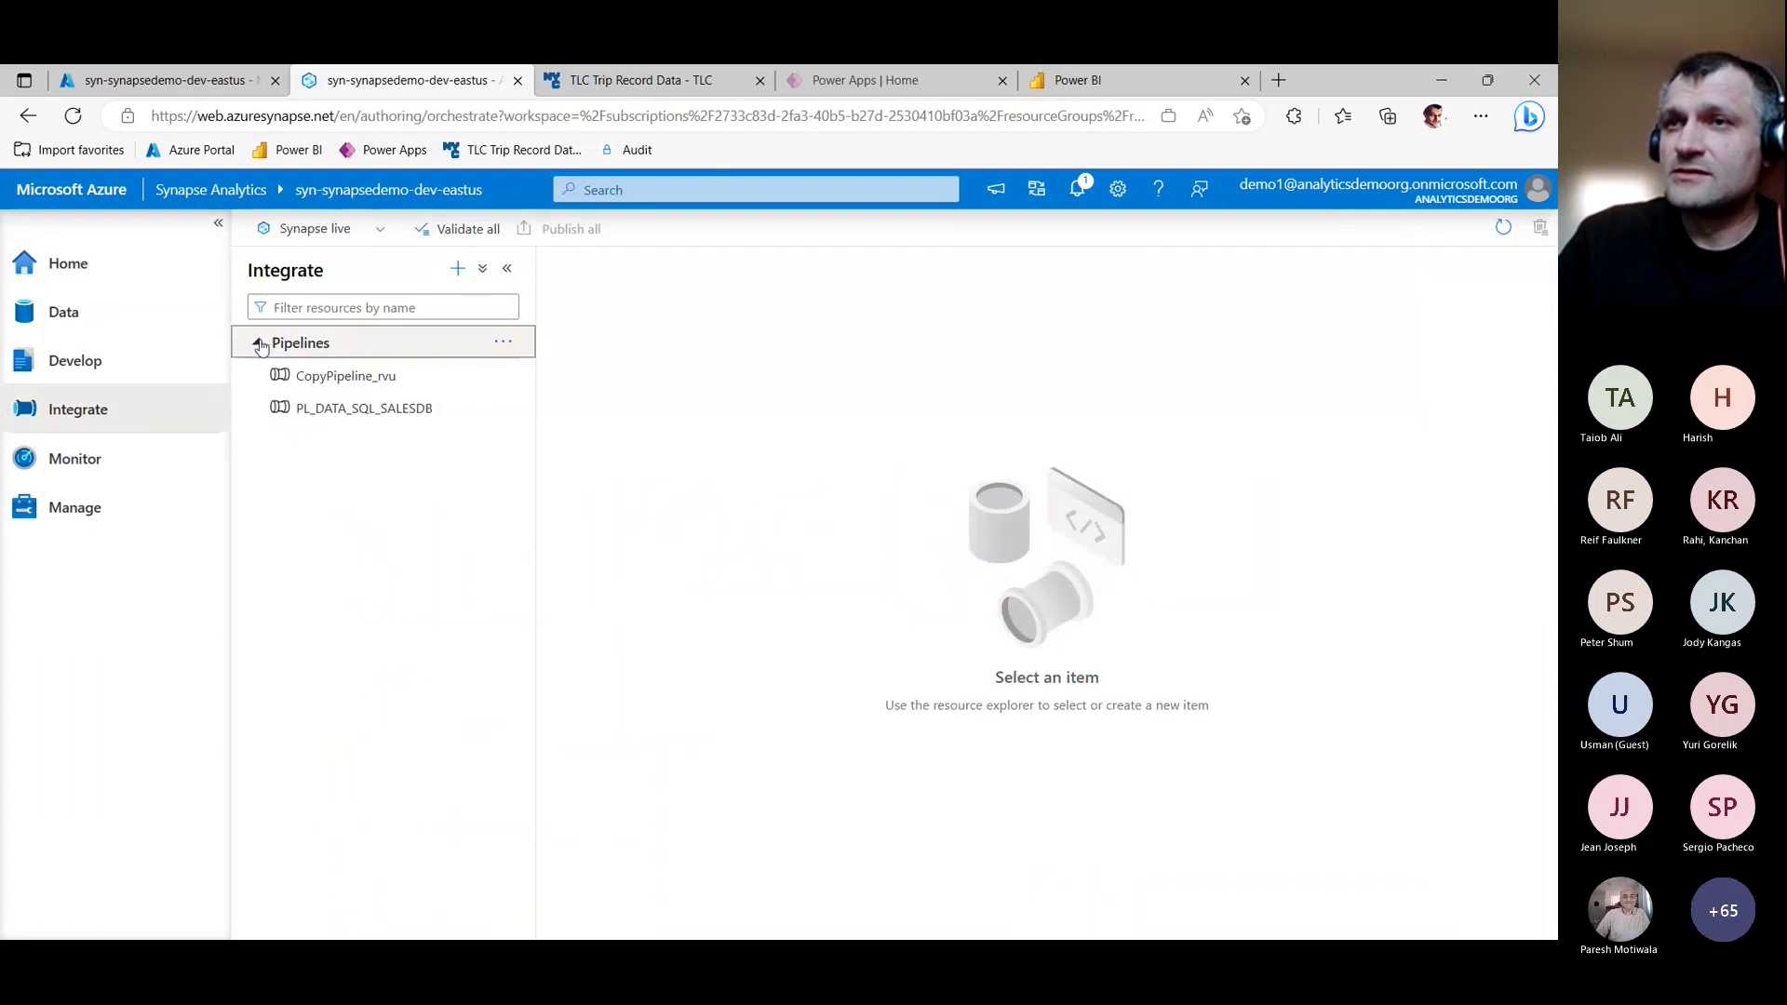
click(341, 376)
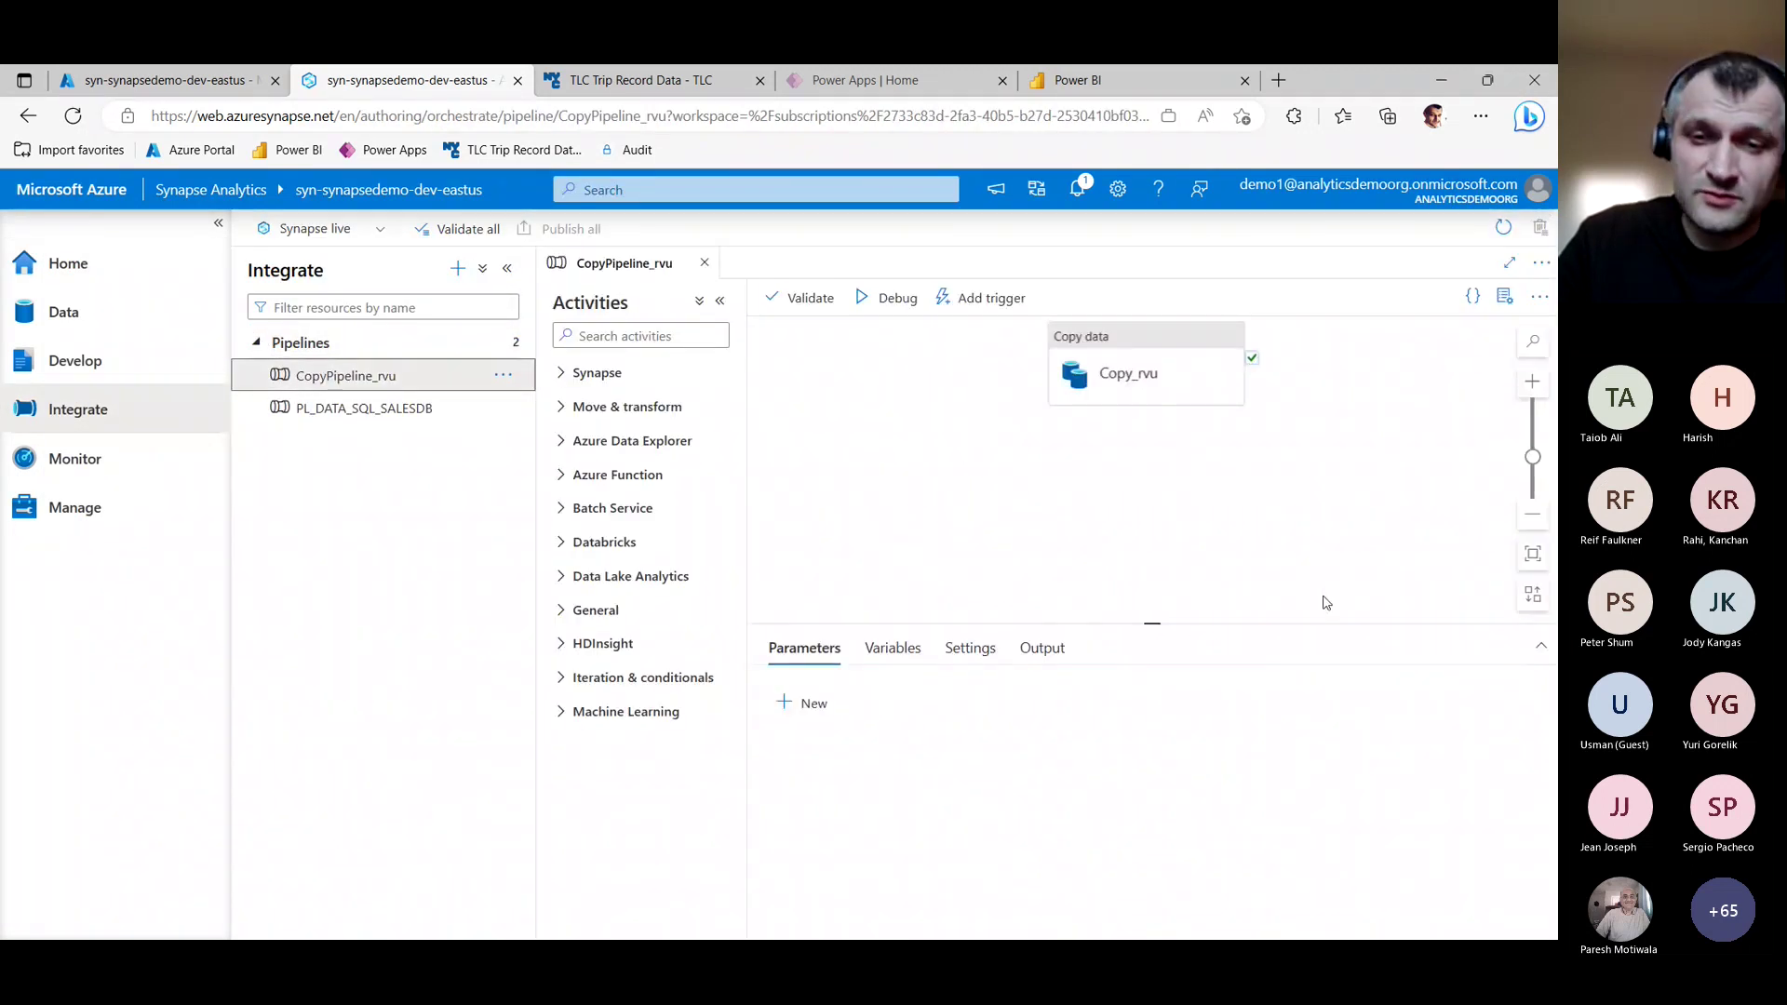
mouse_move(1204, 374)
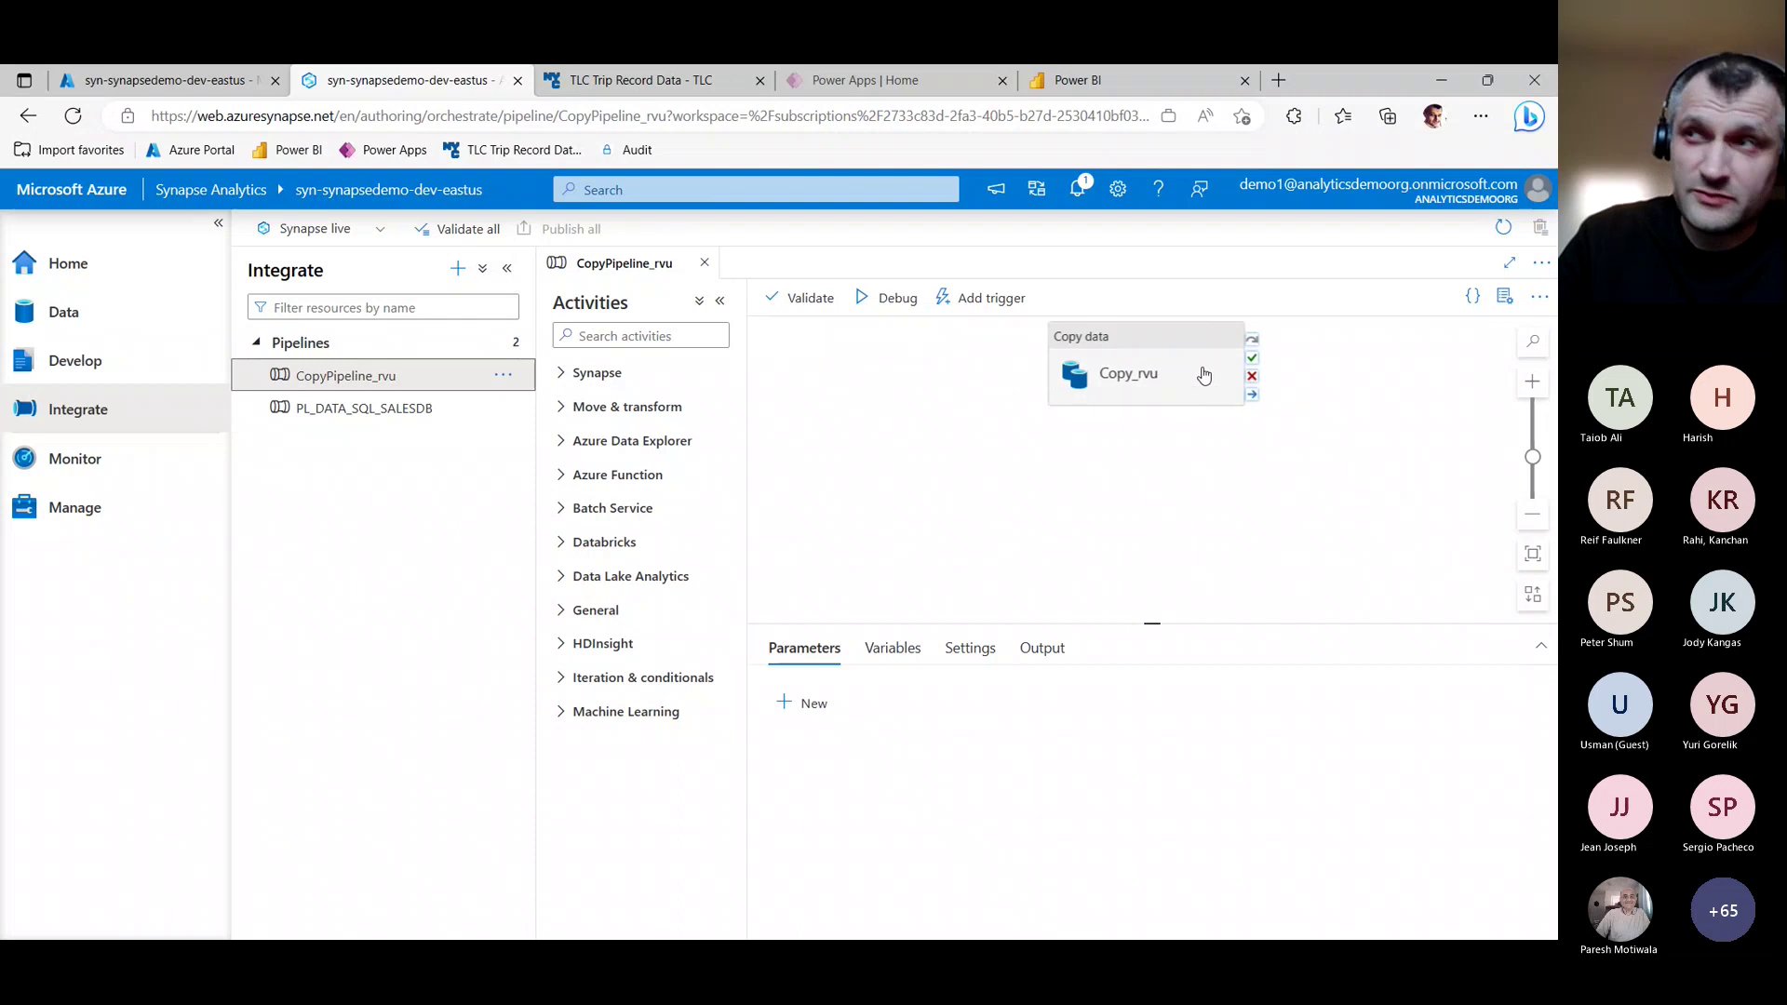
click(1171, 341)
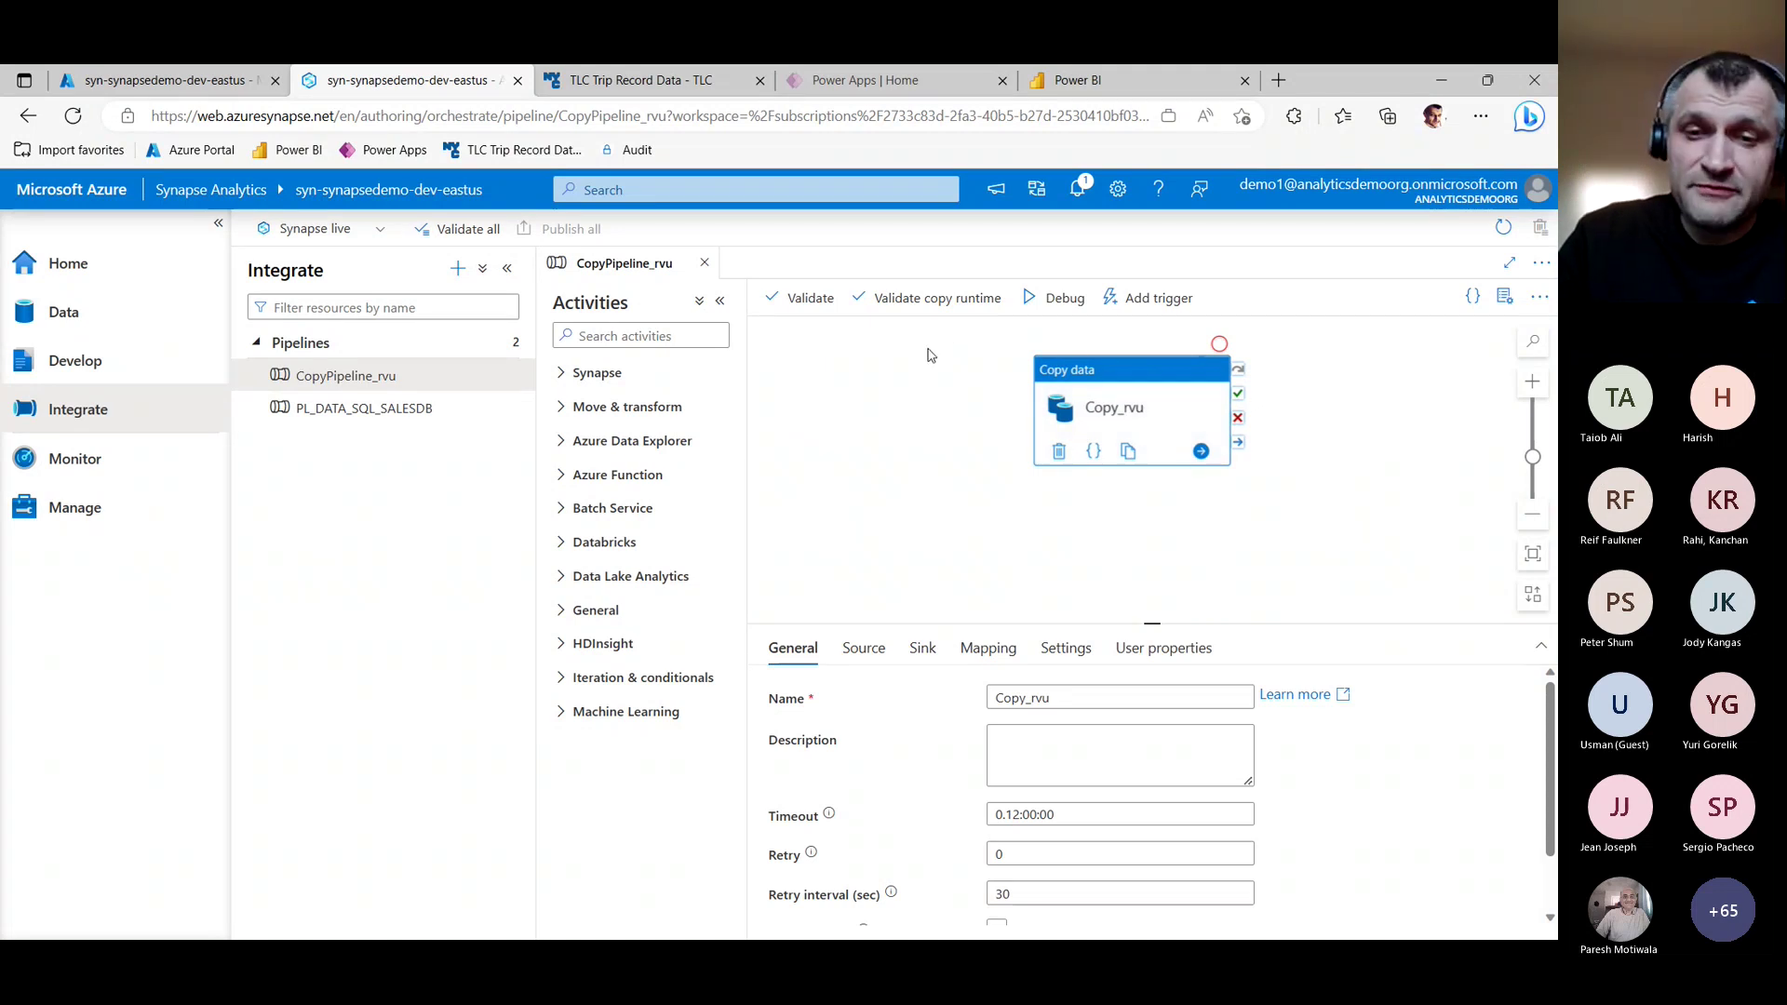
Open the PL_DATA_SQL_SALESDB pipeline with the resource list collapsed and select the GetSQLTableList lookup activity.
click(410, 408)
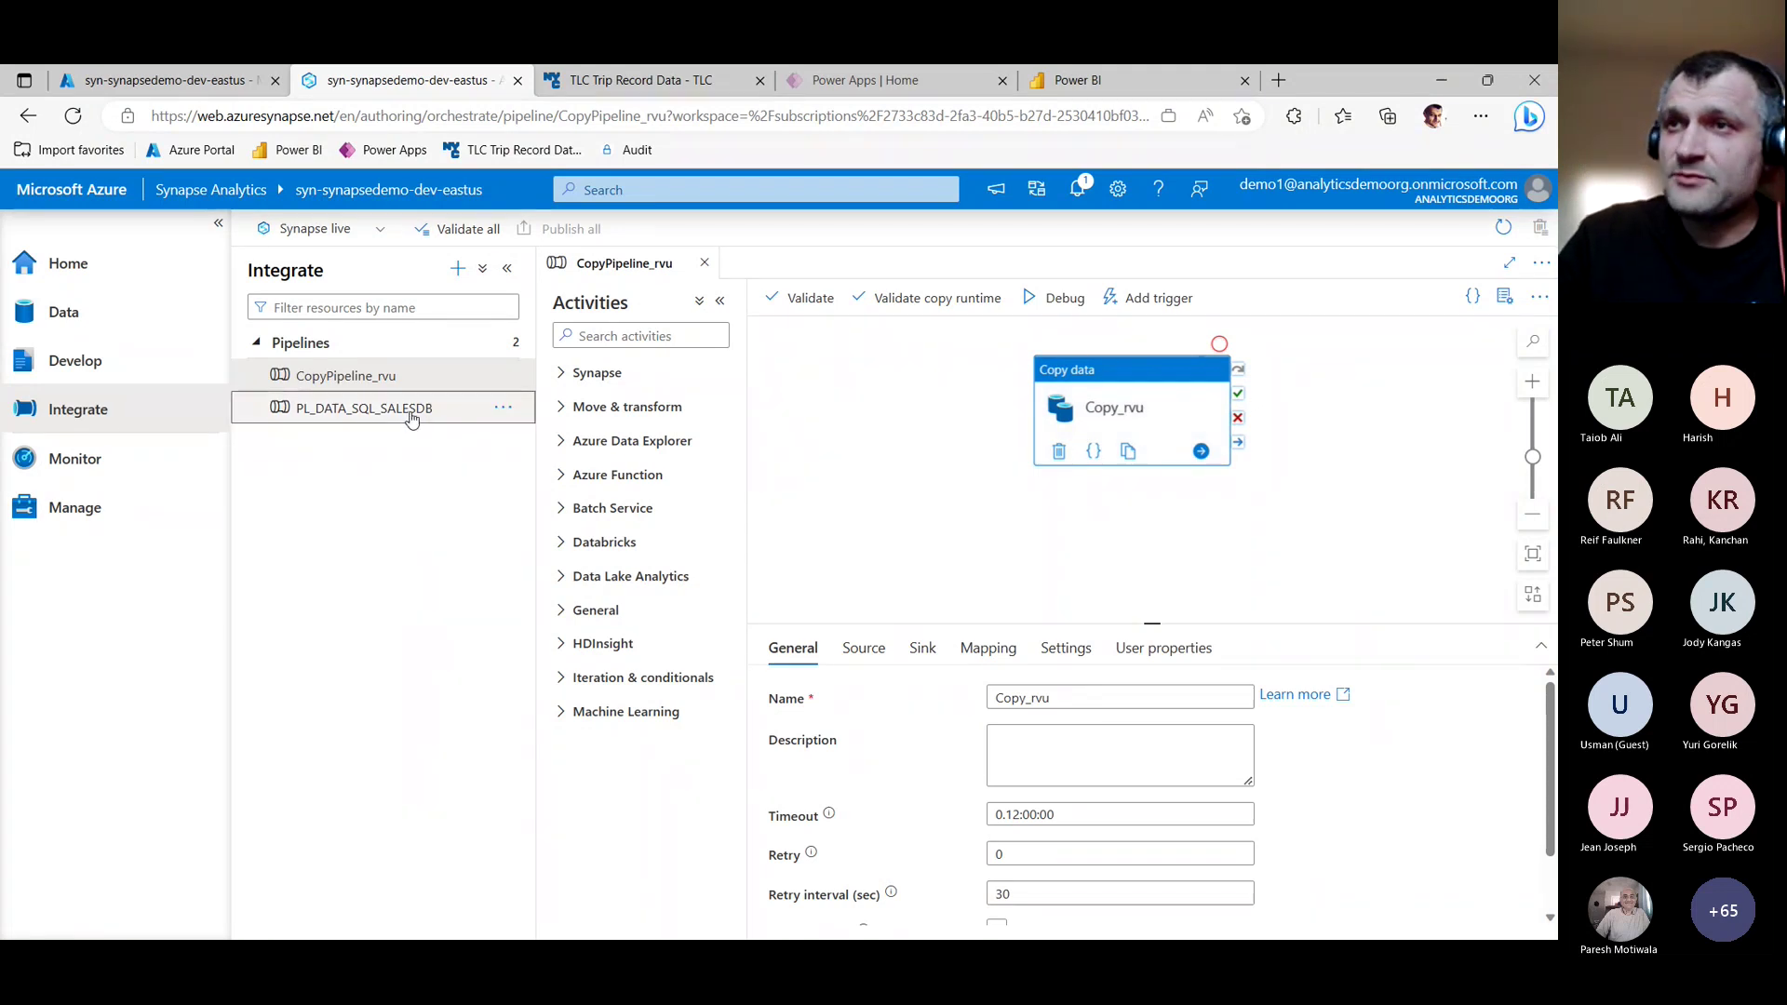
click(507, 268)
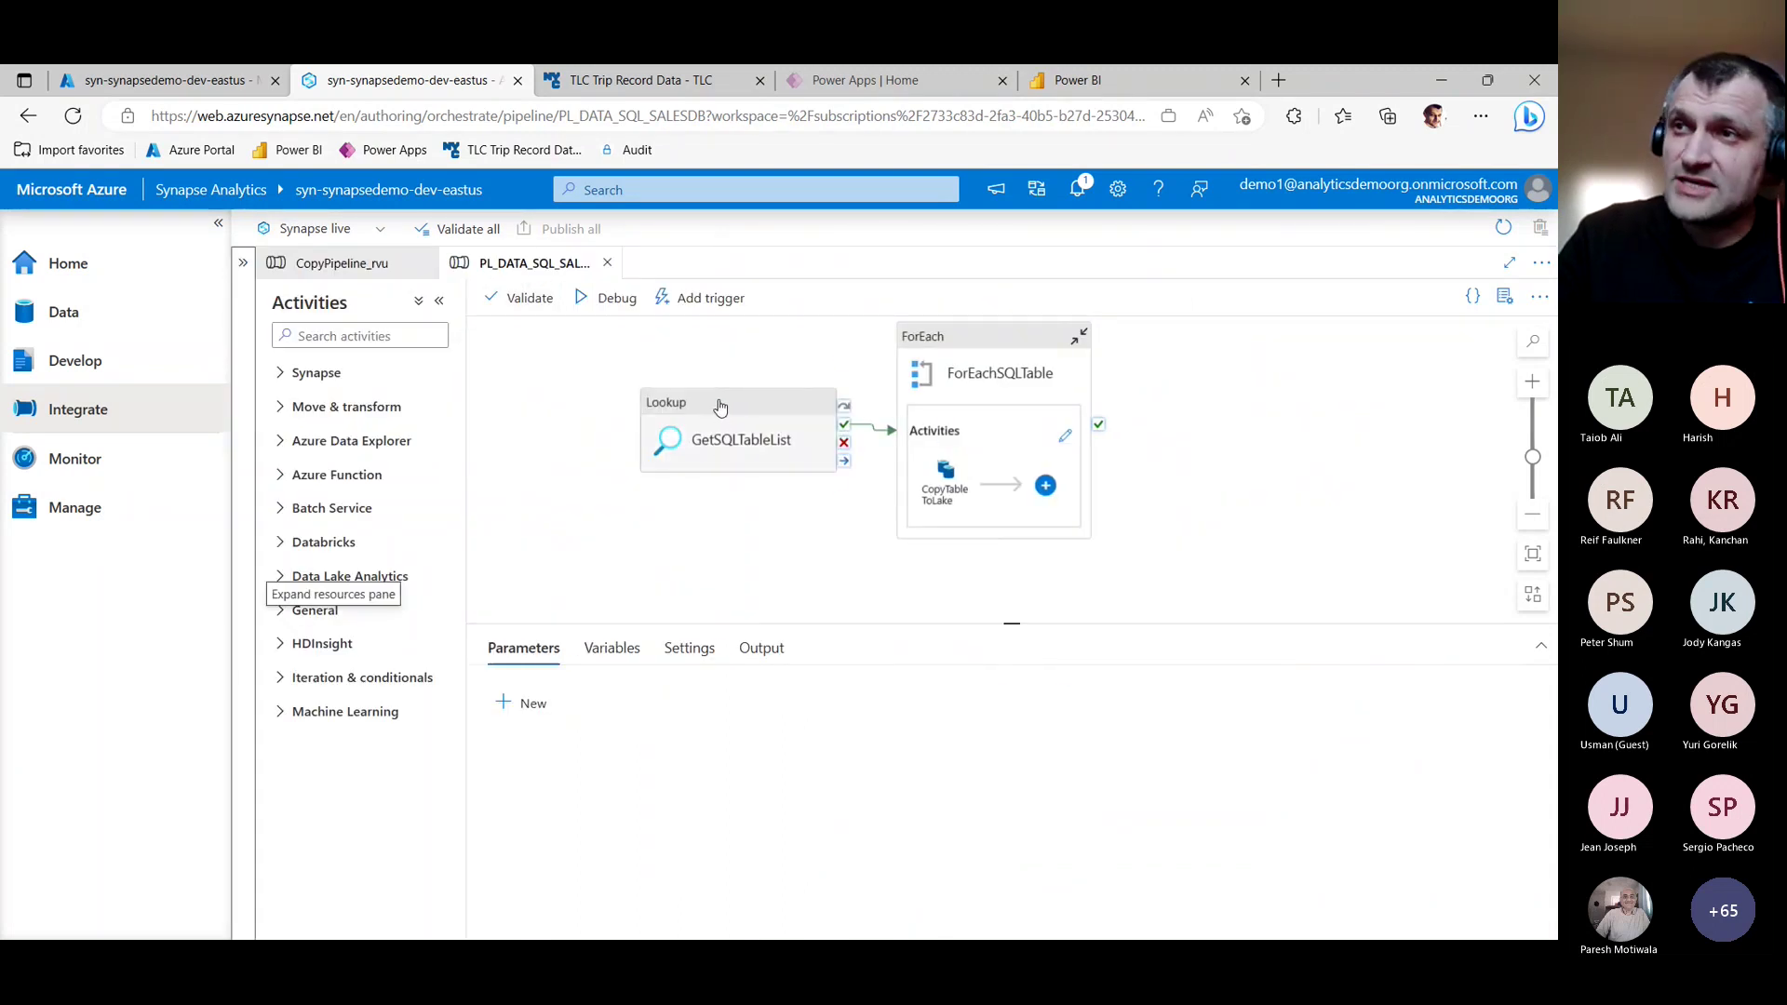
drag(719, 407, 719, 398)
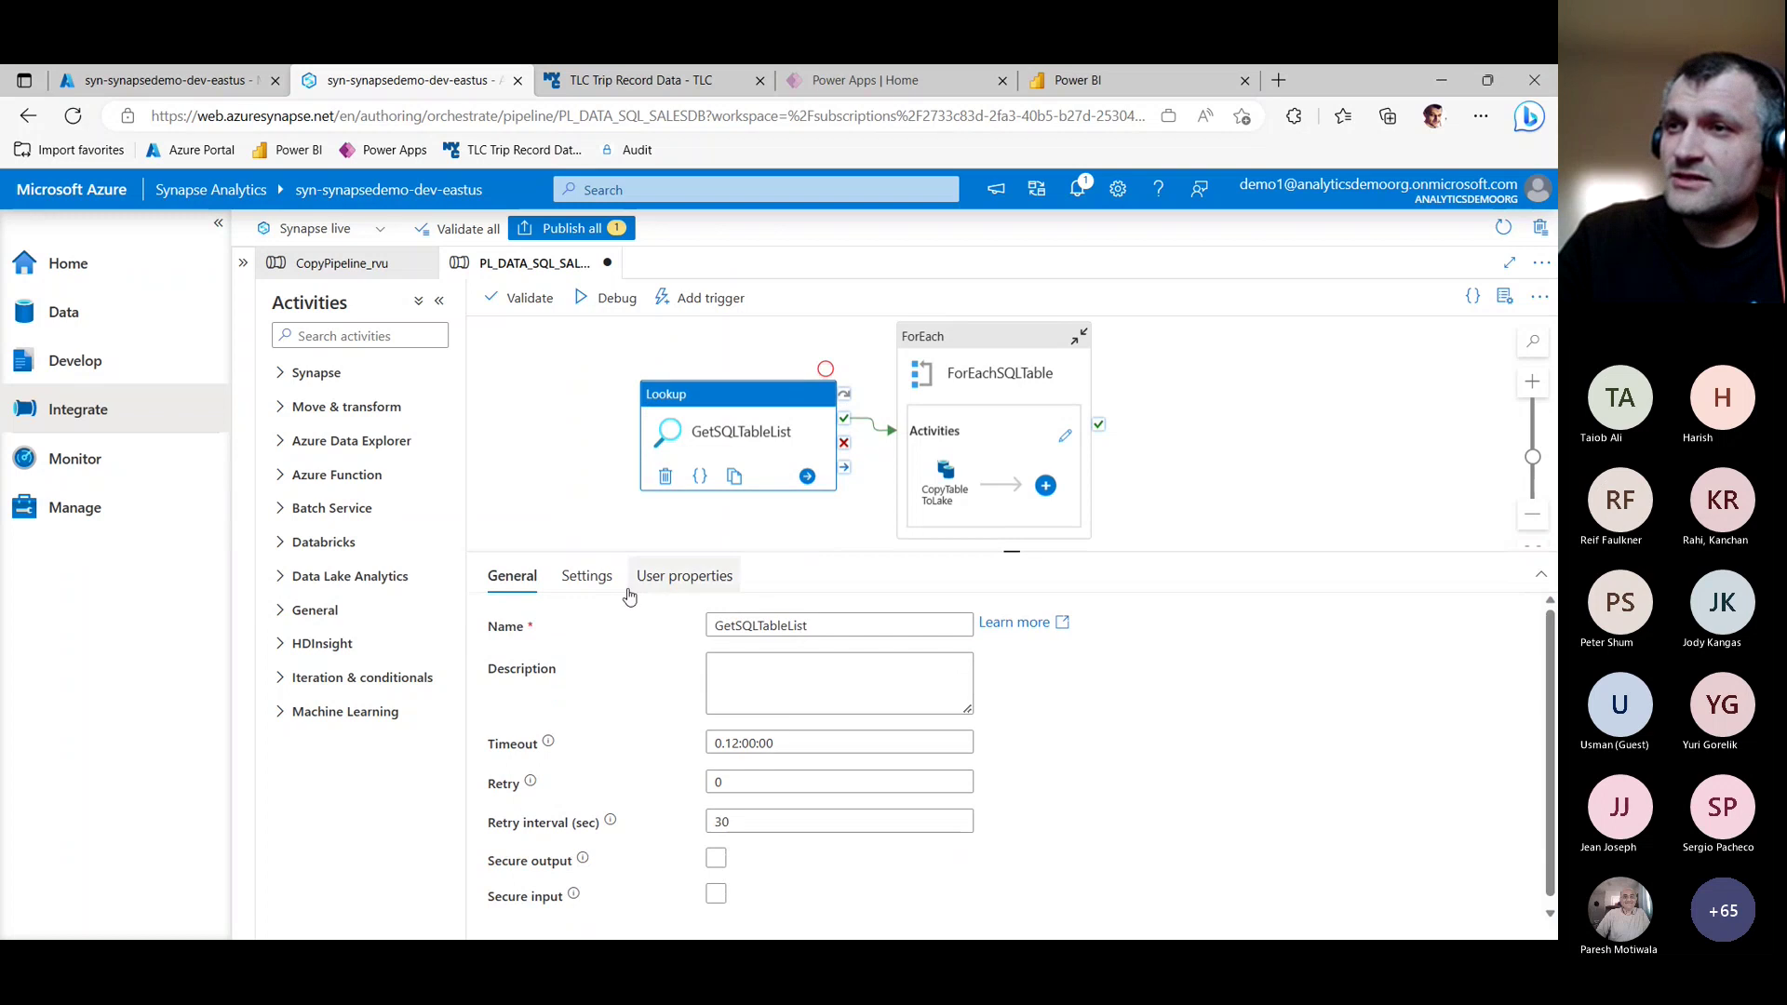
Examine the SQL query in the GetSQLTableList activity's settings, enlarging its text box to read the whole statement.
click(585, 577)
scroll(1126, 843, down, 2)
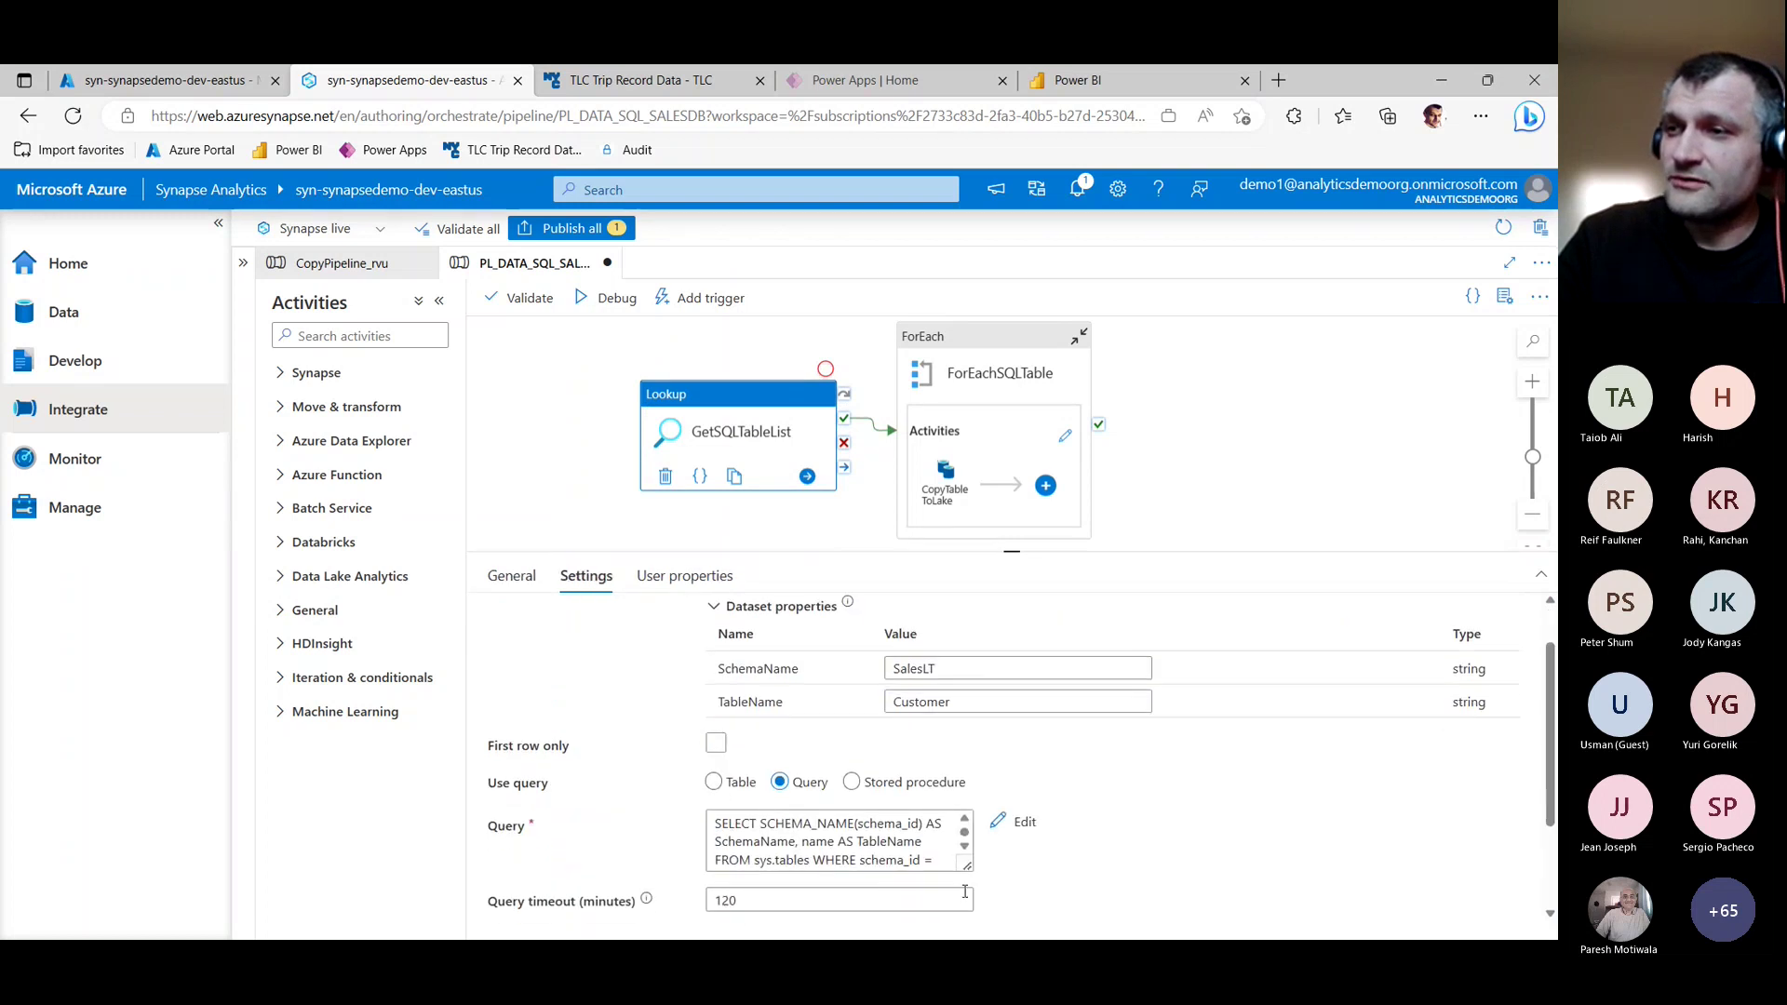
drag(968, 865, 993, 909)
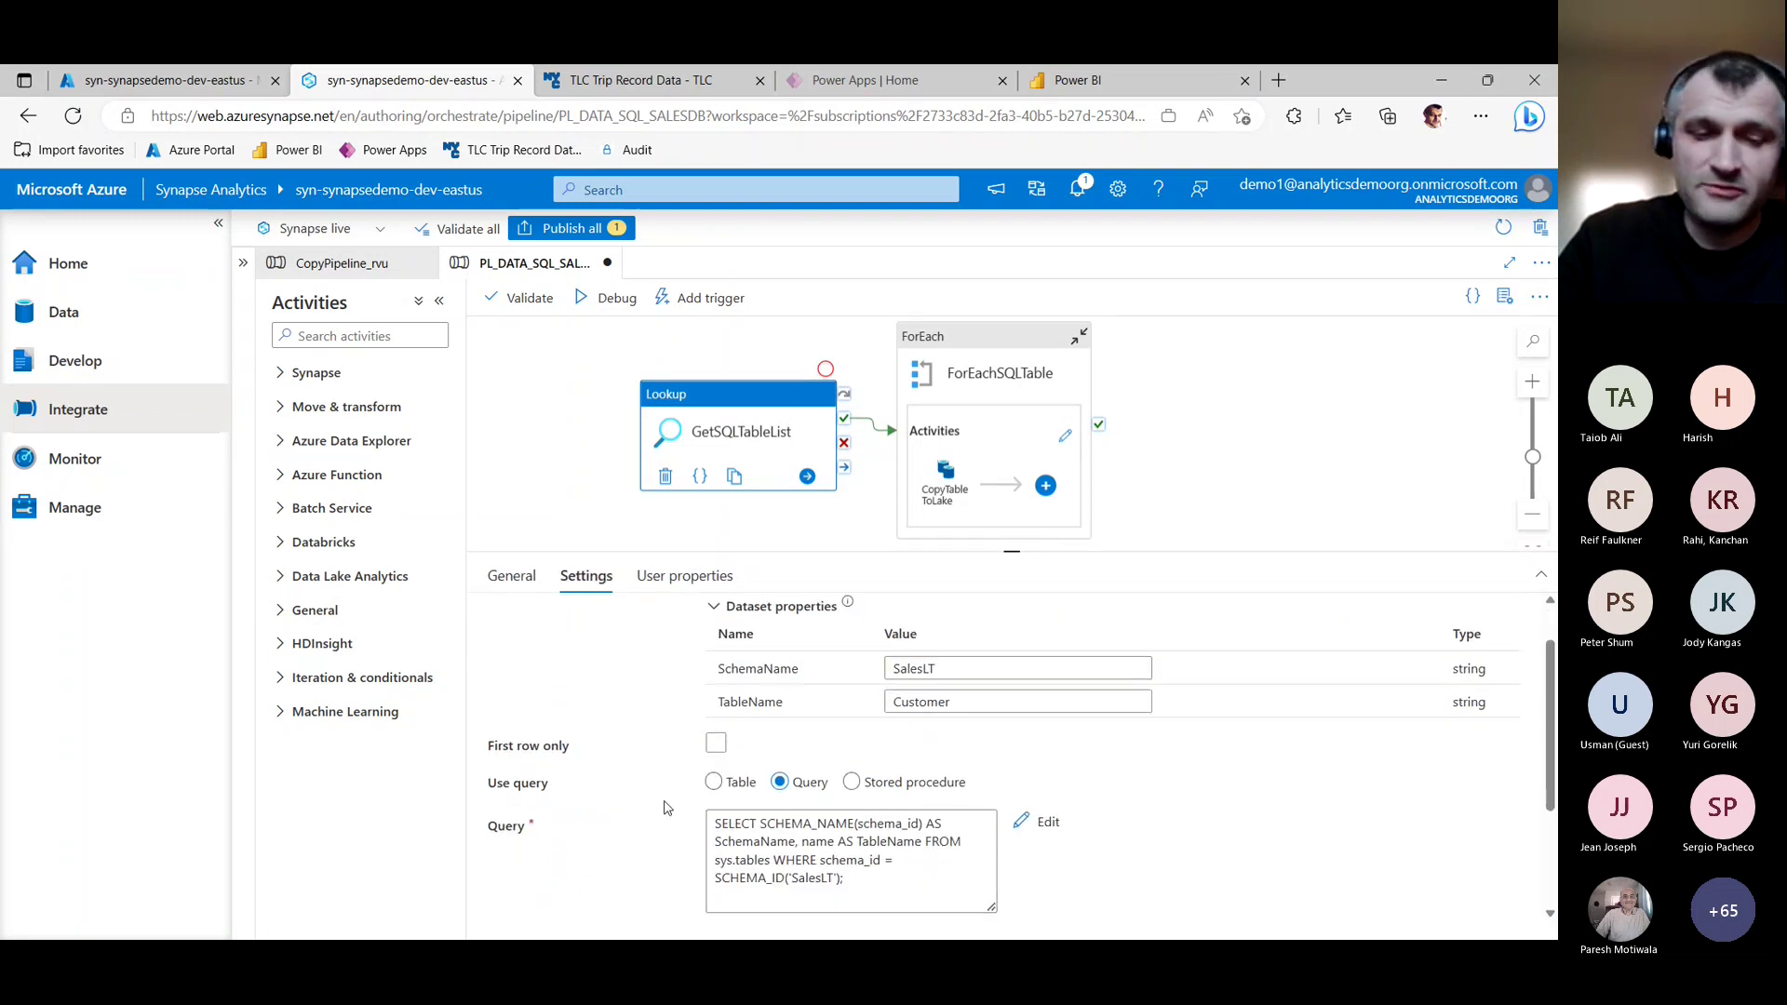
drag(692, 800, 1029, 920)
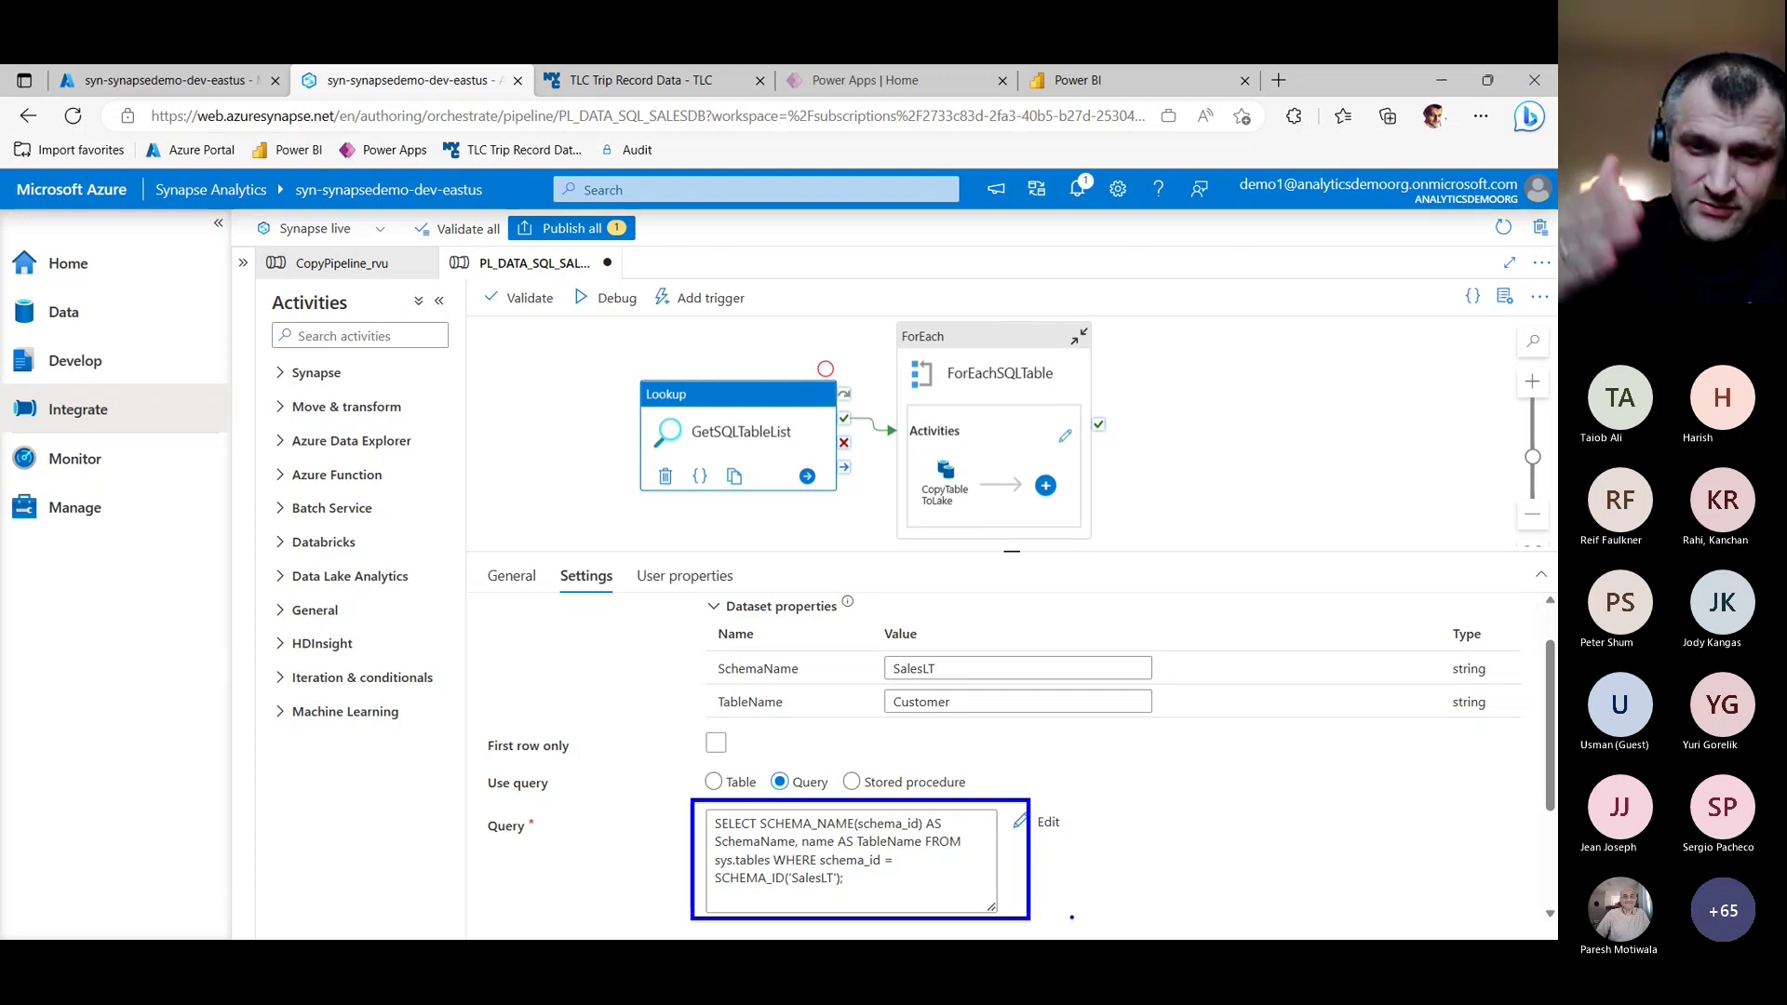
key(Escape)
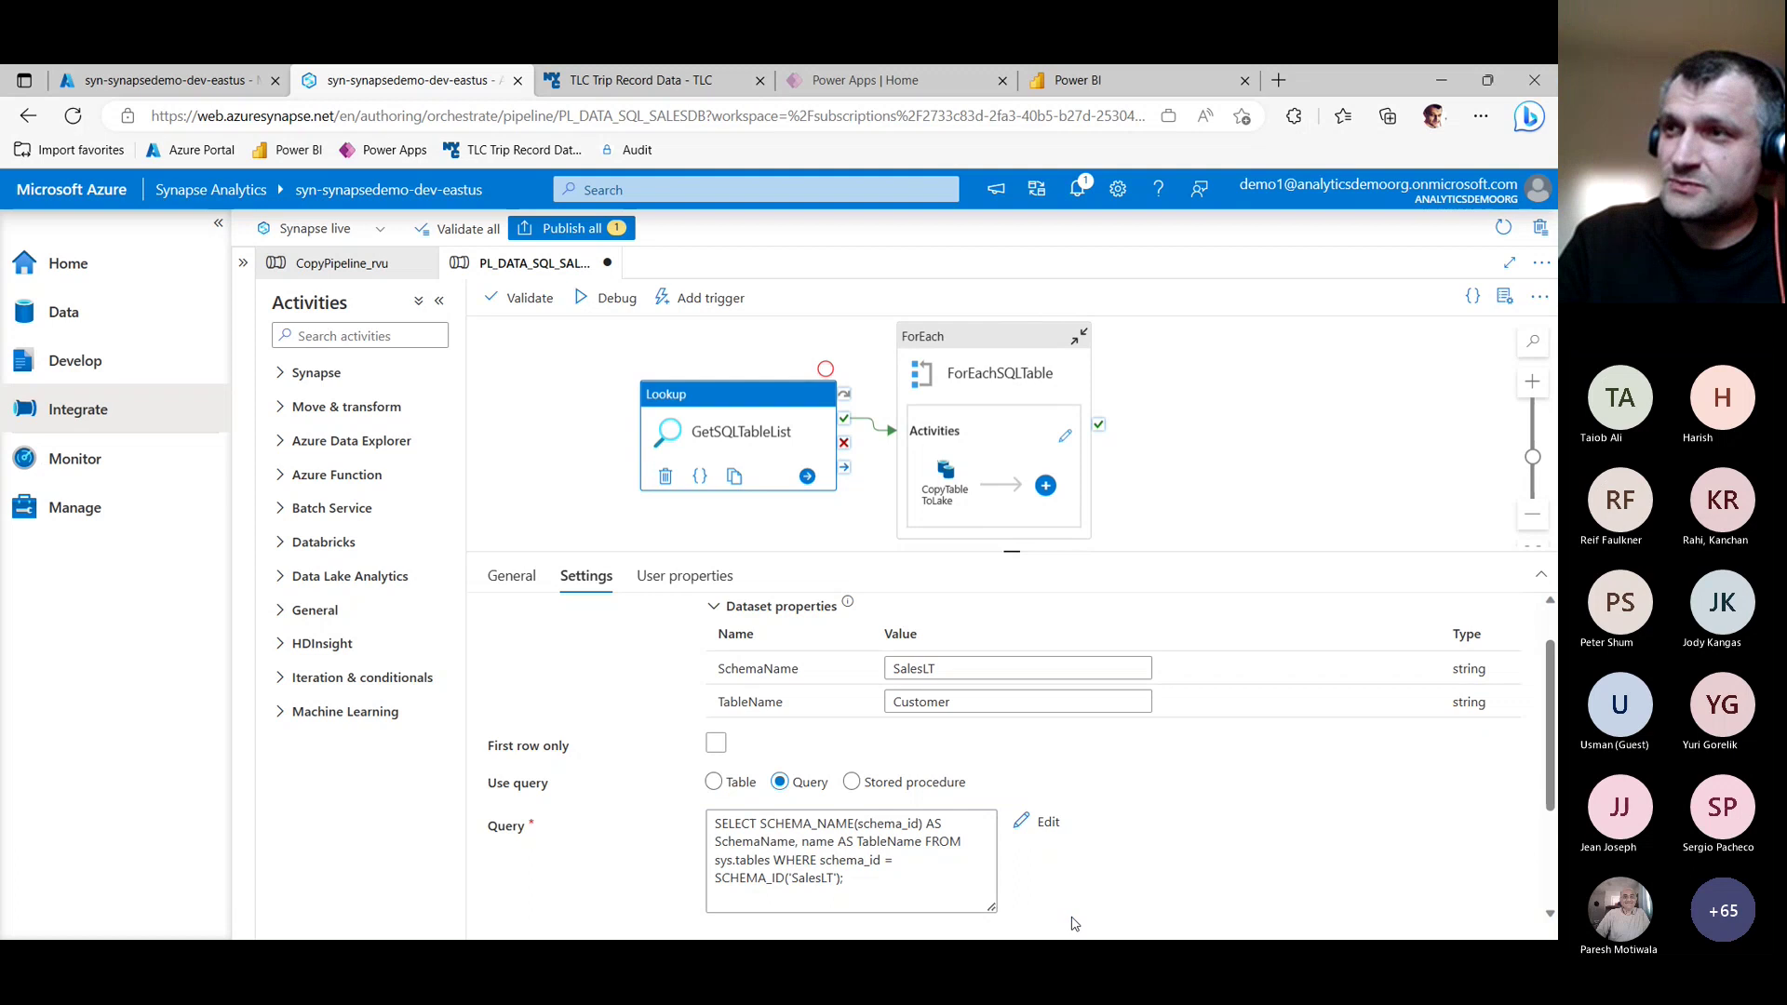
Examine the source and sink dataset properties of the CopyTableToLake activity inside the ForEachSQLTable loop.
click(970, 339)
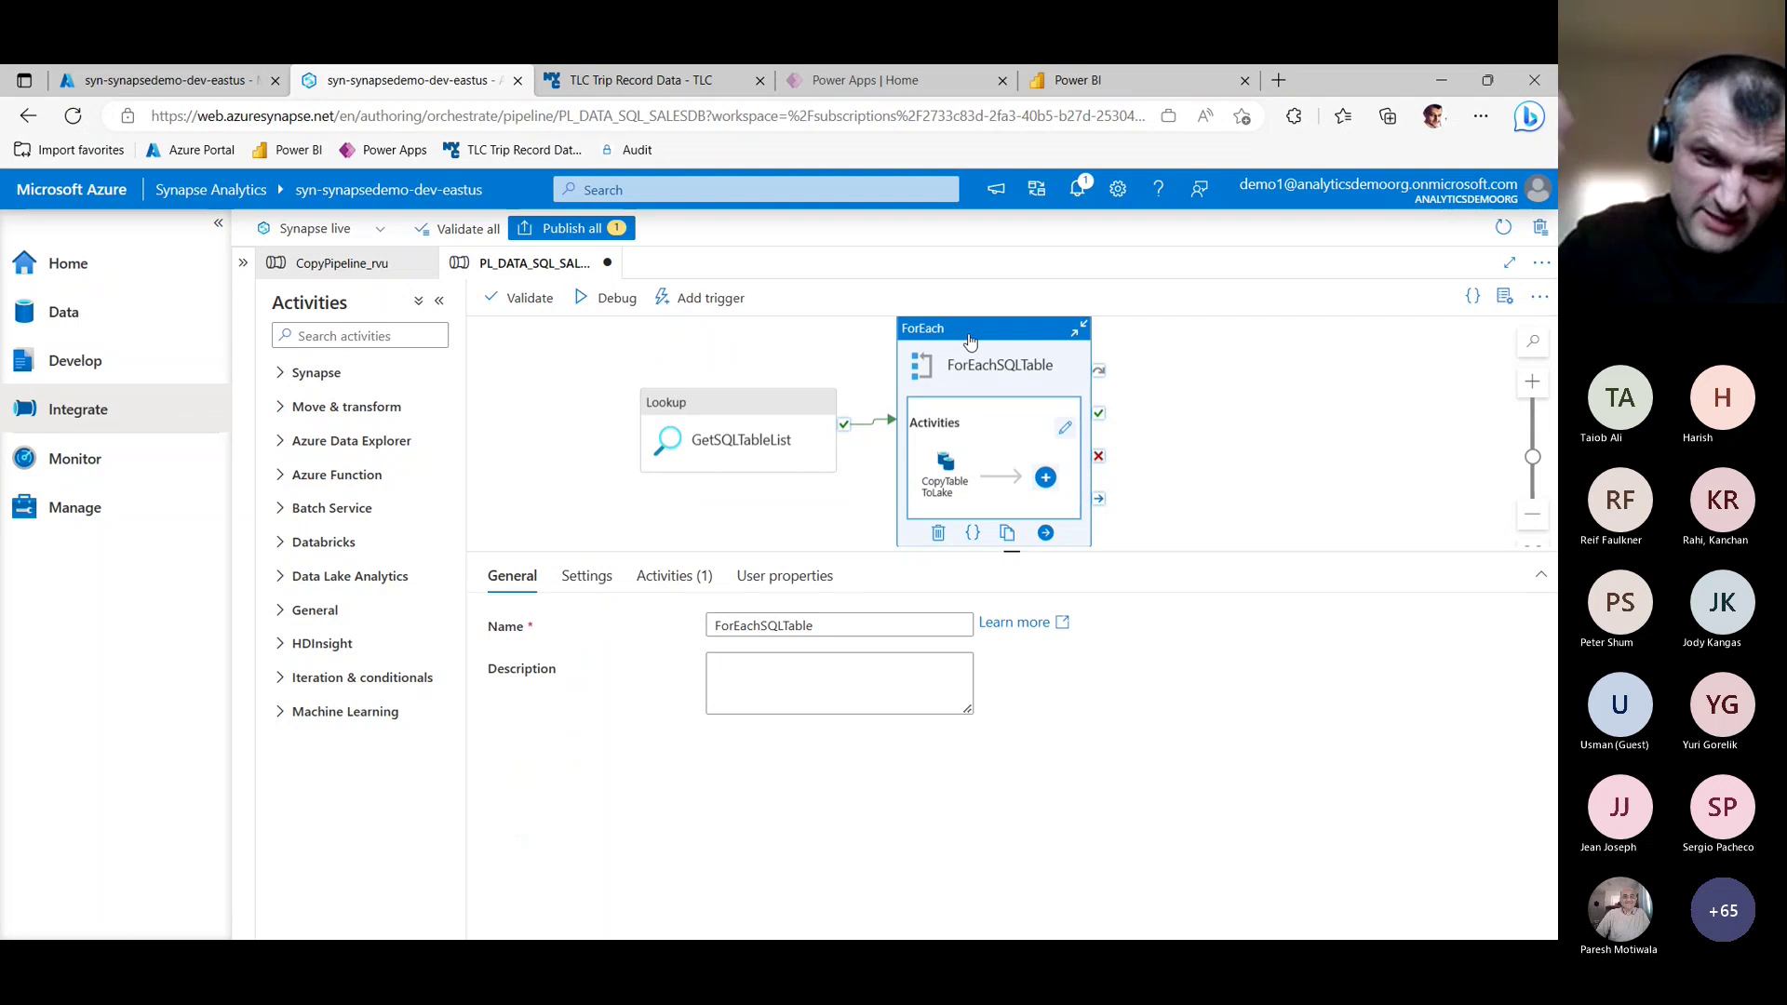
click(965, 484)
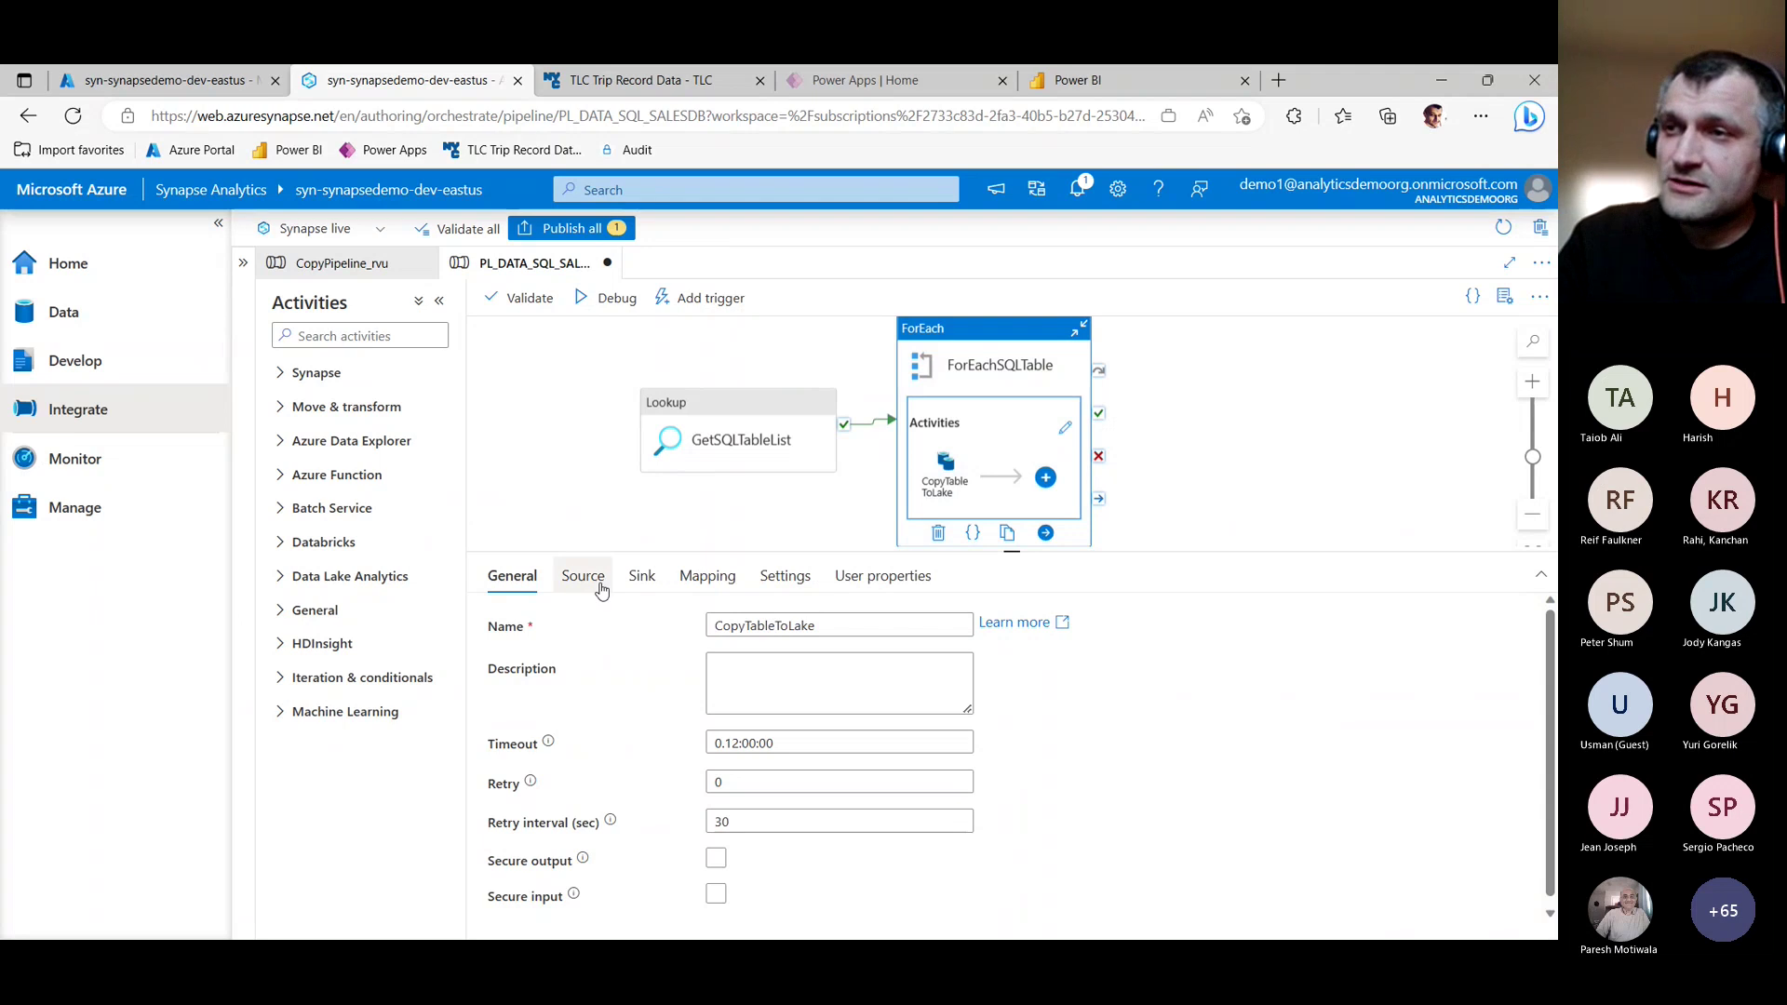
click(600, 587)
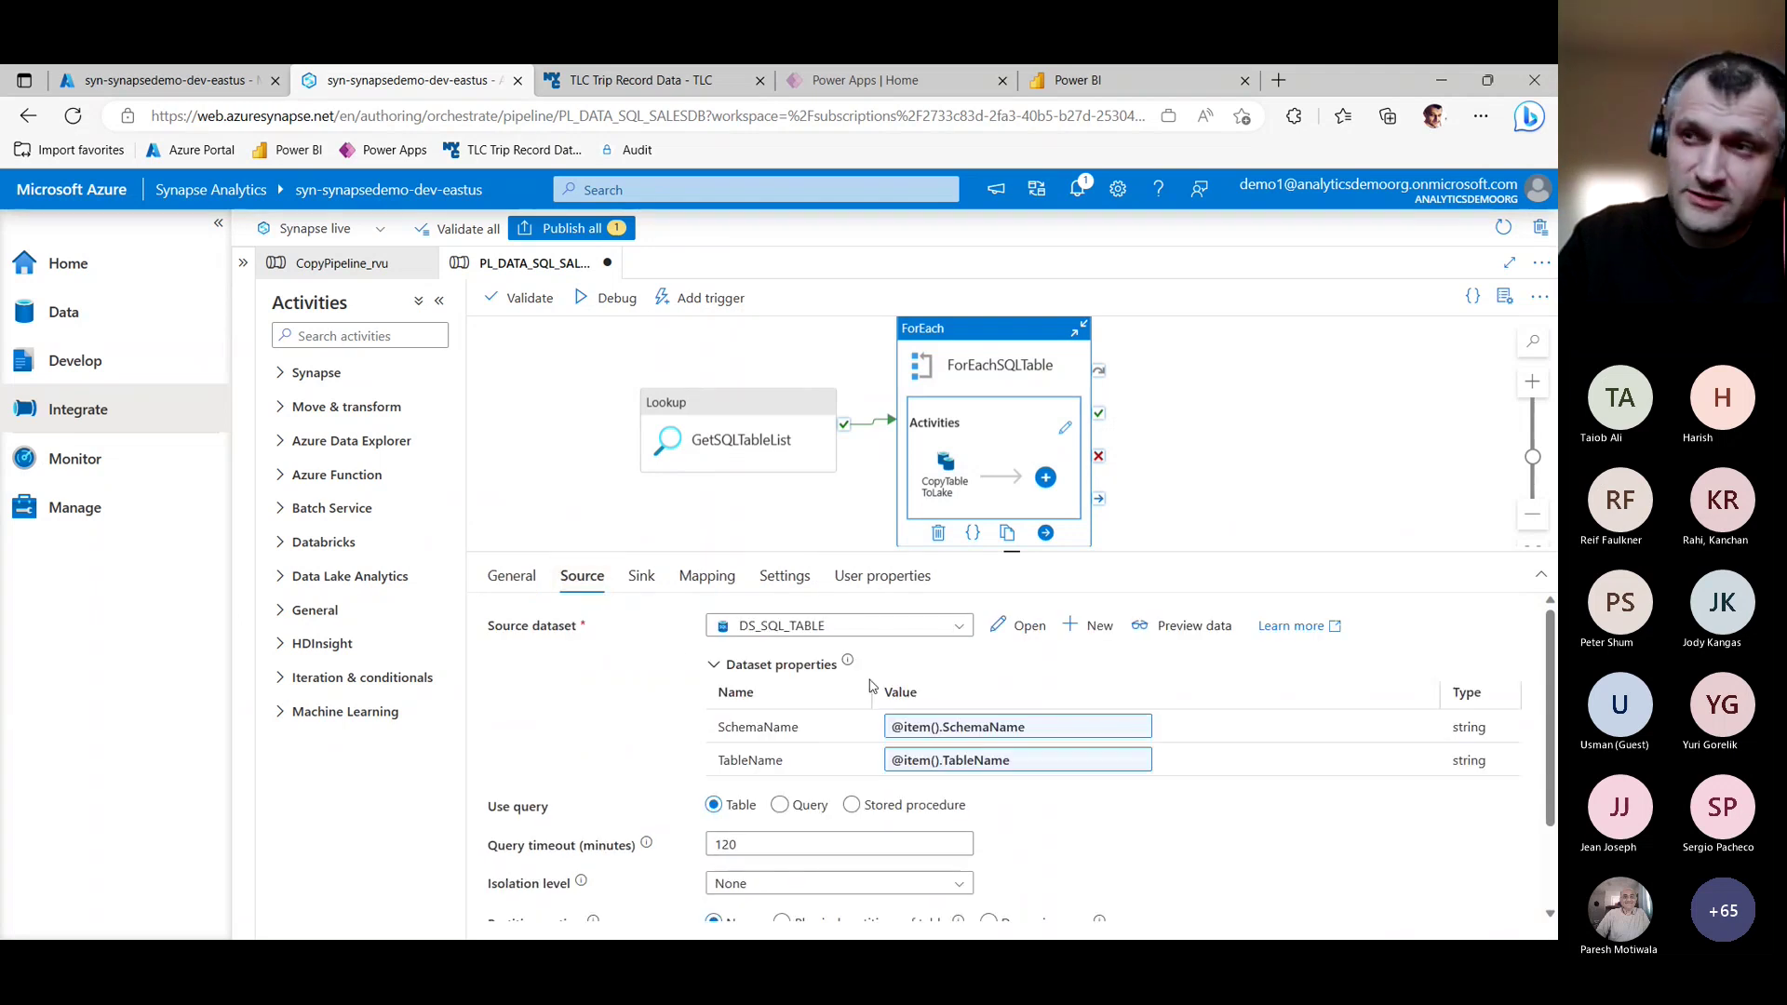
mouse_move(899, 722)
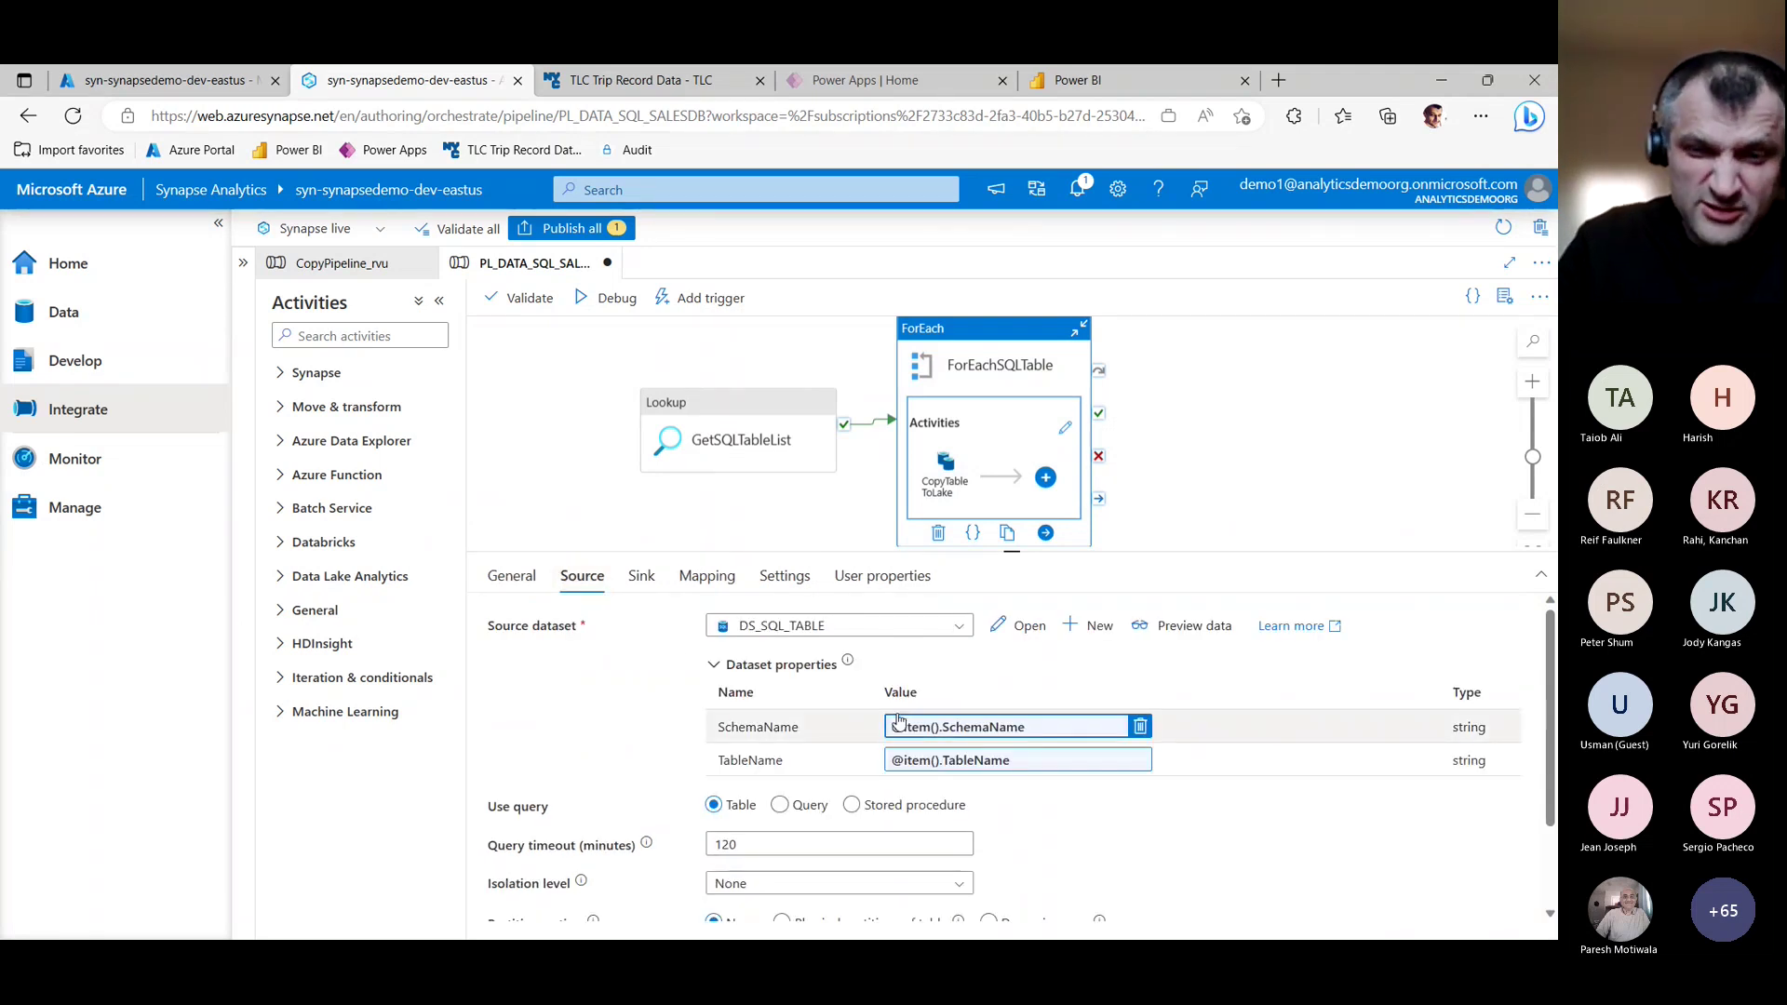
click(633, 582)
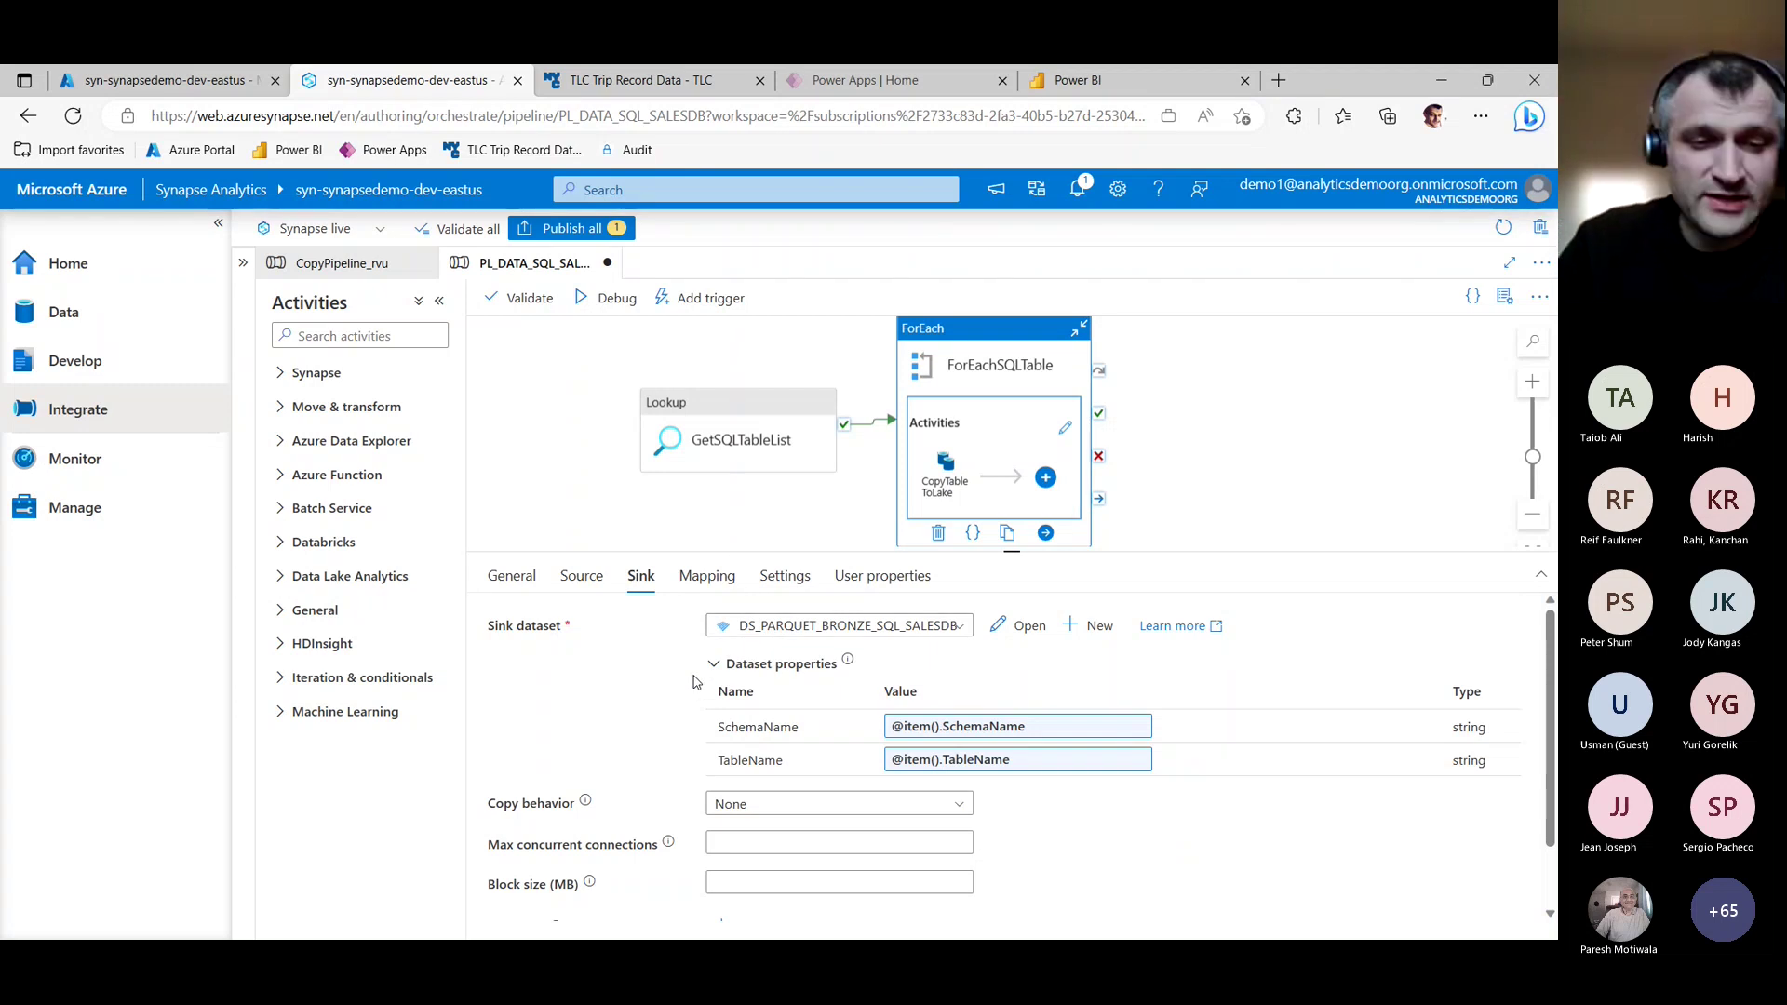
mouse_move(693, 673)
mouse_down()
mouse_move(1001, 812)
mouse_move(1187, 801)
mouse_up()
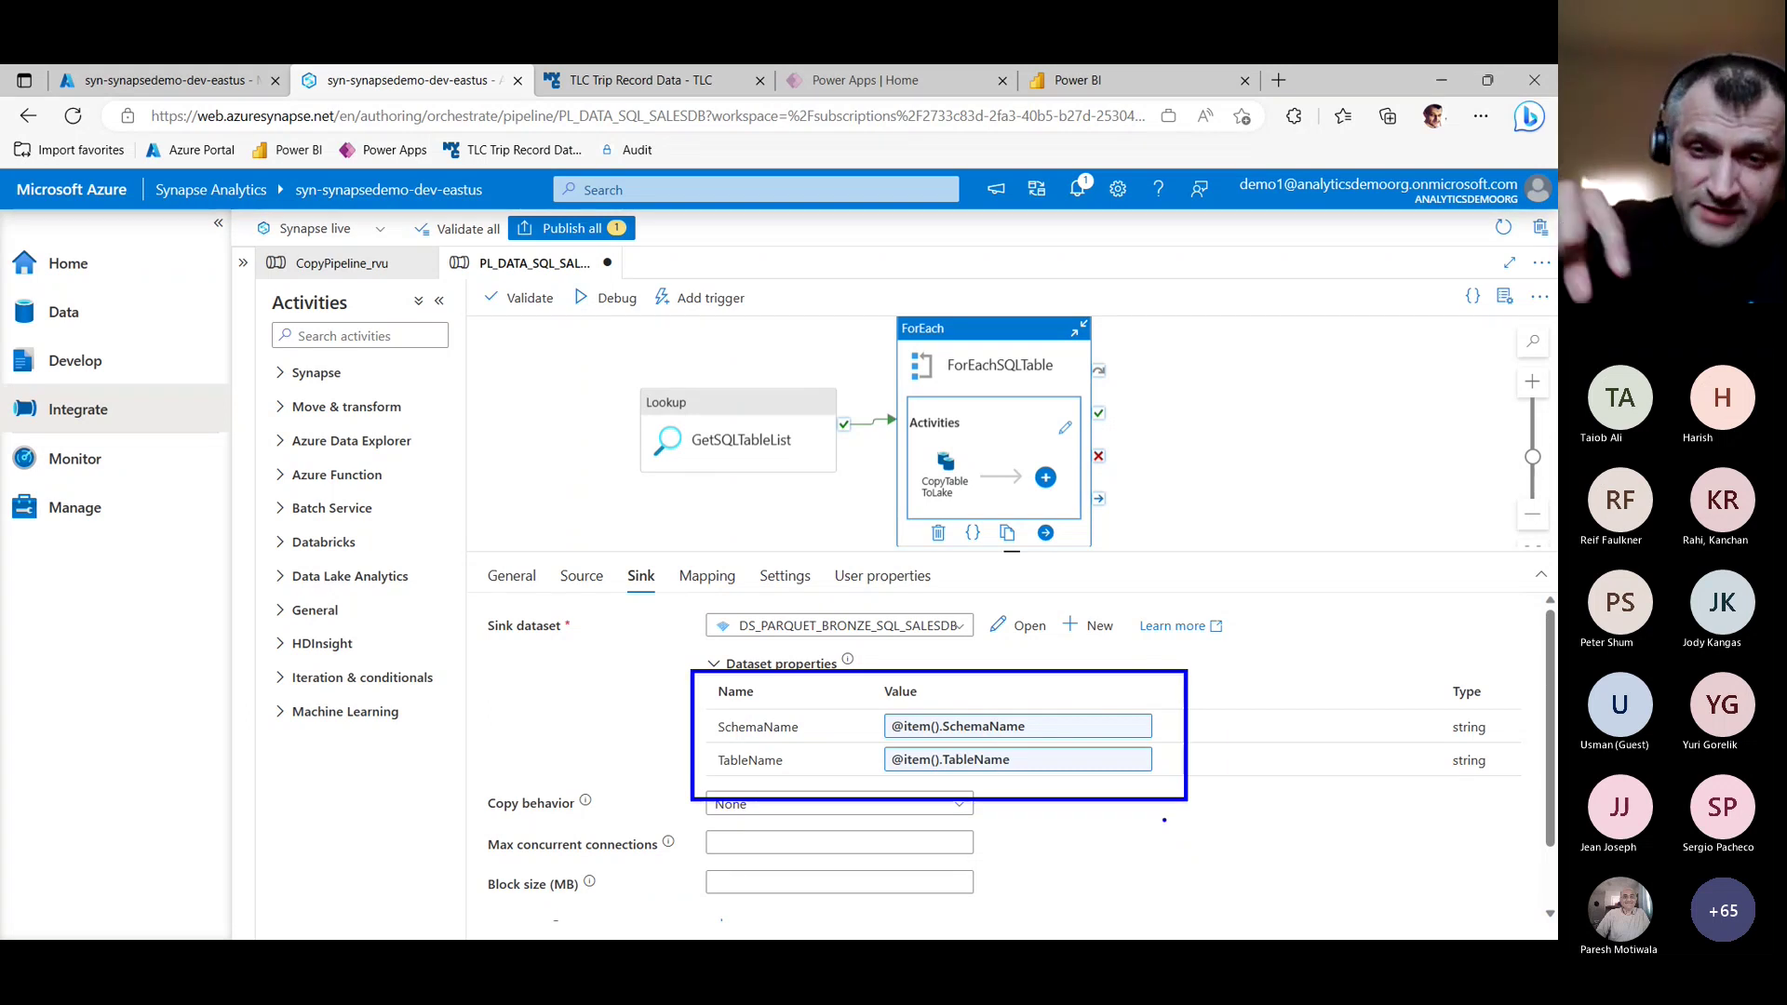
right_click(1165, 821)
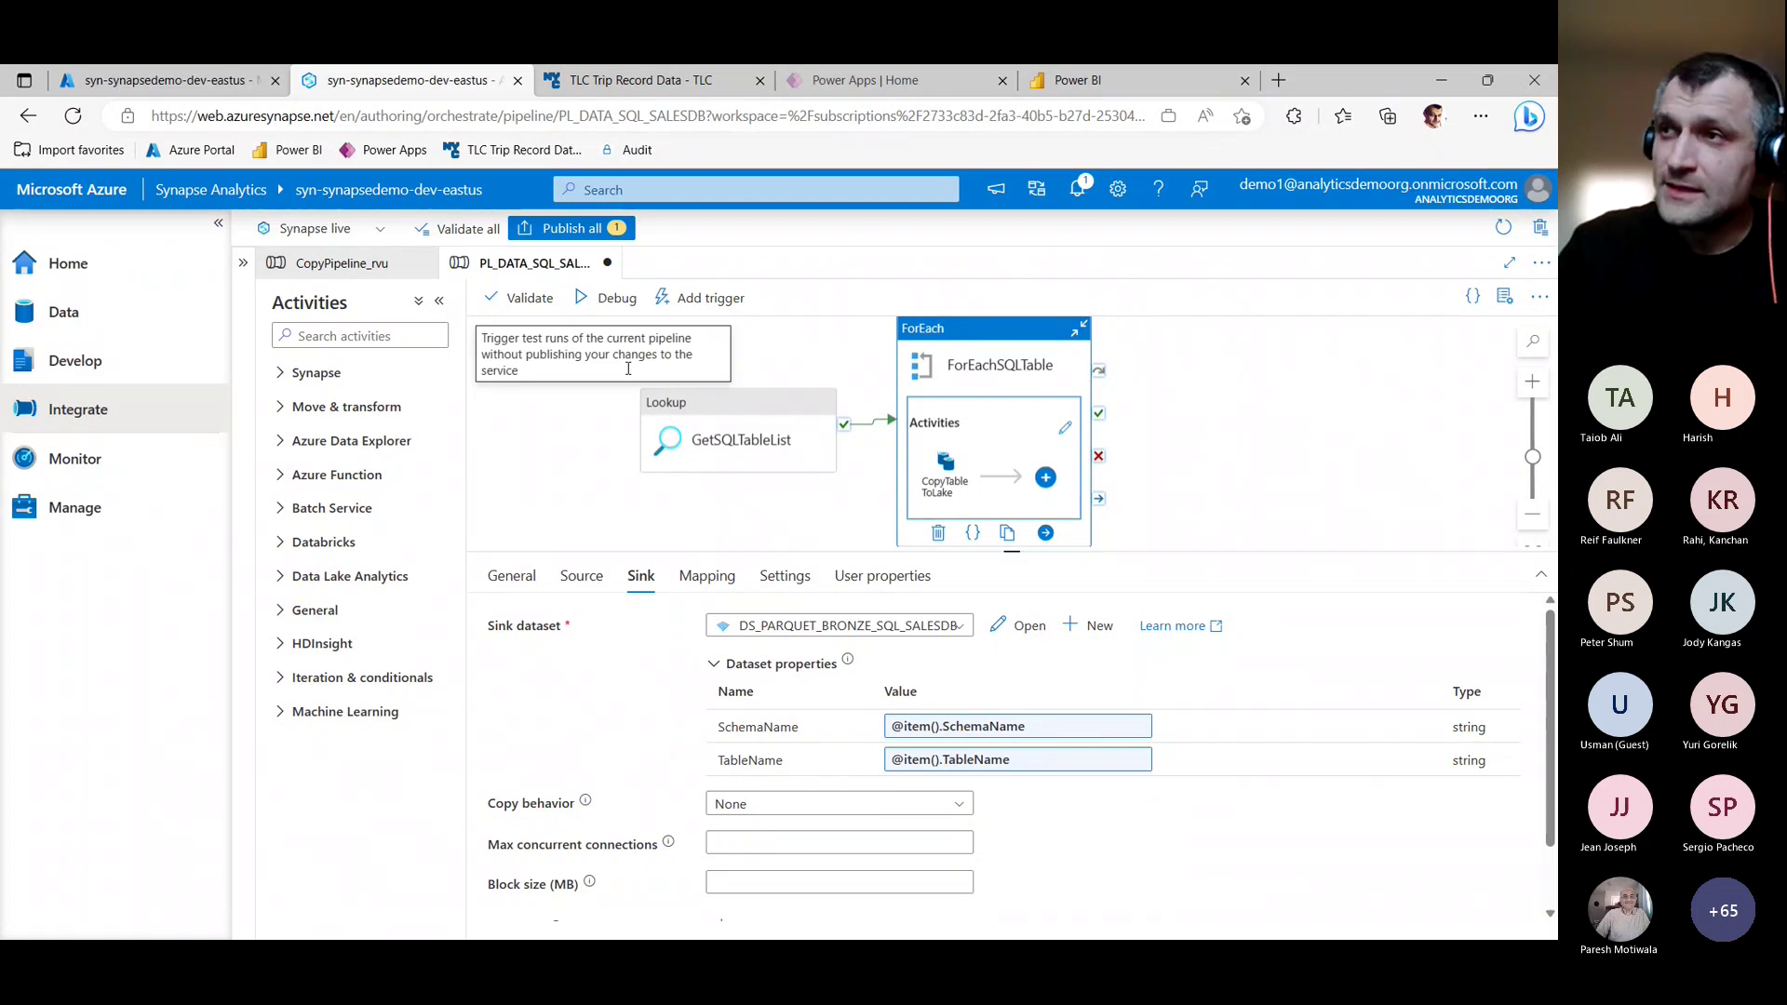
Open the triggered pipeline runs in the Monitor hub and add CopyPipeline_rvu to the pipeline name filter.
click(70, 318)
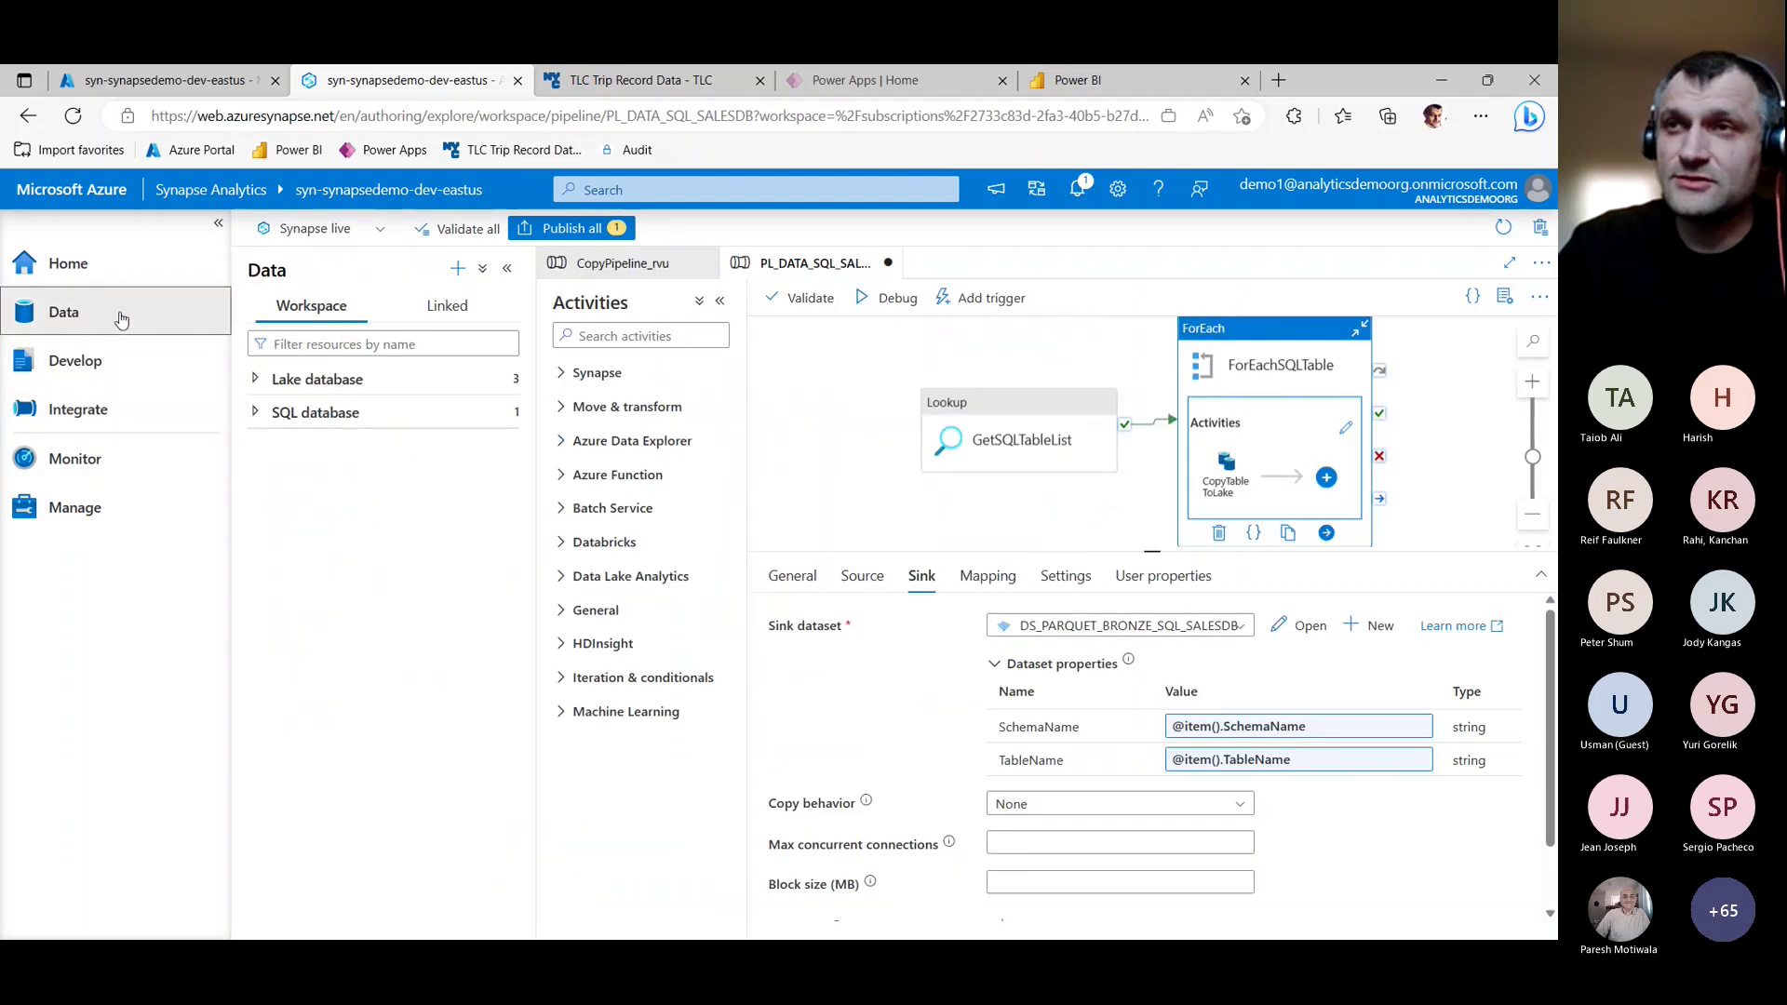
click(128, 462)
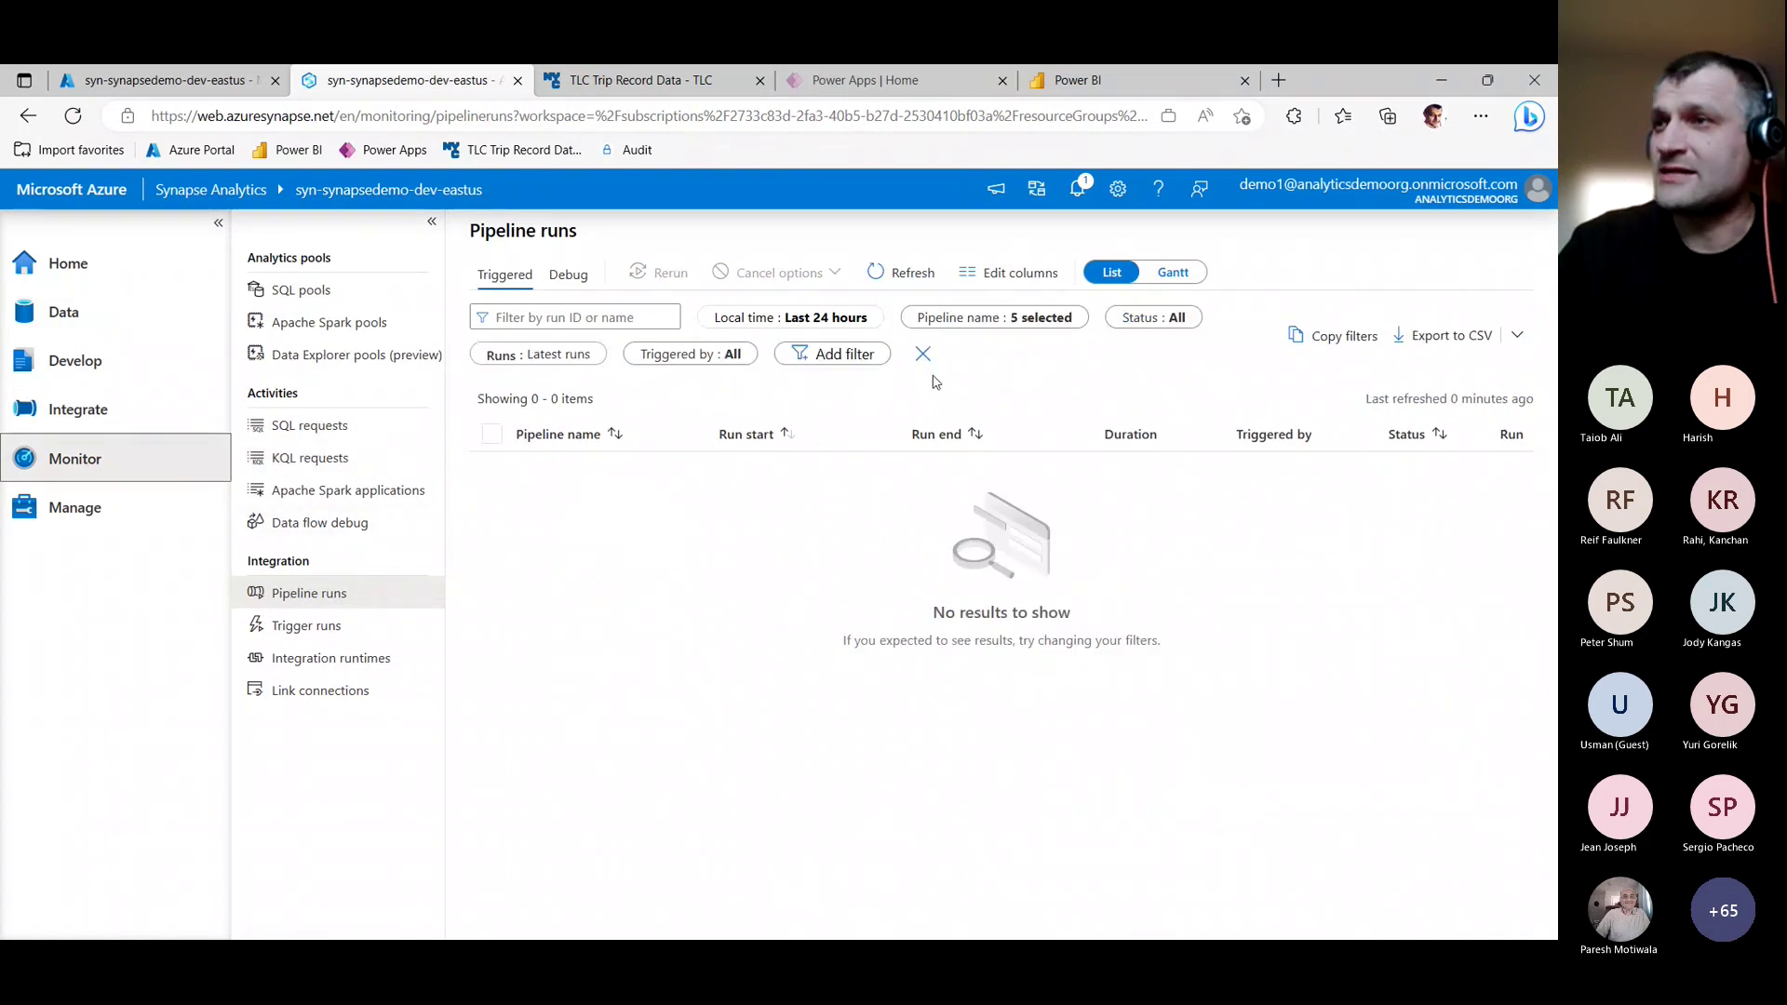
click(978, 318)
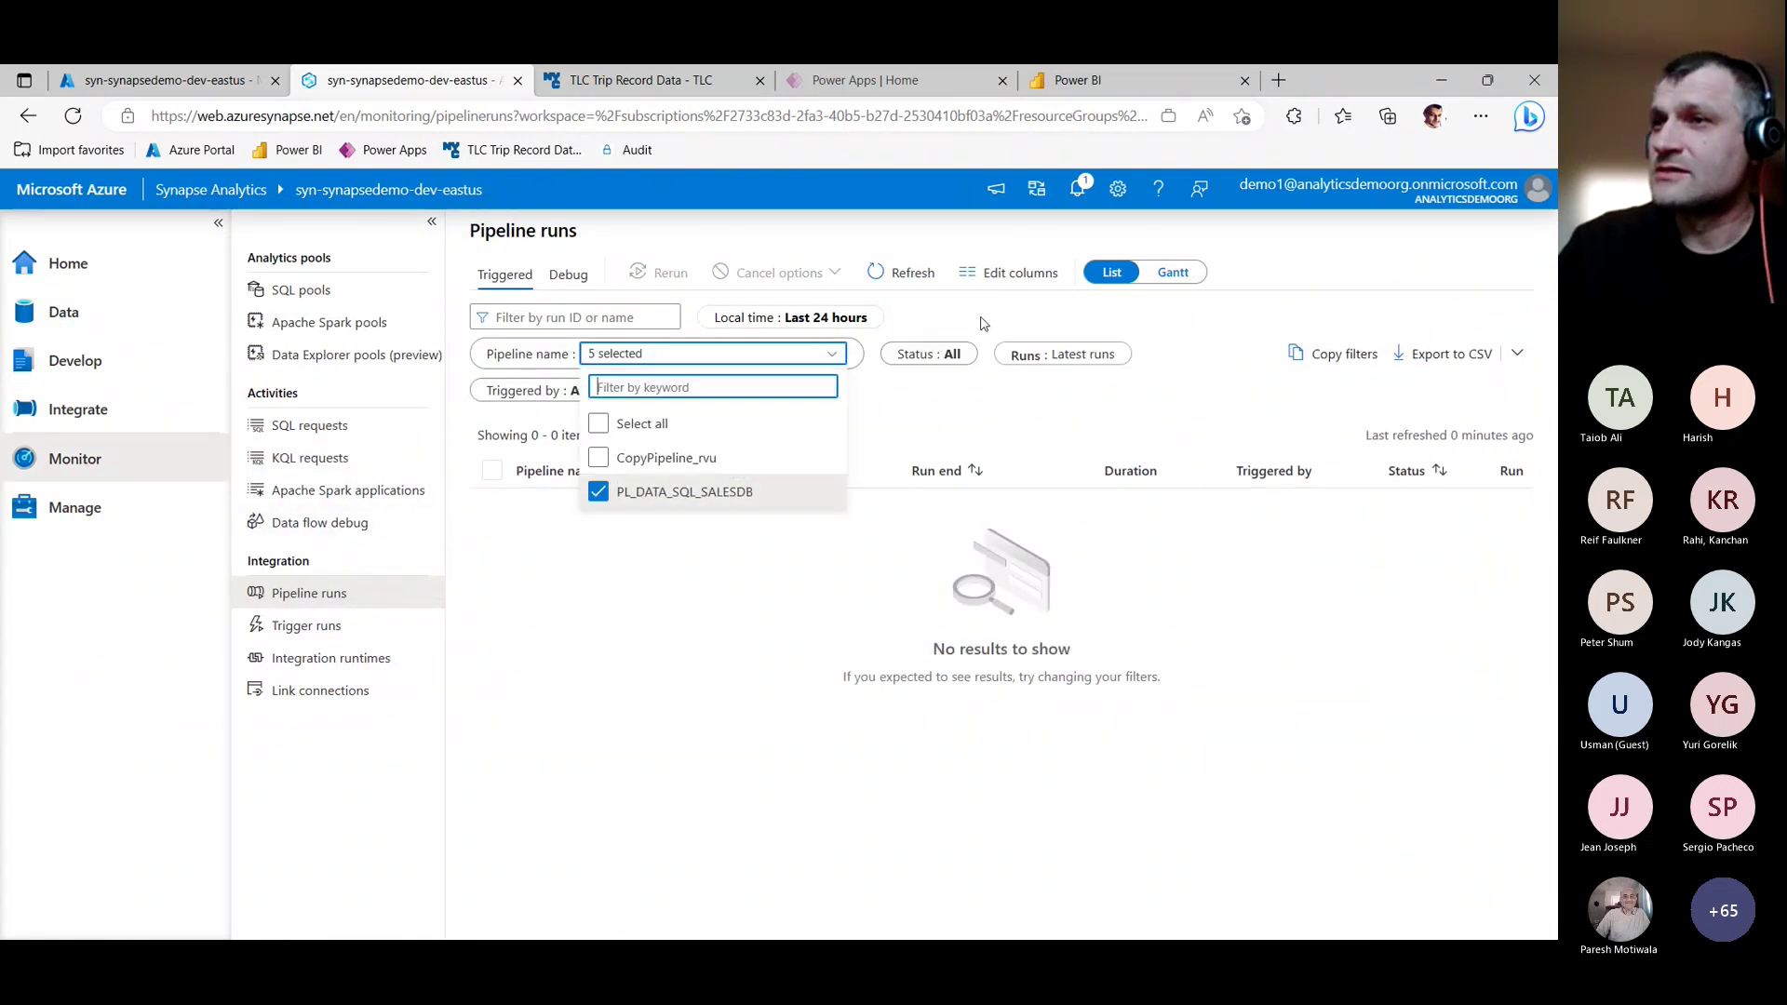
click(598, 458)
click(640, 466)
click(639, 500)
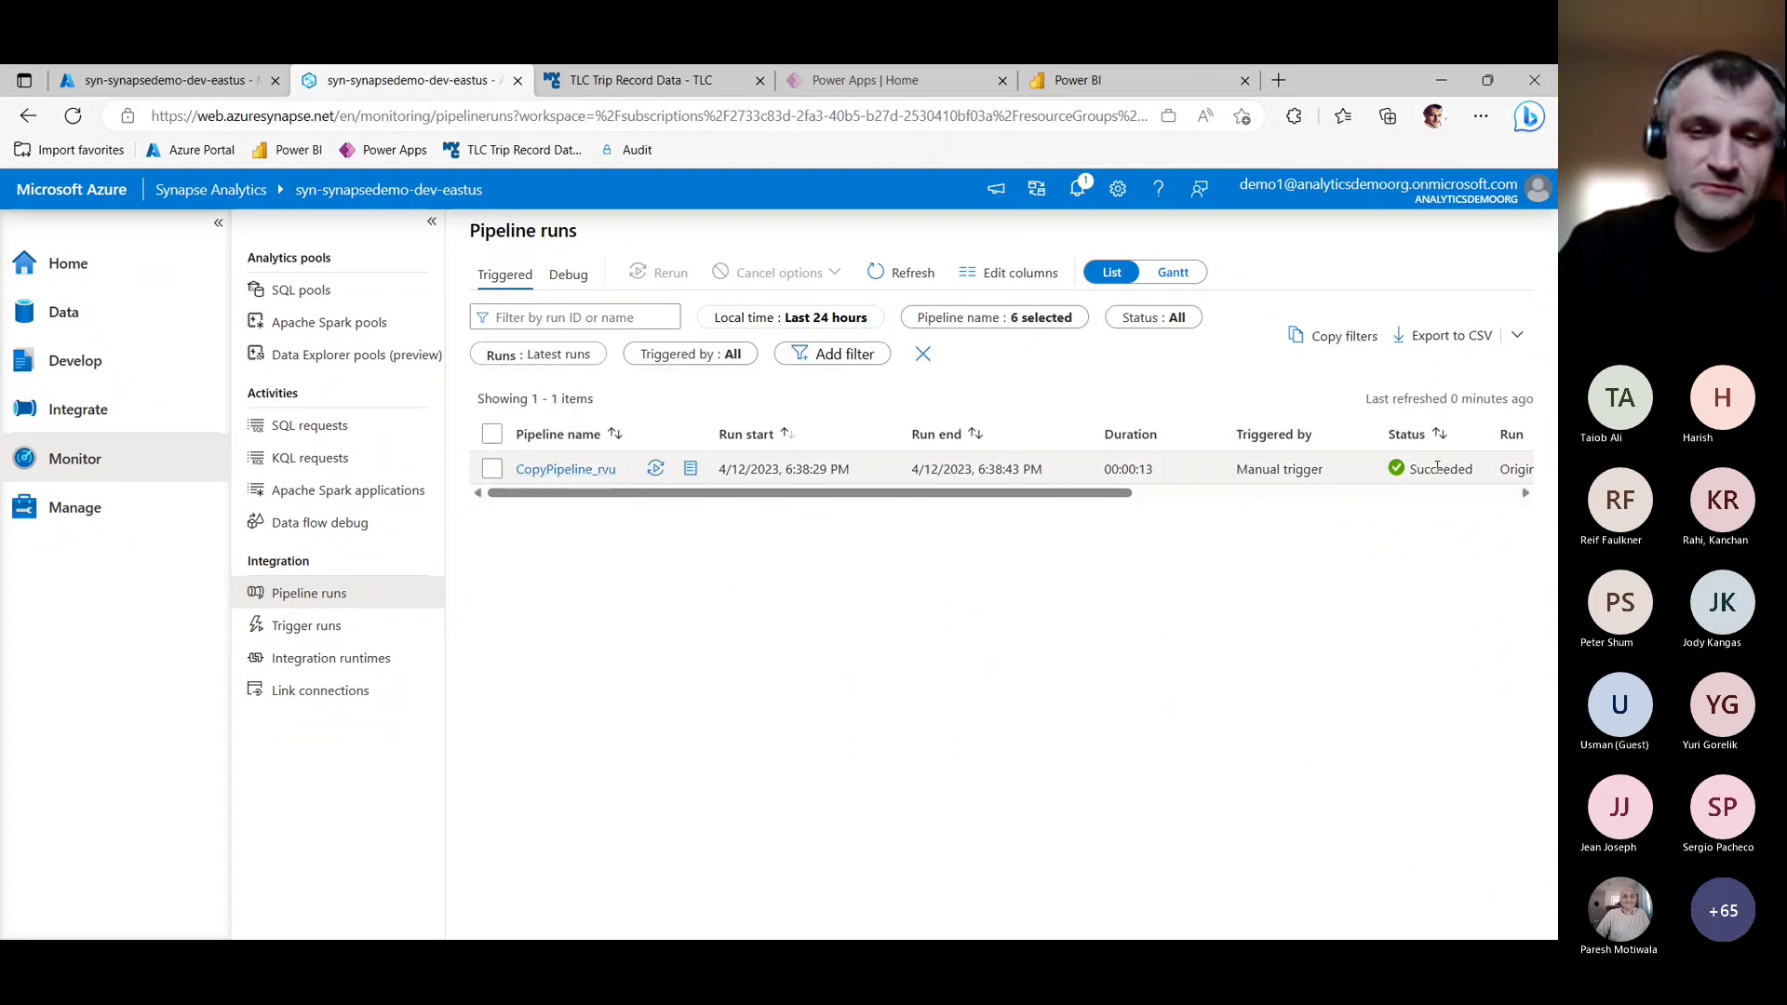
Open the CopyPipeline_rvu run, review the copy details of its Copy_rvu activity, and close them.
click(565, 469)
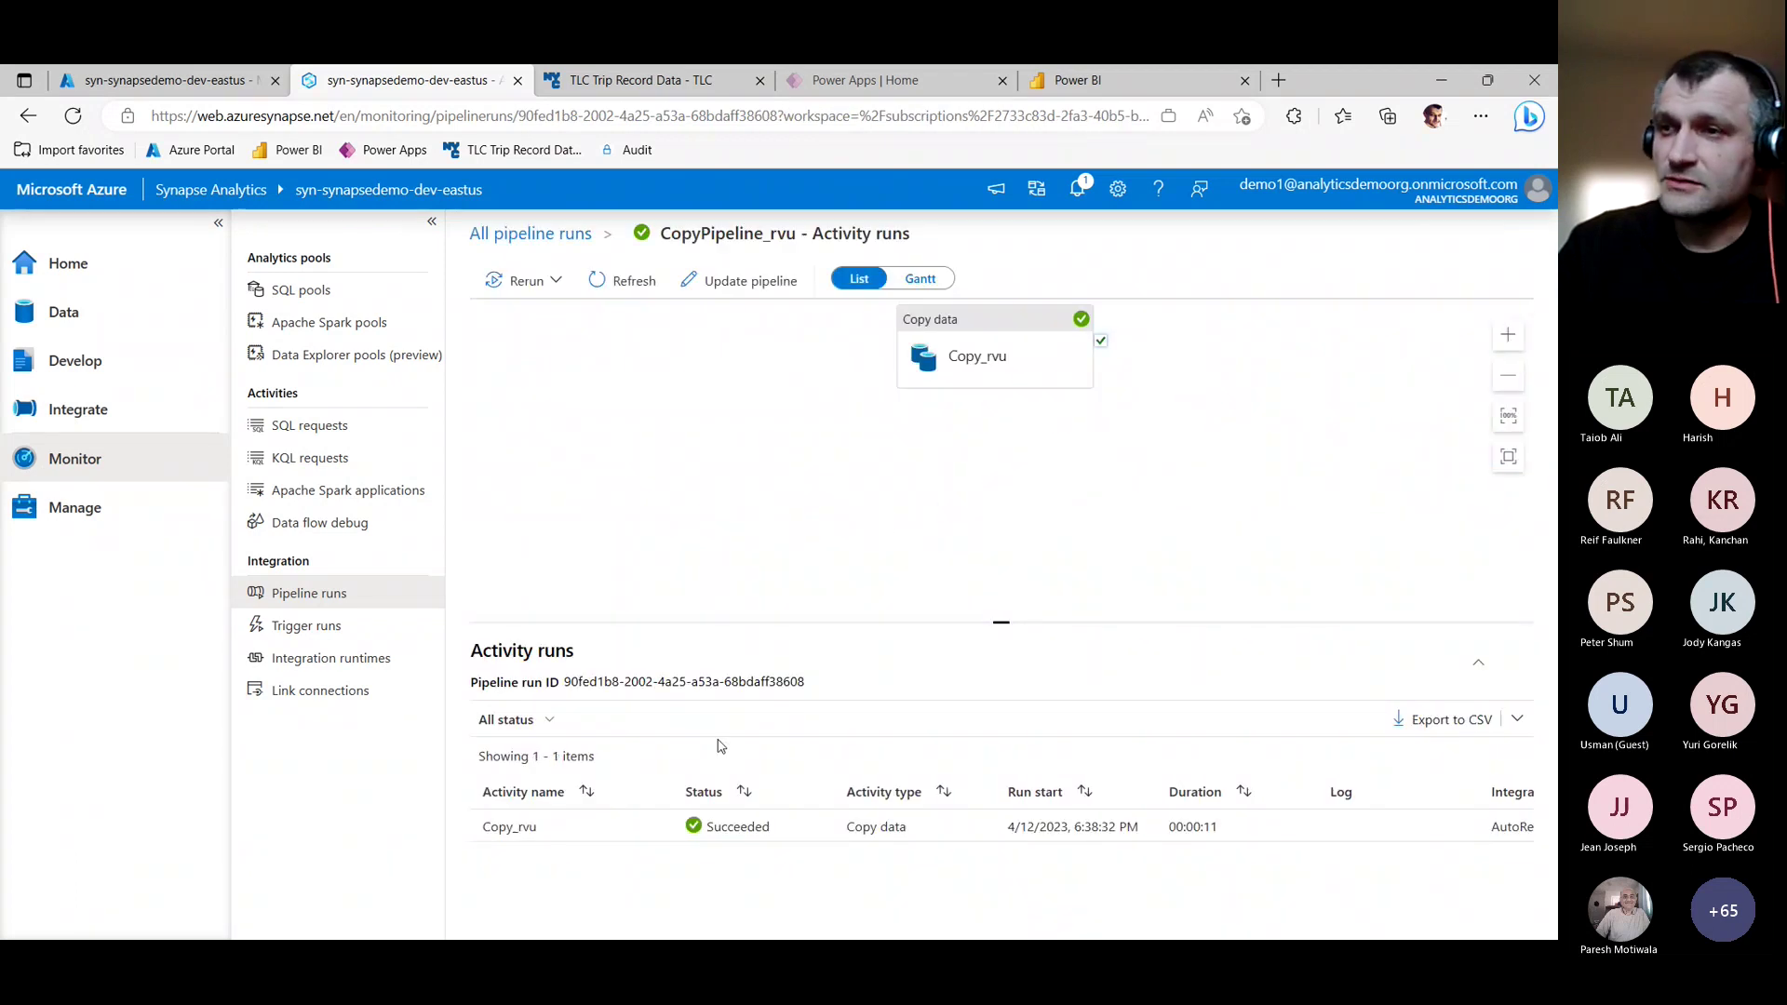
click(654, 826)
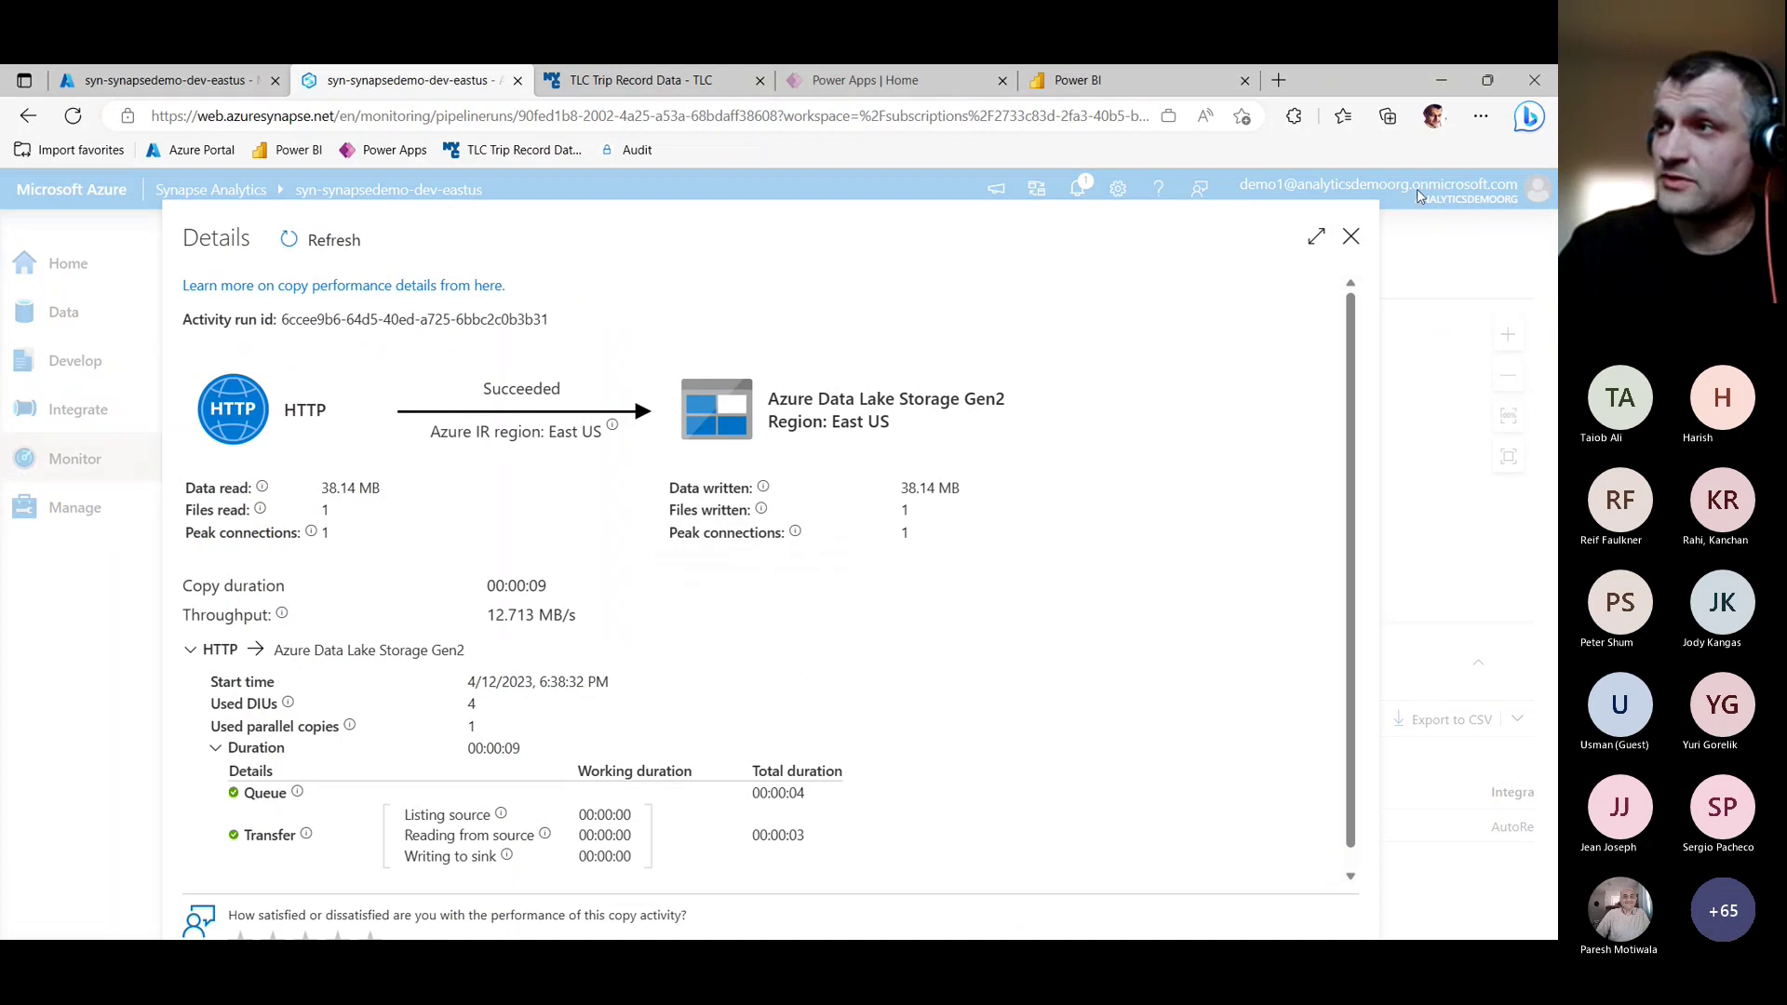
click(1352, 238)
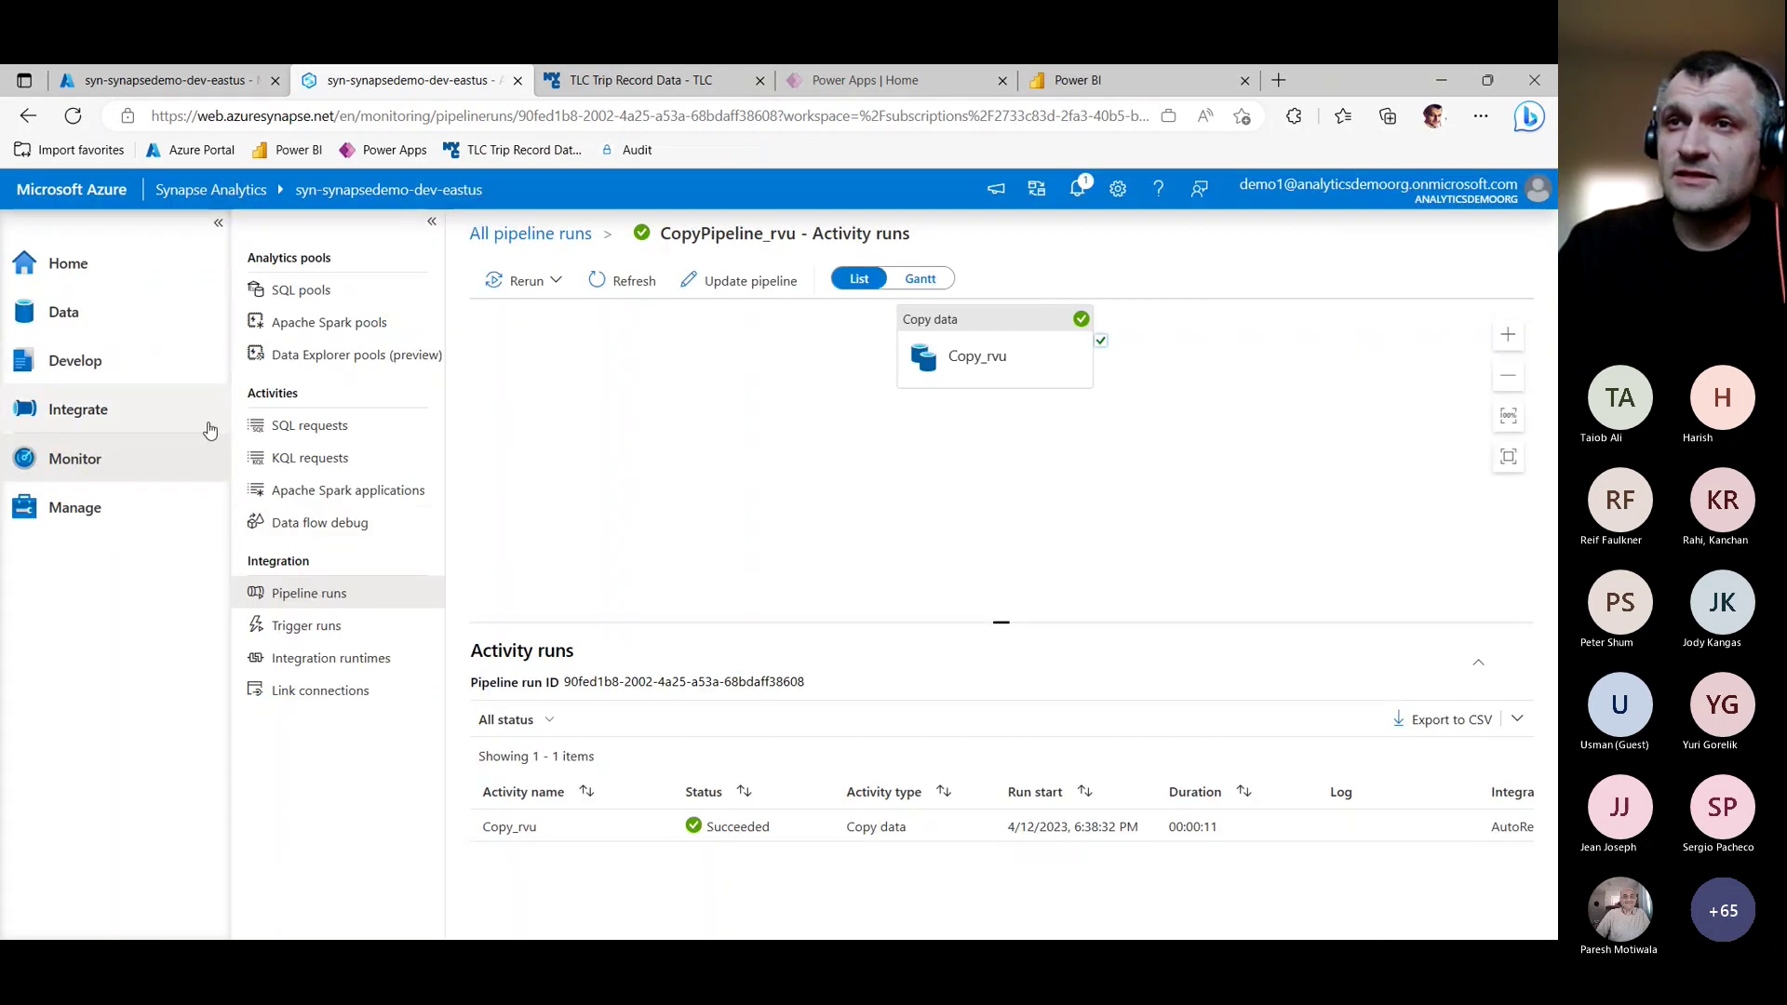
Browse the linked data lake's sandbox container to the OpenDatasets/NYCYellowTaxi/TripSmall folder.
click(65, 314)
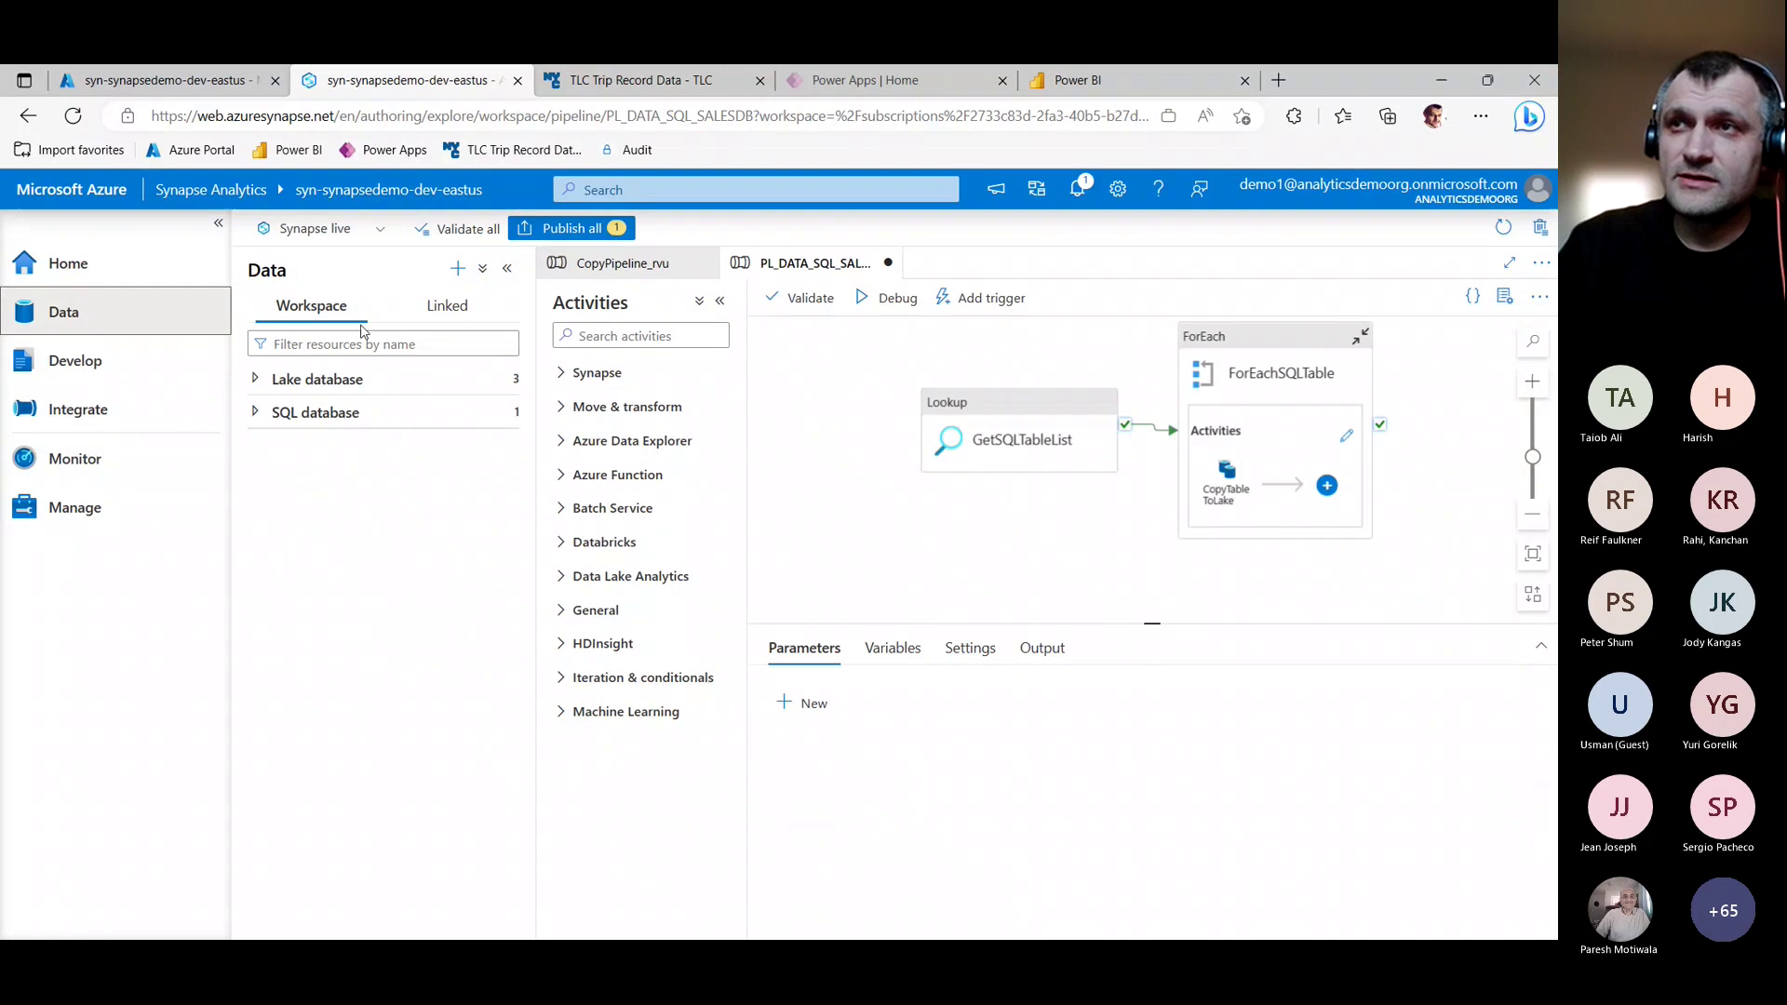
click(445, 307)
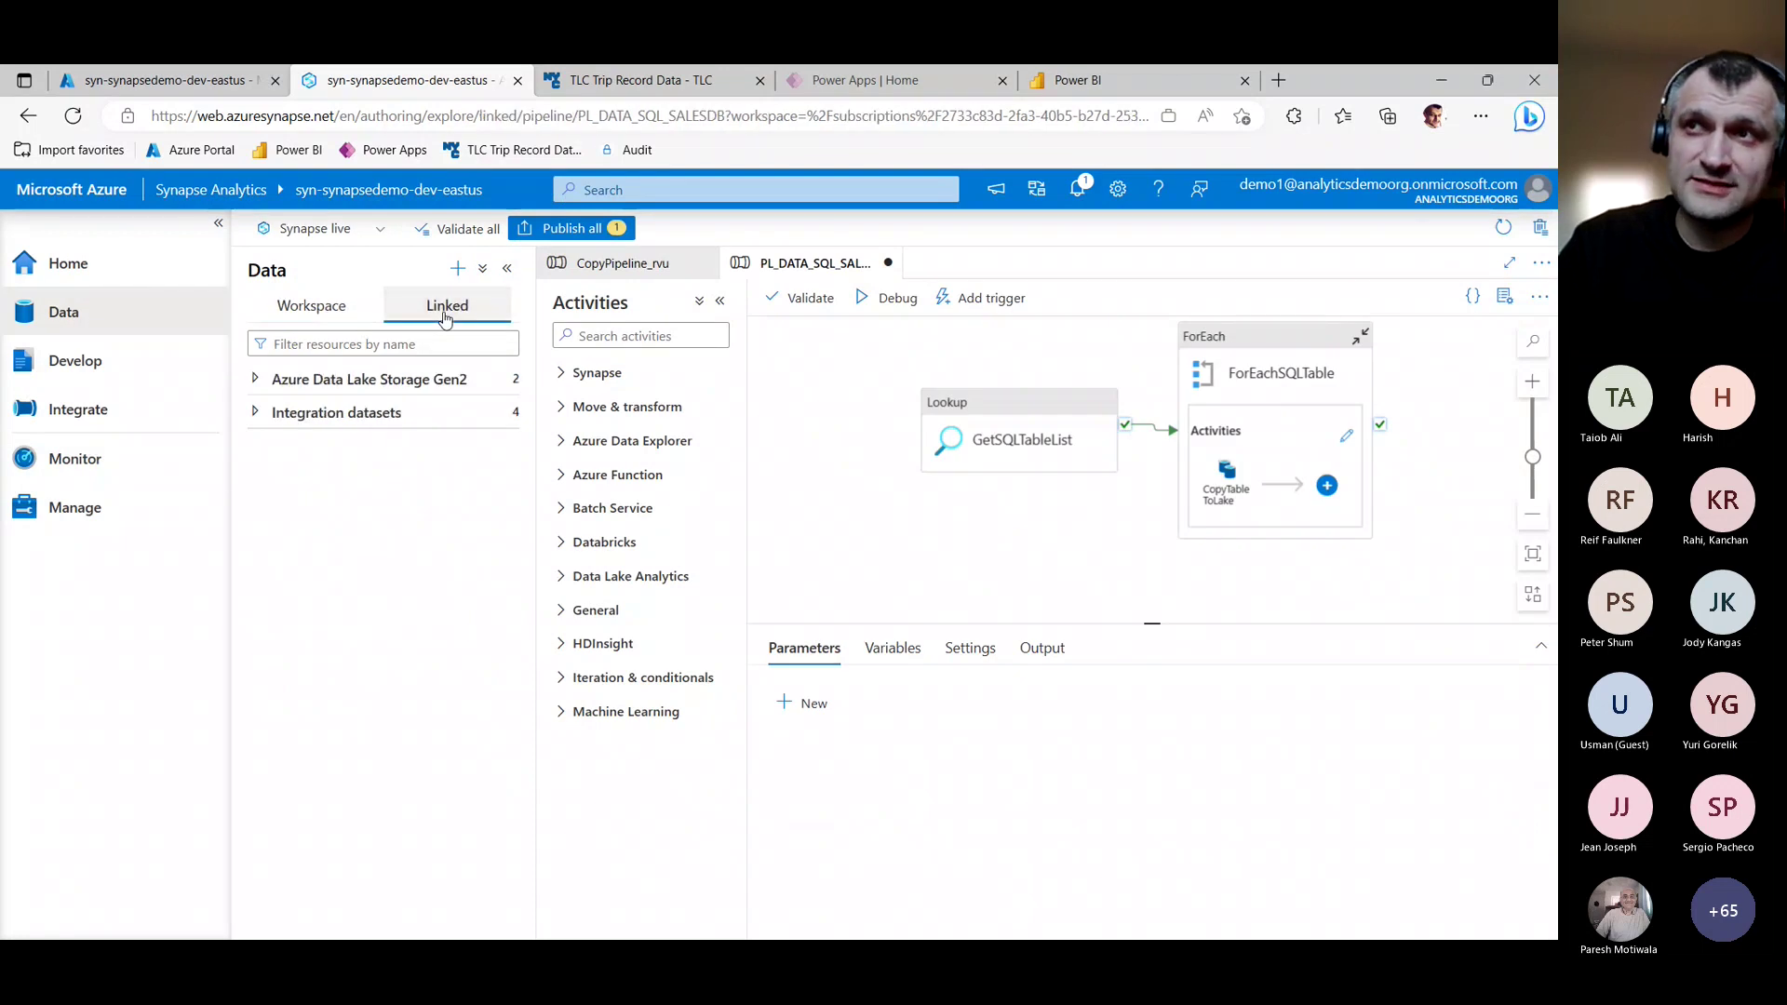
click(270, 379)
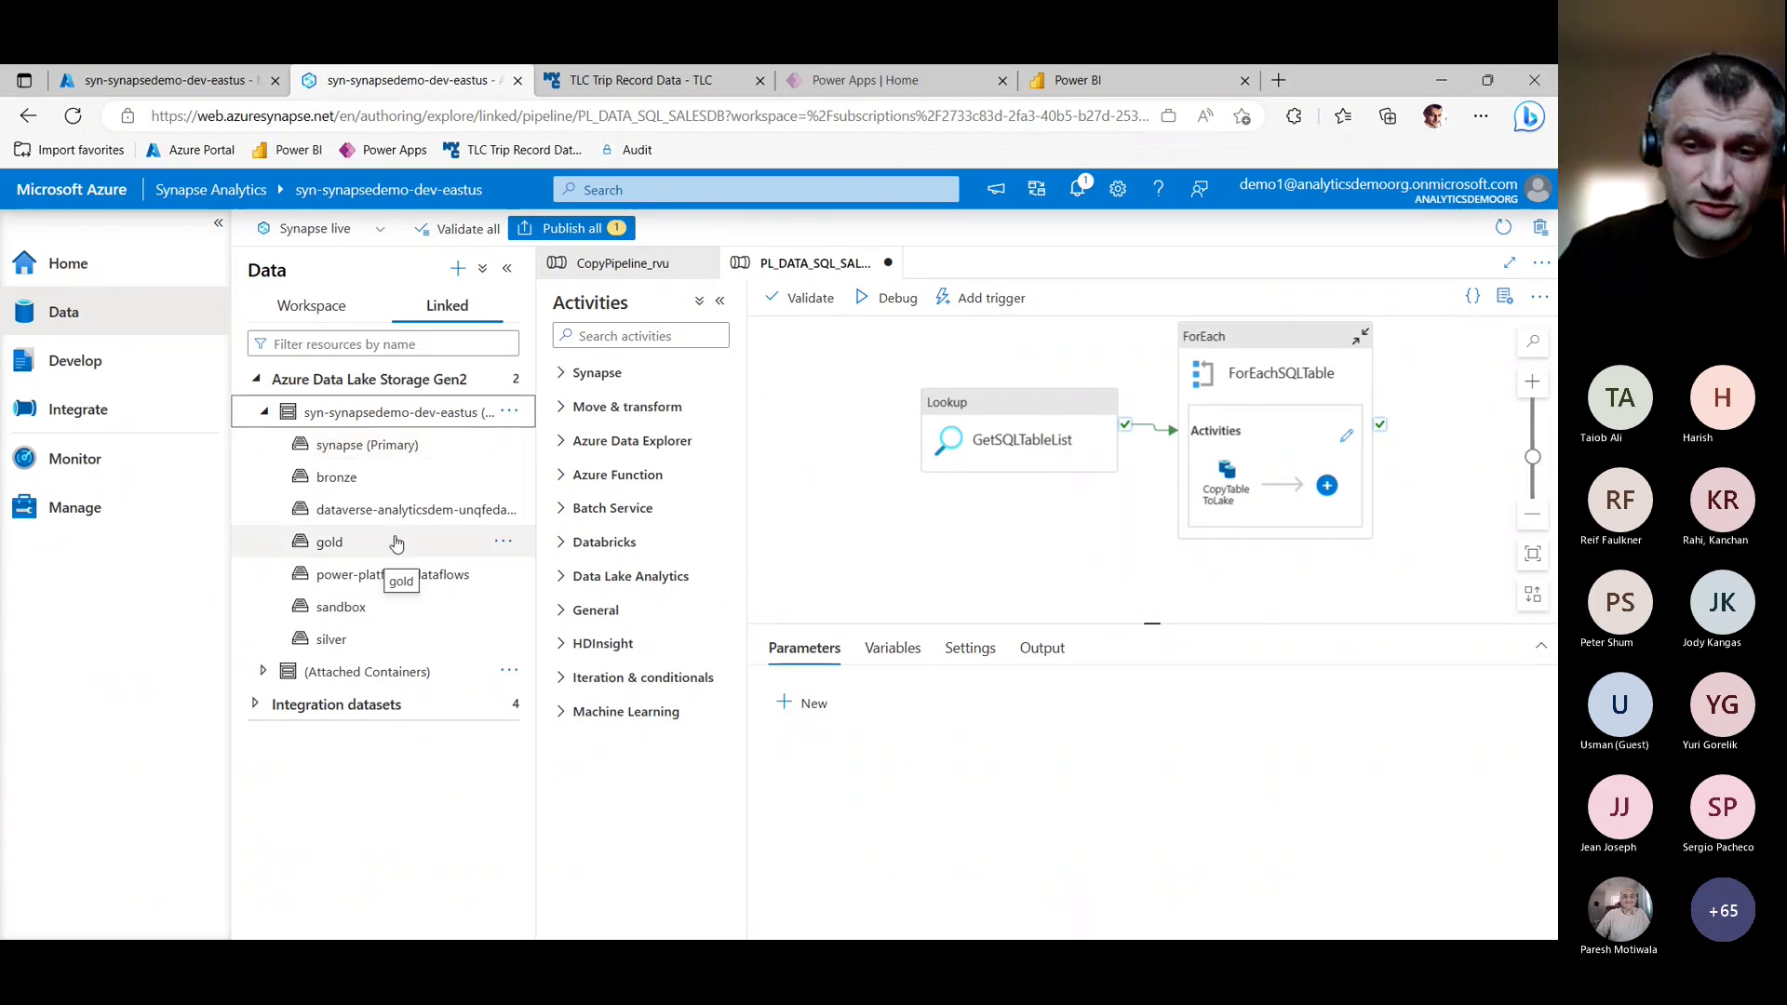
double_click(323, 610)
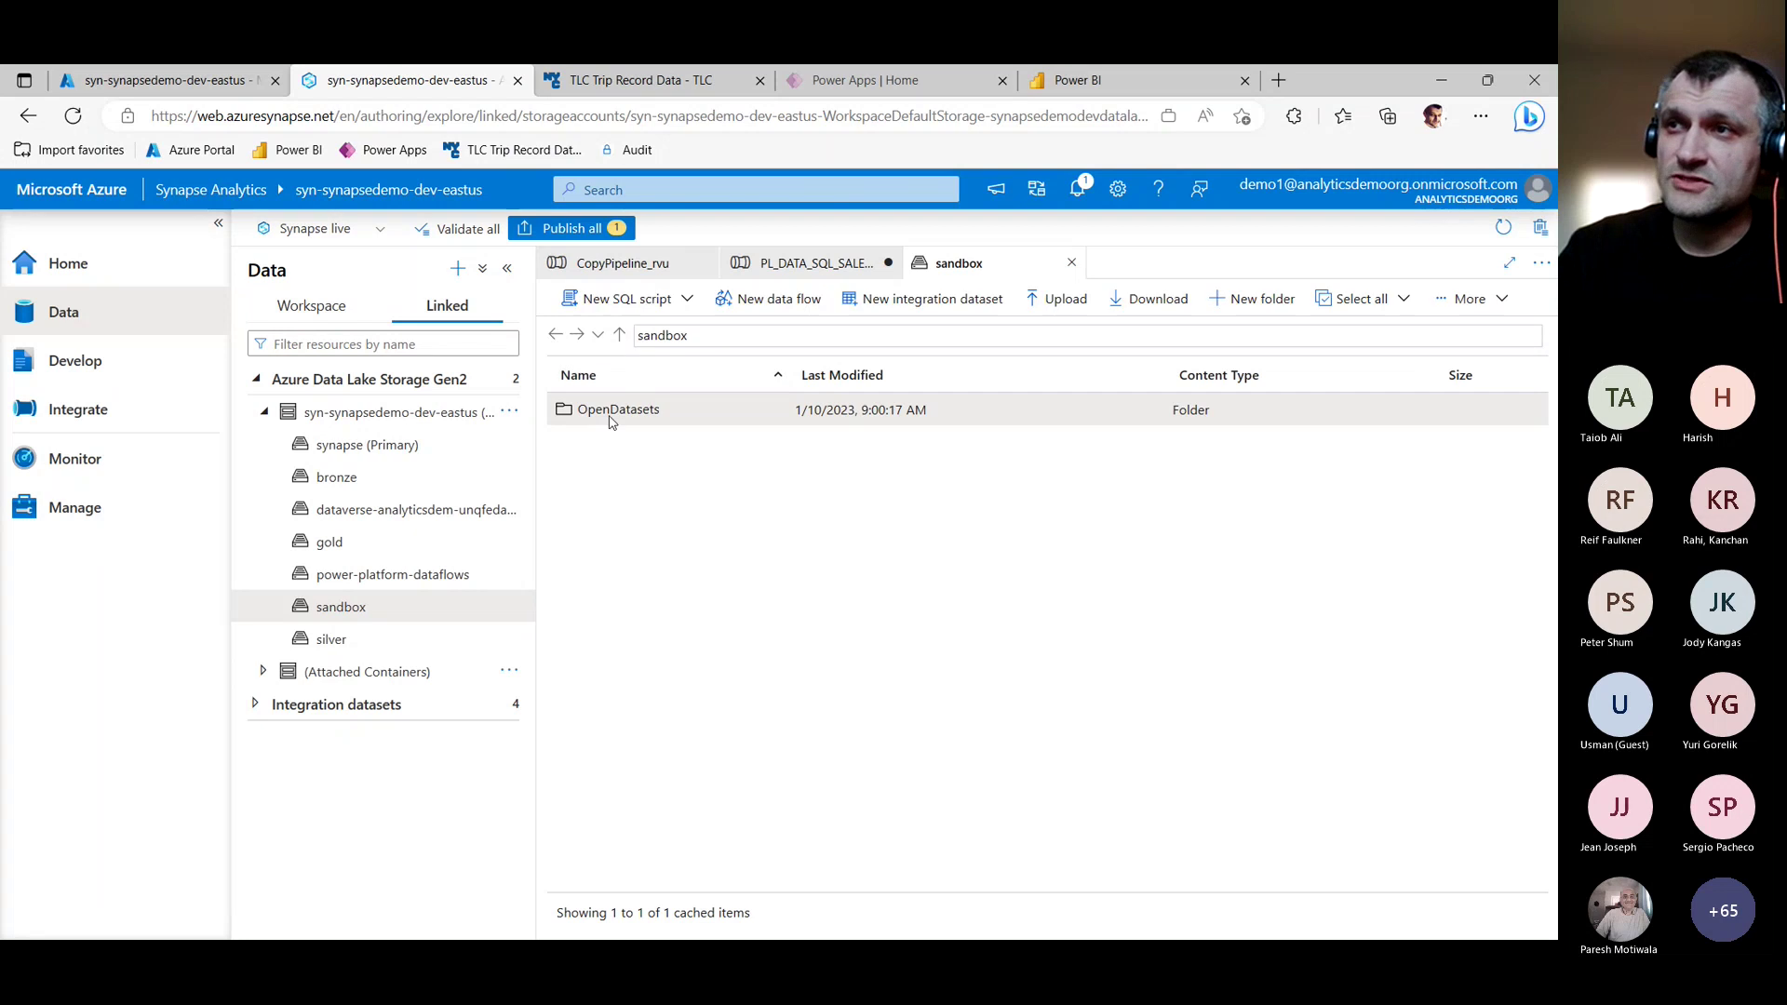
double_click(615, 410)
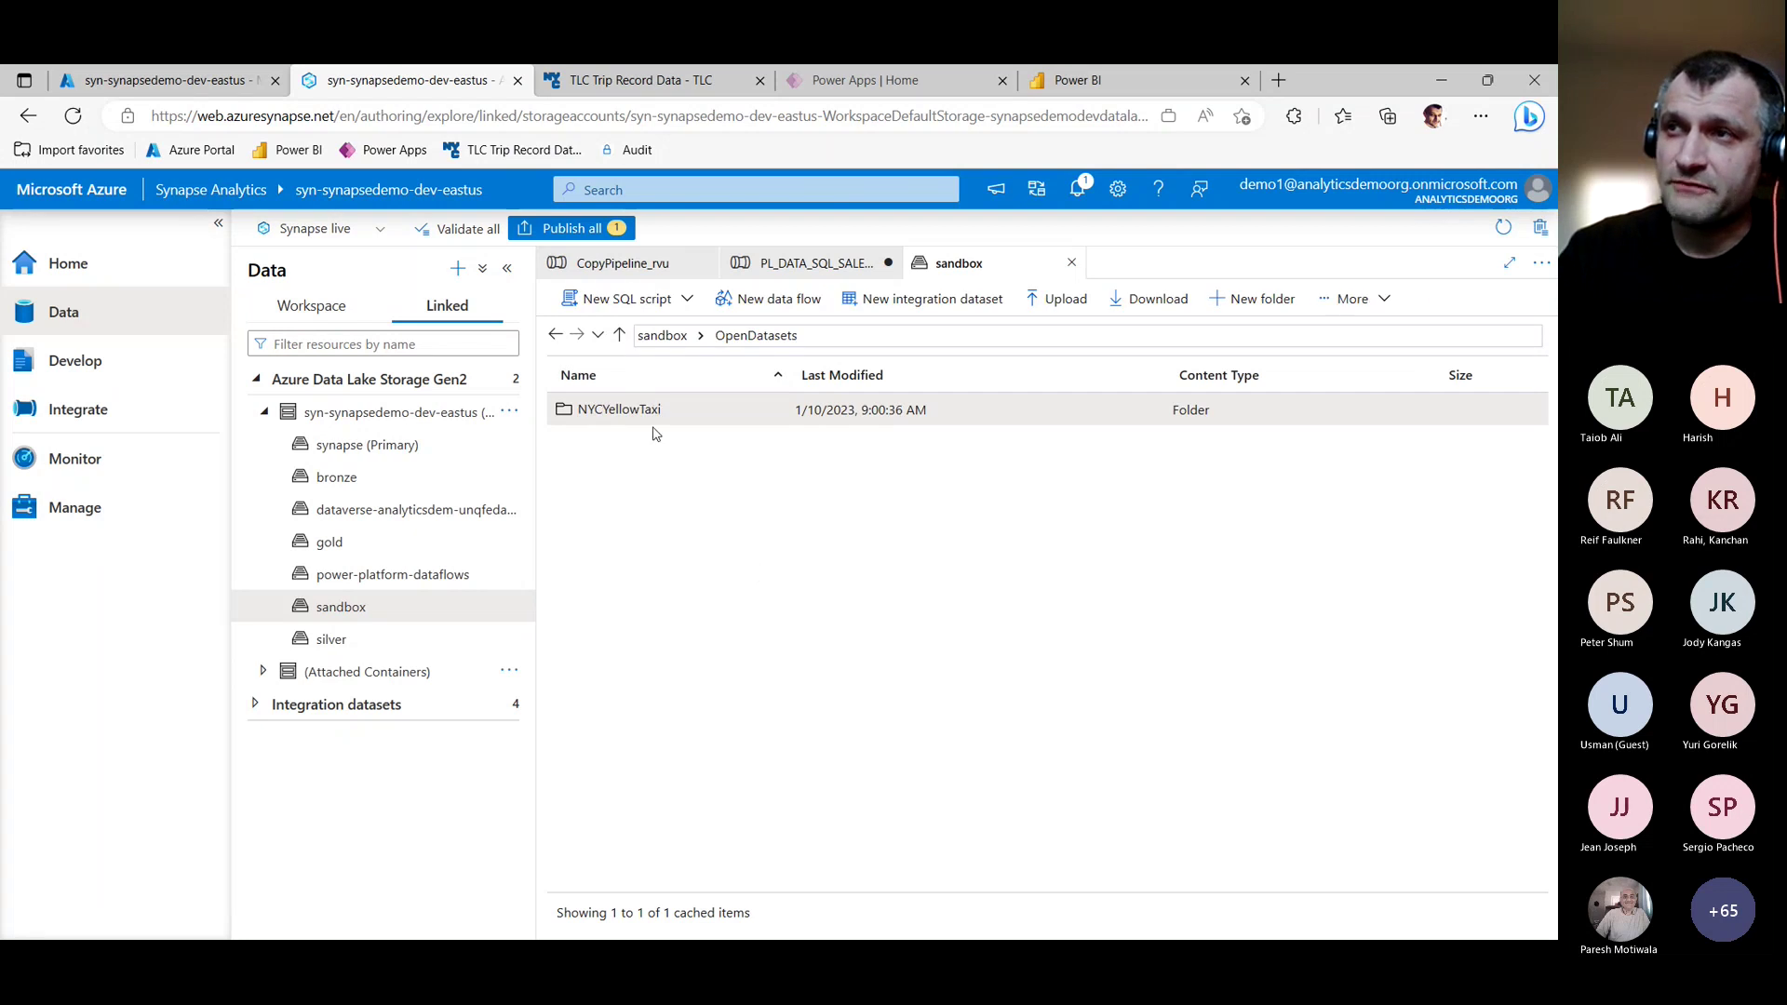
double_click(616, 411)
double_click(622, 412)
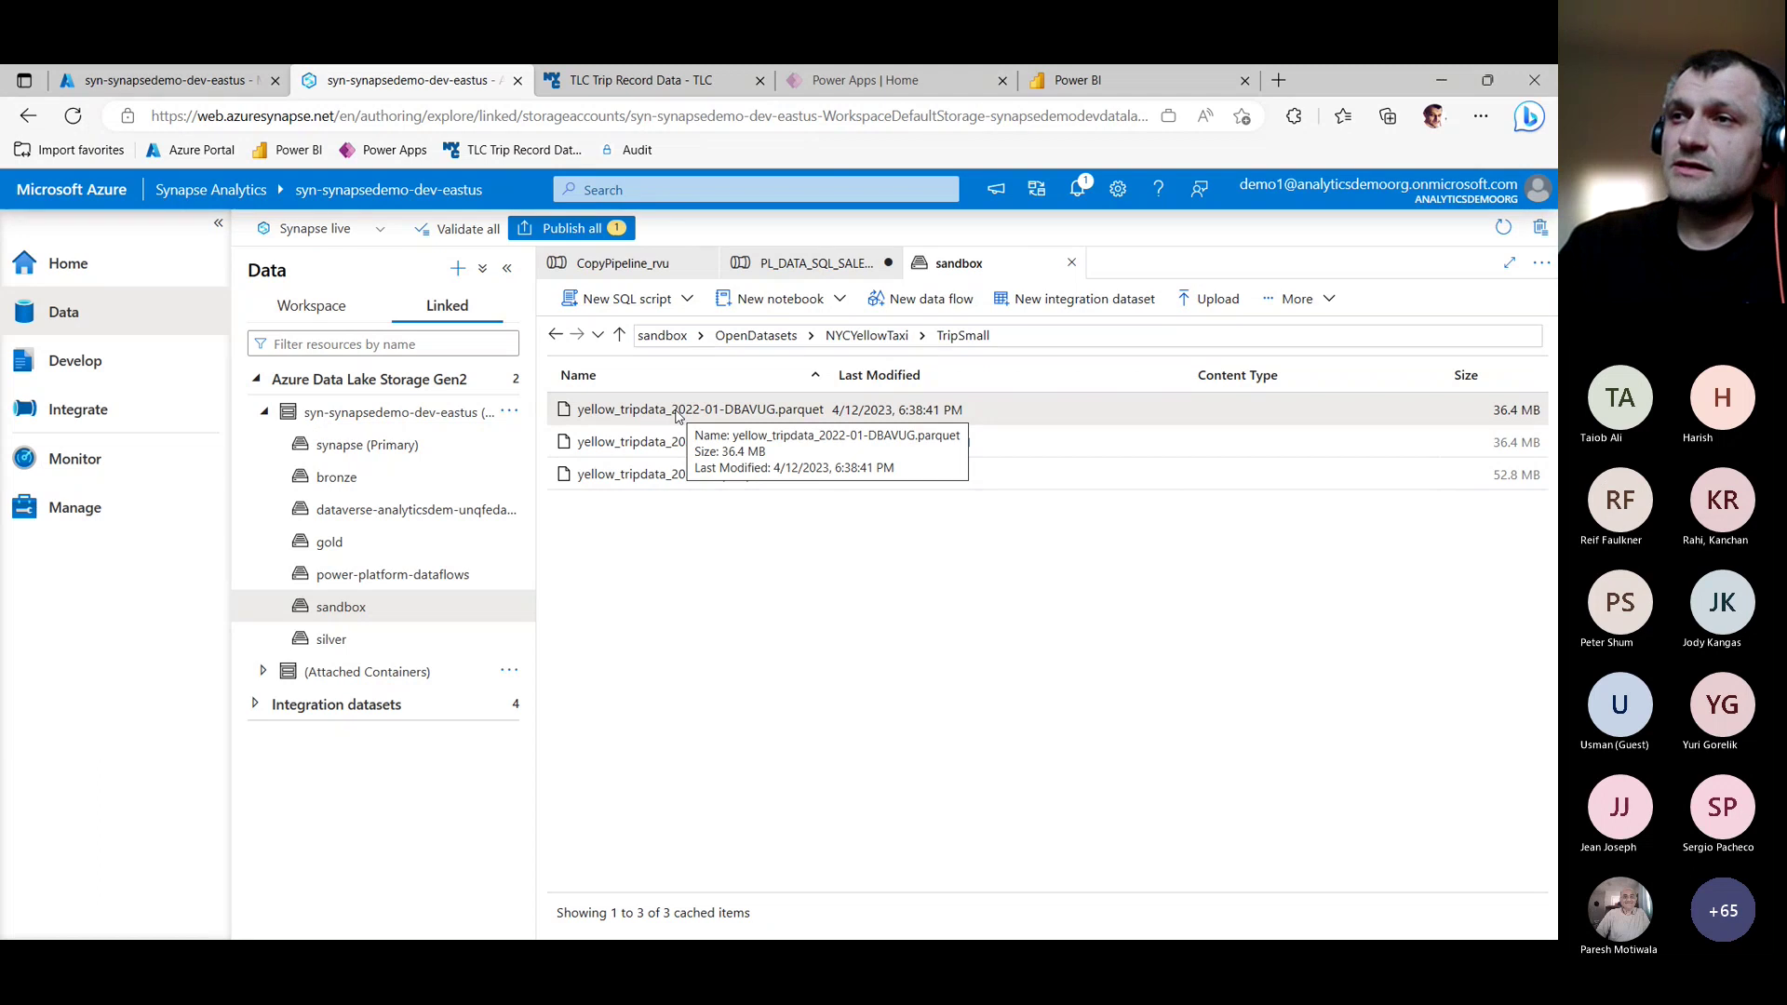
Generate a Select TOP 100 rows SQL script for yellow_tripdata_2022-01-DBAVUG.parquet, run it, and enlarge the results area.
right_click(677, 416)
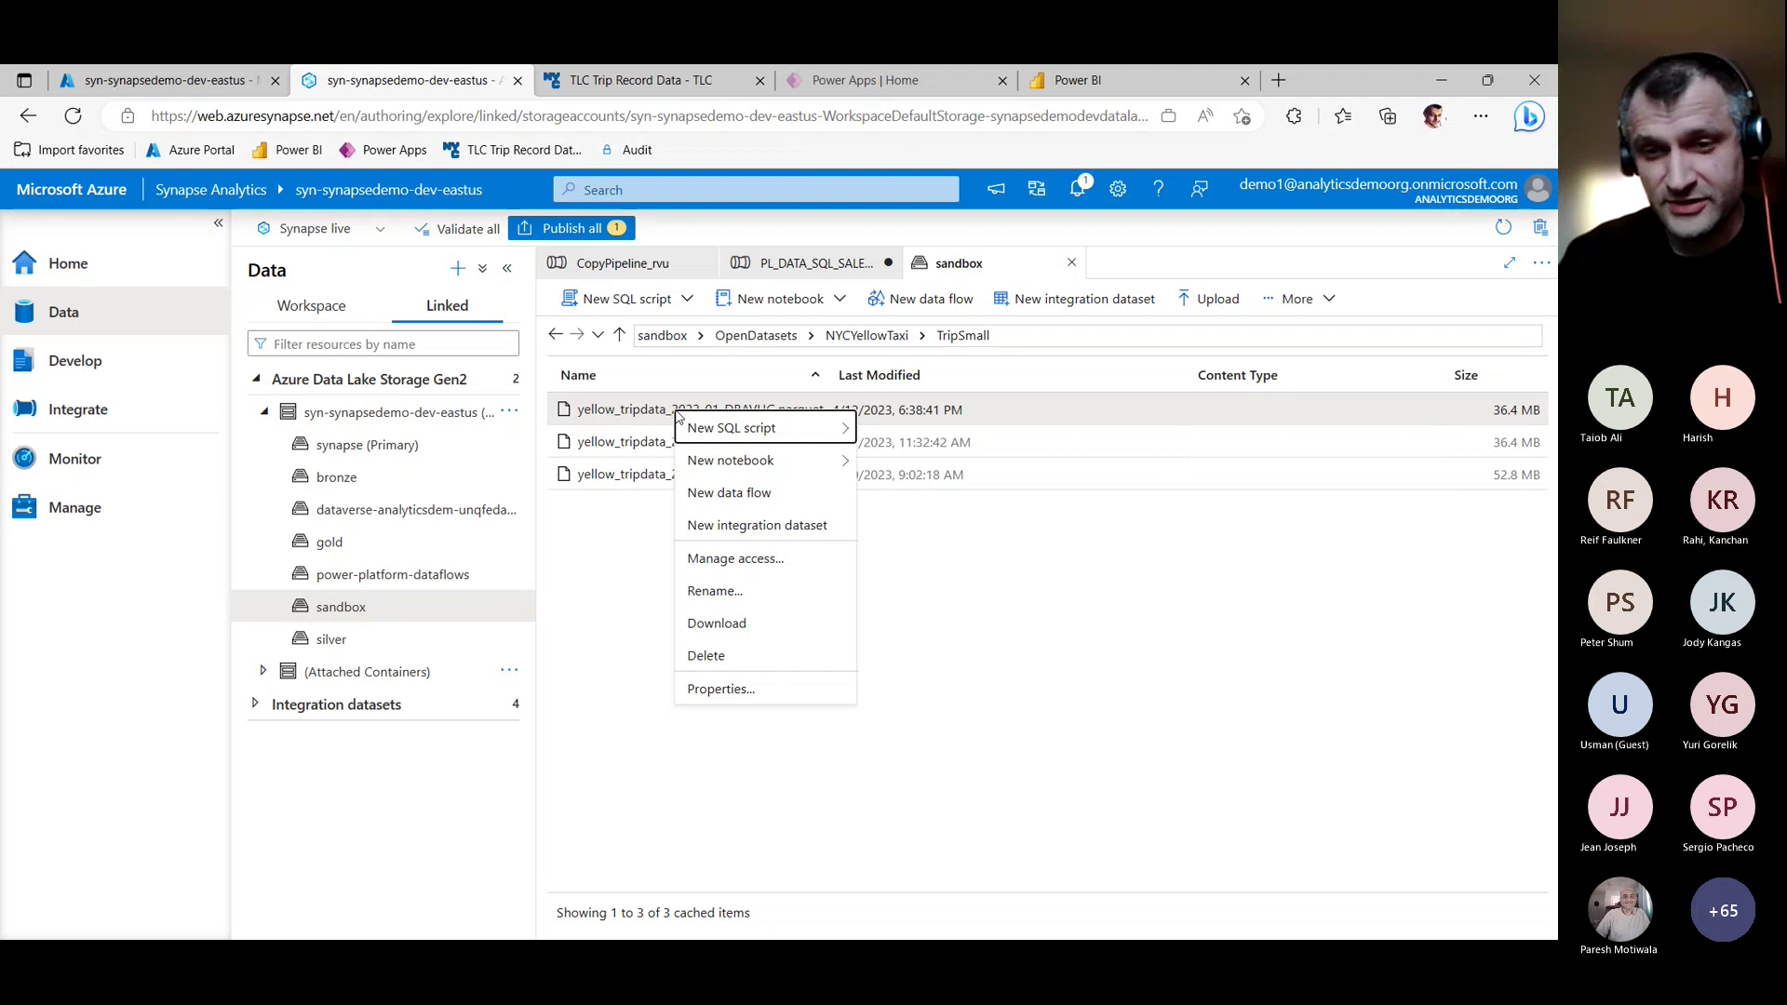
mouse_move(726, 428)
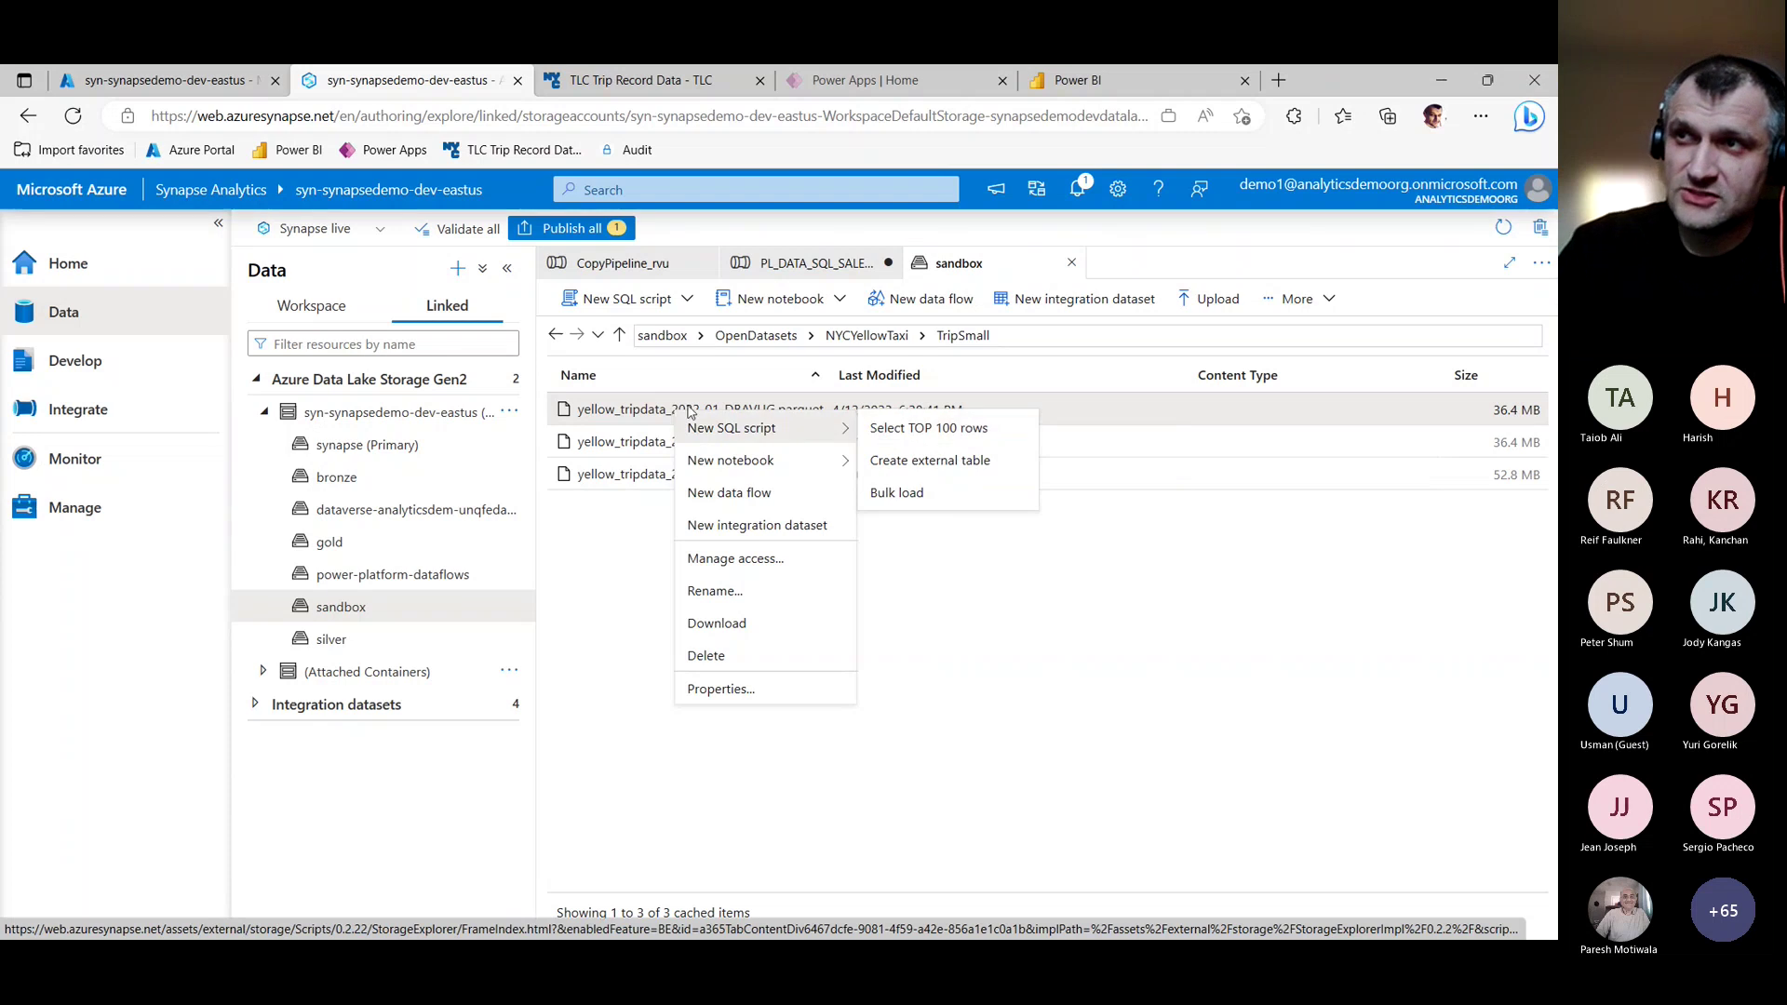
mouse_move(800, 428)
click(902, 428)
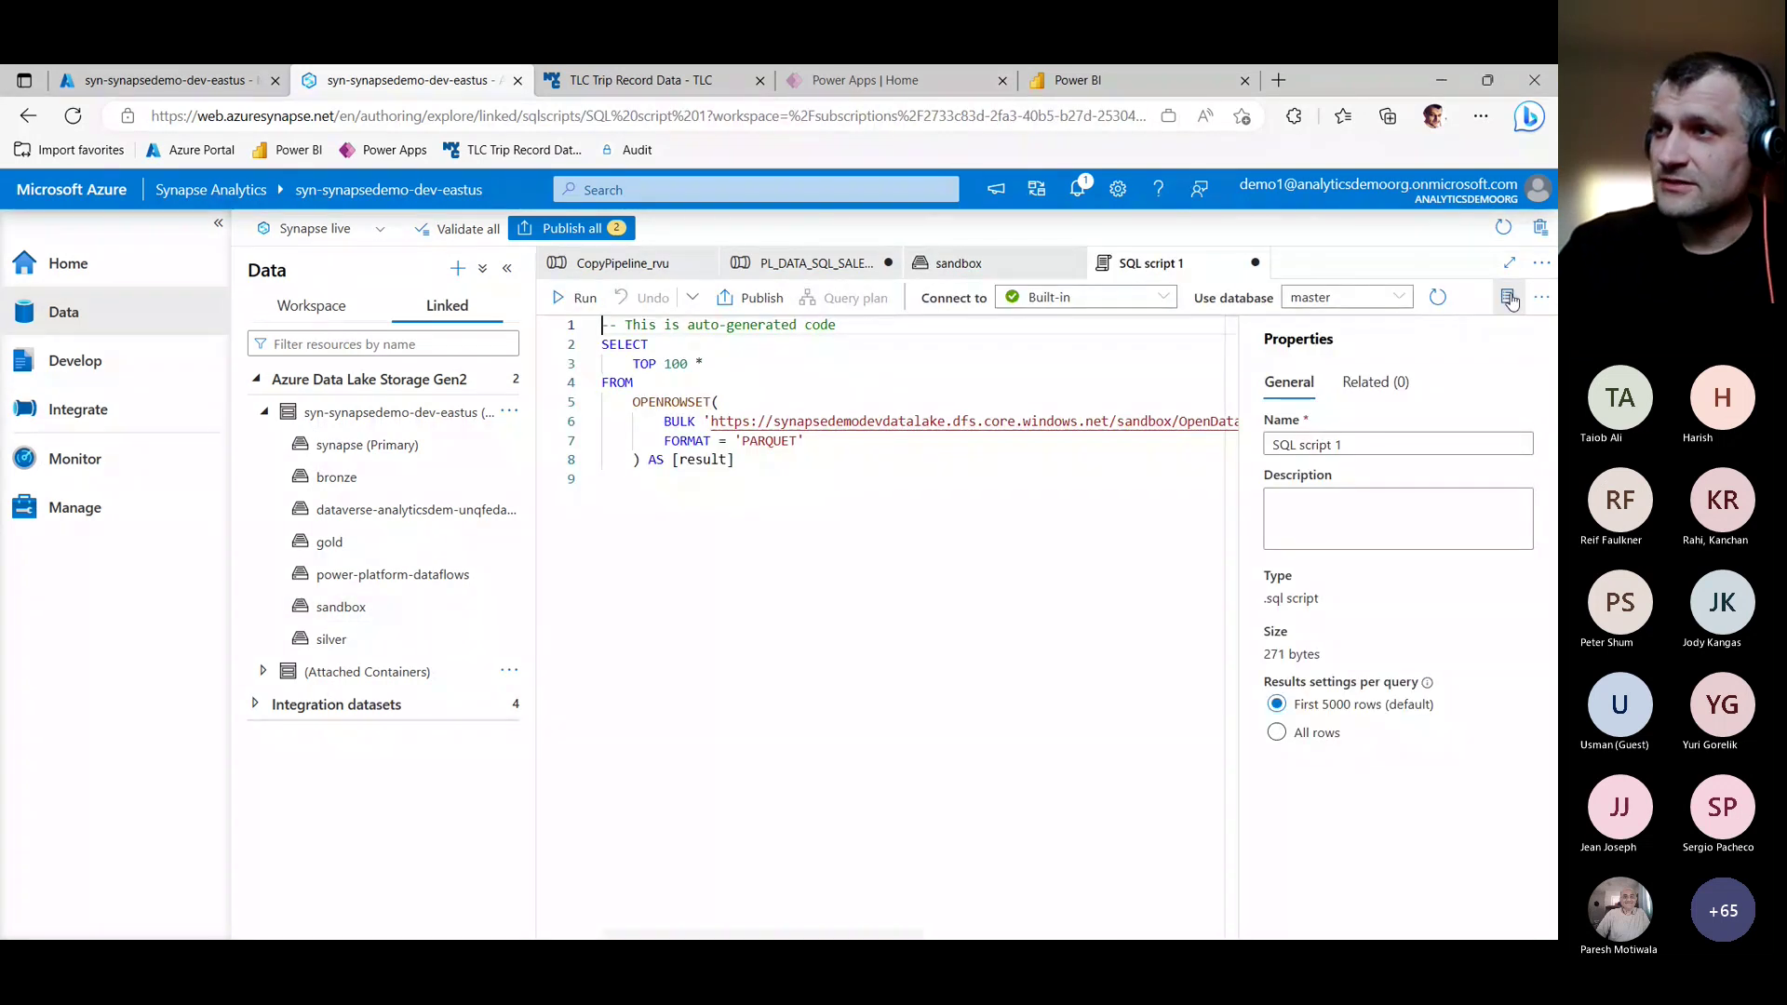
click(599, 296)
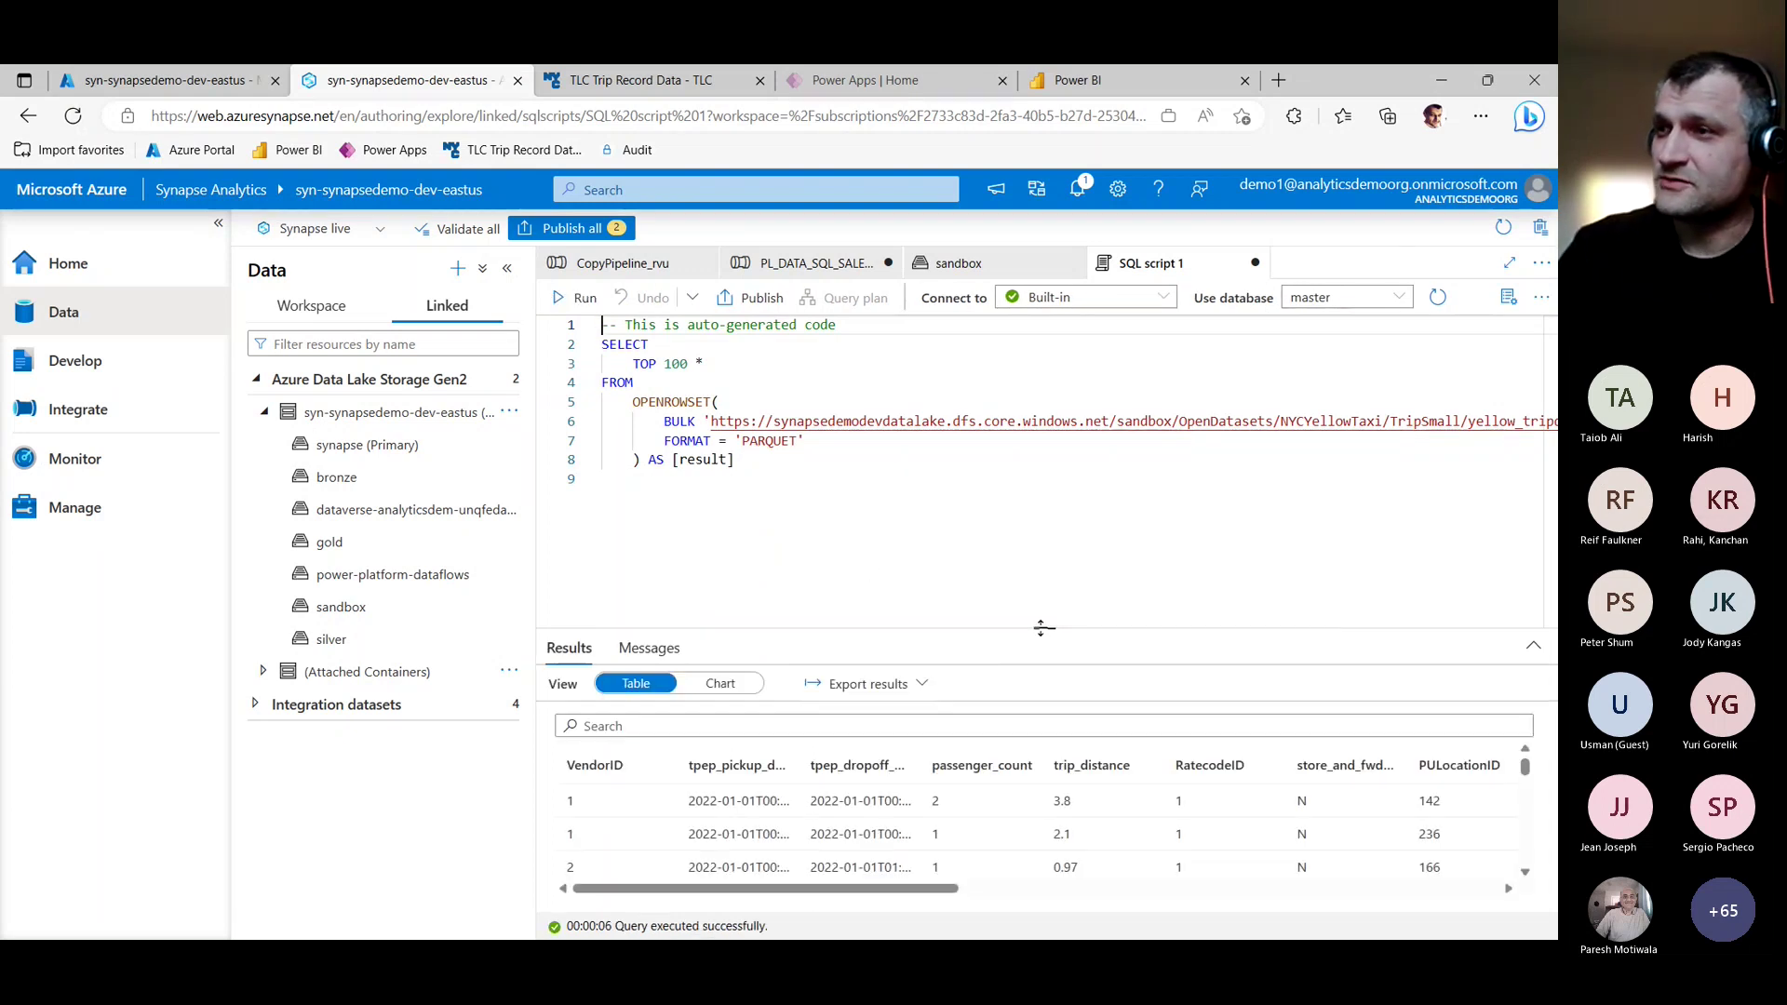
drag(1043, 628, 1033, 507)
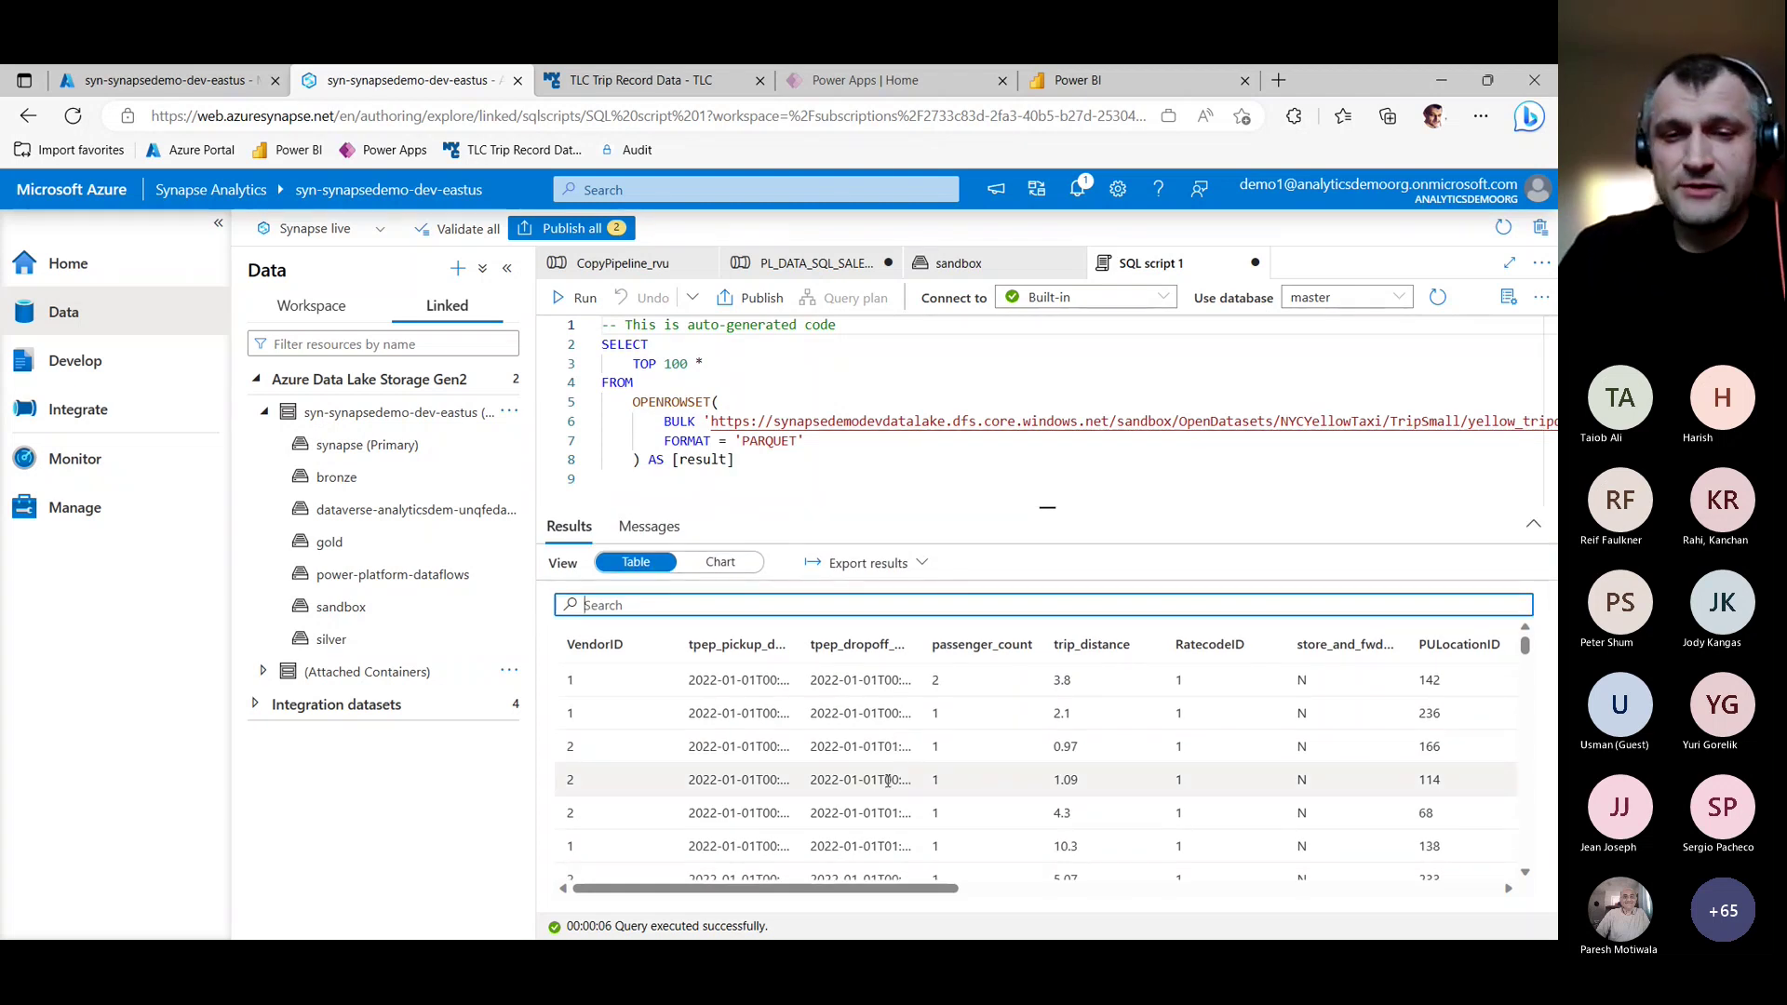
Open the 00 Query File Formats SQL script in the Develop hub with the navigation collapsed and examine the Parquet query's wildcard path.
click(503, 270)
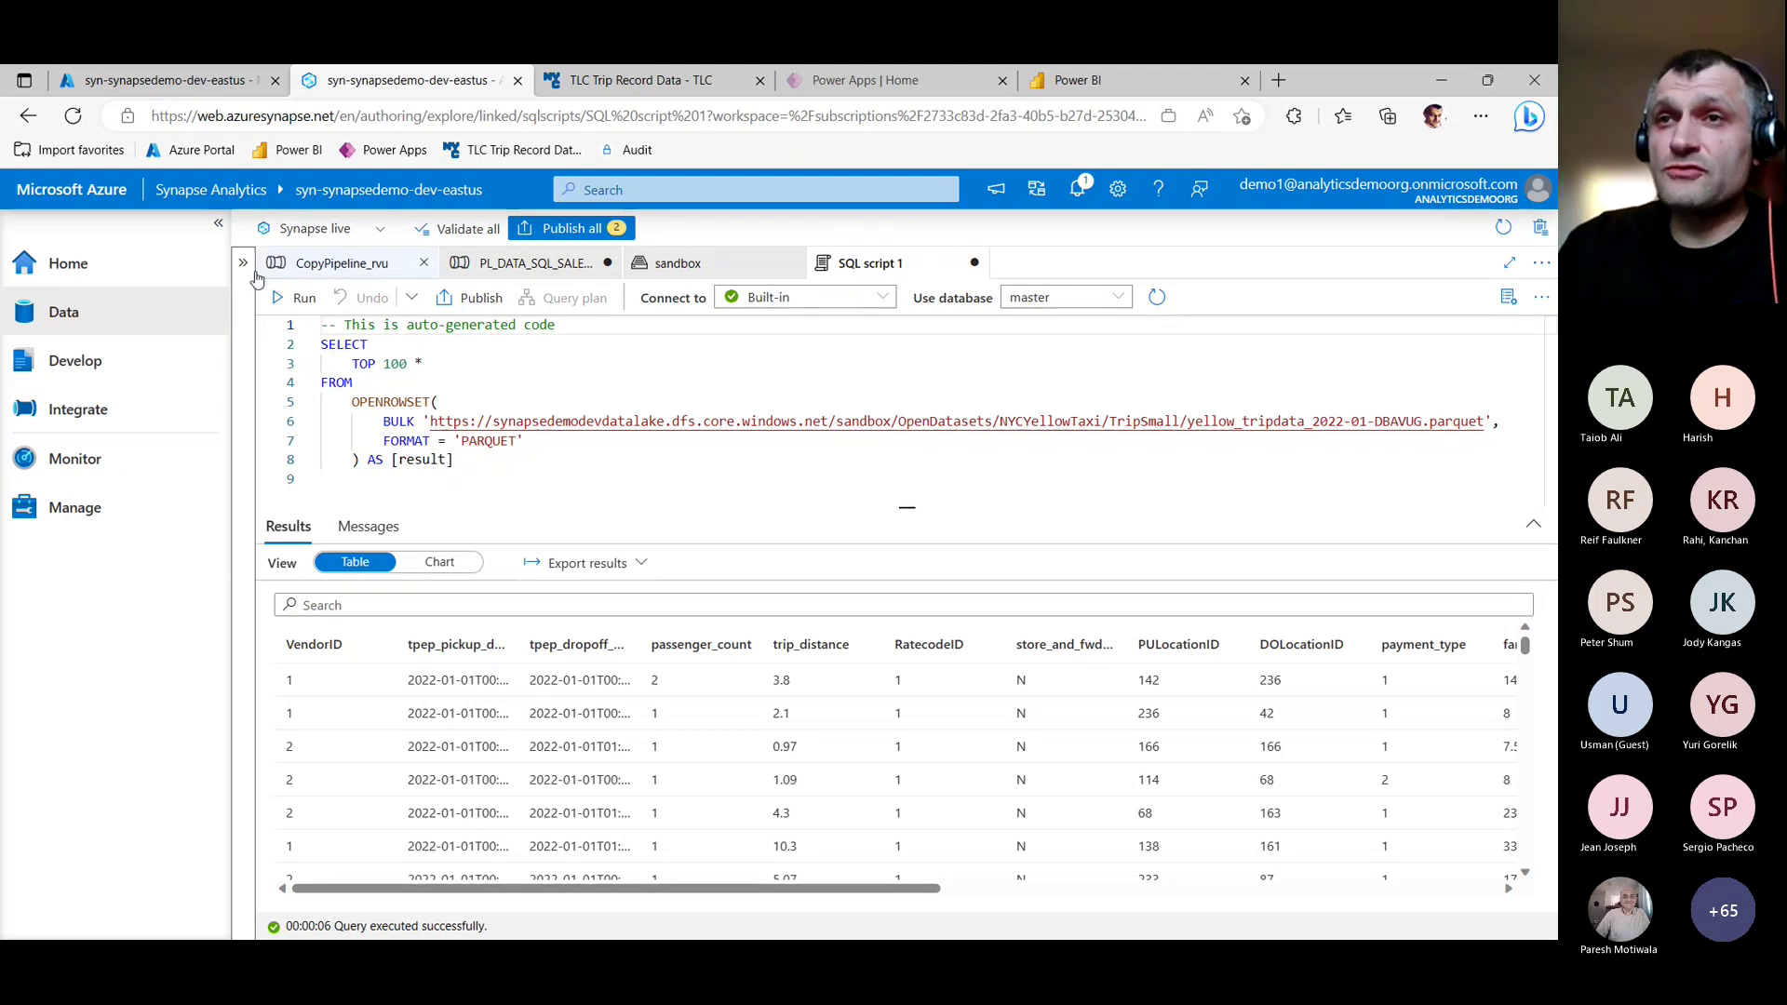
click(65, 369)
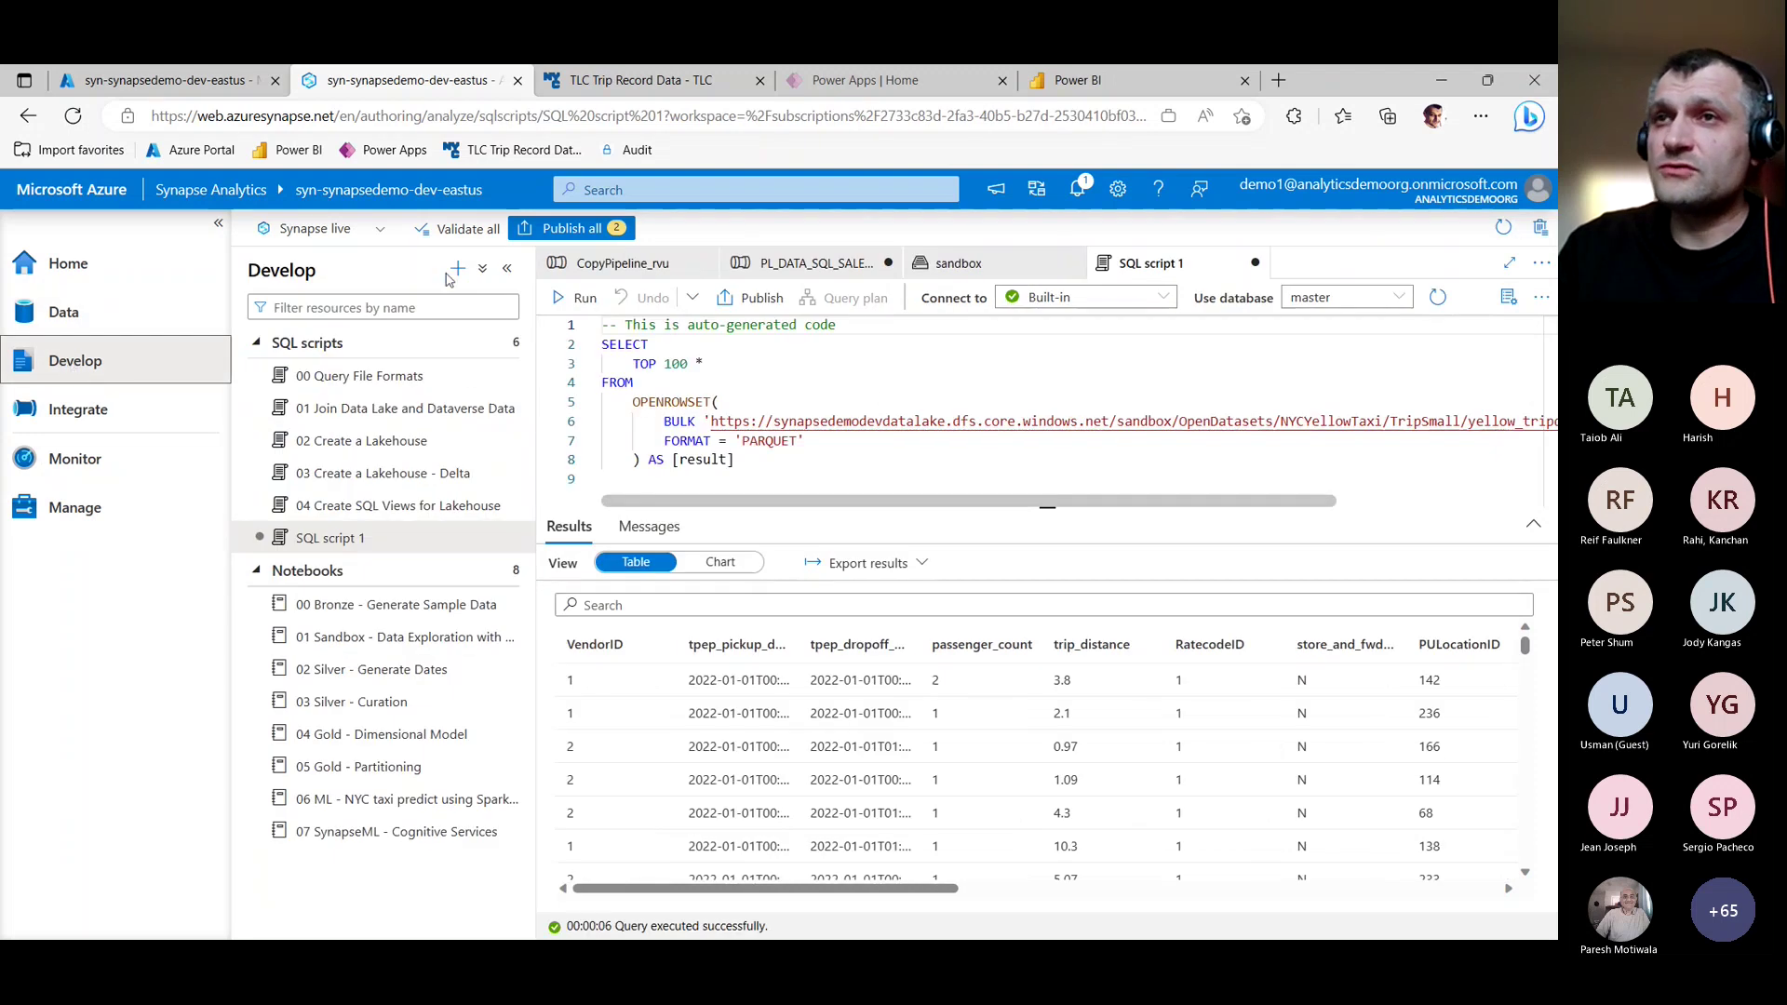
click(217, 229)
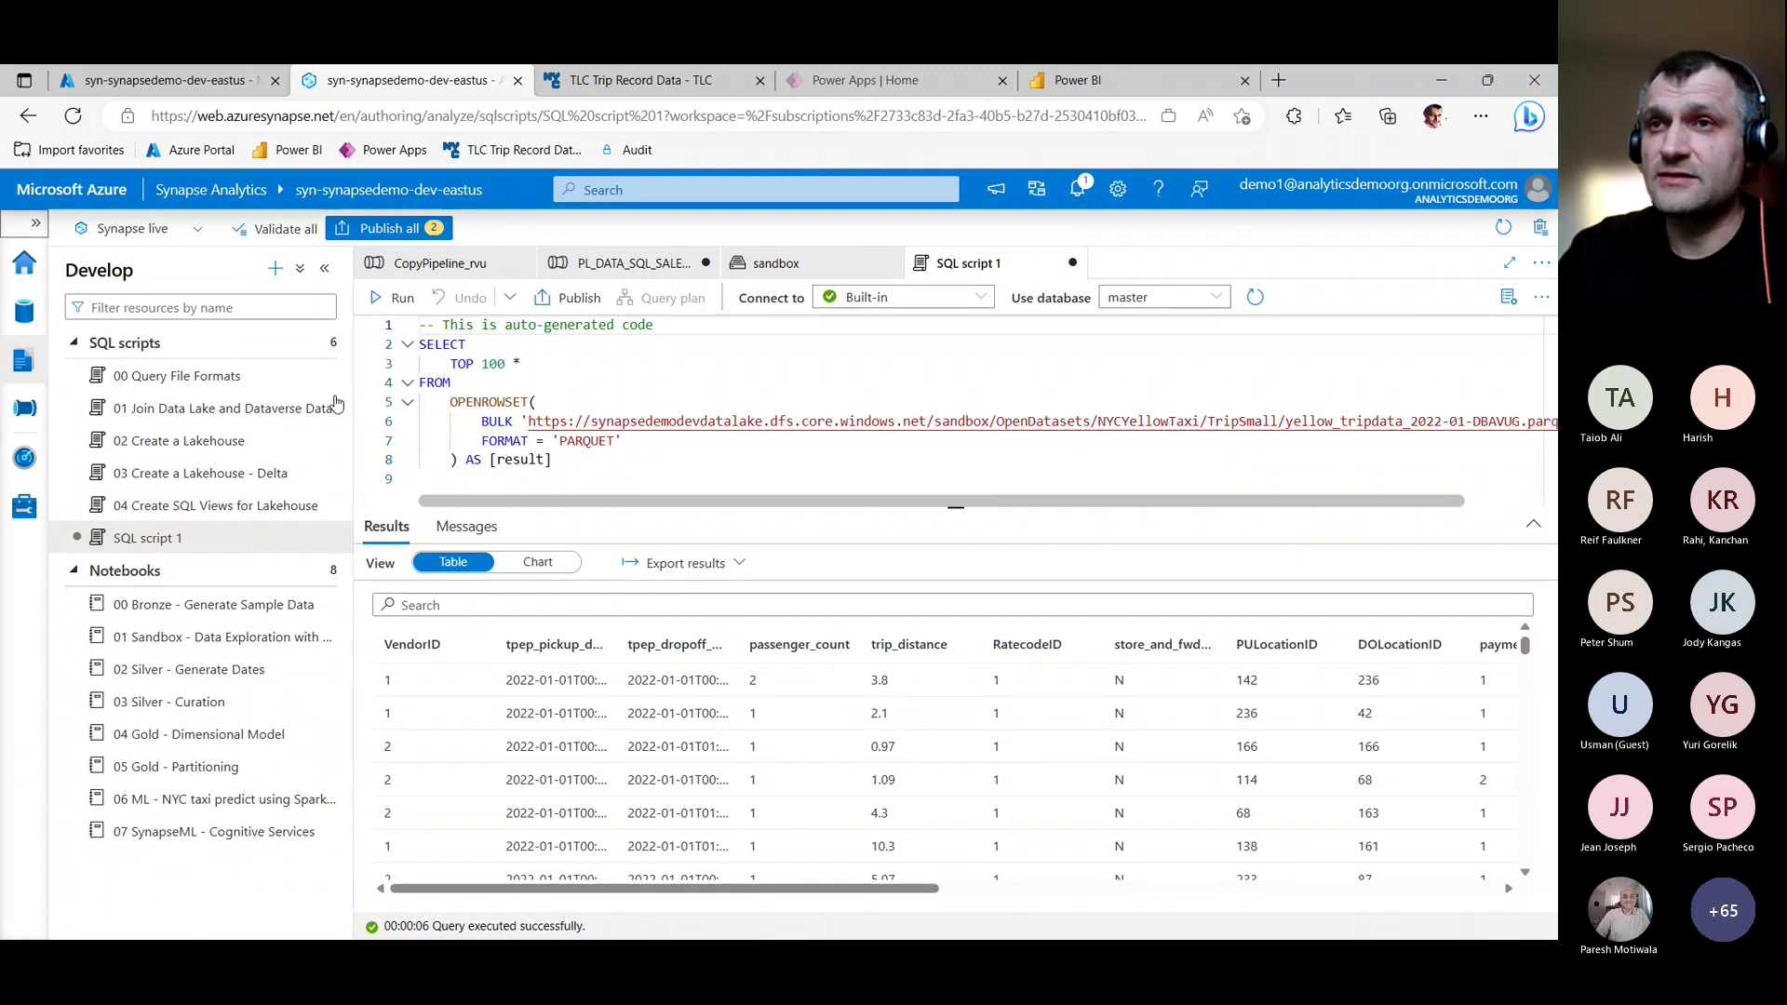
click(177, 376)
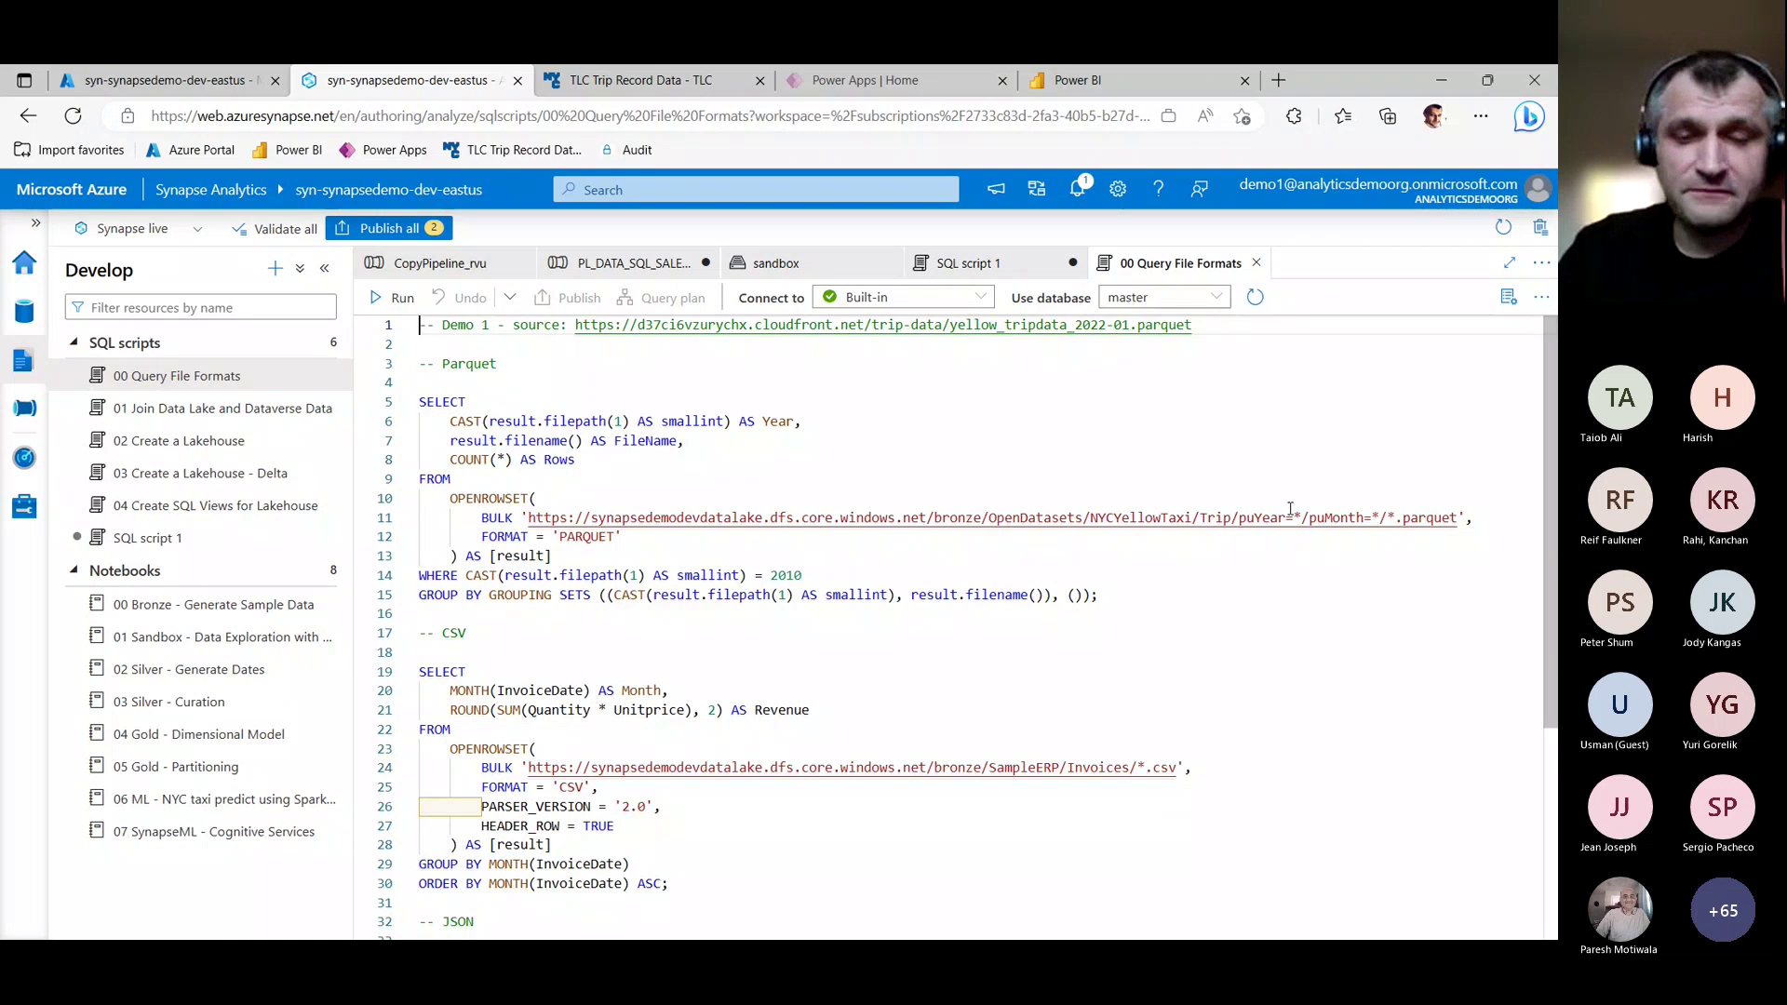
drag(1278, 500, 1475, 538)
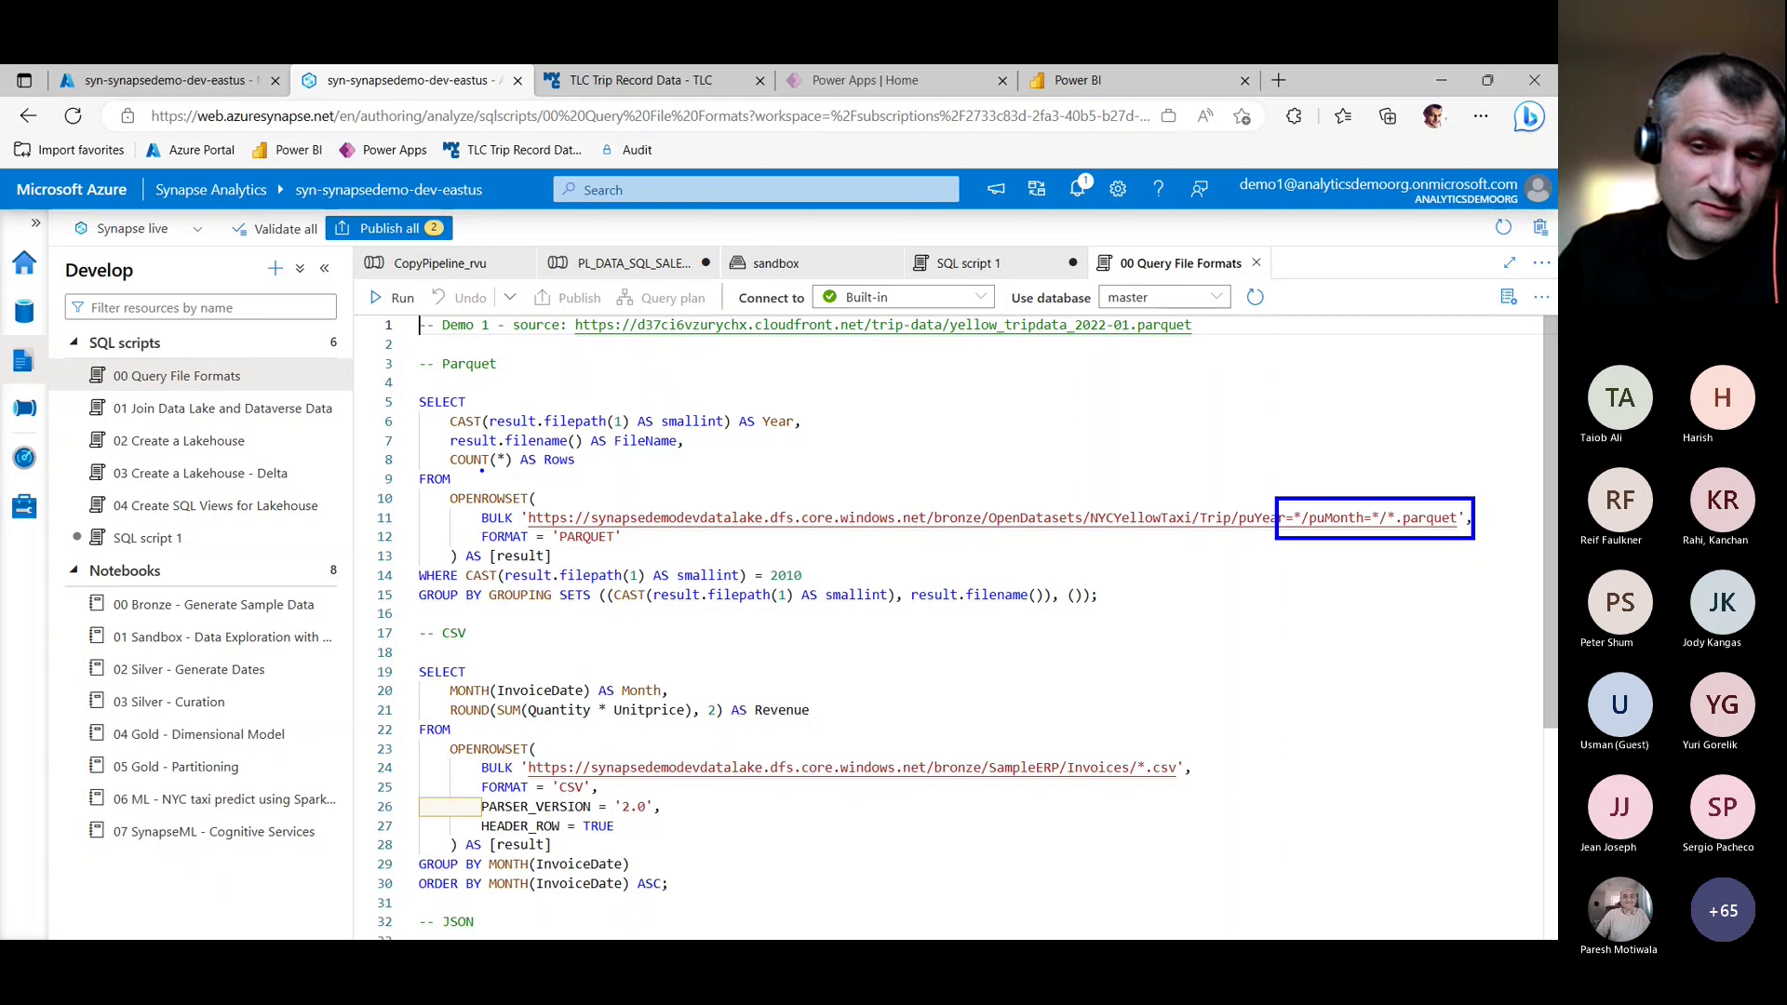
key(Escape)
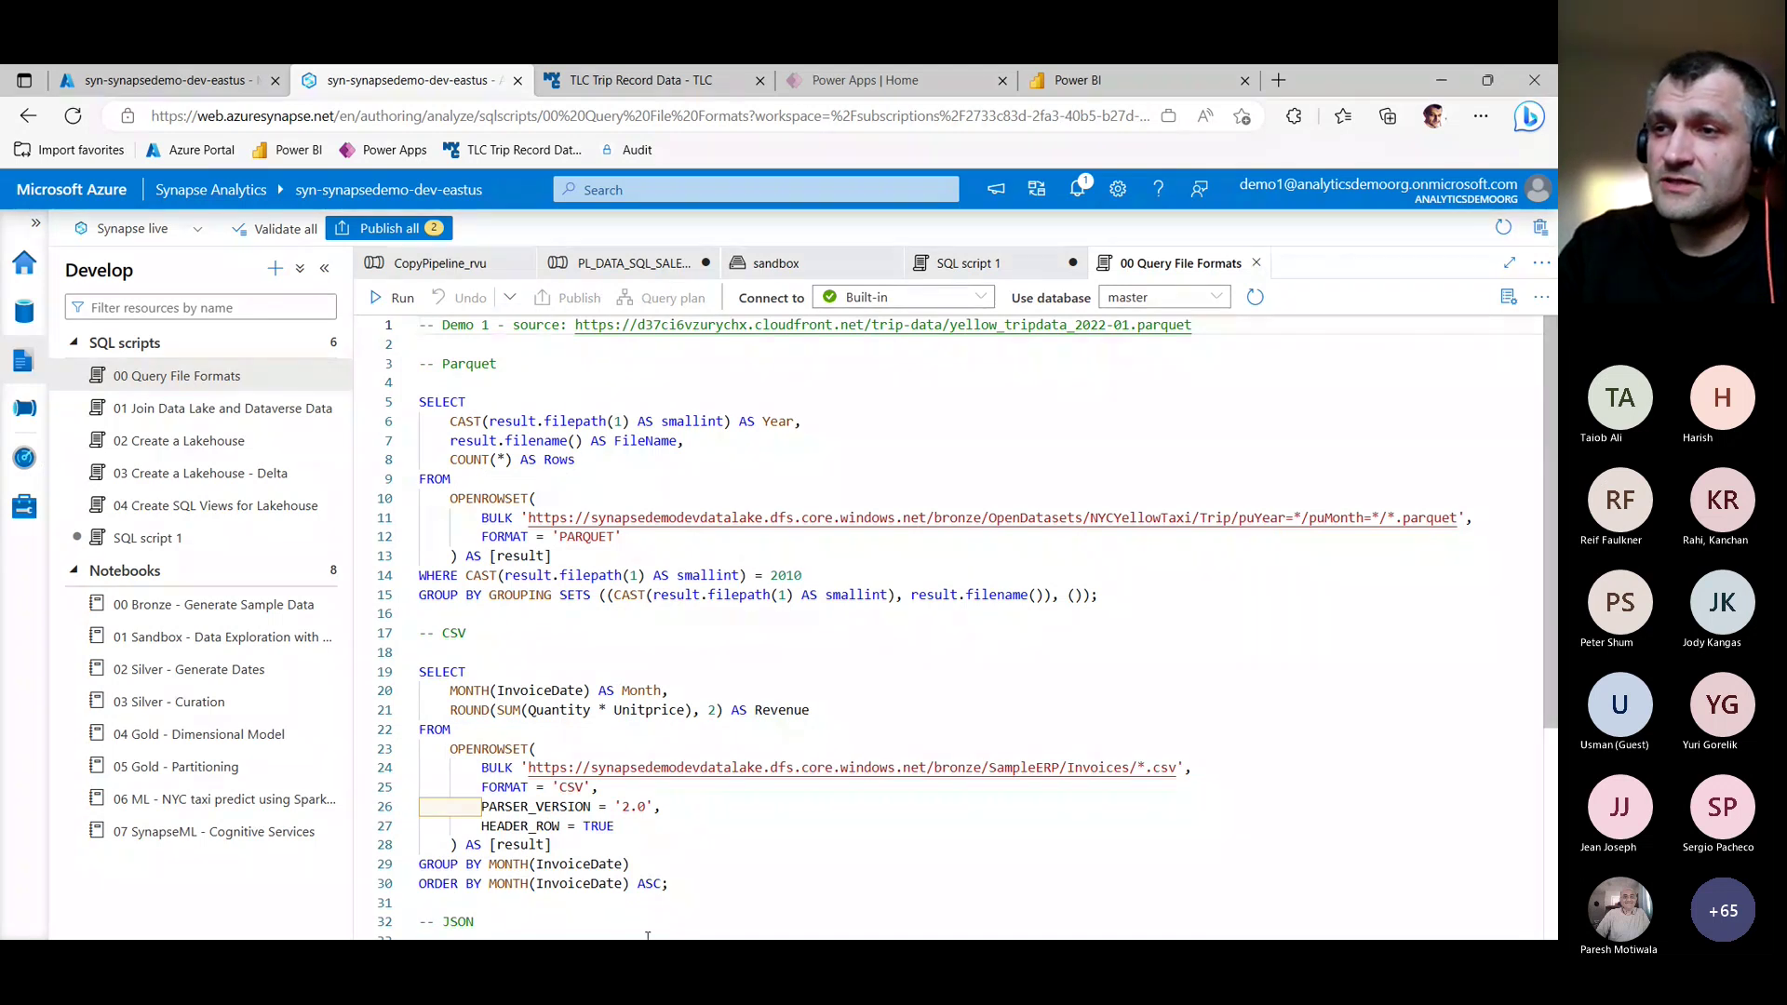
Run only the CSV query that sums invoice revenue by month in the 00 Query File Formats script.
drag(678, 889, 416, 672)
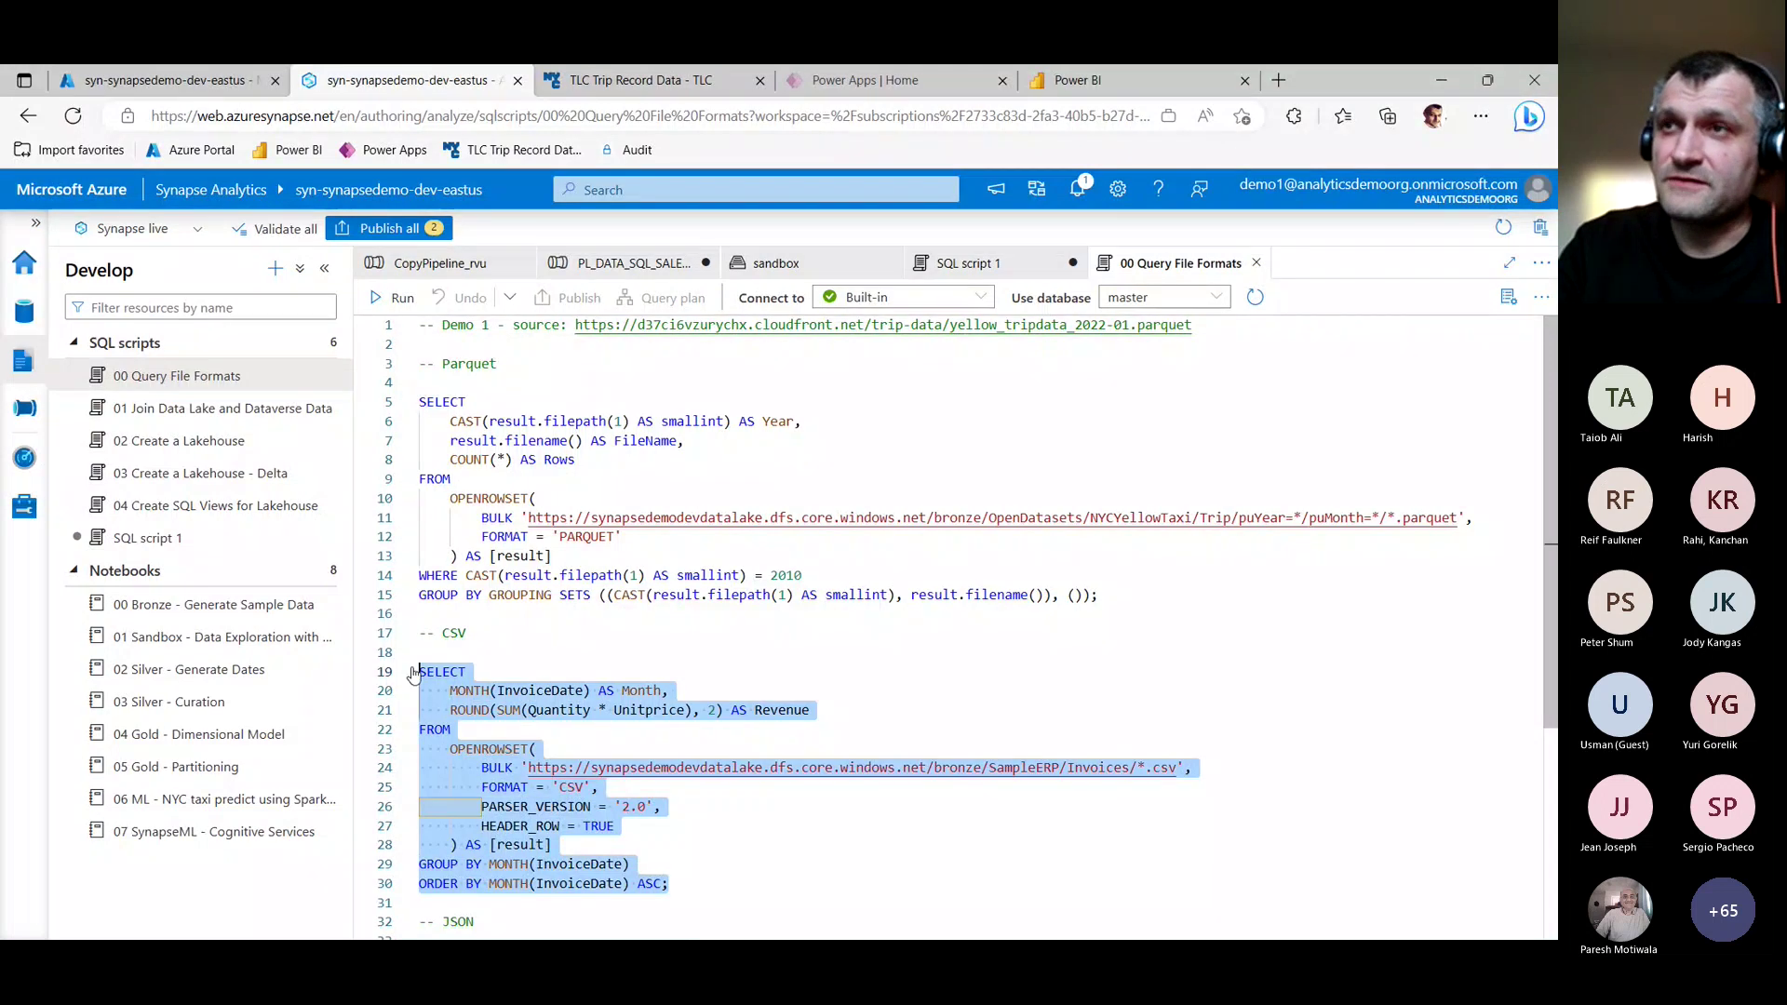
click(397, 298)
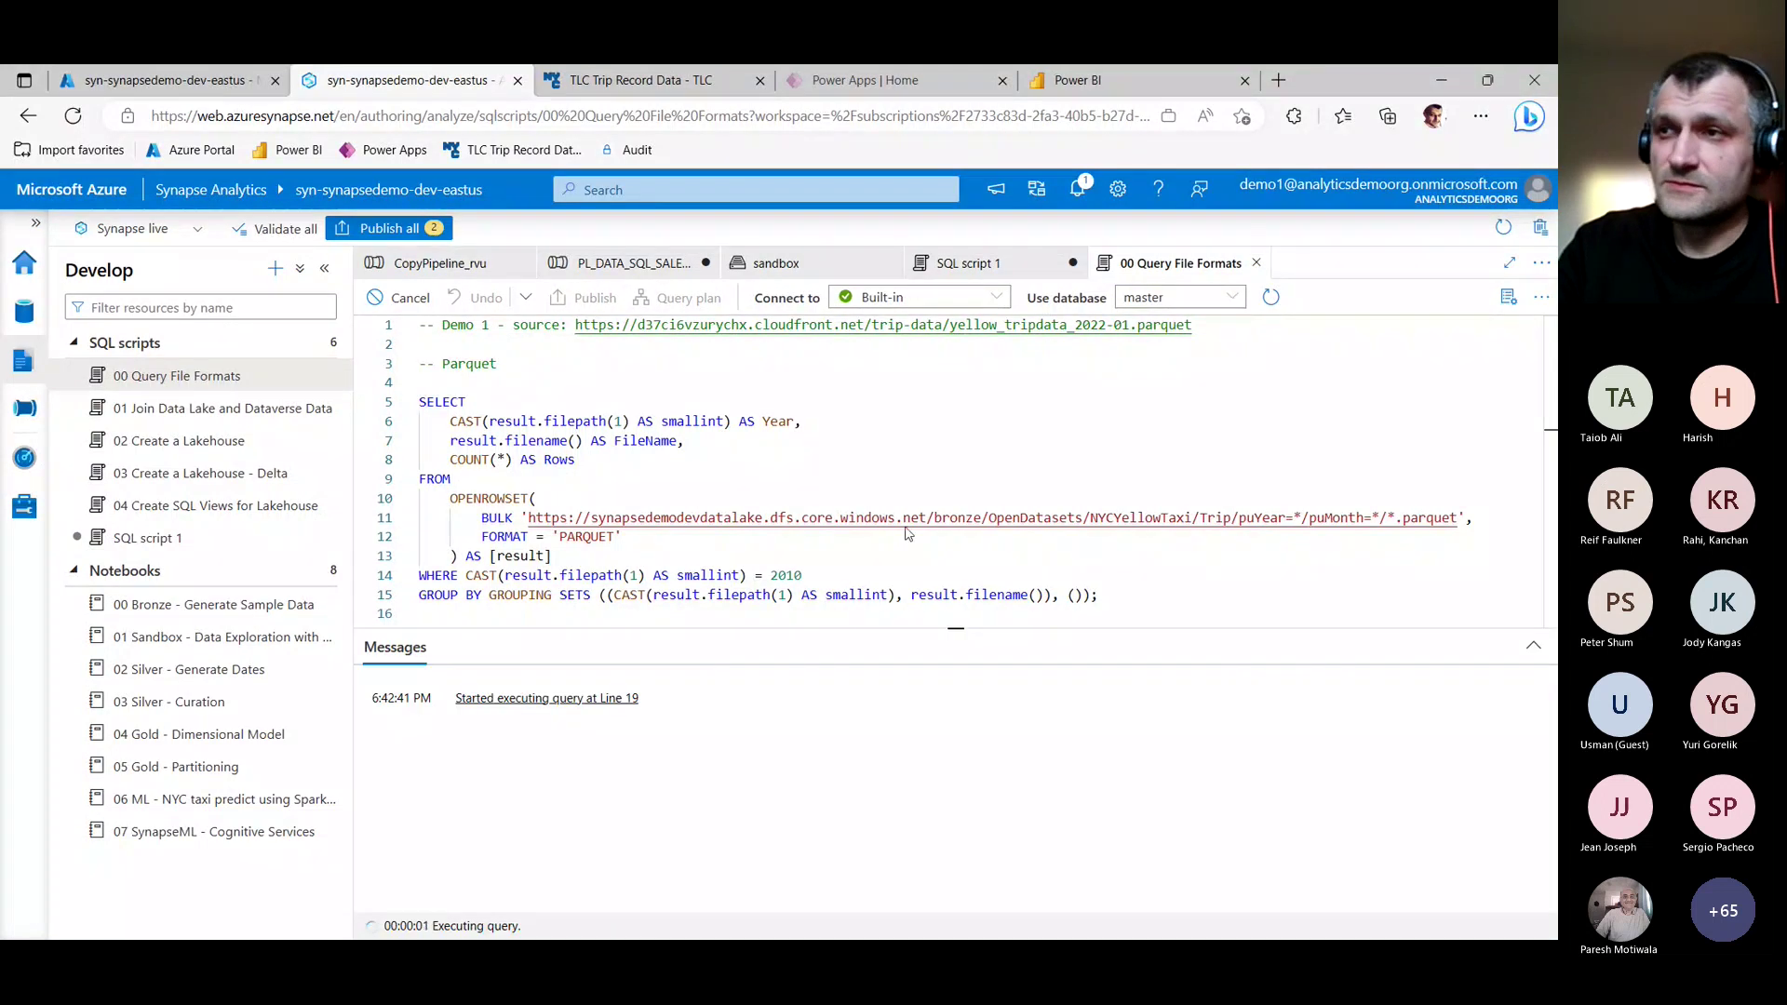
scroll(908, 497, down, 2)
scroll(906, 496, down, 5)
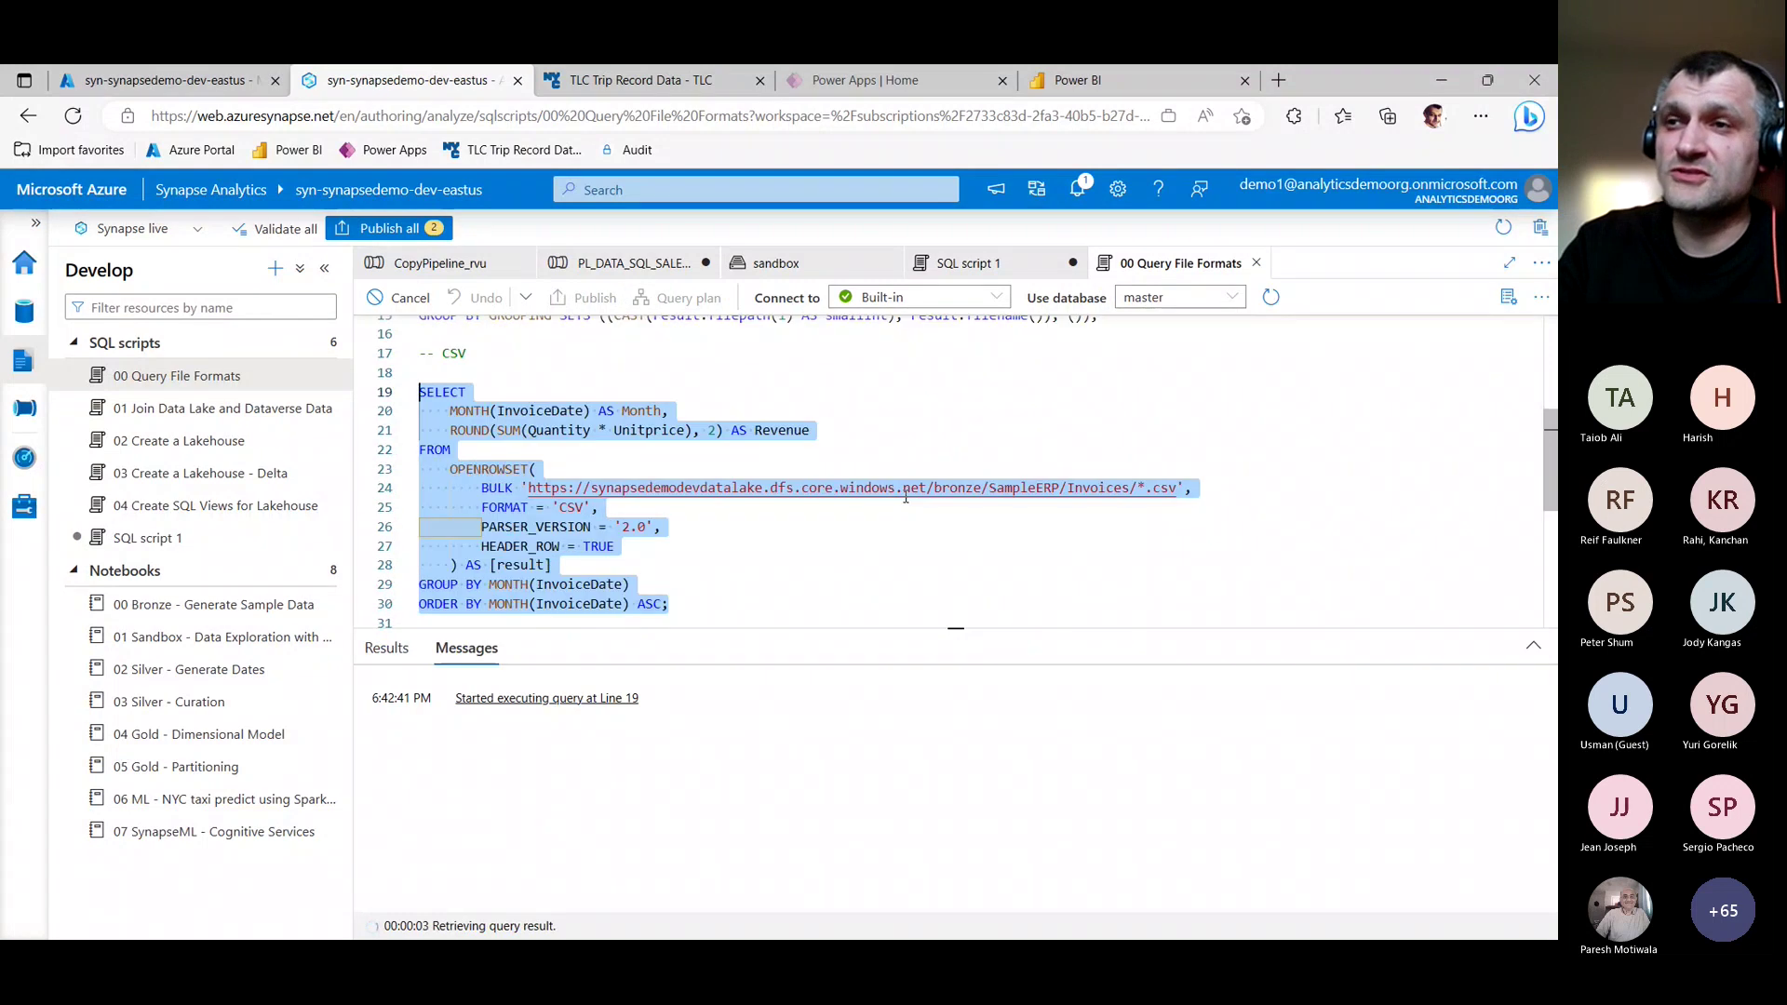
click(726, 603)
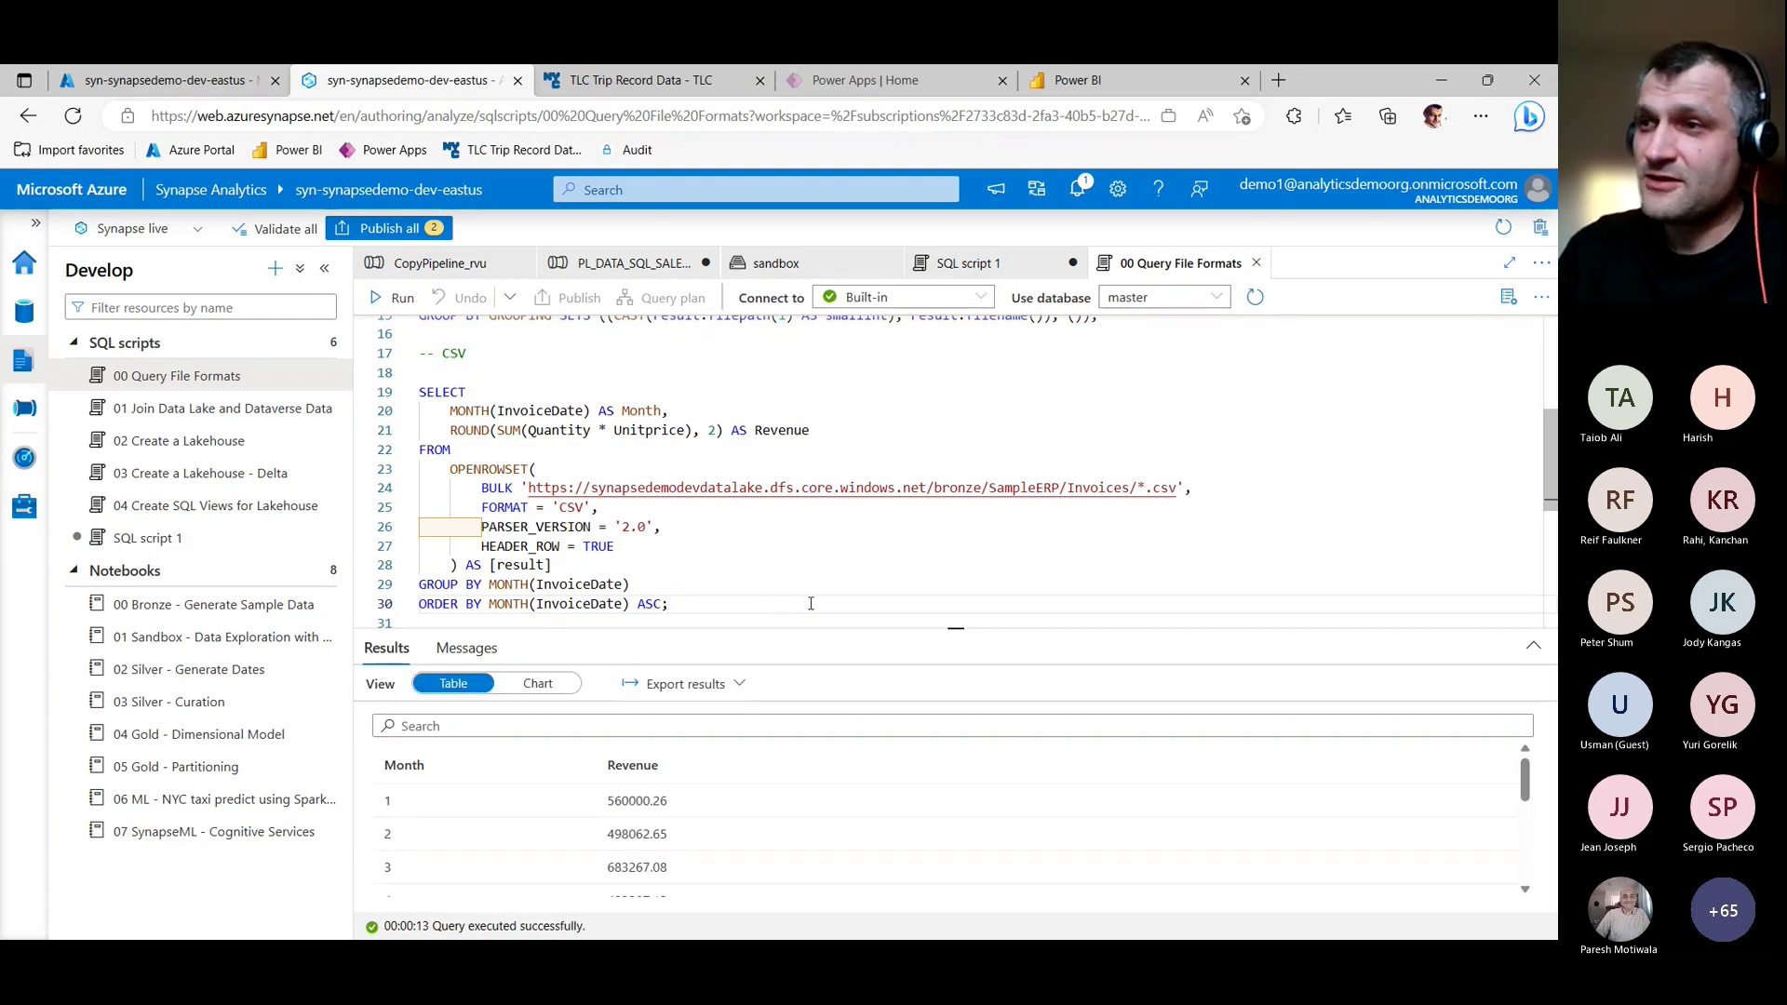
Enlarge the results area and show the monthly revenue as a column chart with Month as the category column.
drag(956, 622, 955, 518)
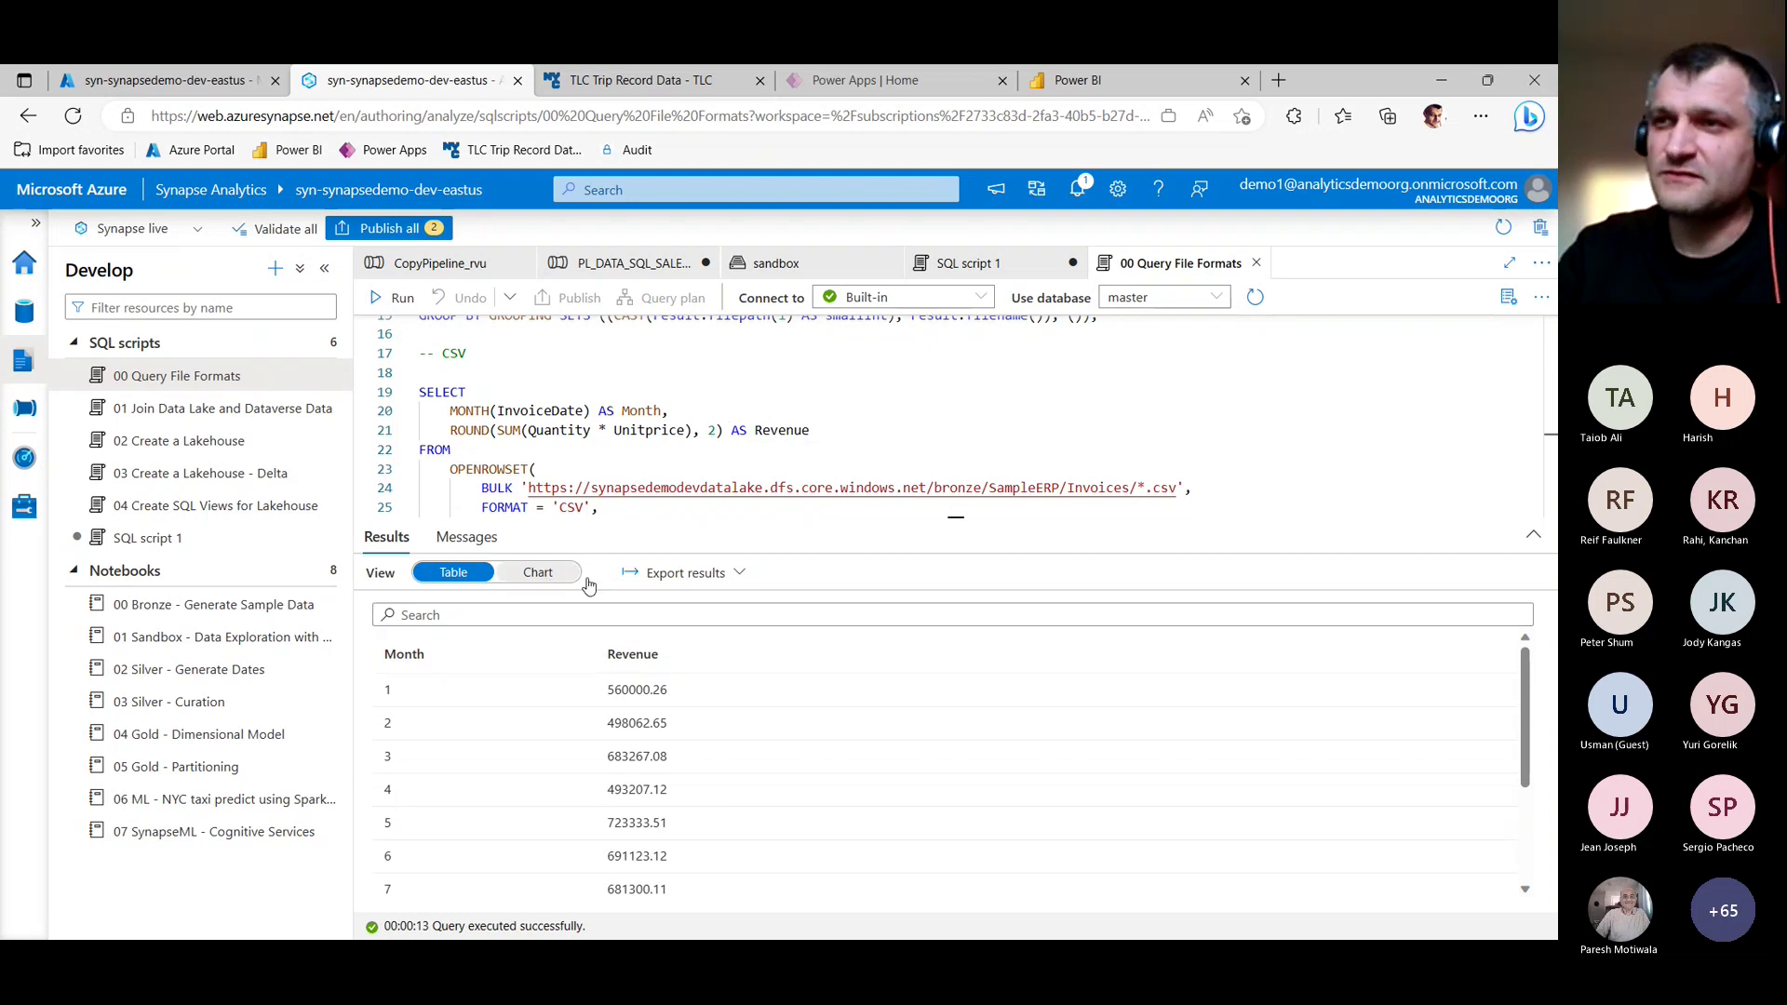
click(554, 575)
click(1341, 649)
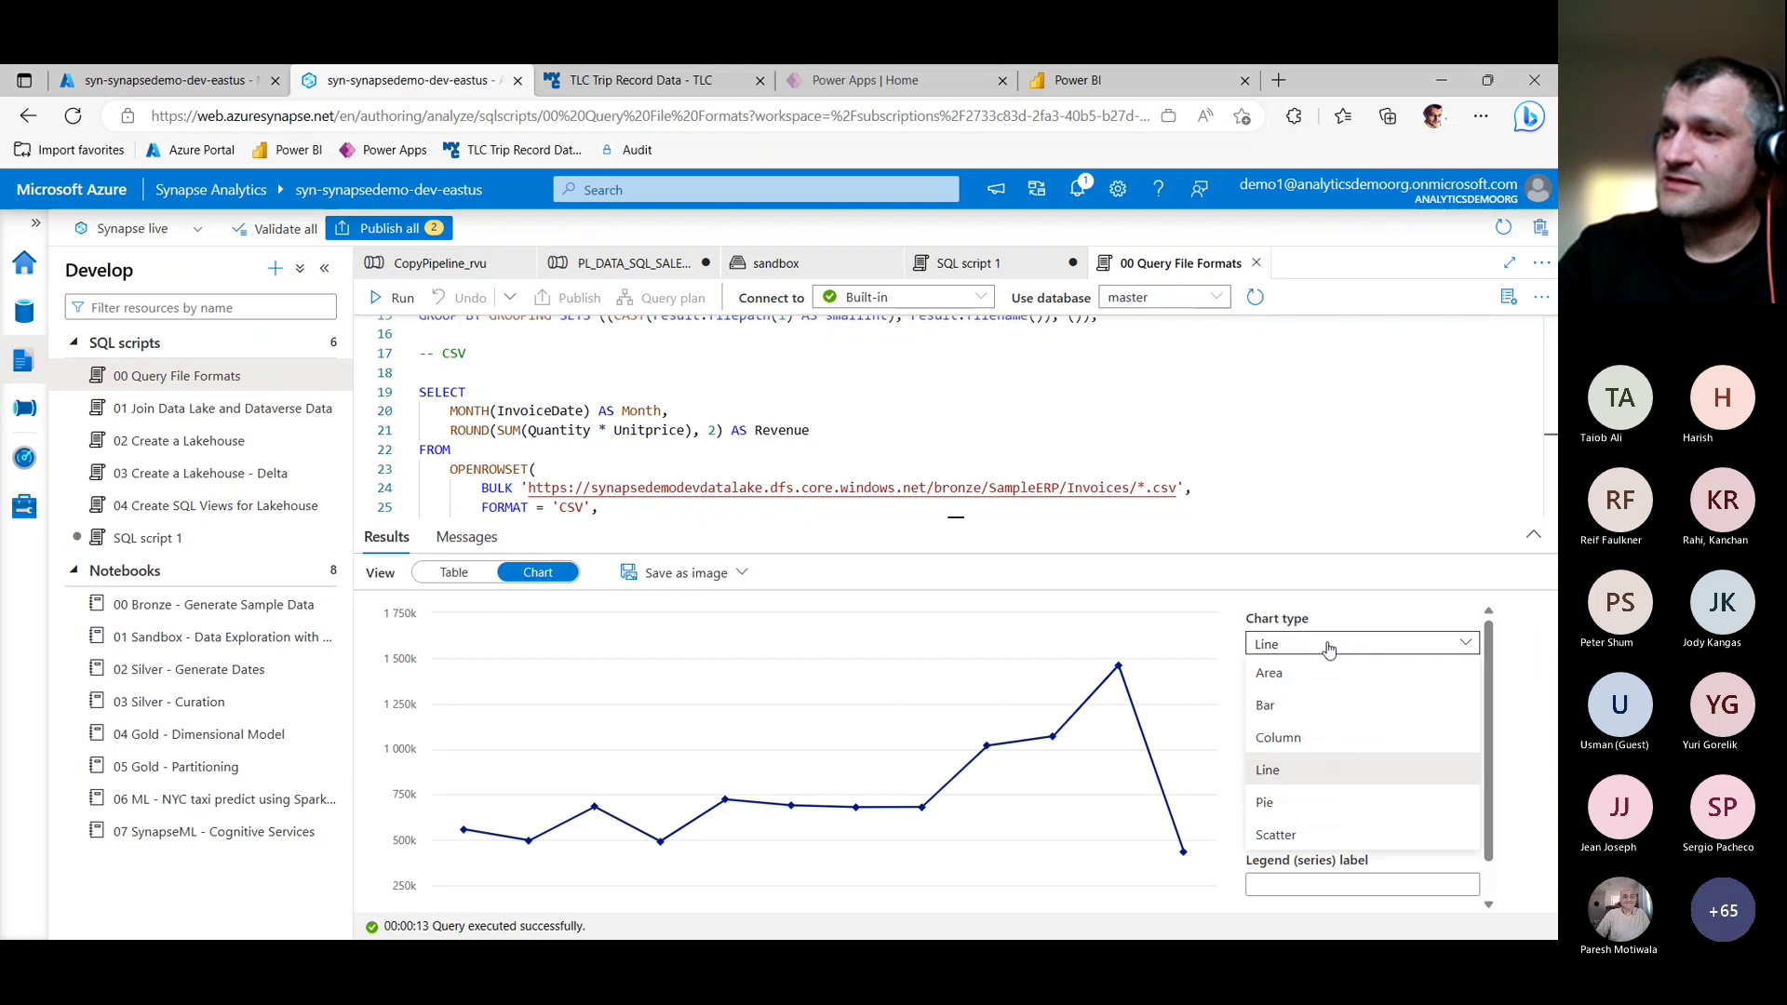
click(1277, 738)
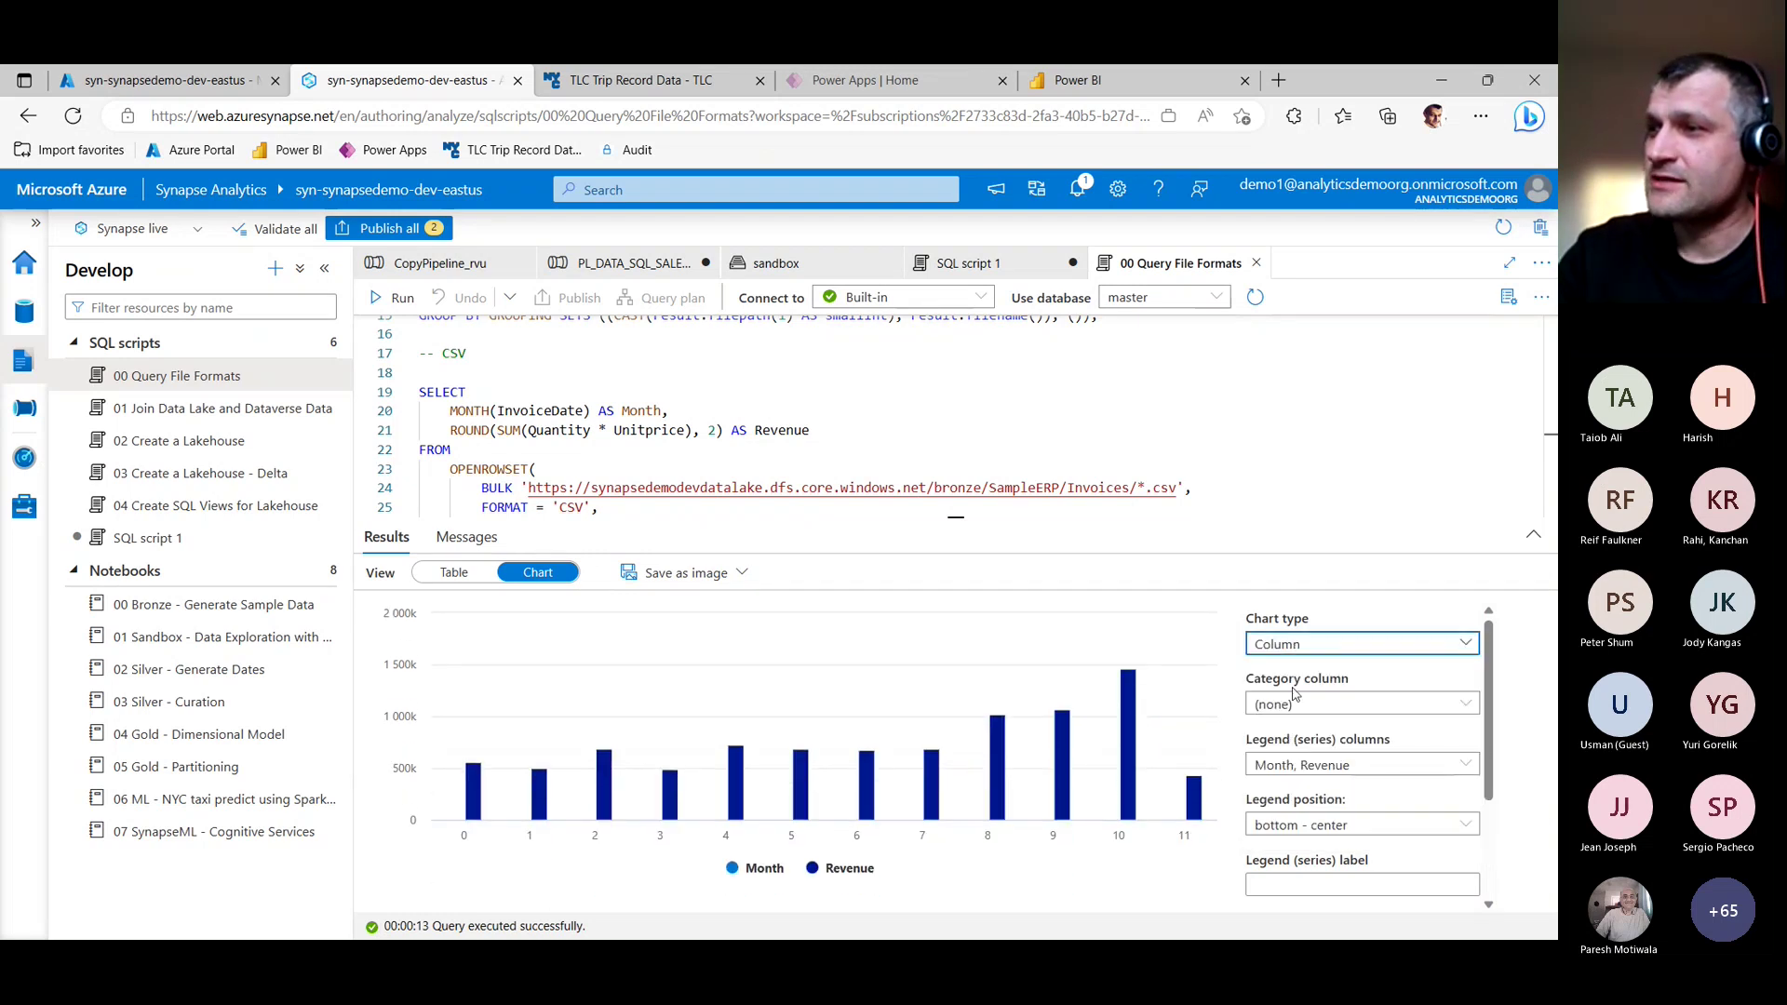
click(1322, 705)
click(1285, 766)
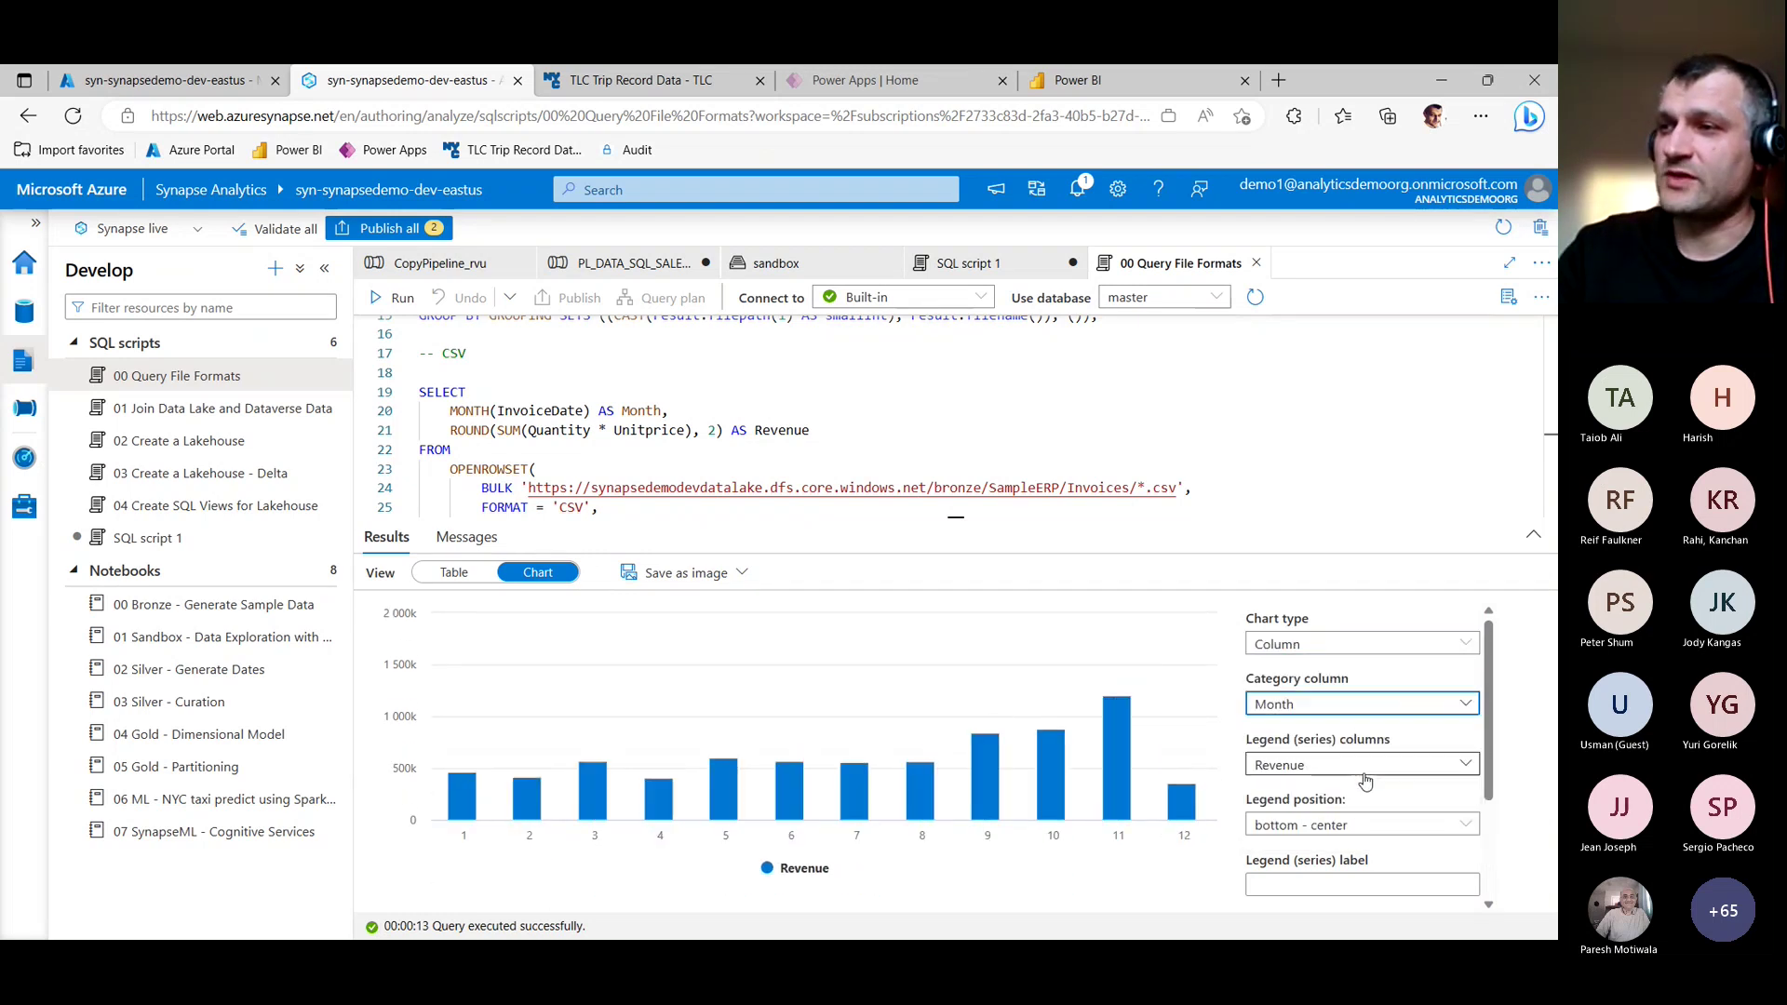
mouse_move(1122, 736)
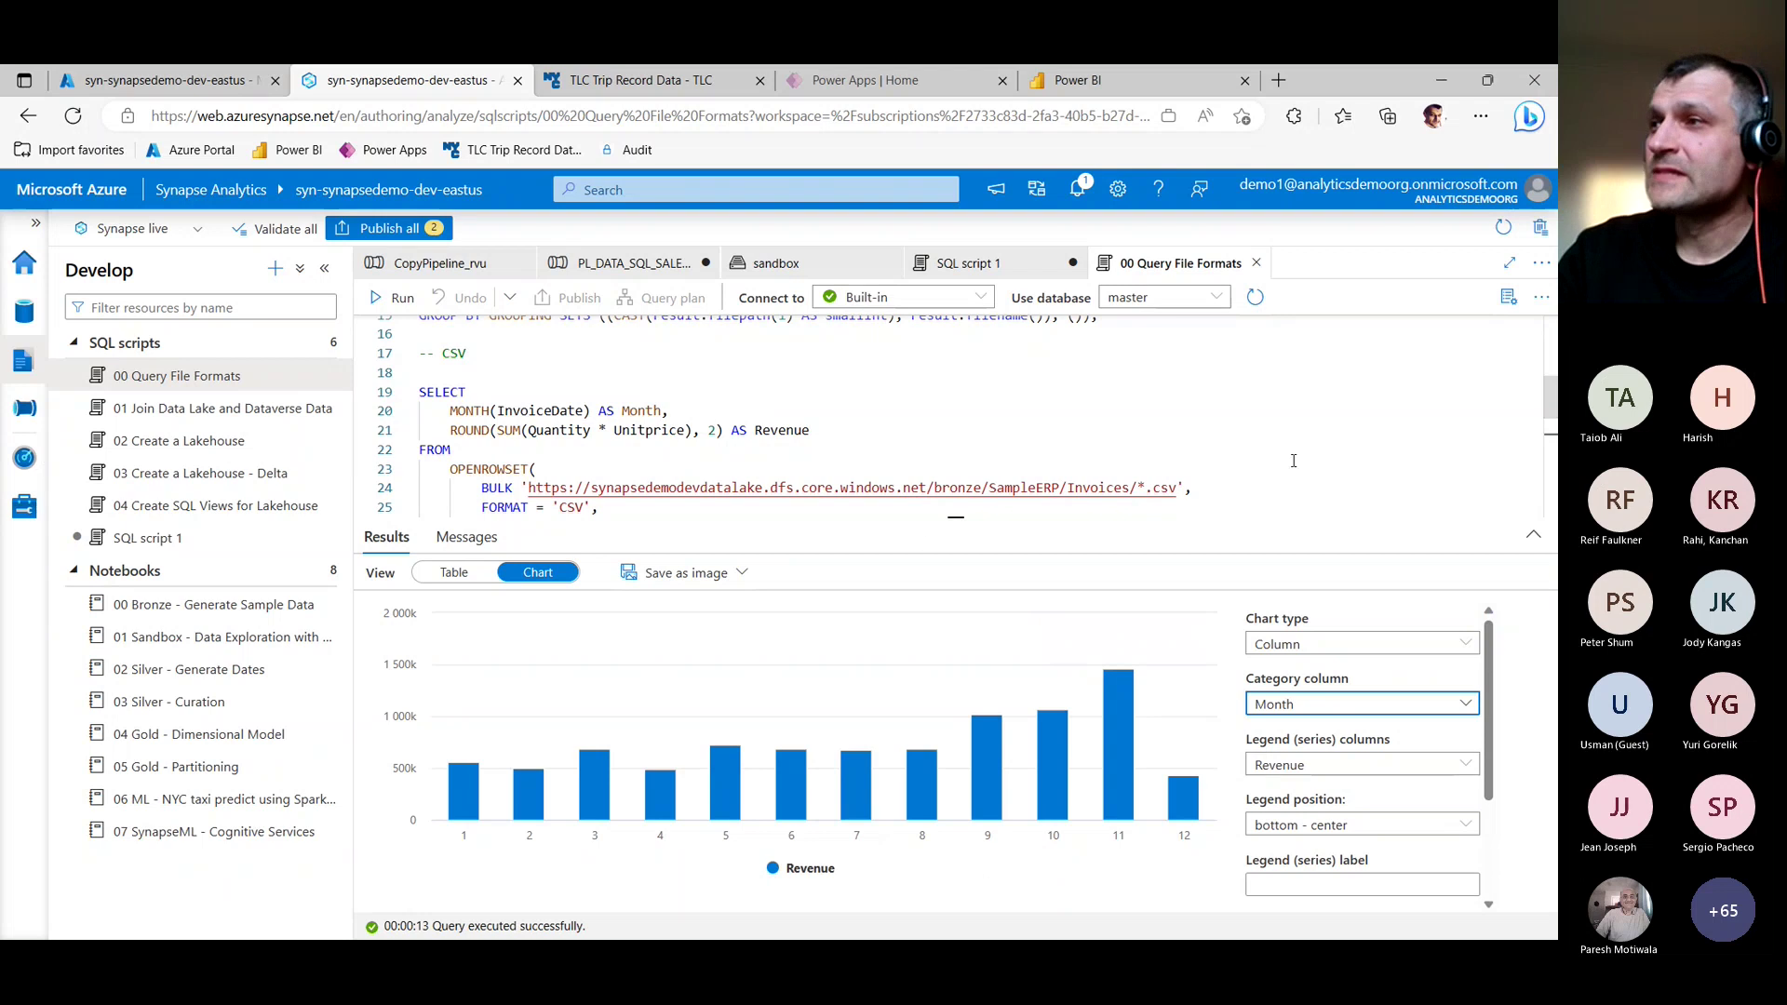
Shrink the results area and examine the JSON query that sums website hits by browser.
drag(1552, 401, 1552, 461)
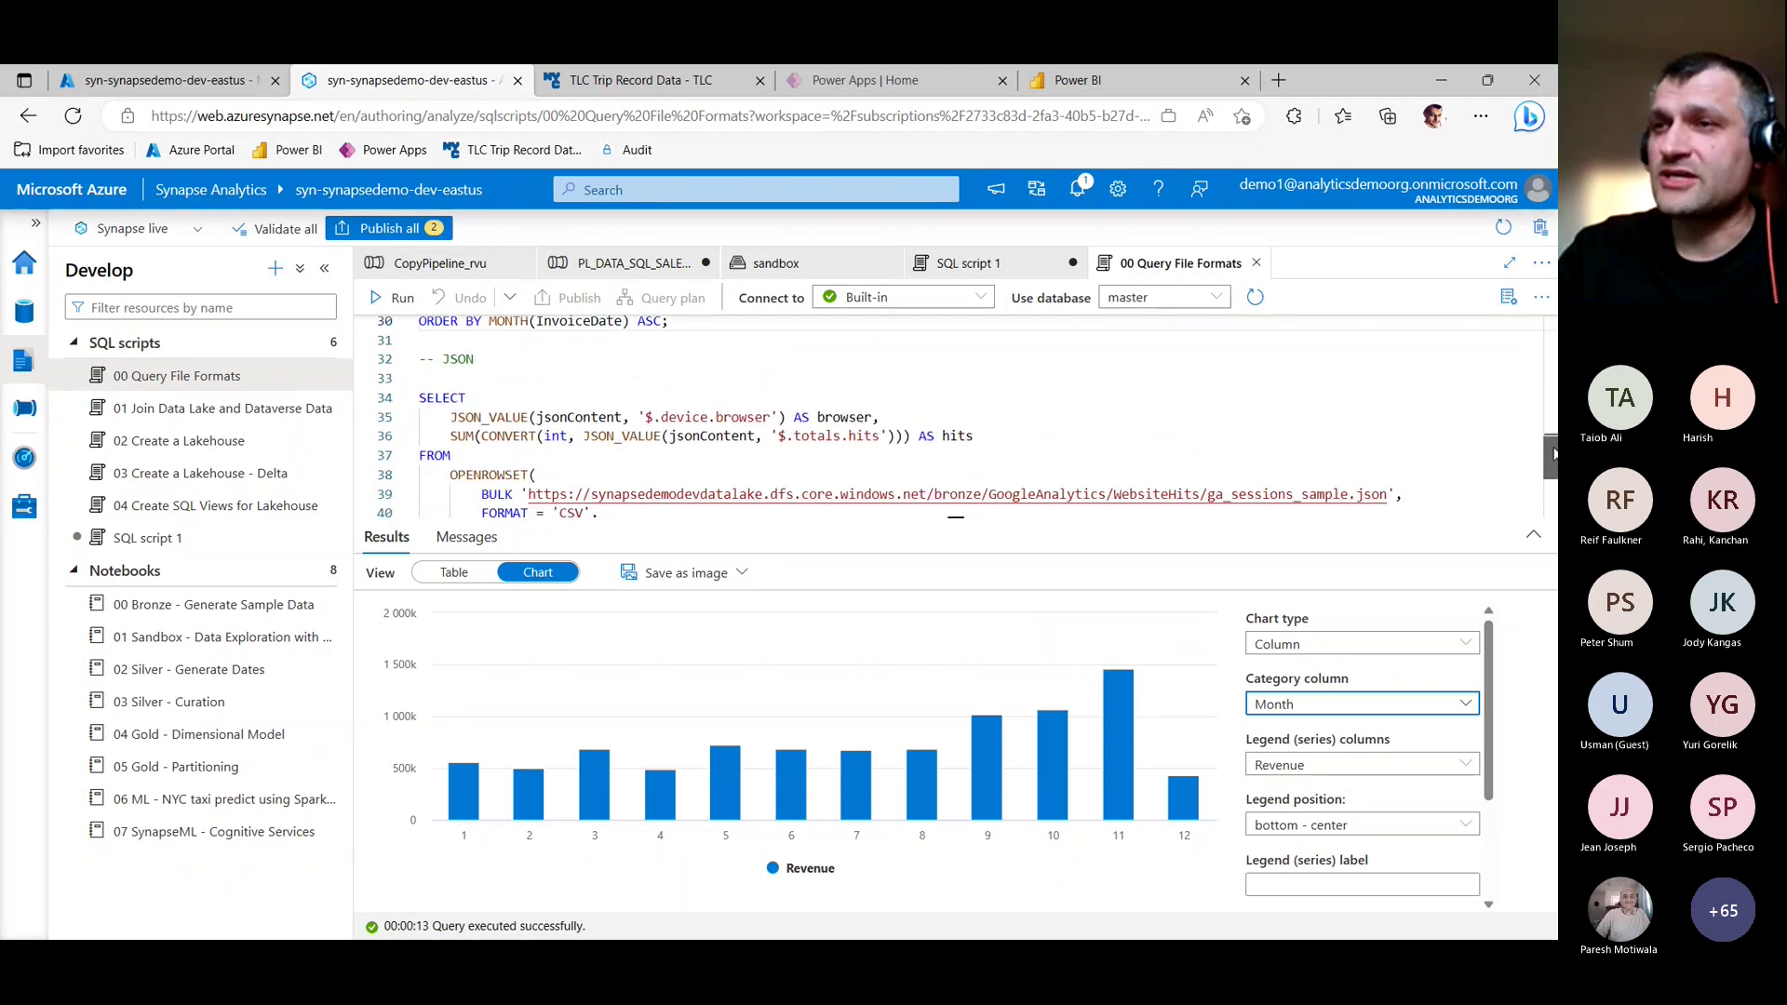
drag(956, 519, 956, 913)
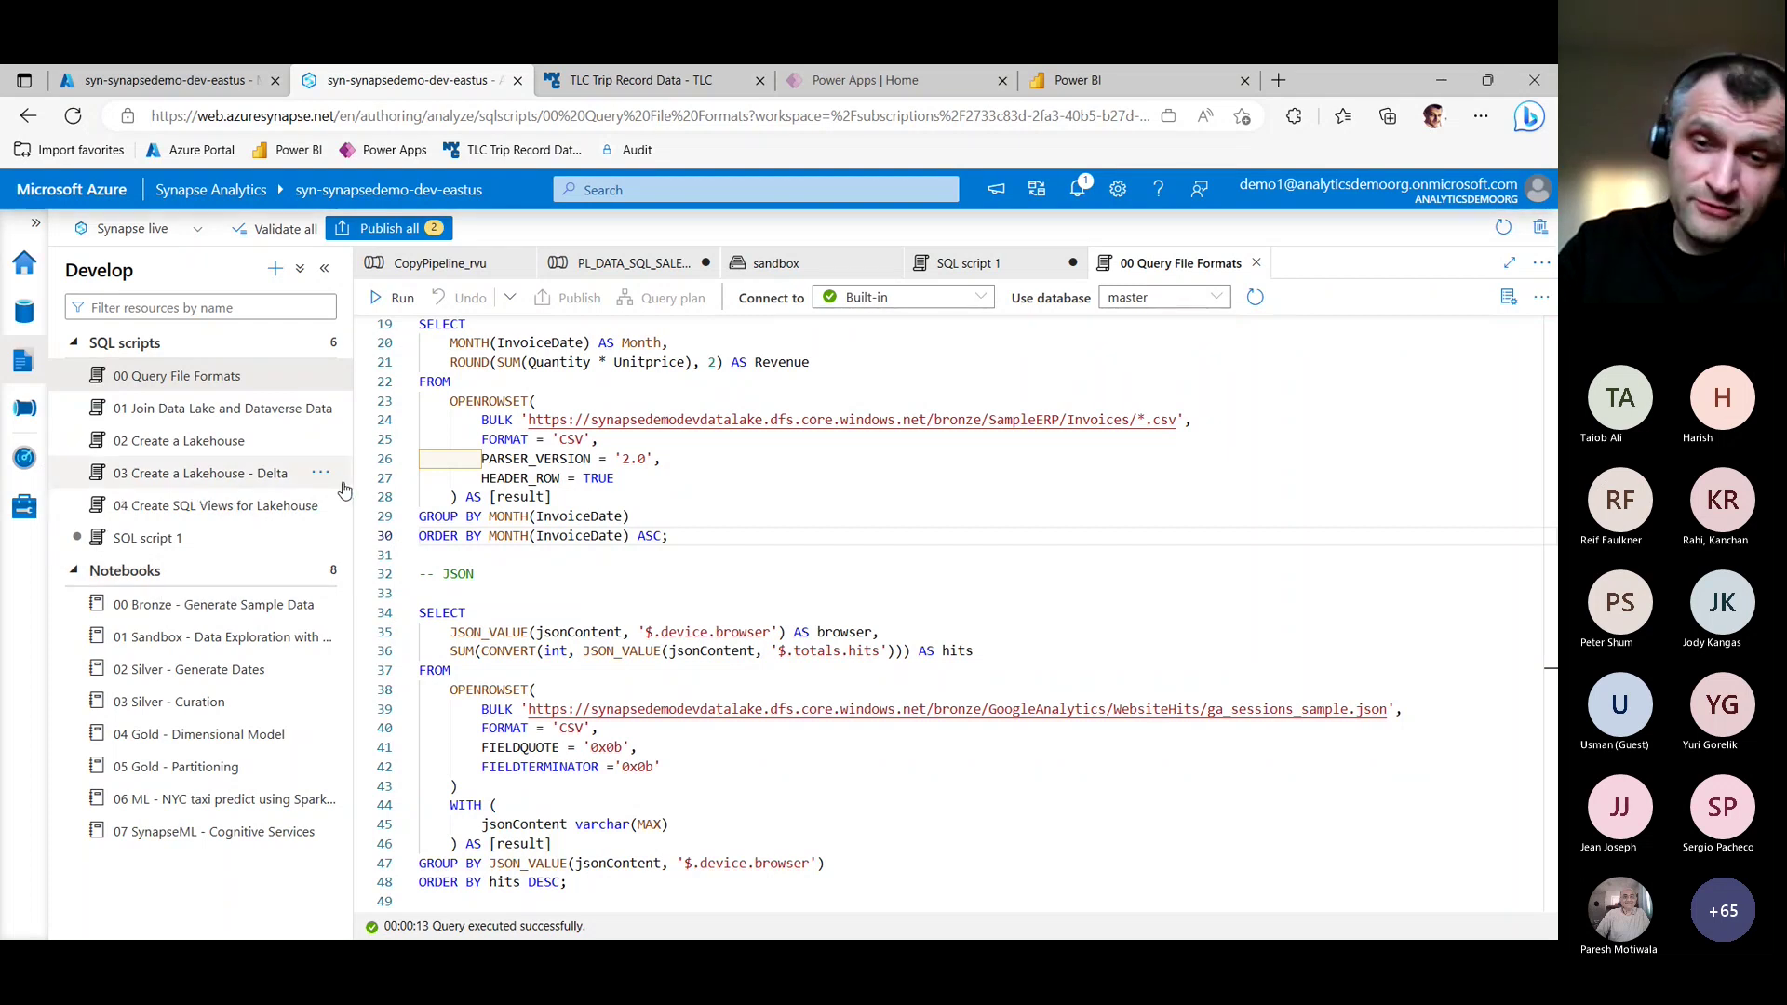
Open the 01 Sandbox data exploration notebook with the resources pane collapsed and examine the PySpark cell that loads the yellow_tripdata_2022-06.parquet file.
click(223, 641)
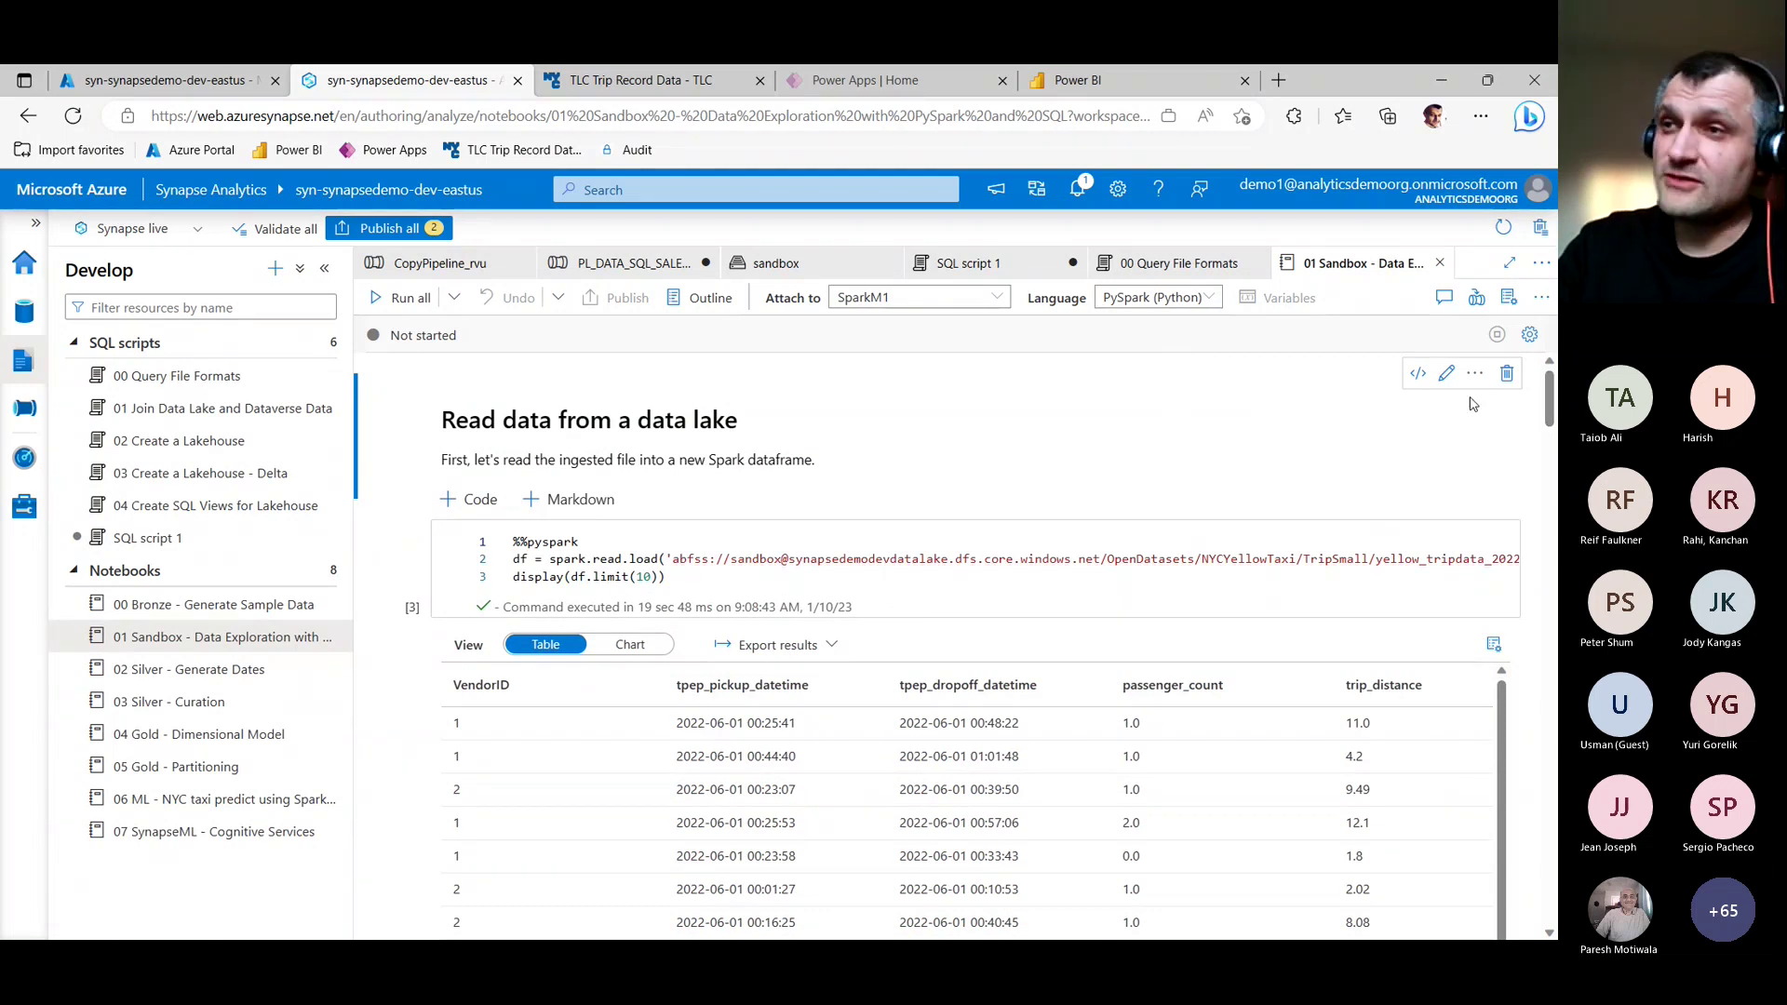
click(332, 269)
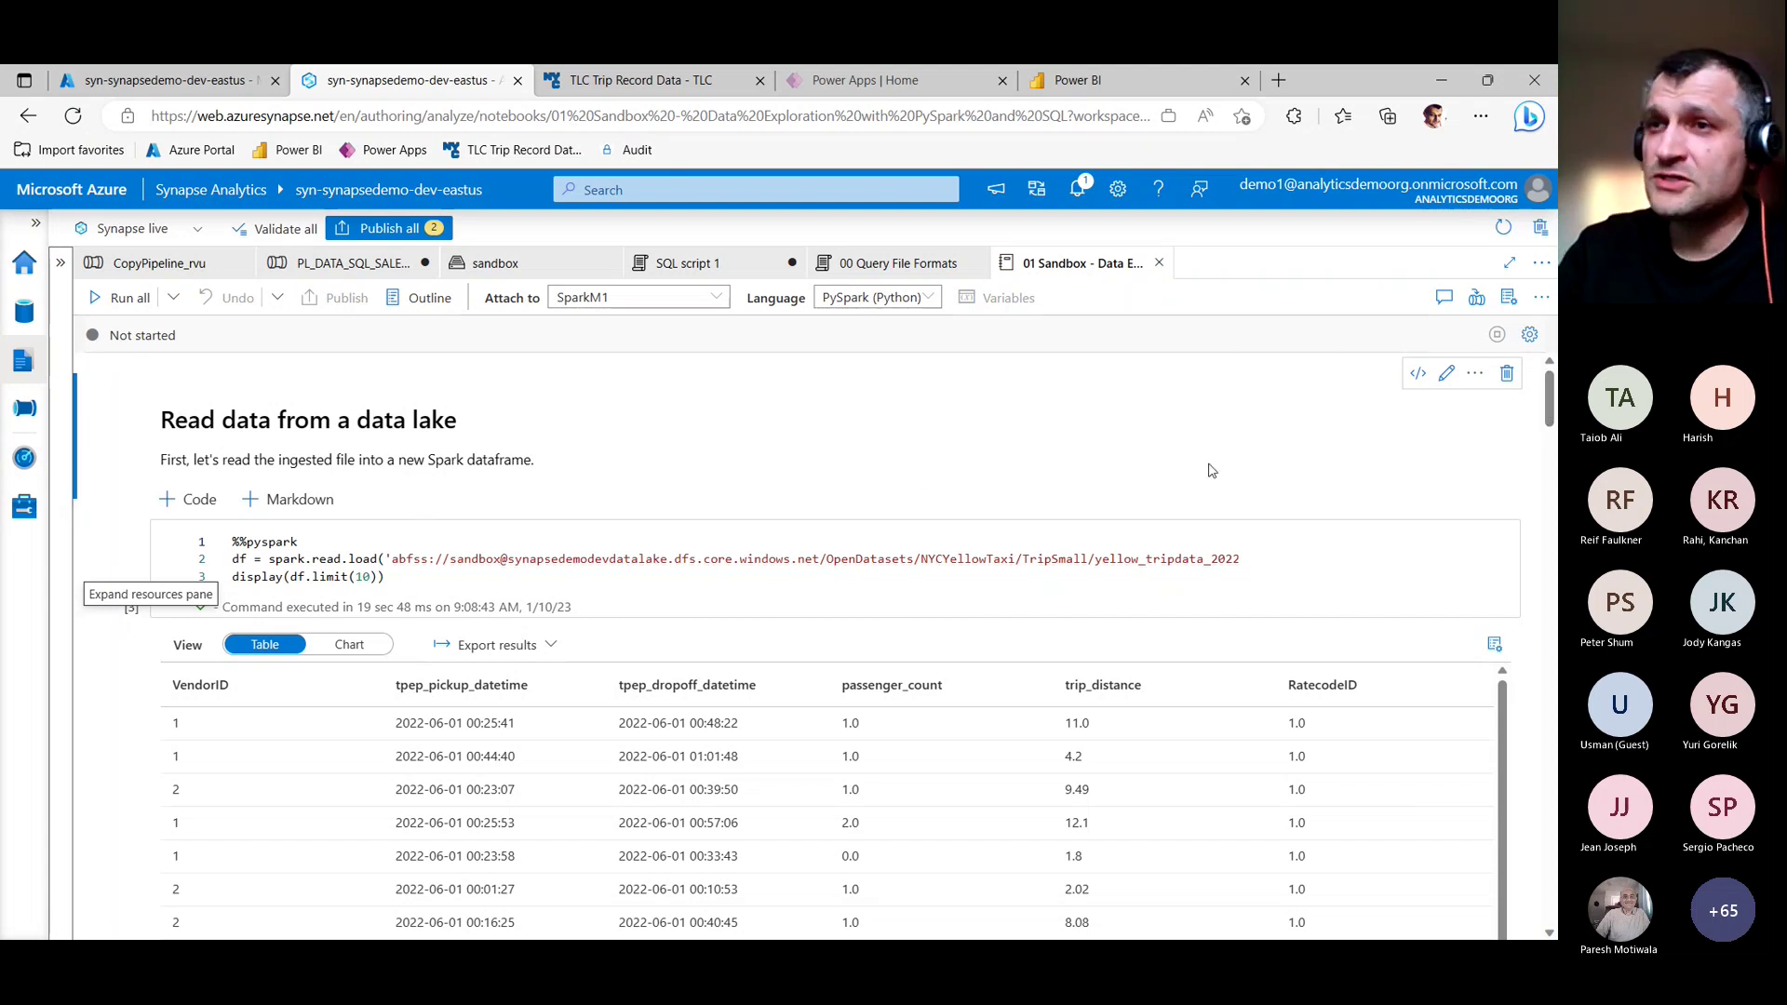
click(300, 576)
key(ctrl+a)
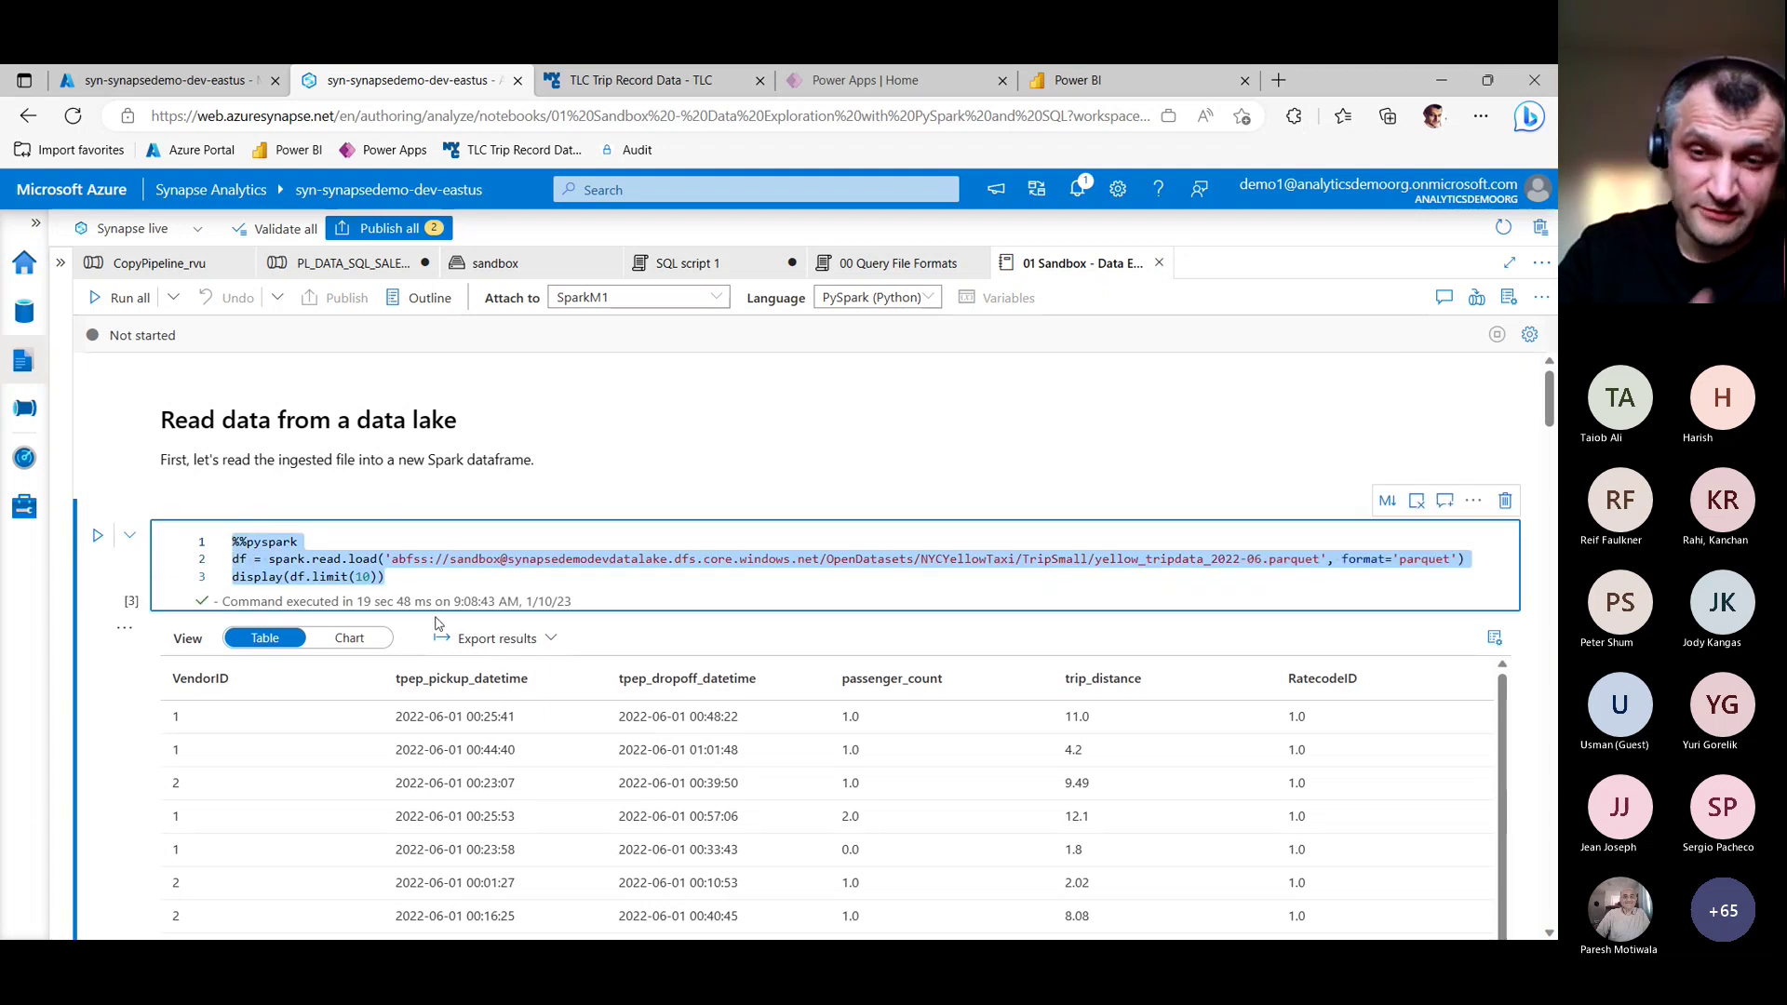
click(663, 508)
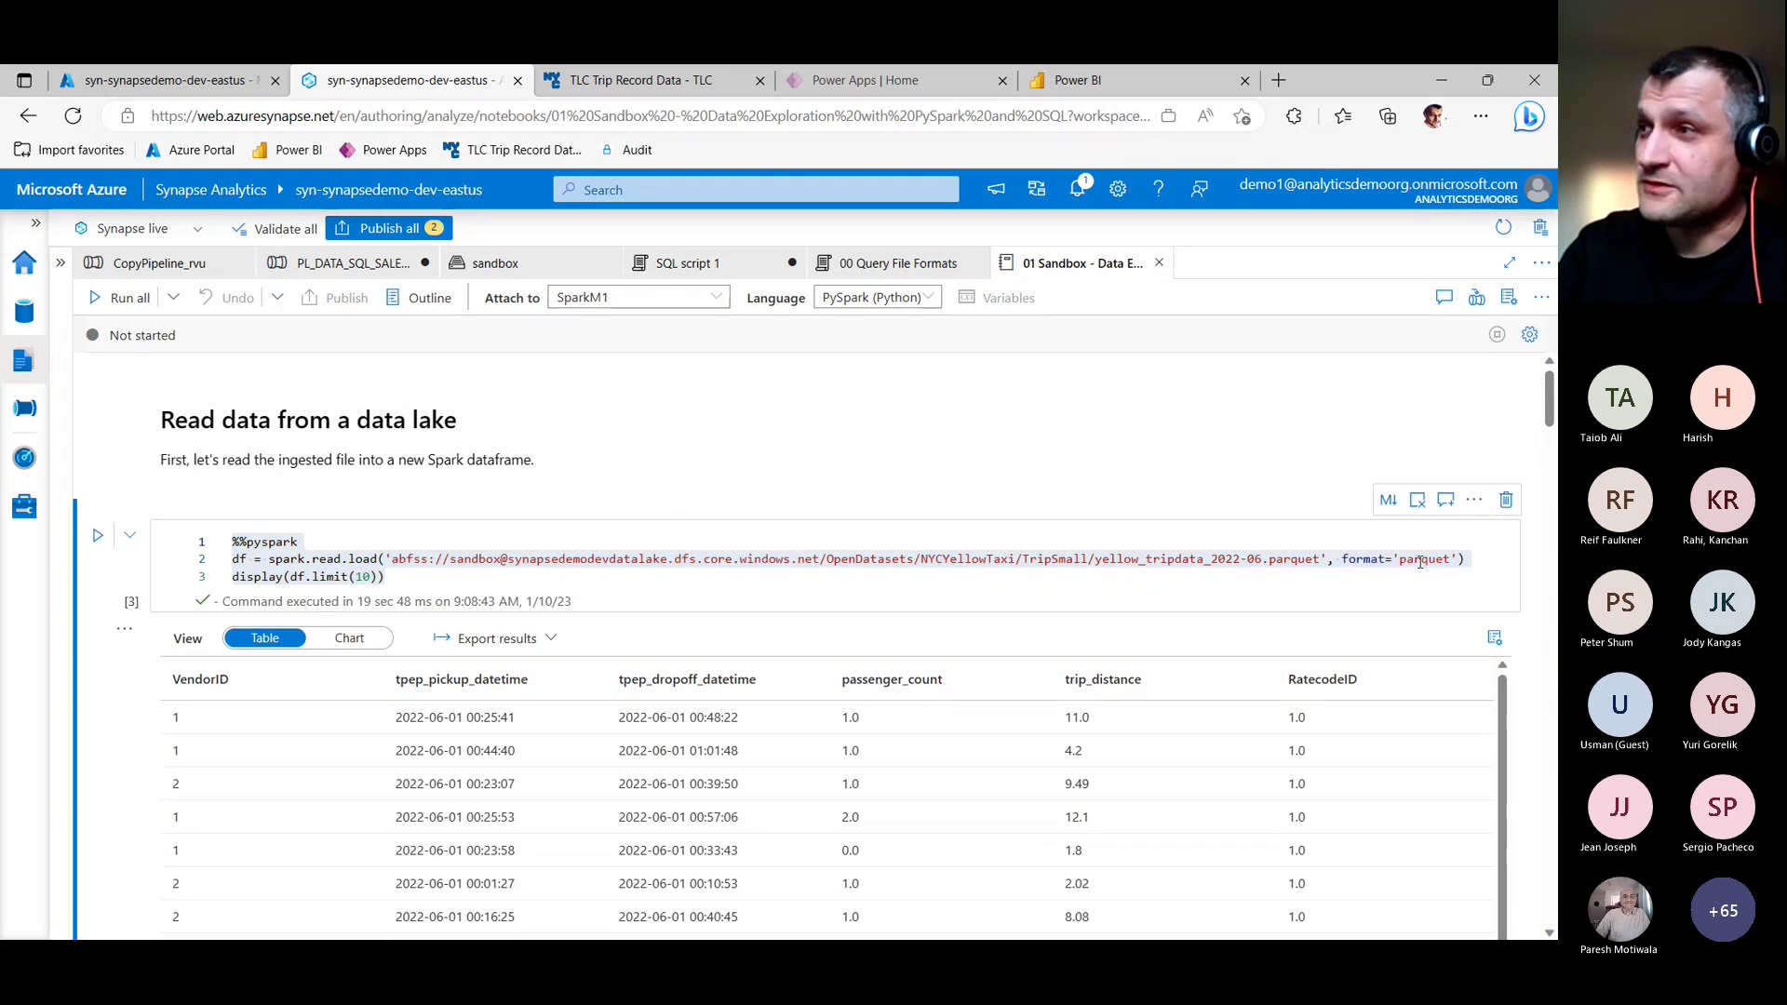
Examine the notebook's date-column expansion, the cell saving default.trips_2022_06, and the %%sql query counting trips by day of week.
drag(1551, 402, 1552, 484)
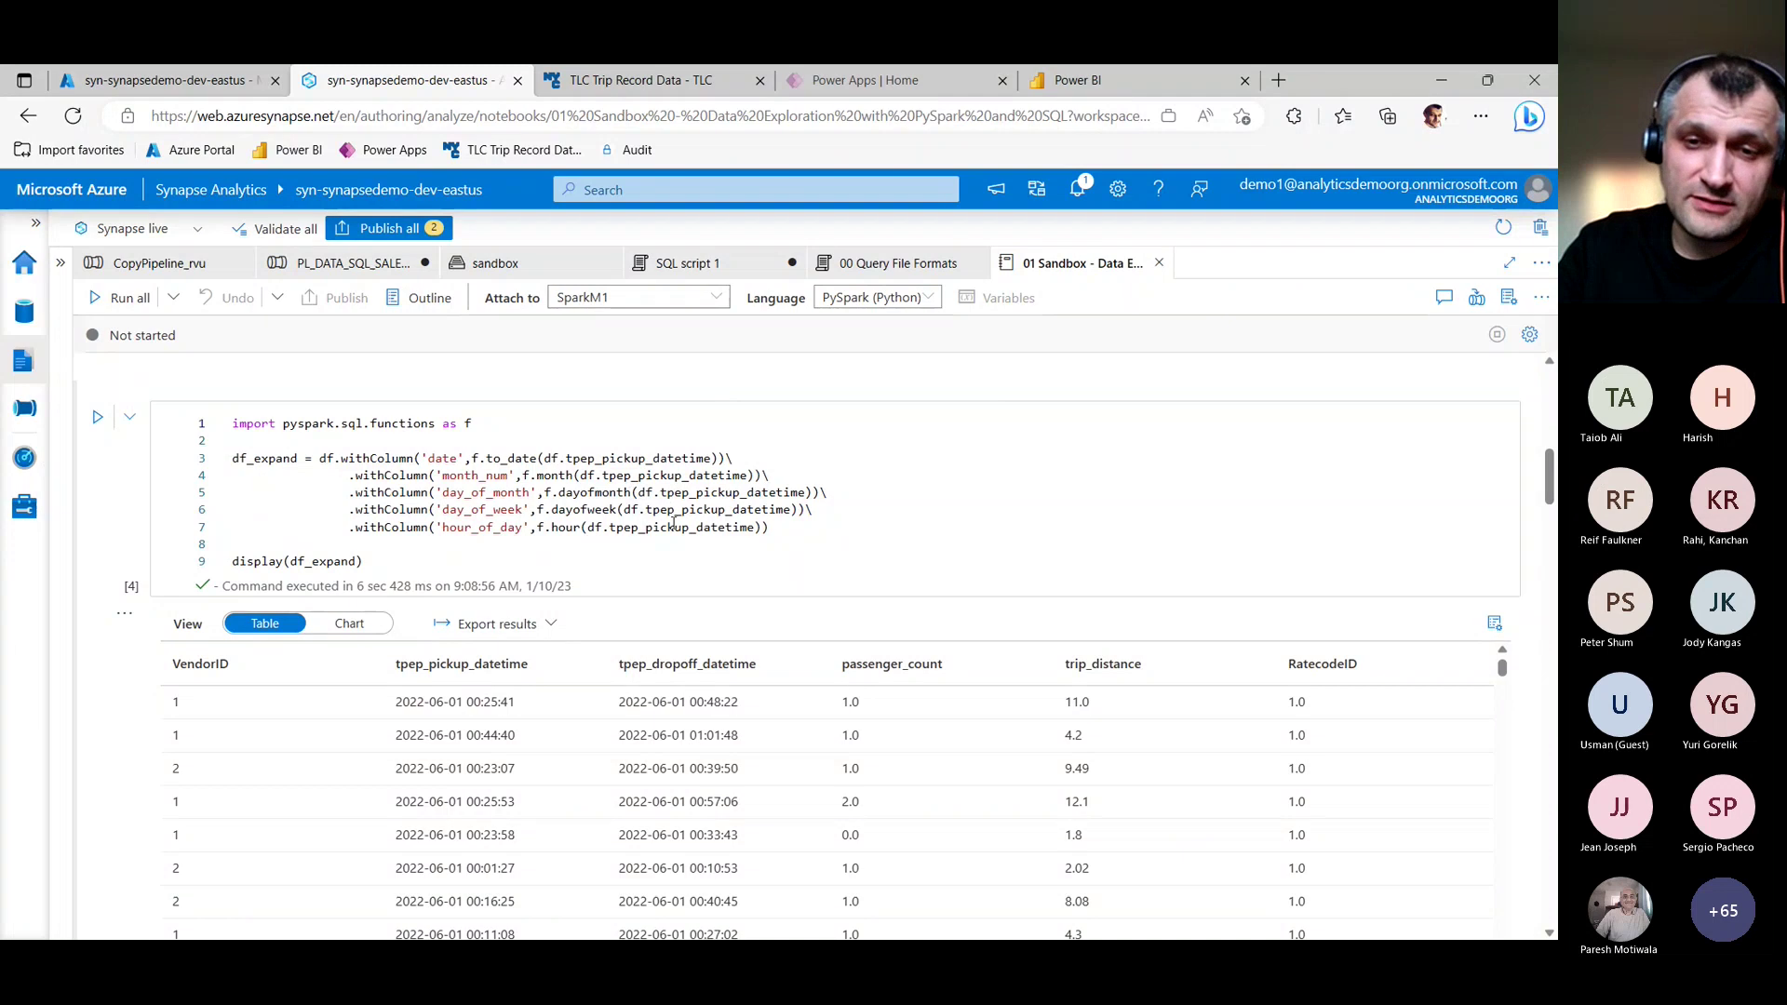
drag(1552, 473, 1554, 759)
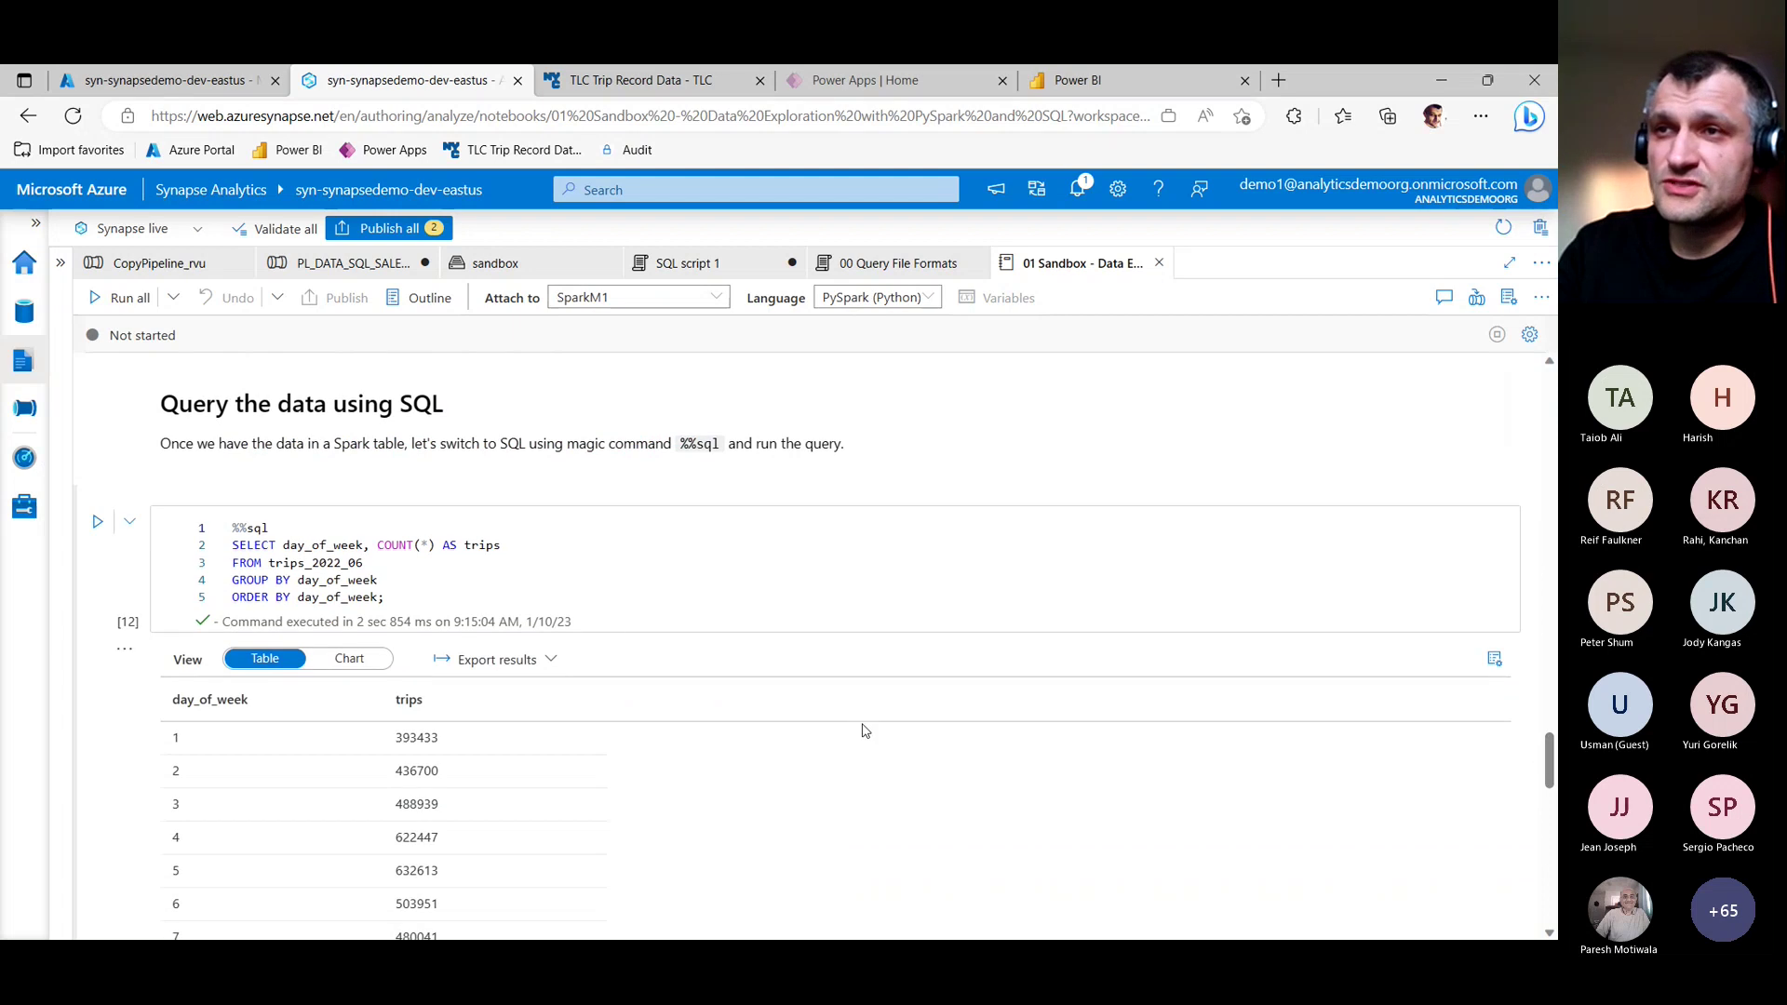
click(478, 585)
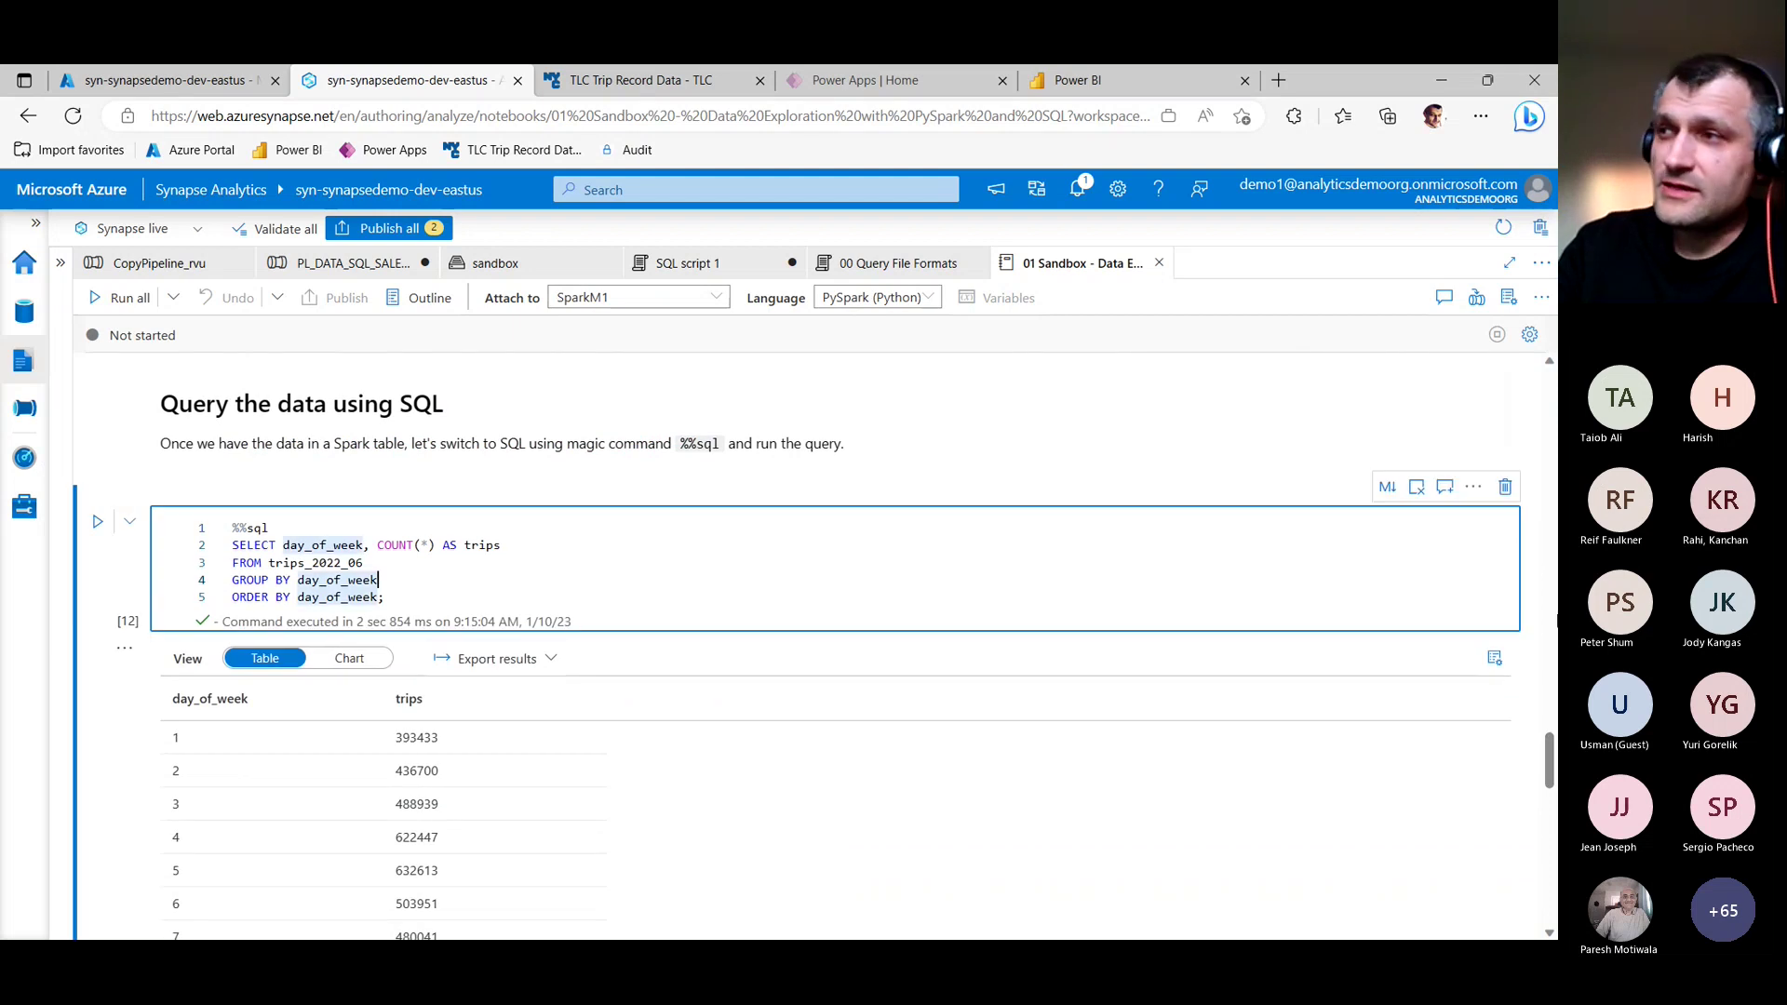
scroll(776, 599, up, 3)
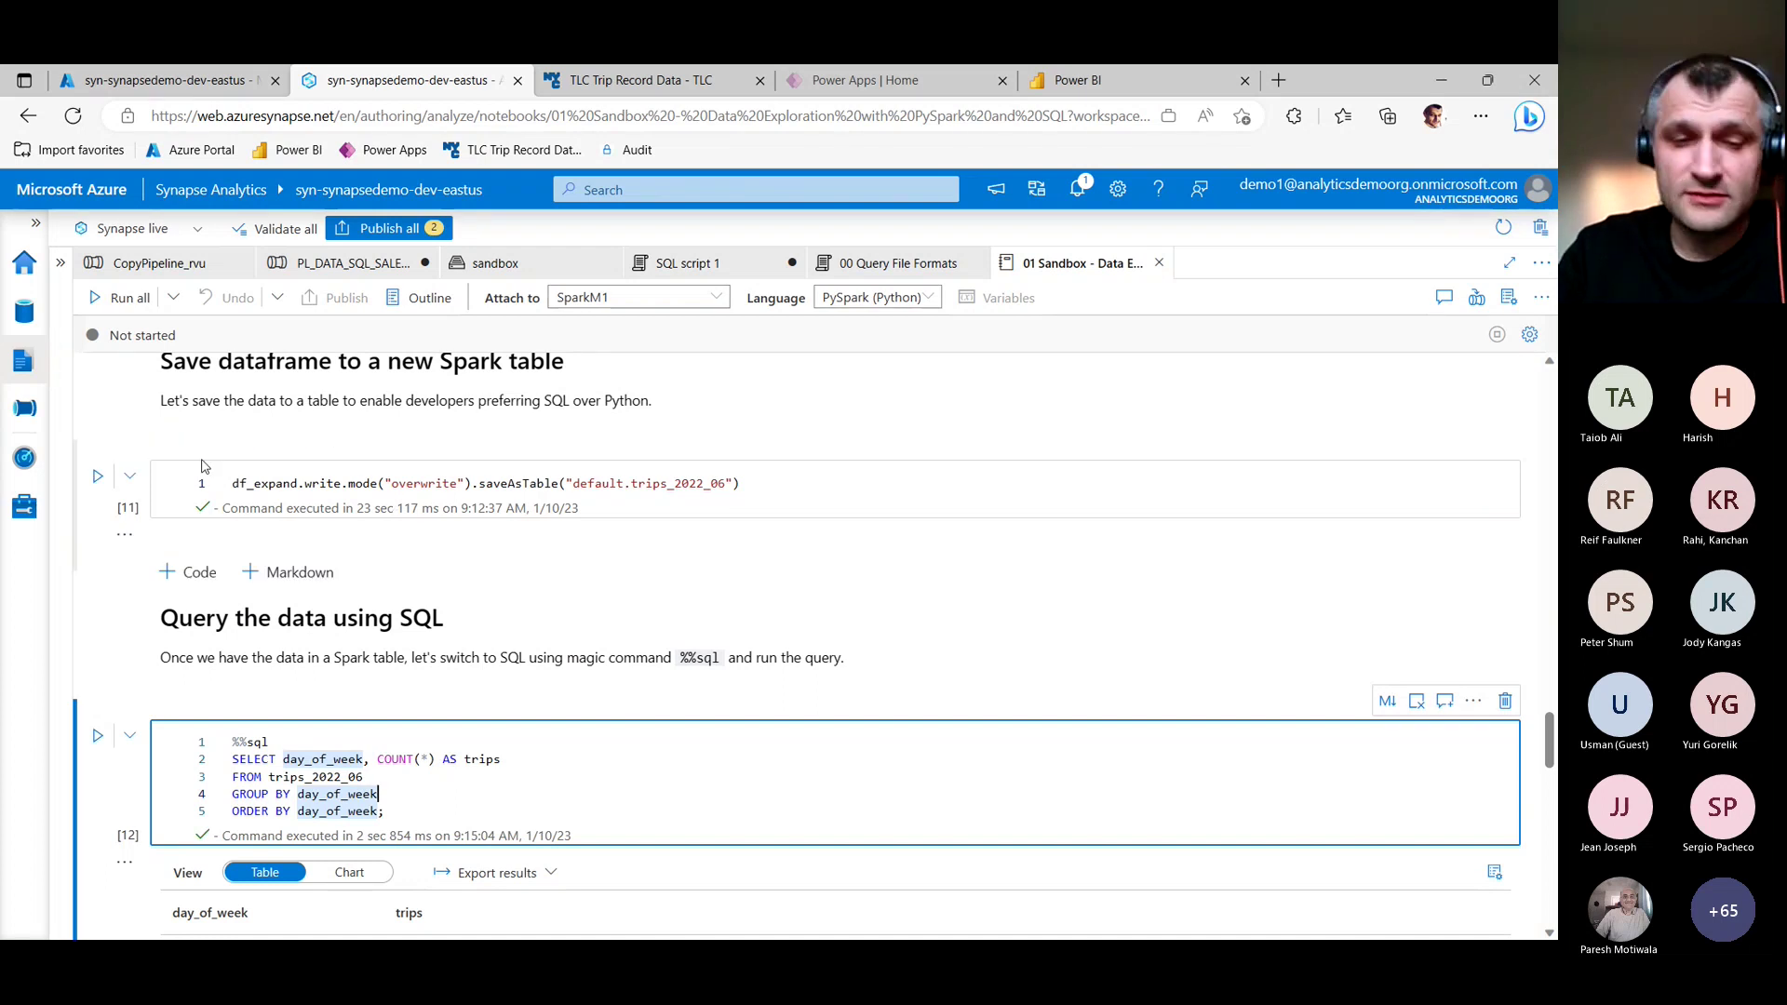
drag(204, 452, 810, 524)
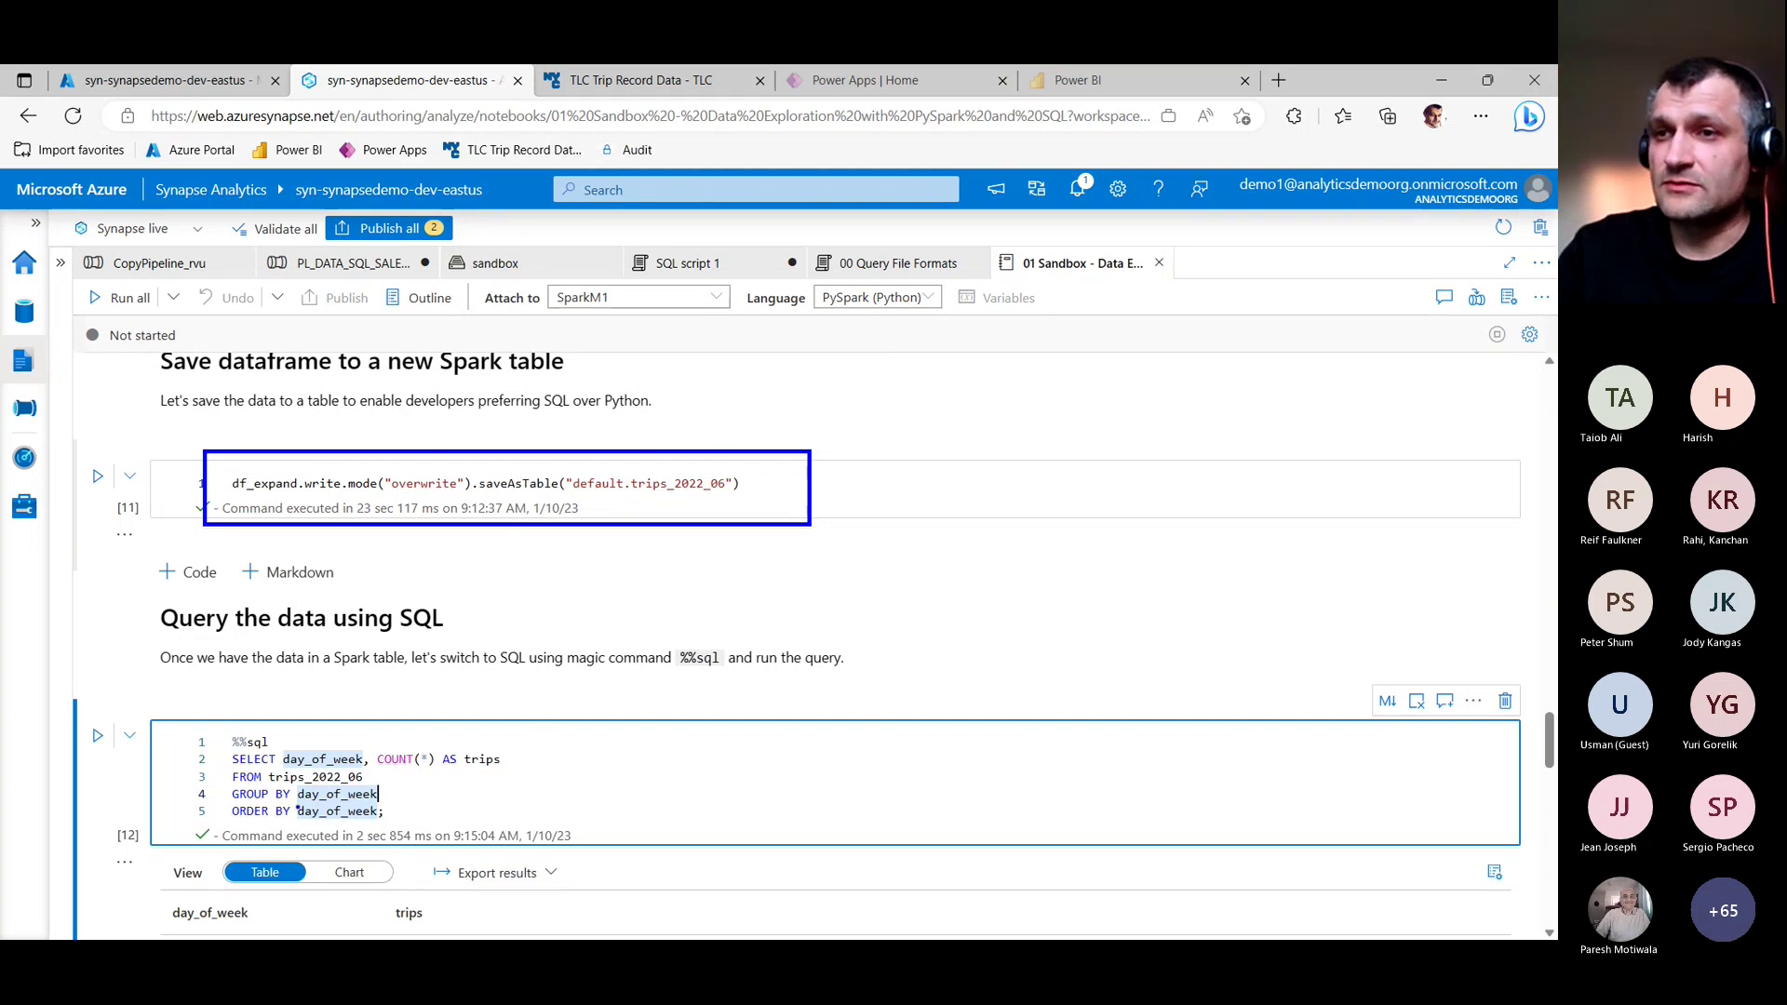
drag(267, 771, 372, 793)
drag(221, 724, 284, 750)
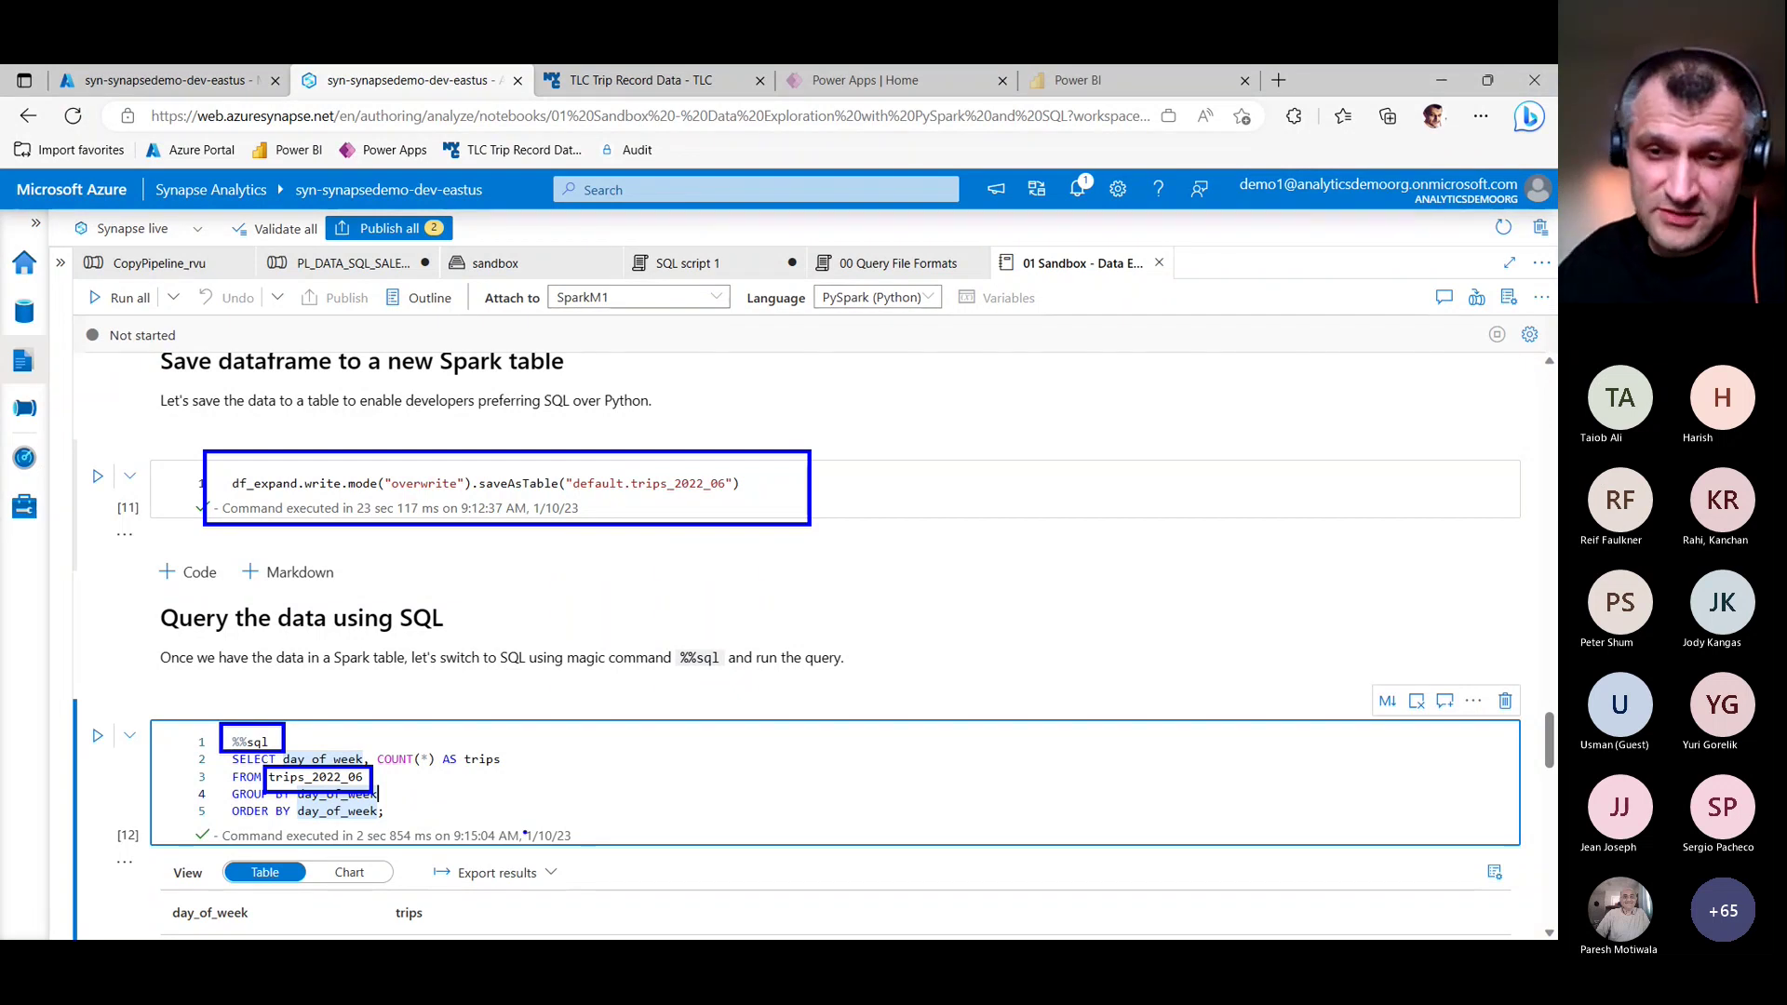
key(Escape)
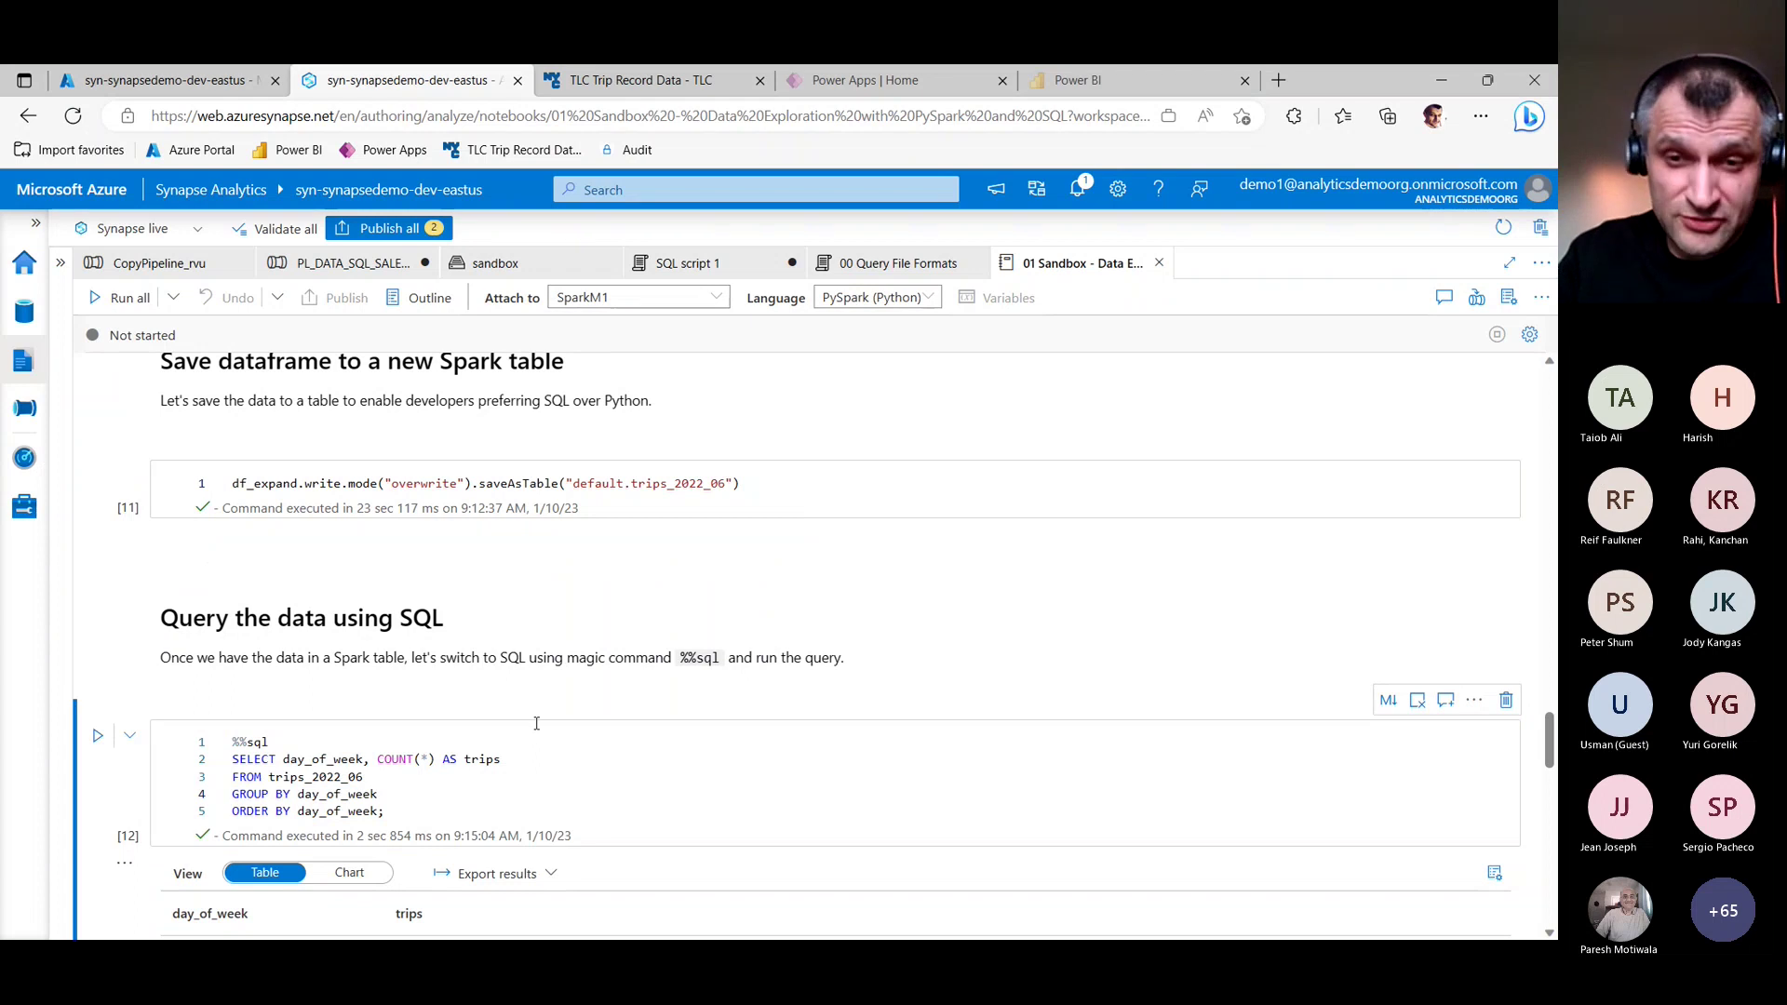
Open the 03 Silver - Curation notebook from the Develop hub and collapse the resources pane and navigation.
click(36, 223)
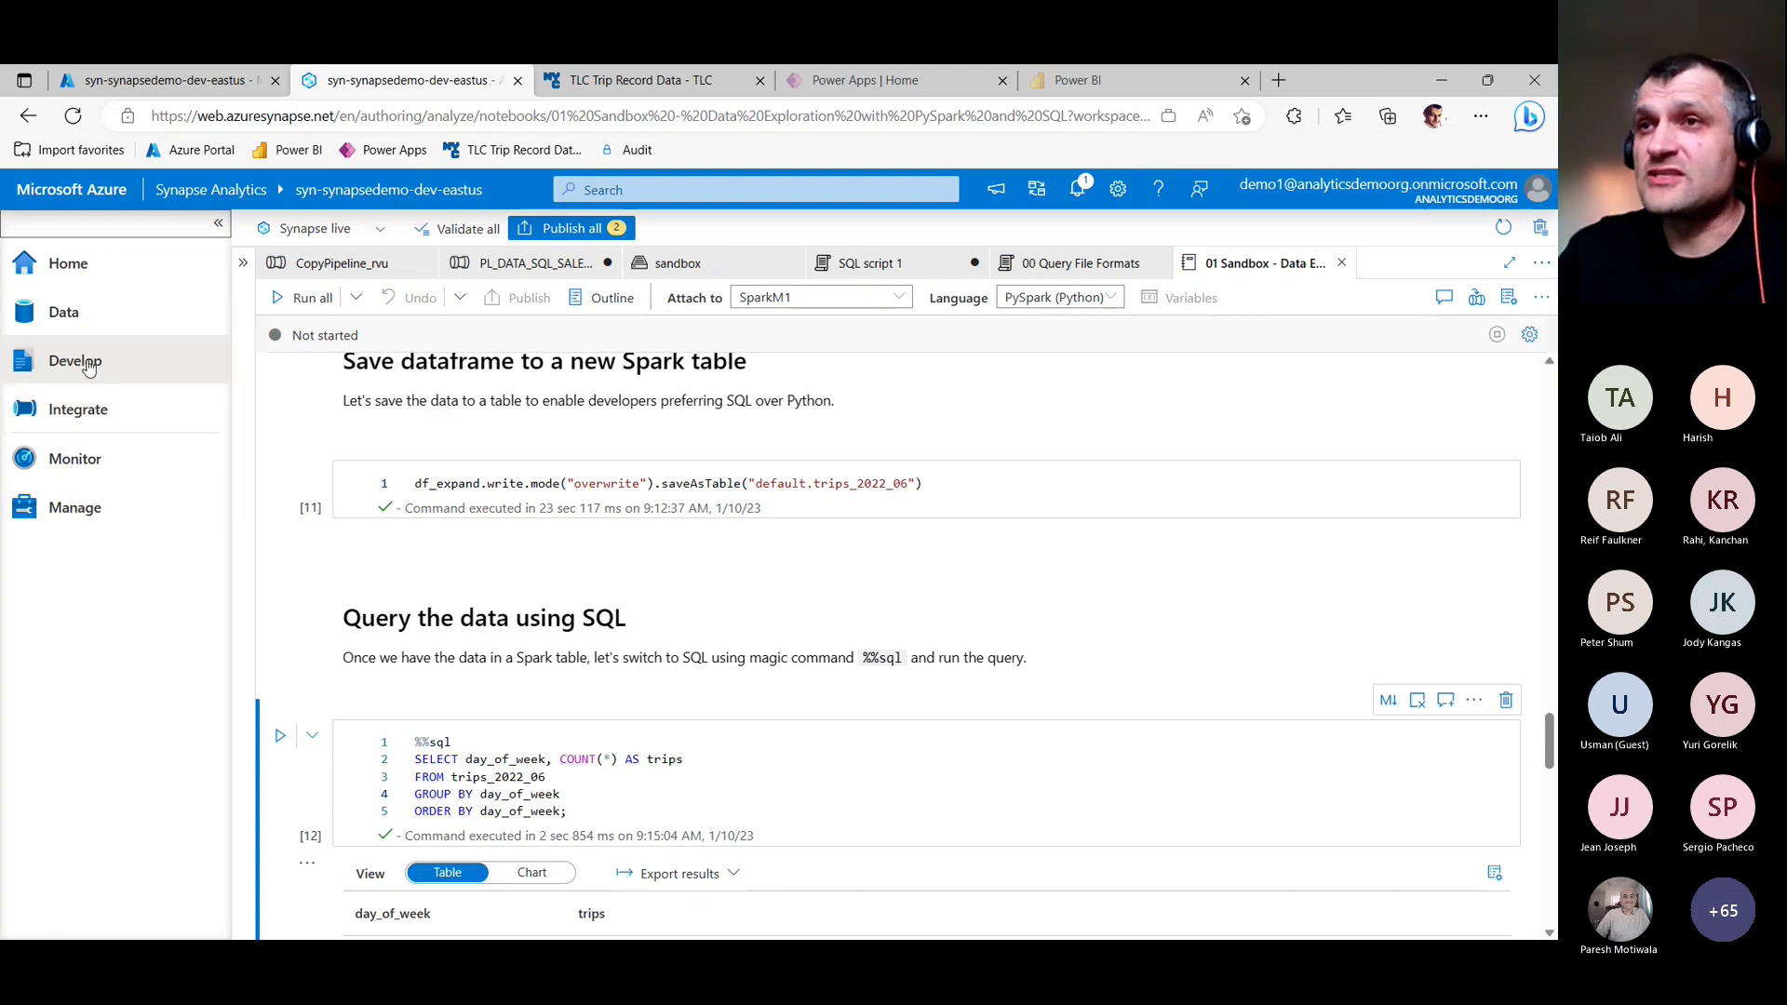
click(241, 264)
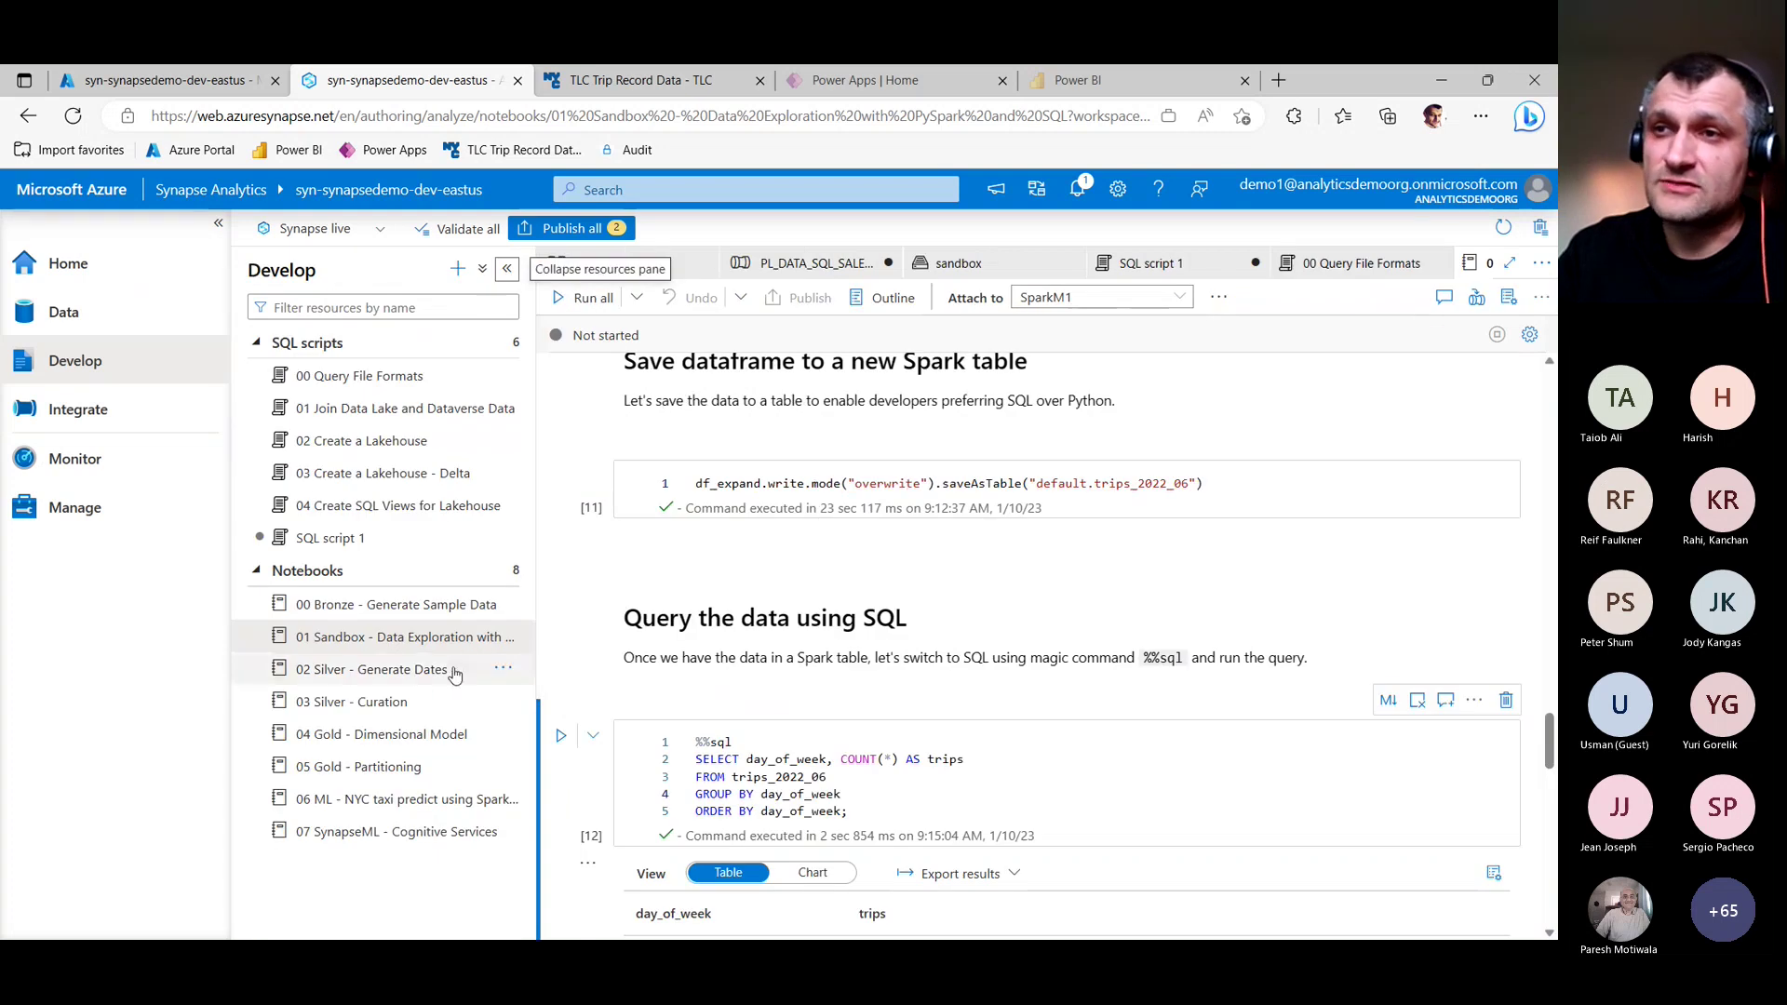
click(395, 705)
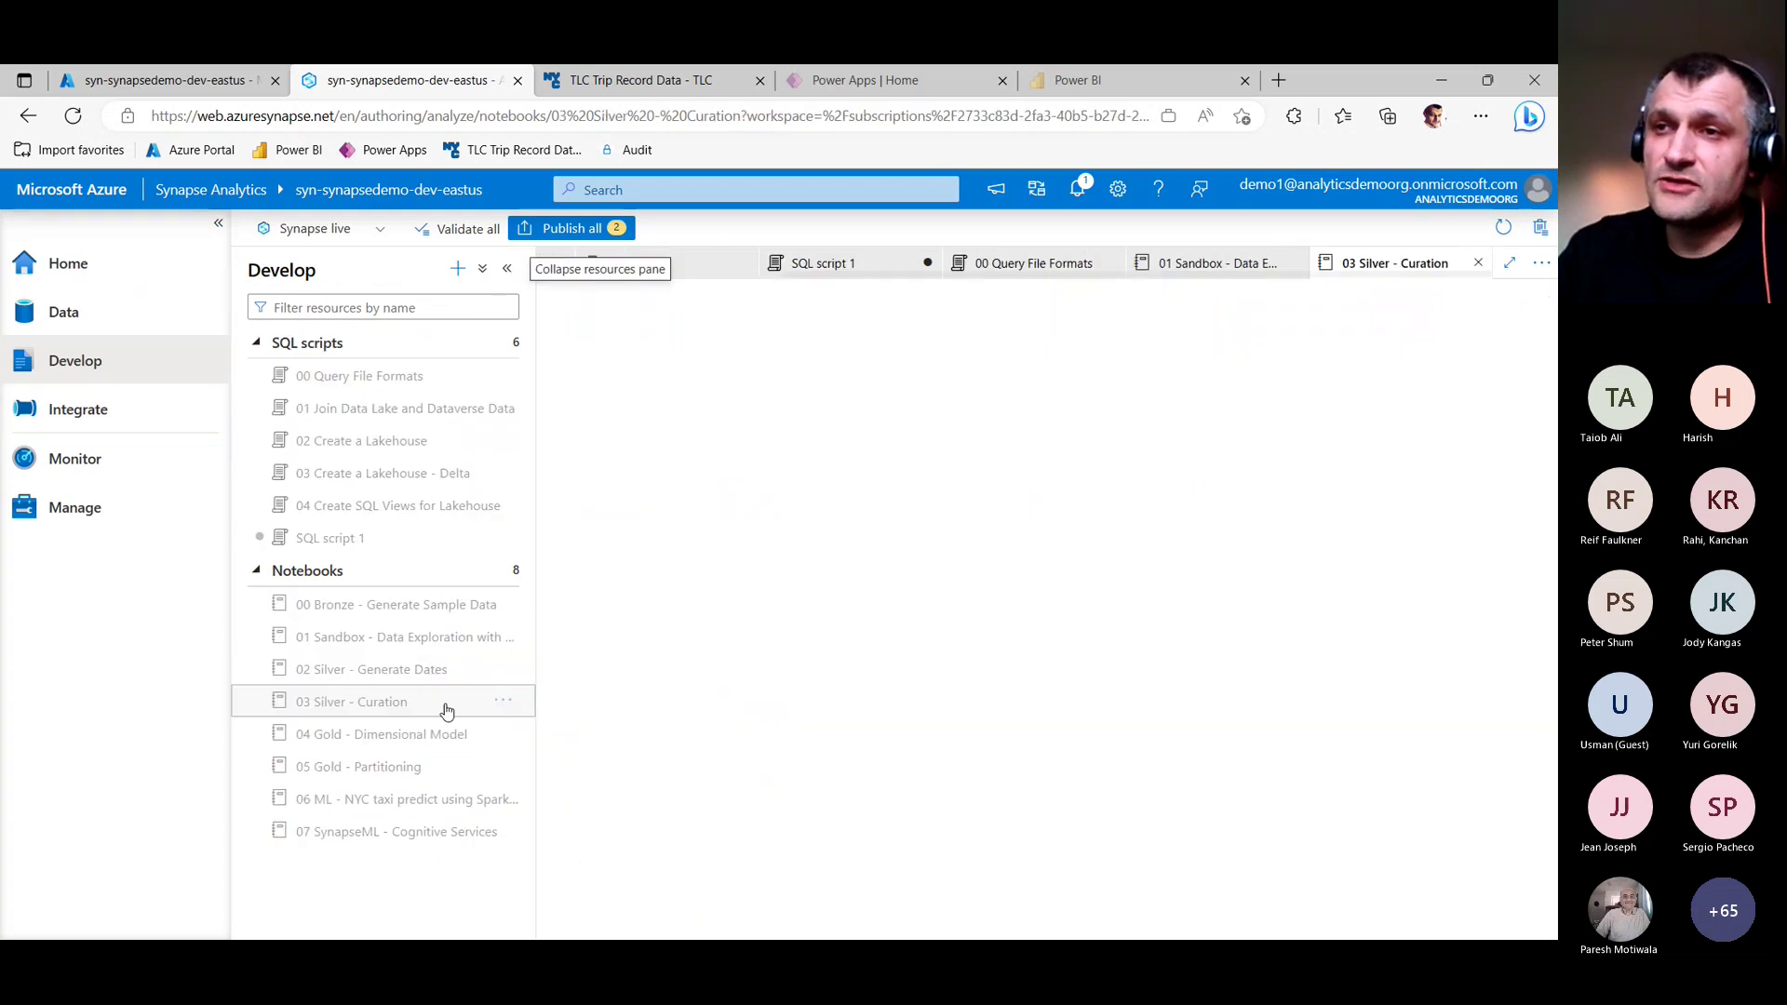
click(507, 269)
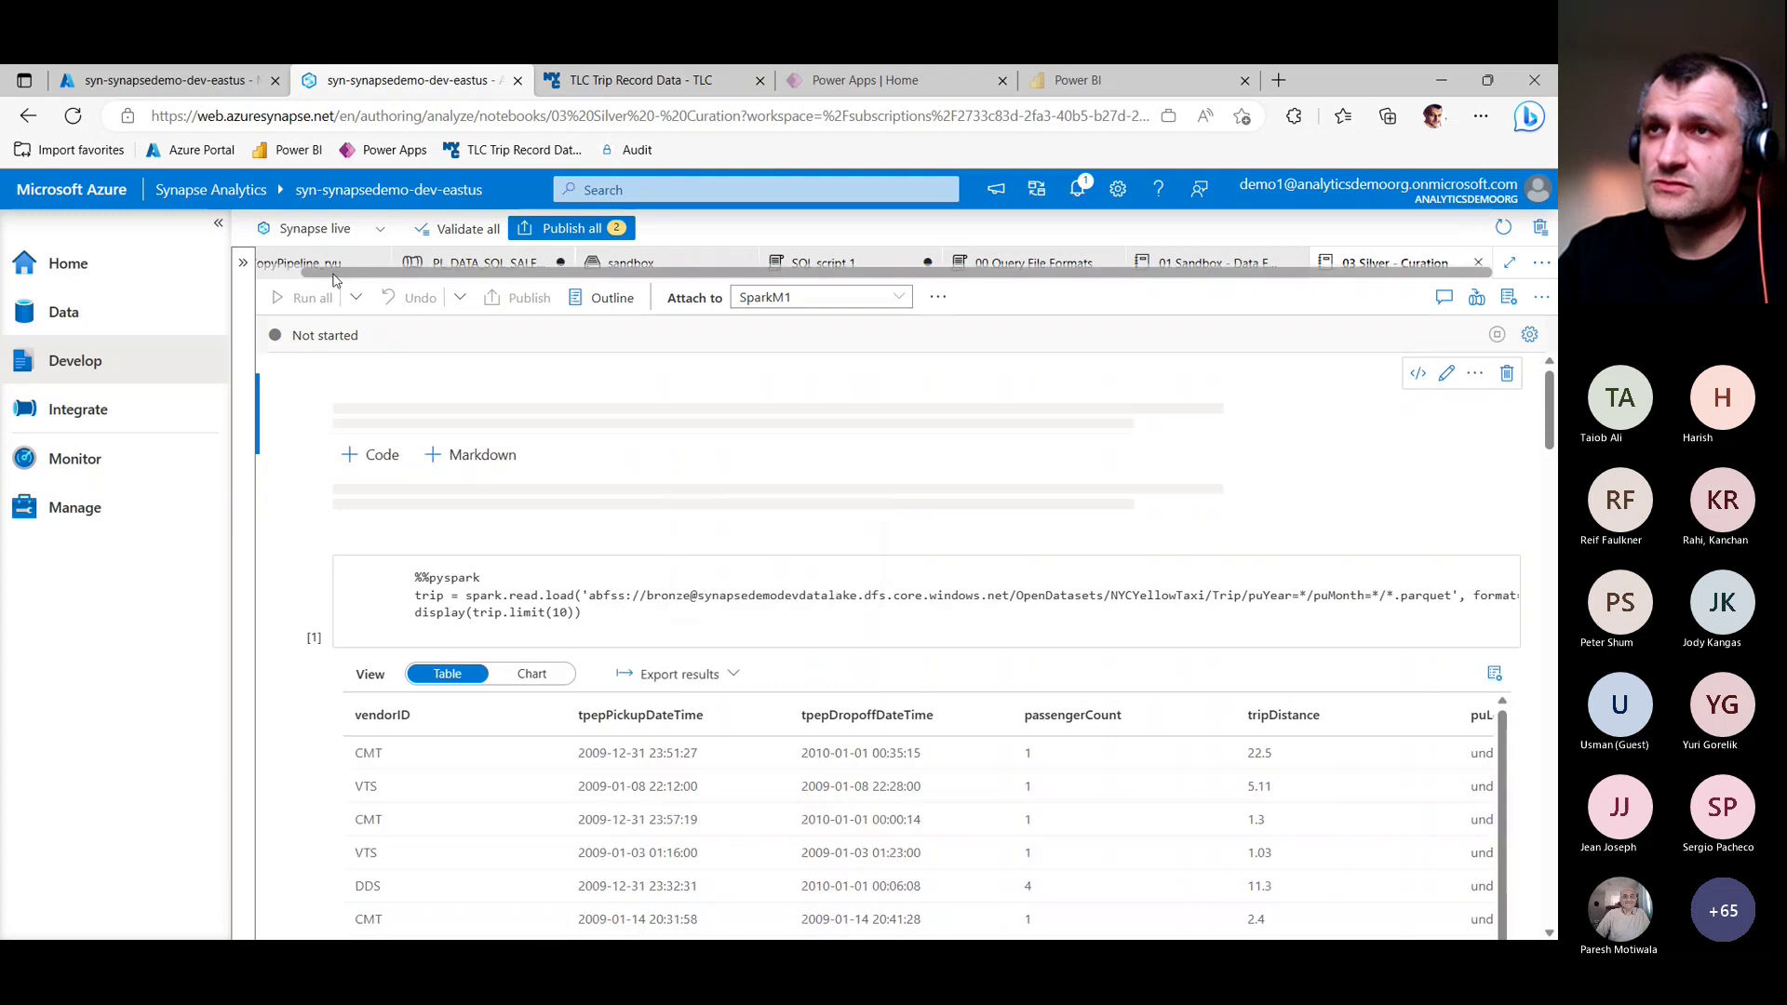
click(218, 225)
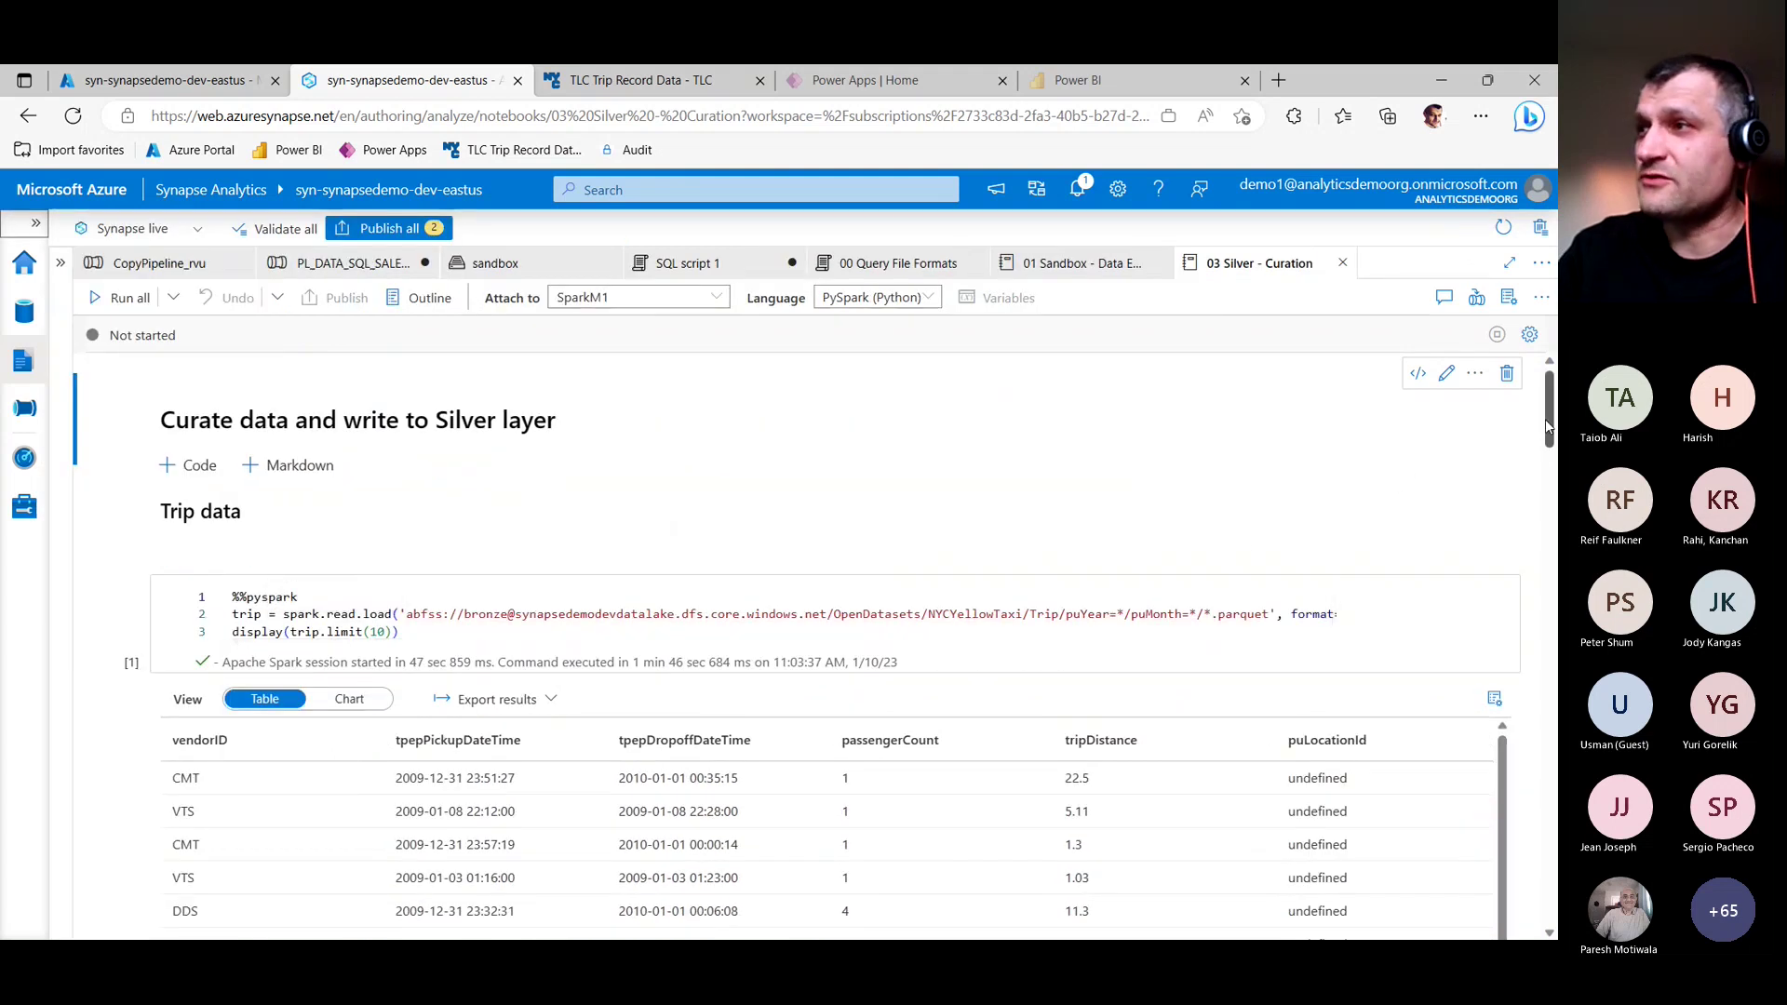
Examine the trip_curated temporary view and the cell that writes vendor_curated to the silver container in delta format.
drag(1545, 419, 1546, 525)
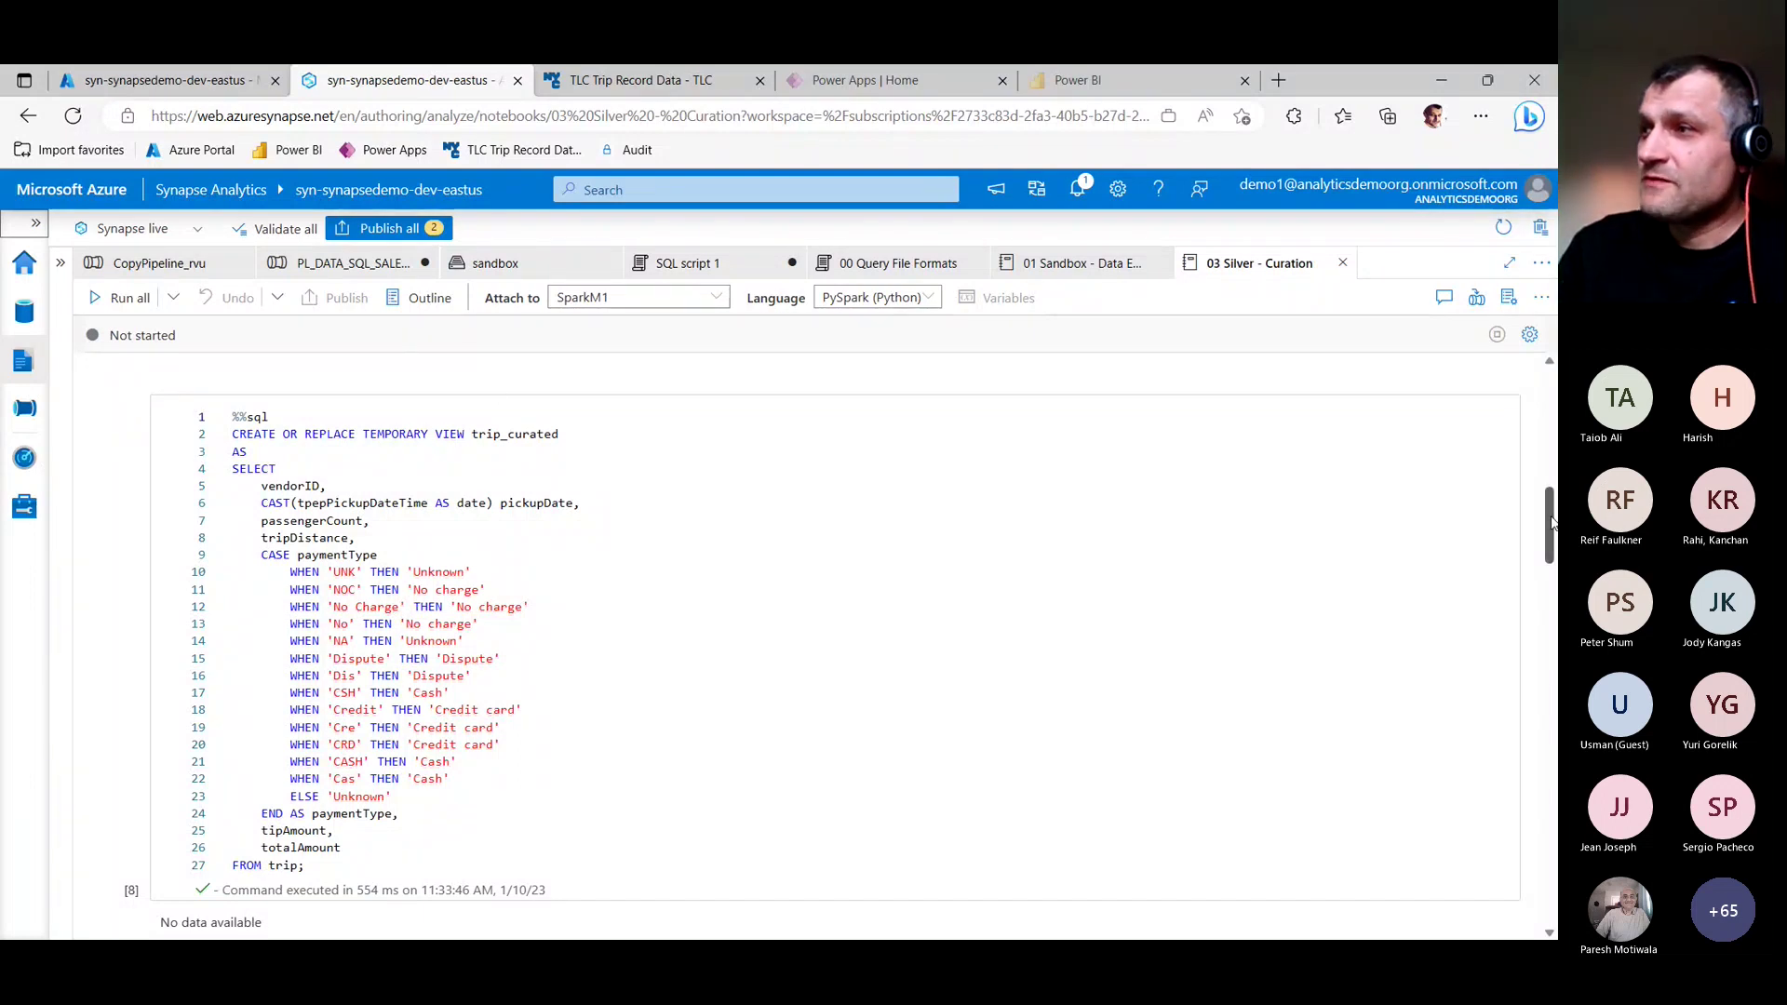
scroll(1552, 532, down, 1)
drag(1552, 532, 1534, 815)
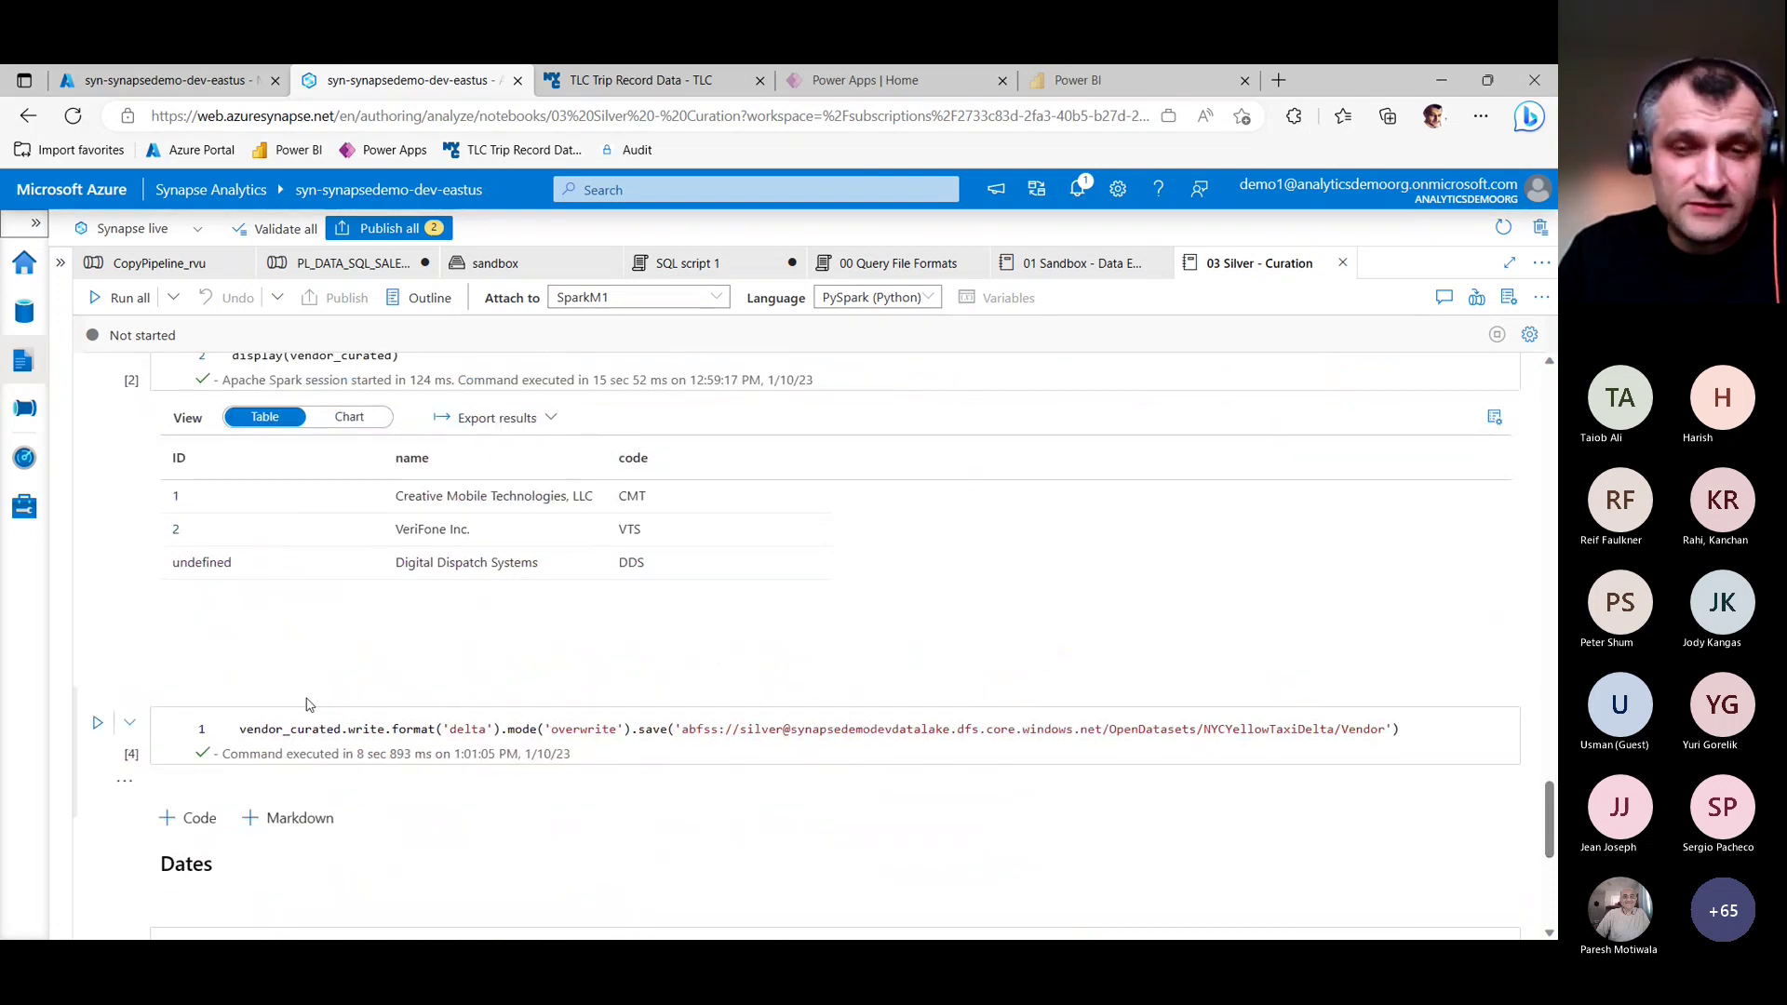
mouse_move(224, 696)
mouse_down()
mouse_move(243, 719)
mouse_move(1413, 748)
mouse_up()
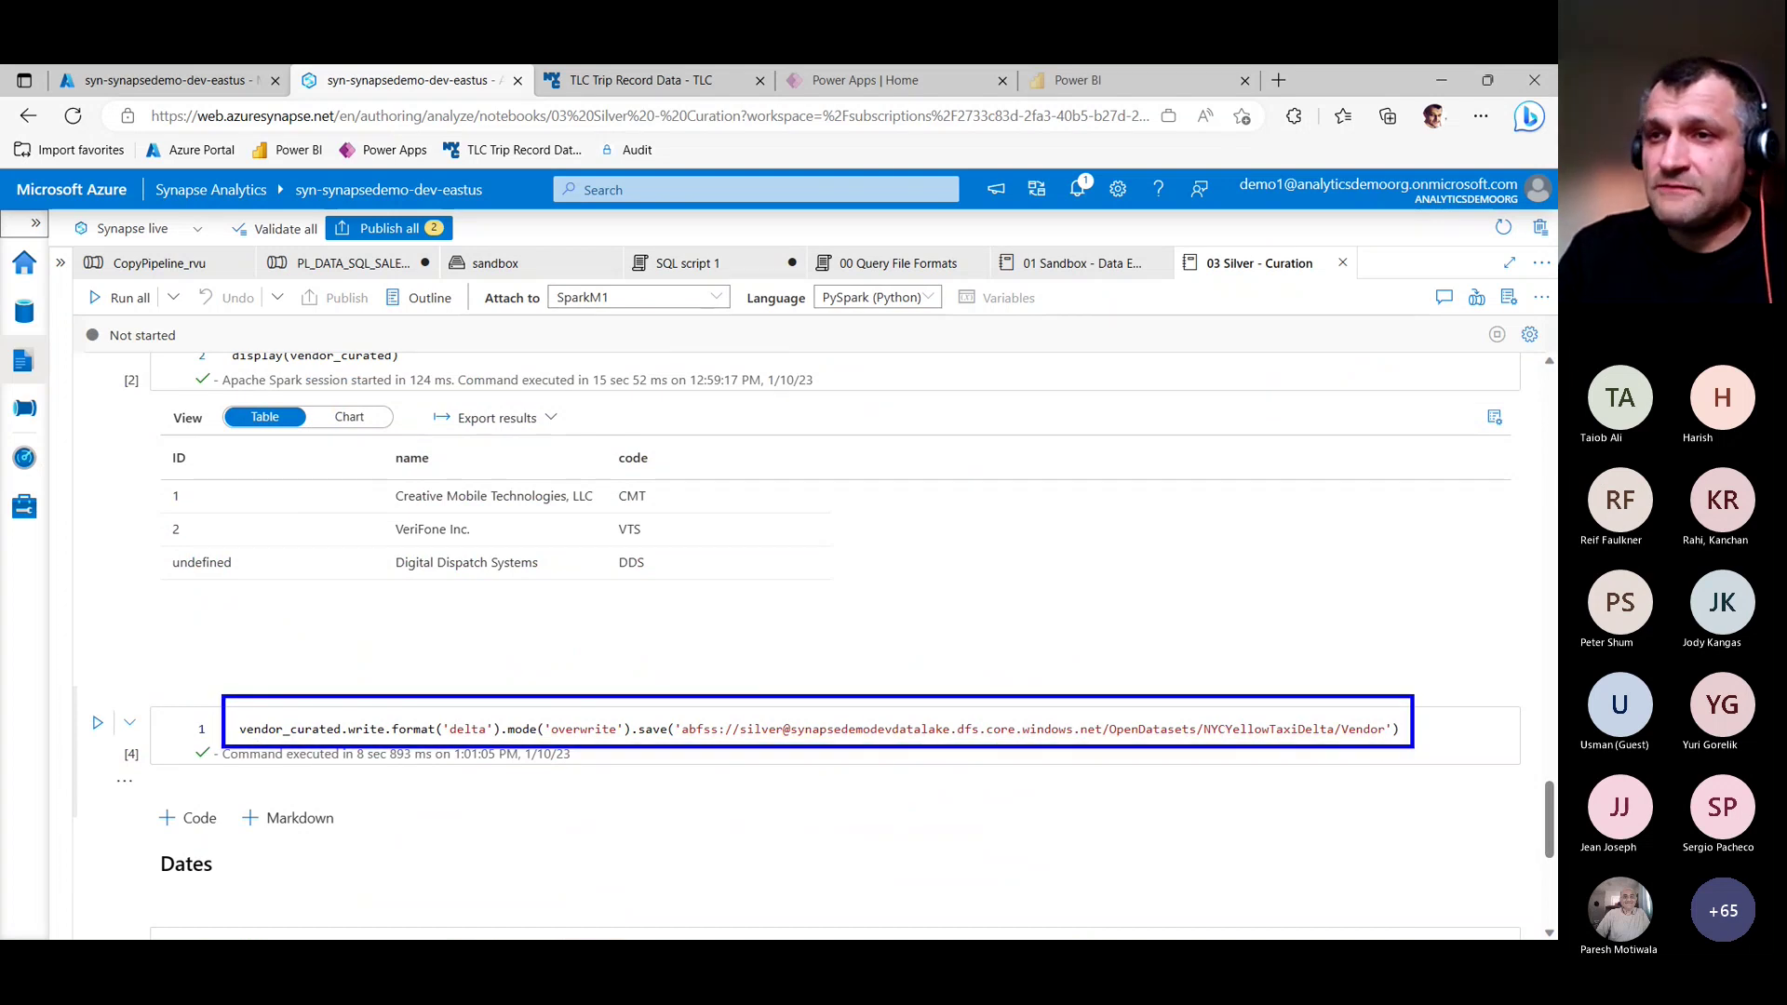
drag(255, 738, 475, 738)
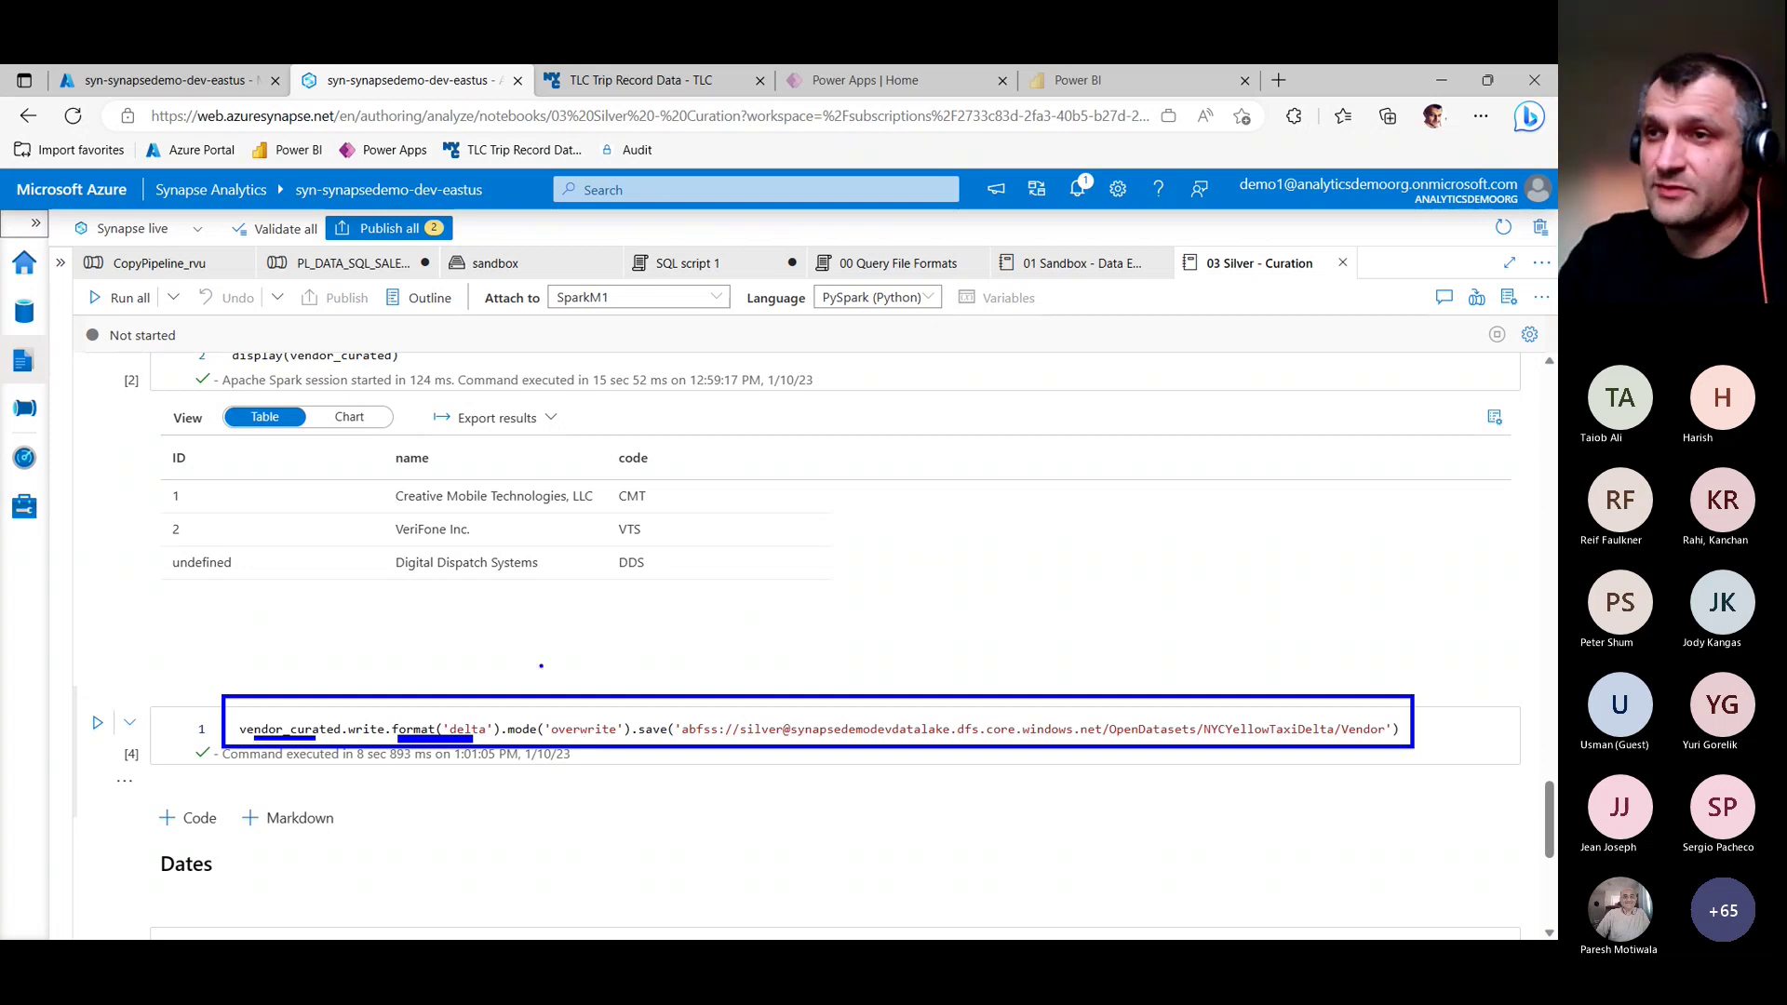
key(Escape)
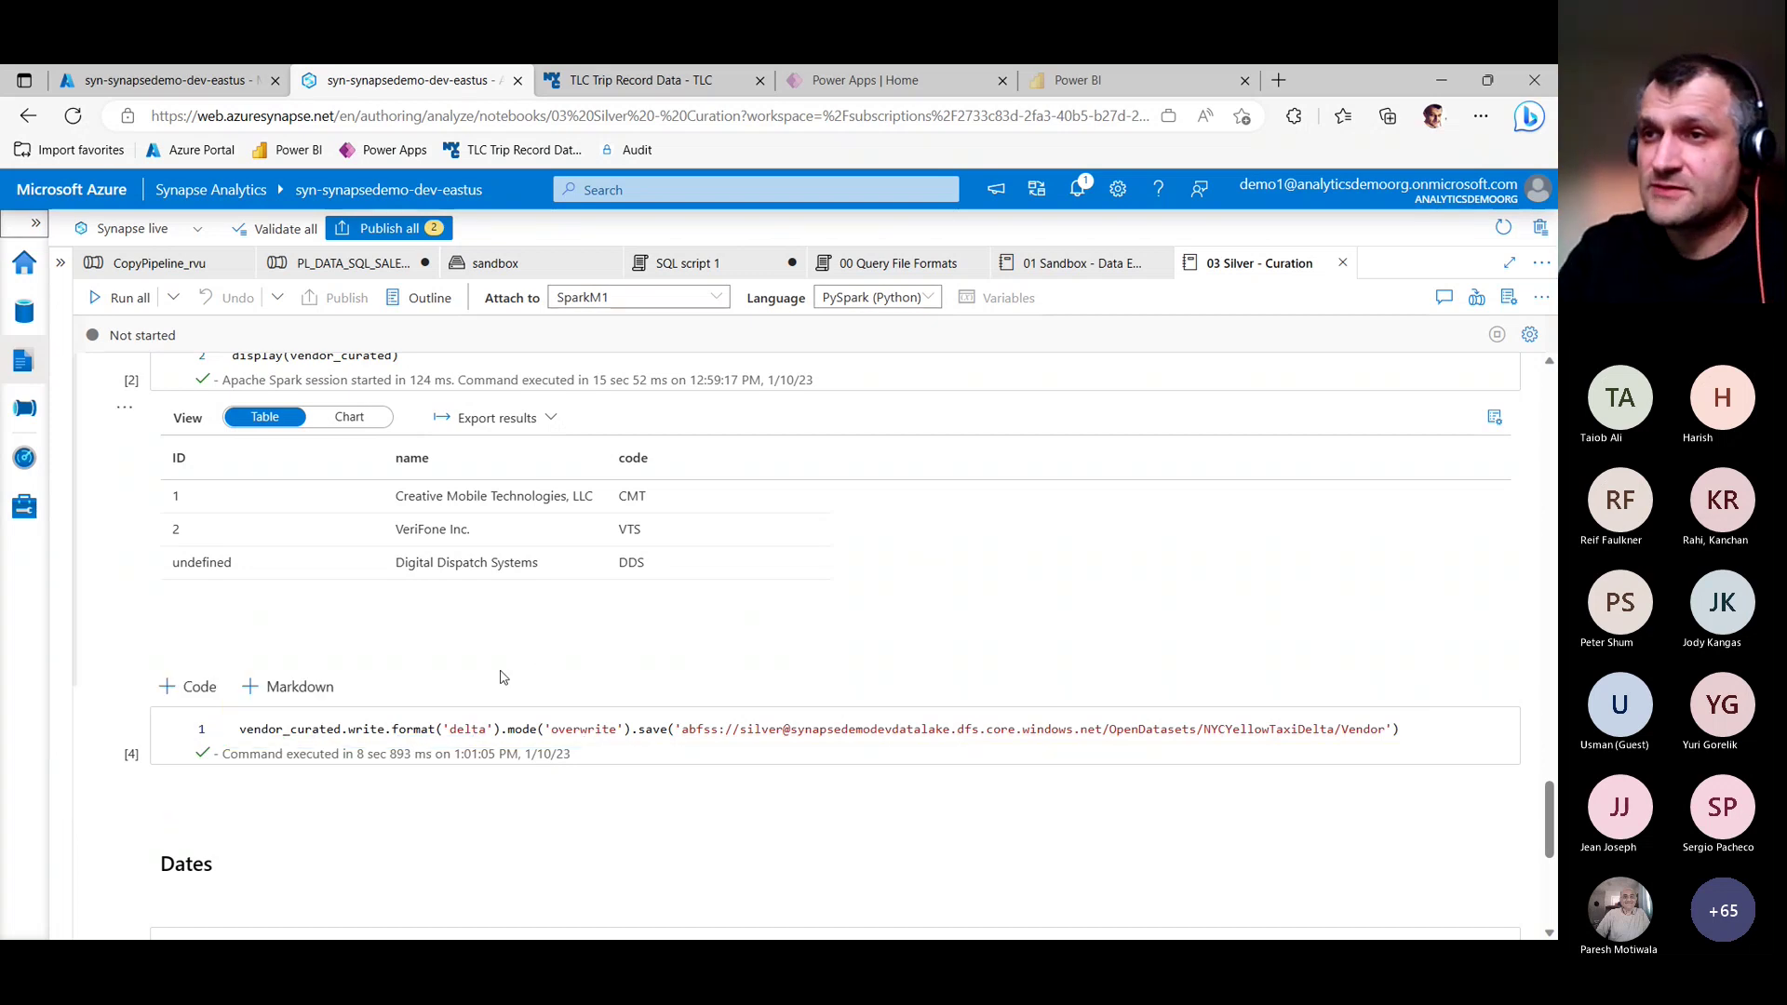
Open the 04 Gold - Dimensional Model notebook and examine the gold storage location of the TaxiLakehouse.DimVendor table.
click(24, 364)
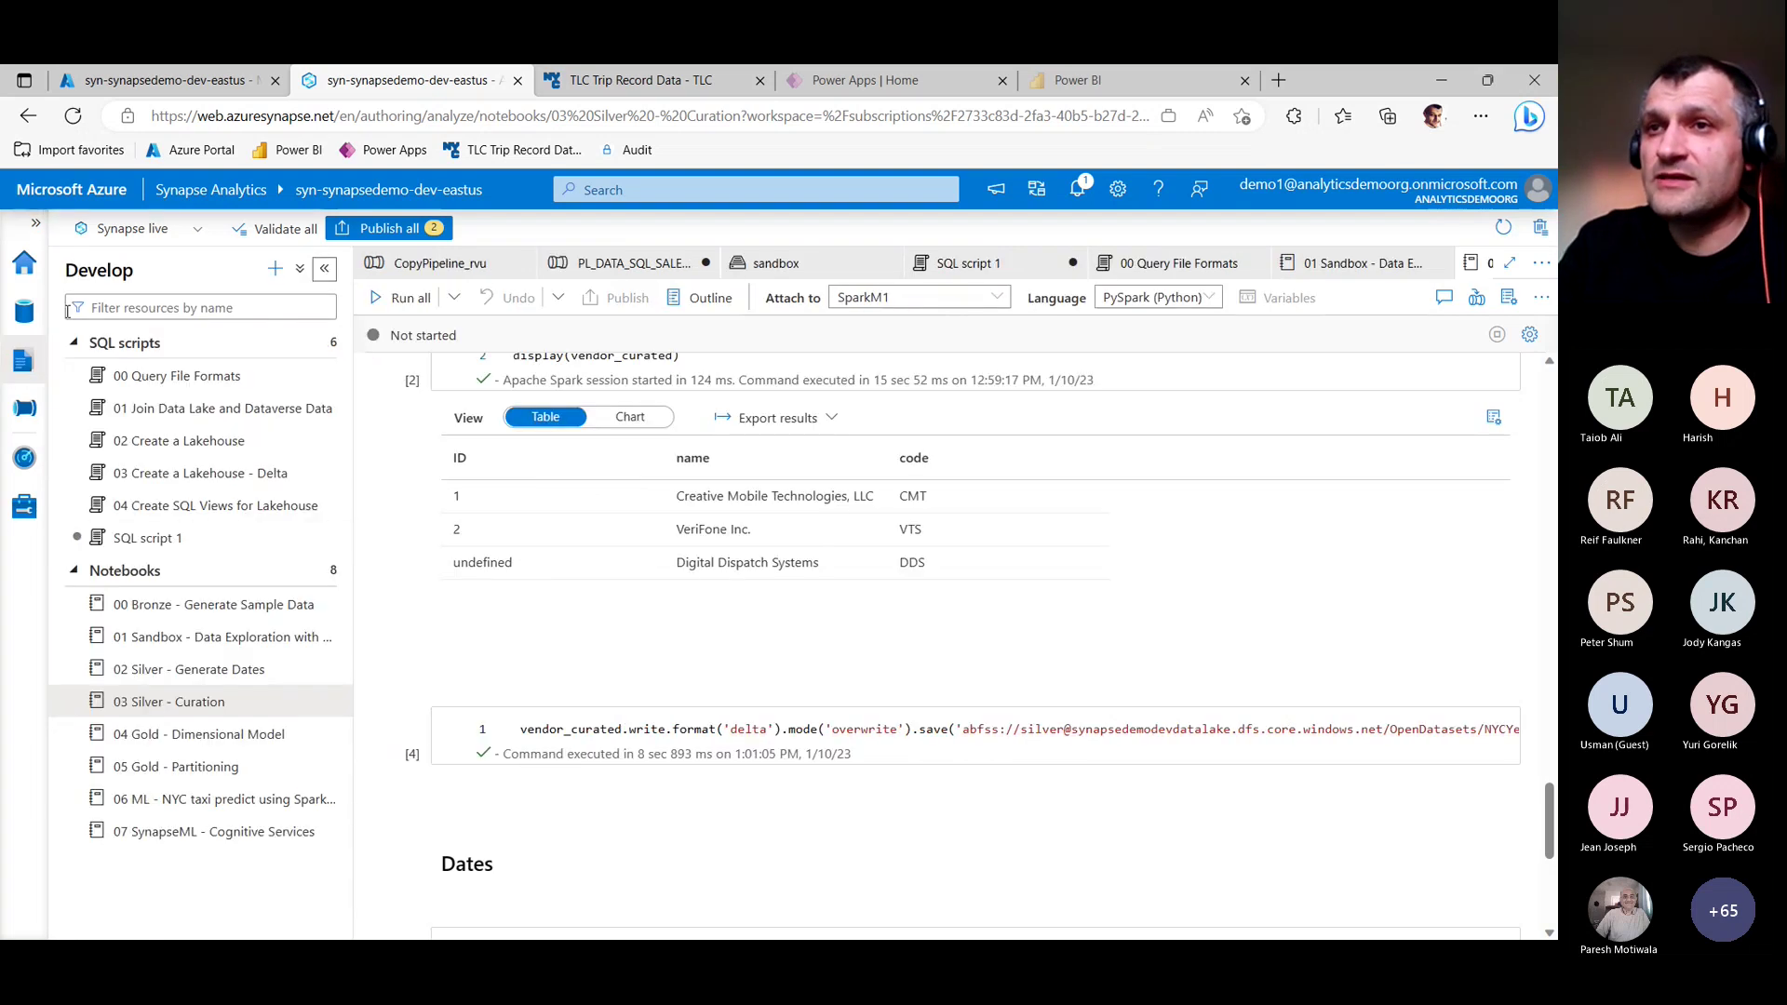
click(209, 735)
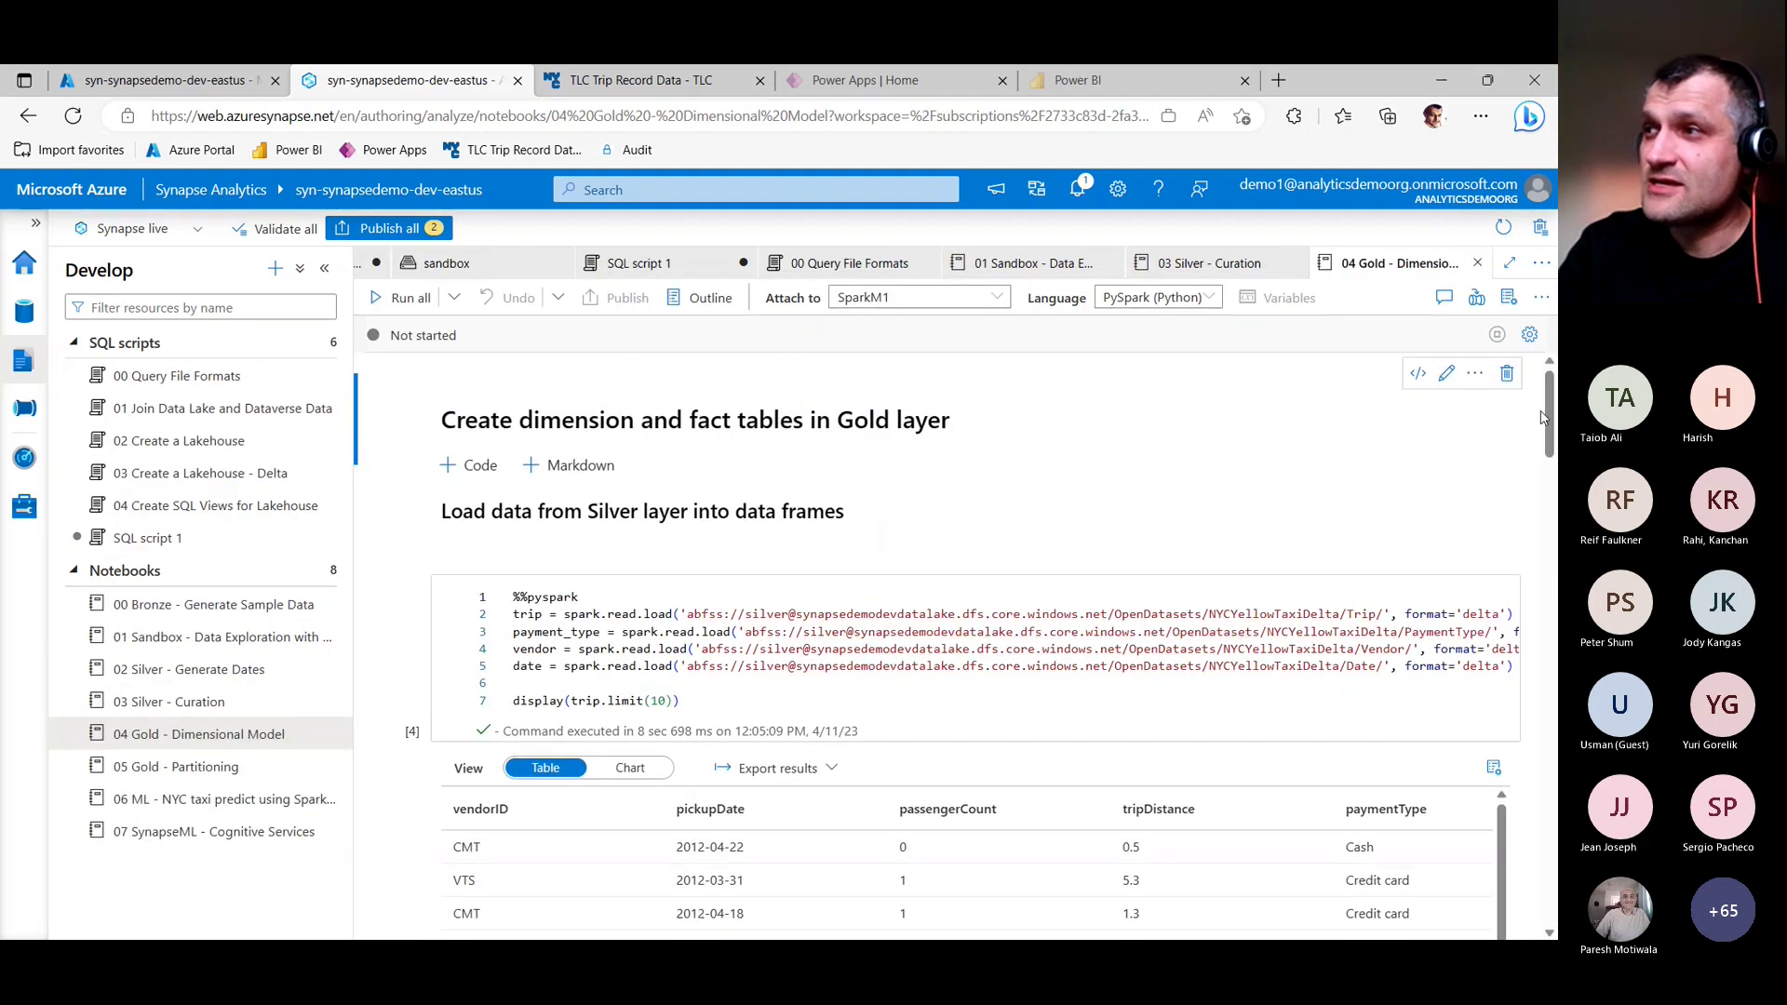
drag(1541, 417, 1542, 623)
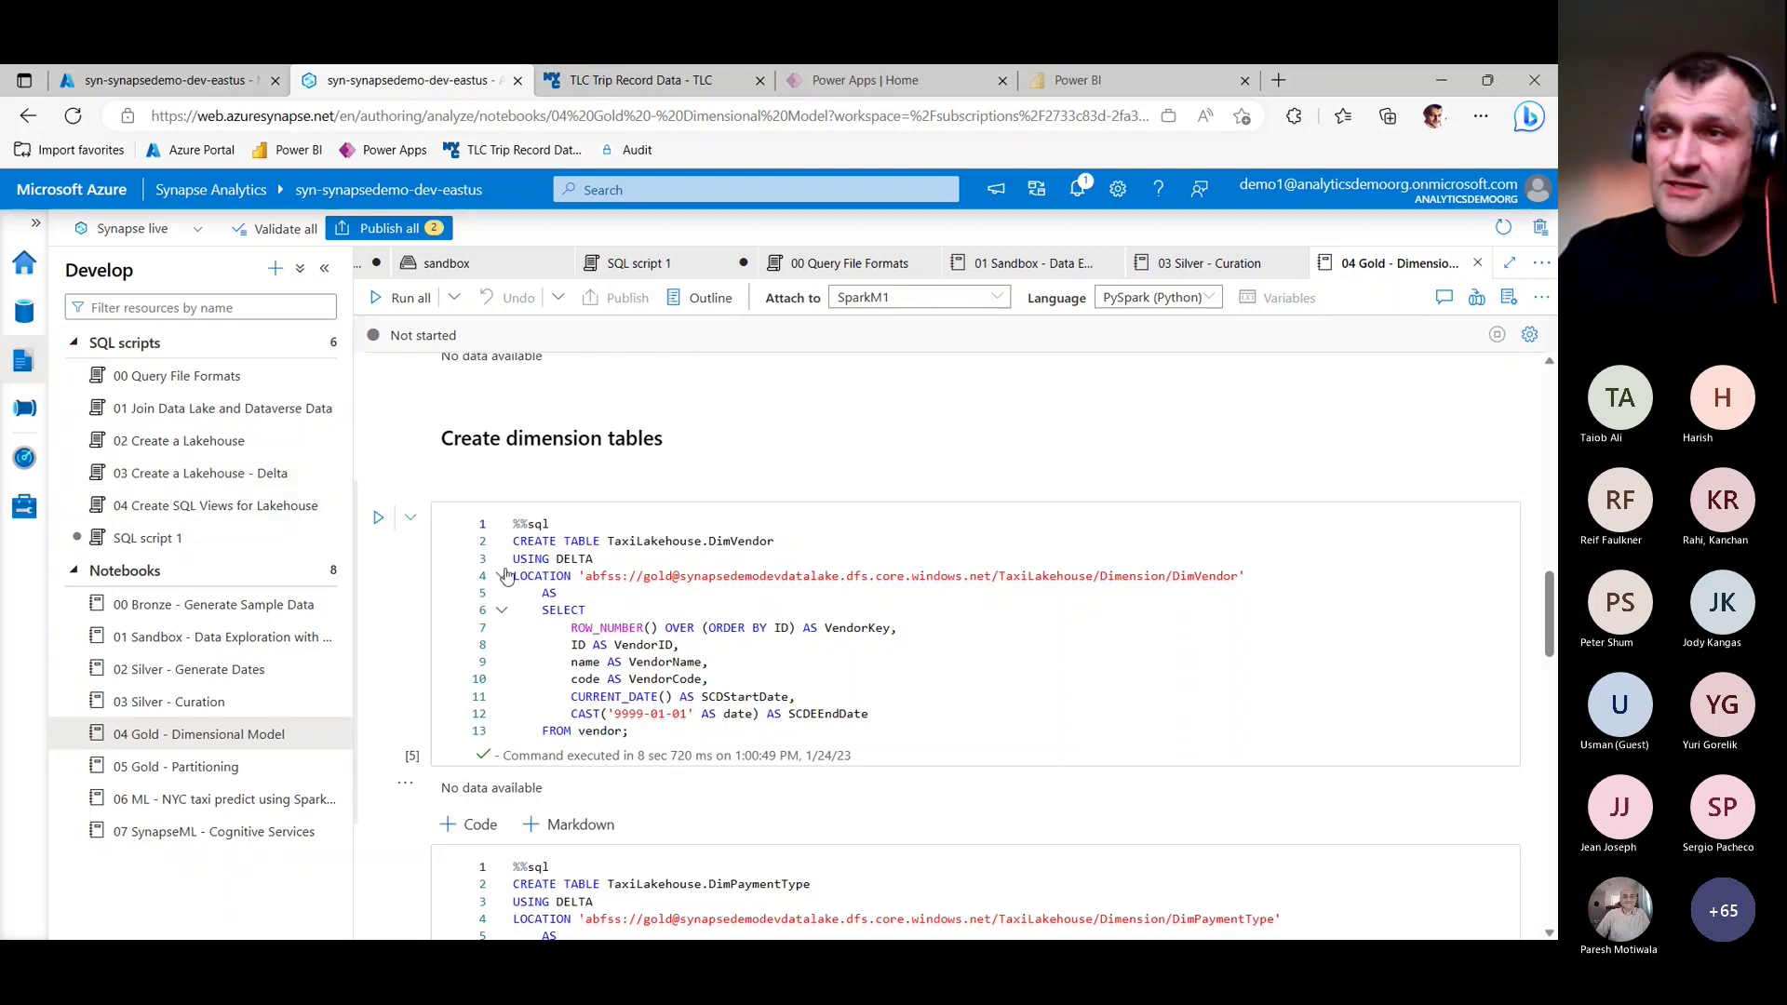
drag(504, 563, 1249, 592)
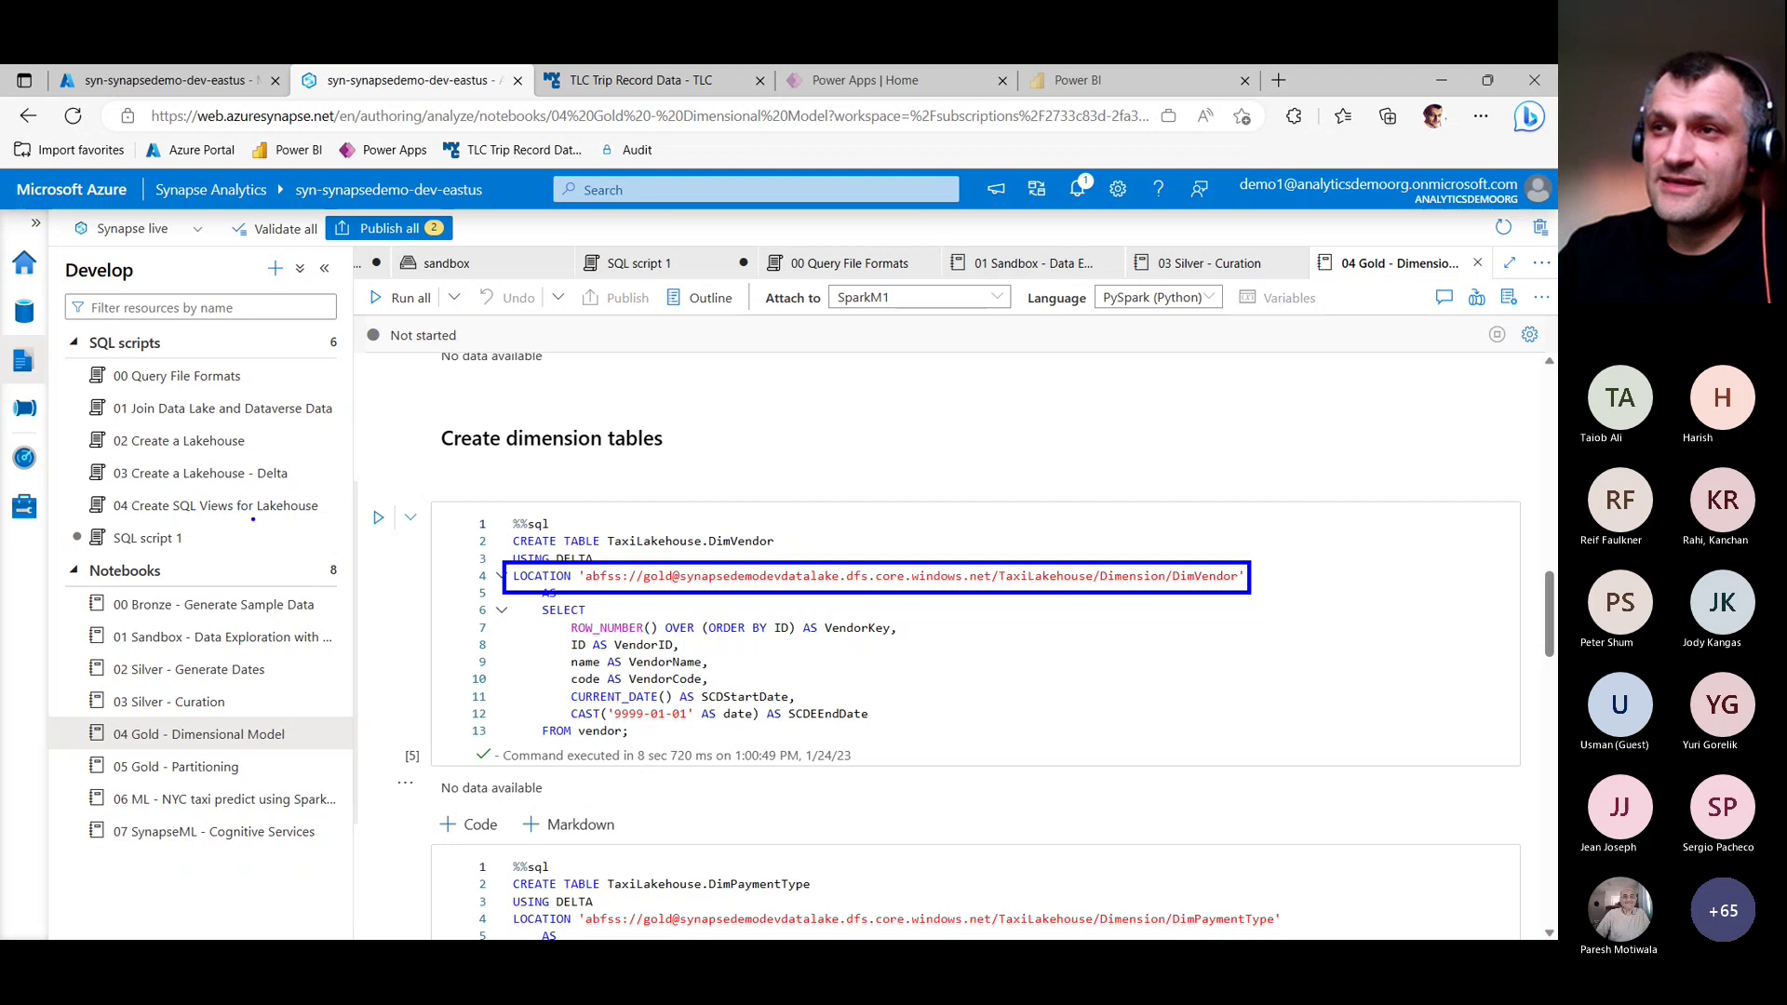
key(Escape)
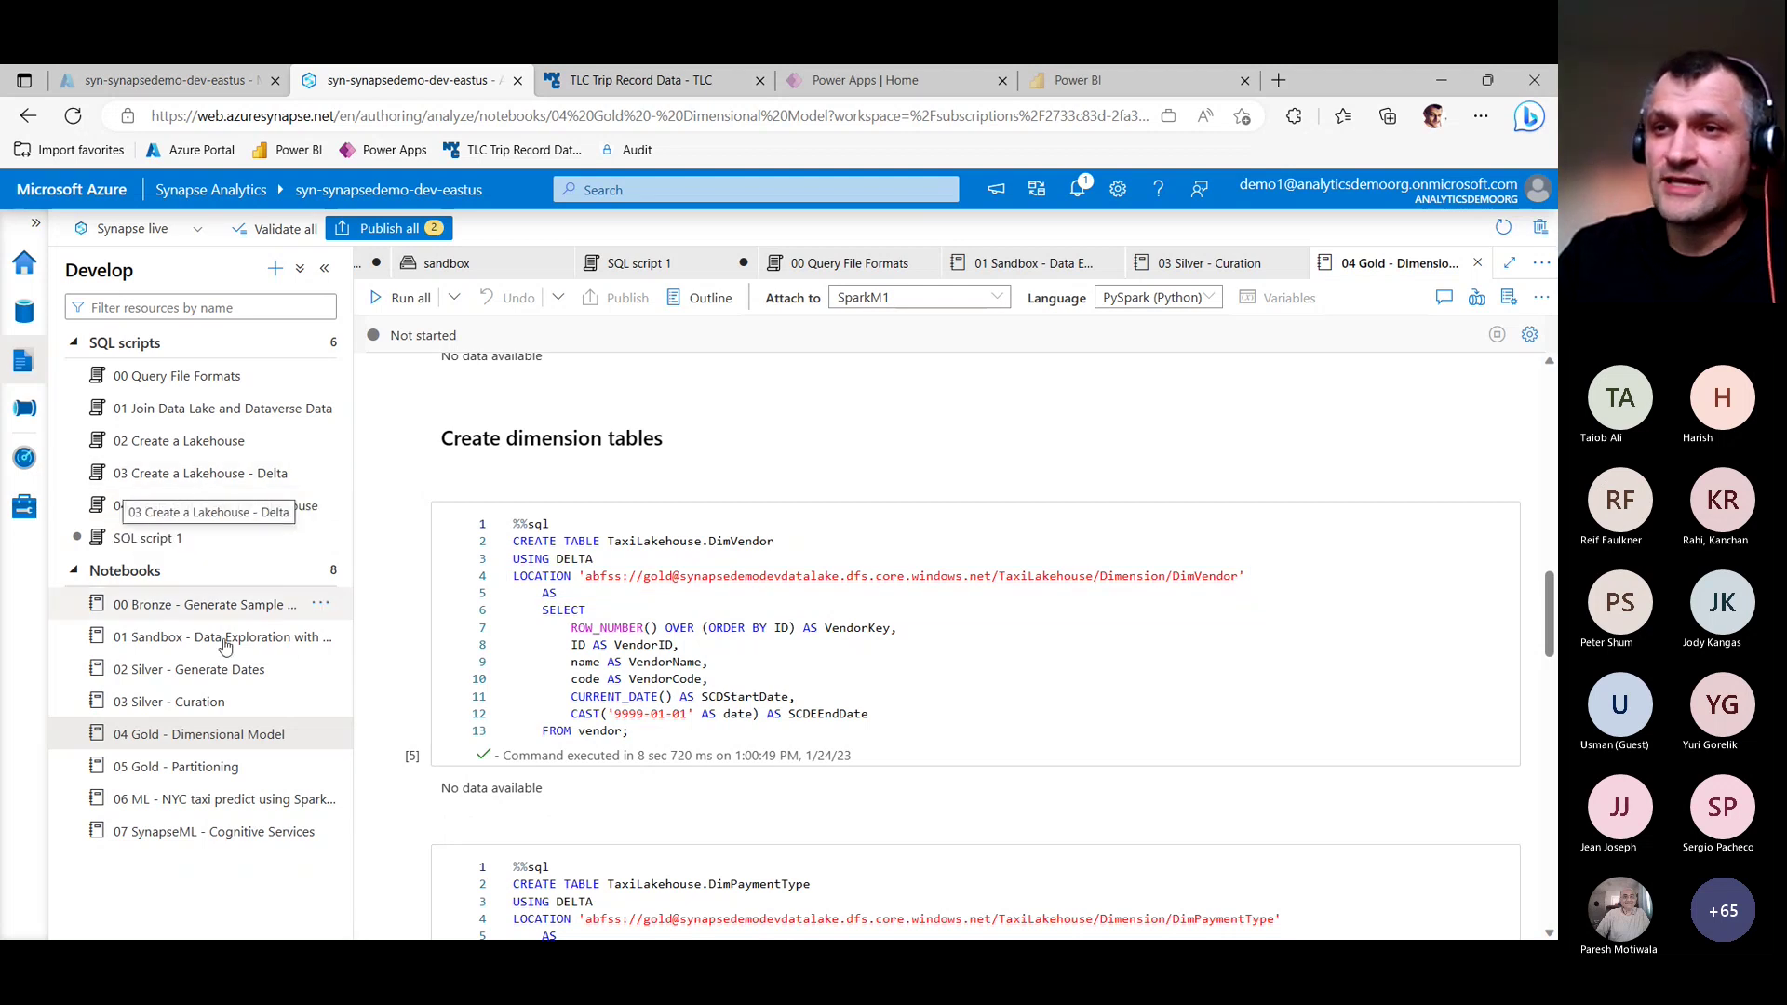
Open the 03 Create a Lakehouse - Delta SQL script to view its definitions, and switch to the Power BI home page.
click(186, 475)
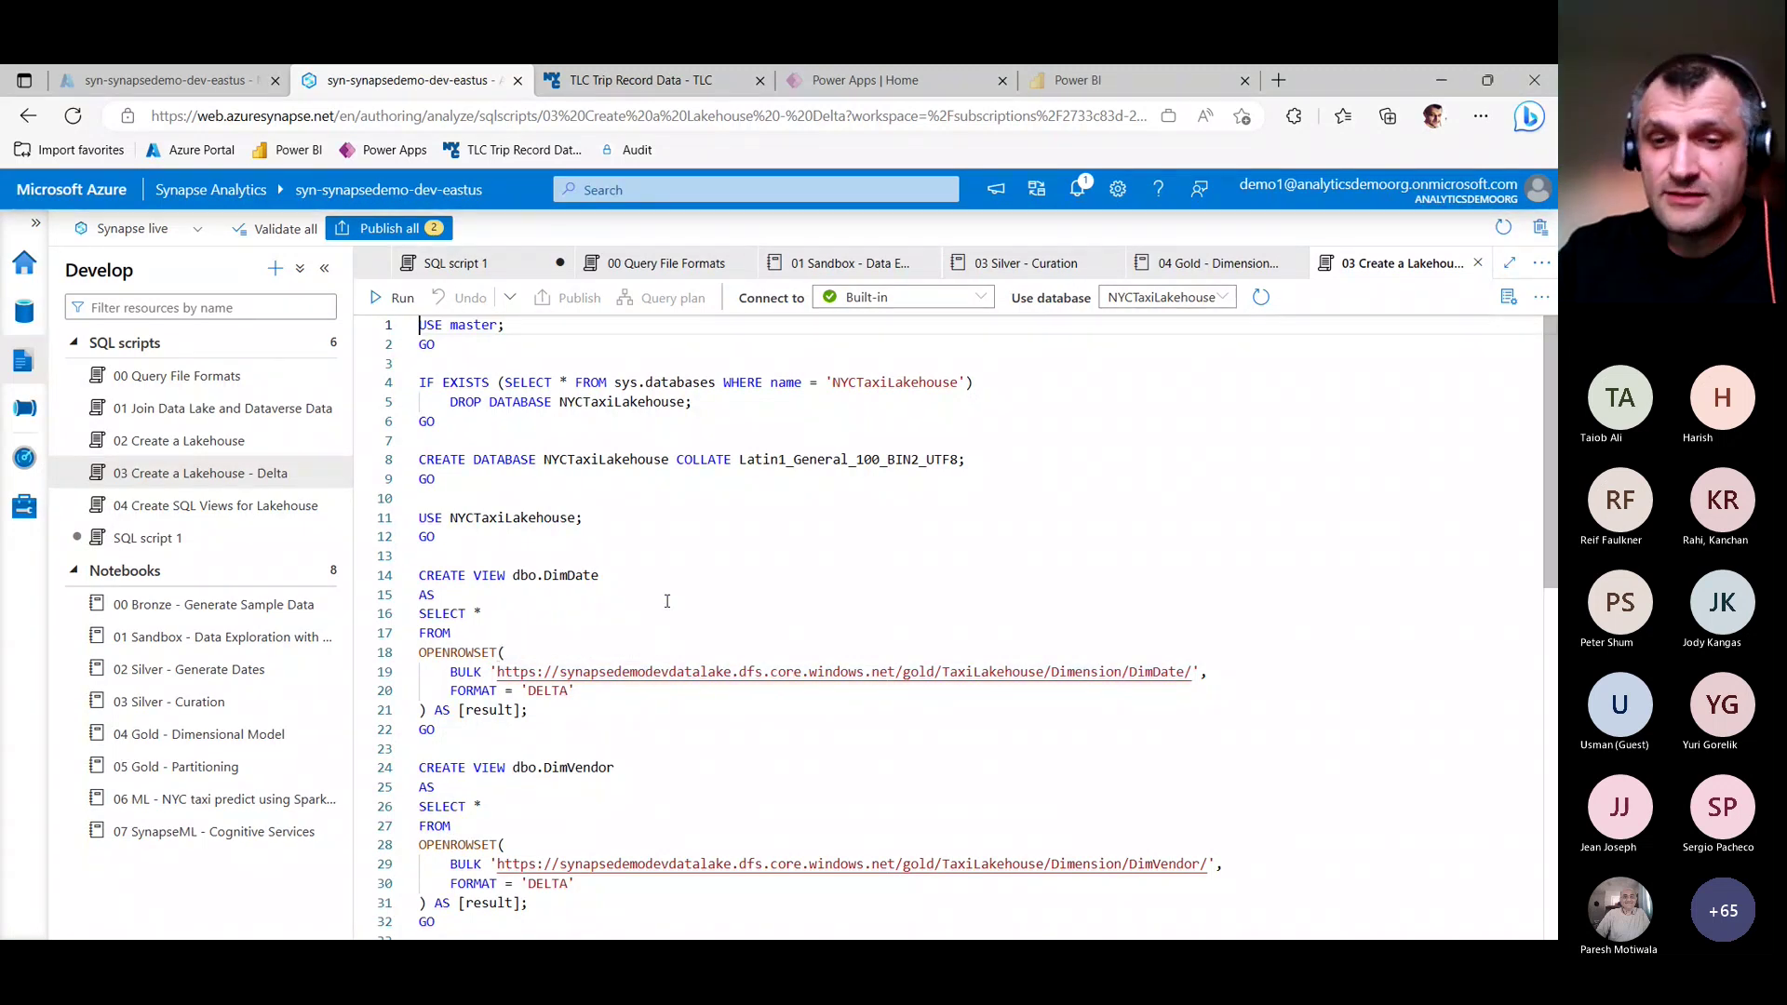
click(1098, 88)
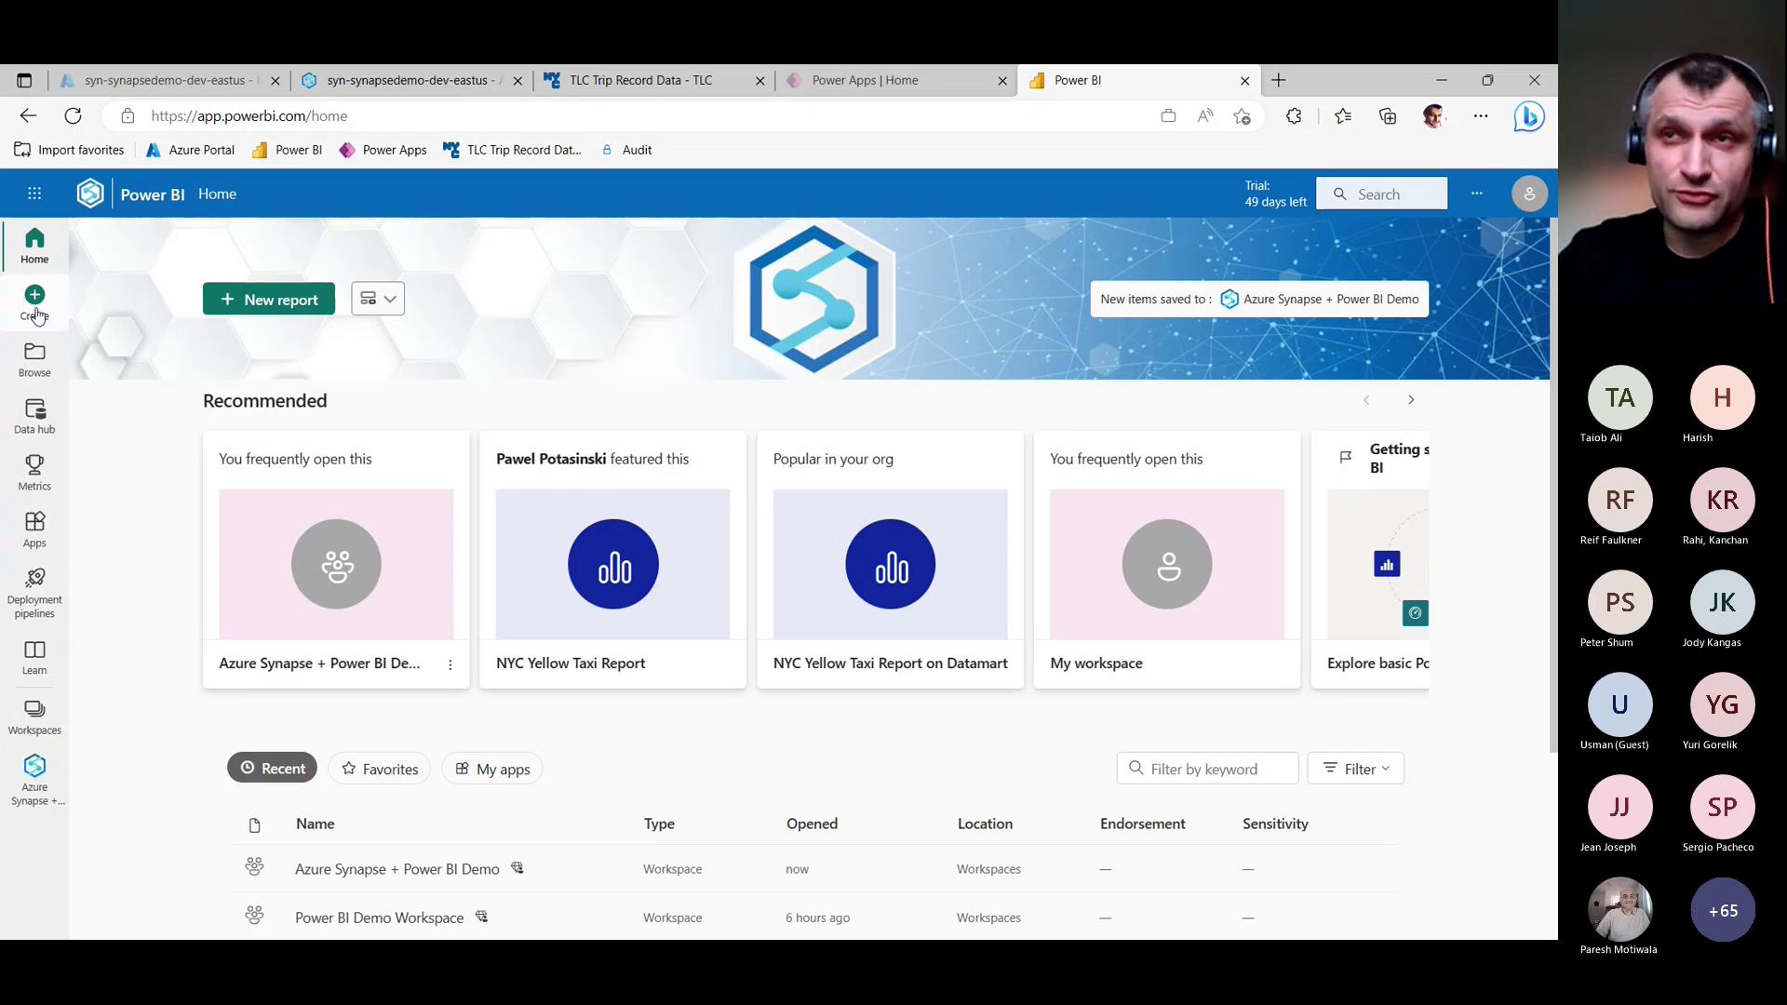
Open the Azure Synapse + Power BI Demo workspace and point out its capacity marker beside the workspace name.
click(36, 718)
click(346, 419)
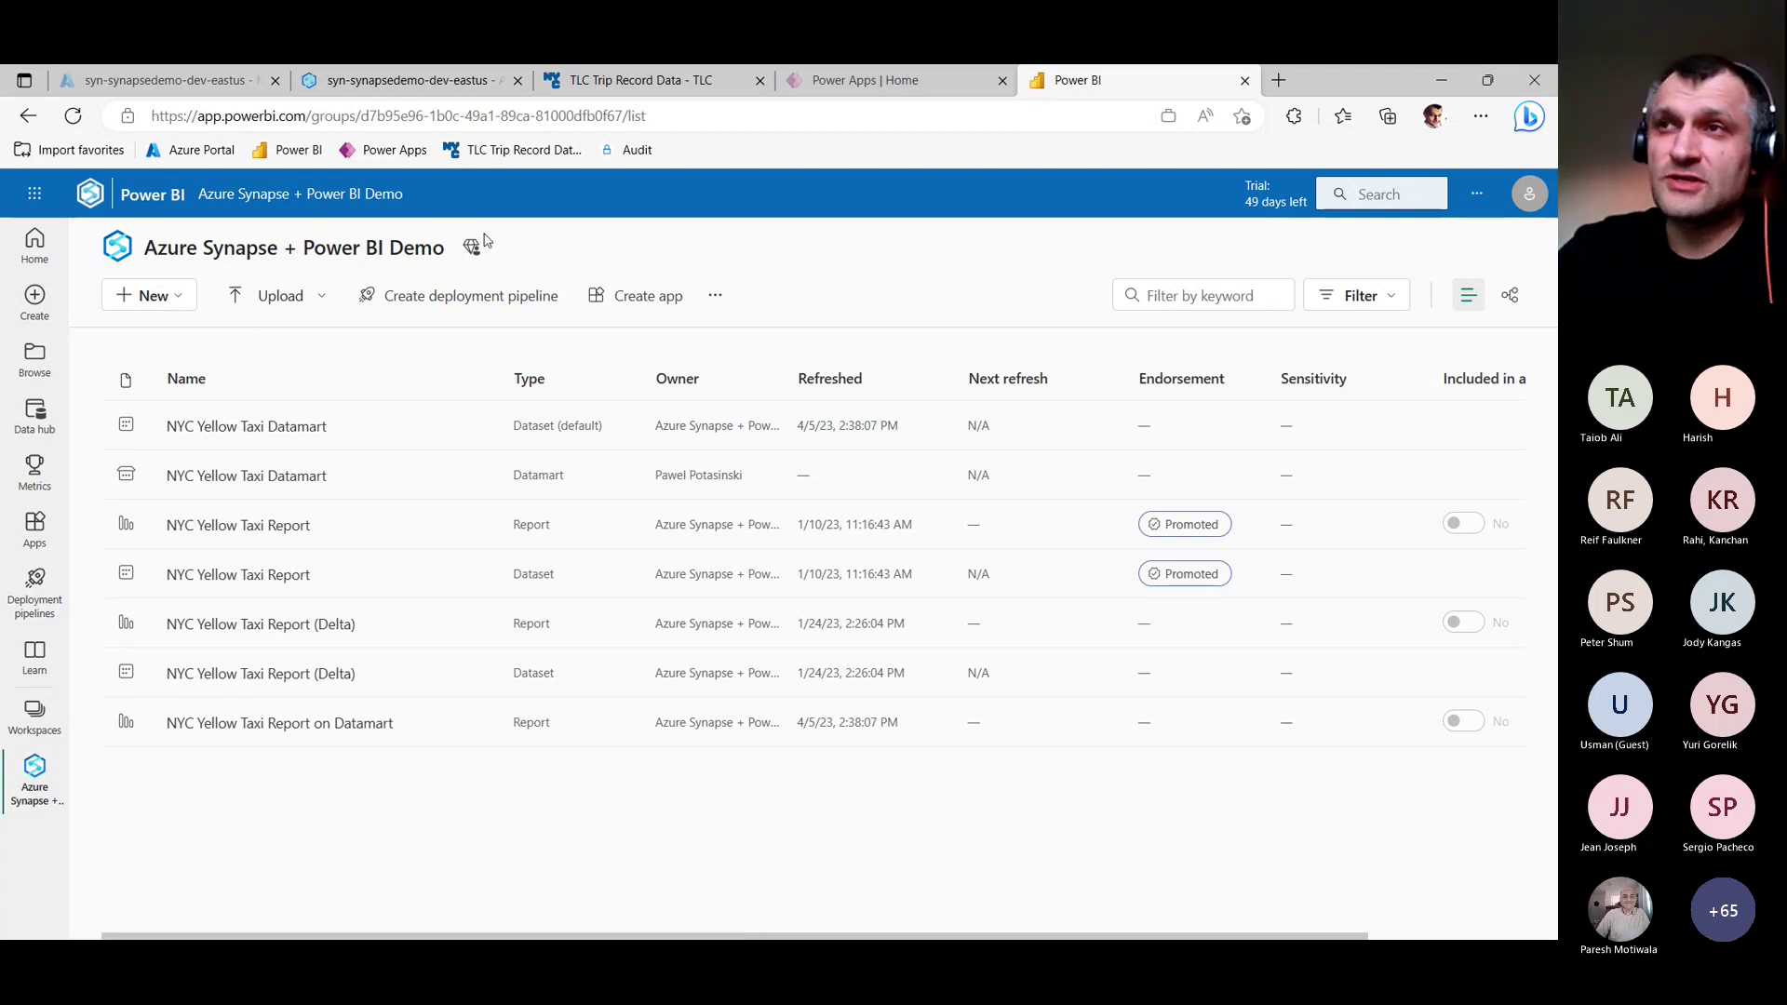
drag(494, 228, 452, 264)
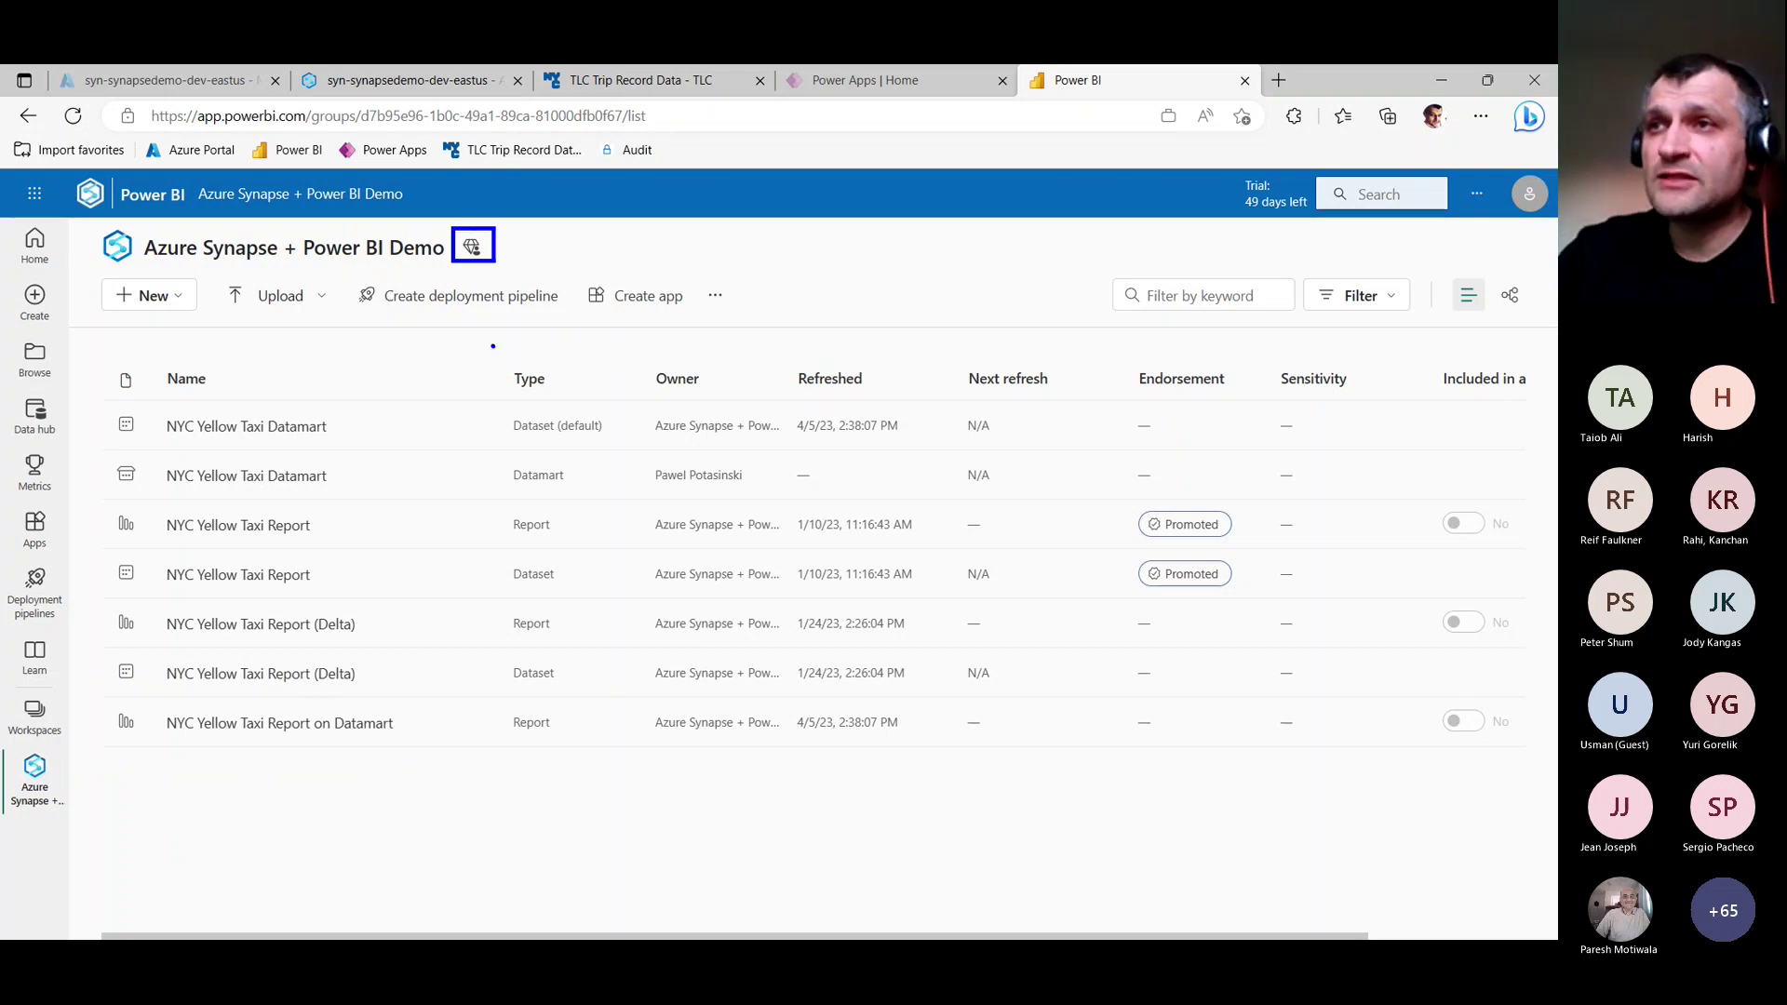
Create a new datamart named Test in the Azure Synapse + Power BI Demo workspace.
click(151, 295)
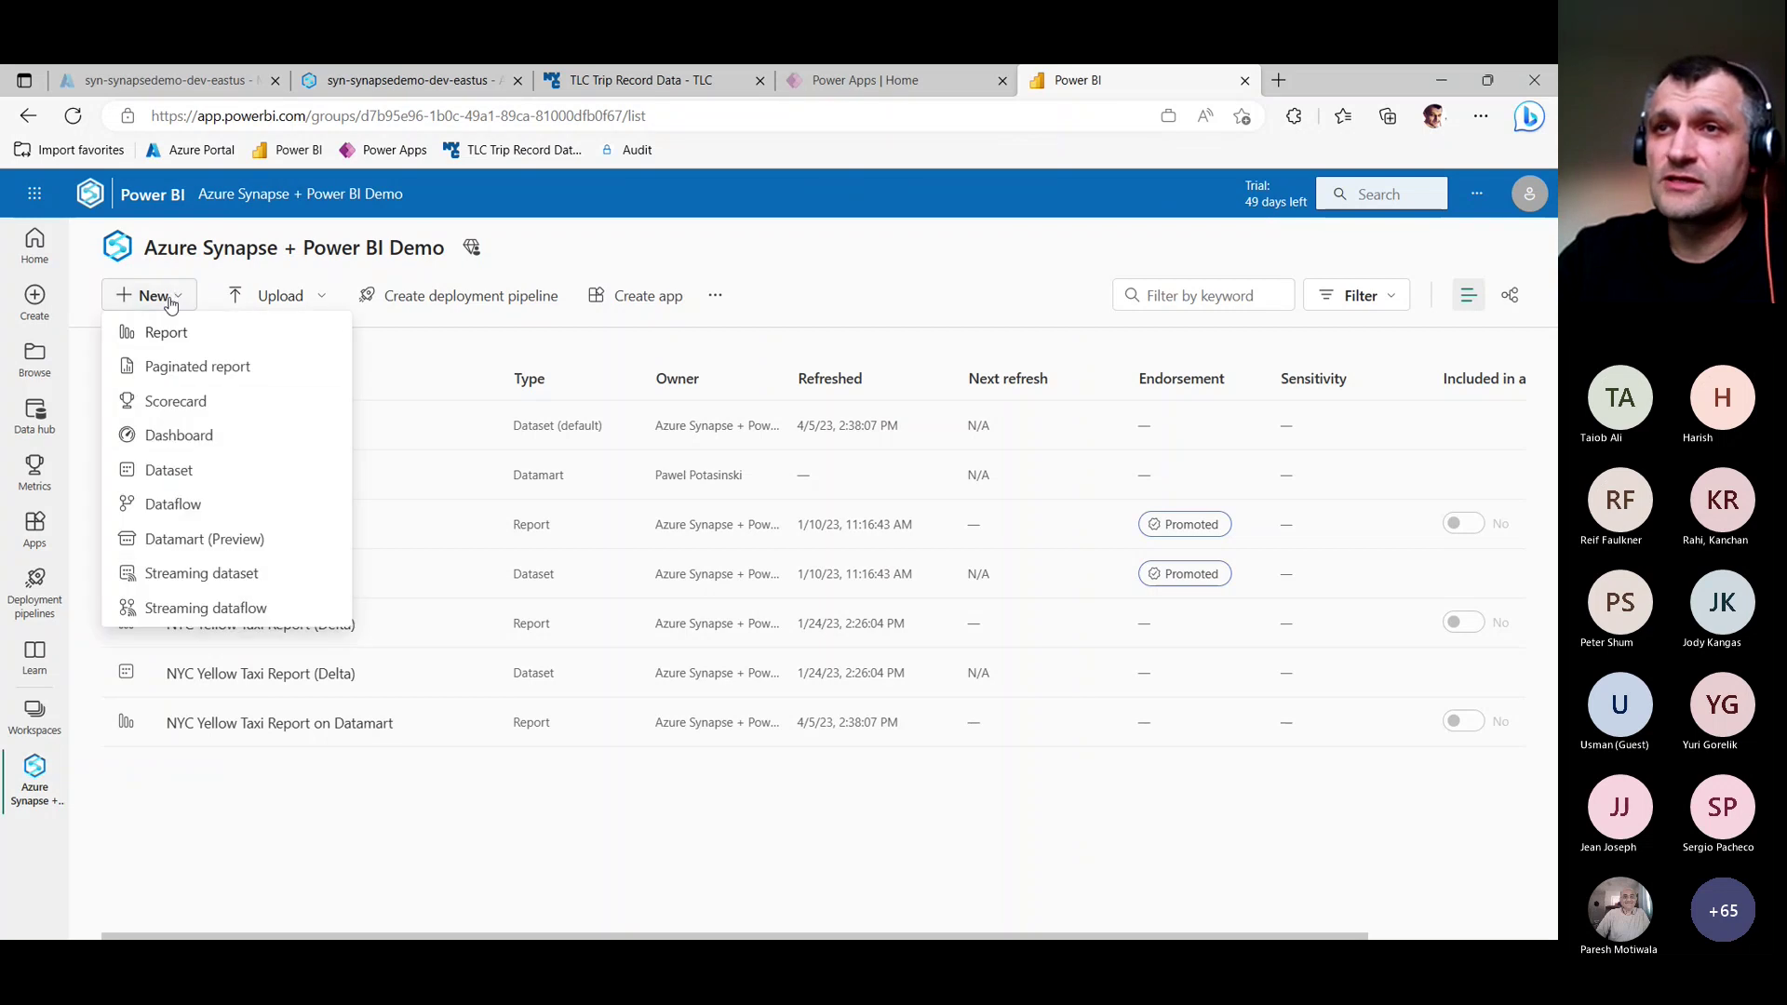
click(177, 539)
click(721, 525)
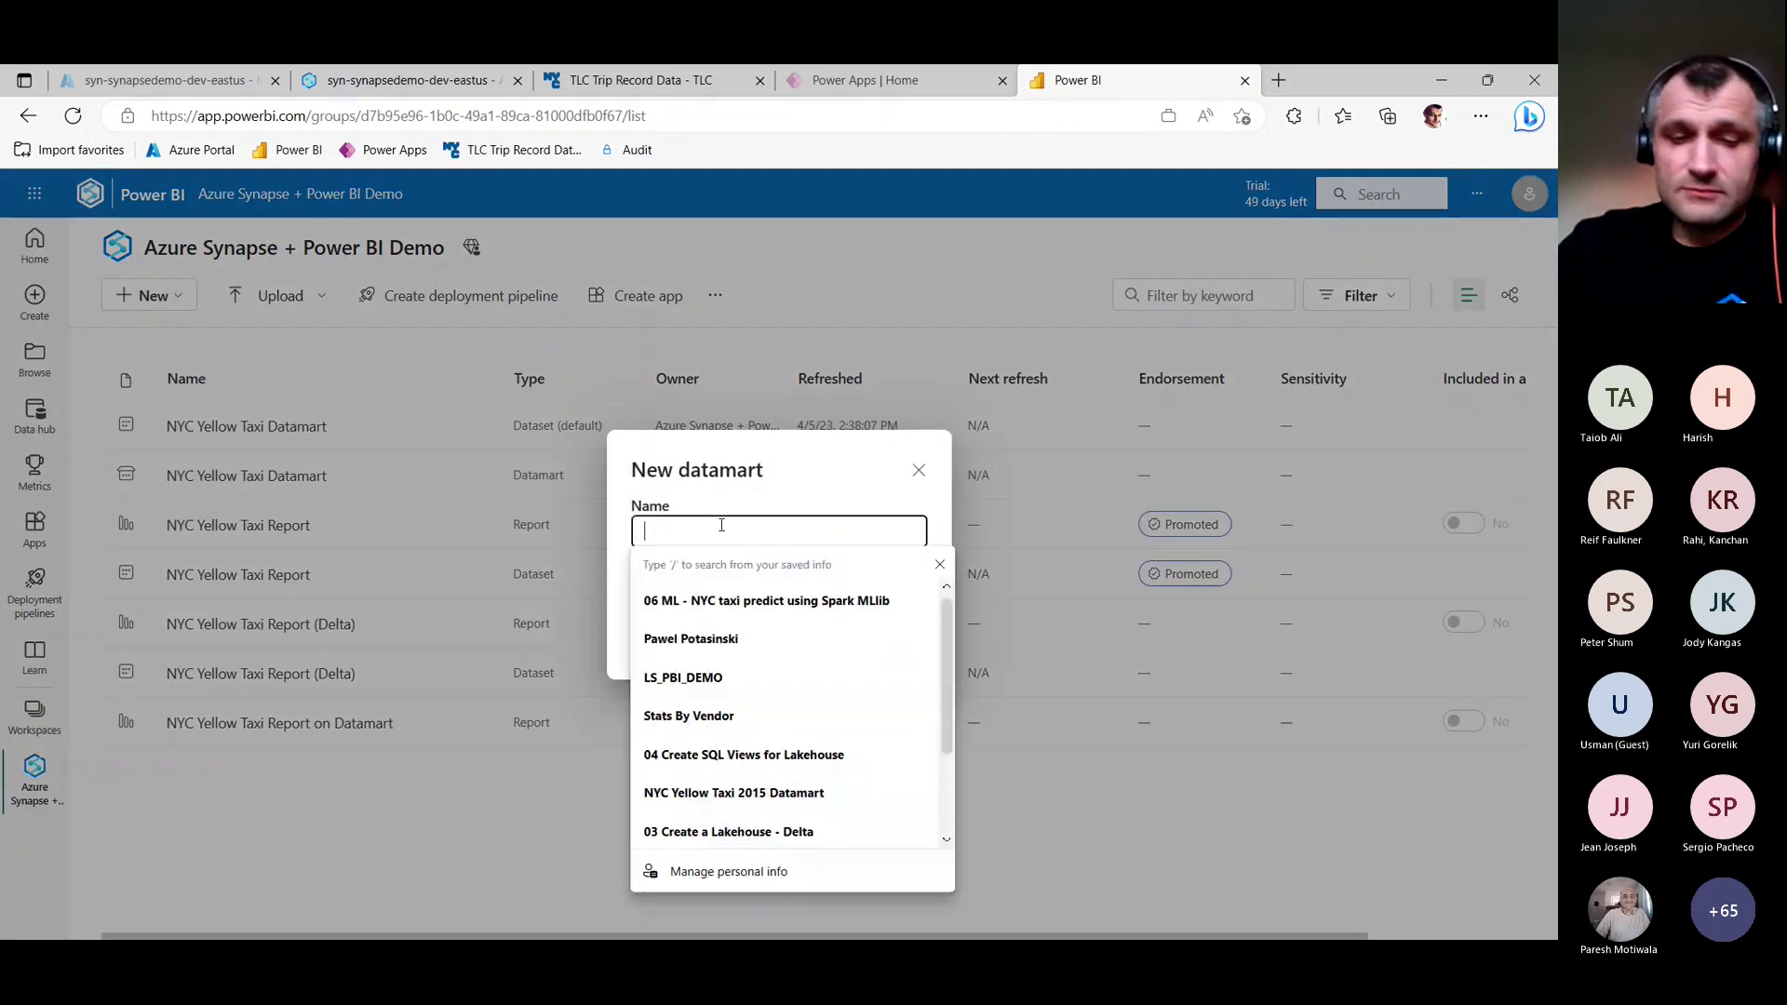
text(Test)
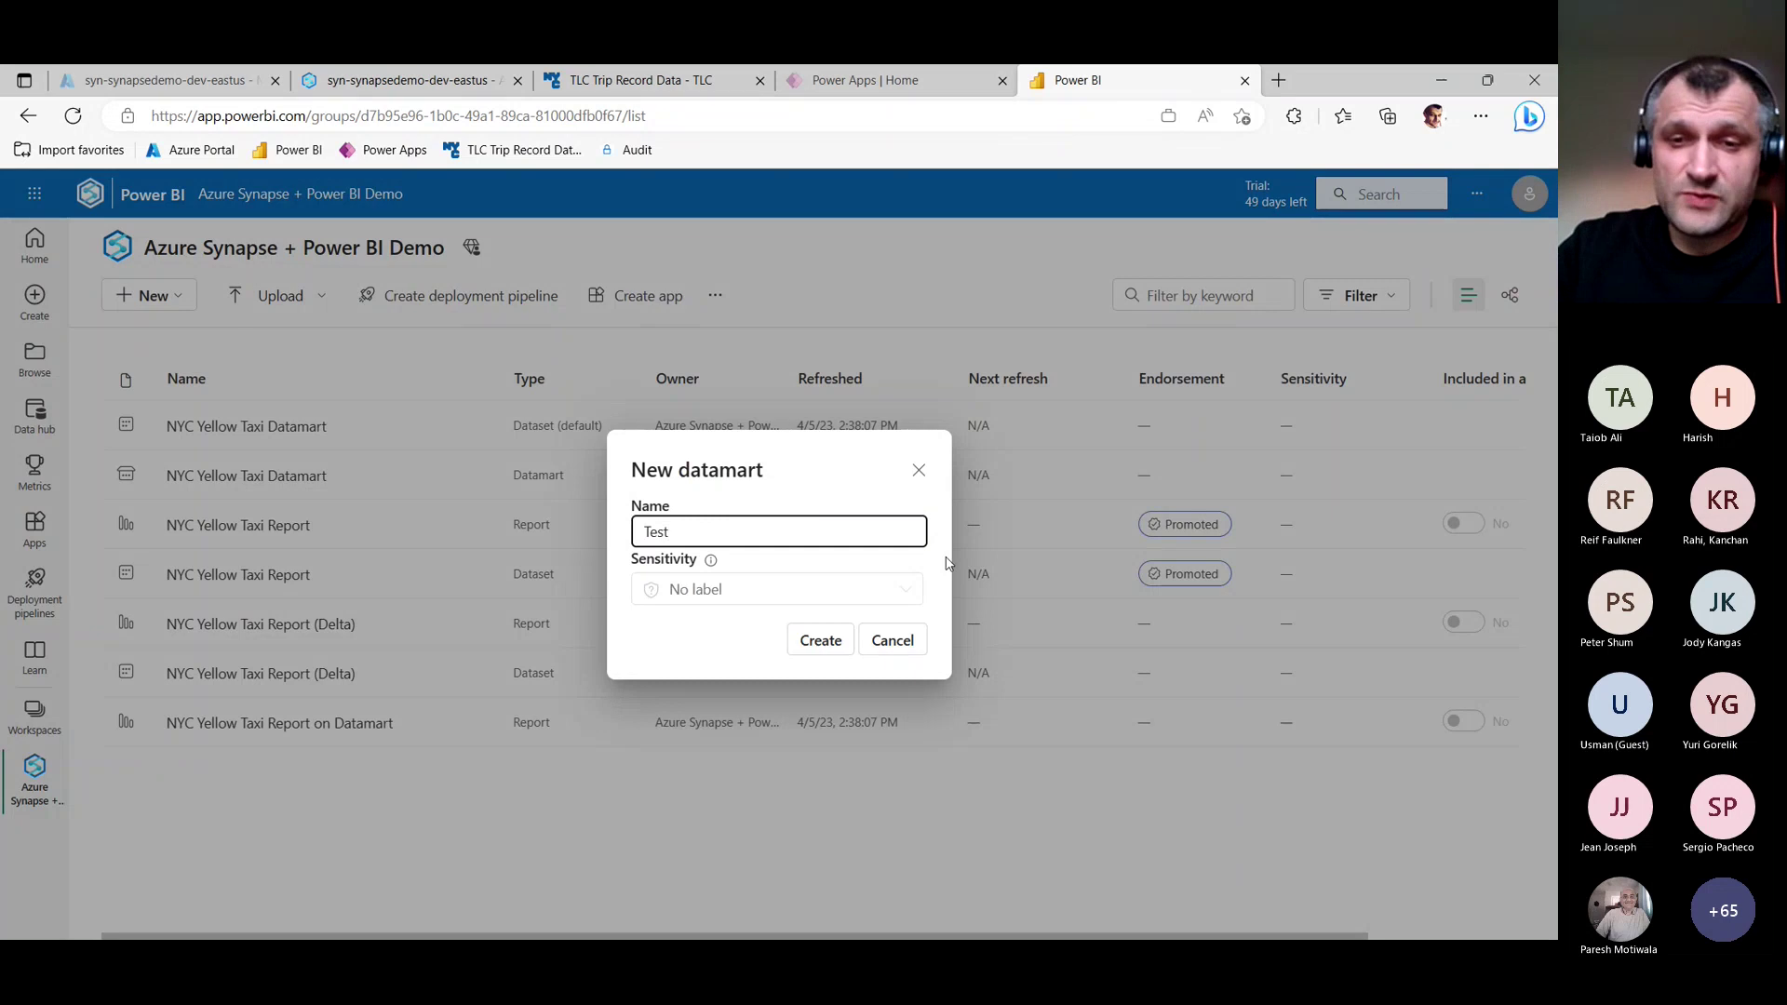
click(836, 642)
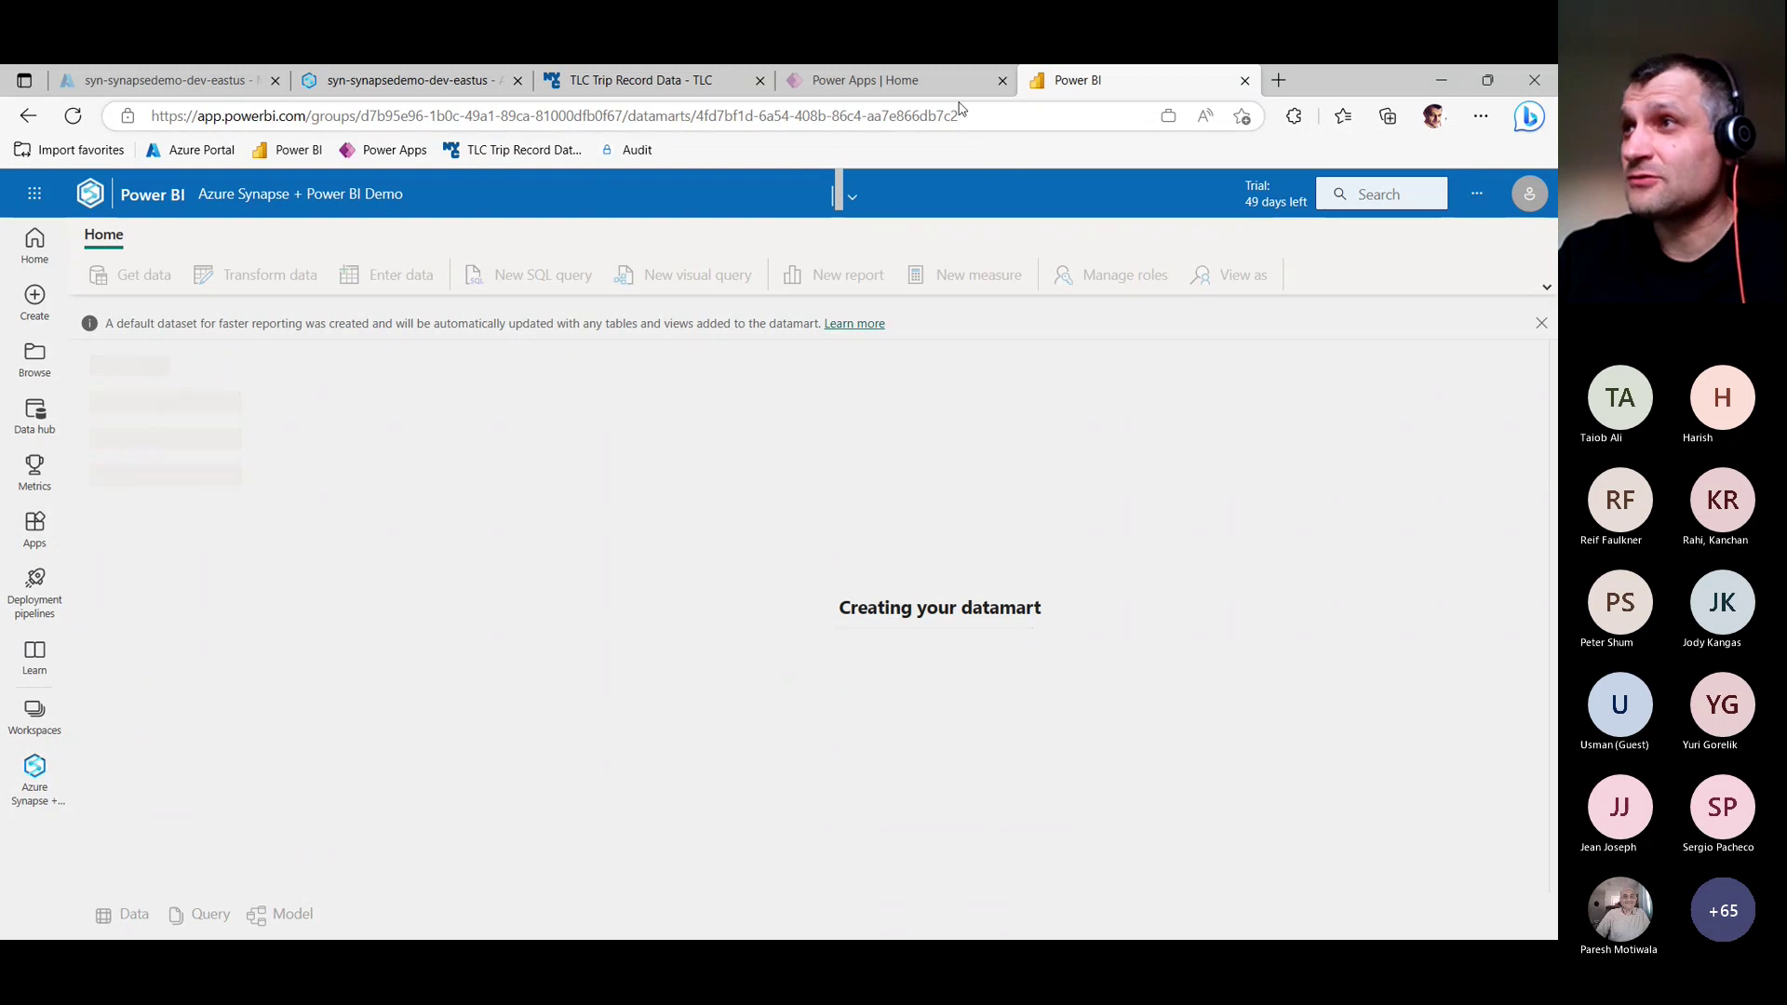
Open the NYC Yellow Taxi Datamart from the demo workspace in a new browser tab and check on the Test datamart's creation.
click(1278, 80)
text(app)
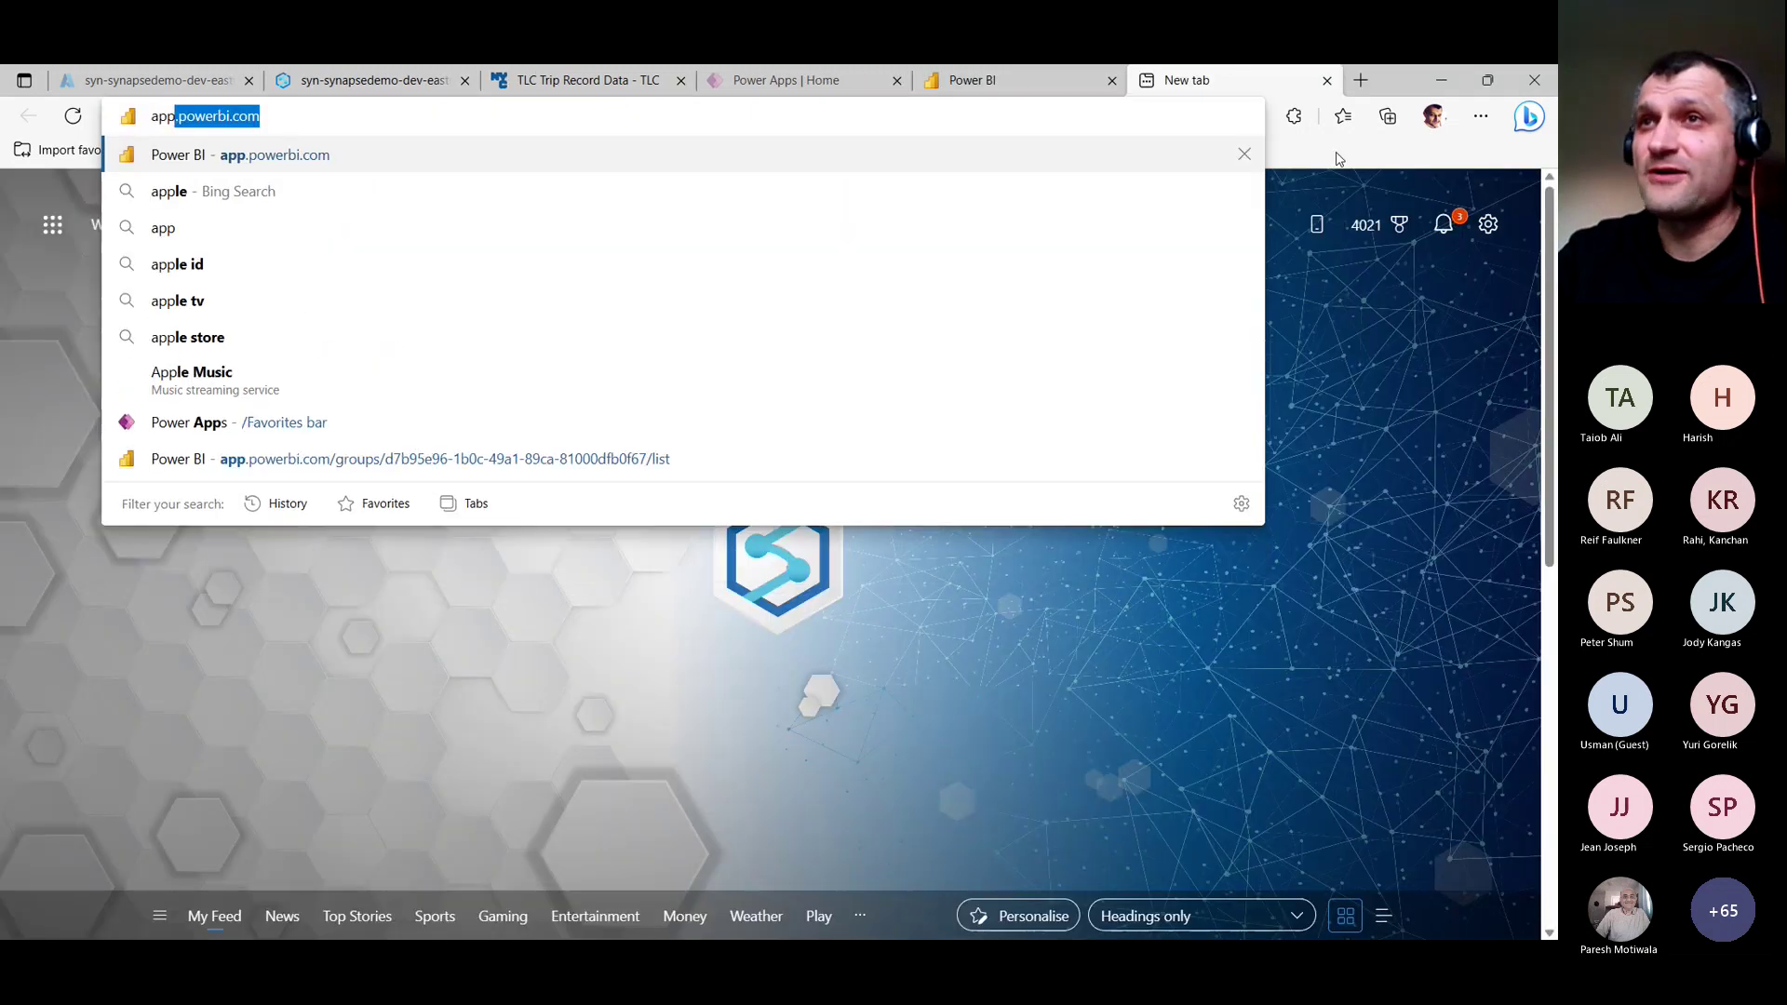
key(Return)
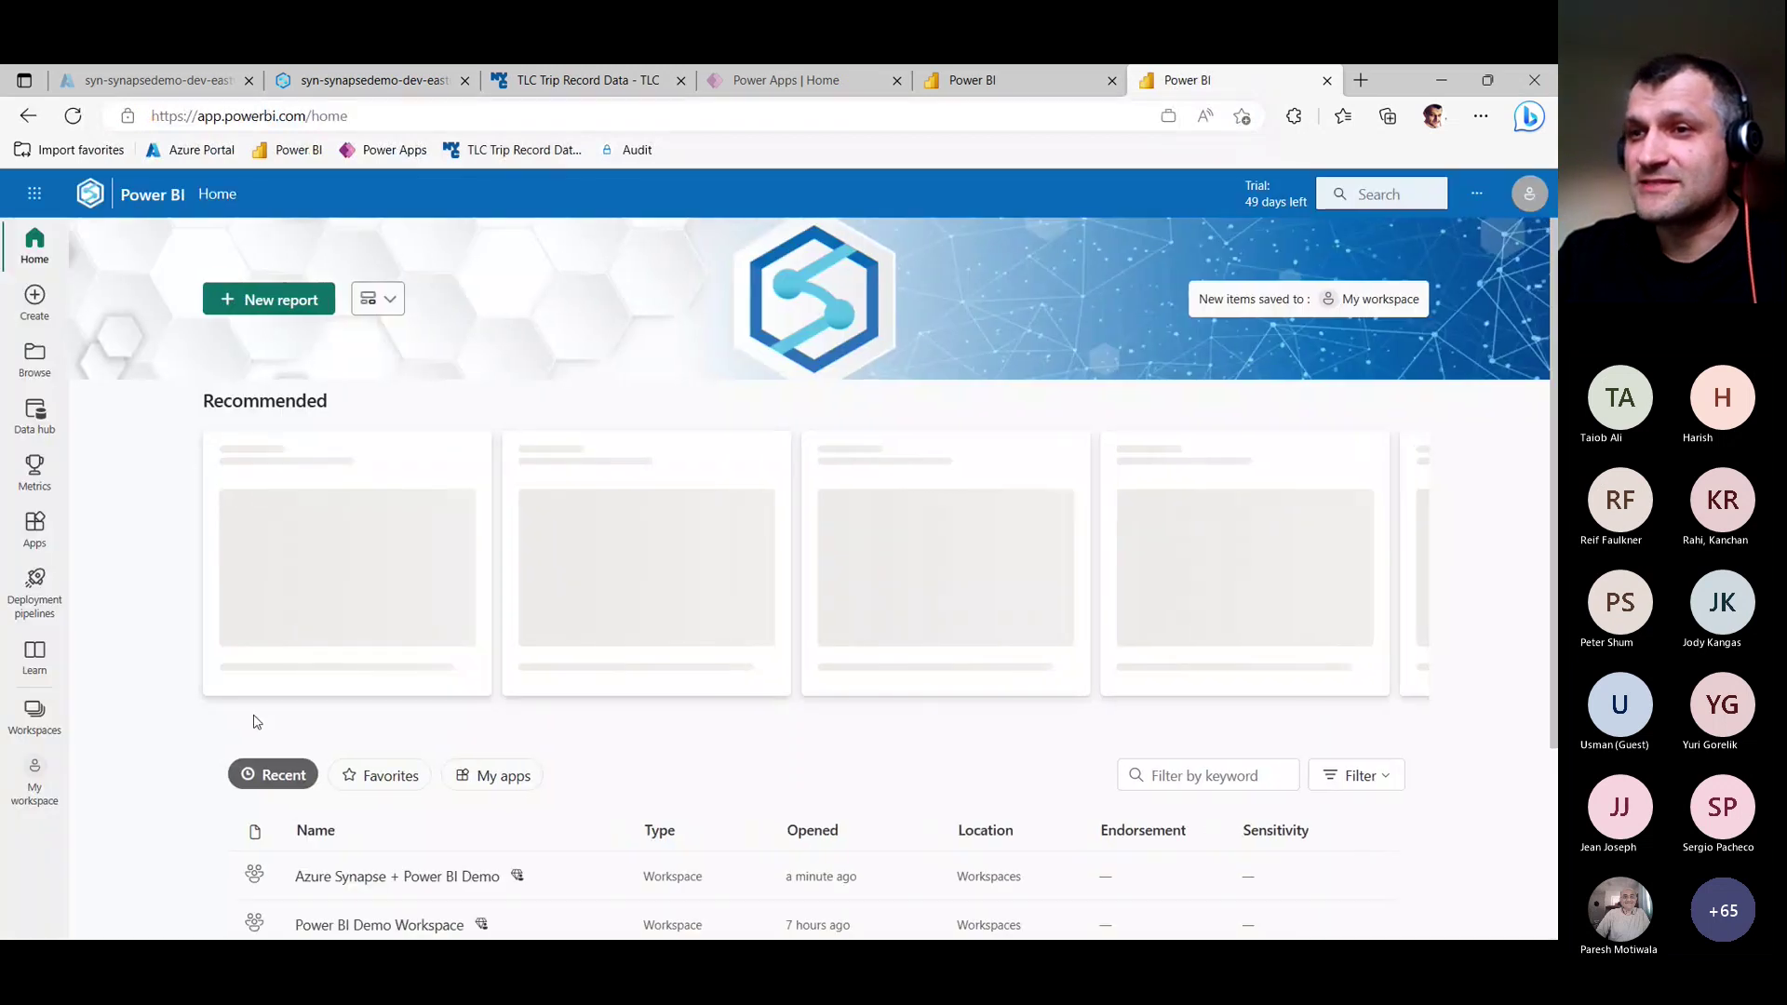
click(33, 715)
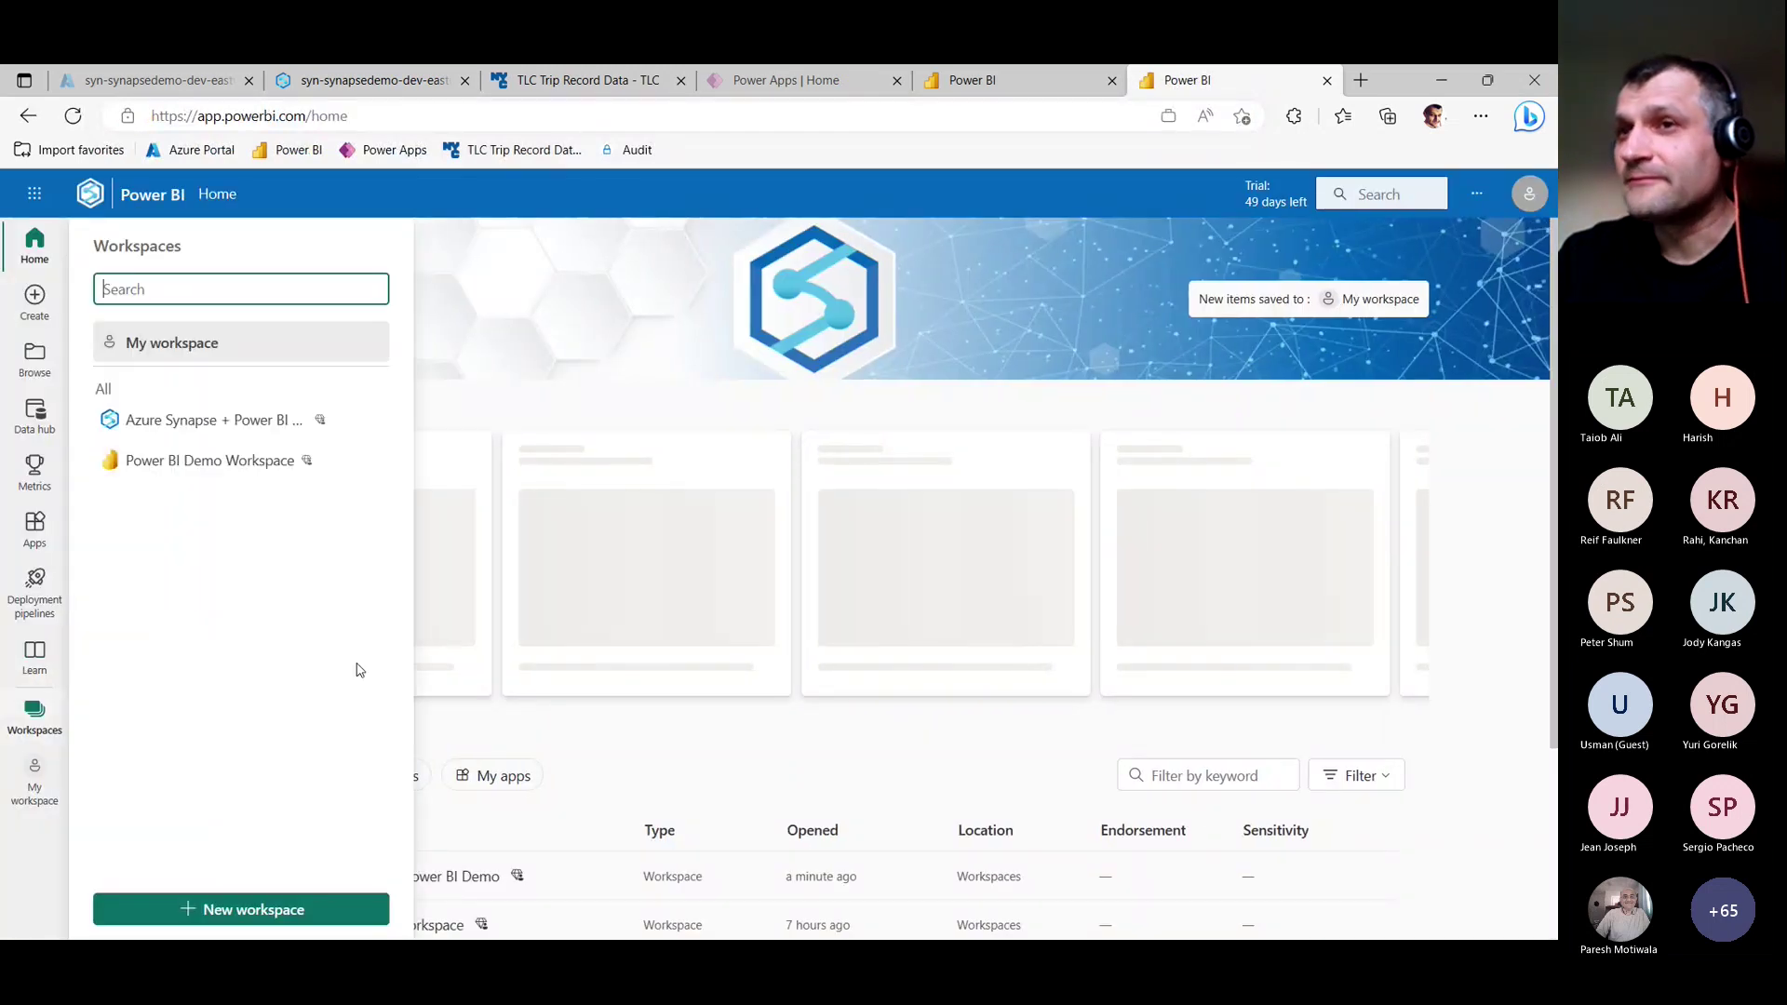
click(228, 415)
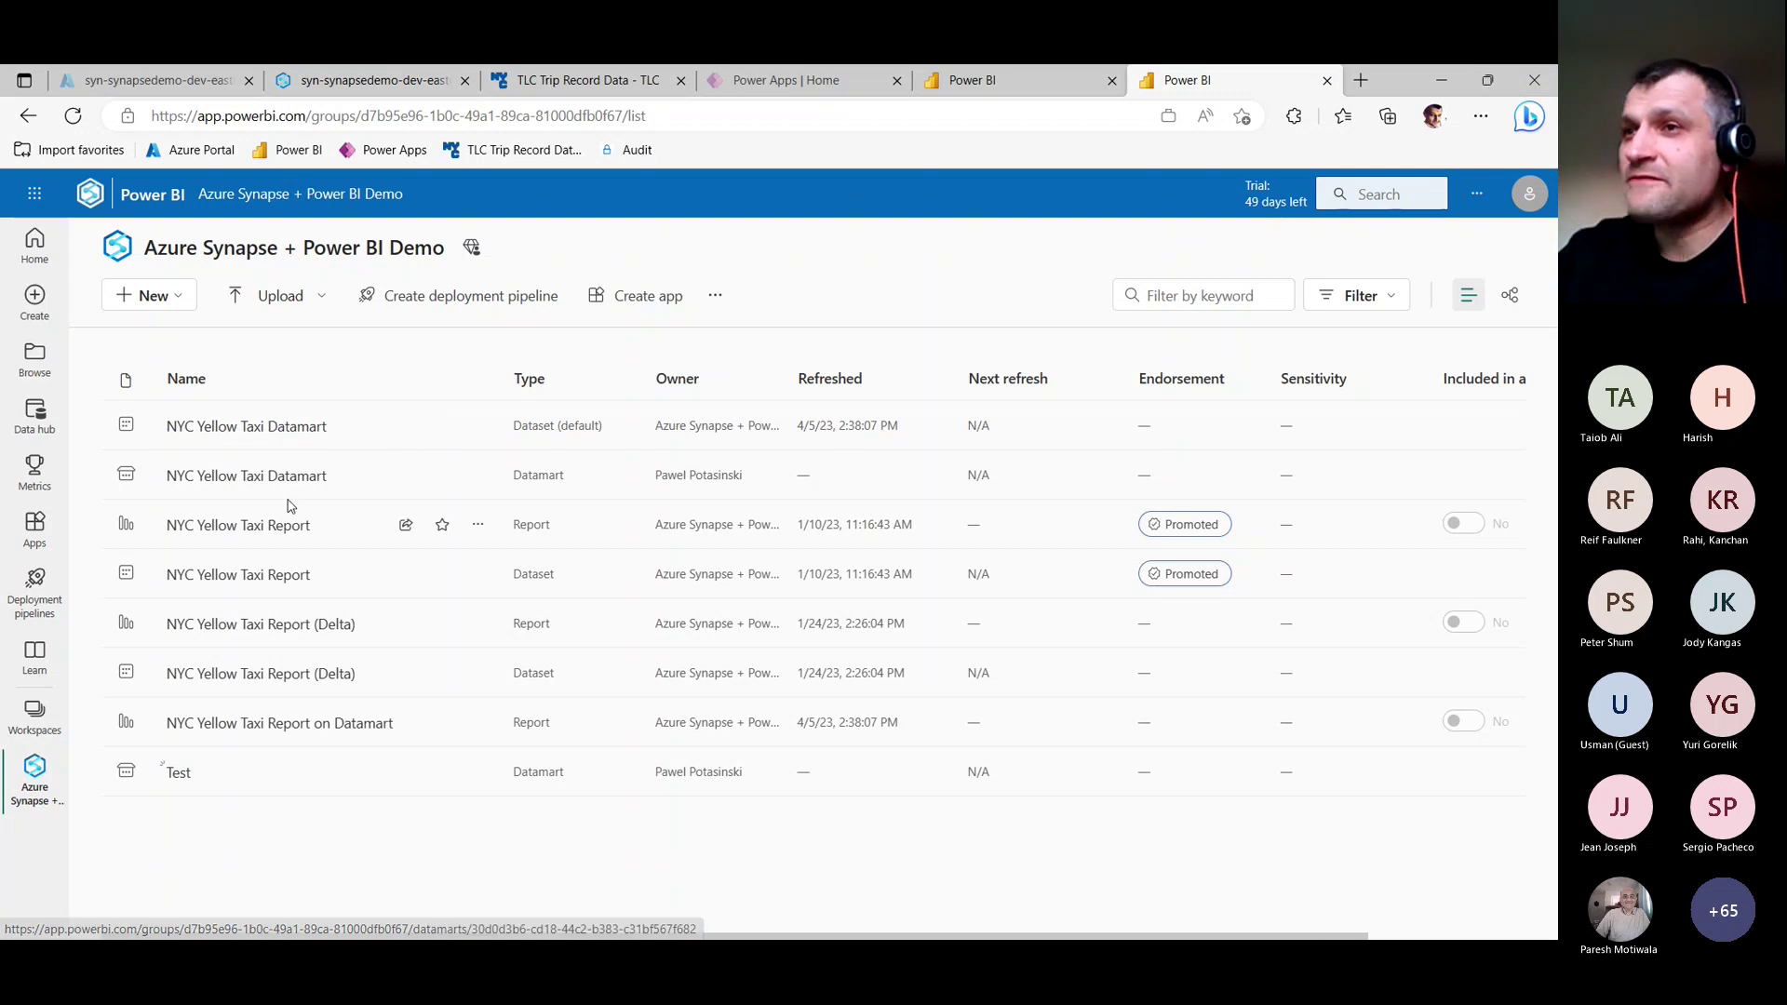
click(223, 476)
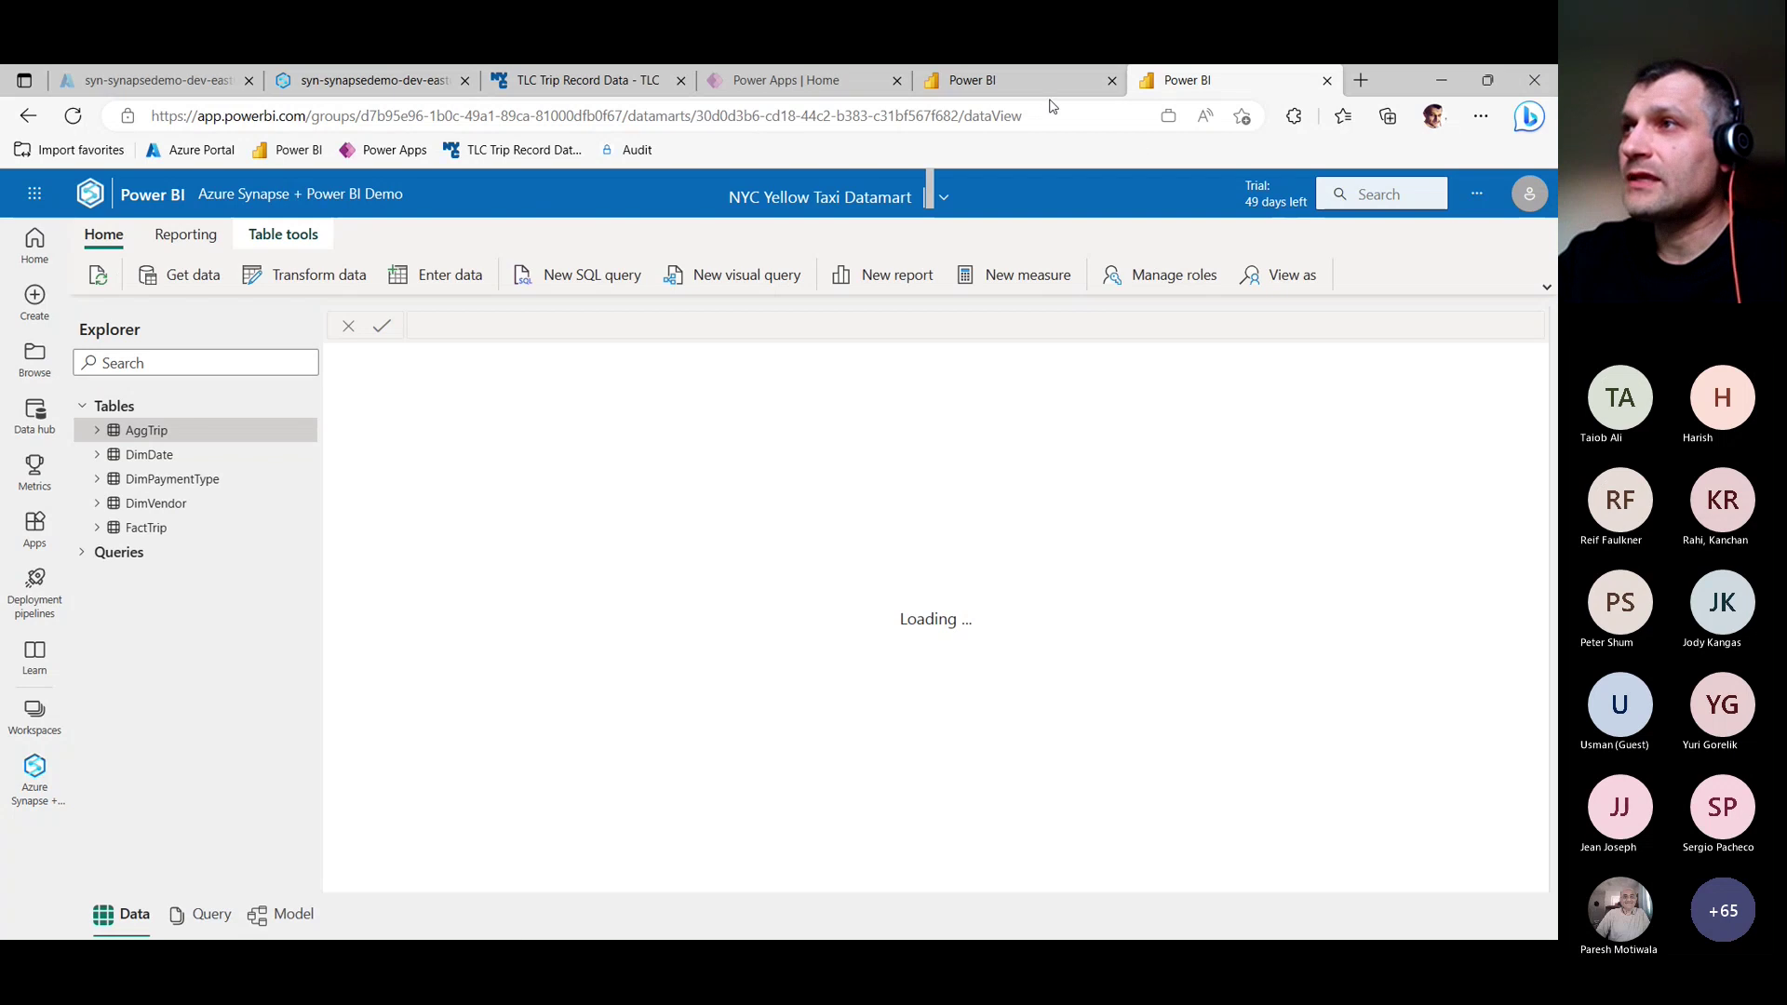
click(1034, 82)
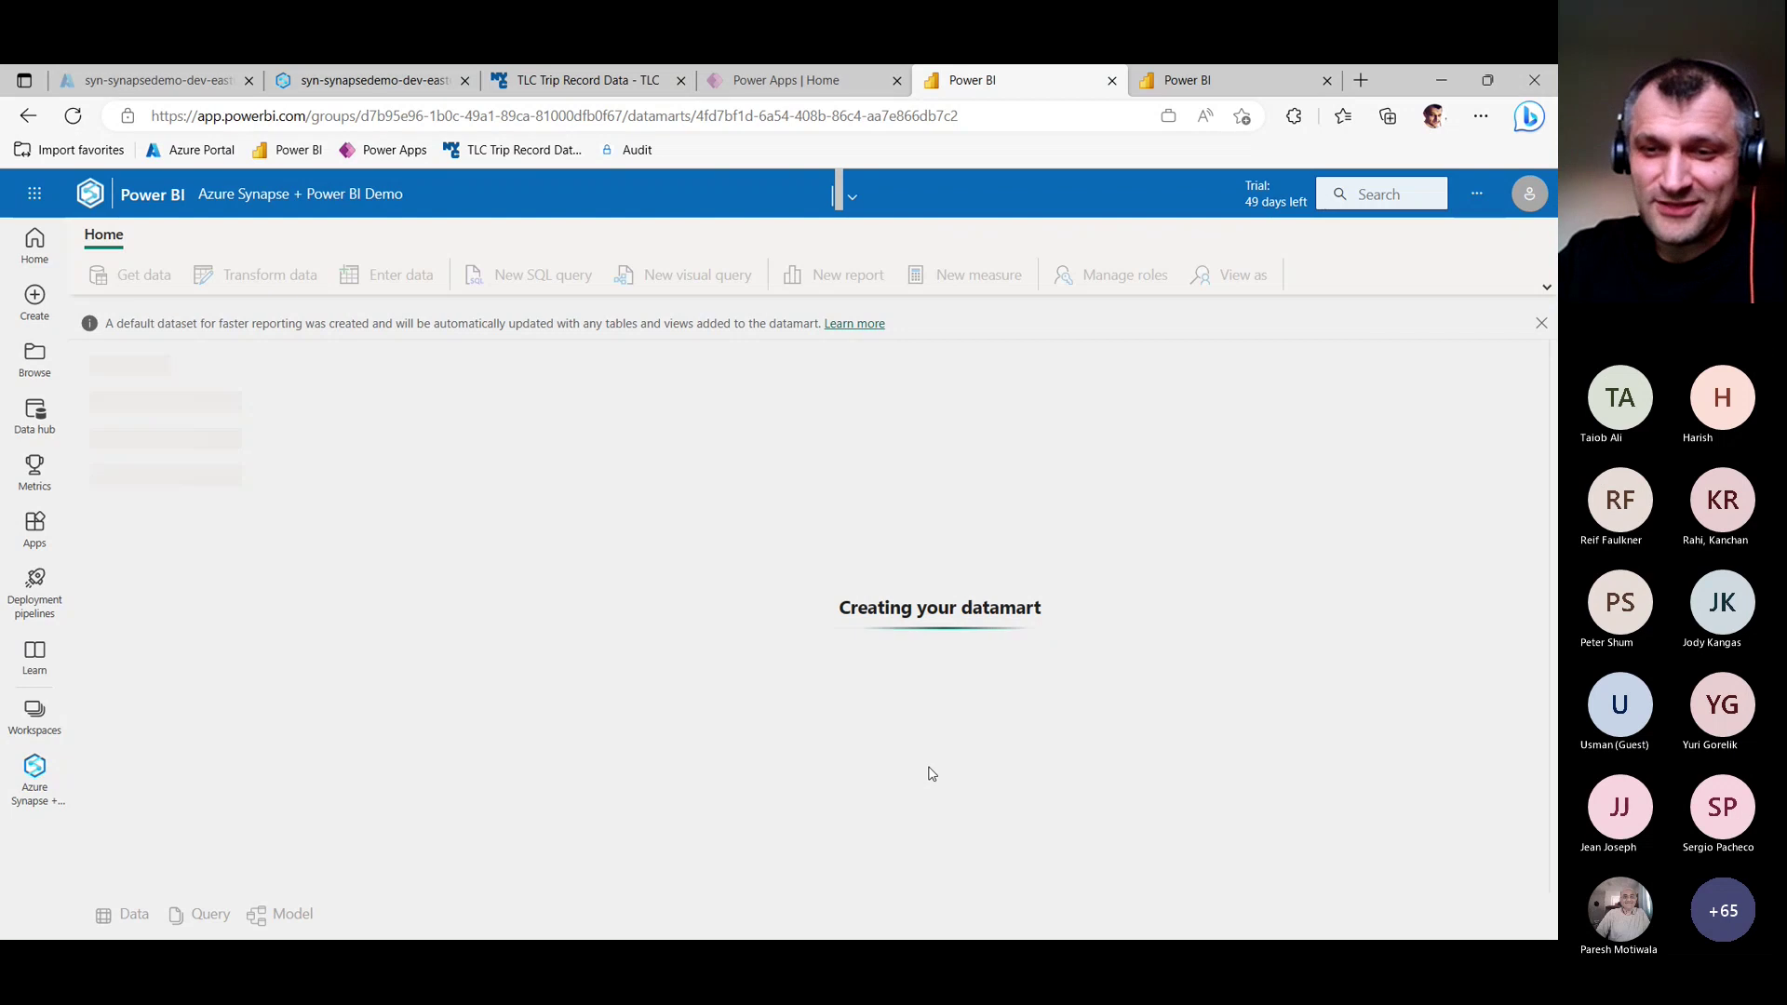
key(ctrl+Tab)
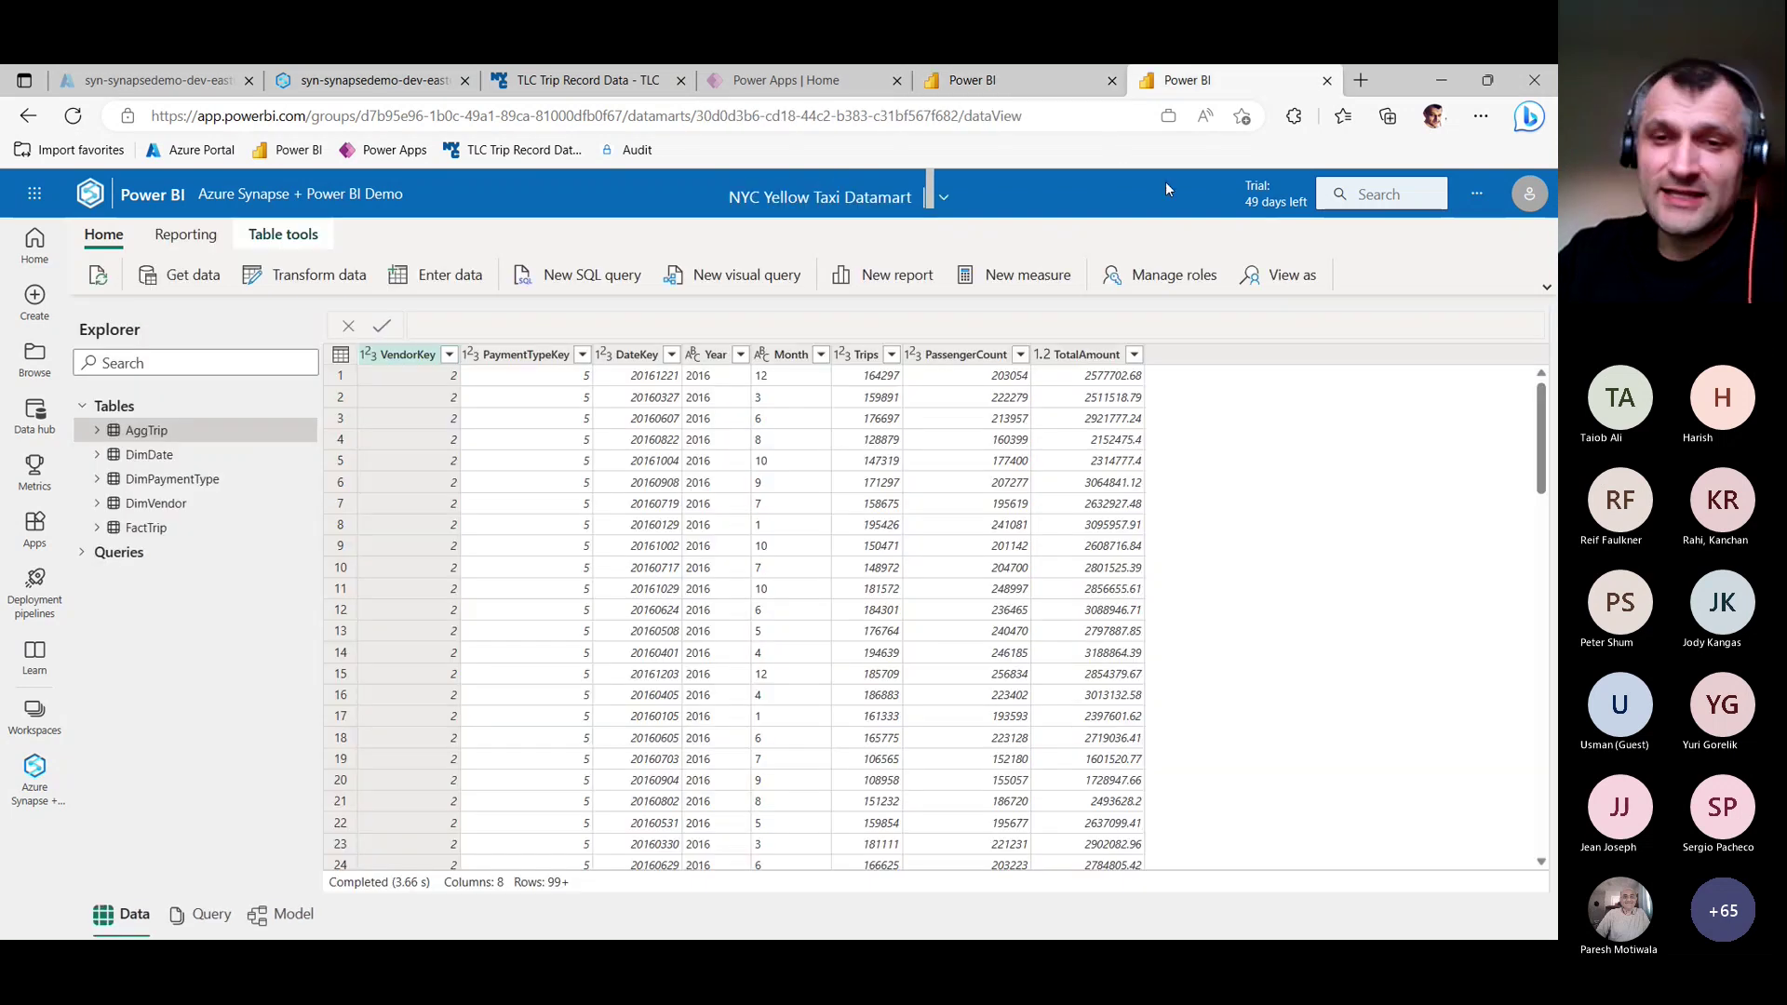
Start getting data into the datamart, search the sources for "syna" and choose the Azure Synapse Analytics (SQL DW) connector.
click(168, 282)
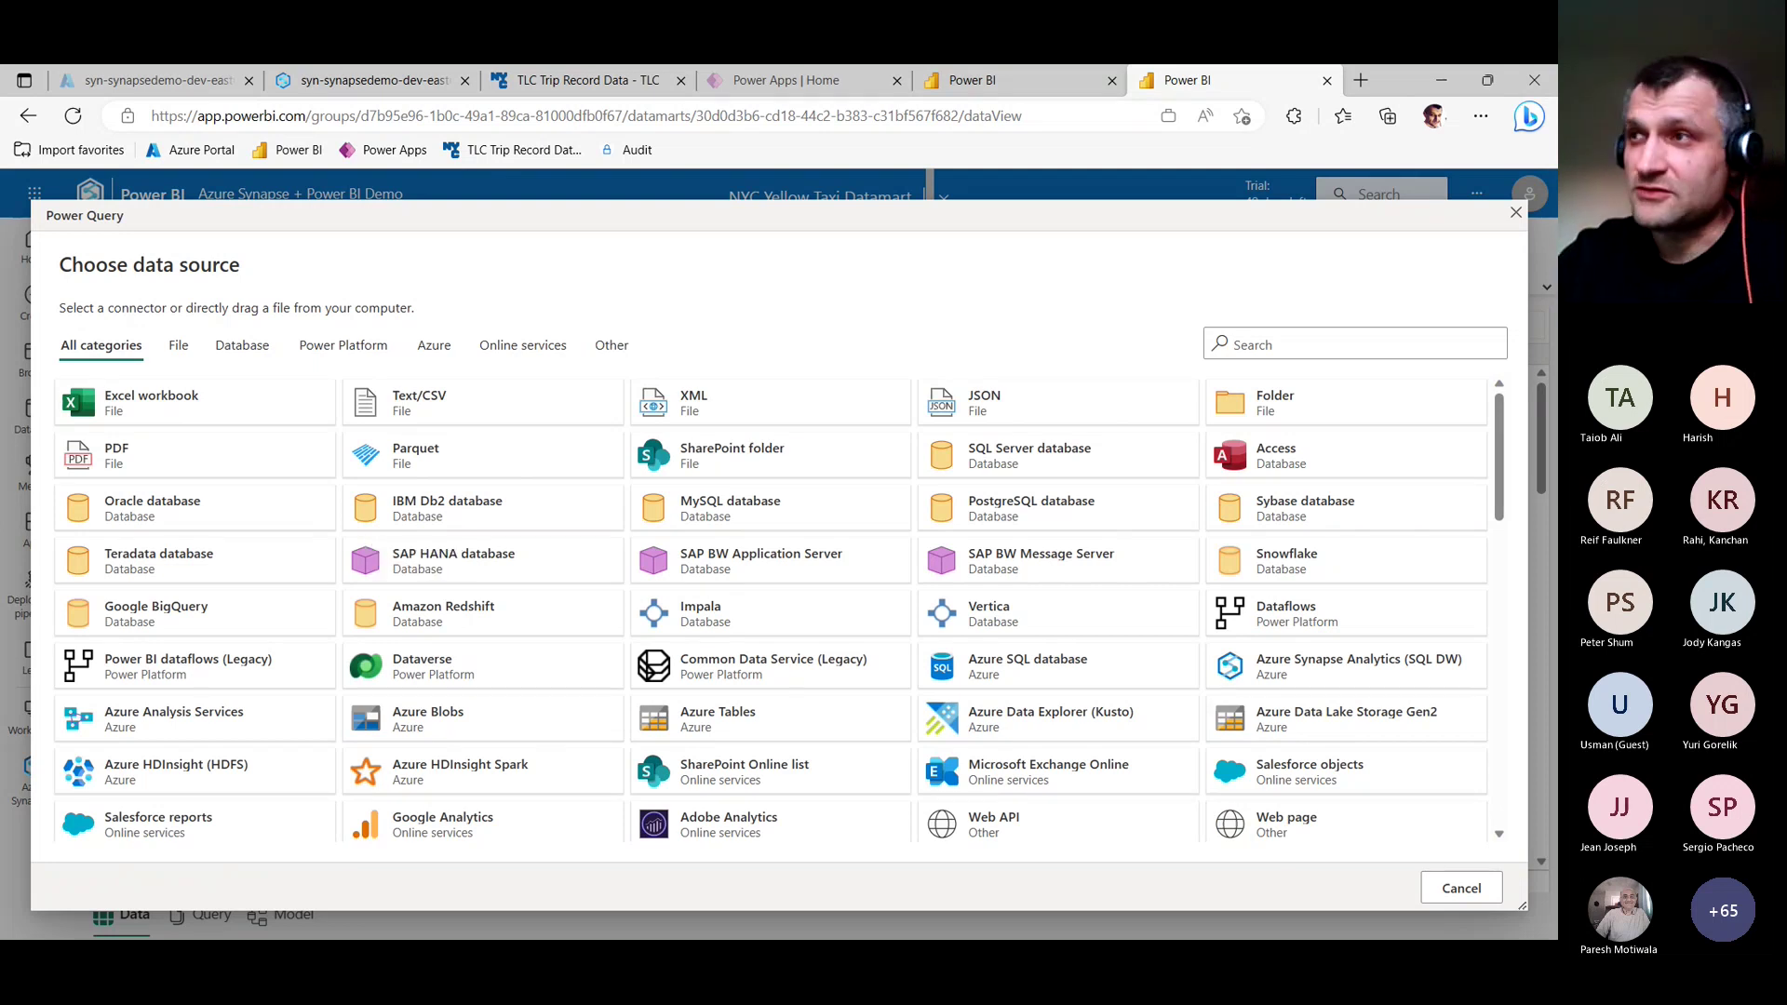
click(1300, 337)
text(syna)
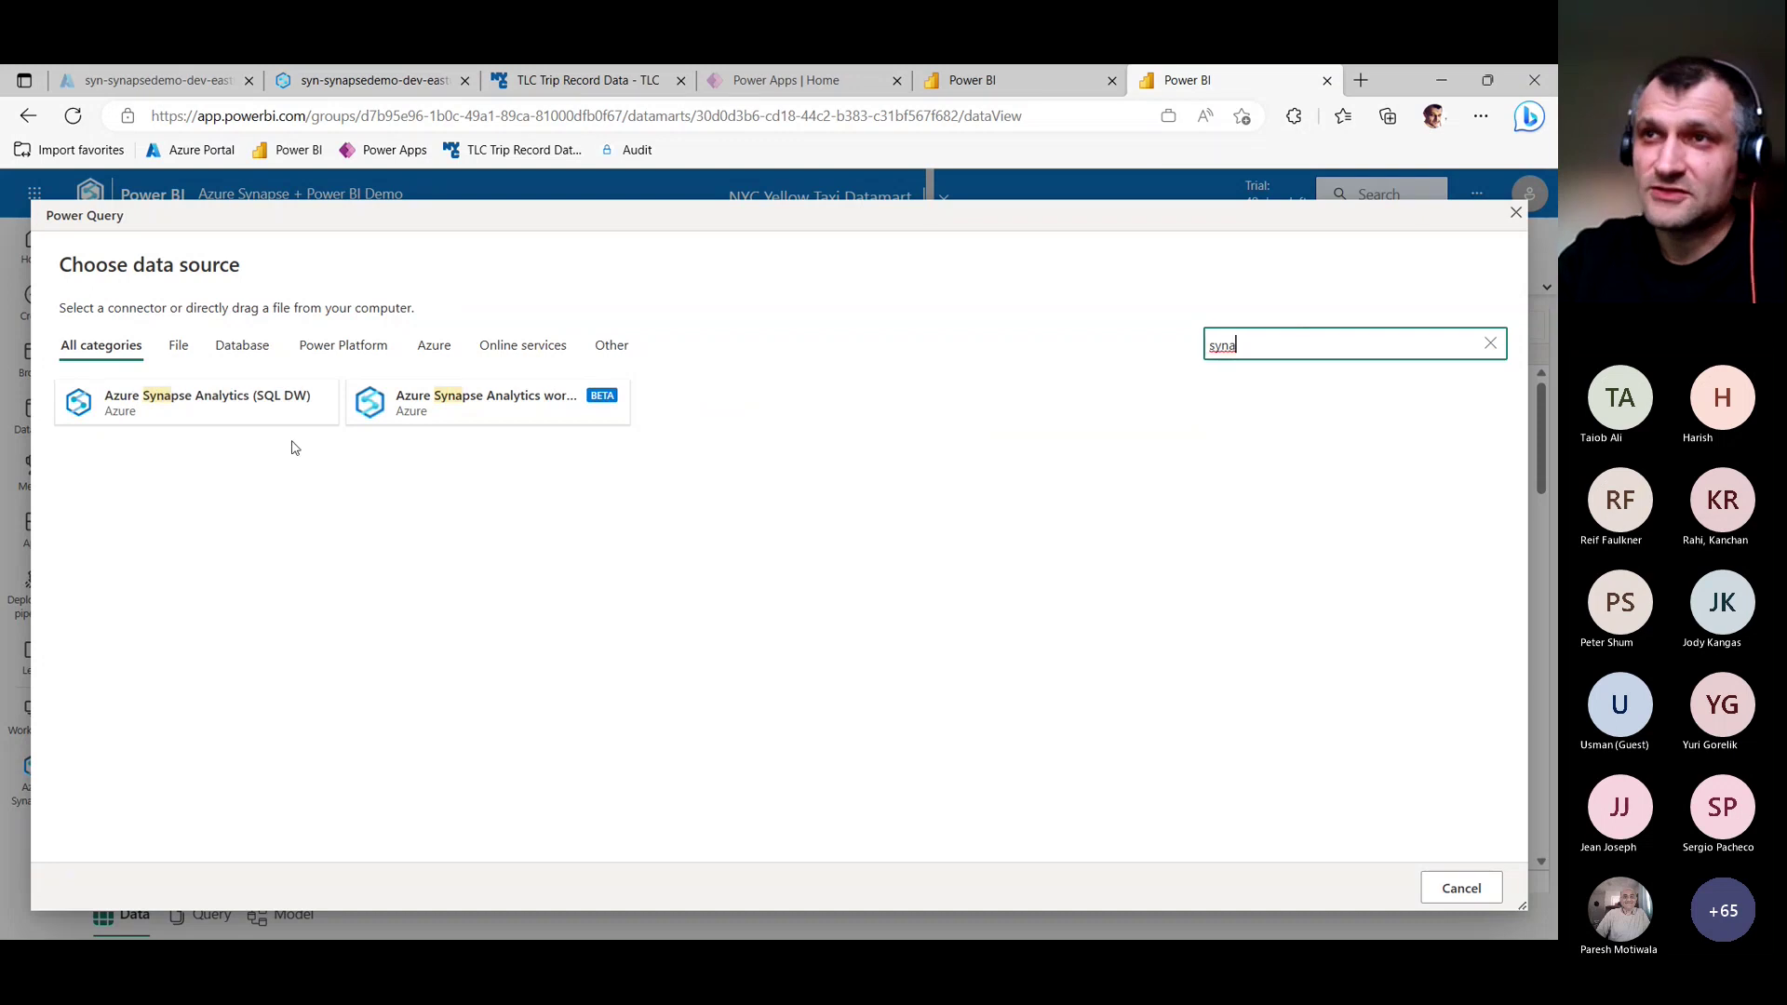
click(197, 413)
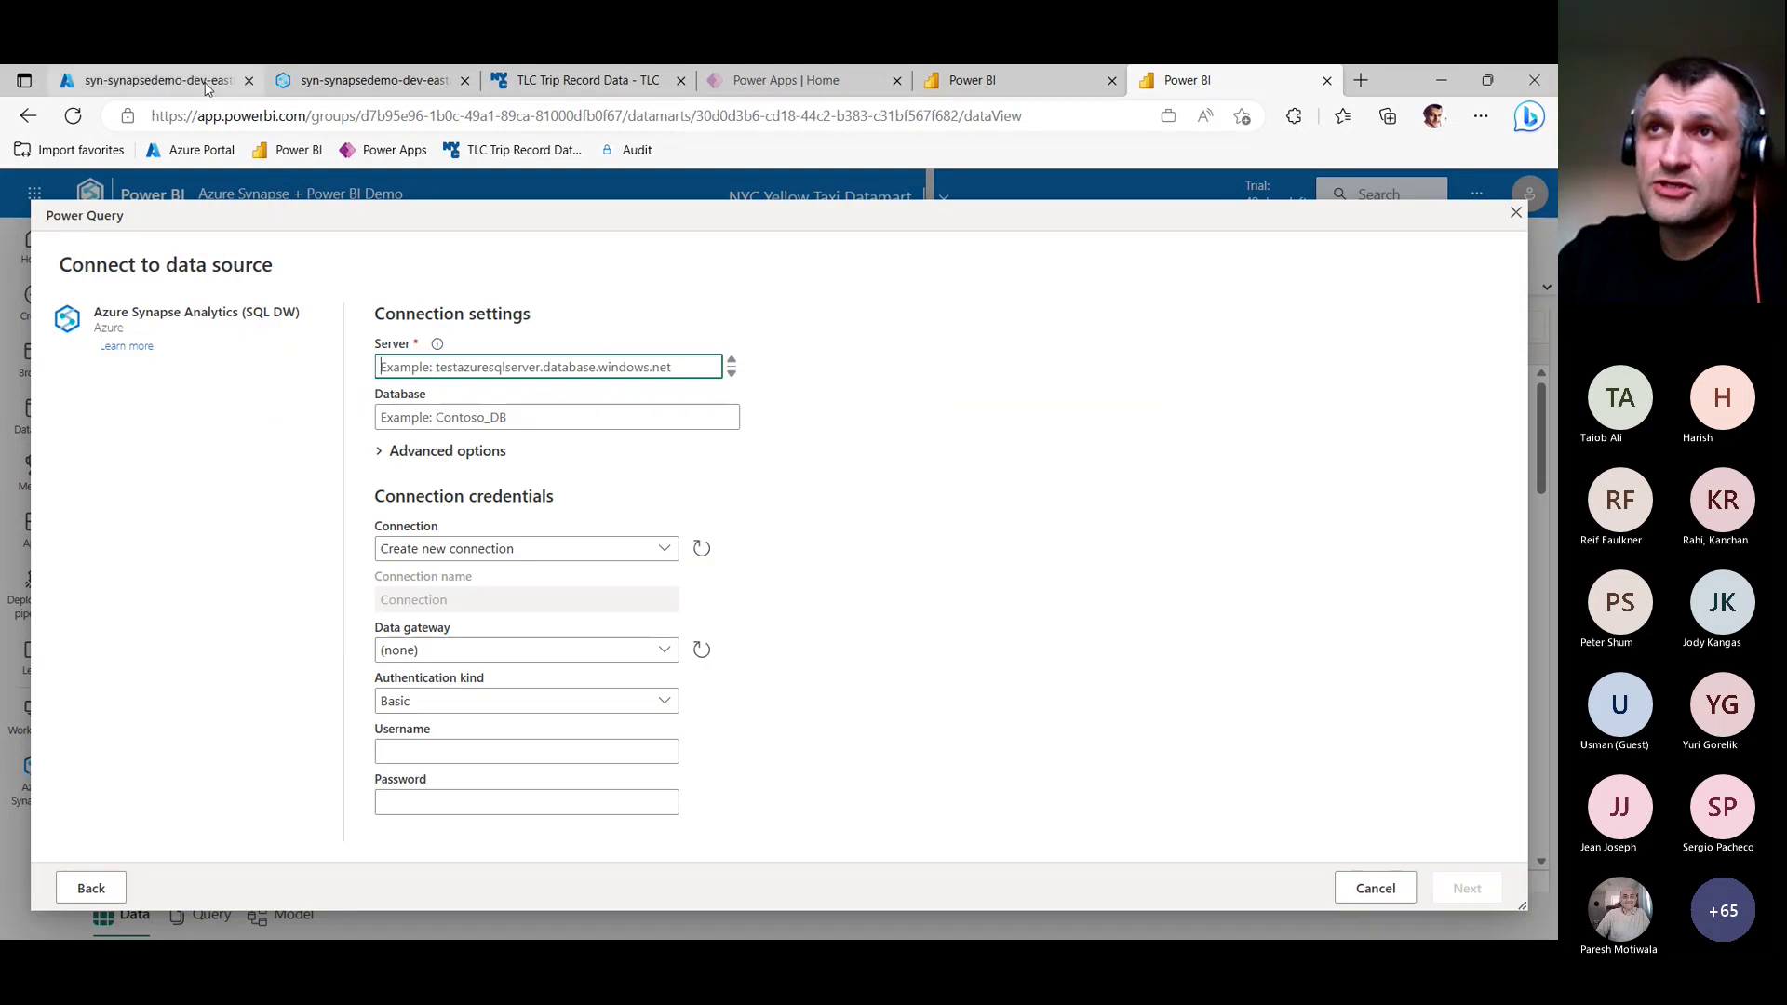
Copy the Serverless SQL endpoint of syn-synapsedemo-dev-eastus from the Azure portal and enter it as the server in the Power BI connection settings.
click(159, 81)
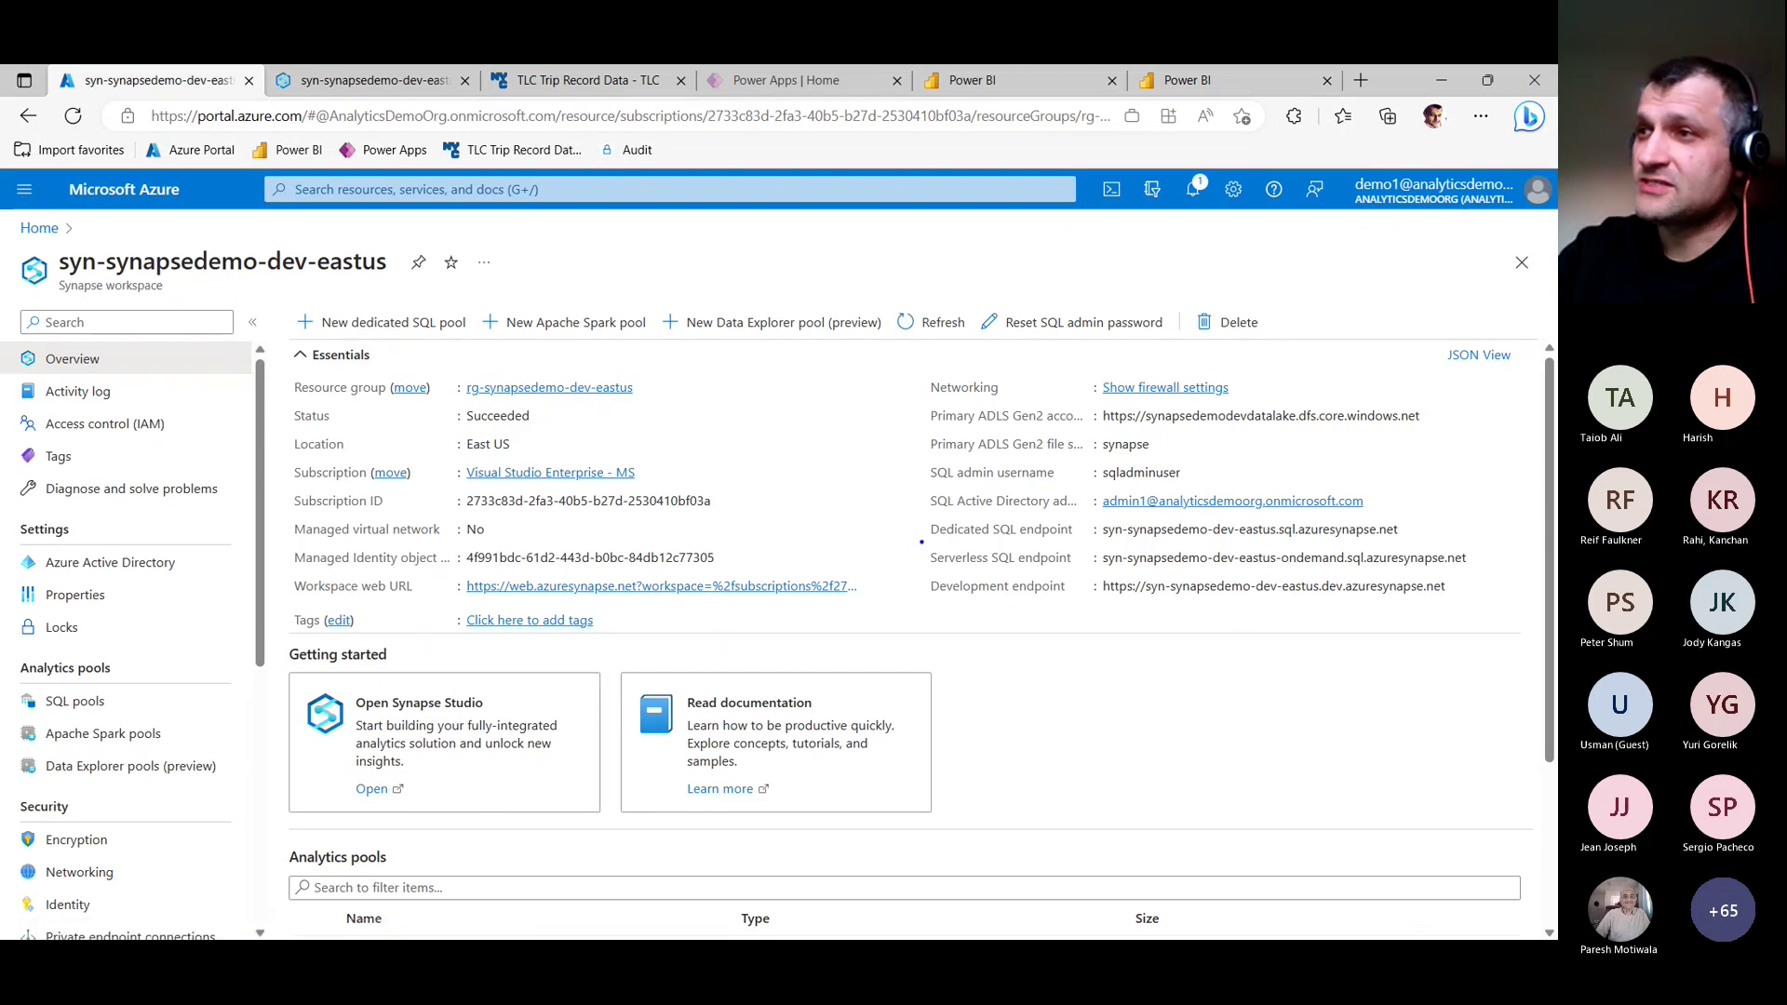
drag(921, 542, 1498, 578)
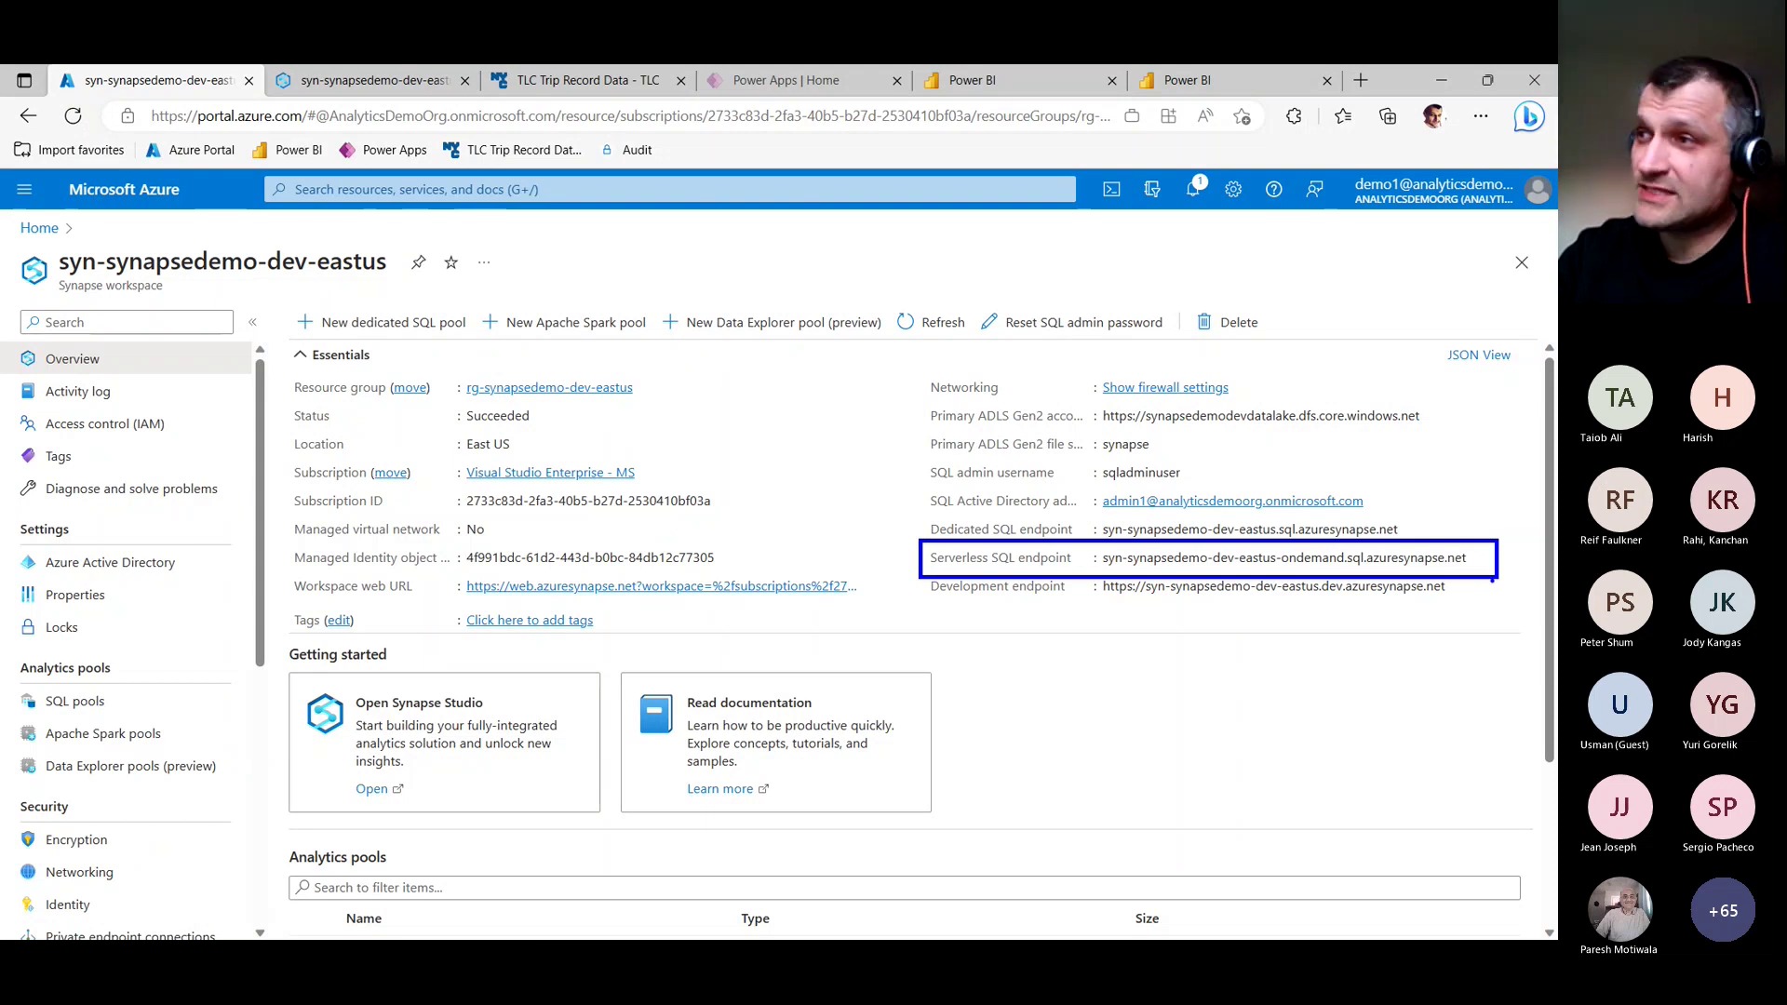
click(1479, 557)
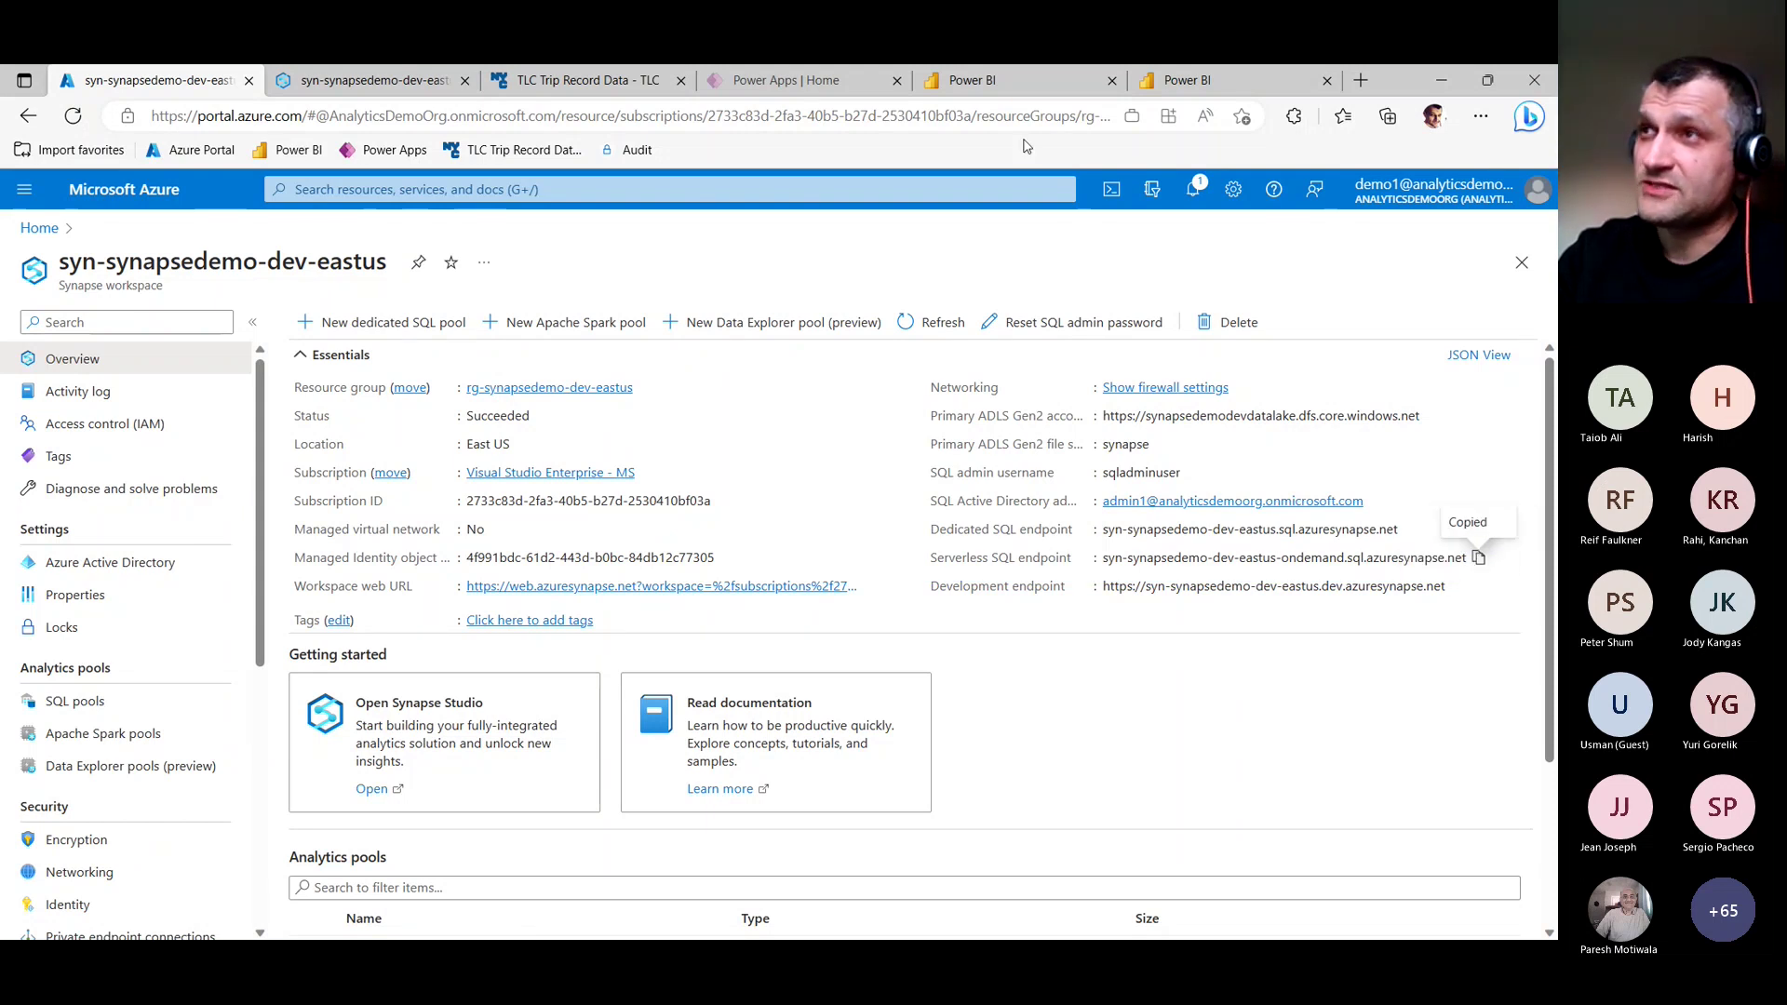
click(1024, 80)
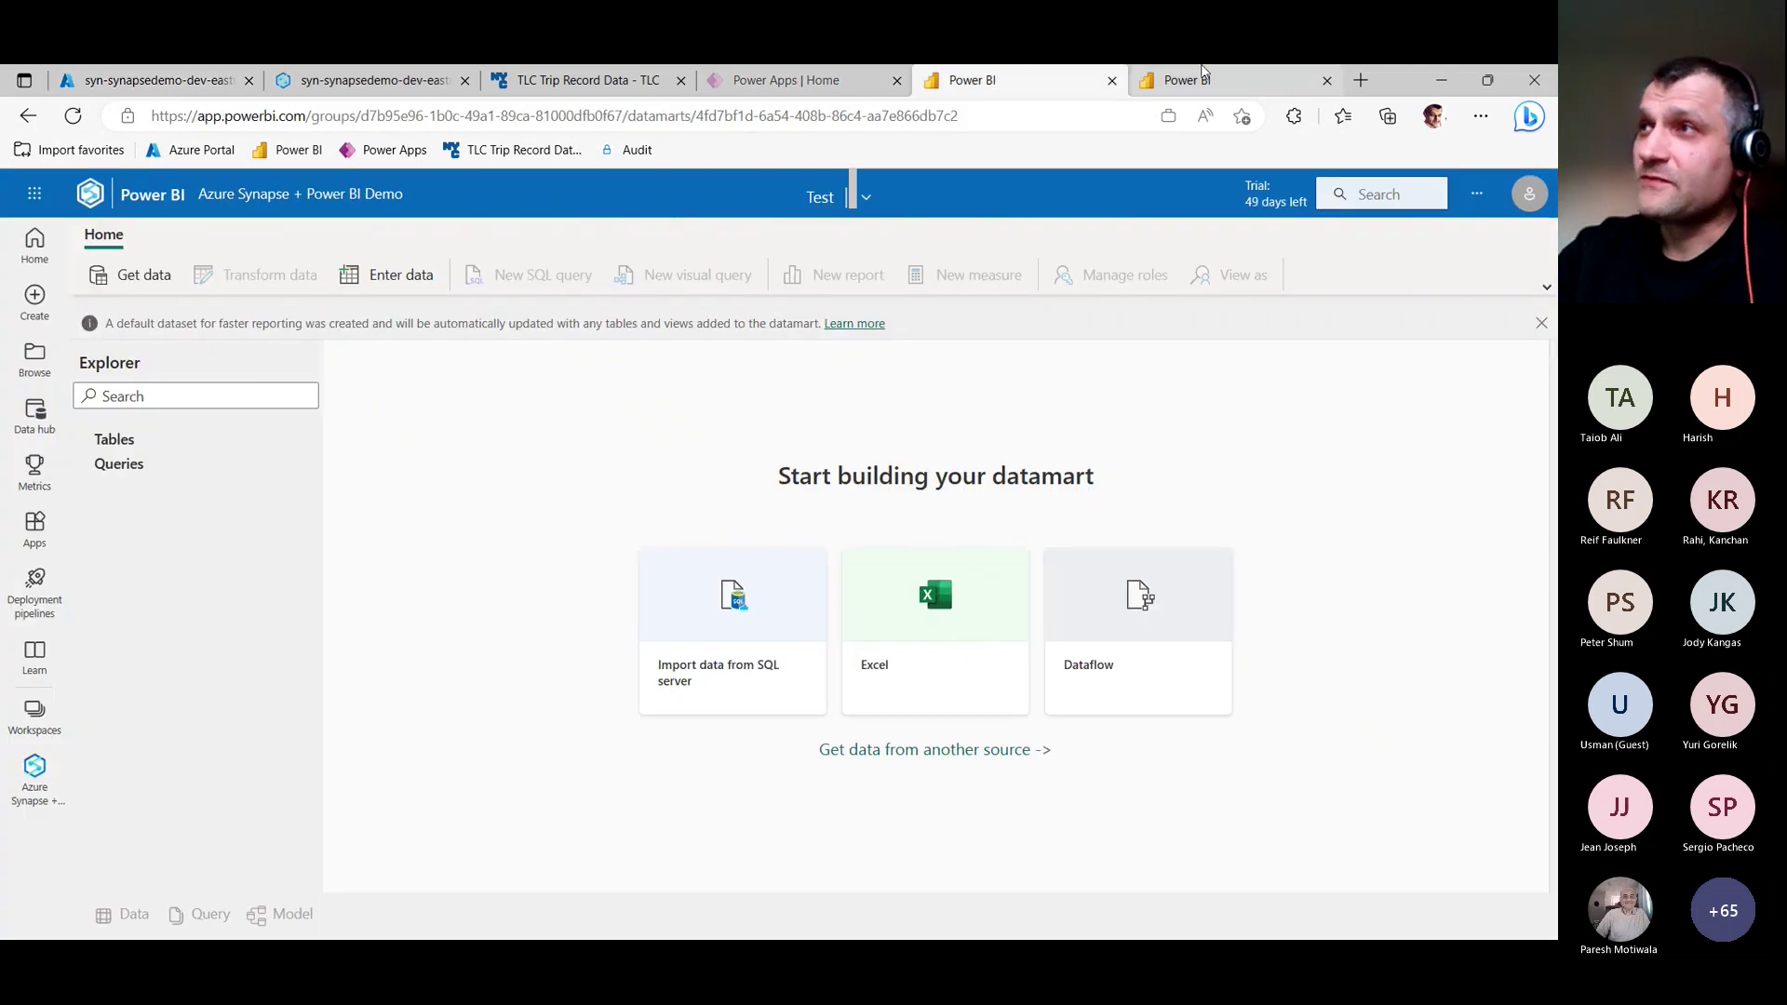
click(1200, 80)
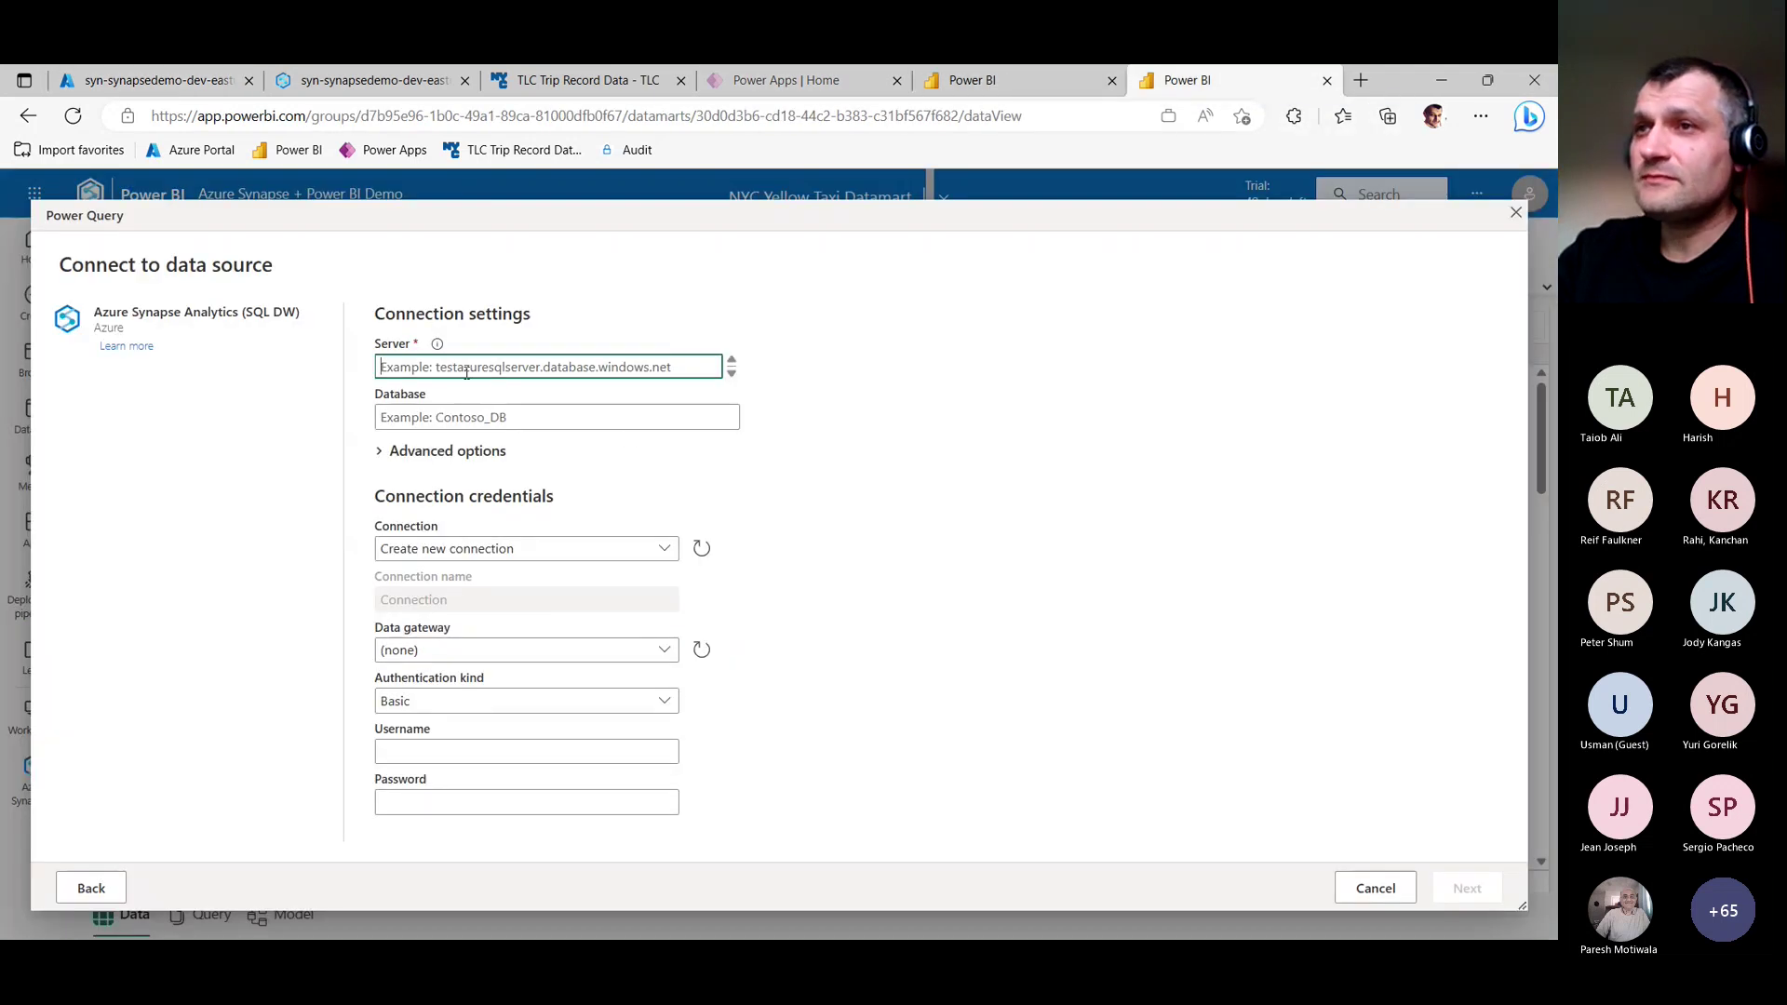
key(ctrl+v)
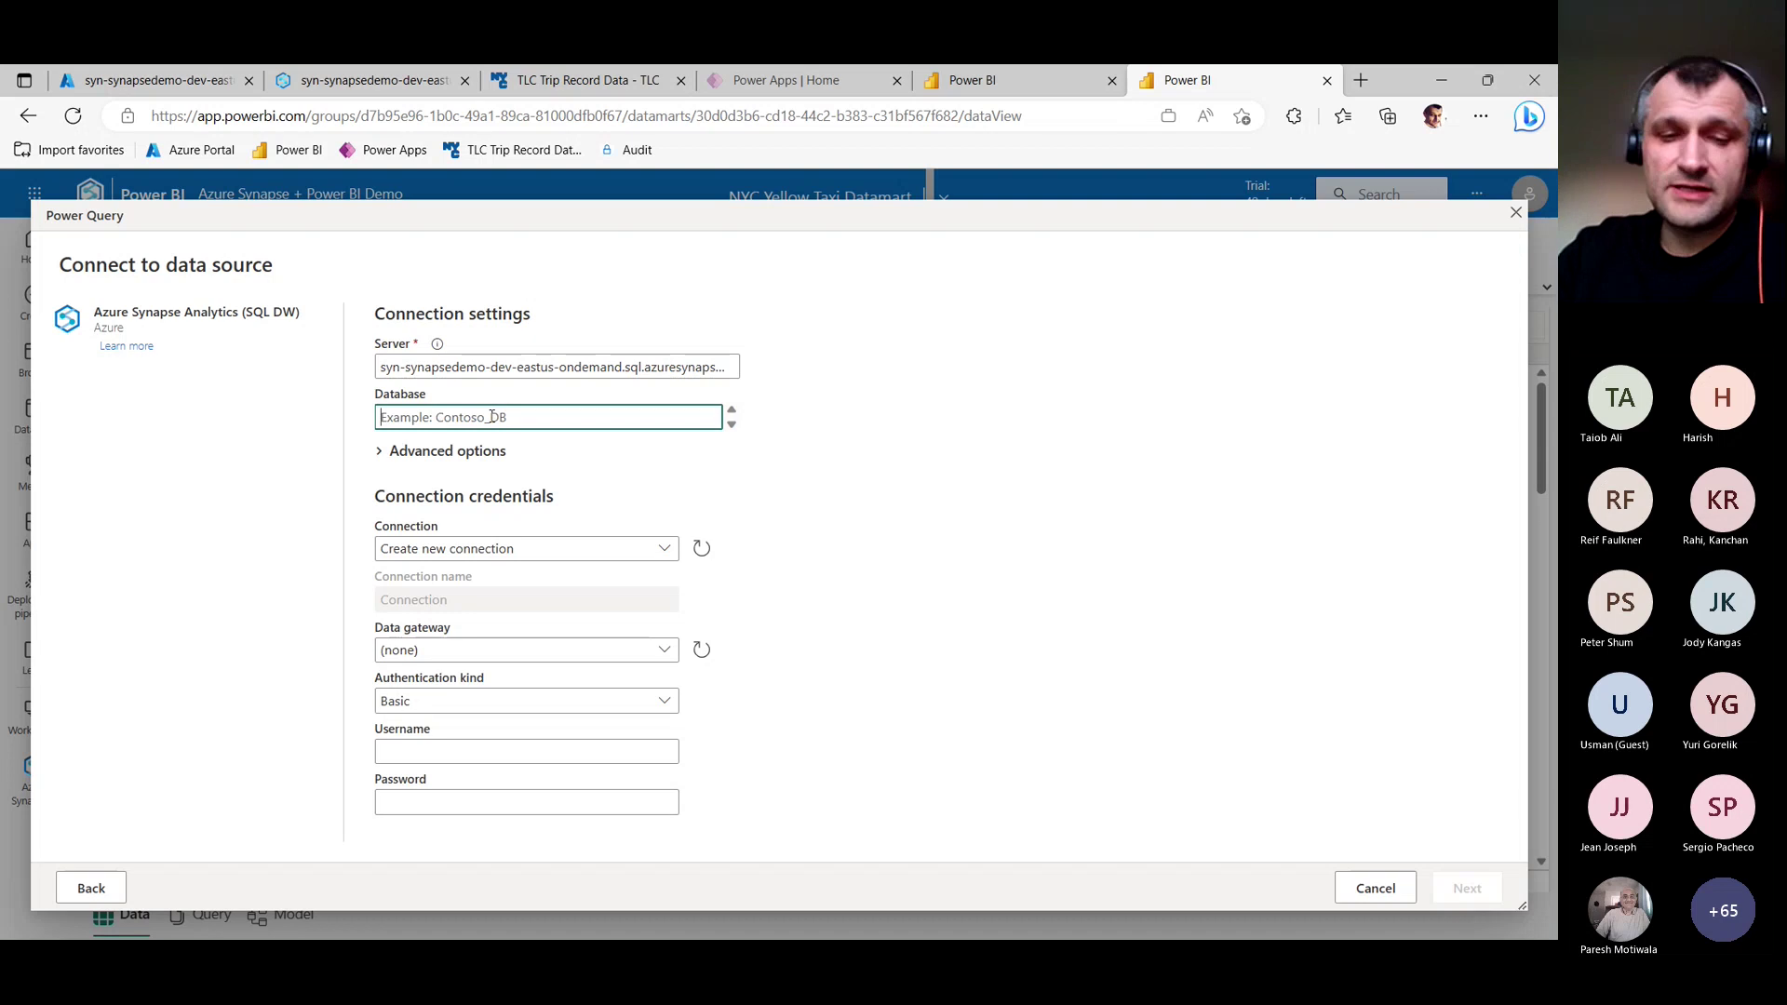
Set the database to NYCTaxiLakehouse and continue to the data selection with the existing connection.
text(NYC)
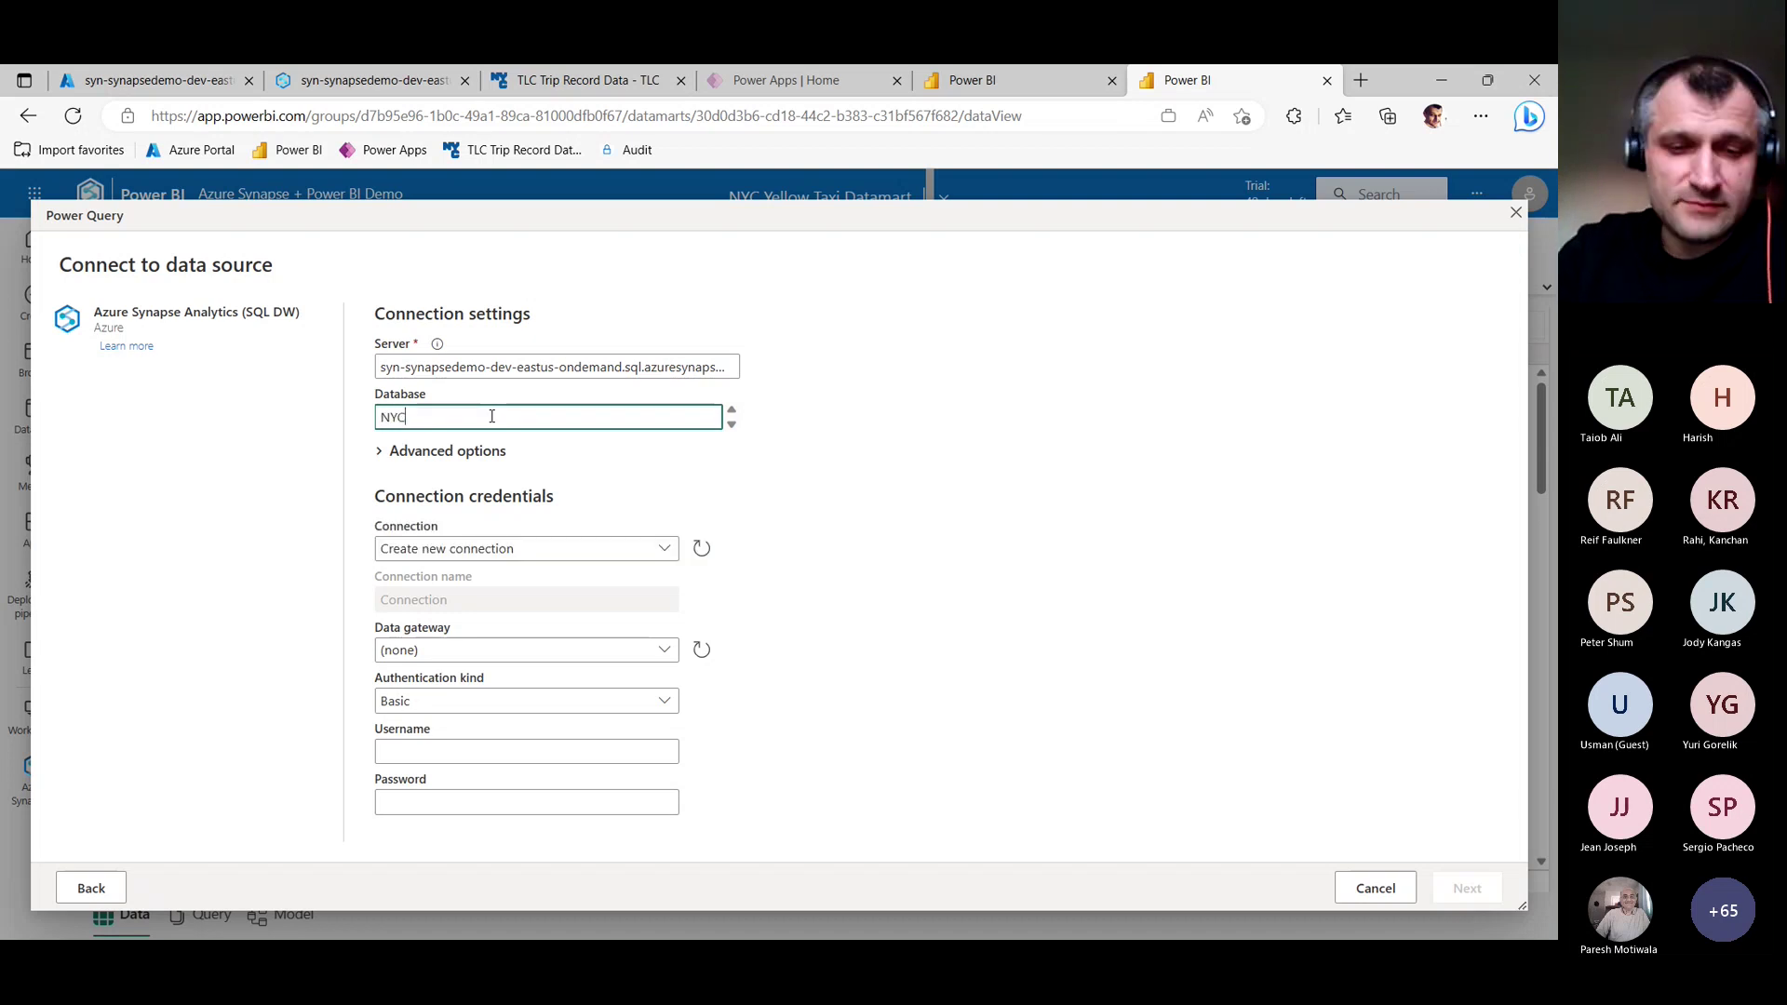
text(Taxi)
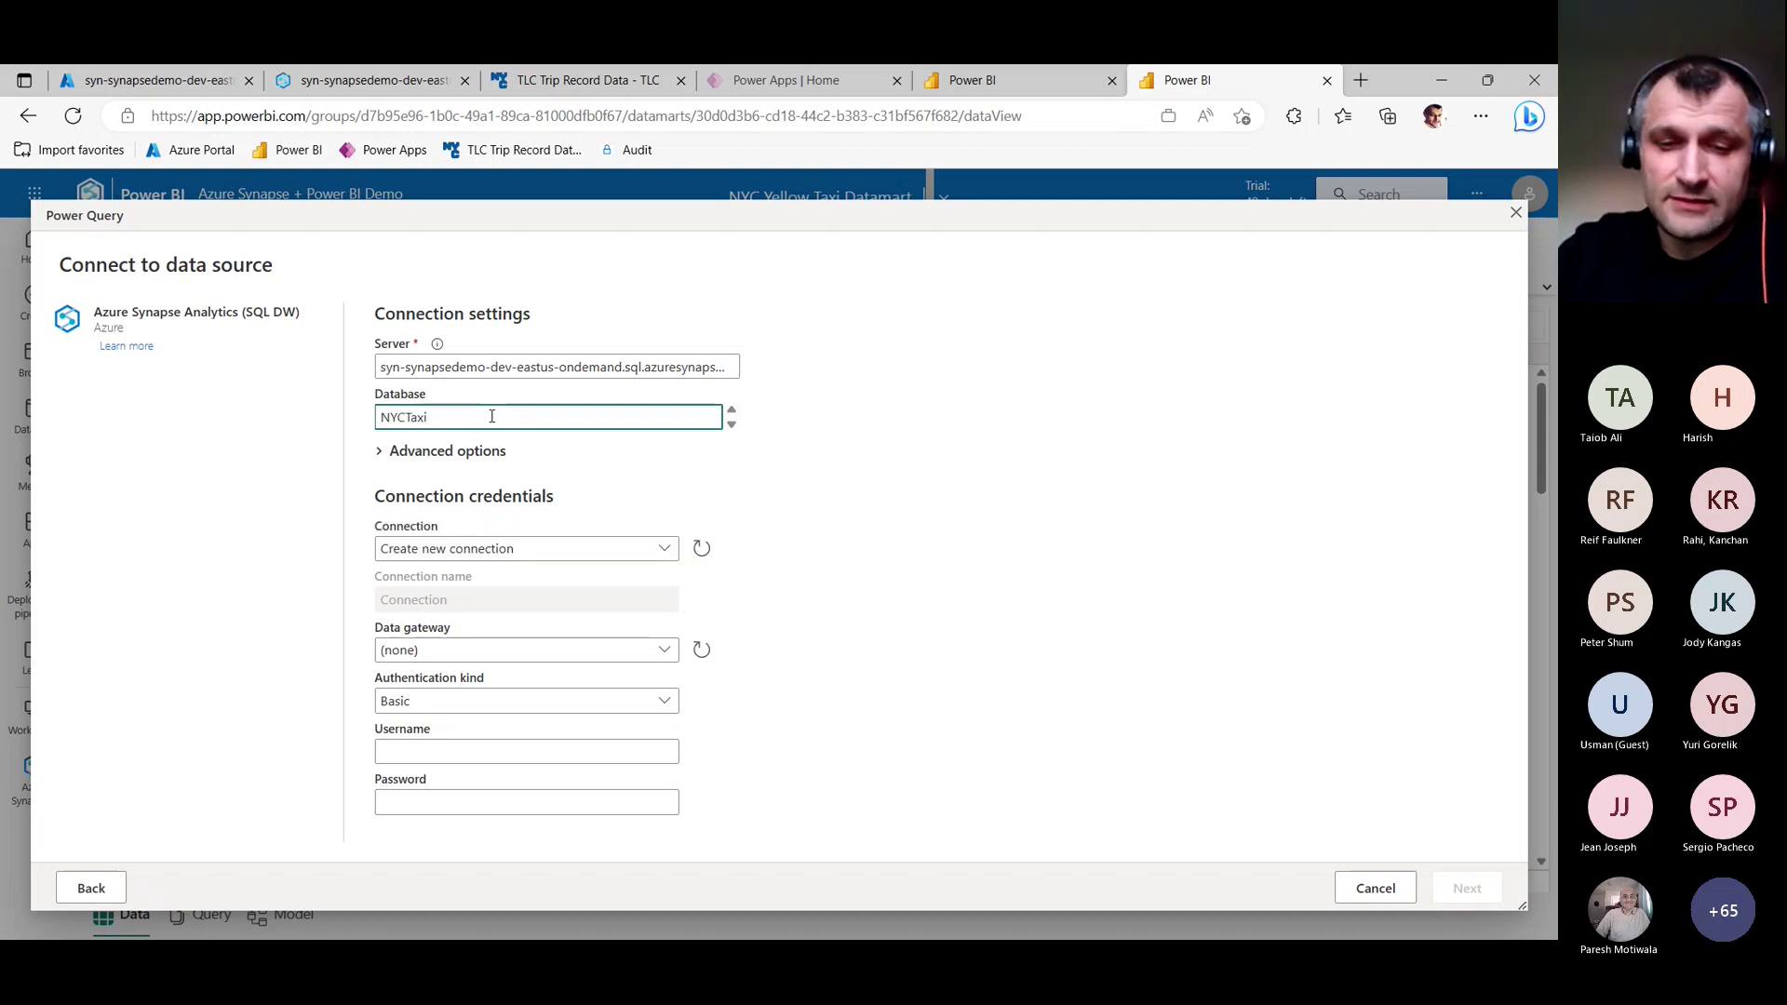
text(Lakehous)
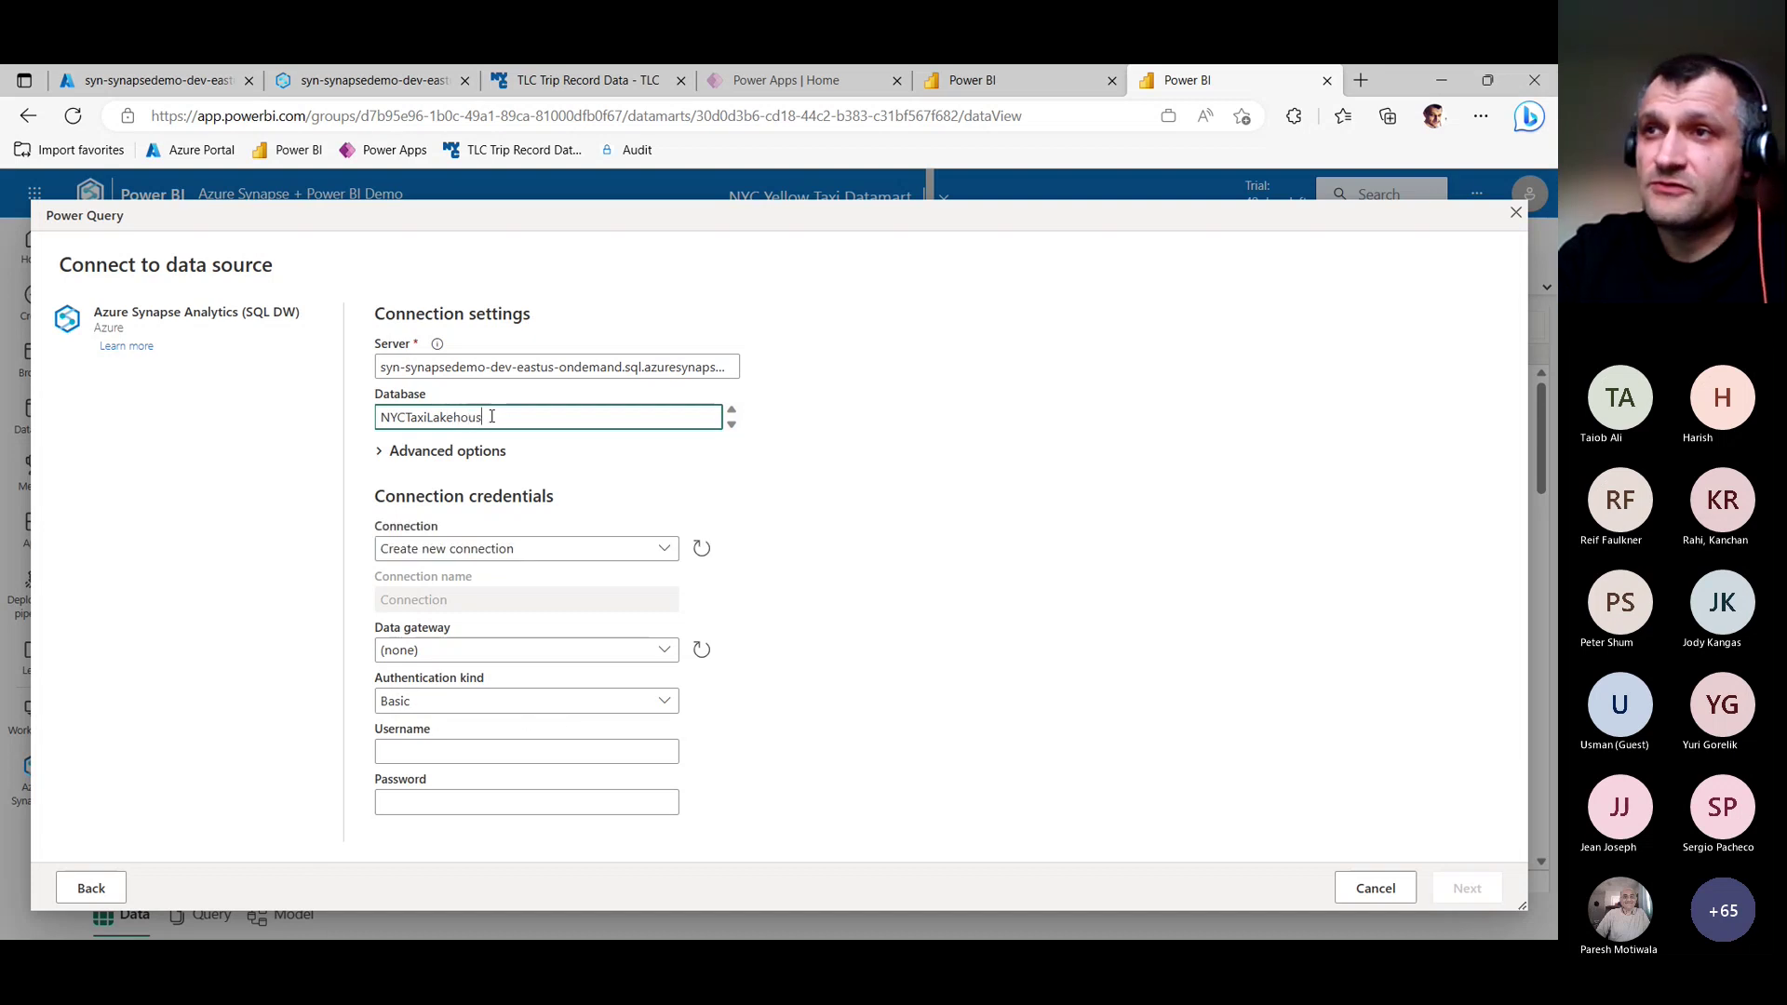
text(e)
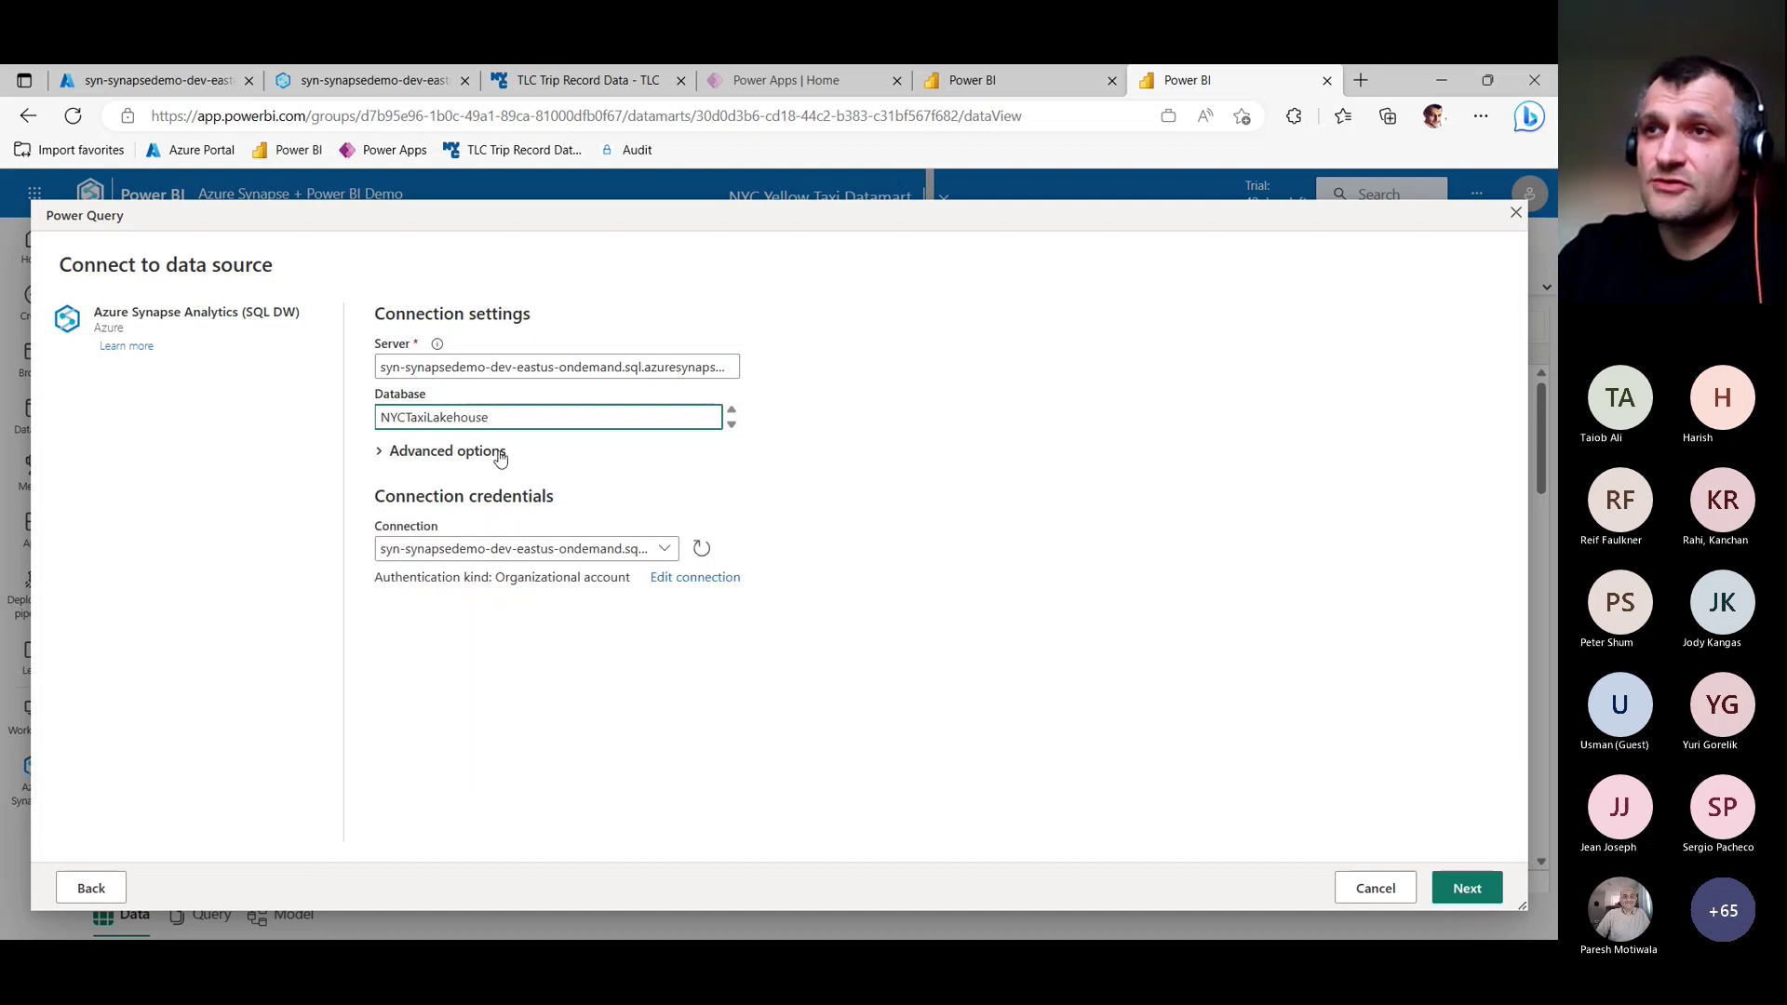
click(1441, 903)
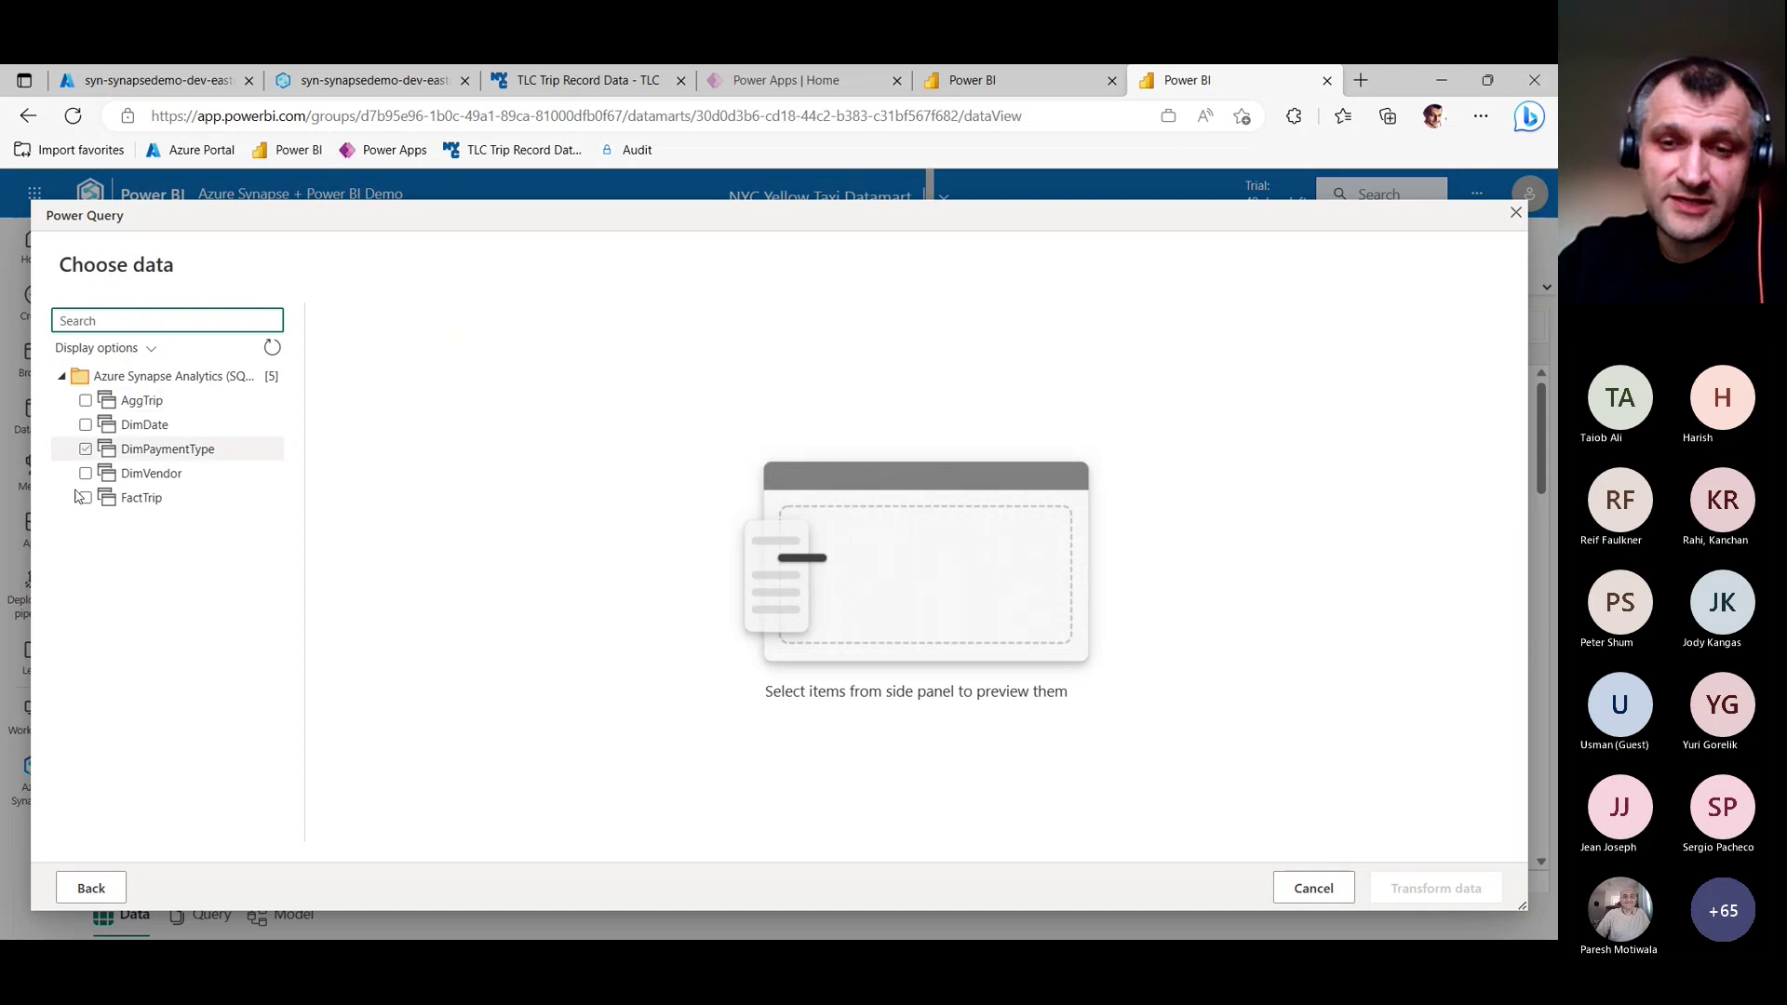
Look over the lakehouse tables offered for import, including DimPaymentType, and cancel the data selection.
click(258, 455)
click(256, 450)
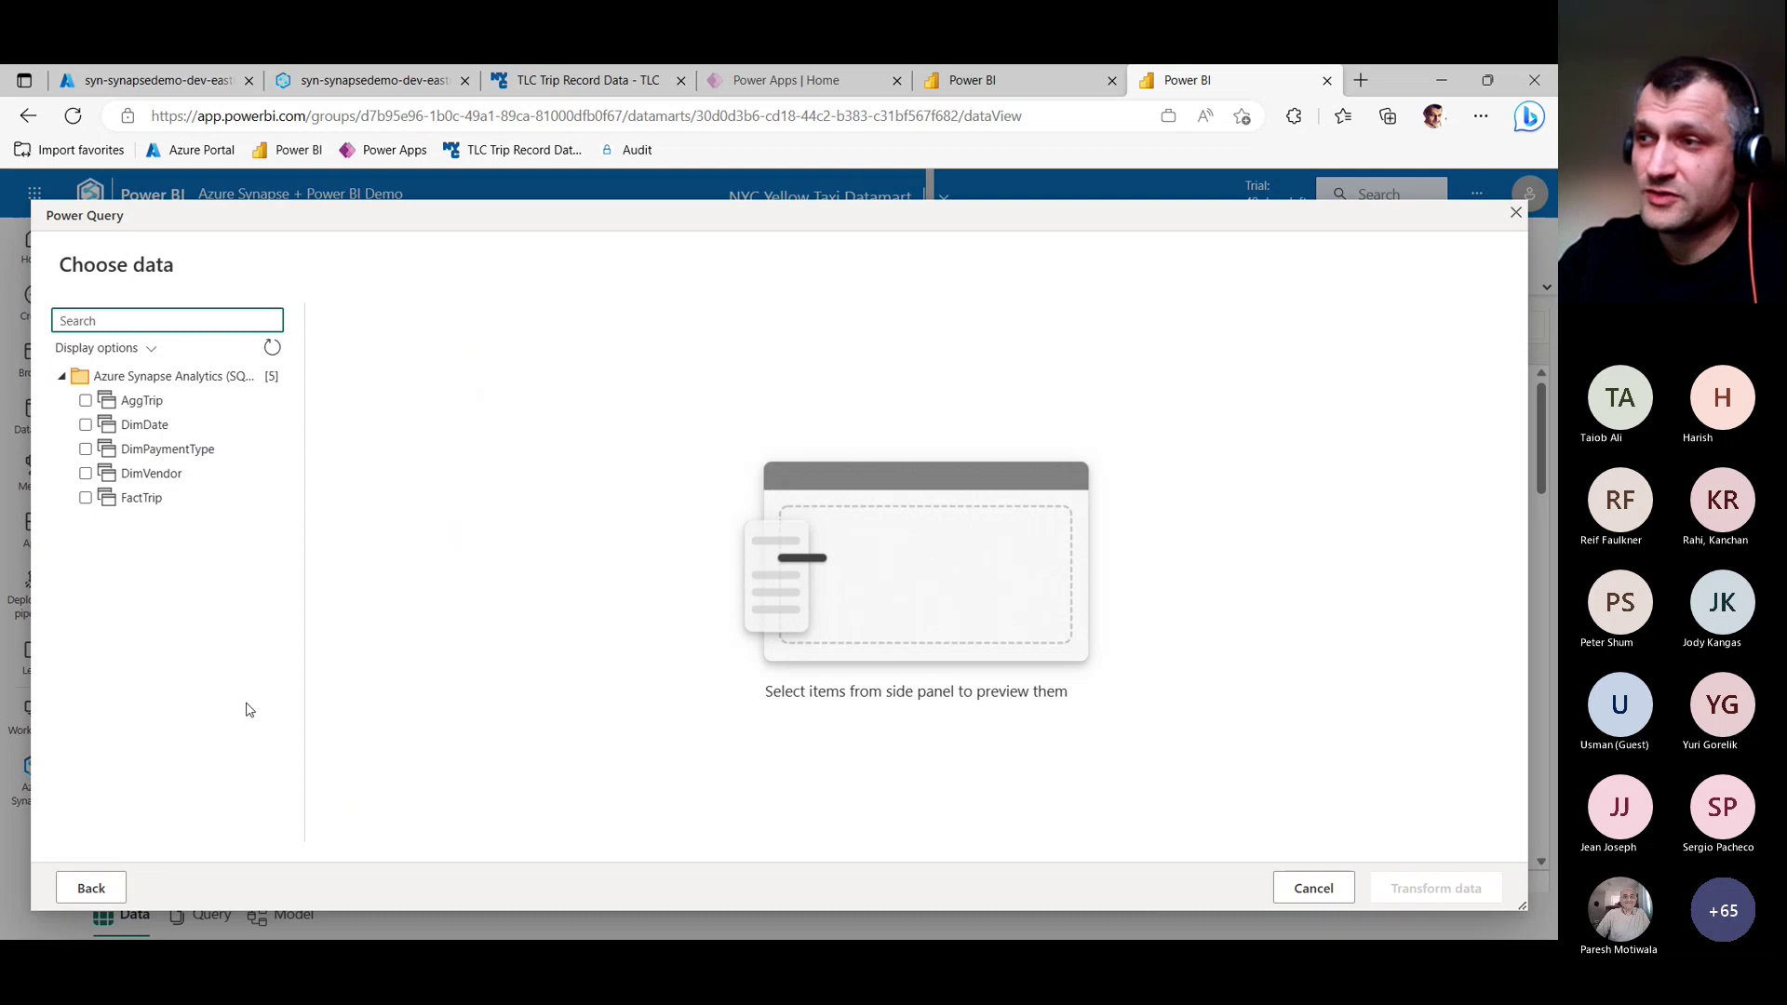
click(1313, 888)
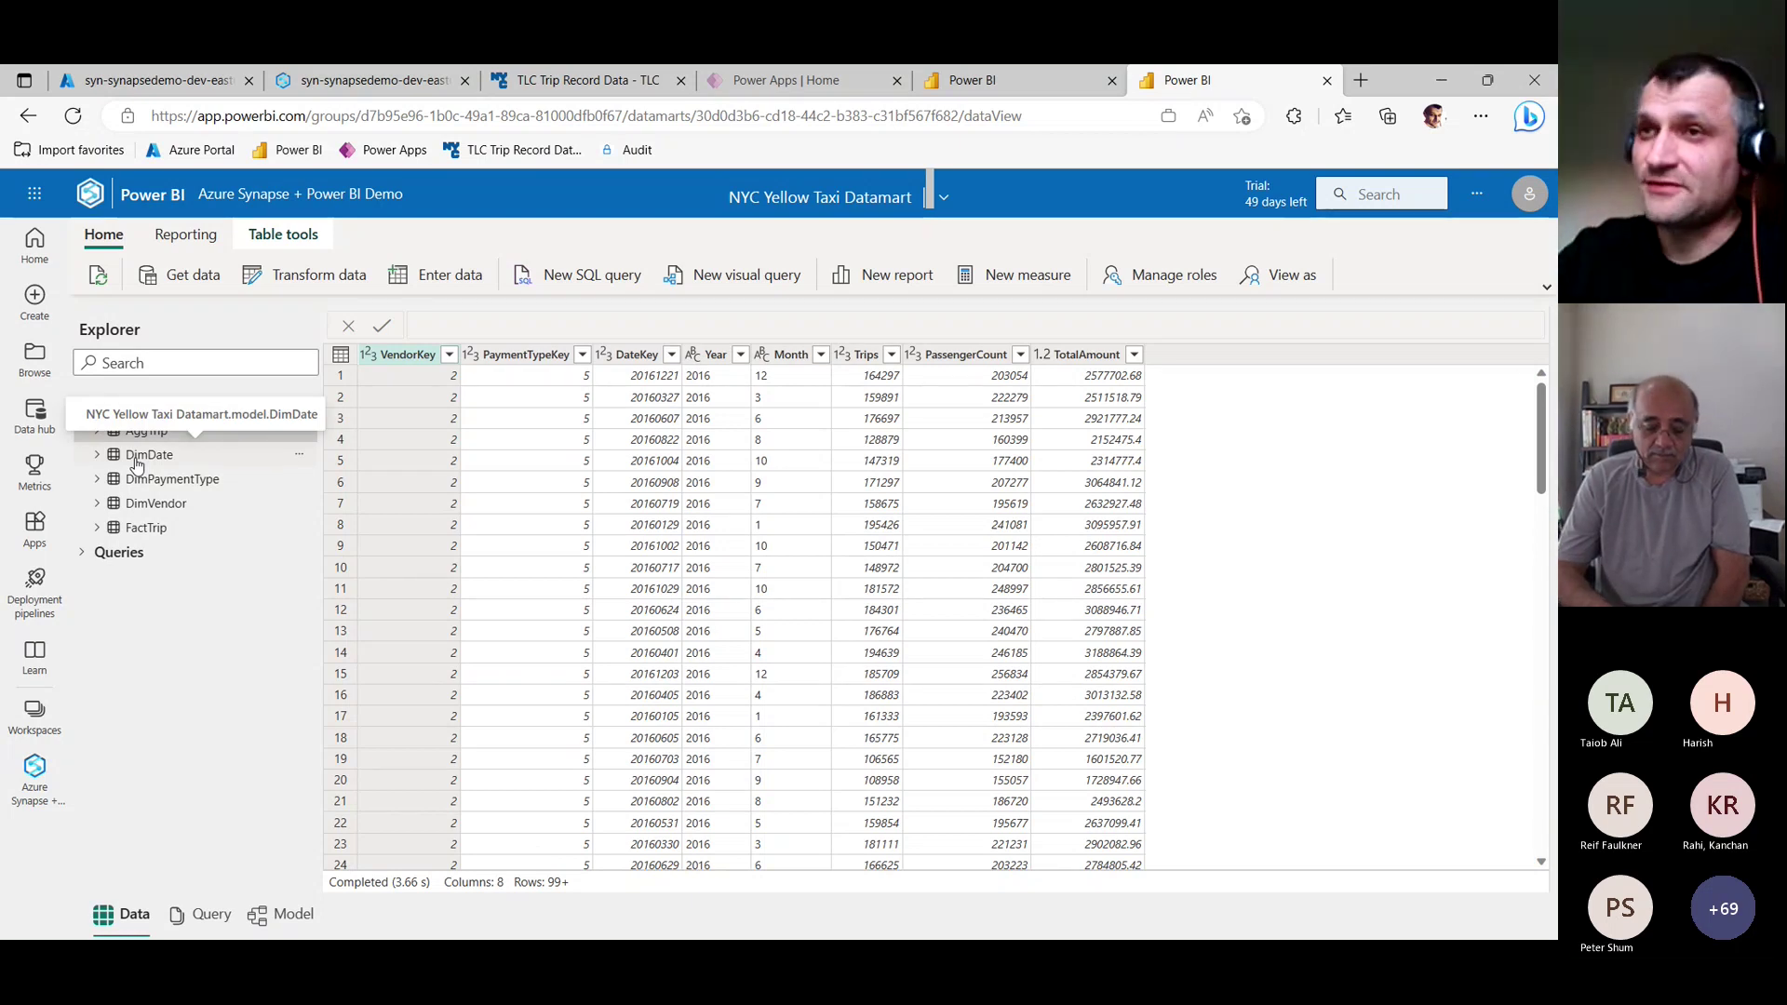
Generate a SQL query selecting the top 100 rows of the AggTrip table and enlarge the query editor to show all its lines.
click(205, 915)
click(298, 433)
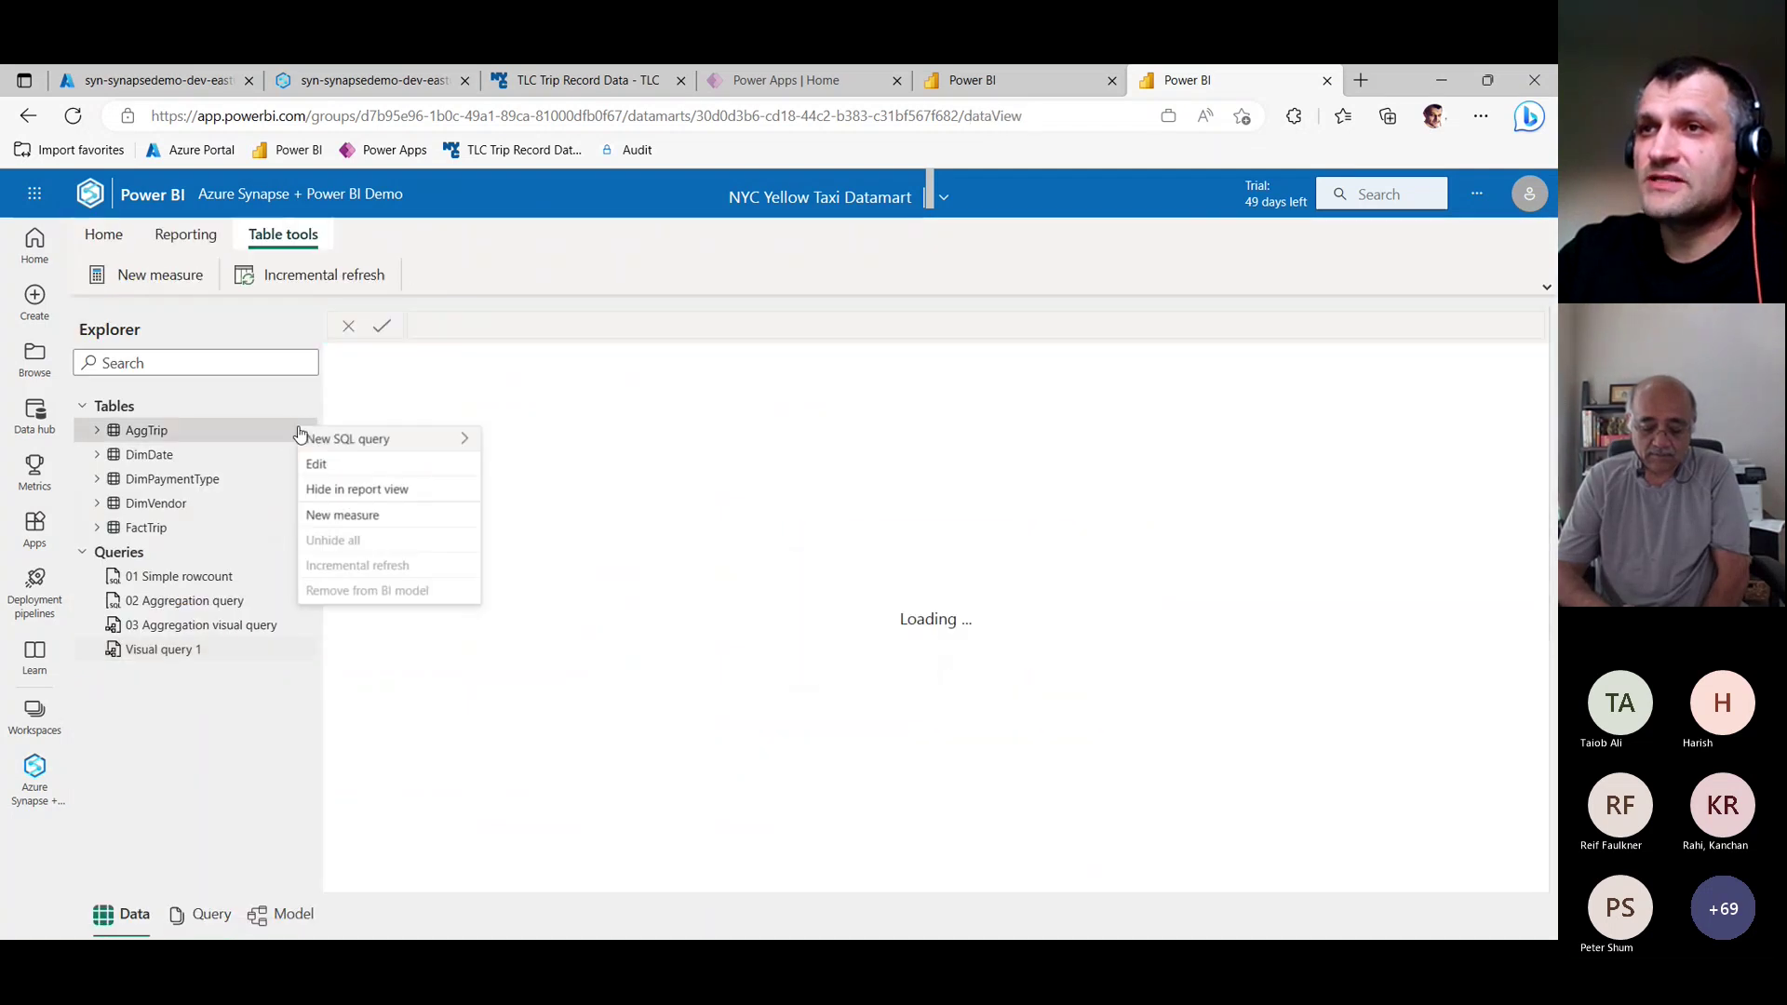
mouse_move(417, 453)
click(540, 441)
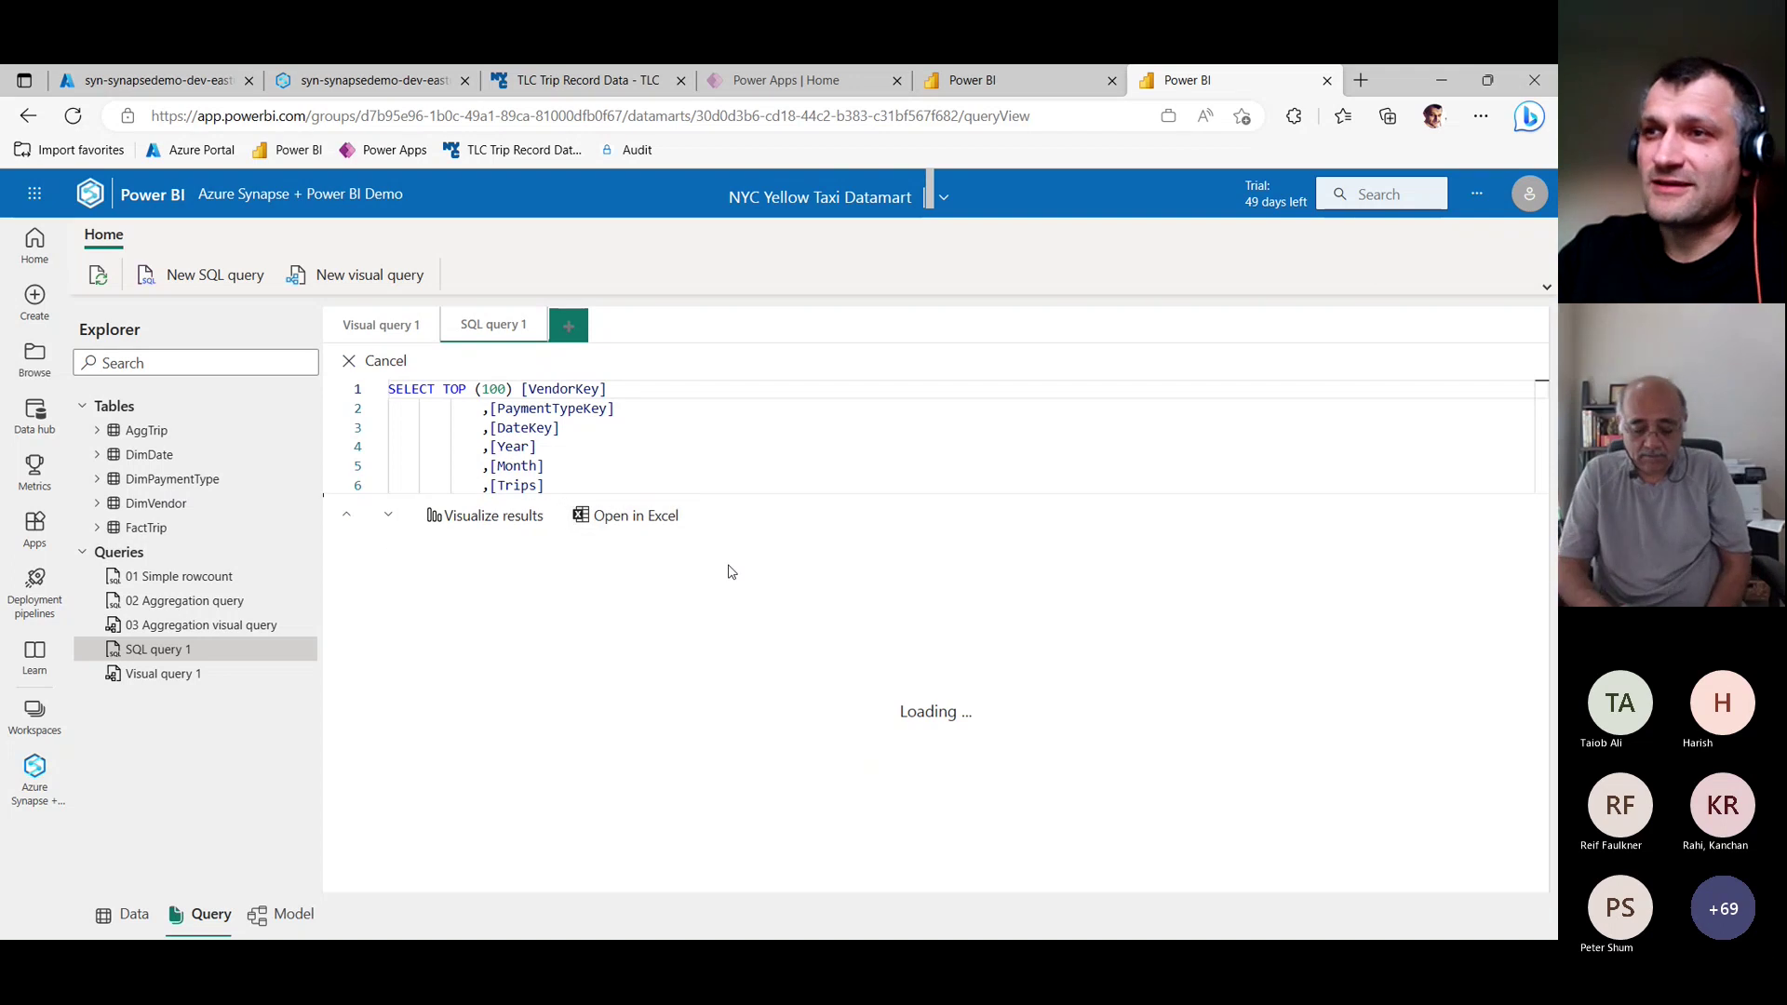
drag(746, 497, 746, 583)
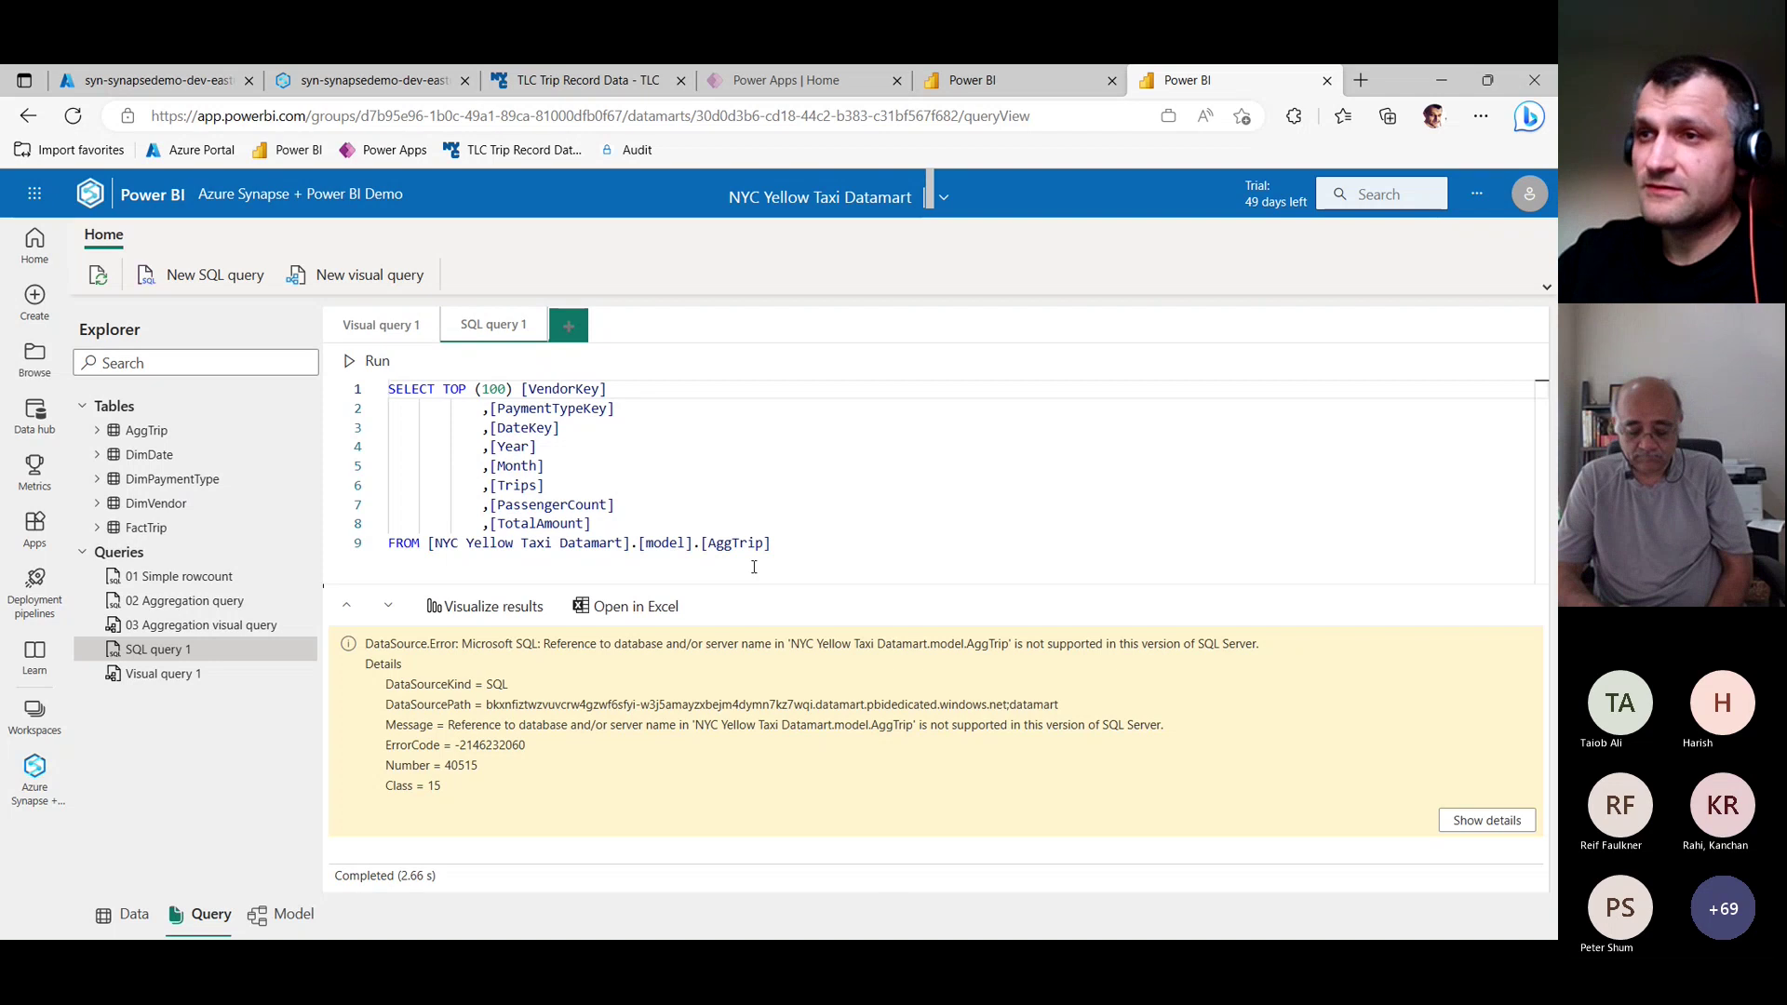
Remove the database name from the query's FROM clause so it reads [model].[AggTrip].
click(782, 550)
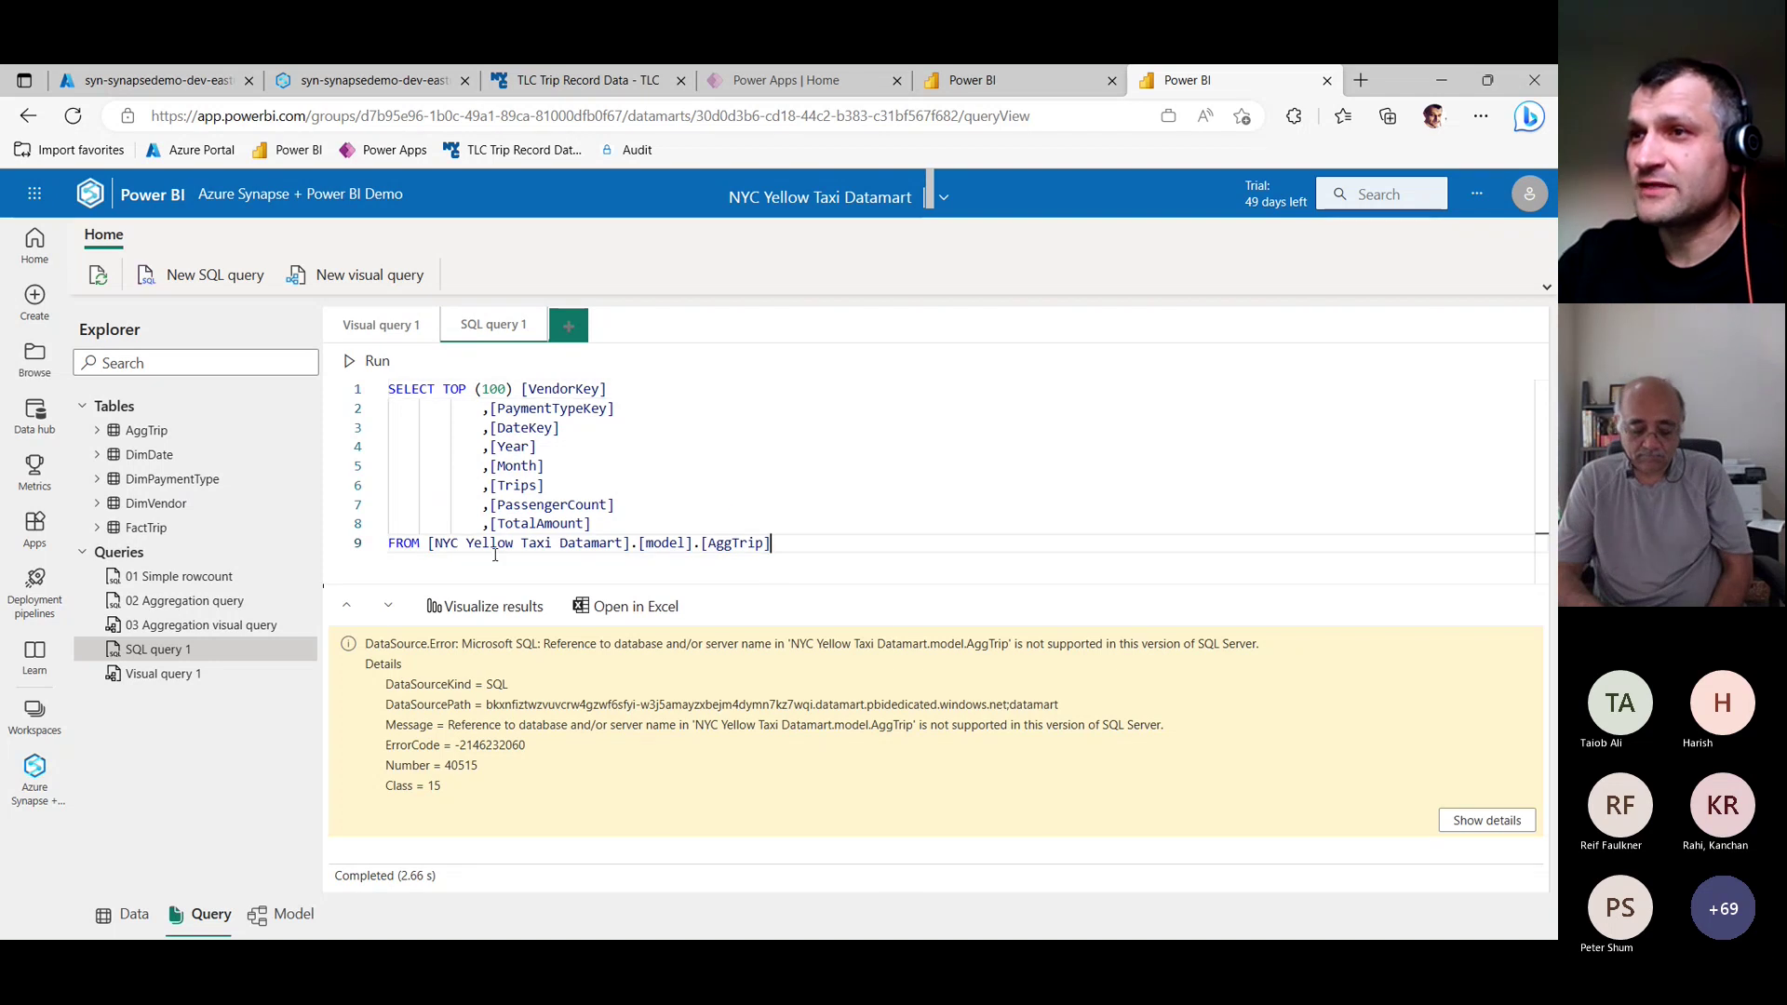
drag(431, 542, 641, 542)
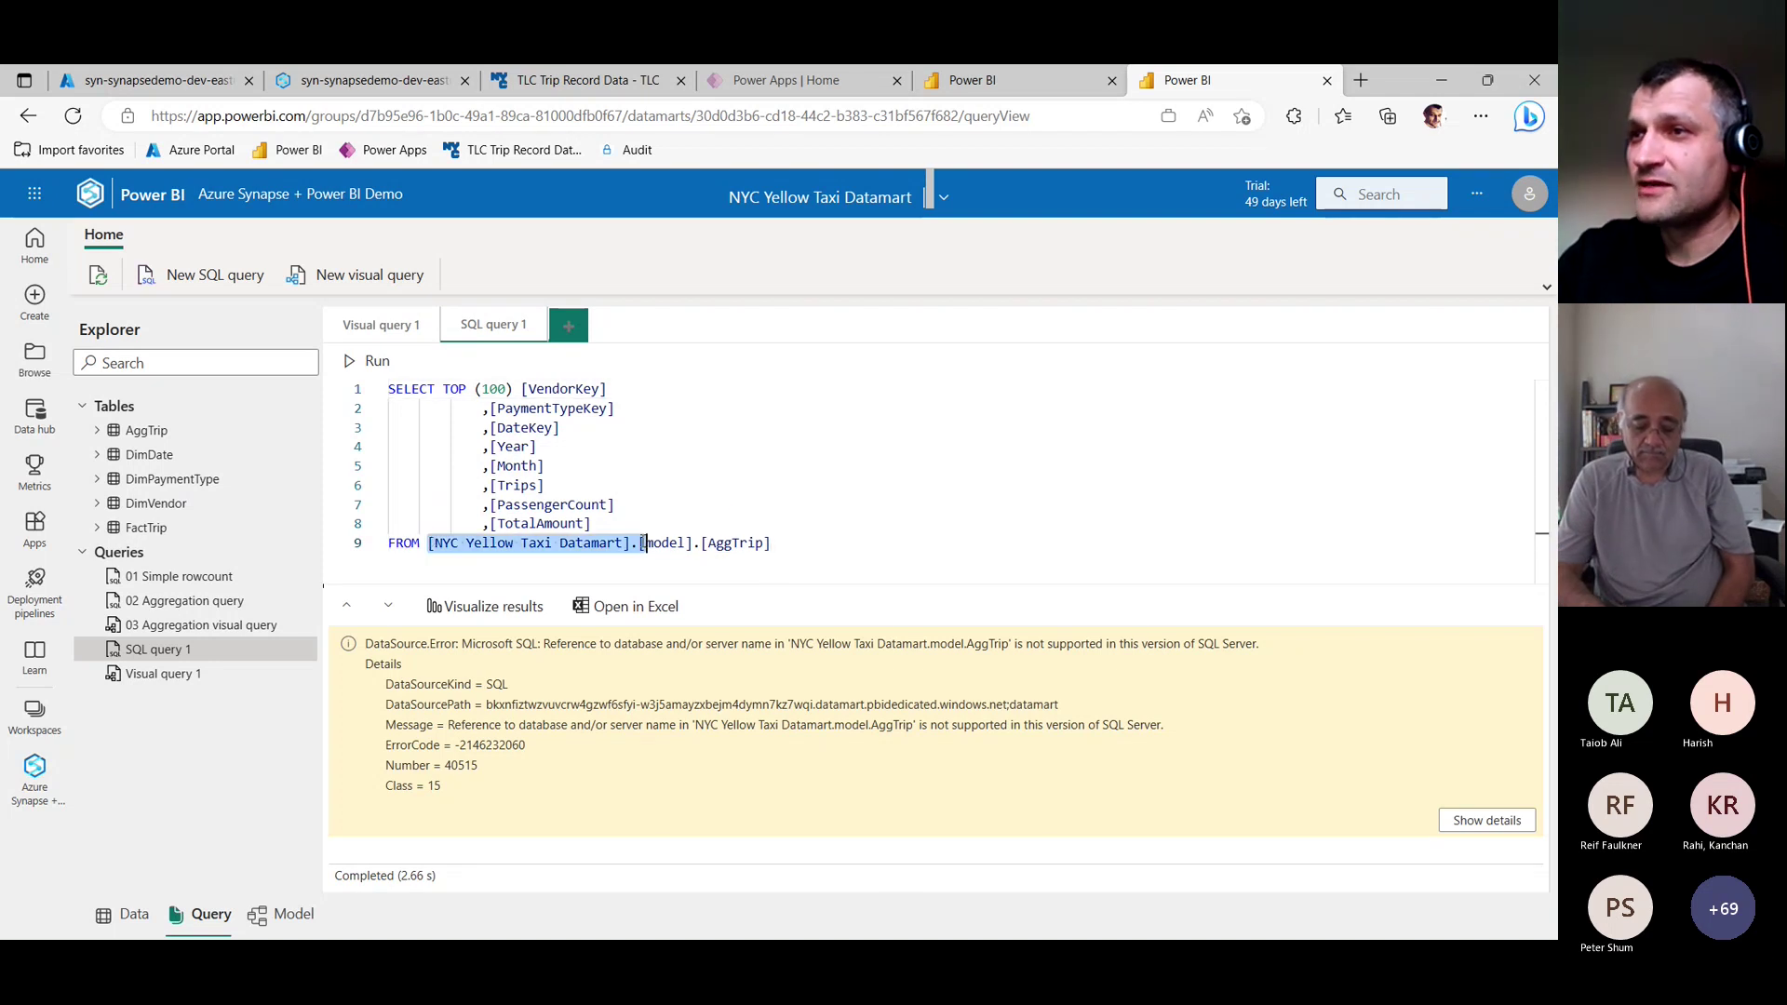
key(BackSpace)
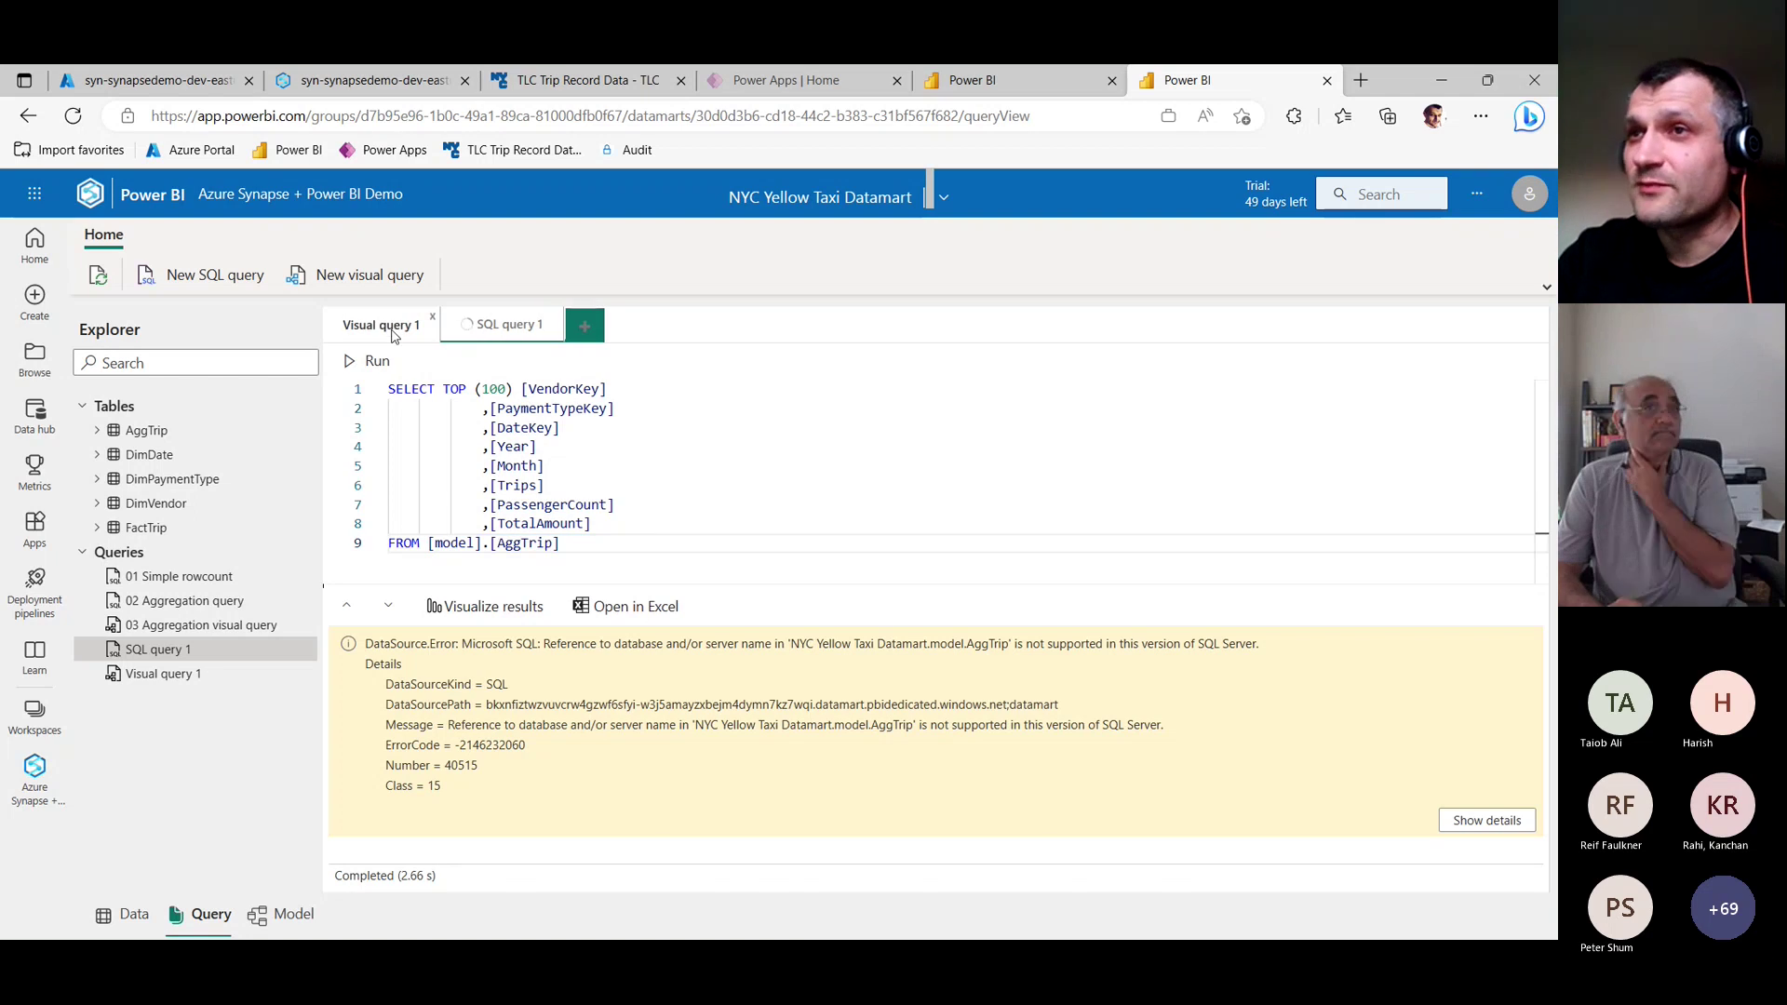
Run the edited AggTrip query and highlight the [model] schema name in its FROM clause.
click(370, 361)
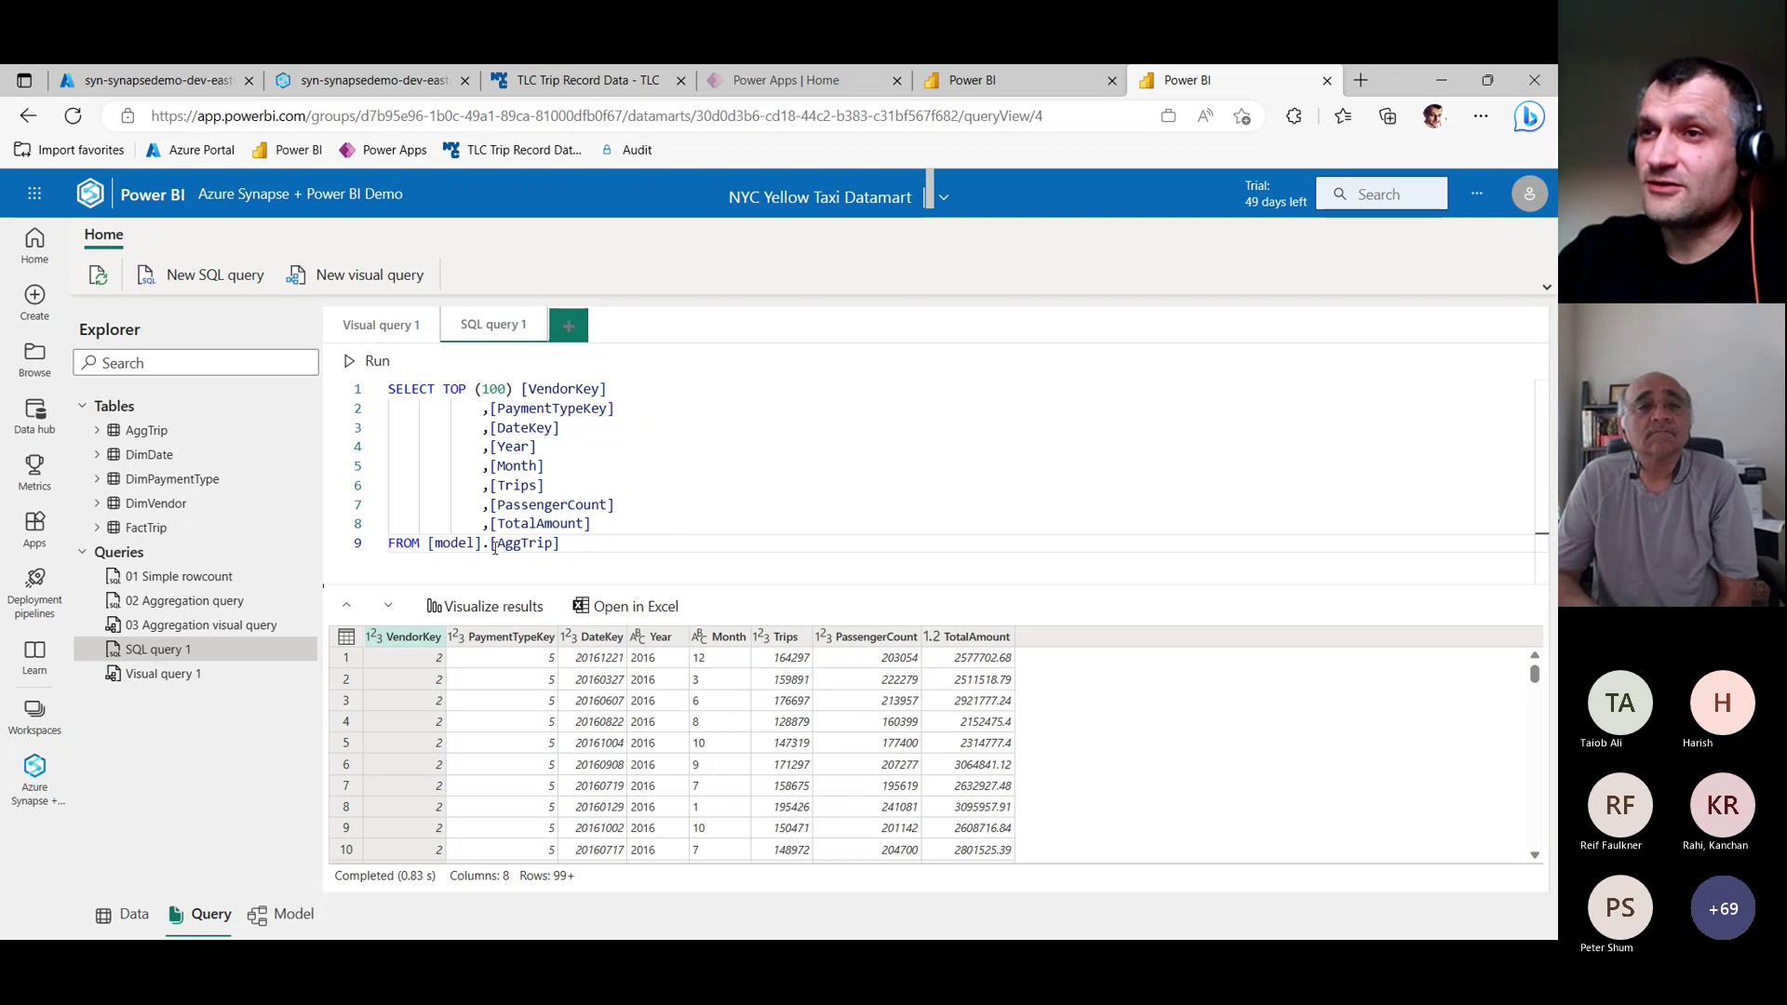
drag(480, 543, 428, 545)
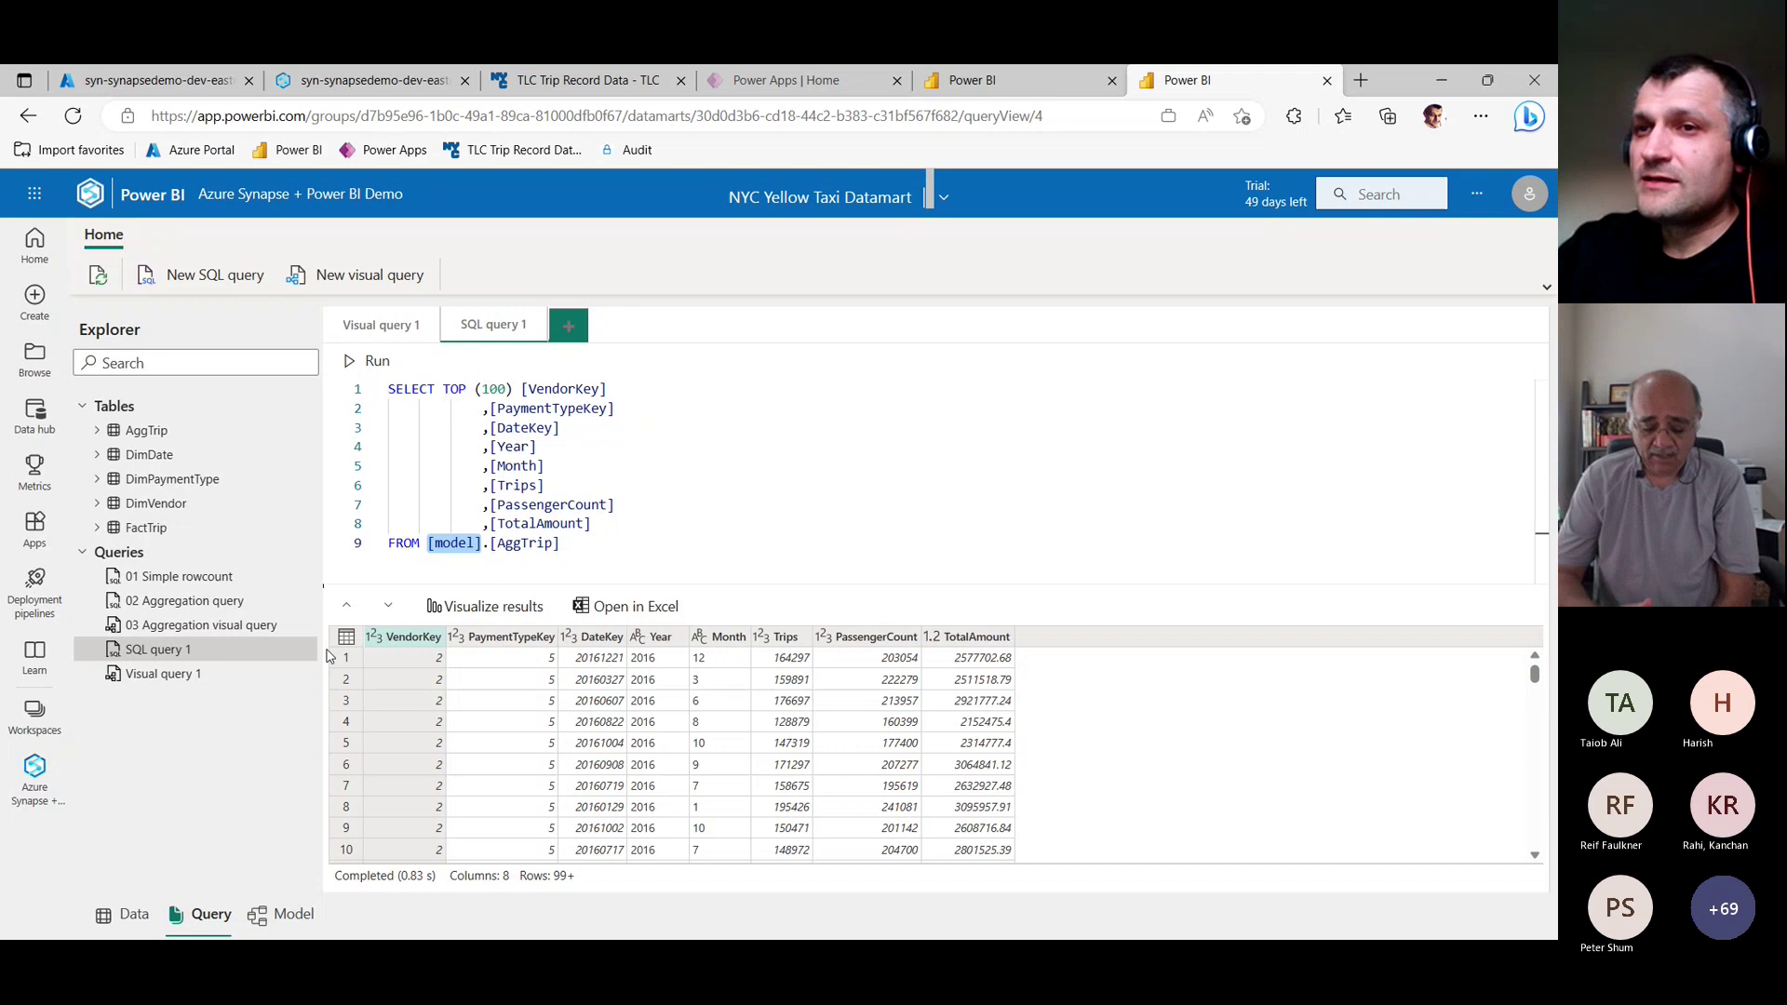
Open the 03 Aggregation visual query and take a brief look at the datamart's model diagram.
click(177, 626)
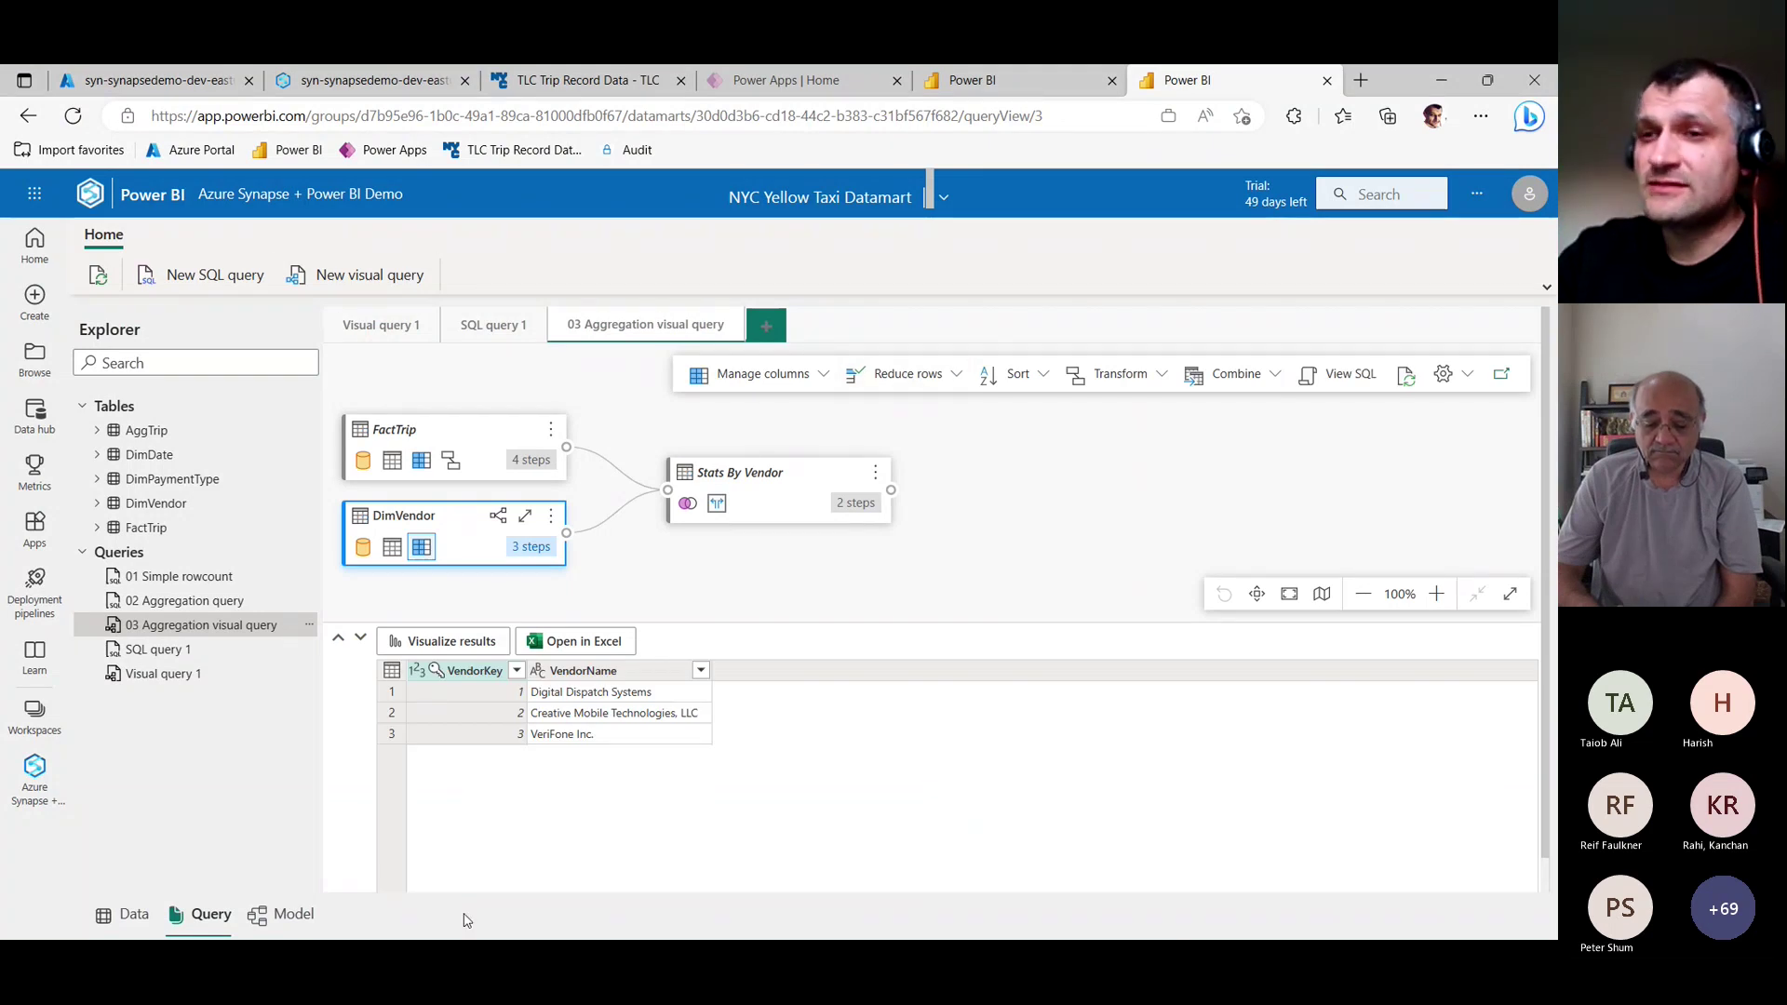
click(287, 914)
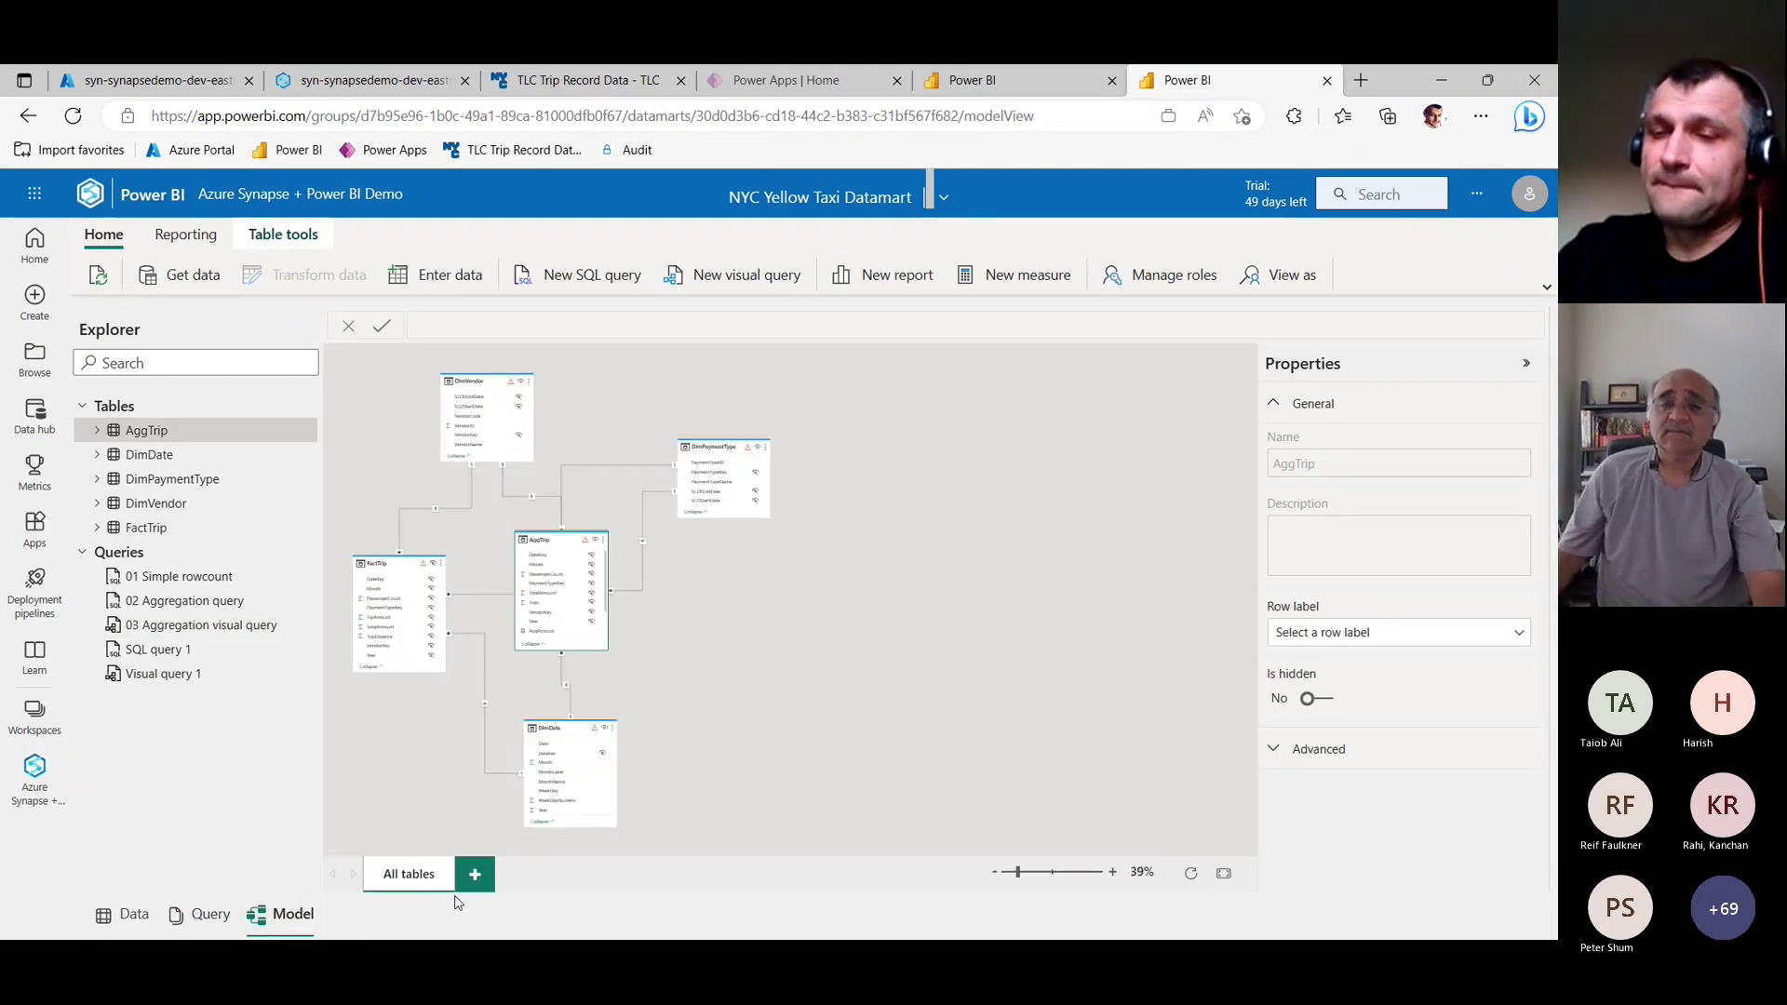
key(alt+Left)
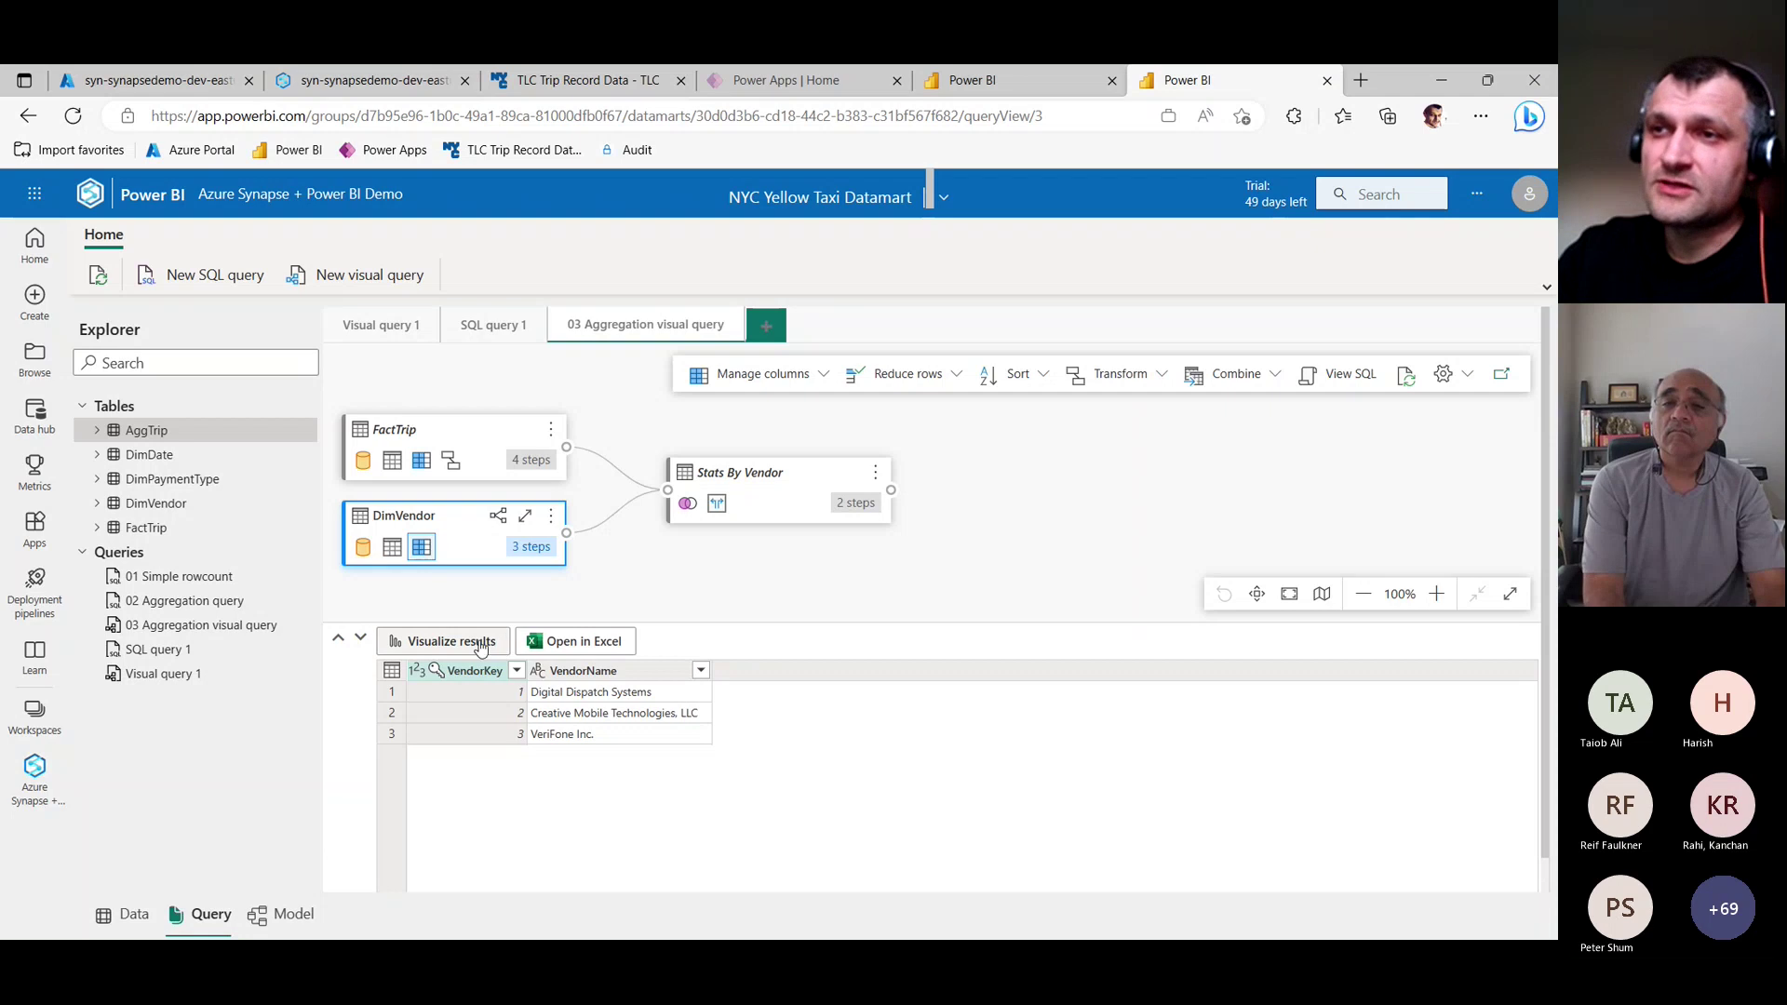
Zoom the model diagram to 100%, enlarge the AggTrip table to list all its measures, and show the AvgAmount formula.
click(279, 917)
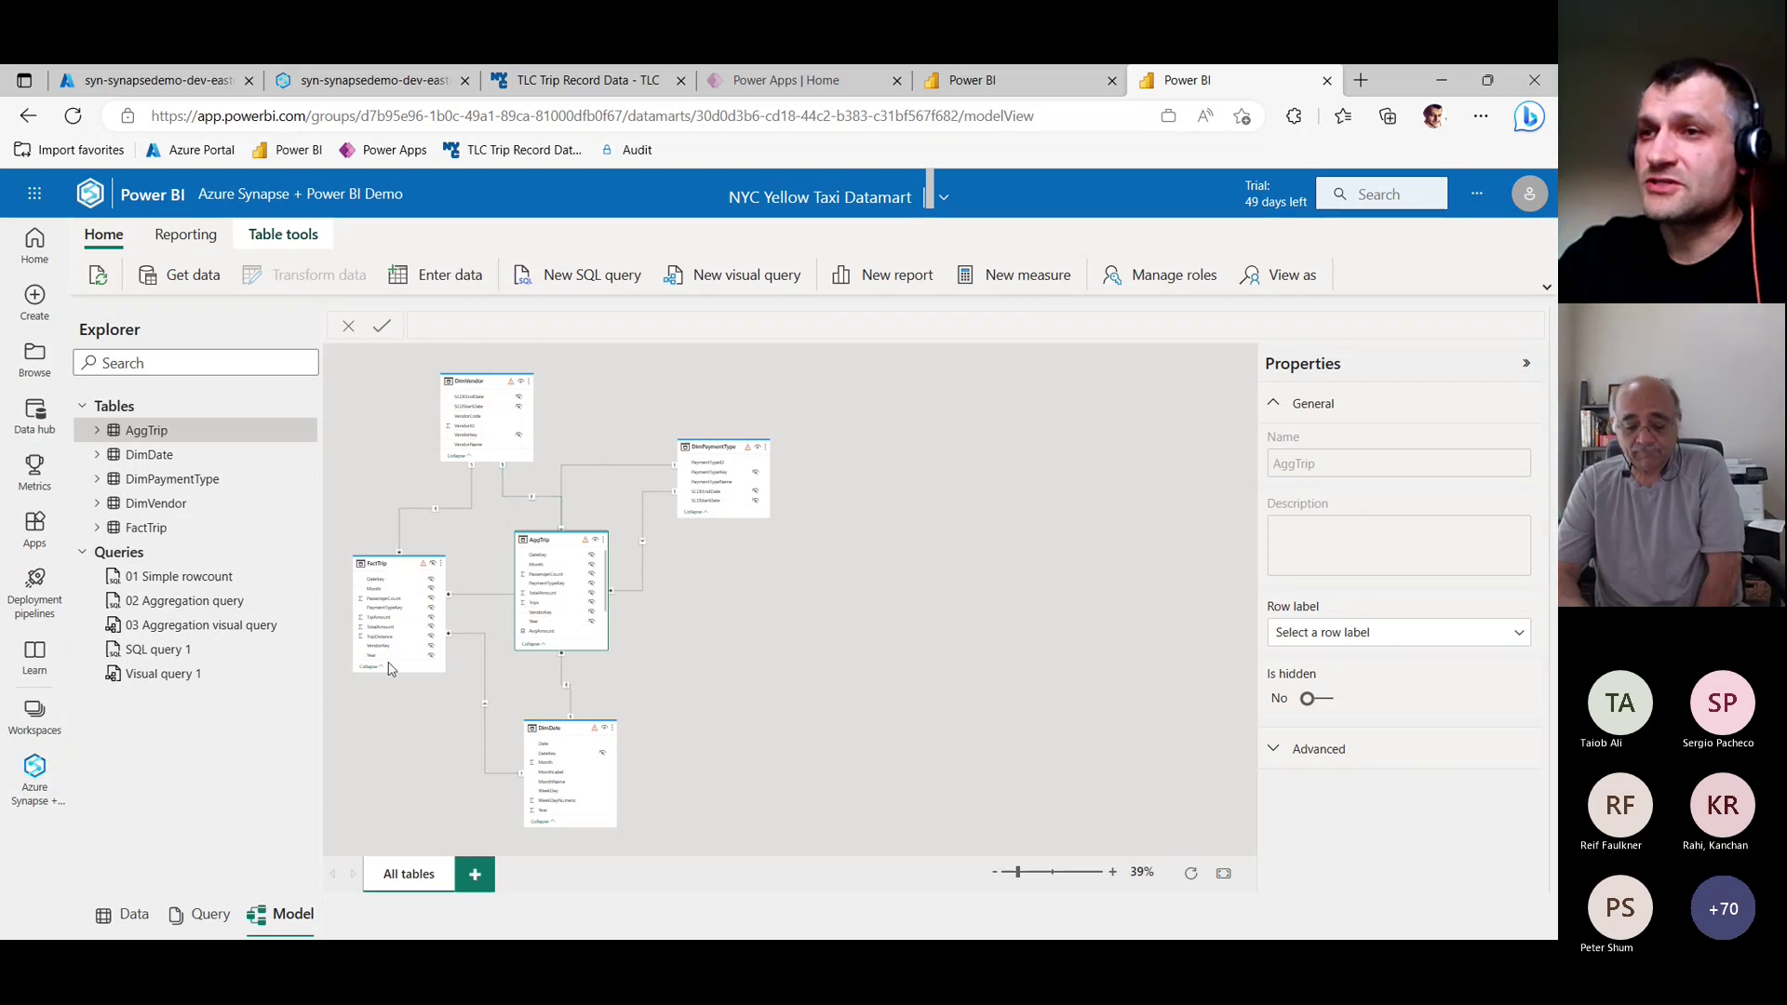
scroll(1024, 873, down, 2)
click(1053, 877)
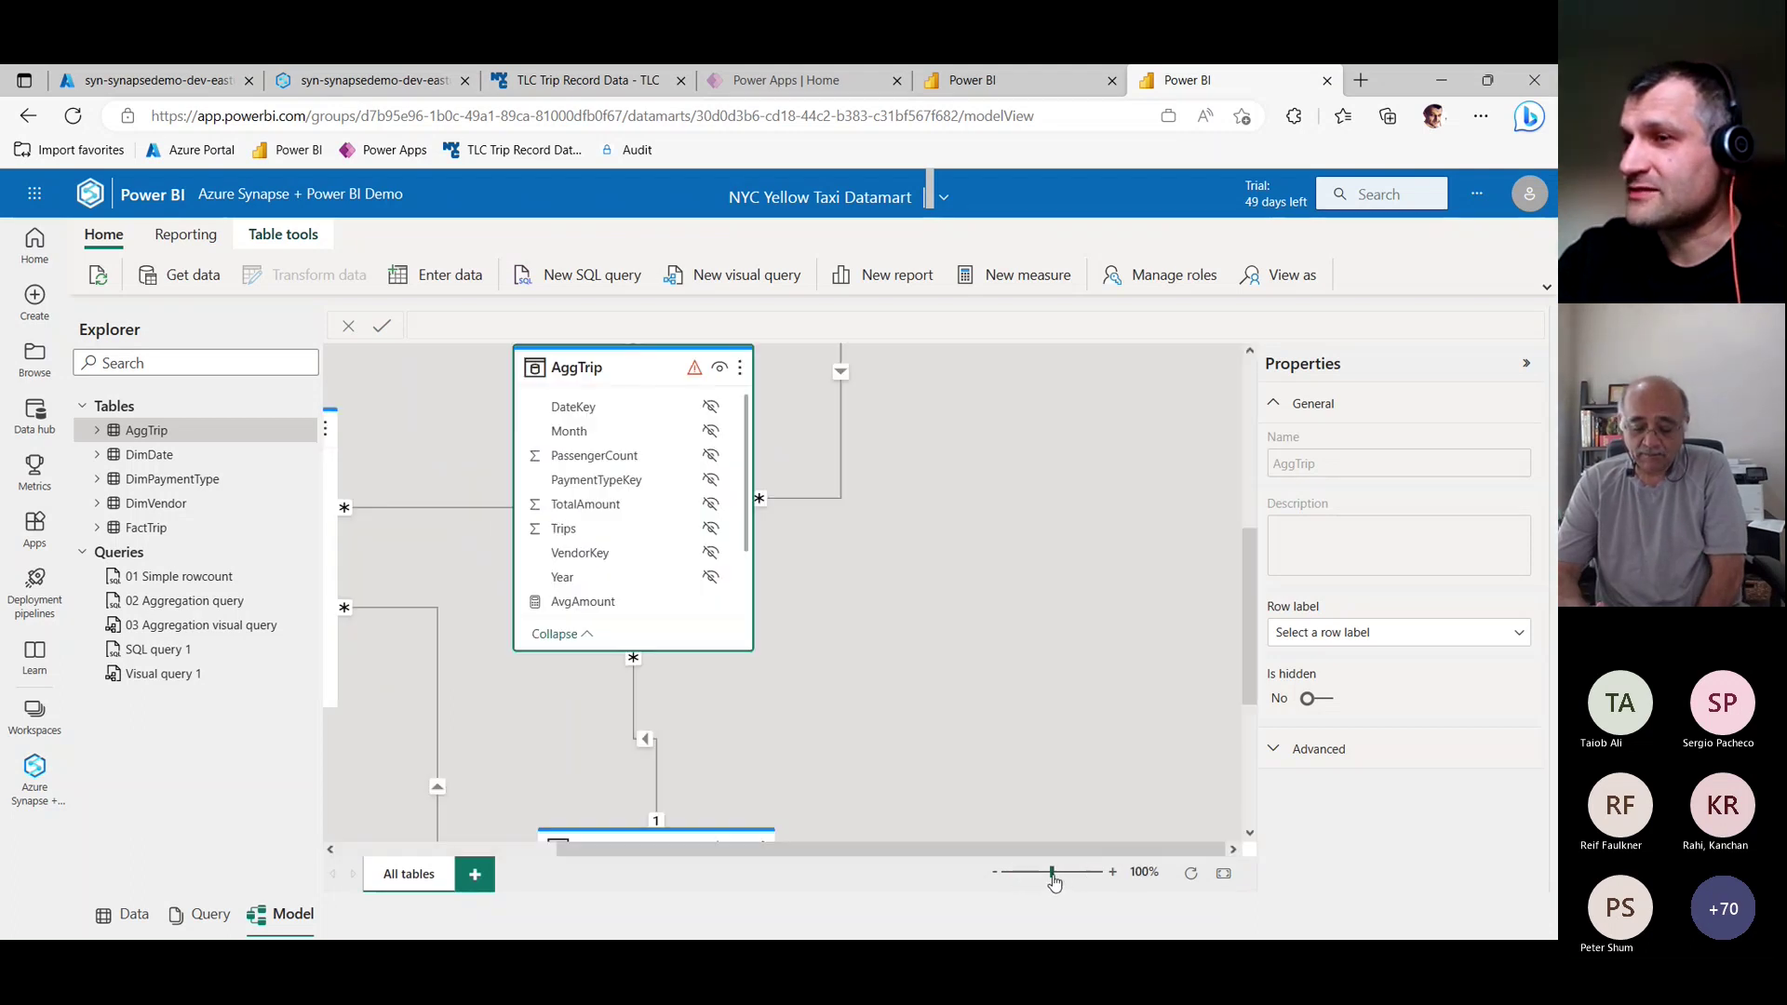
drag(1042, 849, 826, 849)
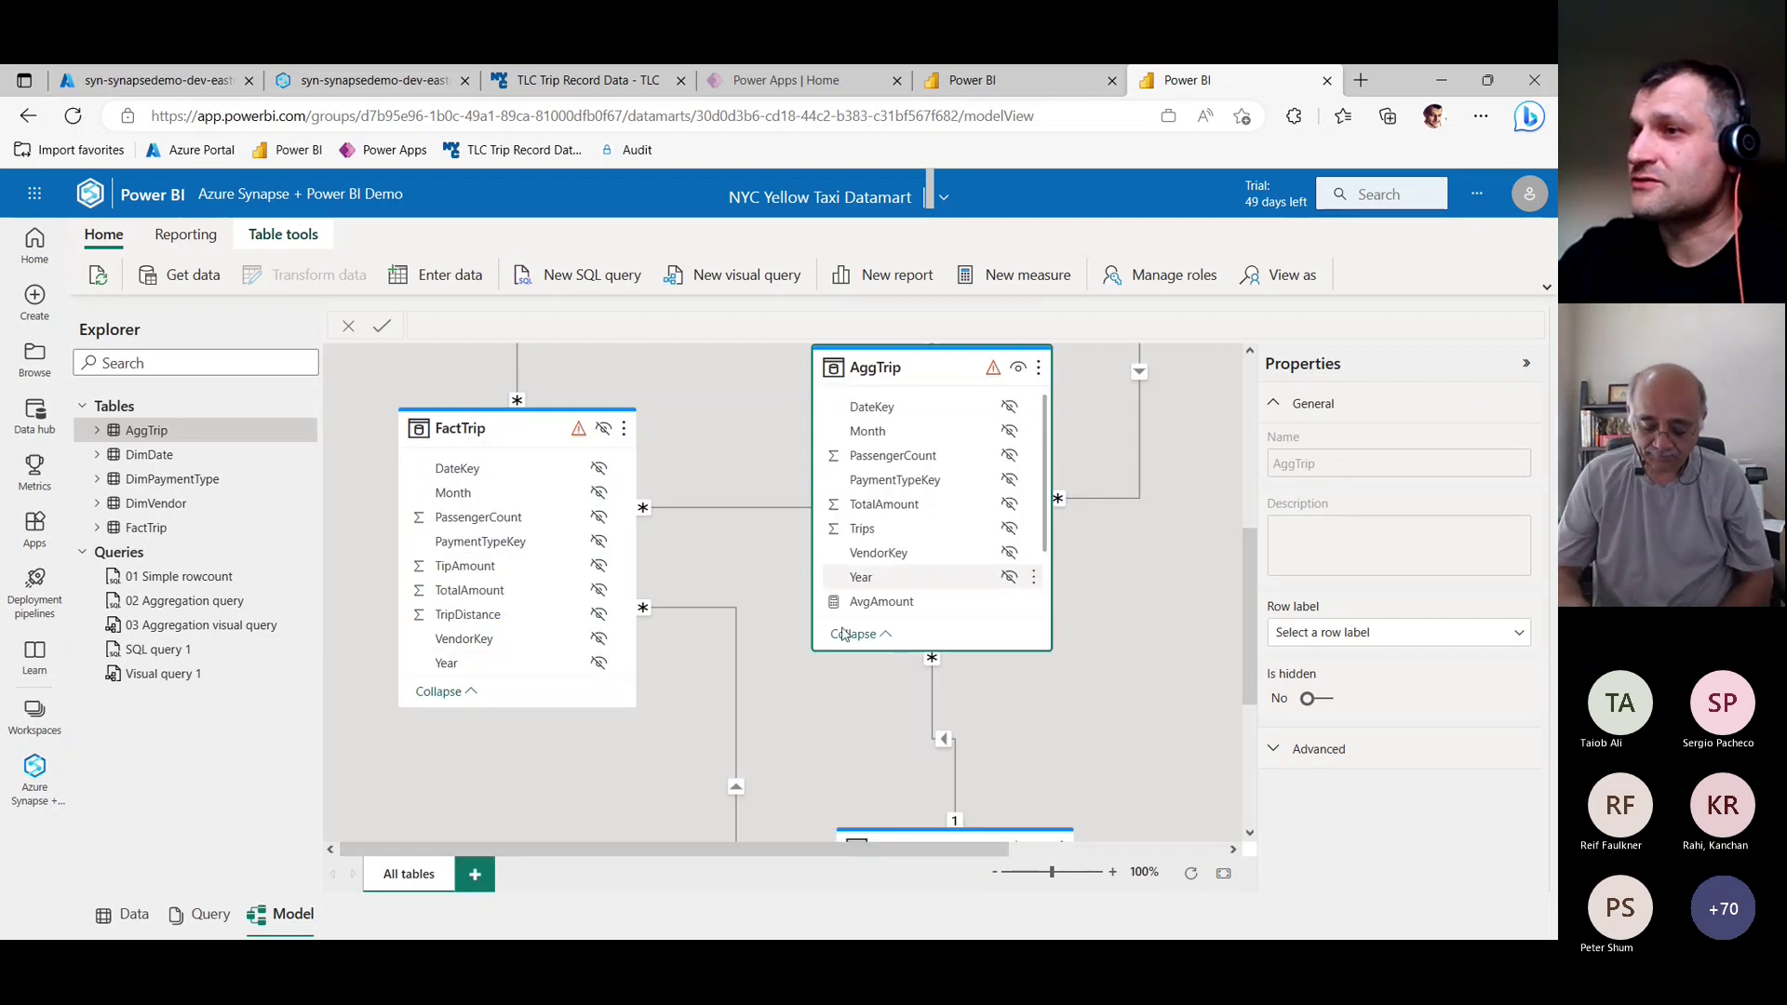
drag(881, 651, 865, 782)
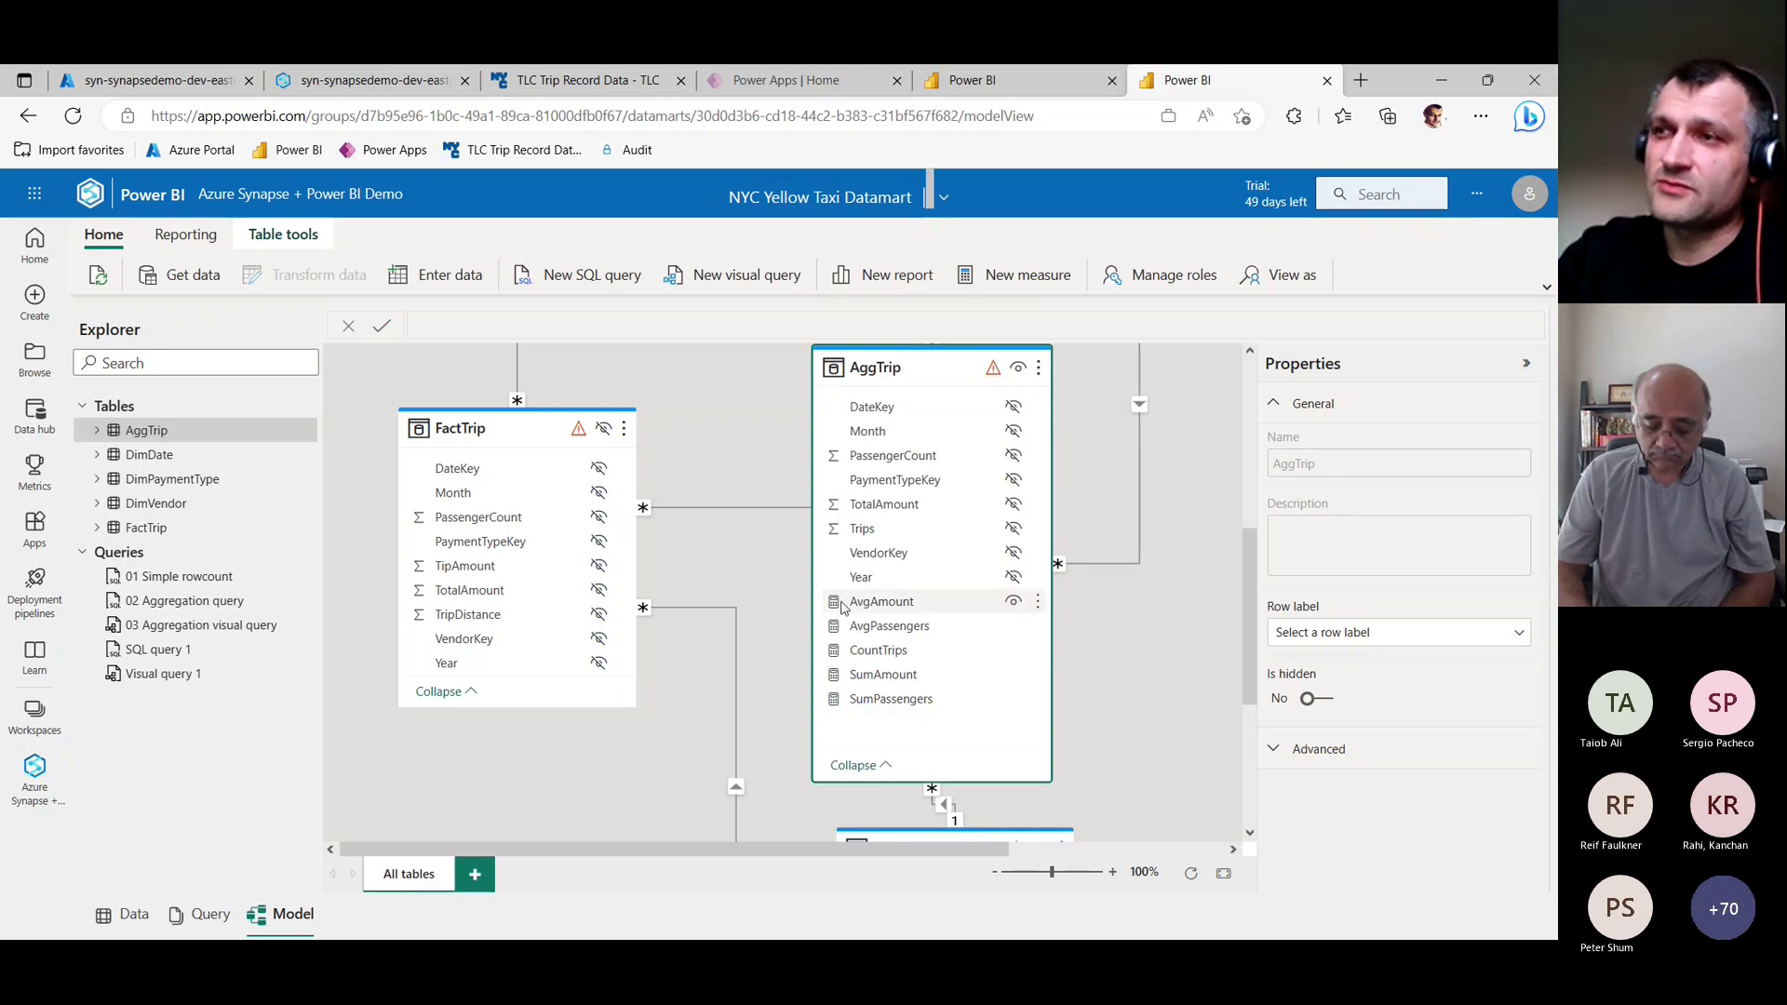
click(959, 606)
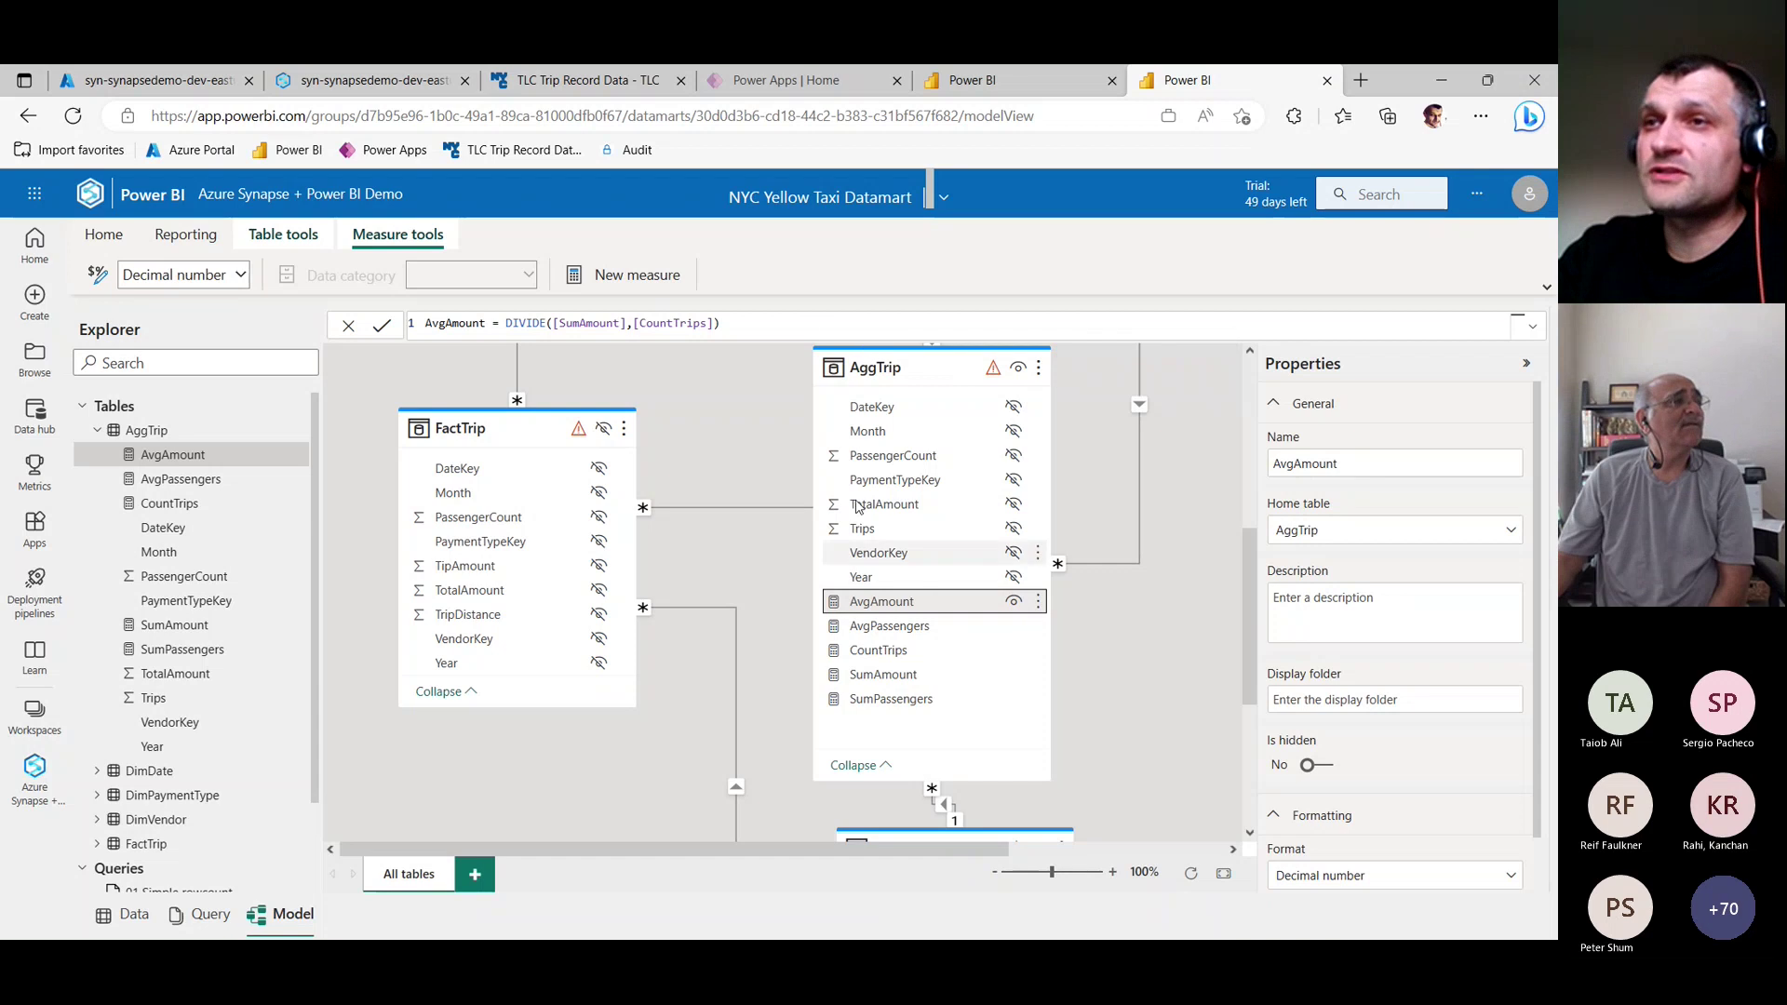
Examine the row-level security setup with the VeriFome Operator role and close it without changes.
click(35, 717)
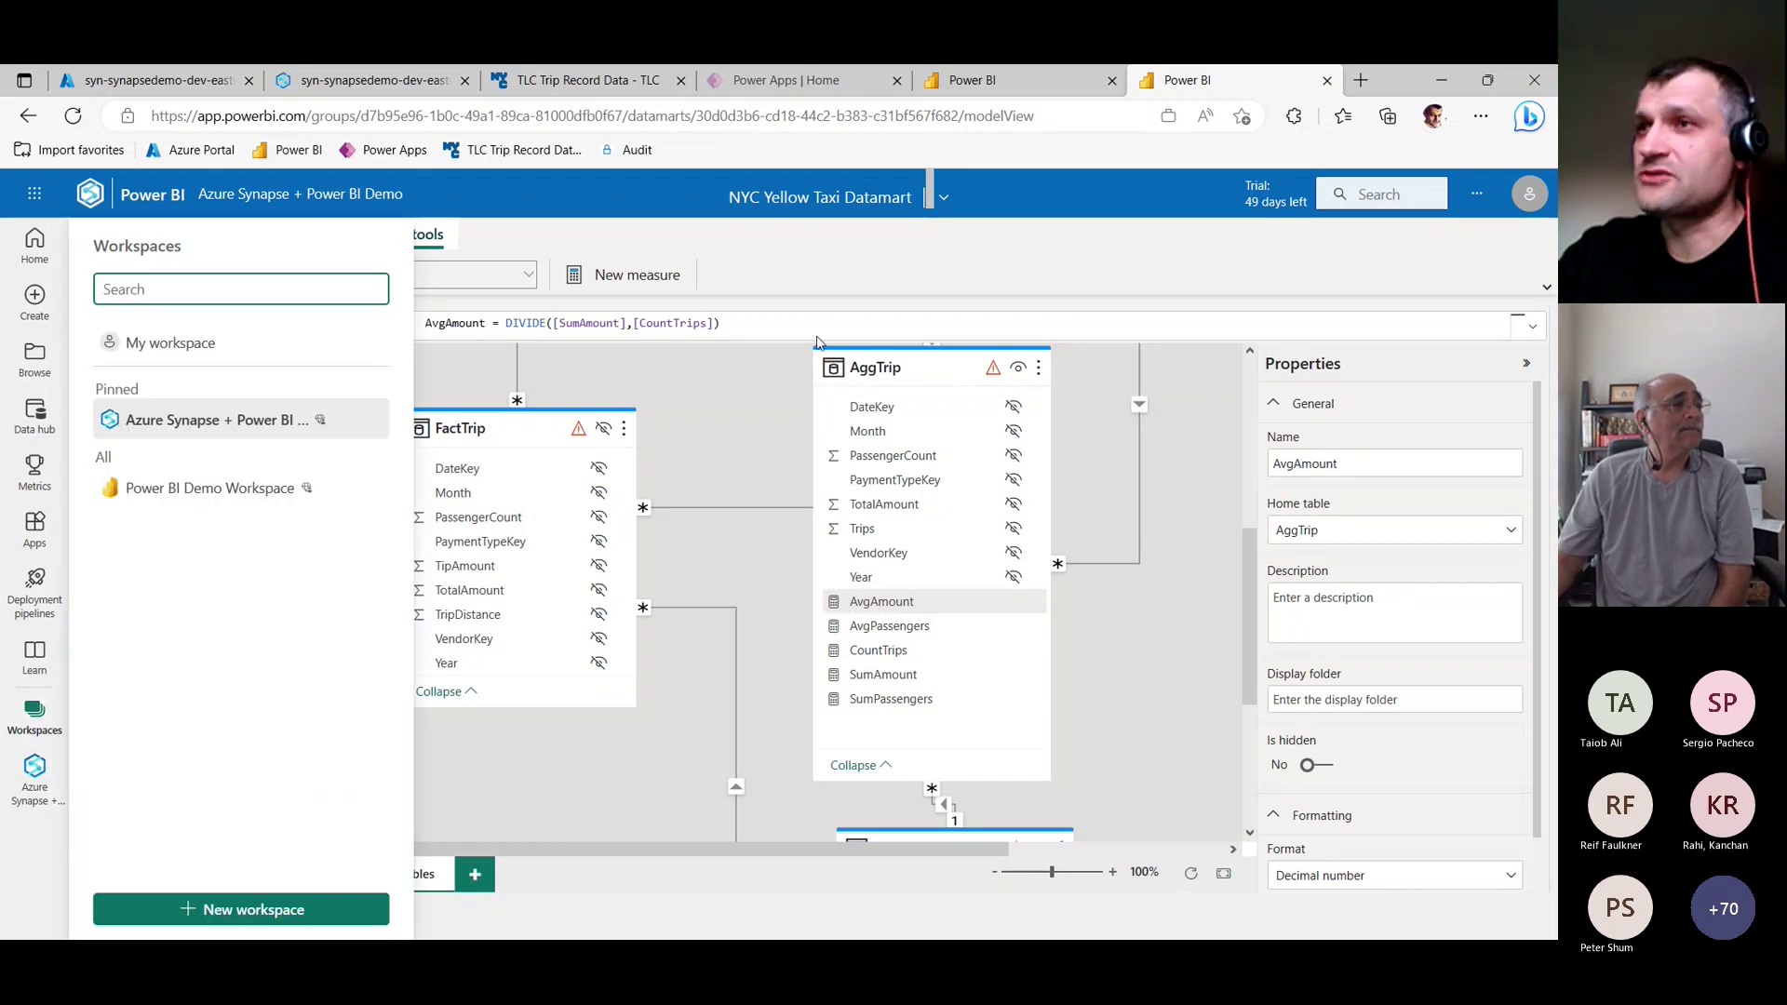
click(773, 294)
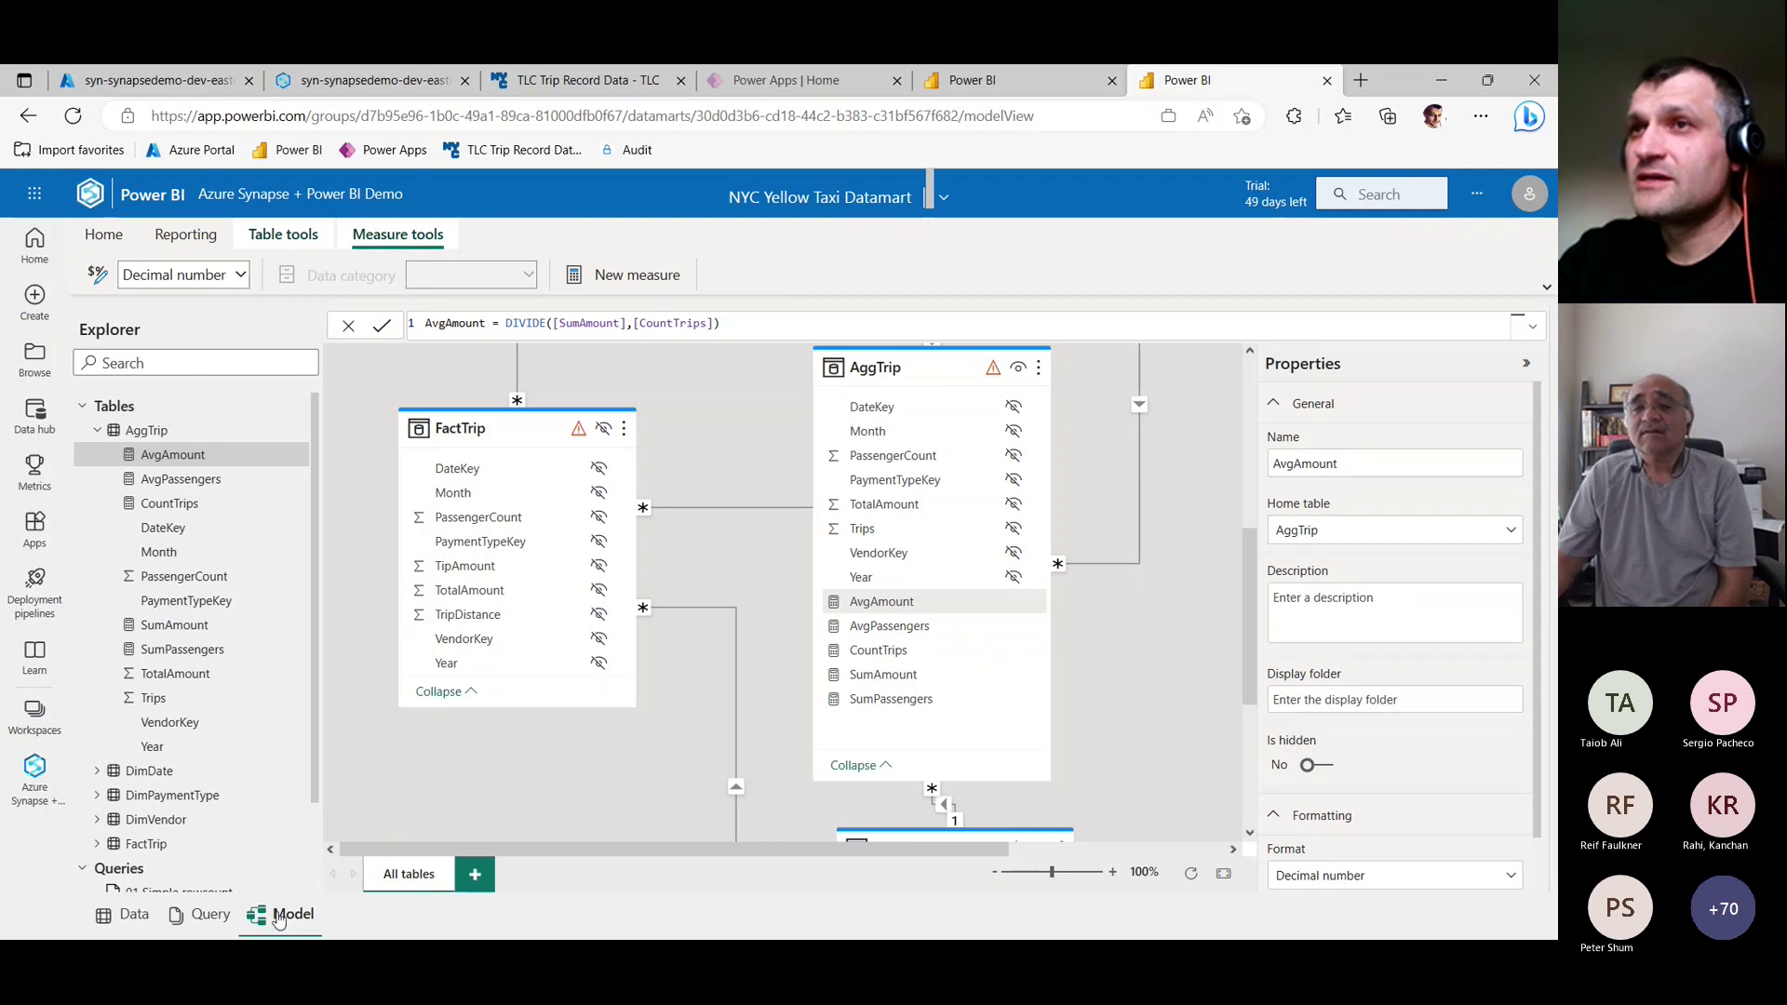
click(183, 241)
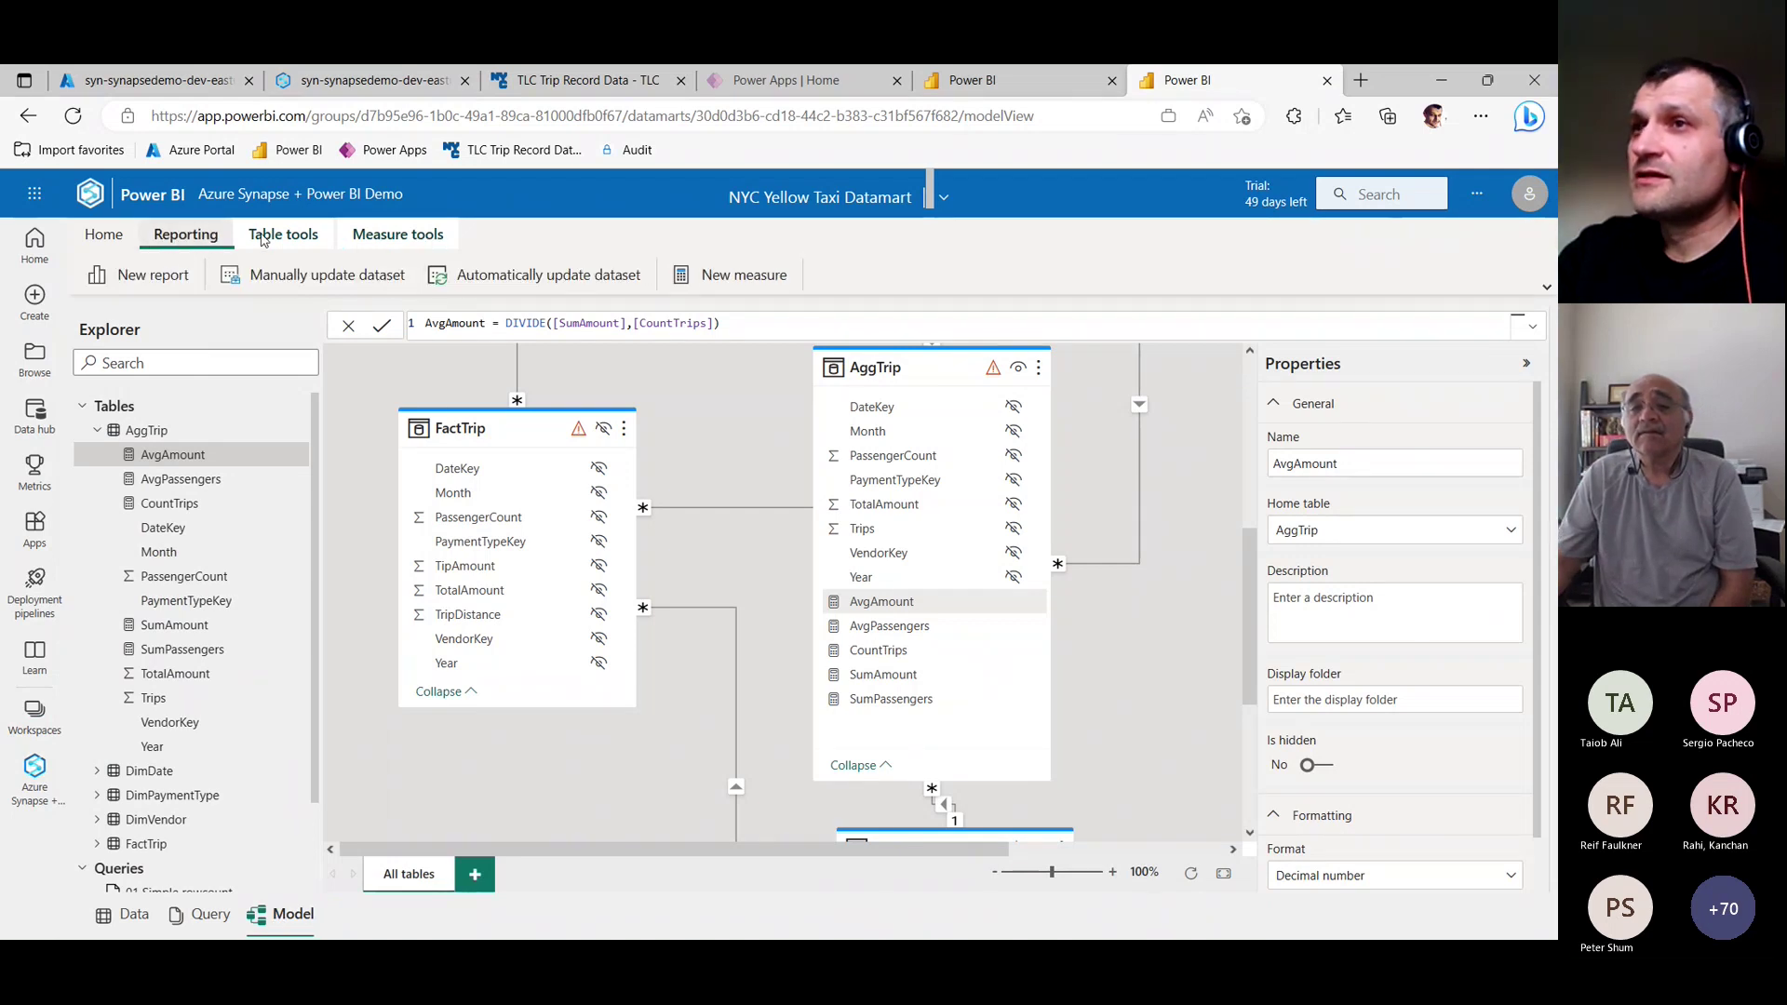
click(94, 240)
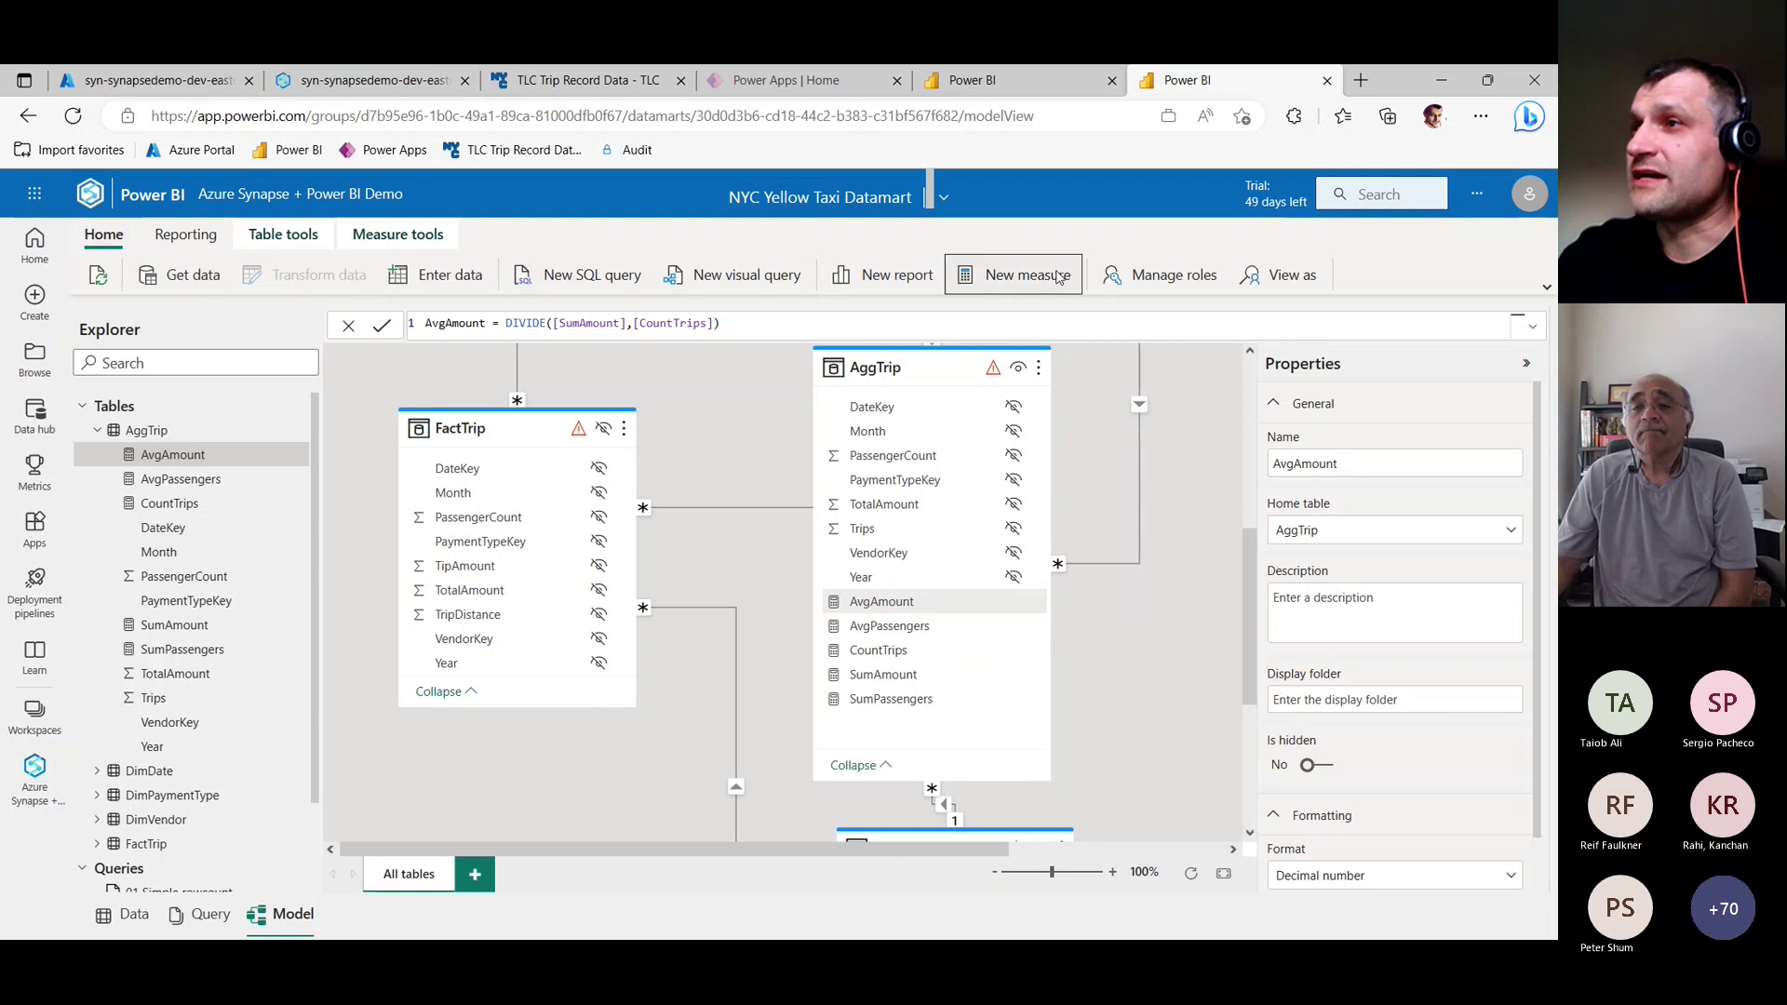
click(1173, 276)
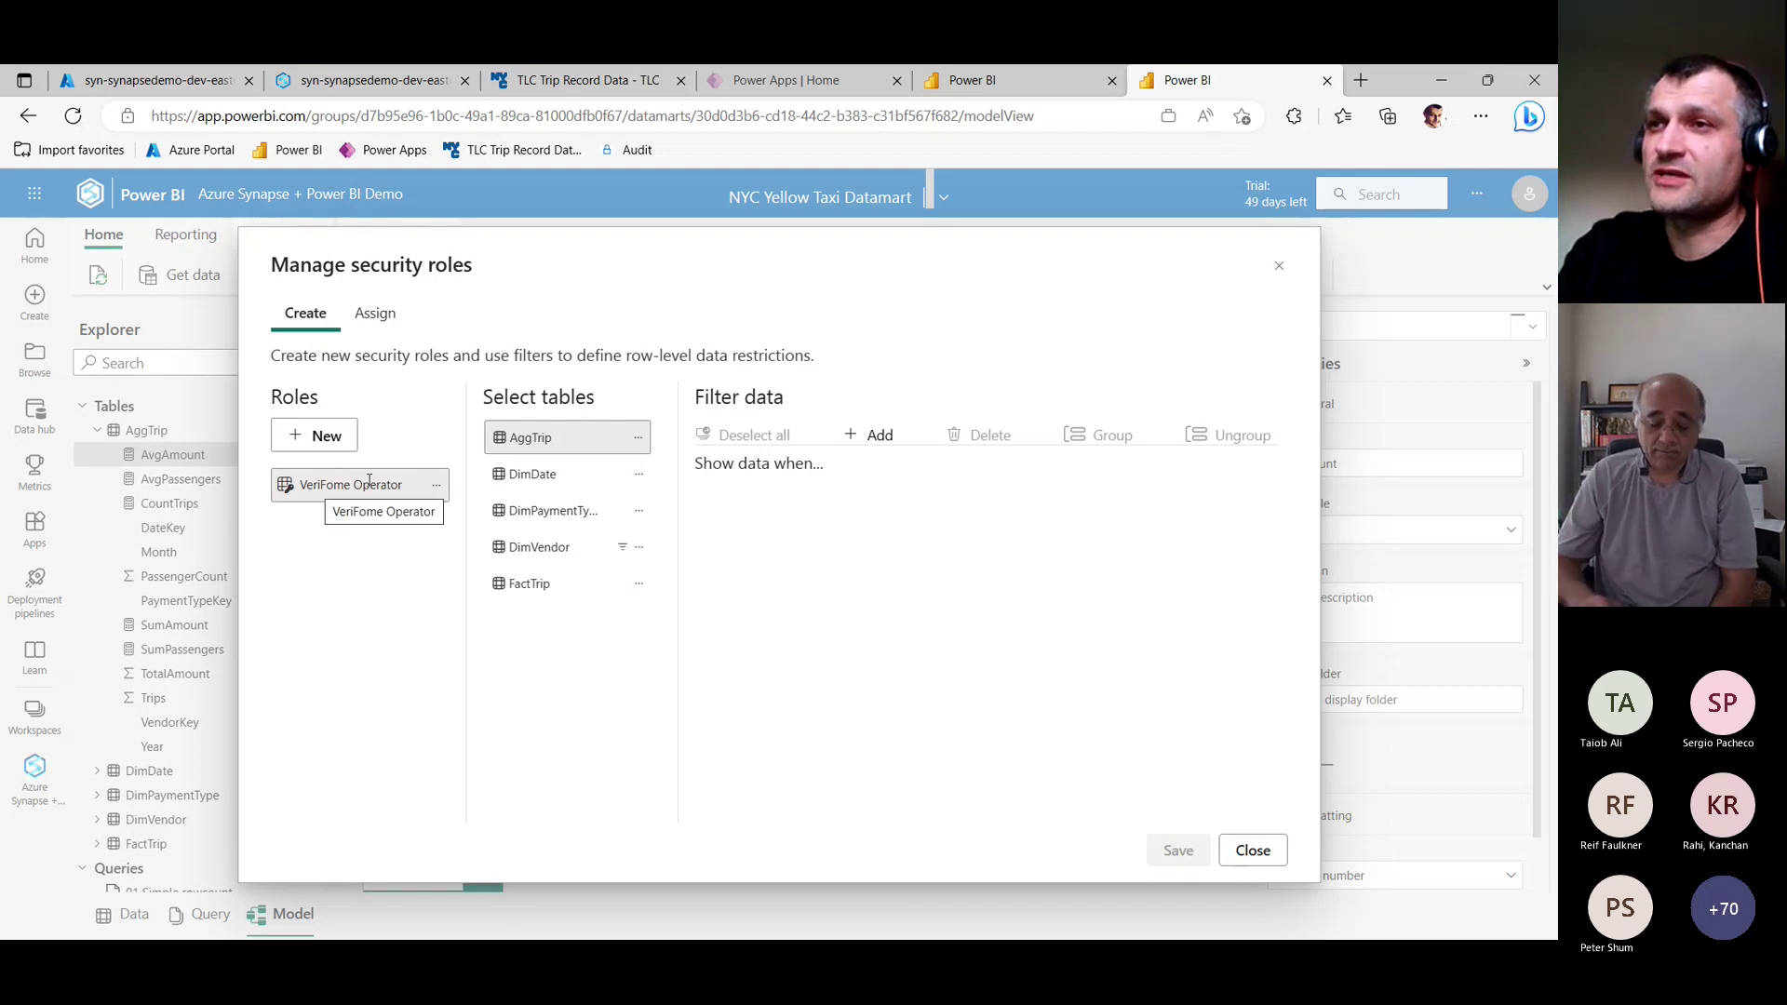
click(1253, 850)
View the datamart as the VeriFome Operator role.
click(1266, 275)
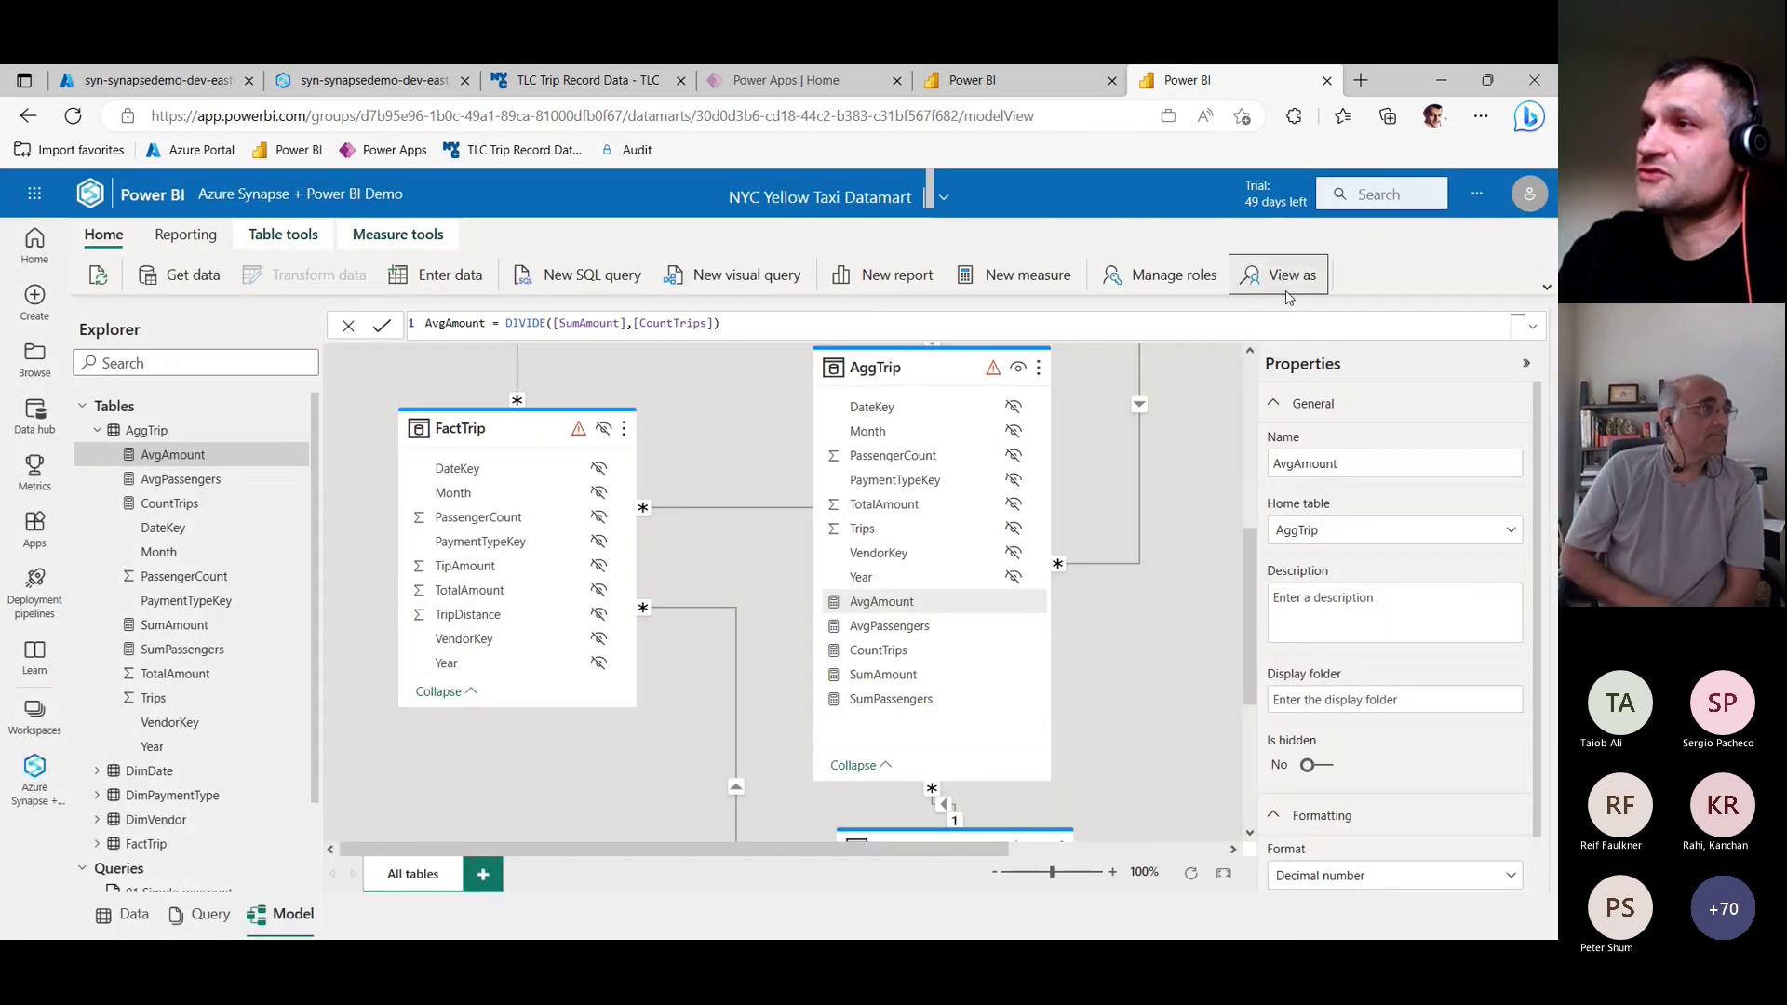
click(668, 446)
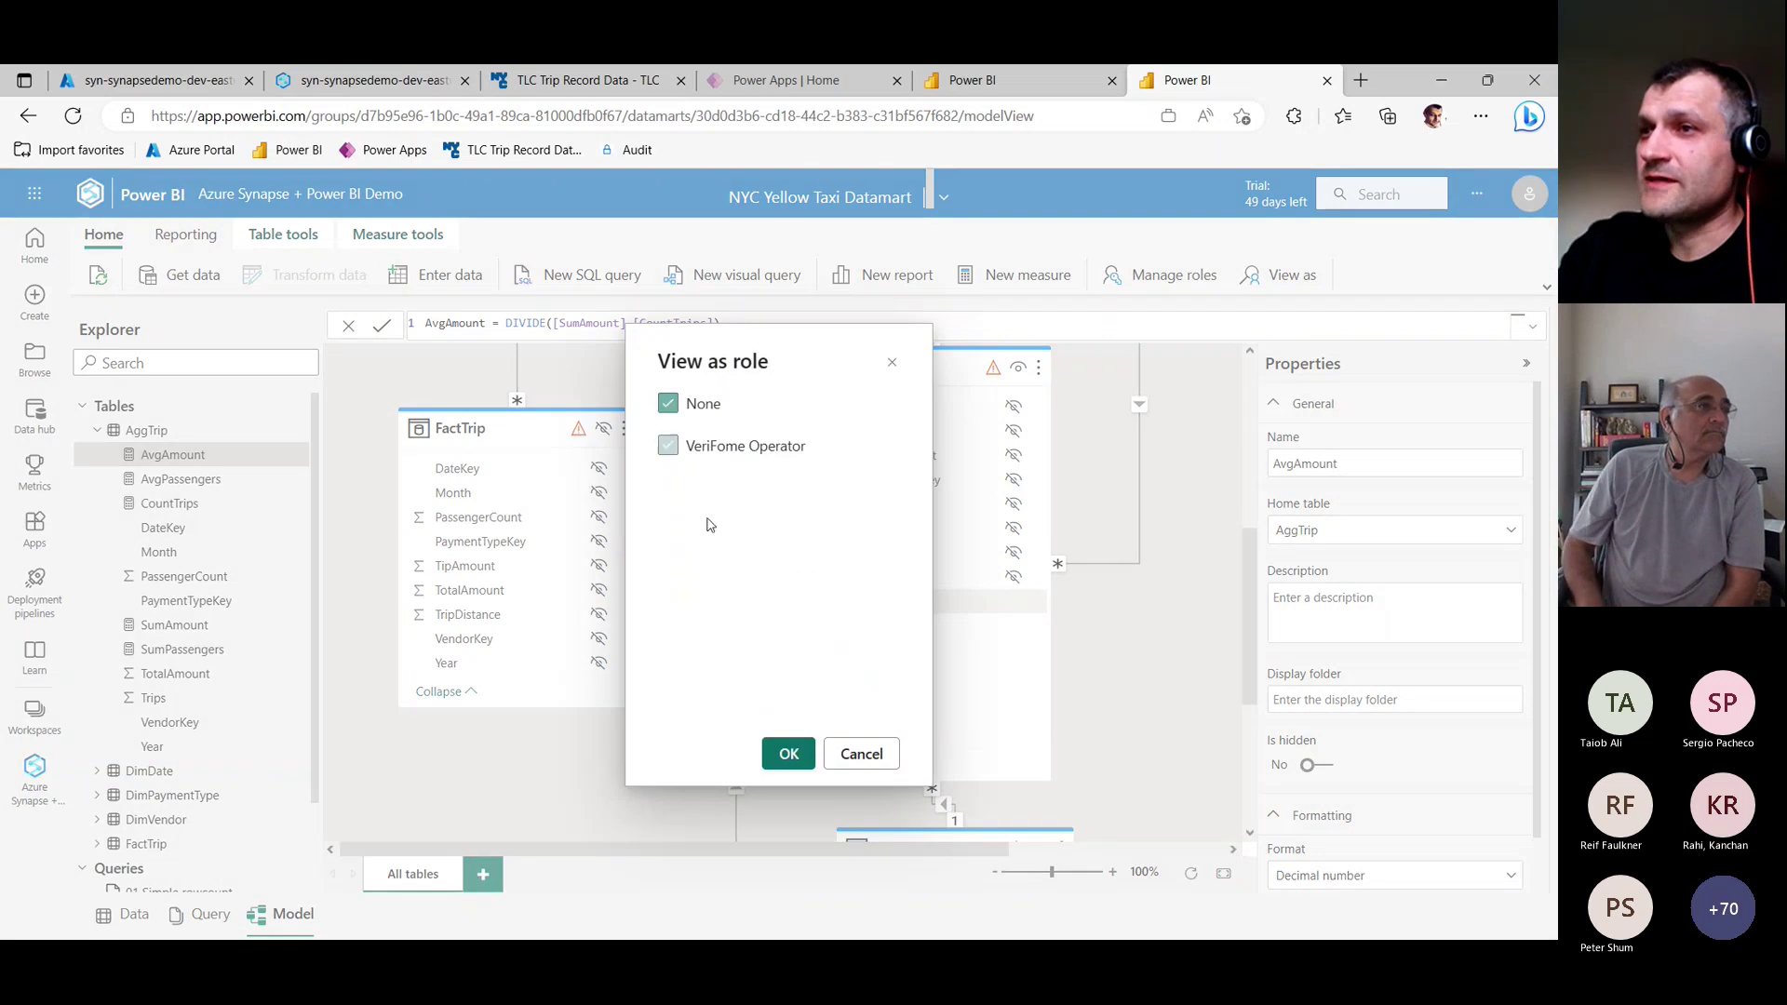
click(788, 753)
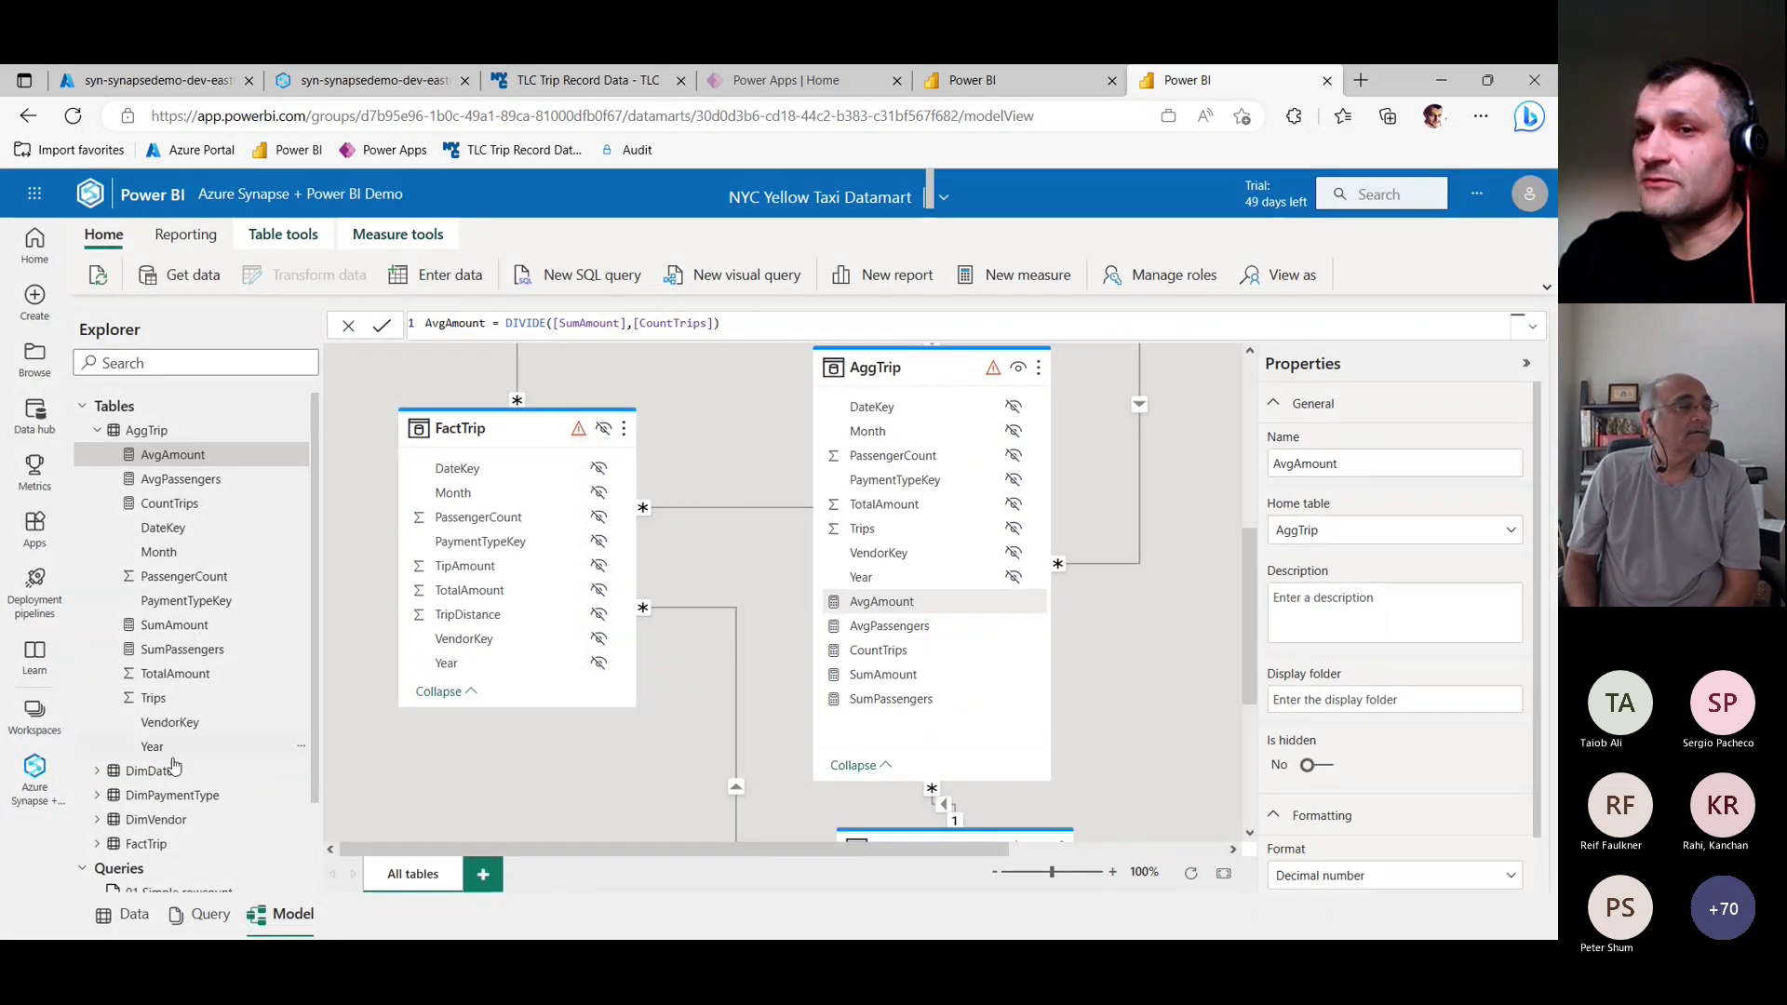
Run the saved 02 Aggregation query and open the 03 Aggregation visual query.
scroll(279, 801, down, 2)
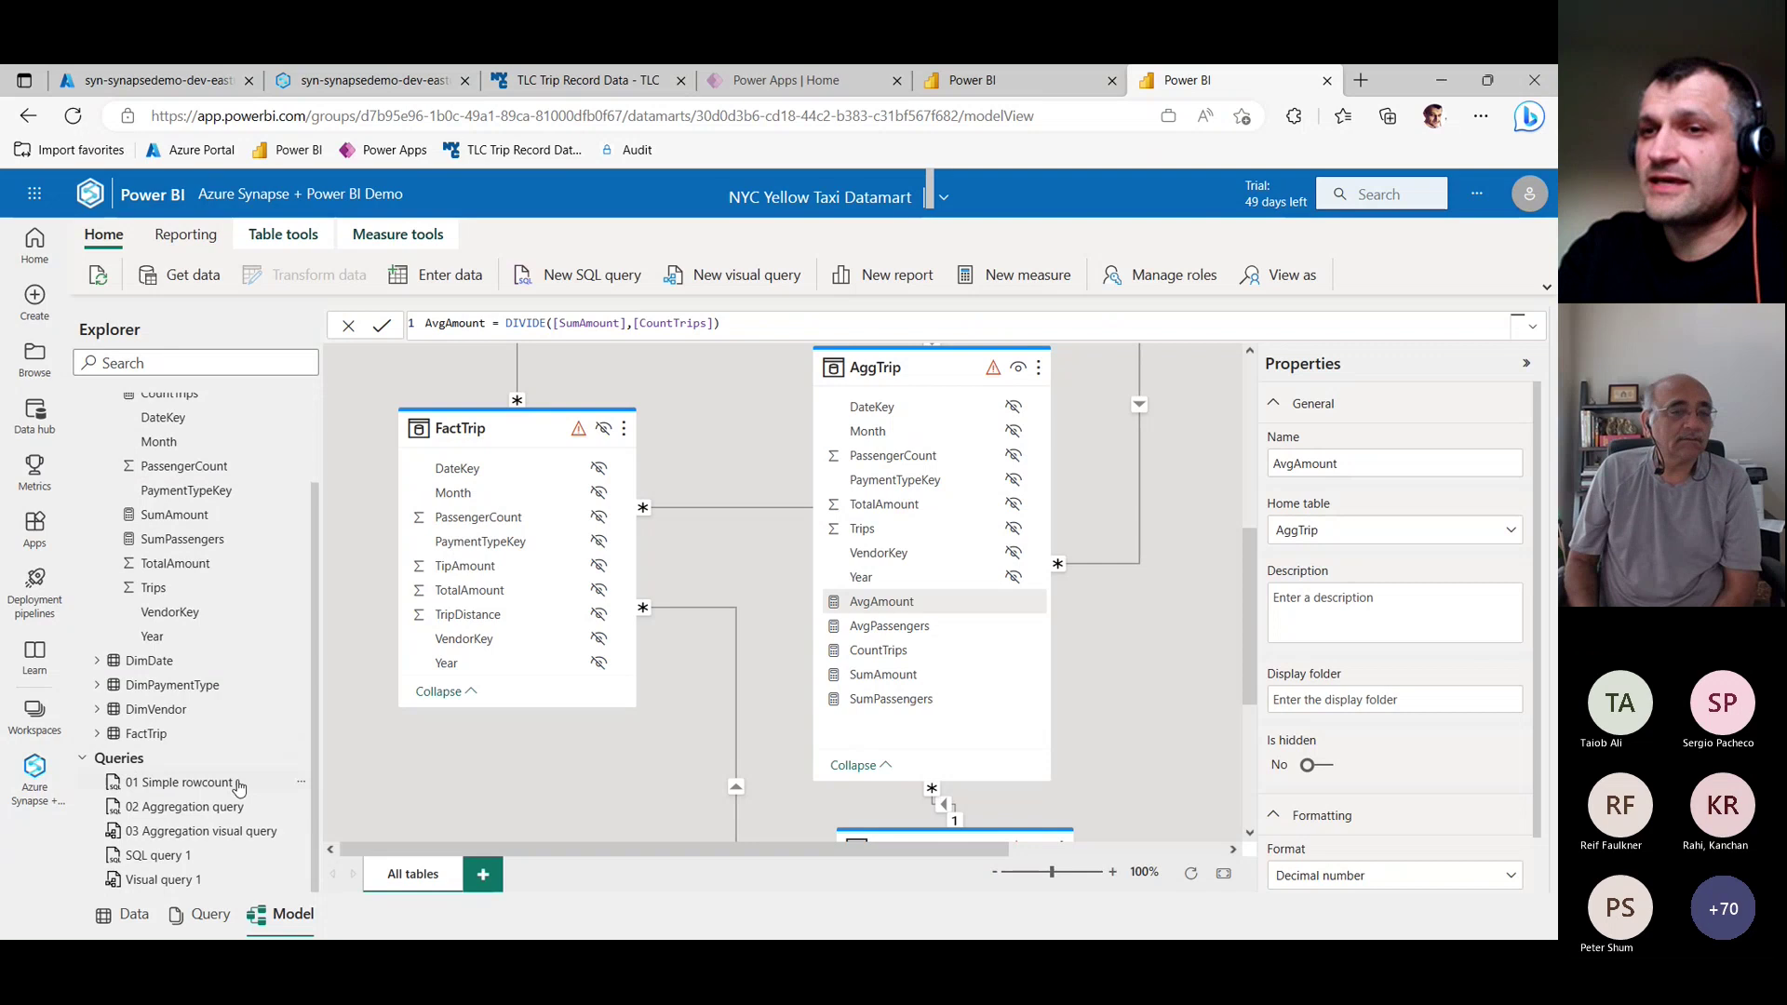
click(189, 808)
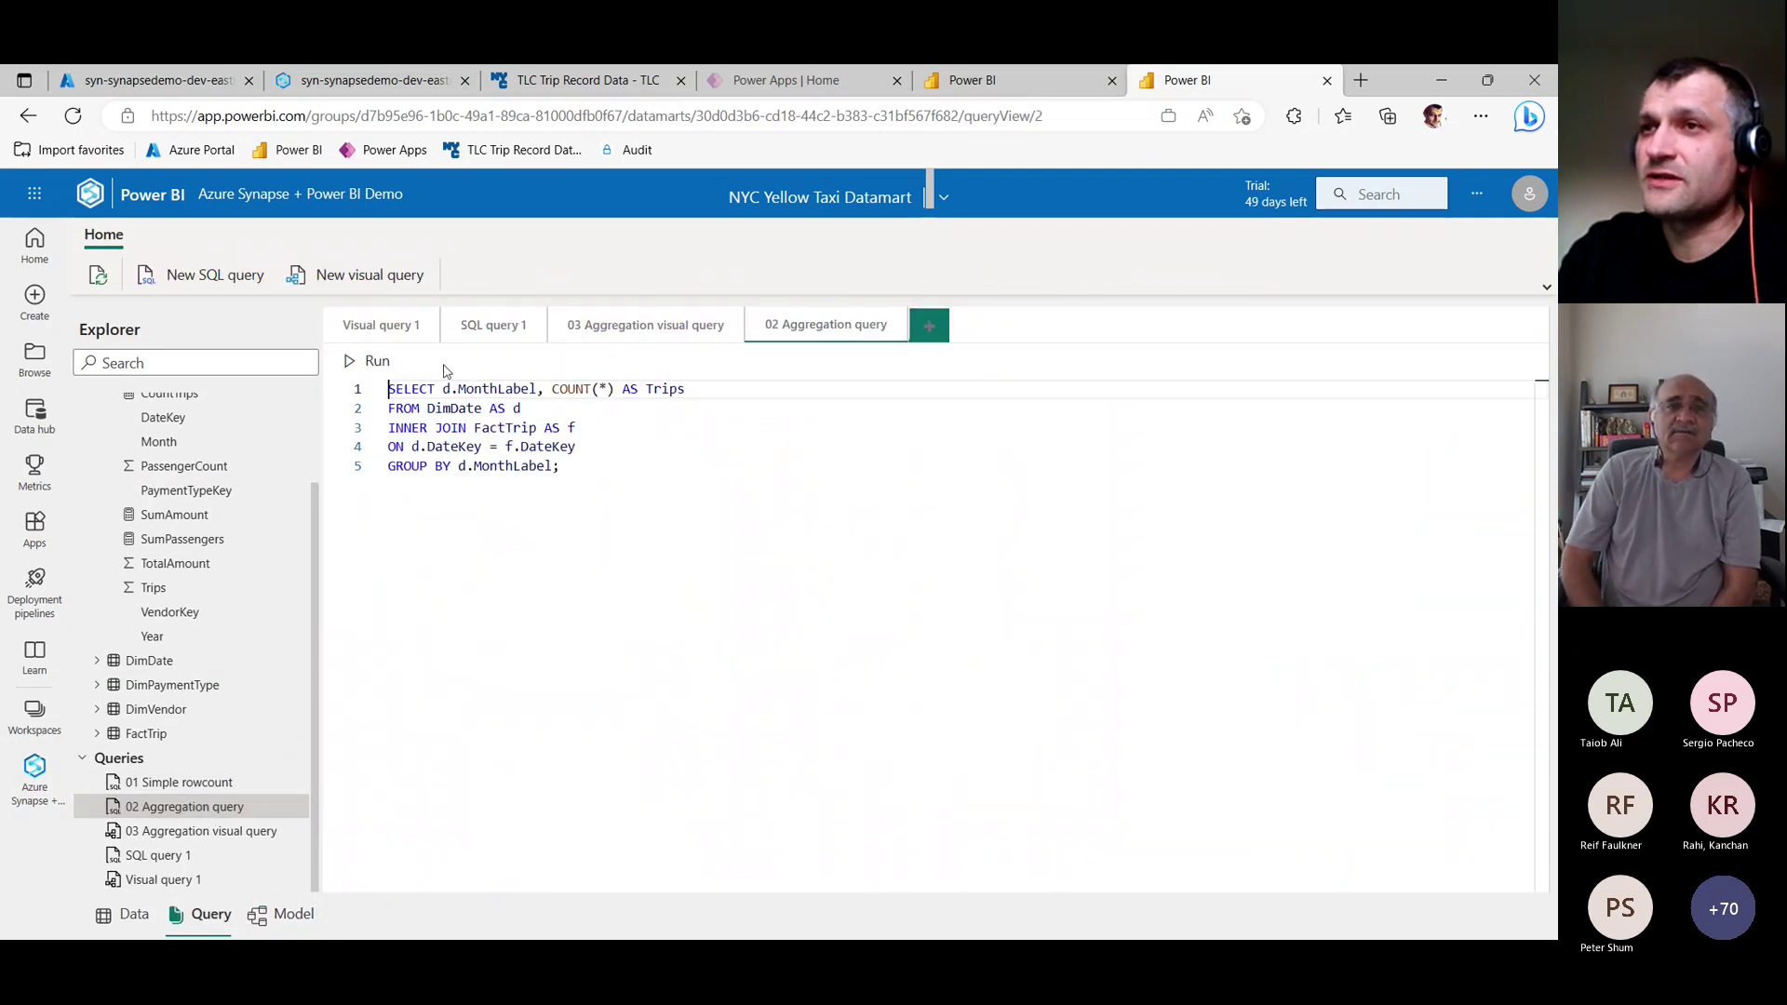
click(375, 361)
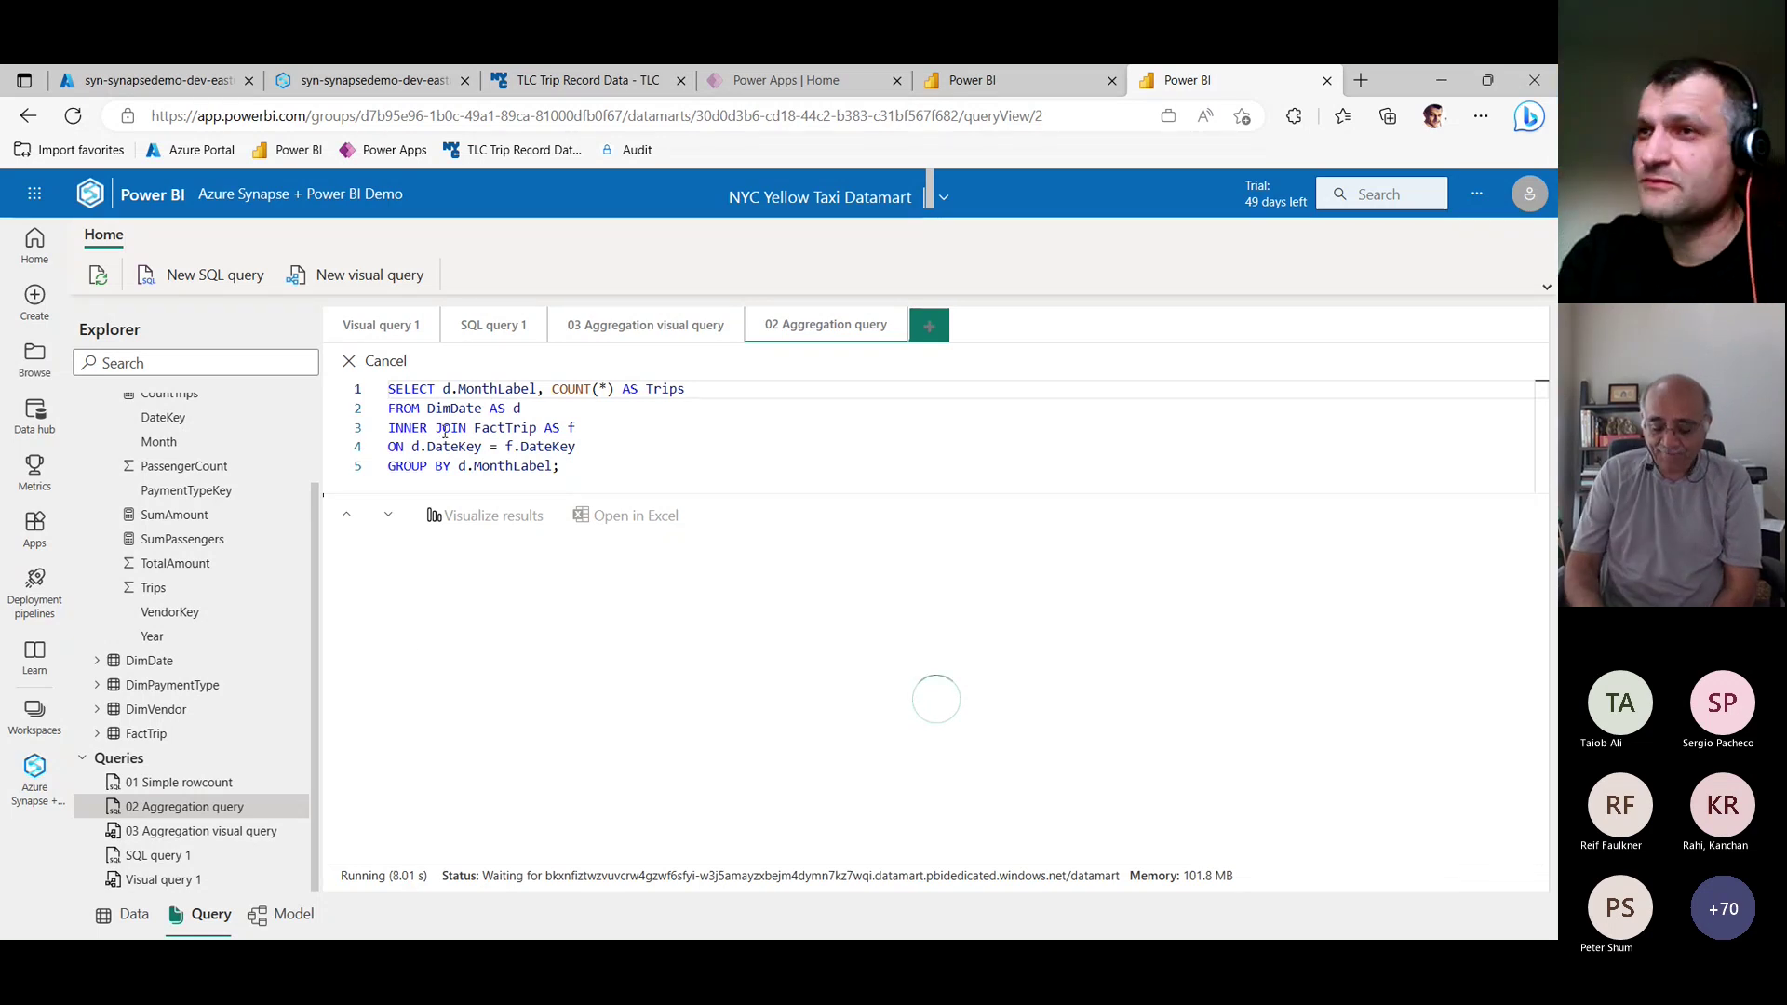
click(274, 741)
click(199, 830)
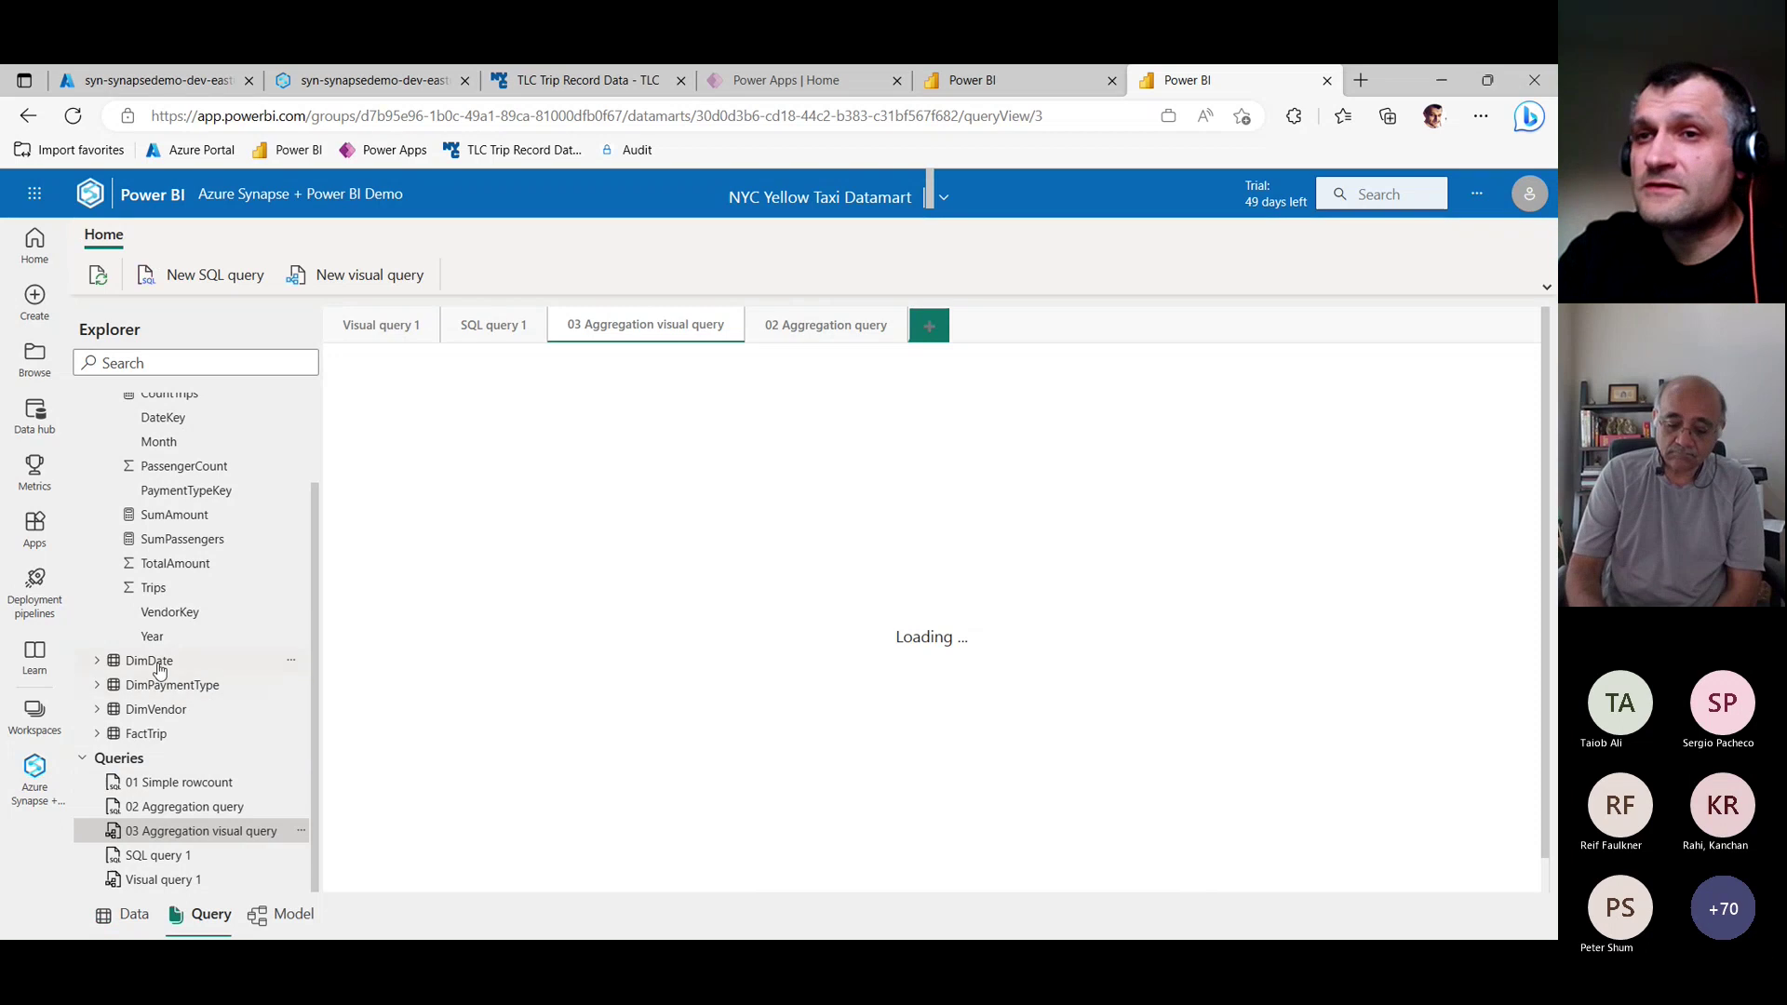
Collapse AggTrip in the data view and preview the rows of the DimVendor table.
click(135, 912)
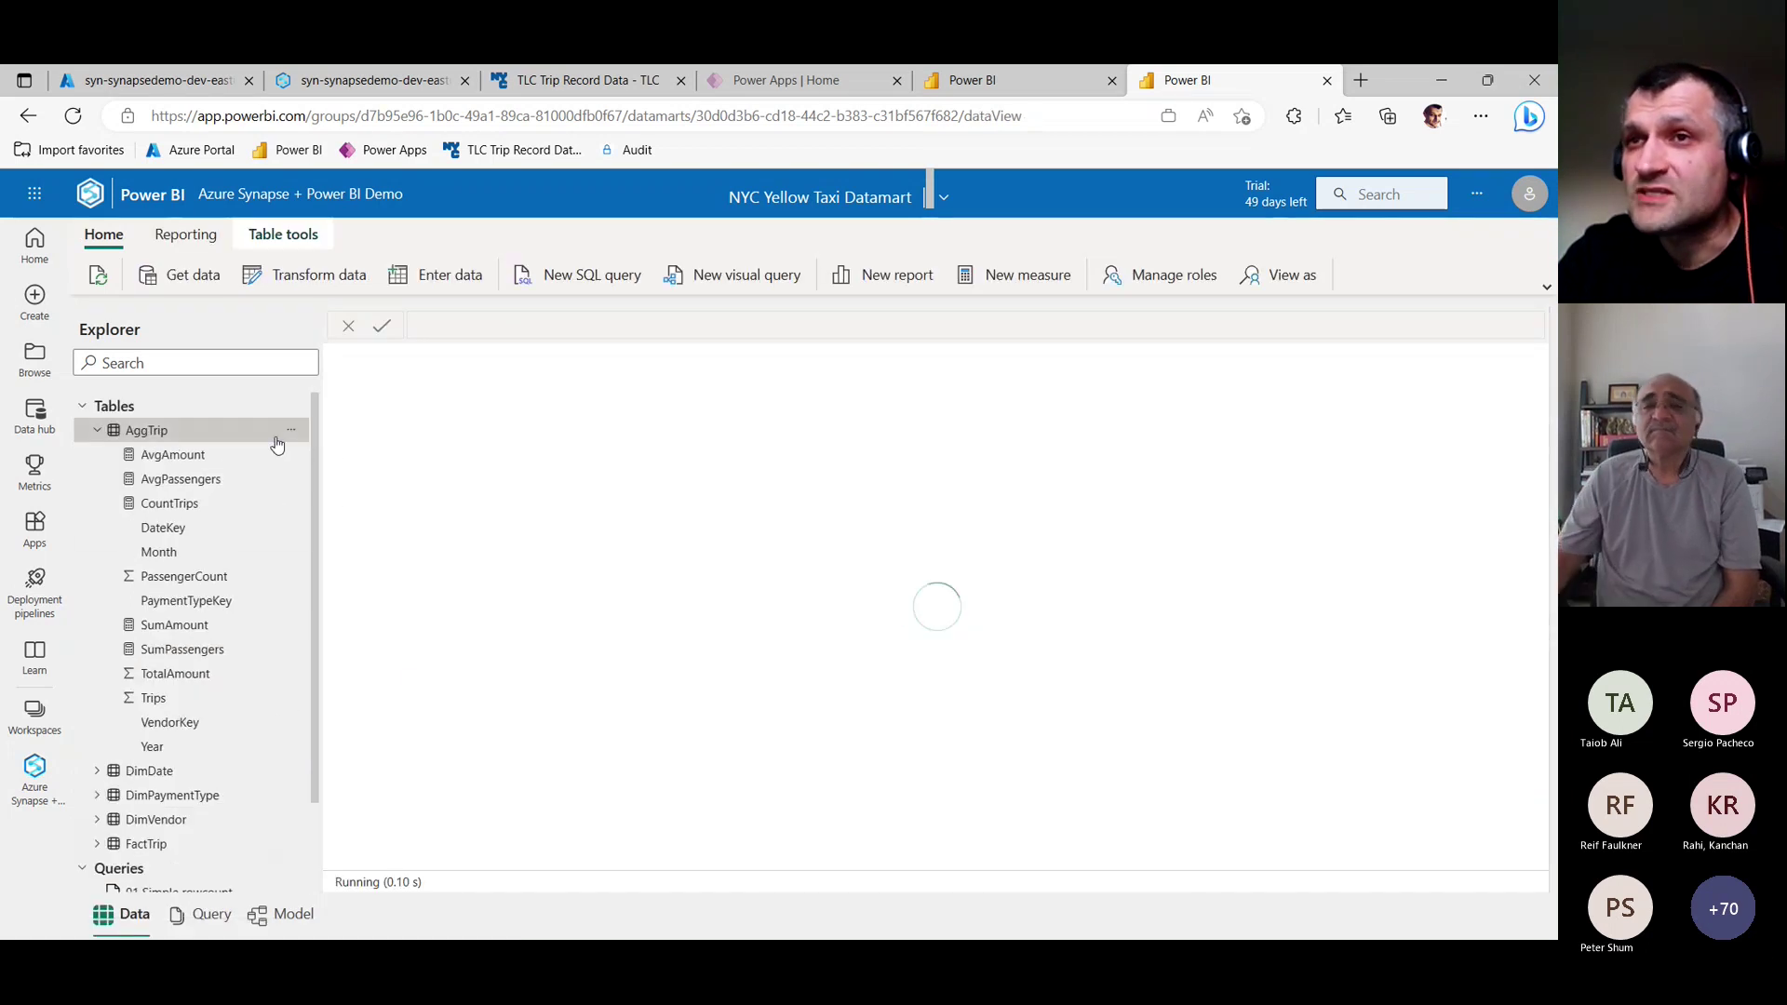
click(97, 430)
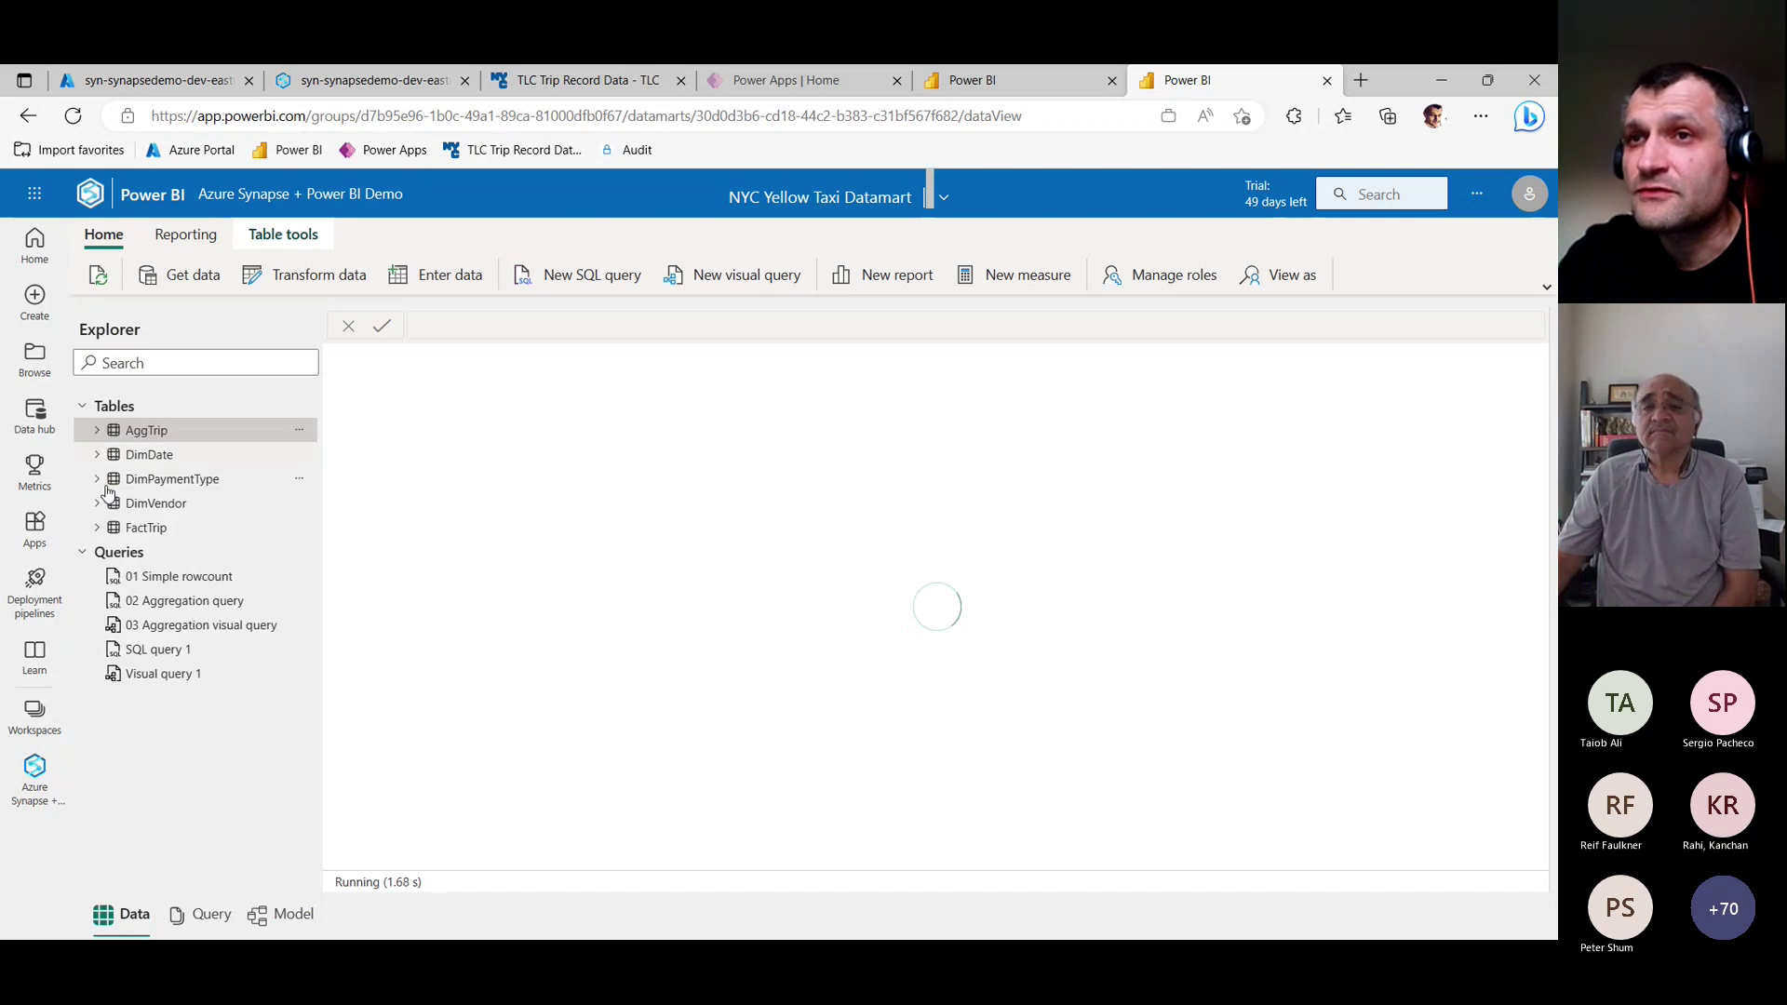
click(149, 501)
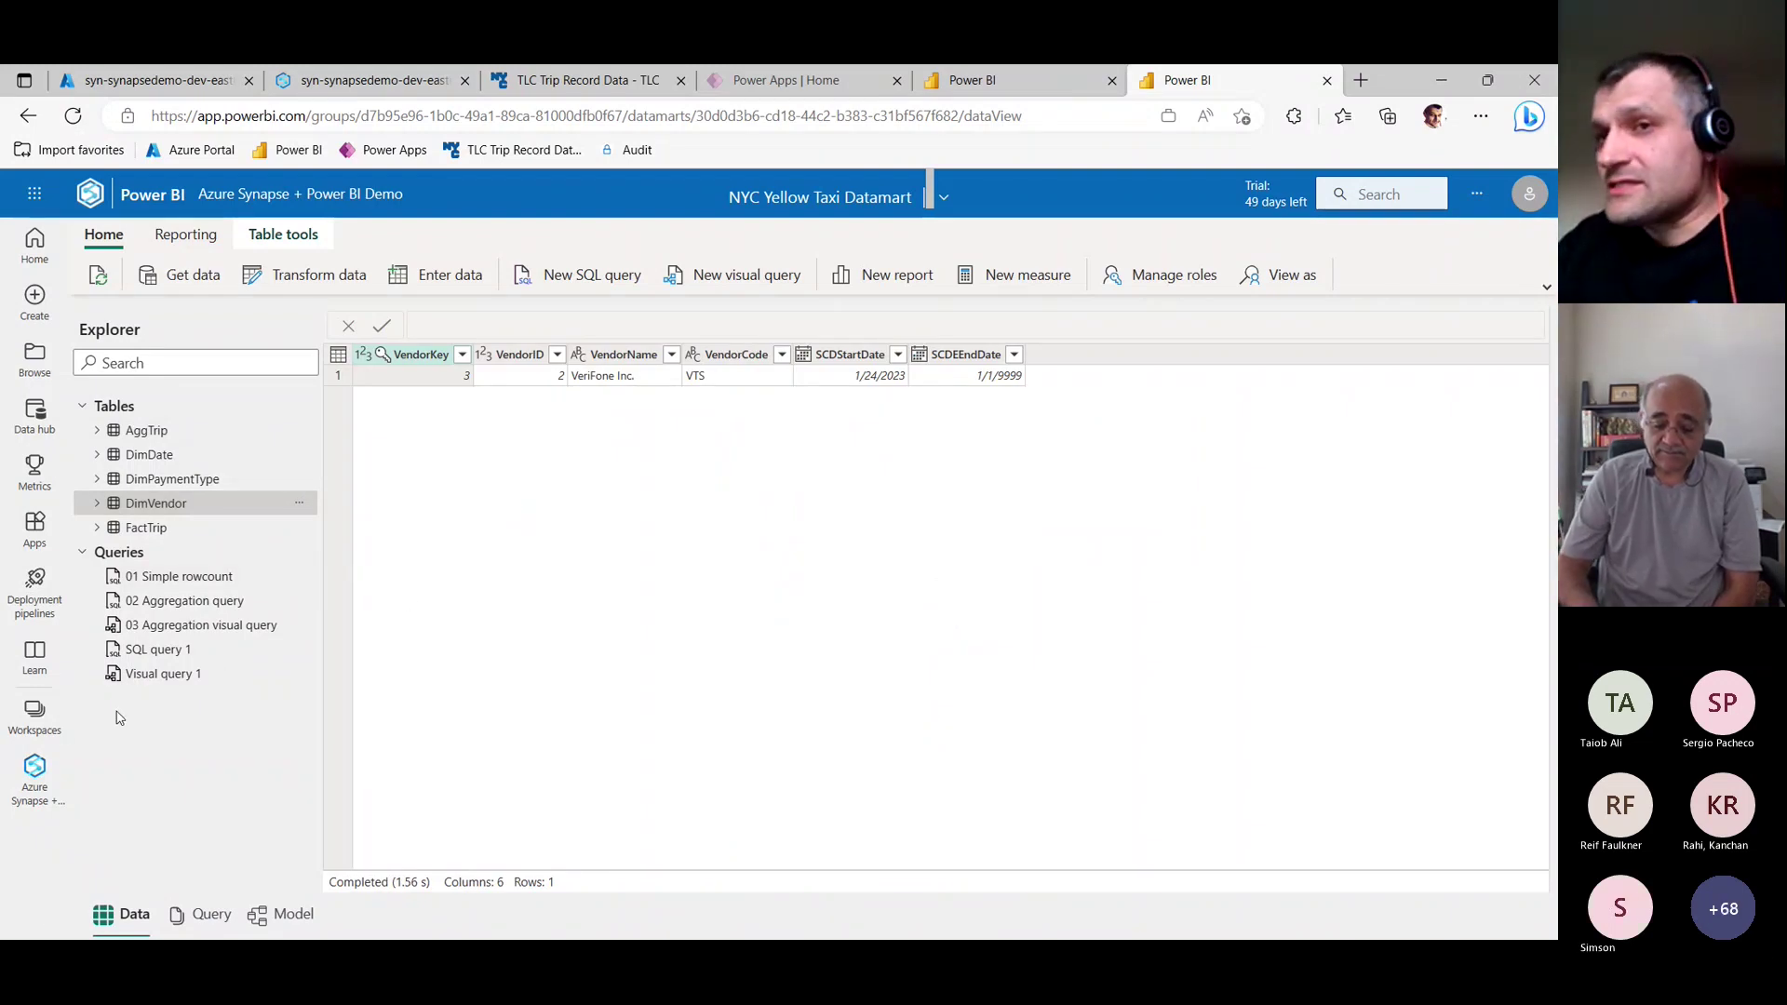
Return to the Azure Synapse + Power BI Demo workspace and show the available actions for the NYC Yellow Taxi Datamart.
click(33, 719)
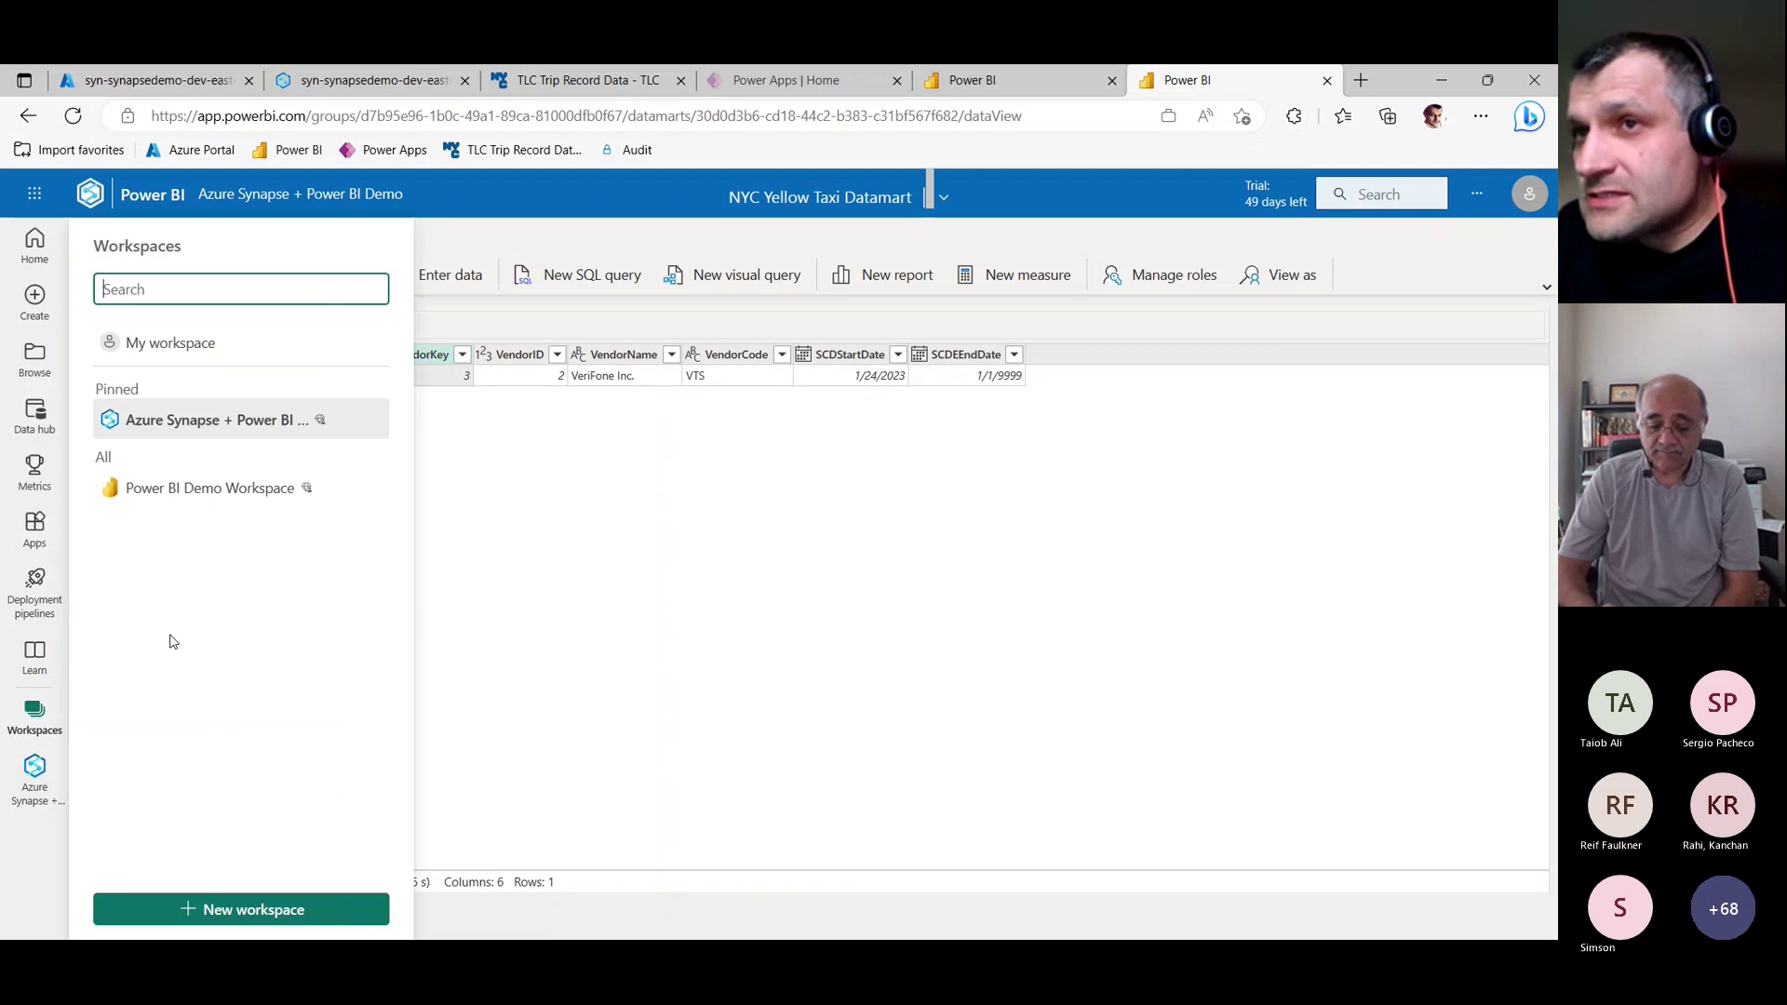
click(204, 421)
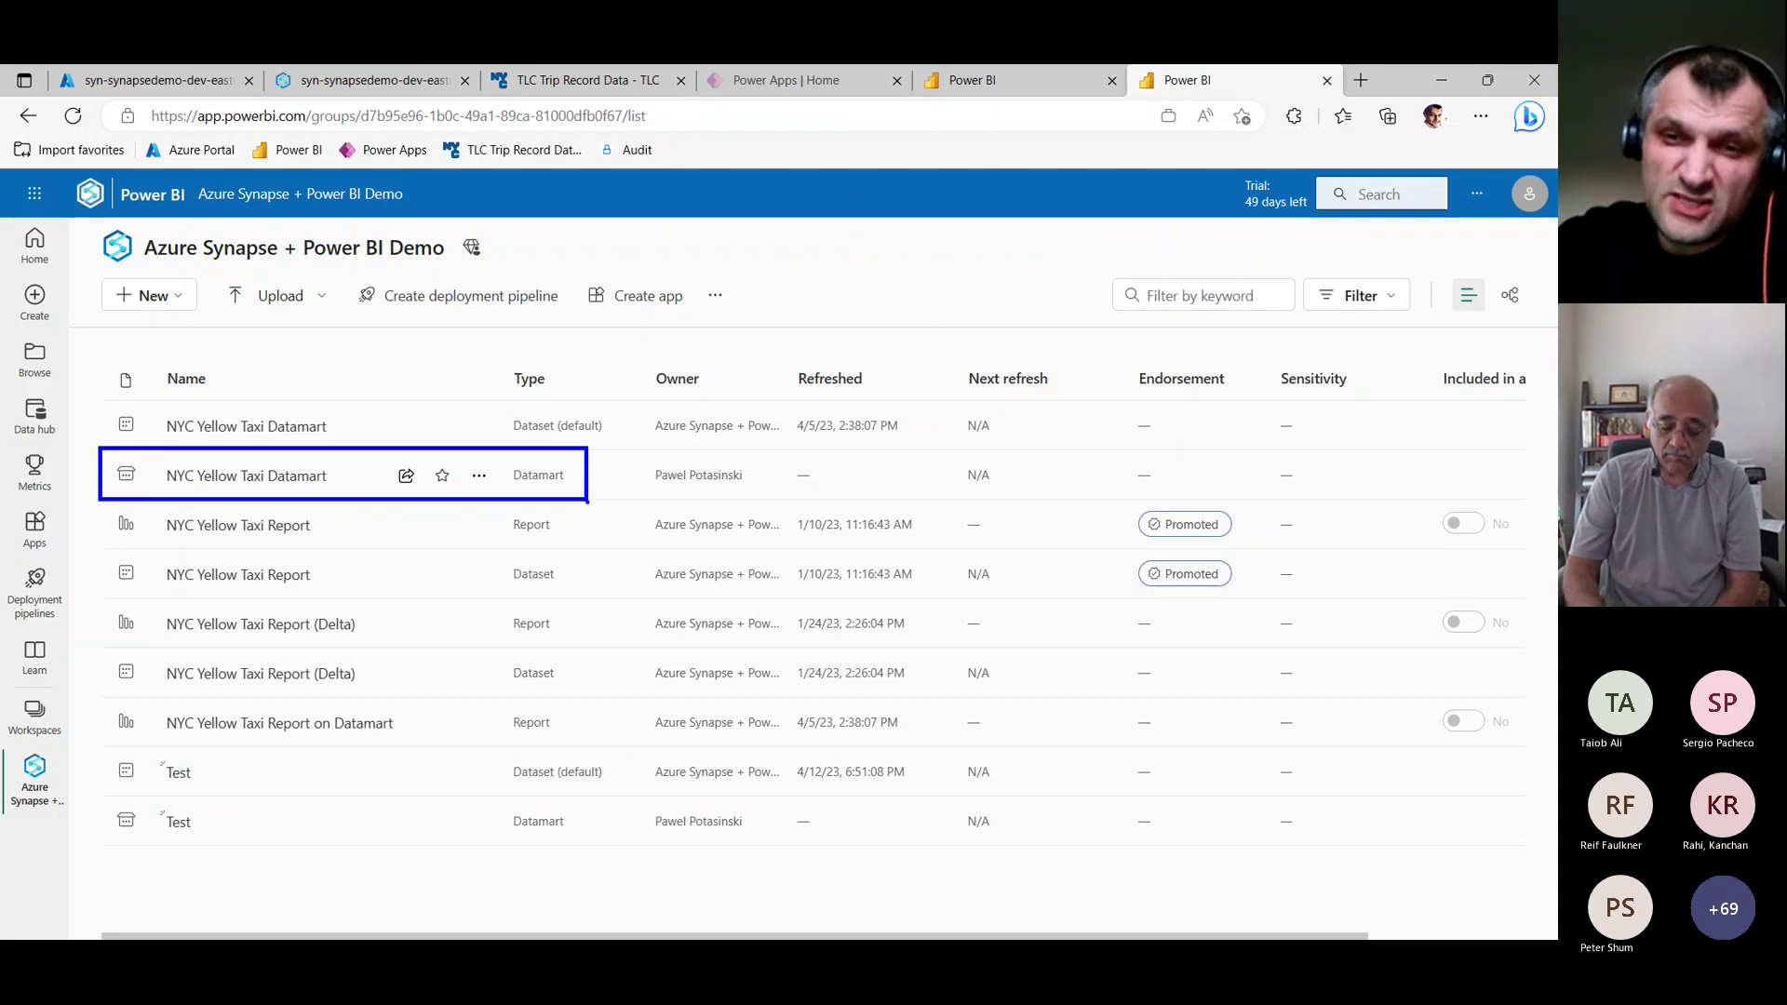
click(482, 476)
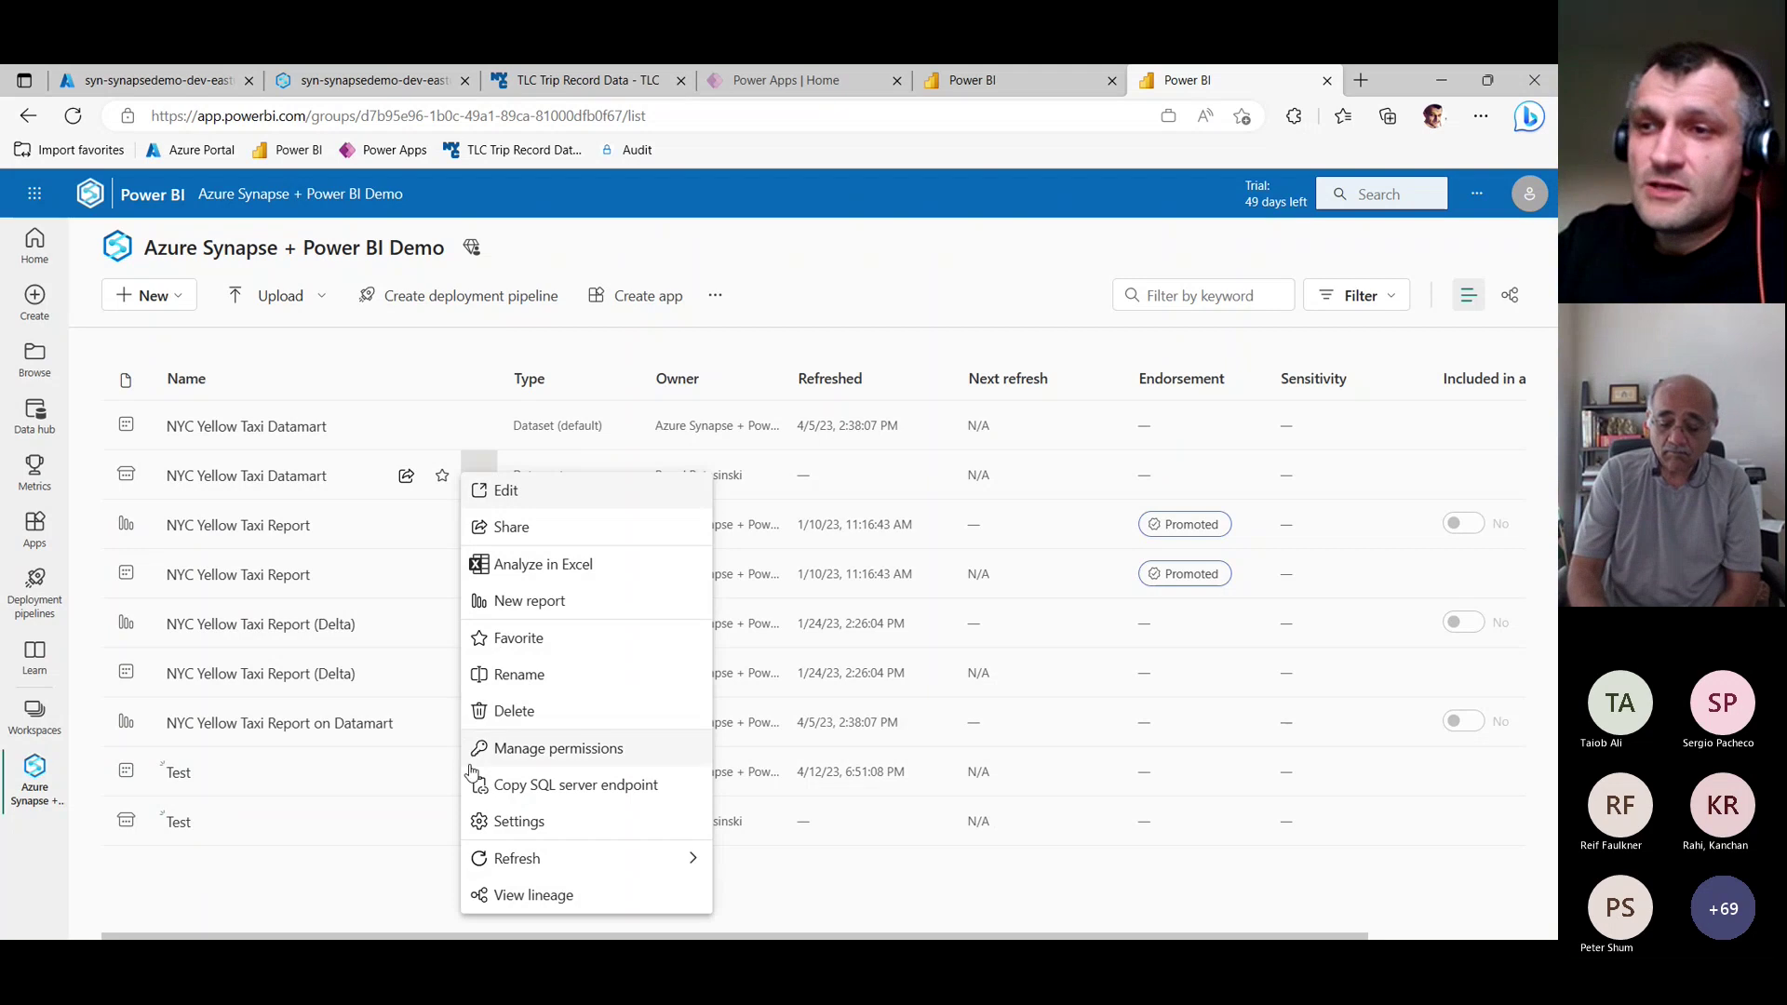
mouse_move(467, 766)
mouse_down()
mouse_move(492, 788)
mouse_move(699, 806)
mouse_up()
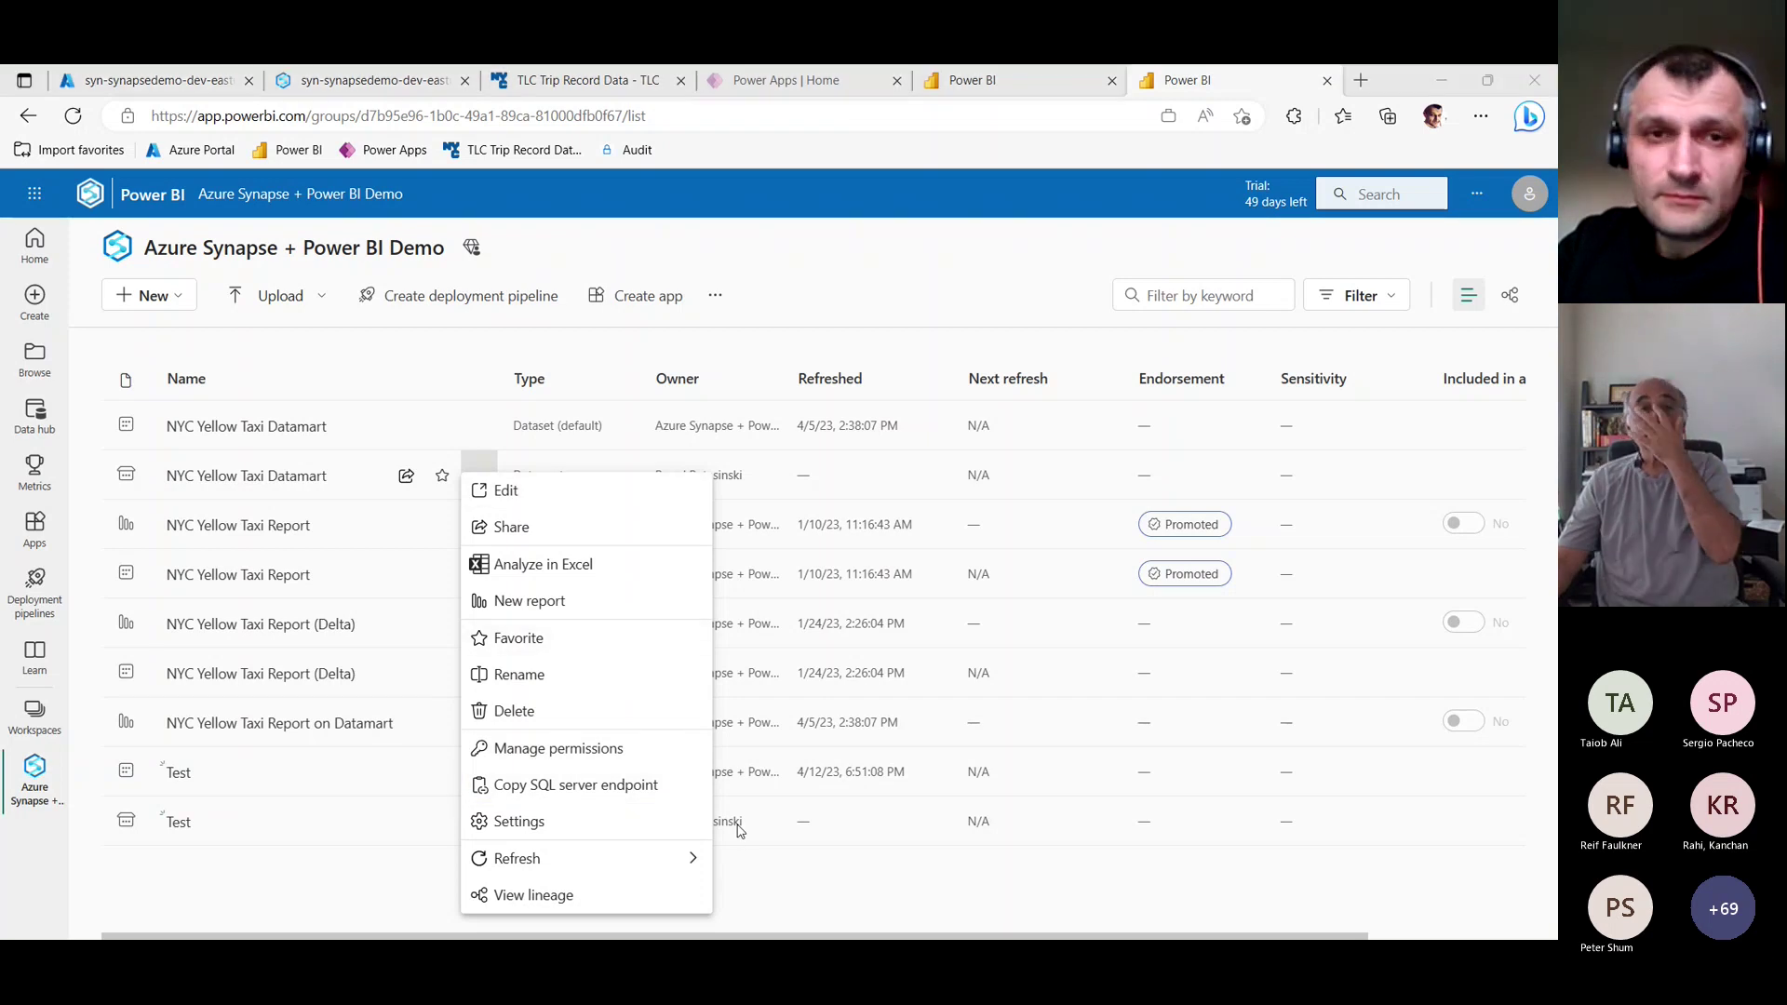
Switch to SQL Server Management Studio, look over the datamart database's views such as model.AggTrip and model.DimDate, and return to Power BI.
key(alt+Tab)
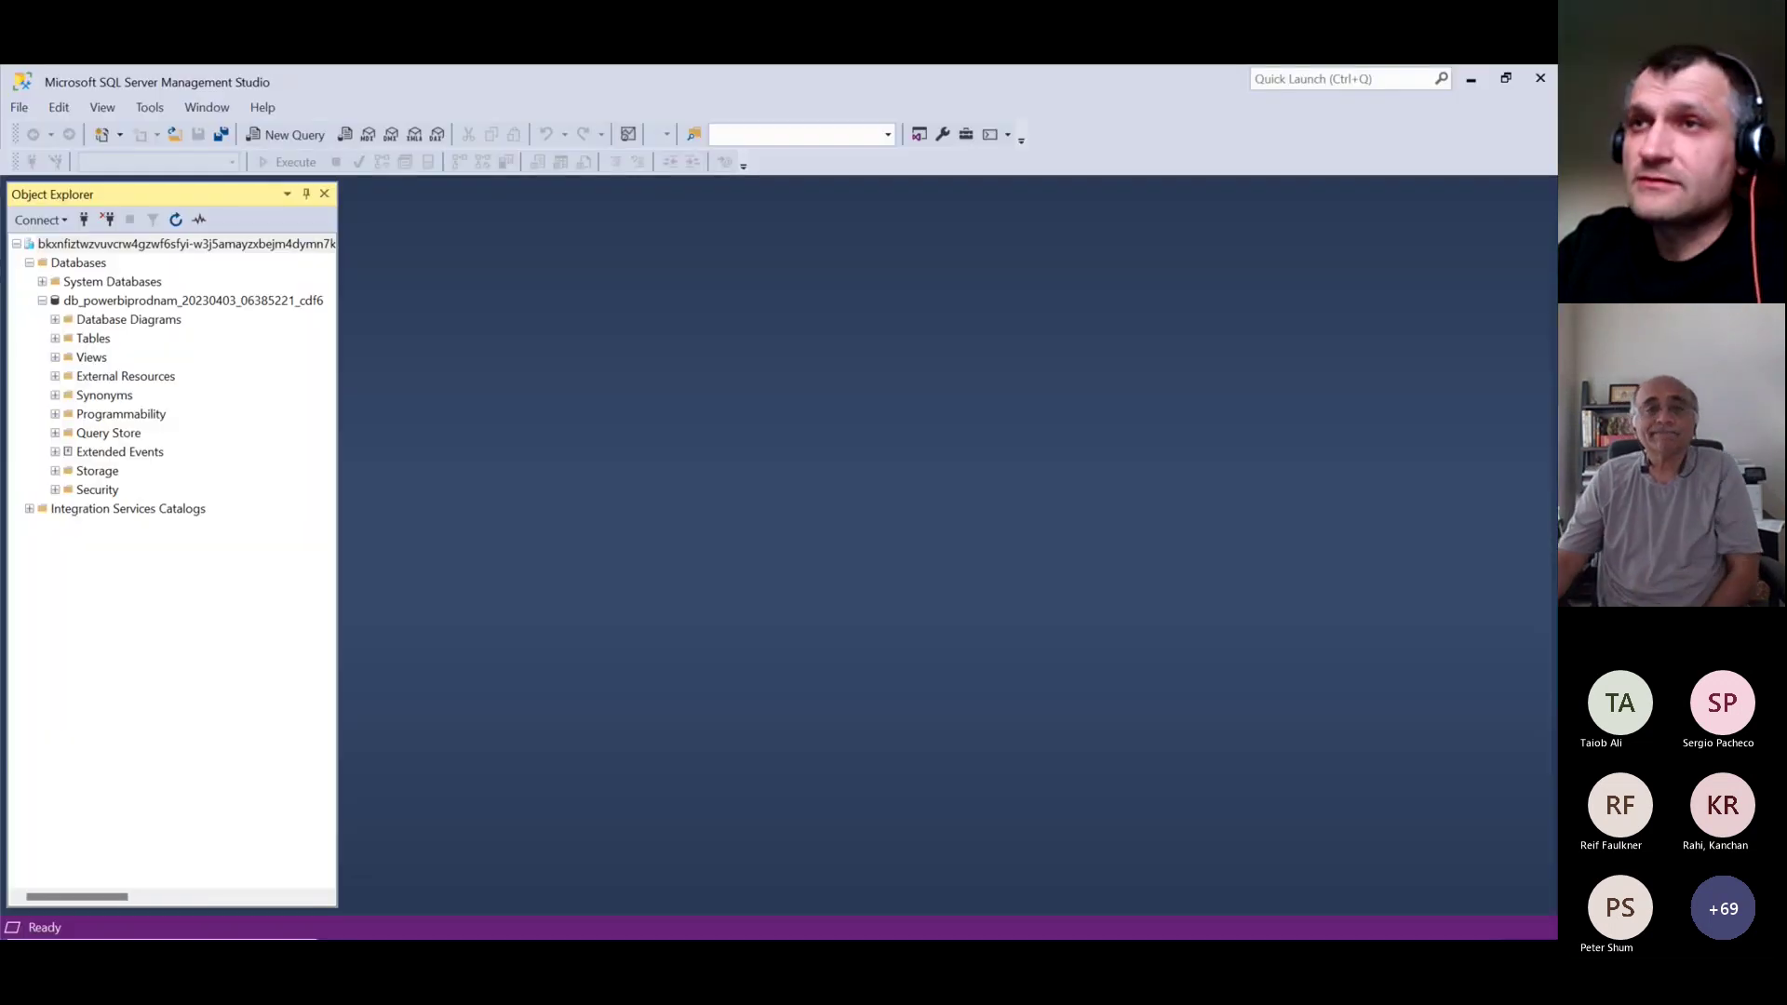
click(55, 357)
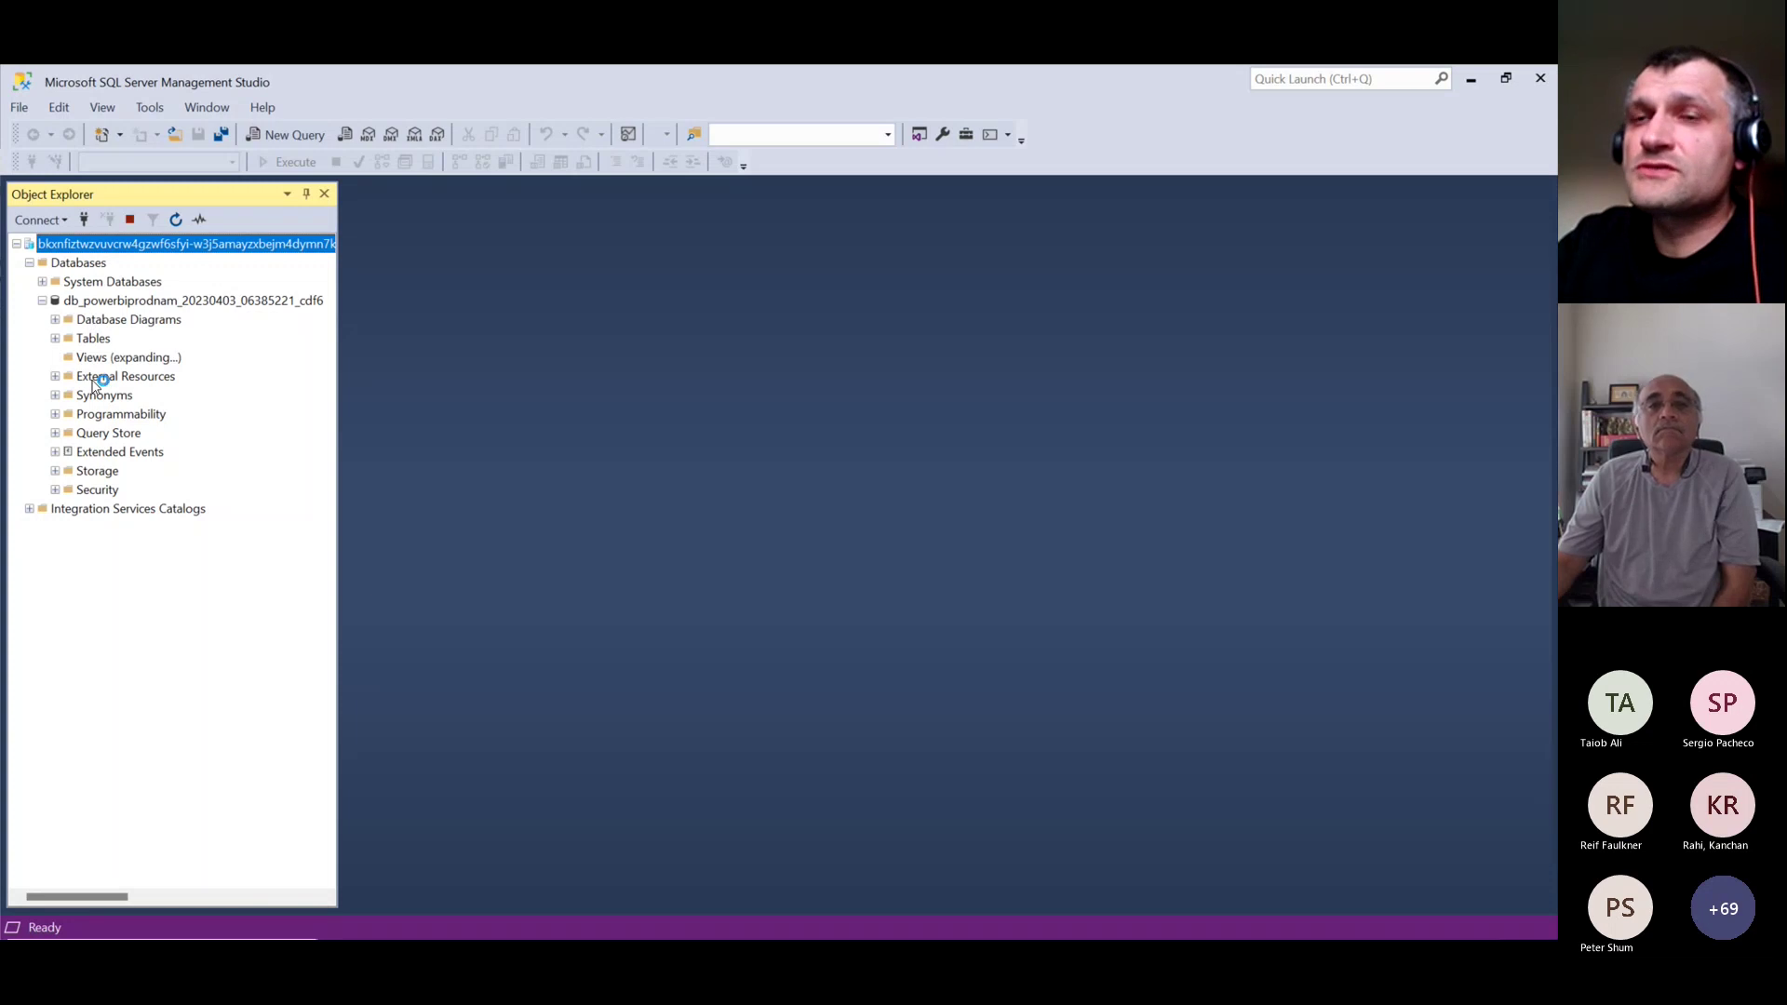
click(105, 303)
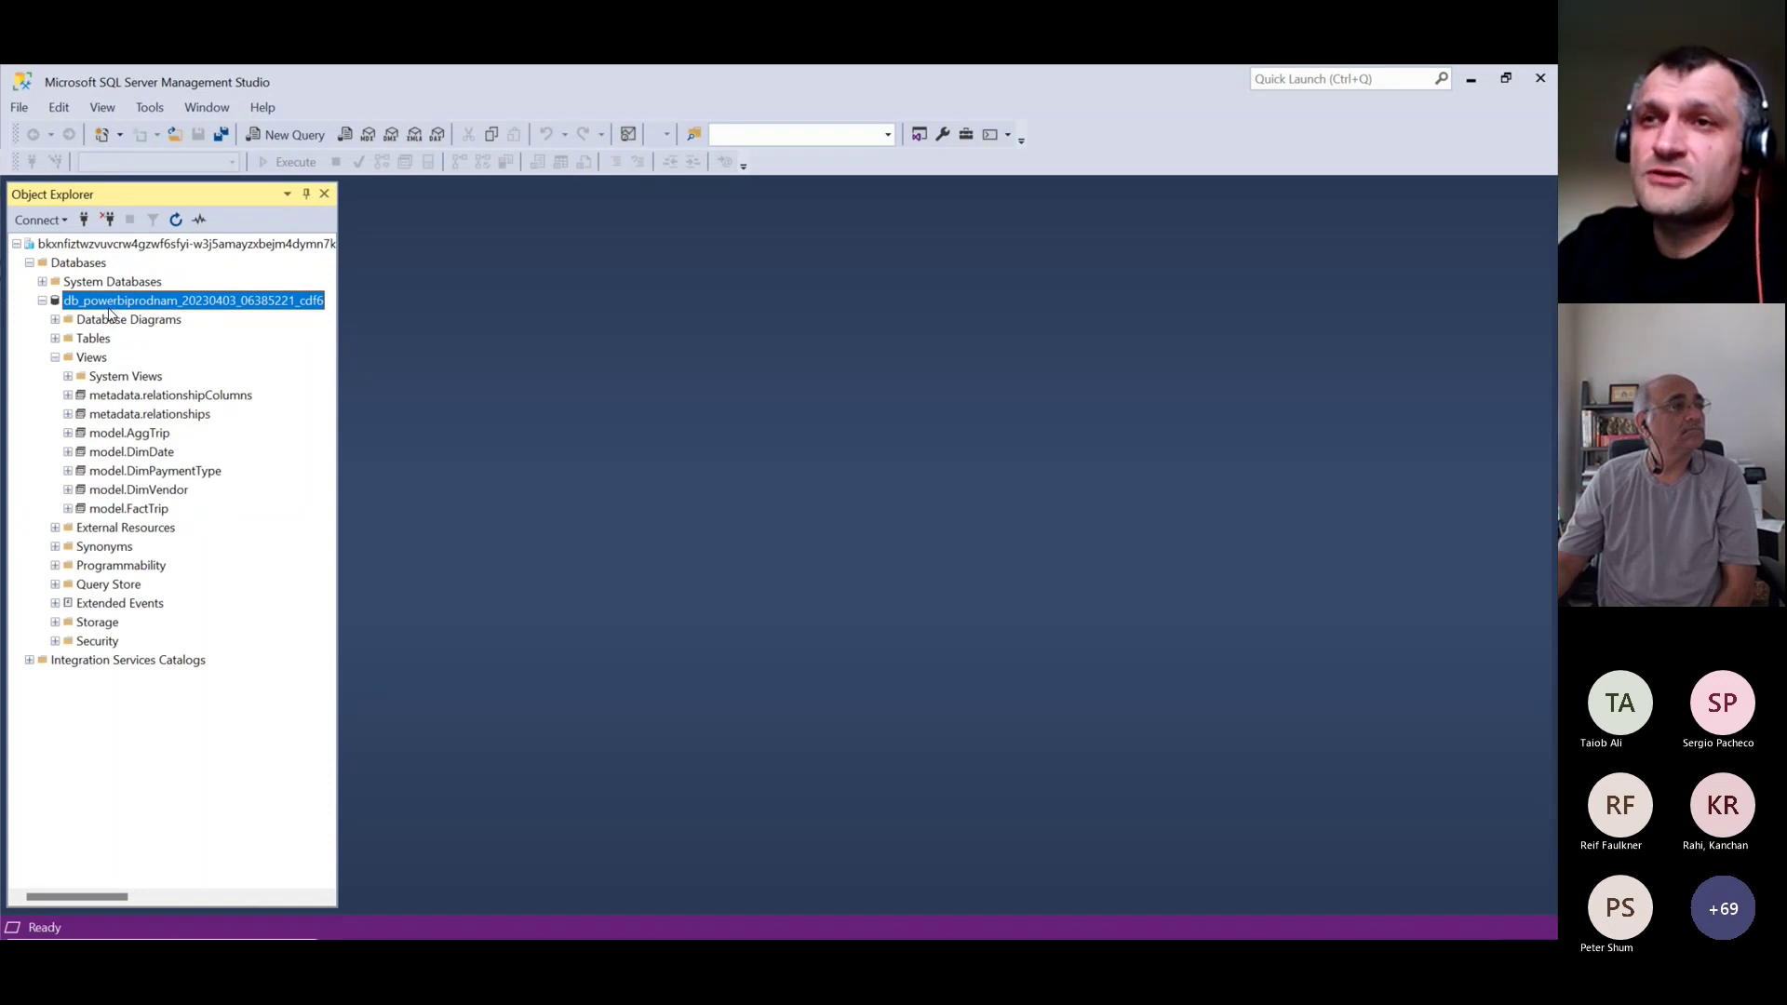
click(112, 434)
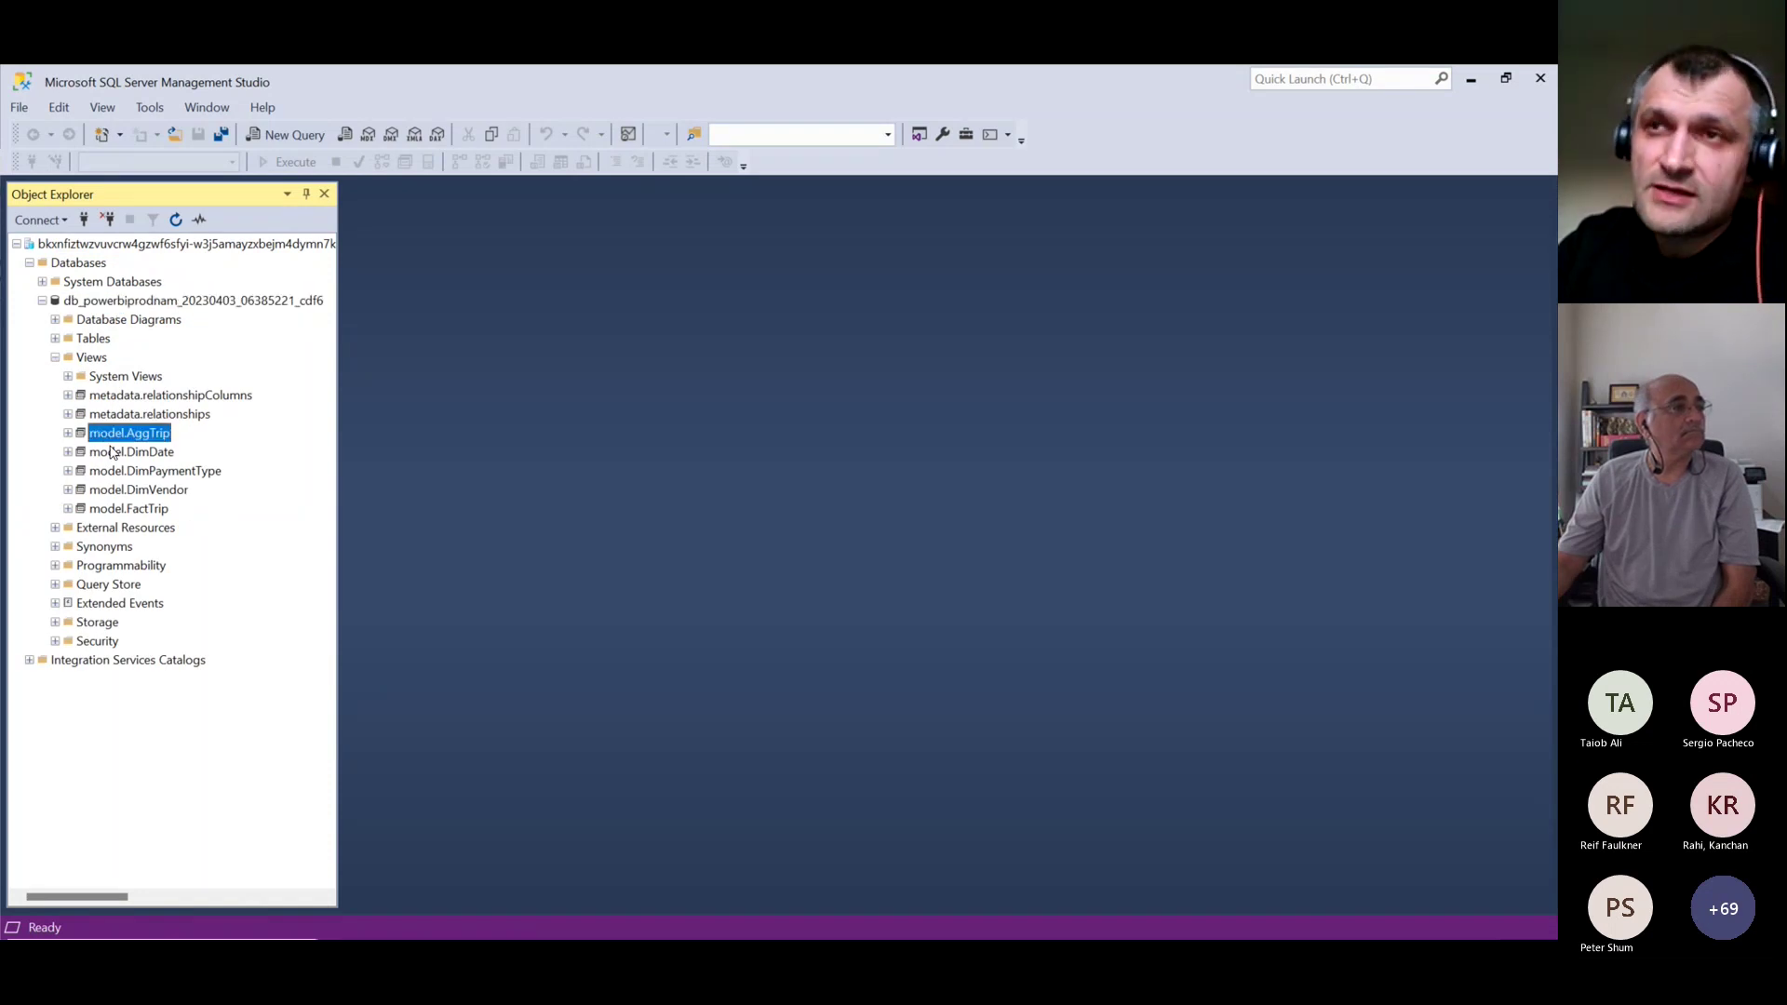
click(117, 455)
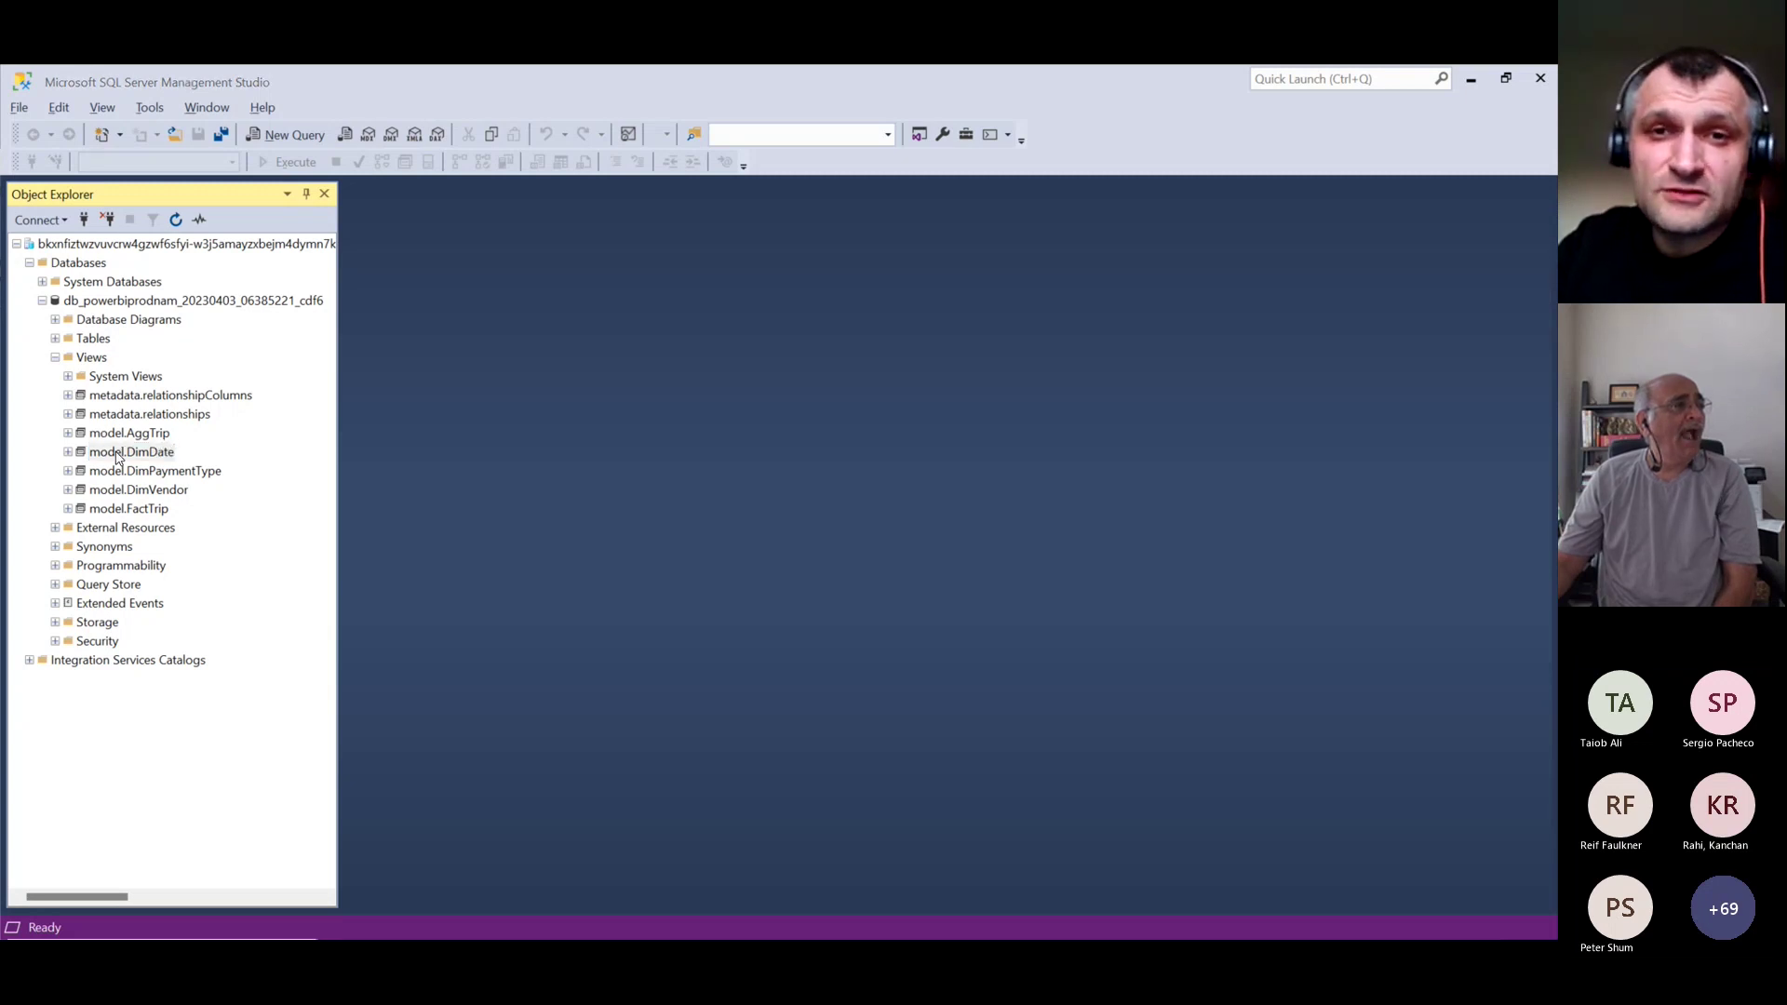
key(alt+Tab)
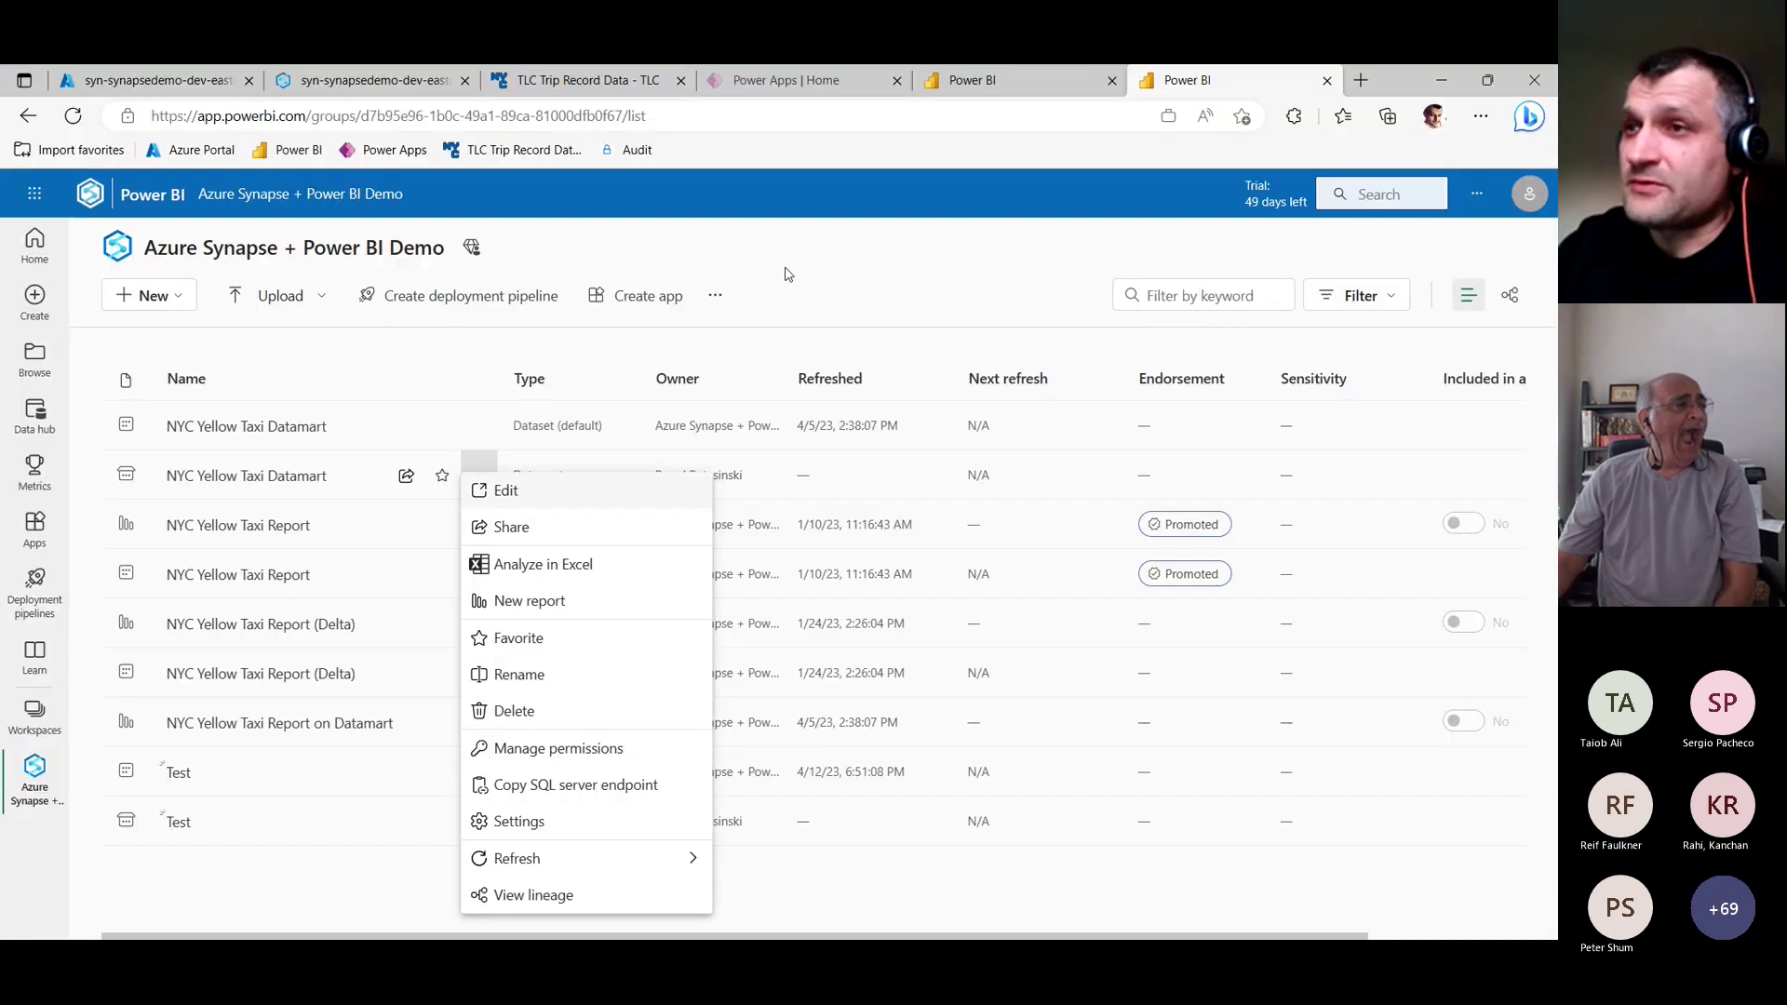
Dismiss the datamart's actions and point out the default NYC Yellow Taxi Datamart dataset in the workspace content.
click(226, 388)
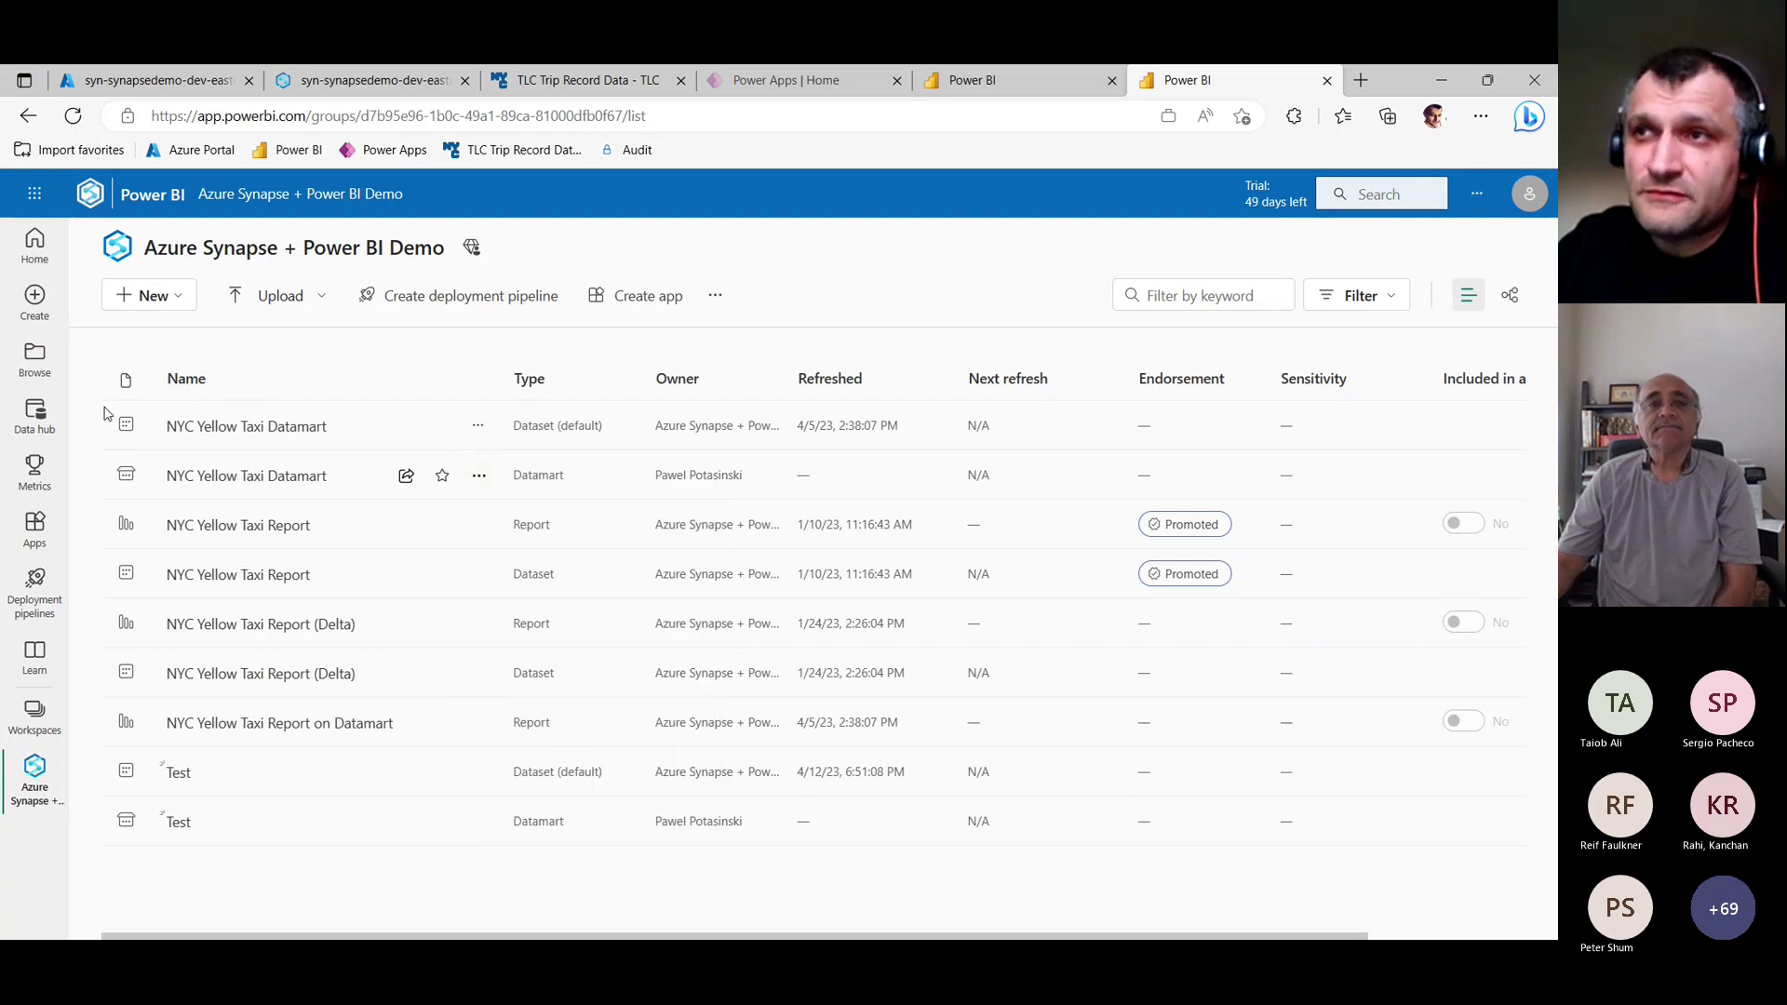
mouse_move(101, 401)
mouse_down()
mouse_move(496, 471)
mouse_move(618, 443)
mouse_up()
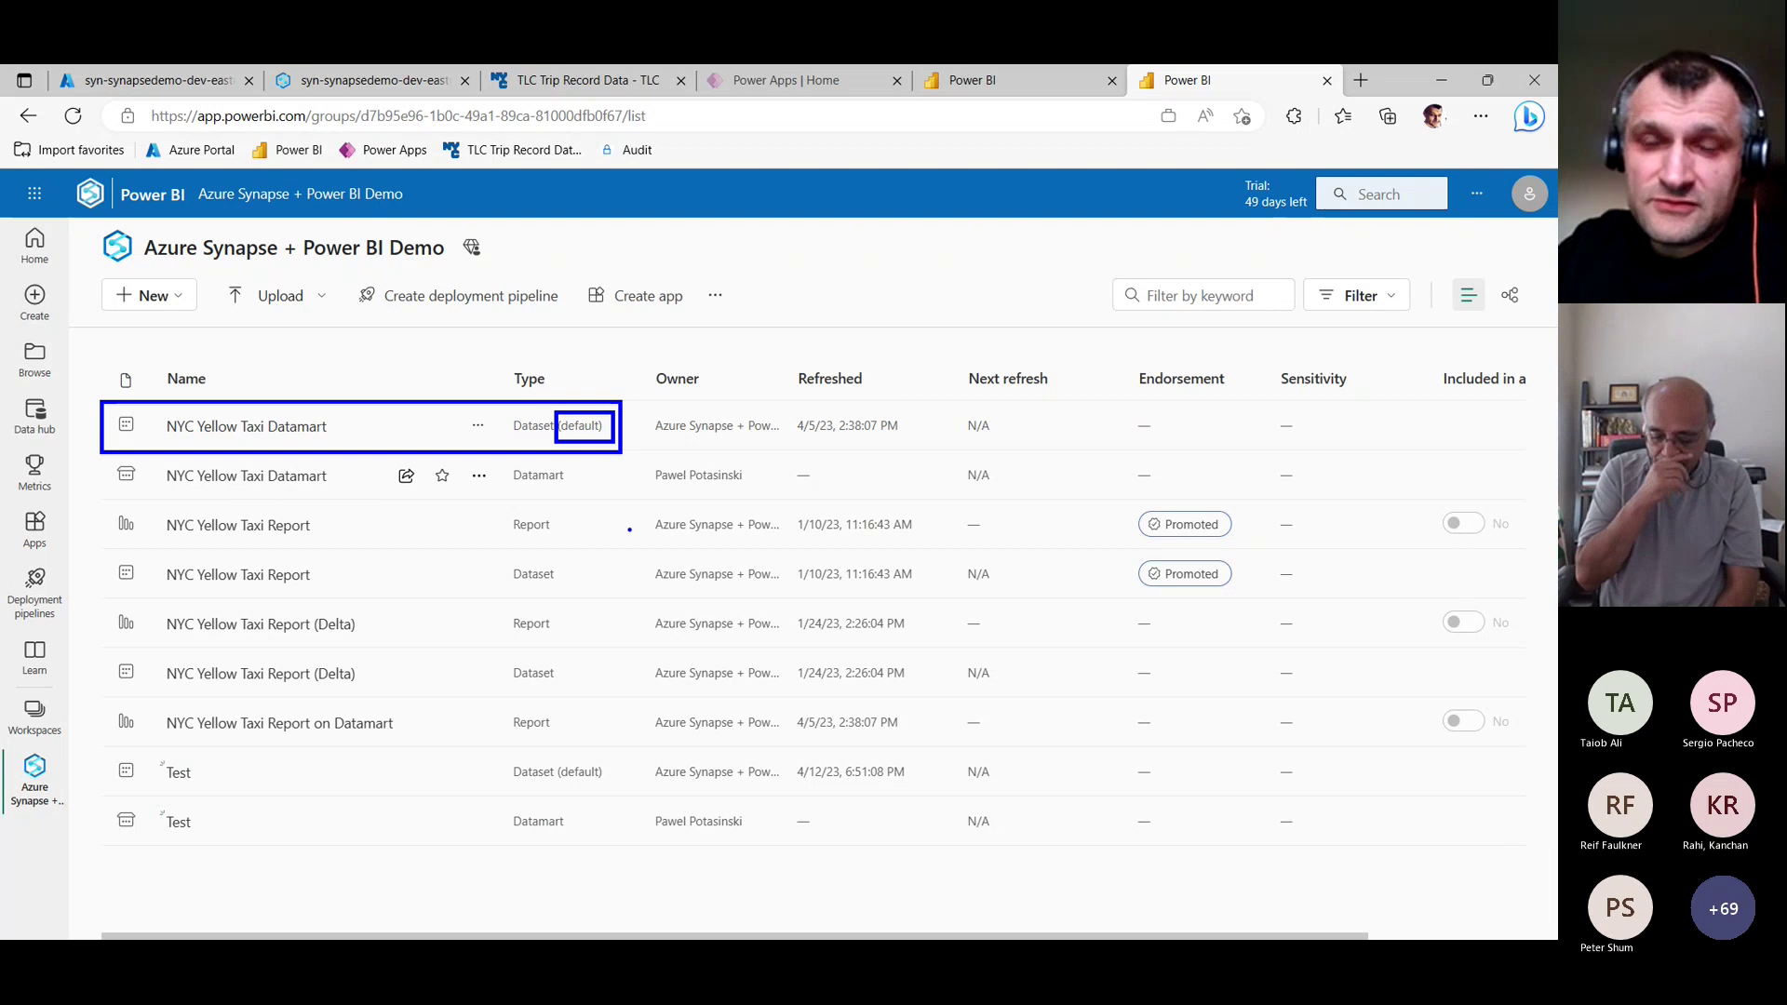
key(Escape)
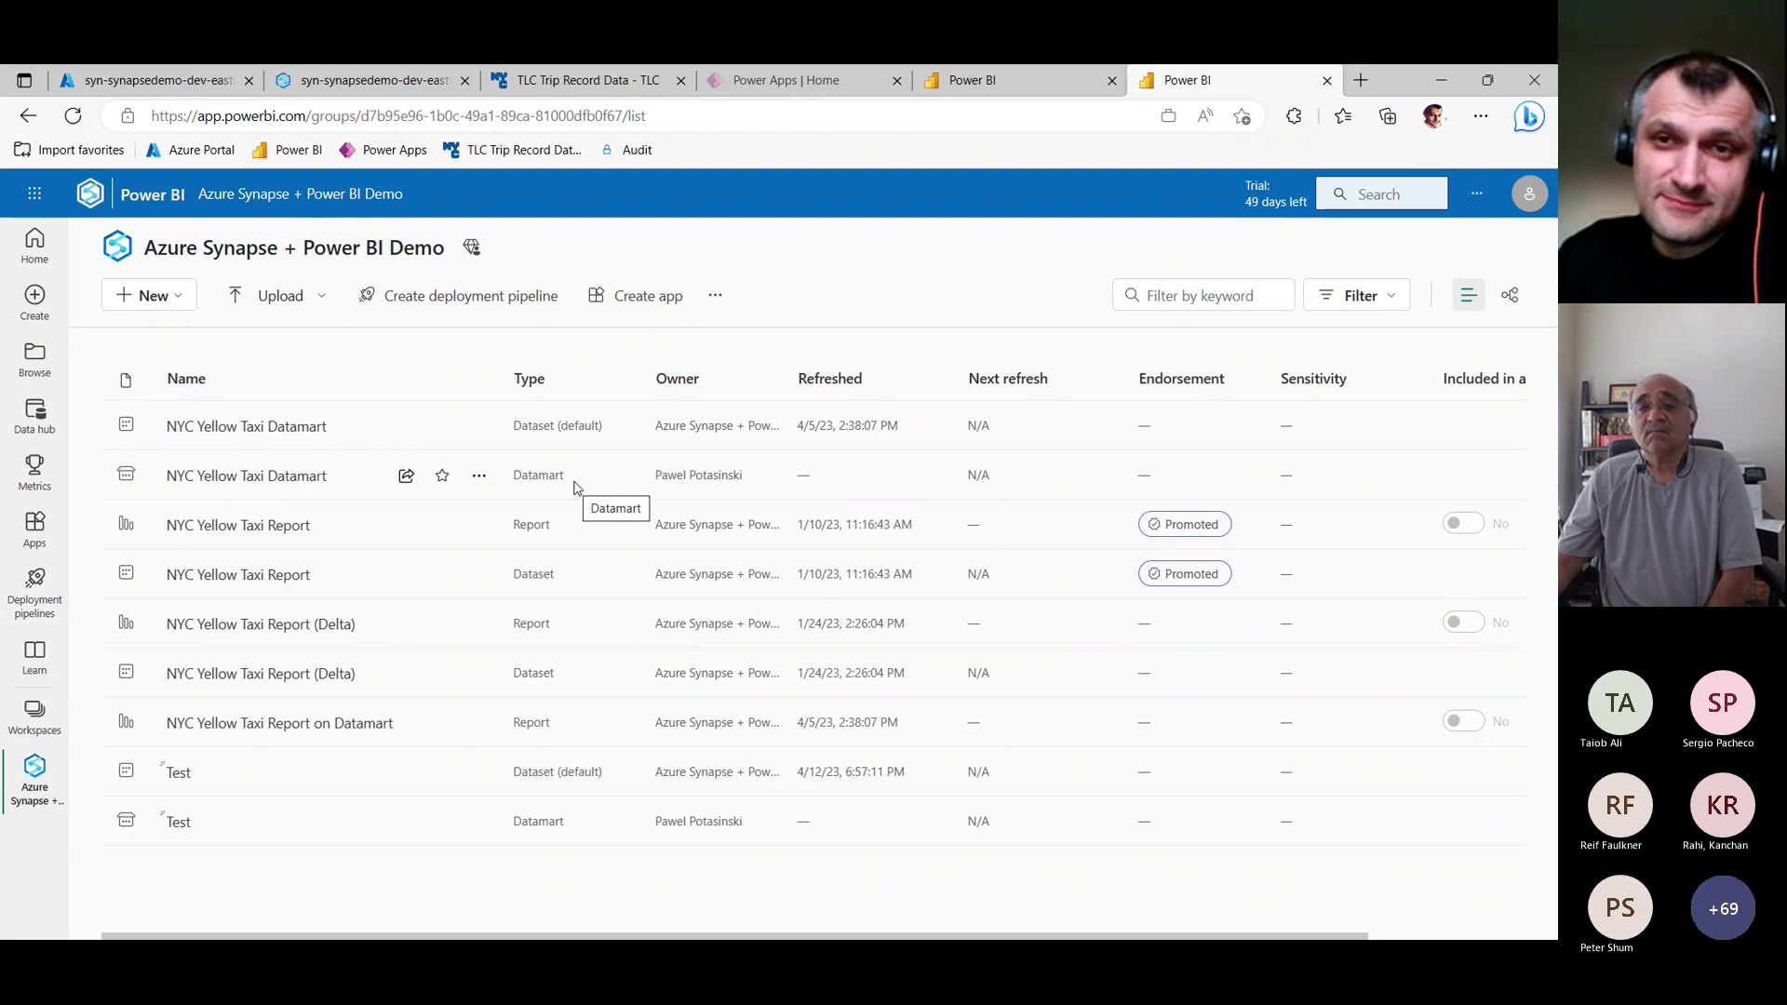
Open the NYC Yellow Taxi Datamart, select its FactTrip table and show the datamart's query view.
click(261, 477)
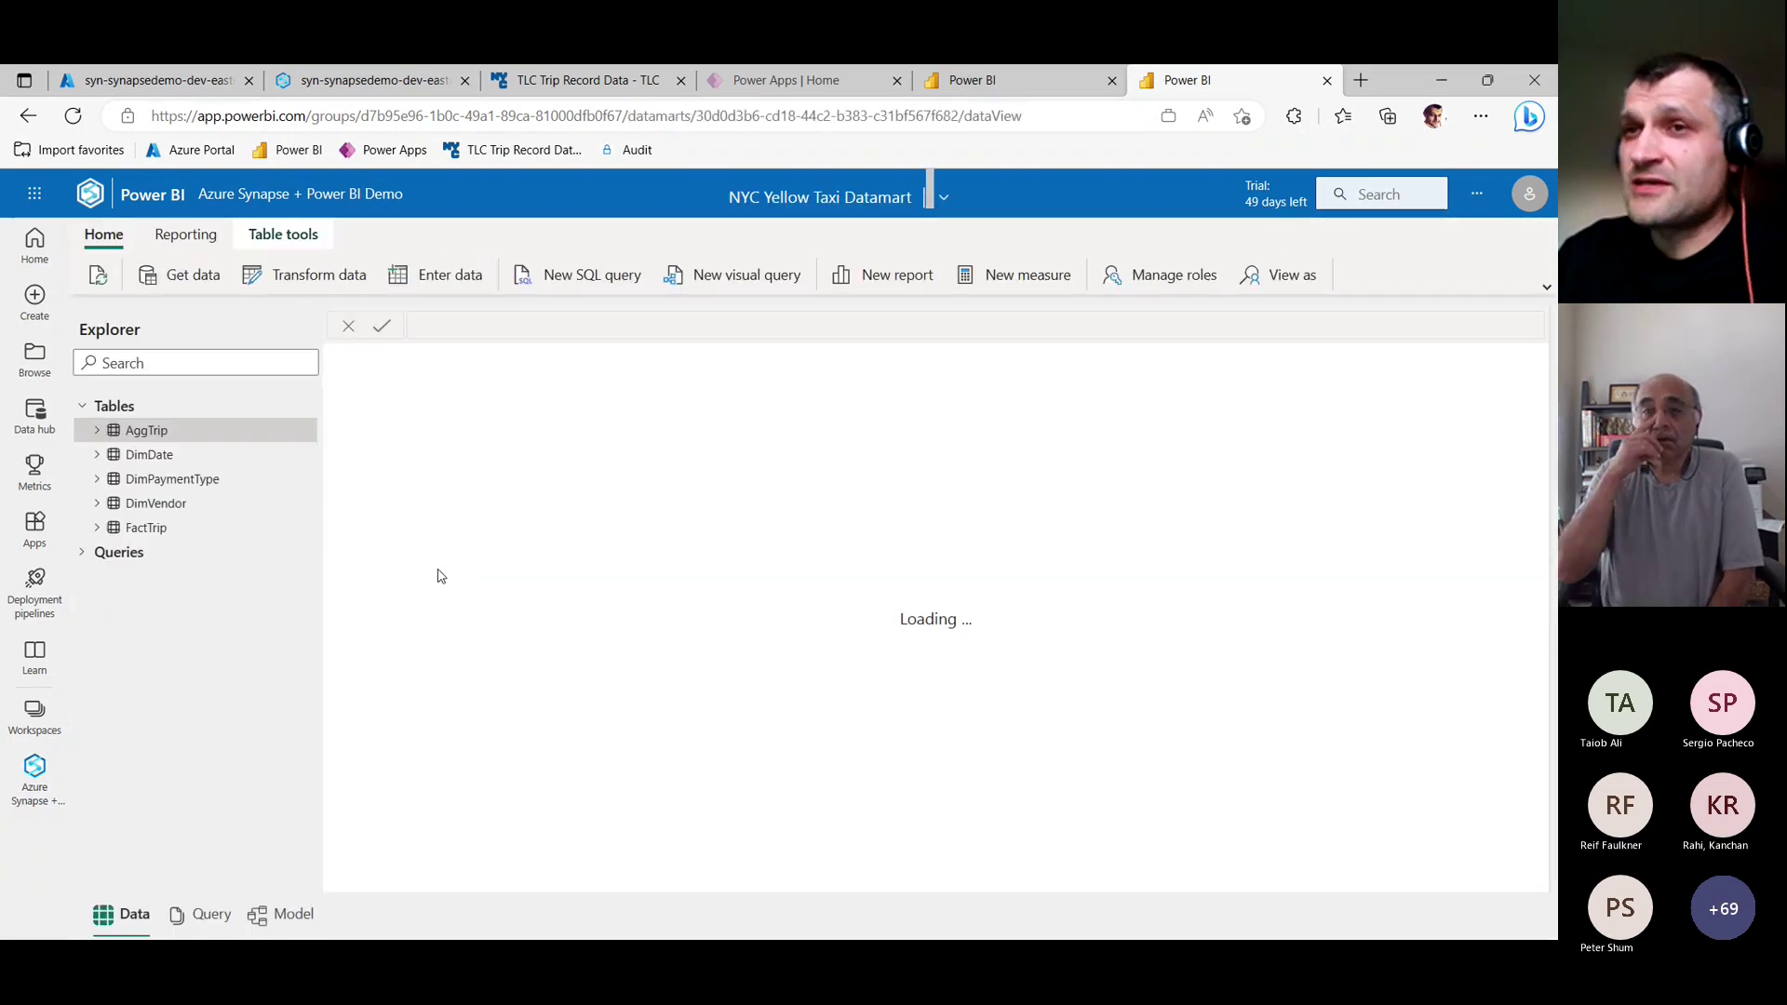
click(147, 528)
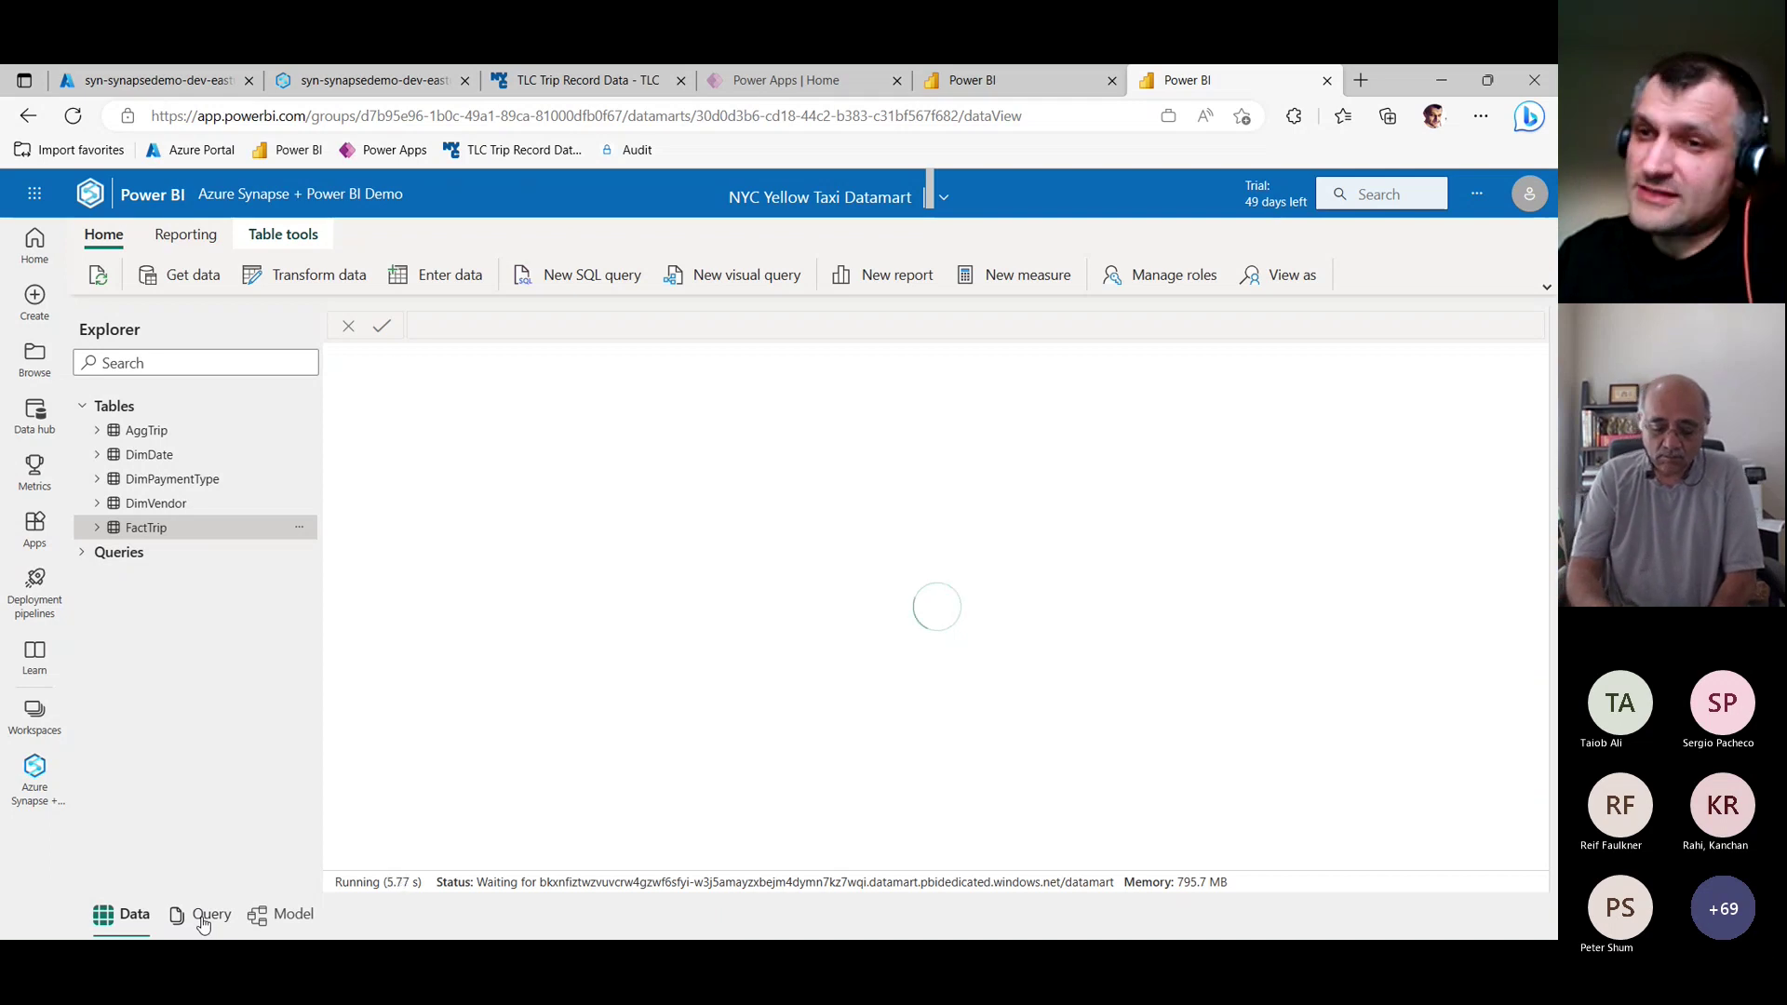
click(204, 920)
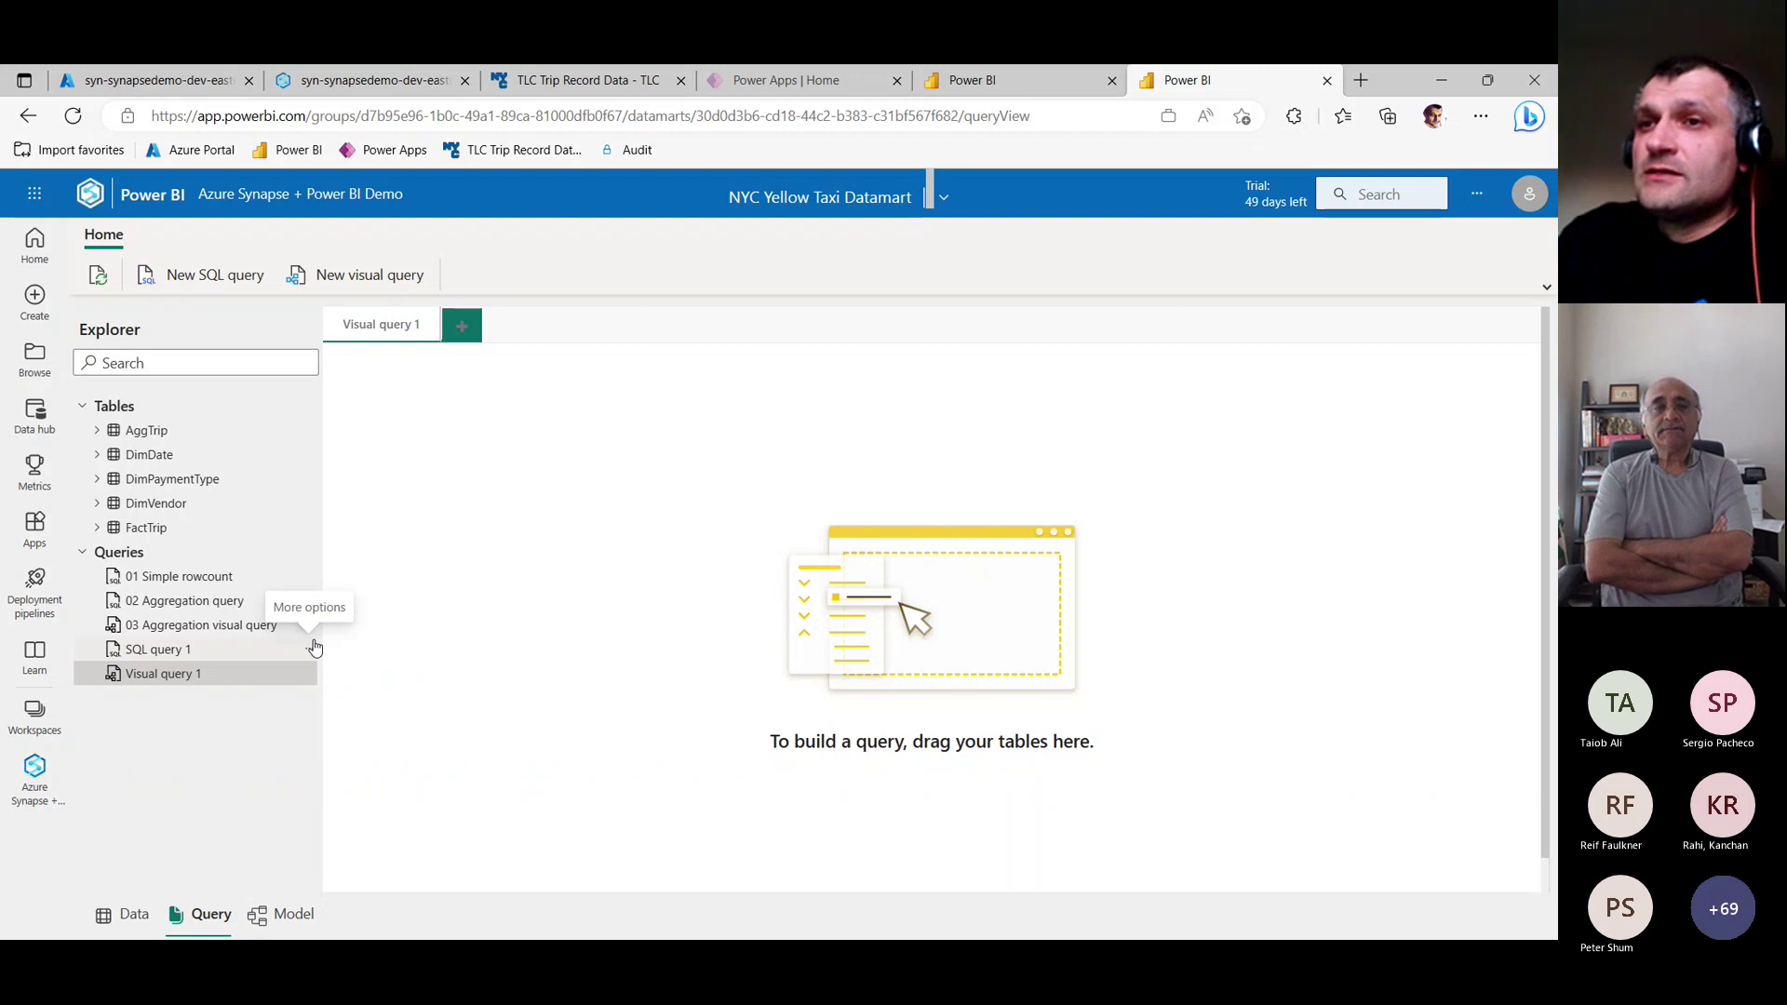
Switch to the syn-synapsedemo-dev-eastus workspace in Synapse Studio and go to its home page.
click(342, 81)
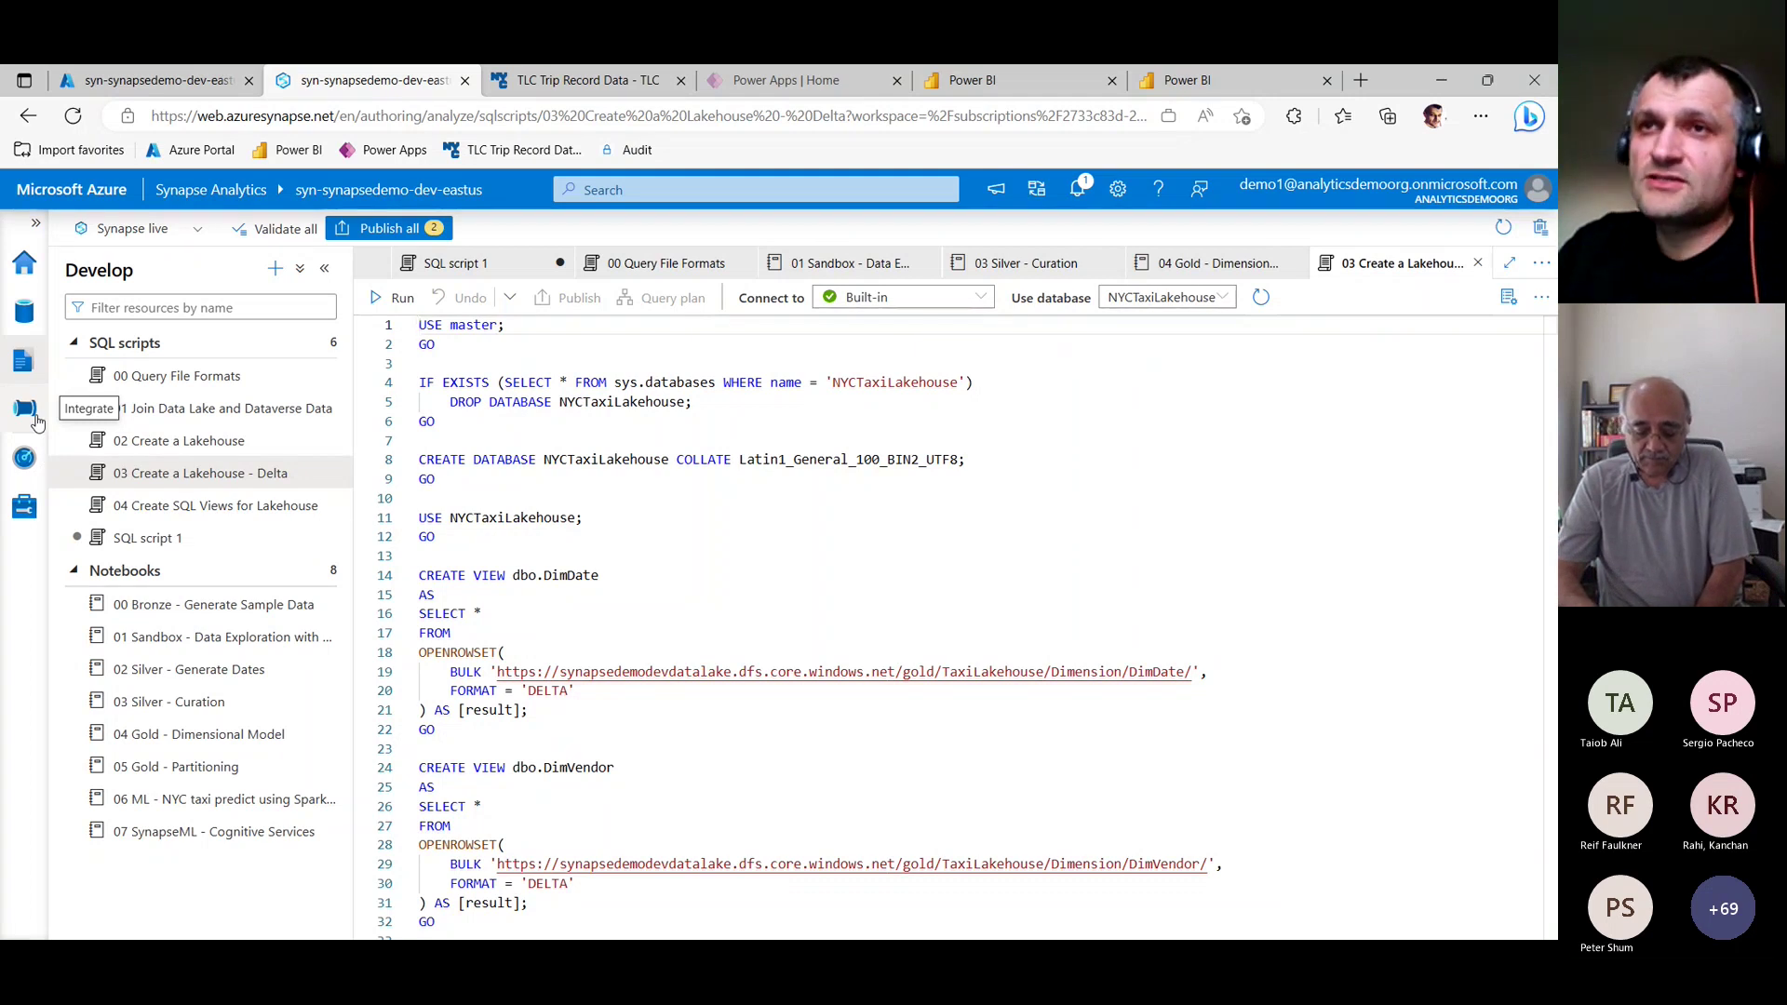
click(33, 282)
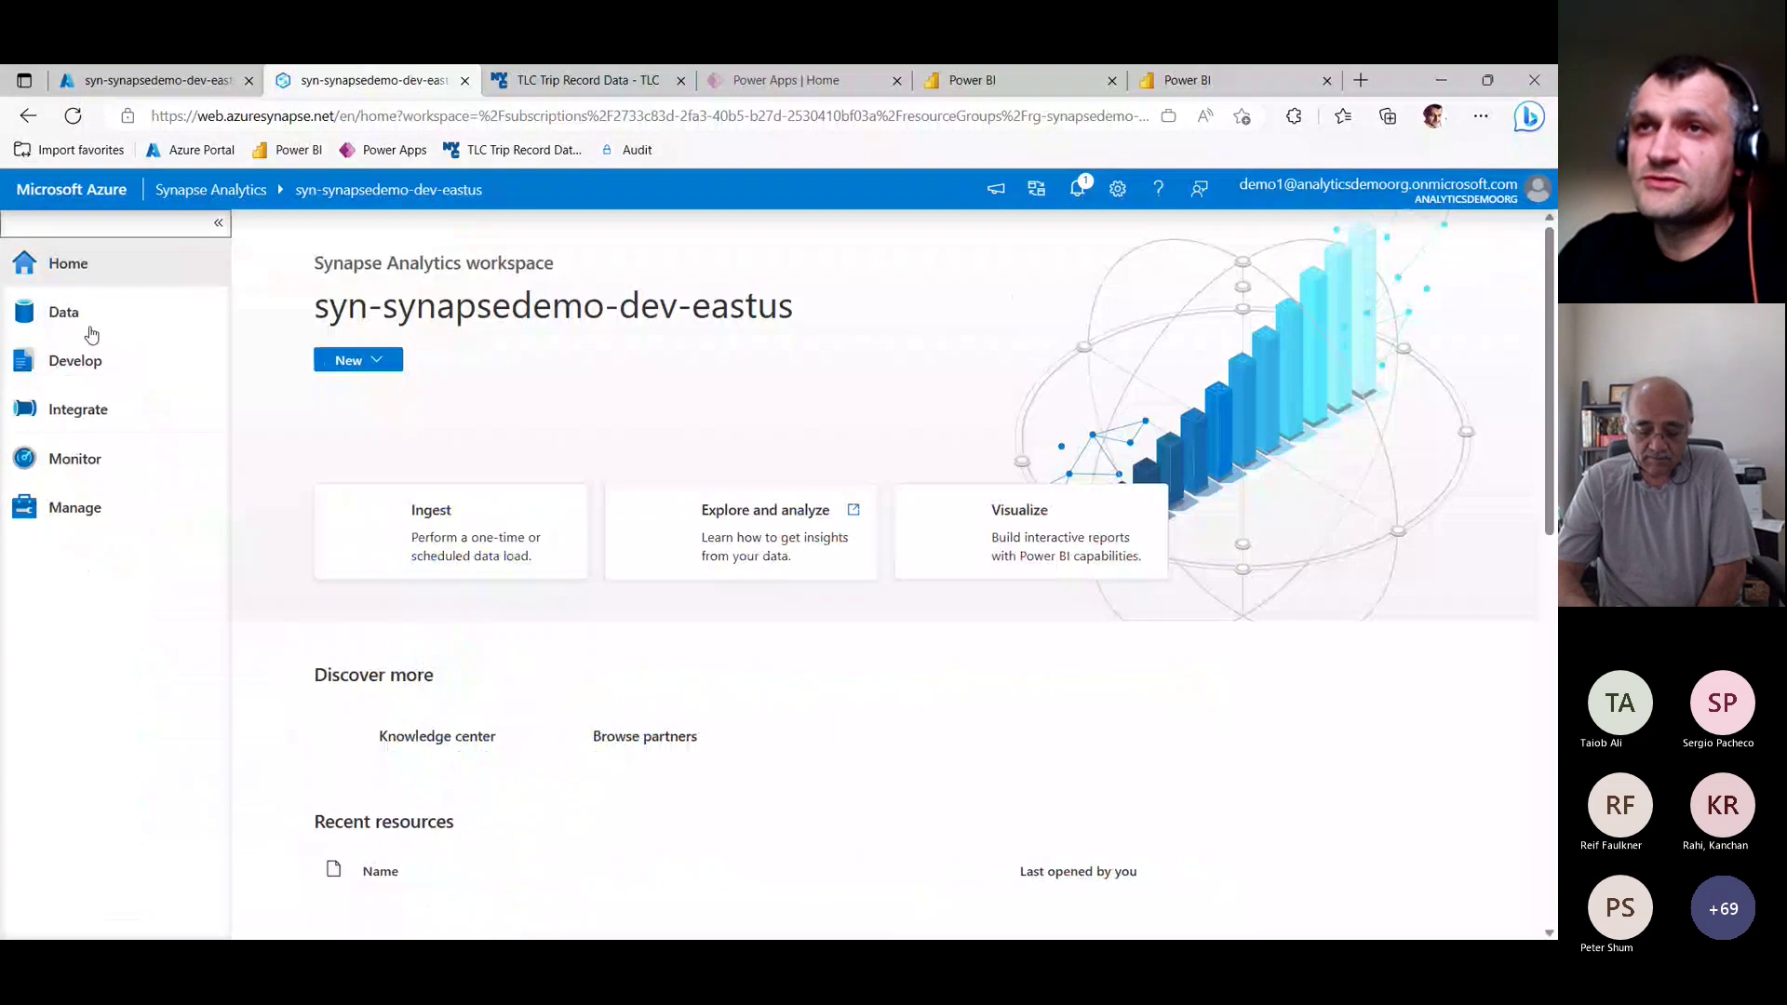
click(1117, 558)
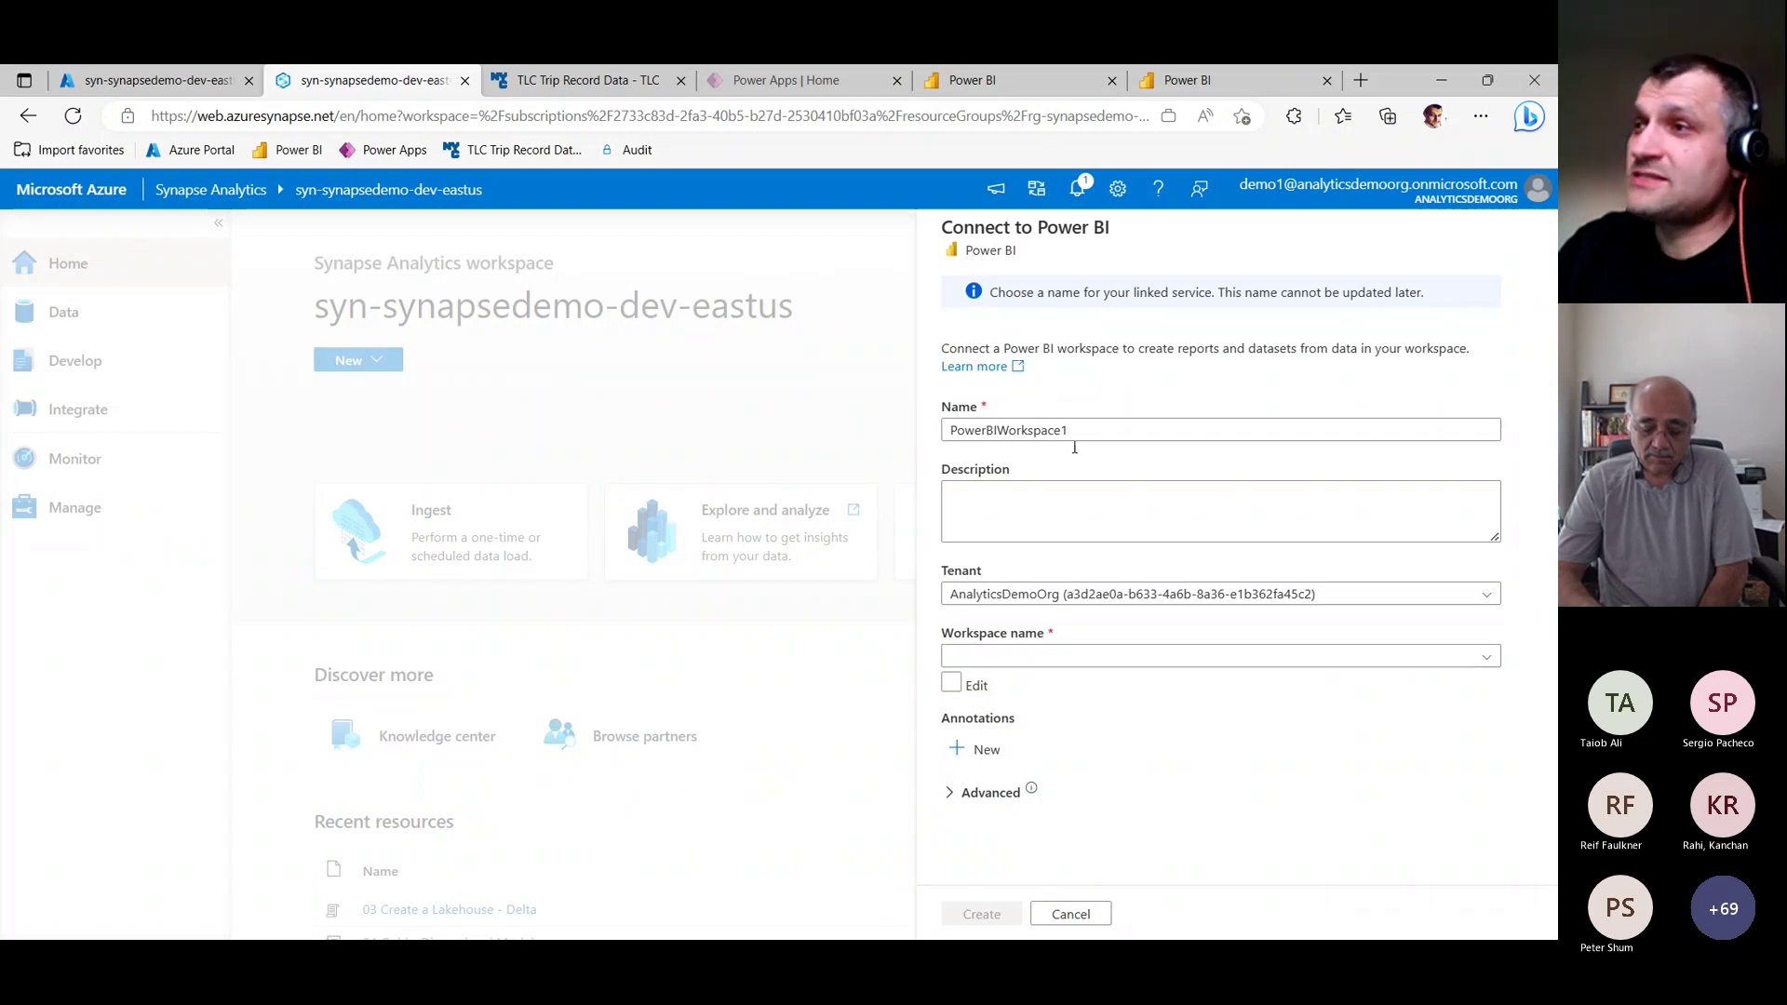
click(1070, 914)
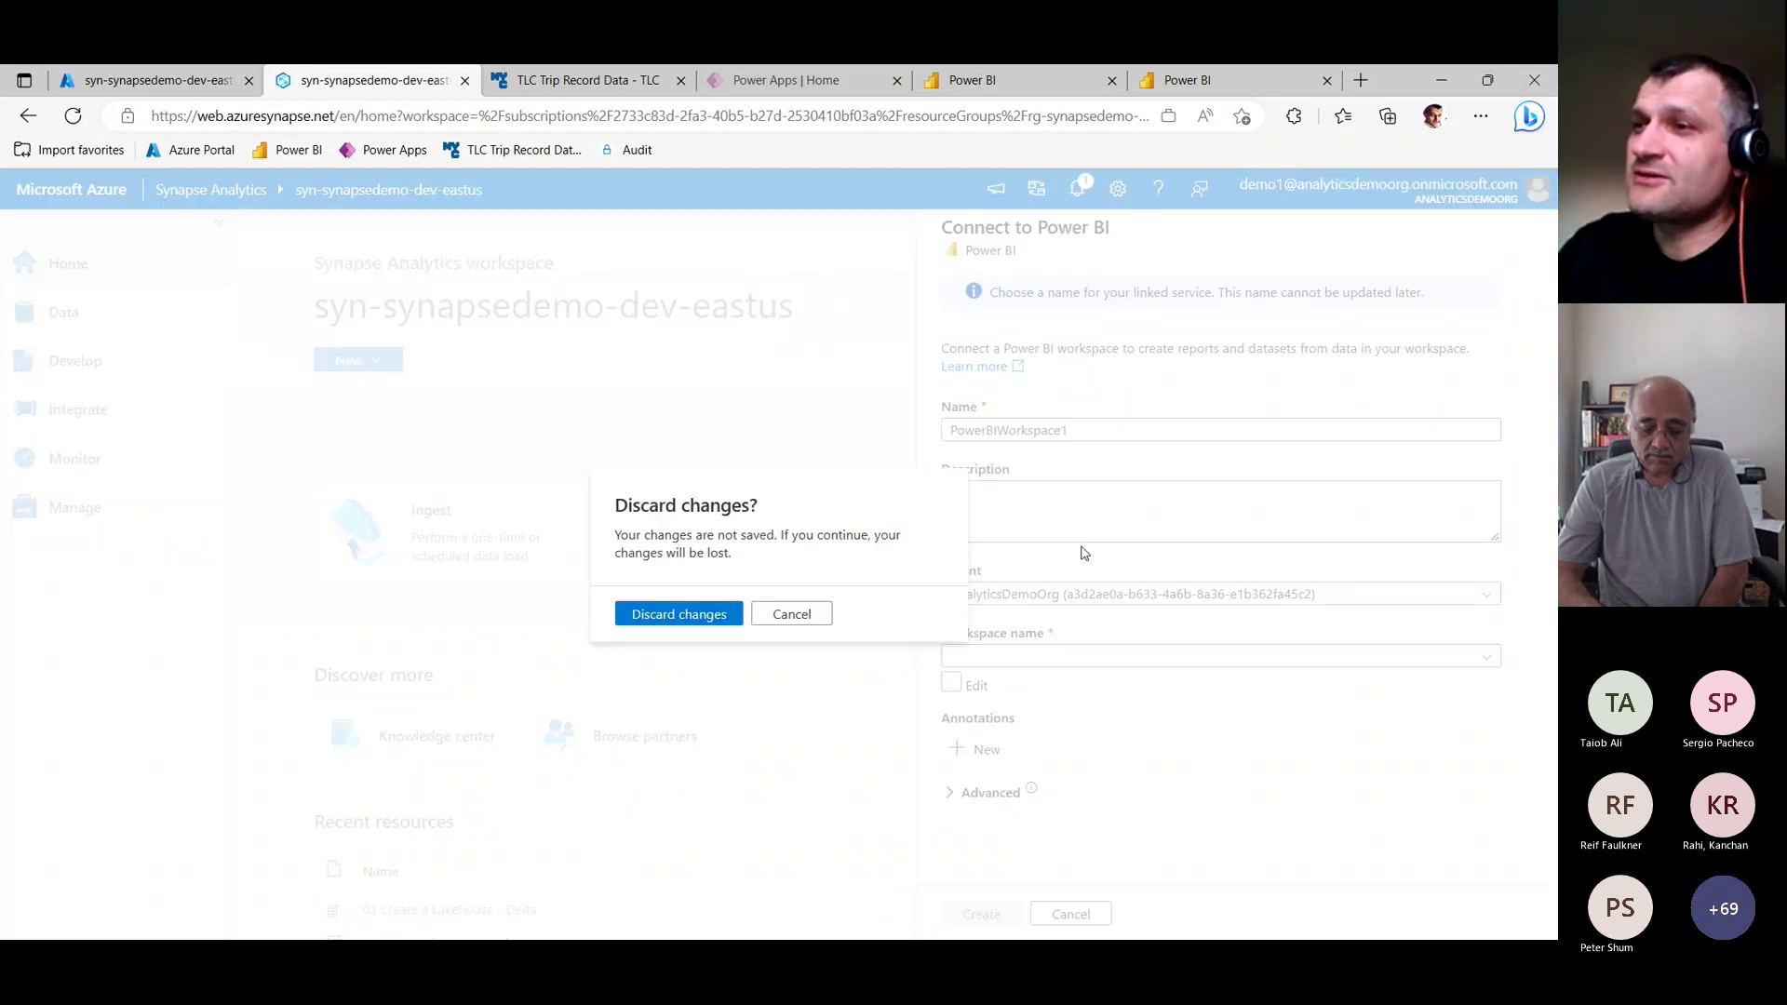
click(823, 623)
click(1070, 914)
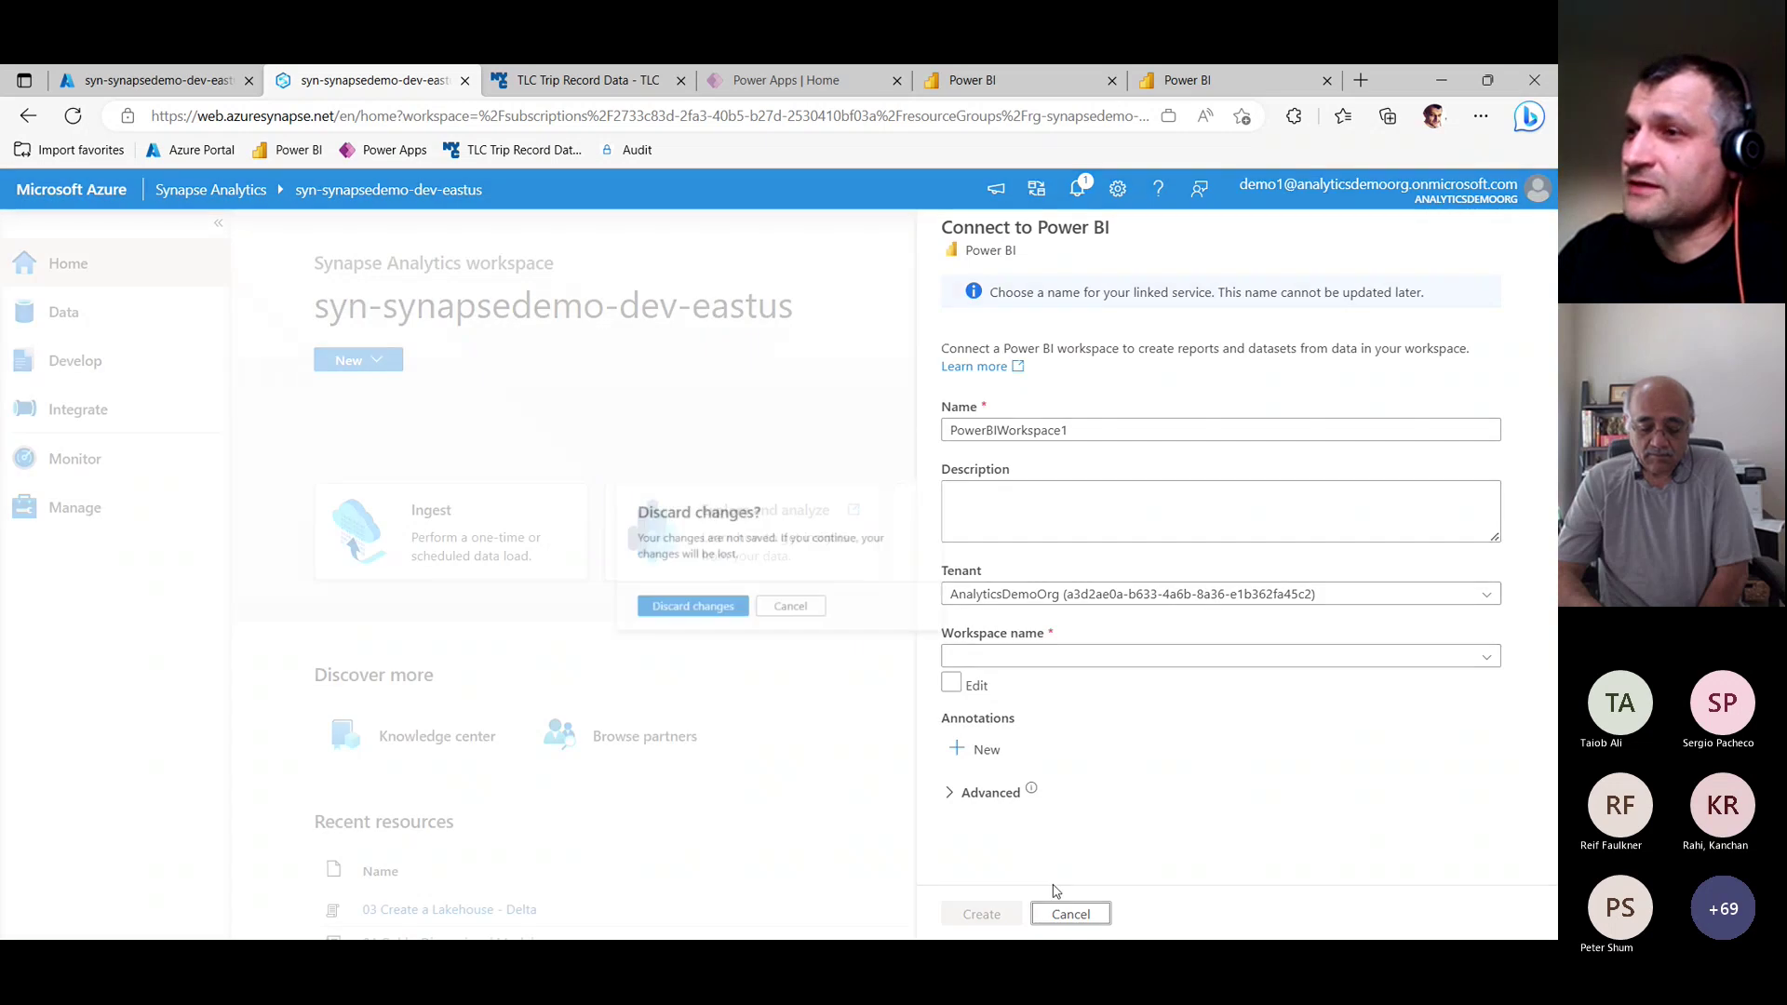
click(710, 615)
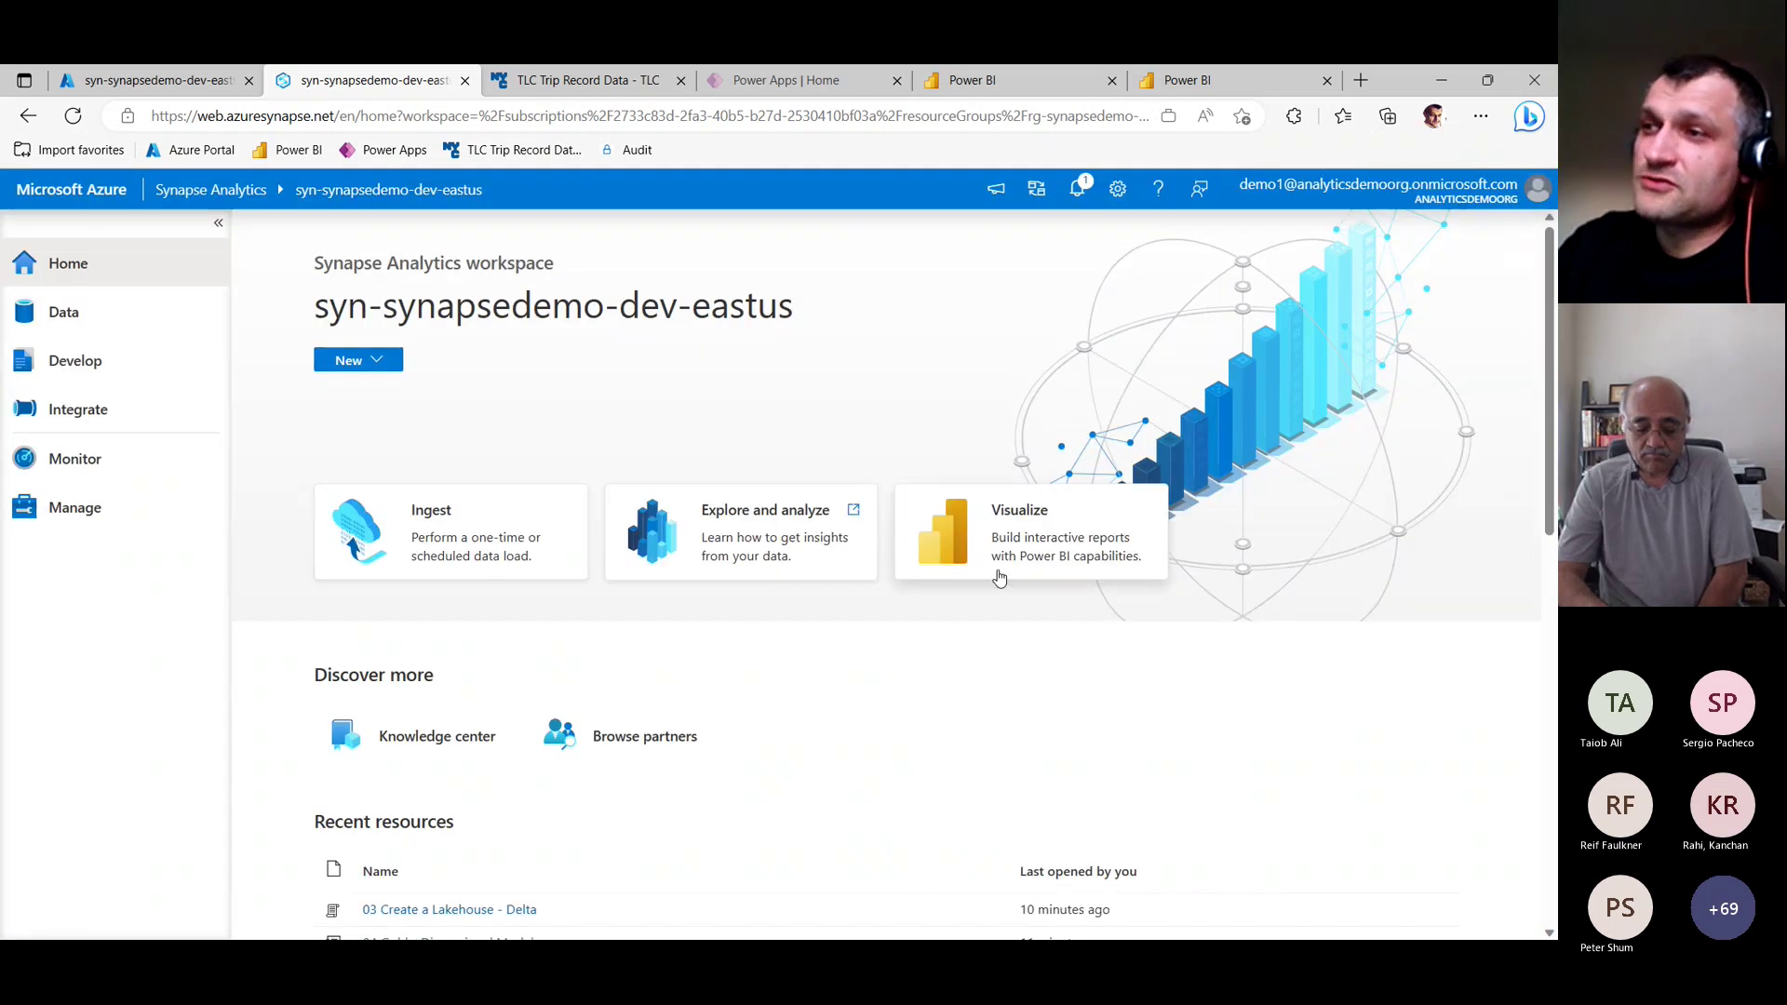
Review the Synapse workspace's existing linked services and return to the home page.
click(61, 510)
click(272, 465)
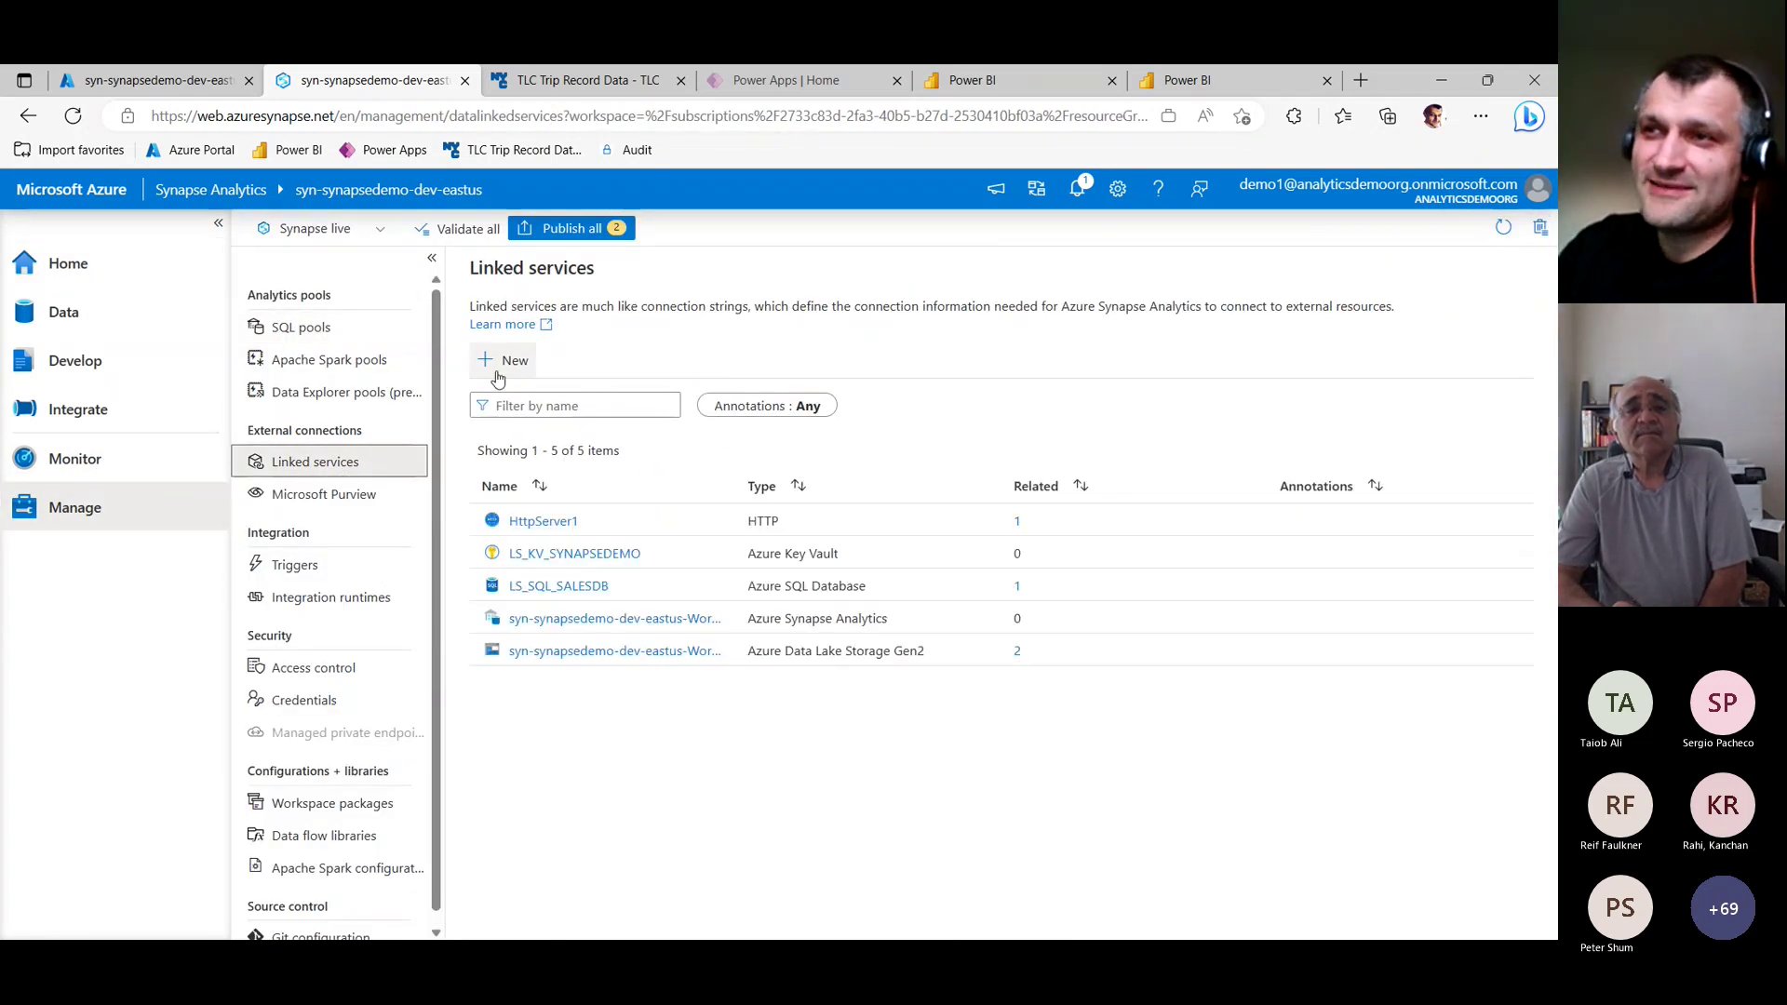
click(73, 268)
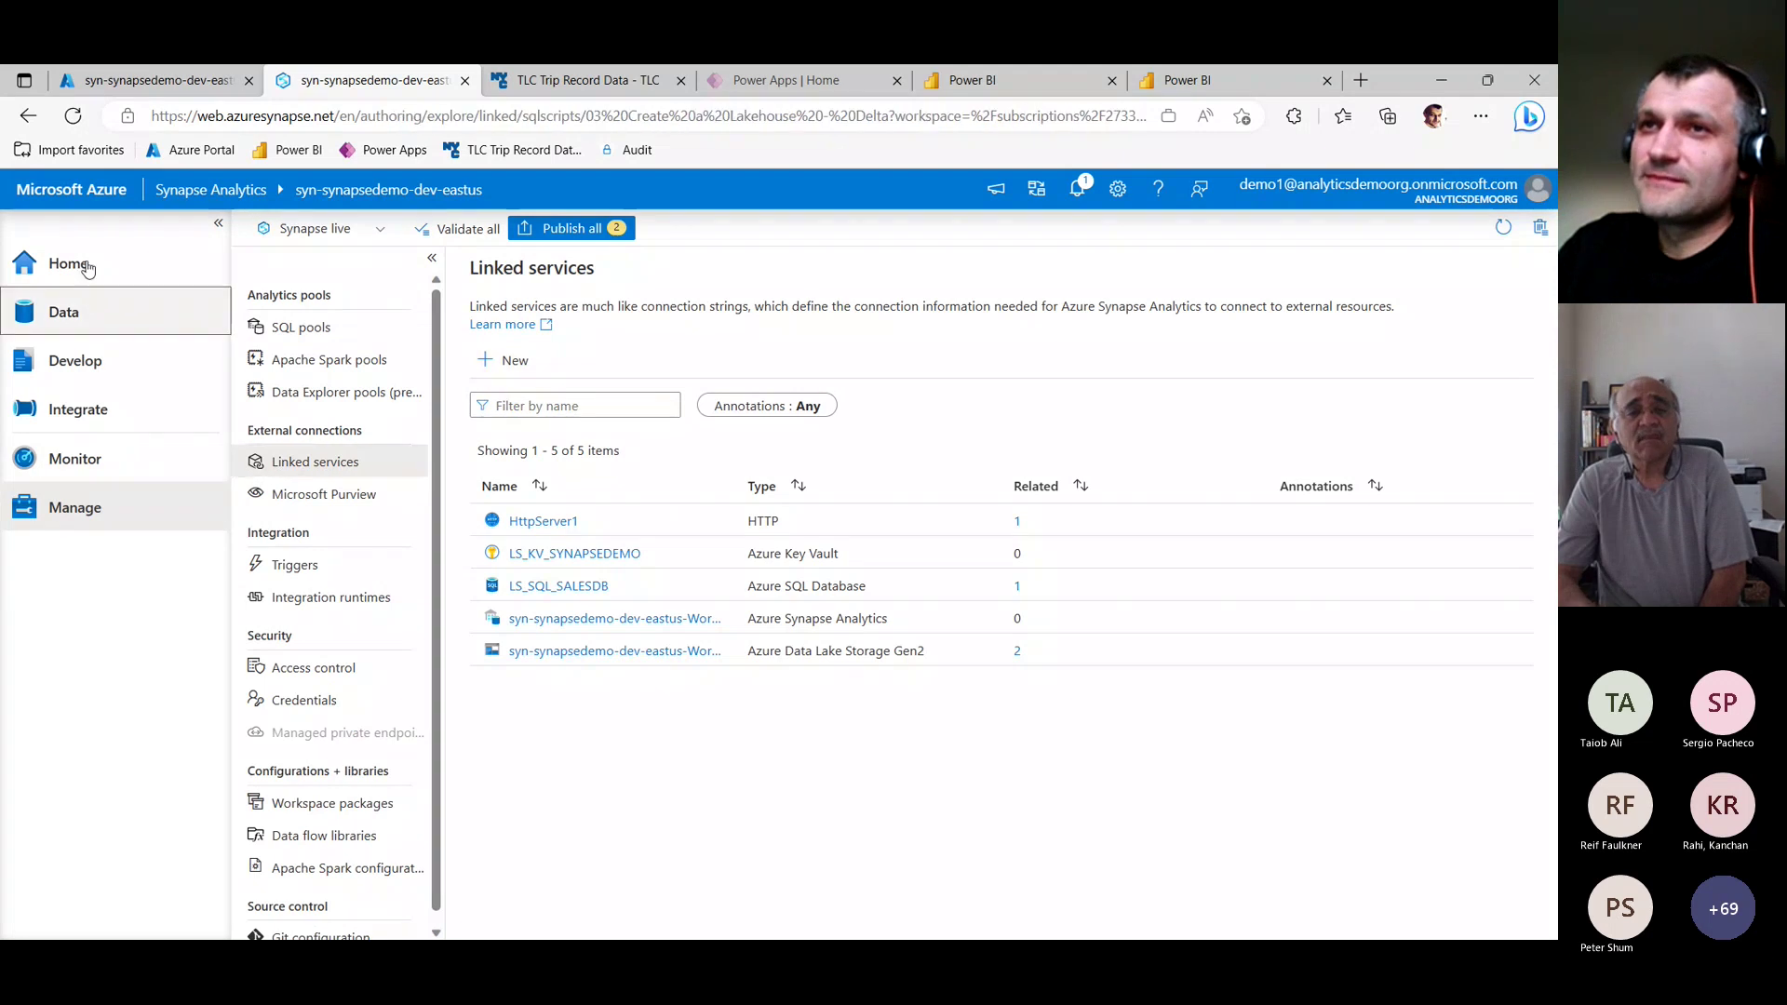
click(63, 312)
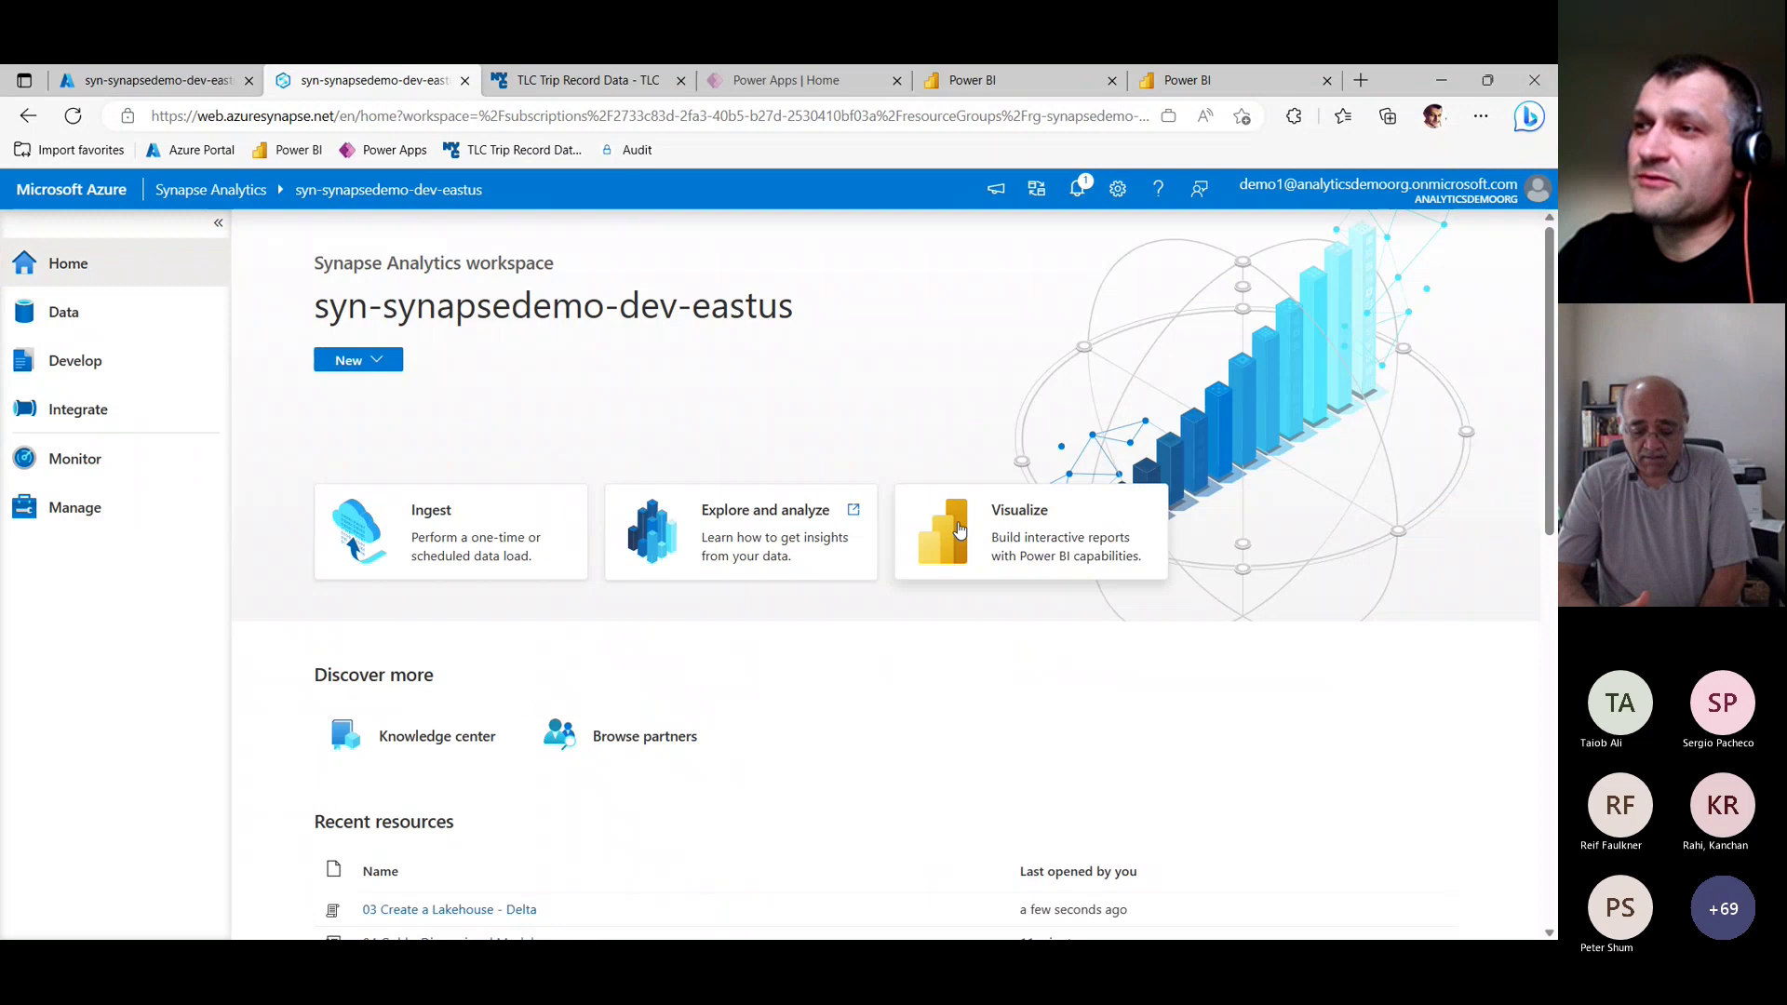
Create the Power BI linked service PowerBIWorkspace1 for the Azure Synapse + Power BI Demo workspace in the AnalyticsDemoOrg tenant.
click(1024, 535)
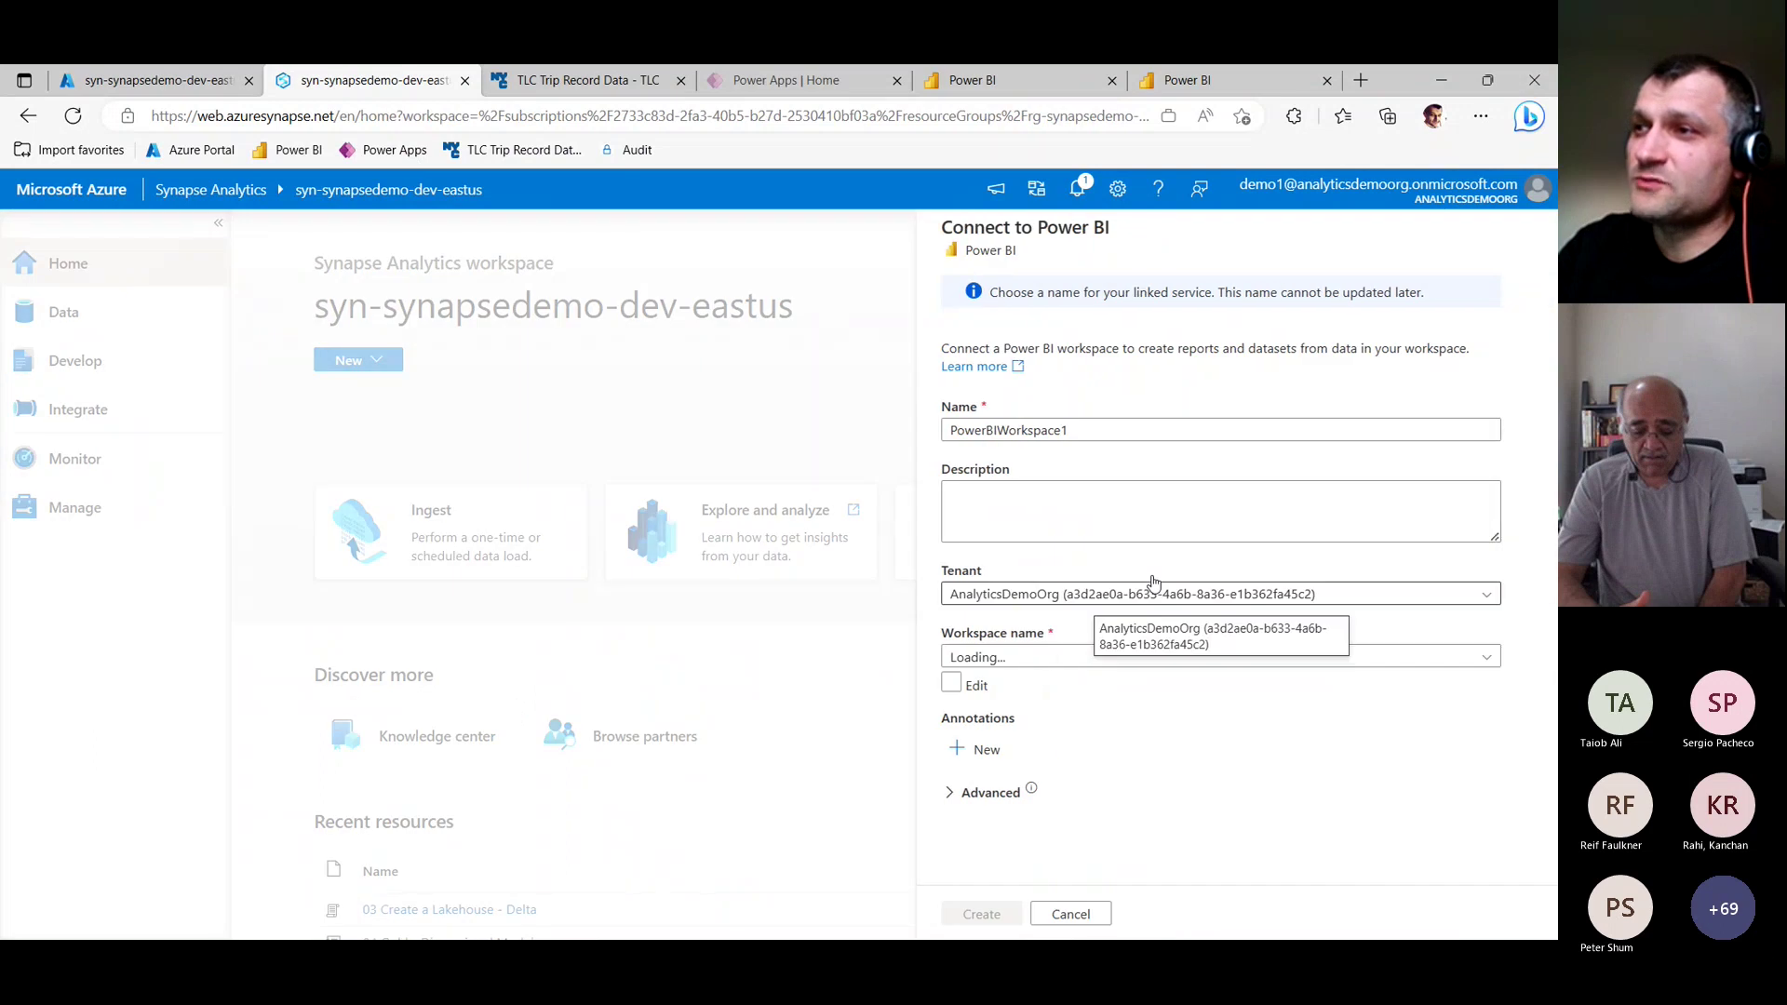
click(1037, 659)
click(1038, 691)
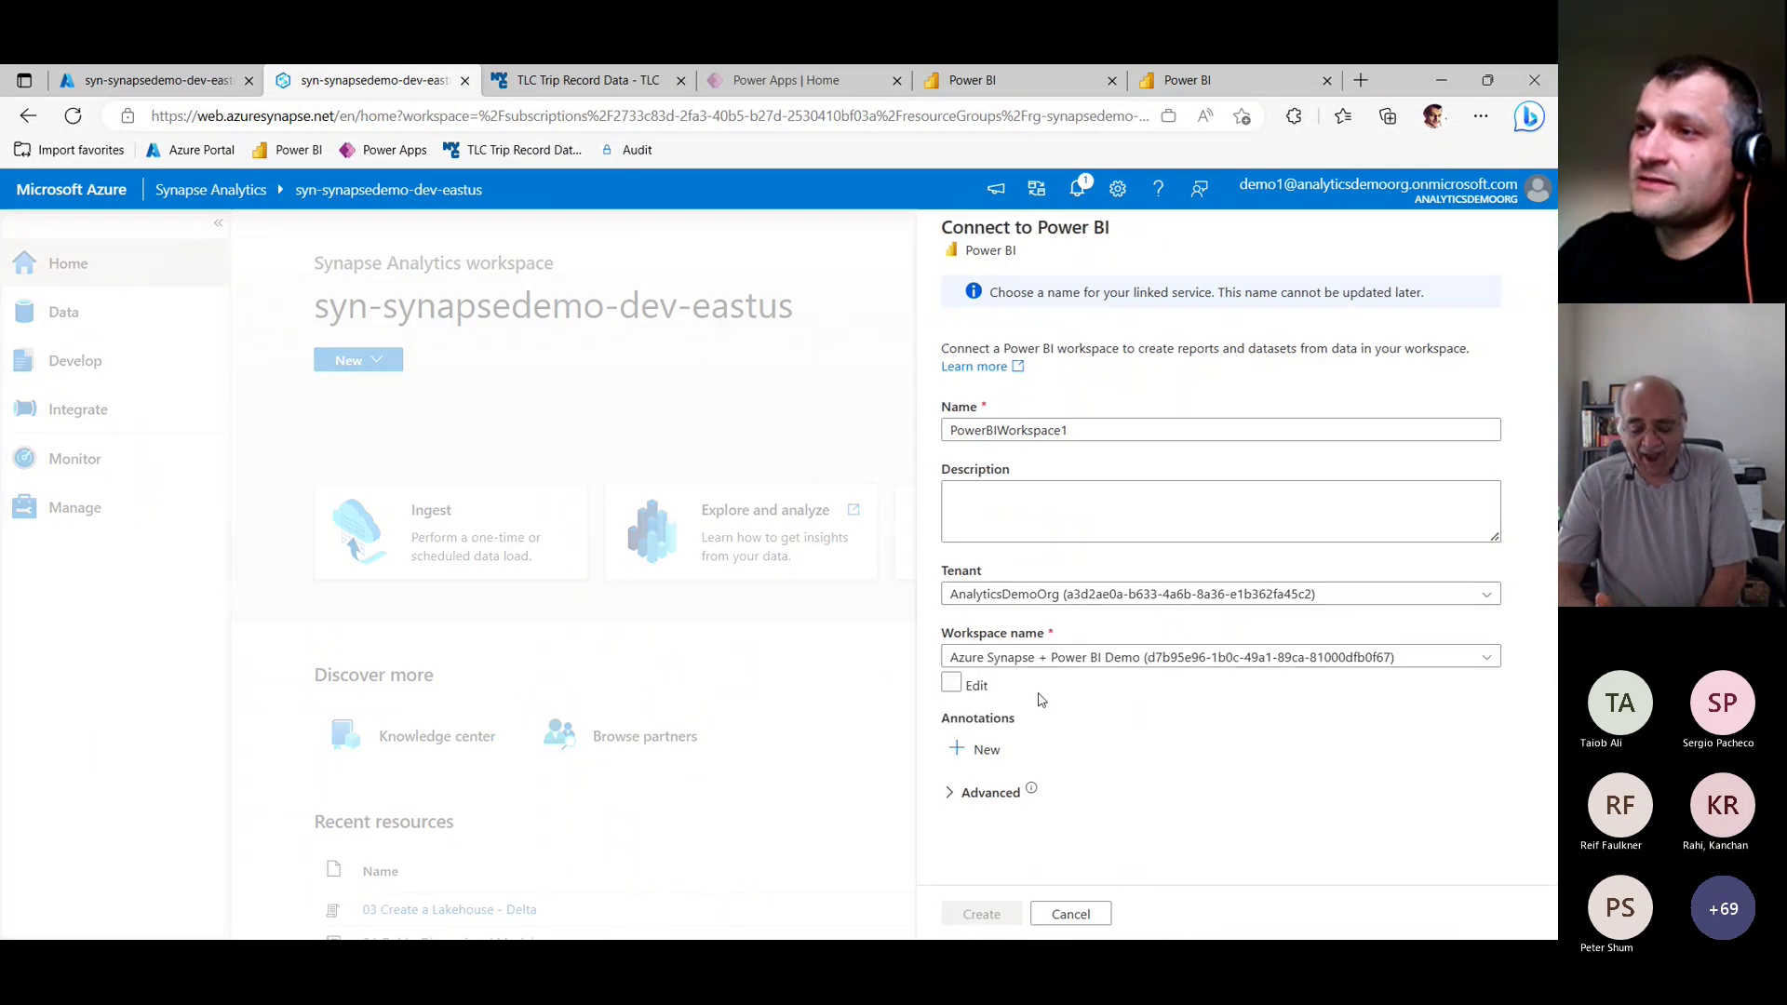
click(1013, 917)
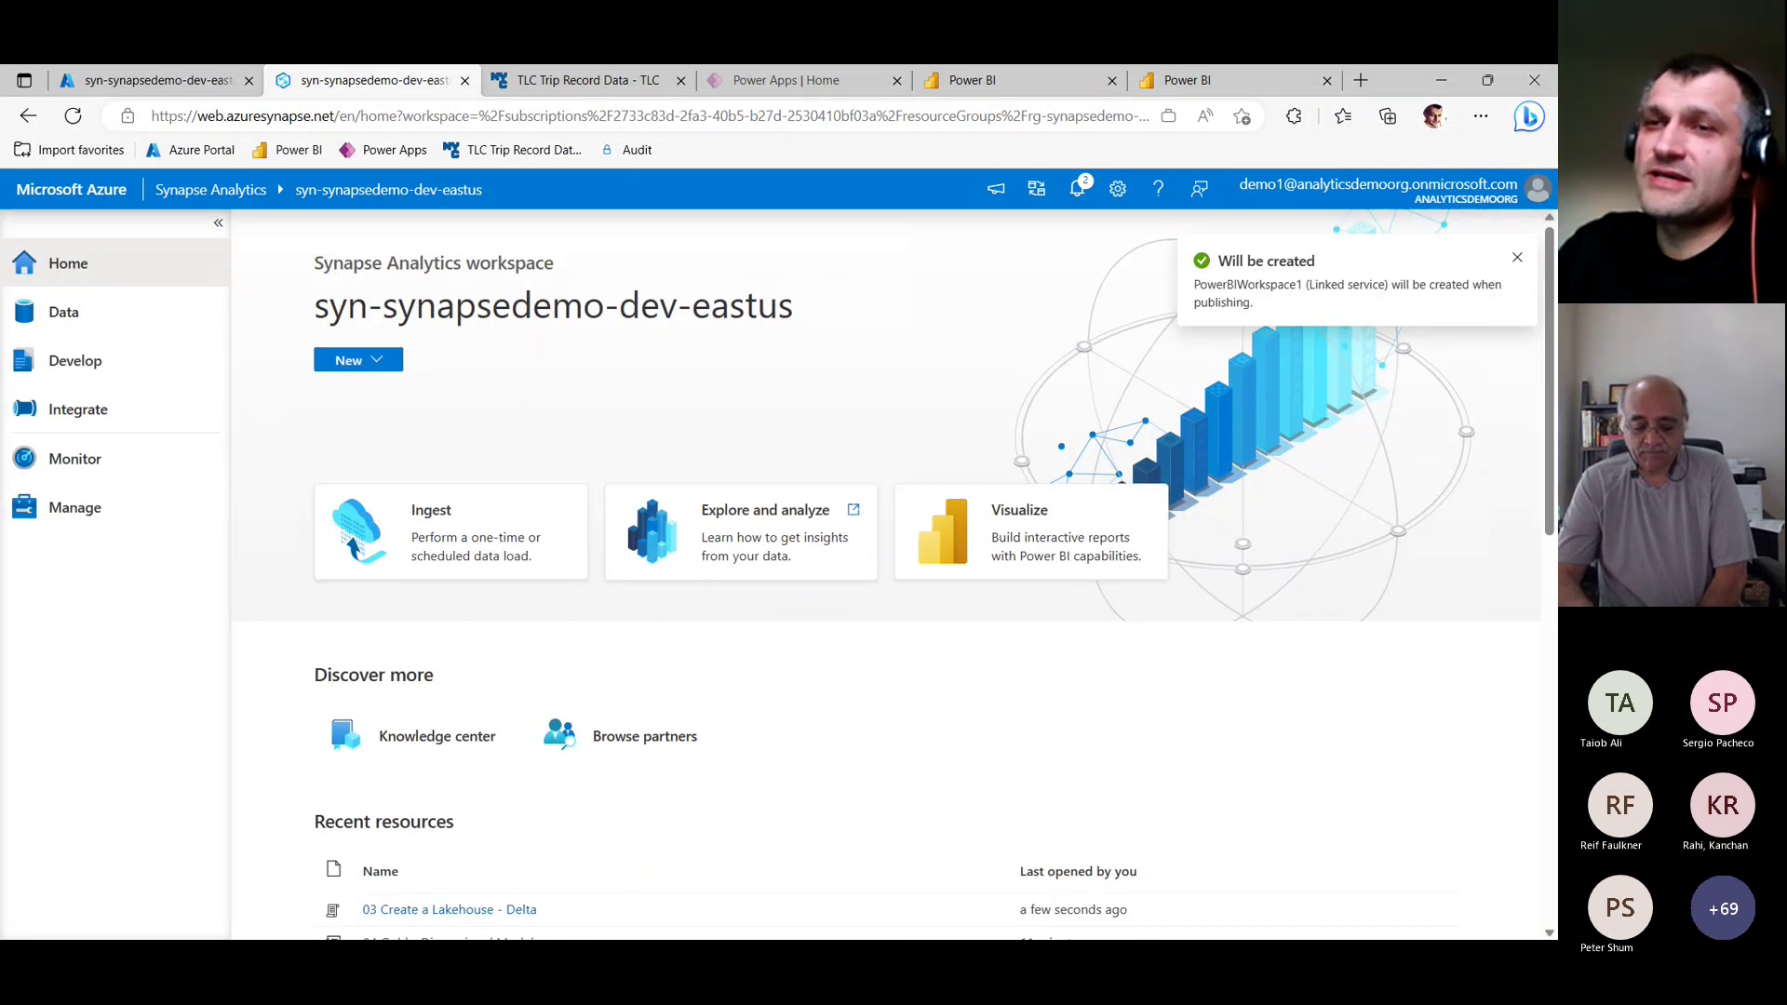
Show the Power BI datasets of PowerBIWorkspace1 in the development area and start a new report on NYC Yellow Taxi Datamart.
click(85, 370)
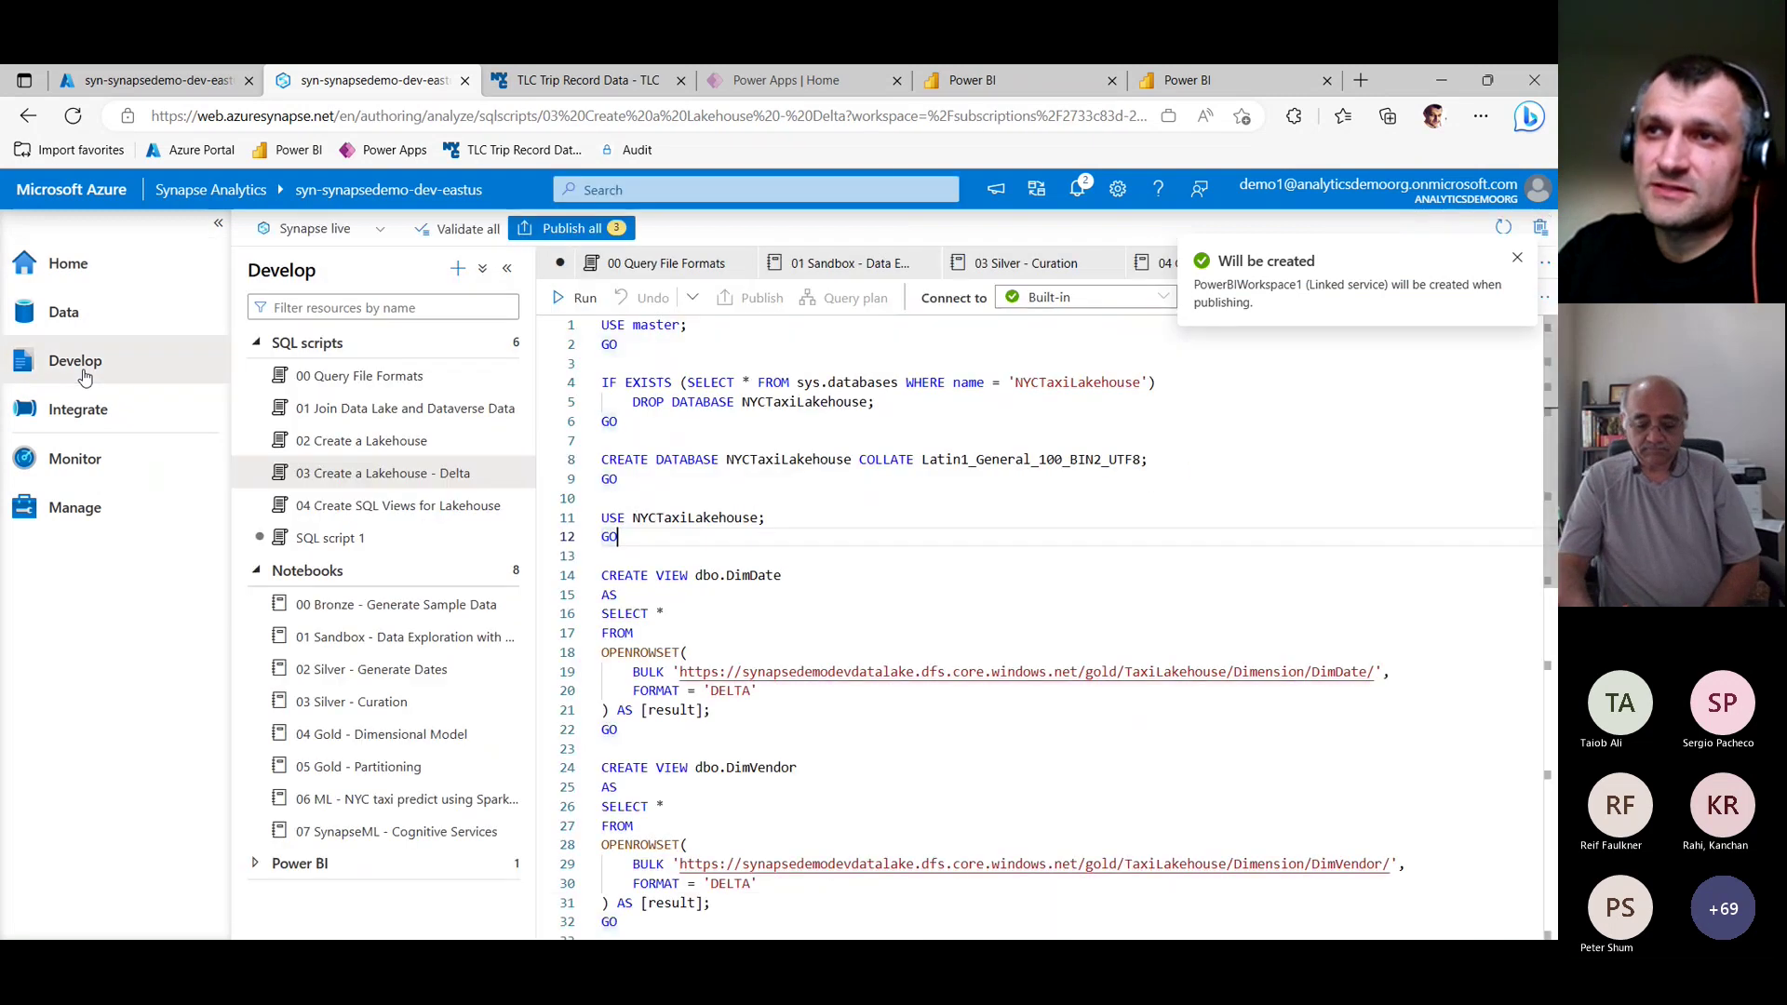
click(257, 864)
click(264, 896)
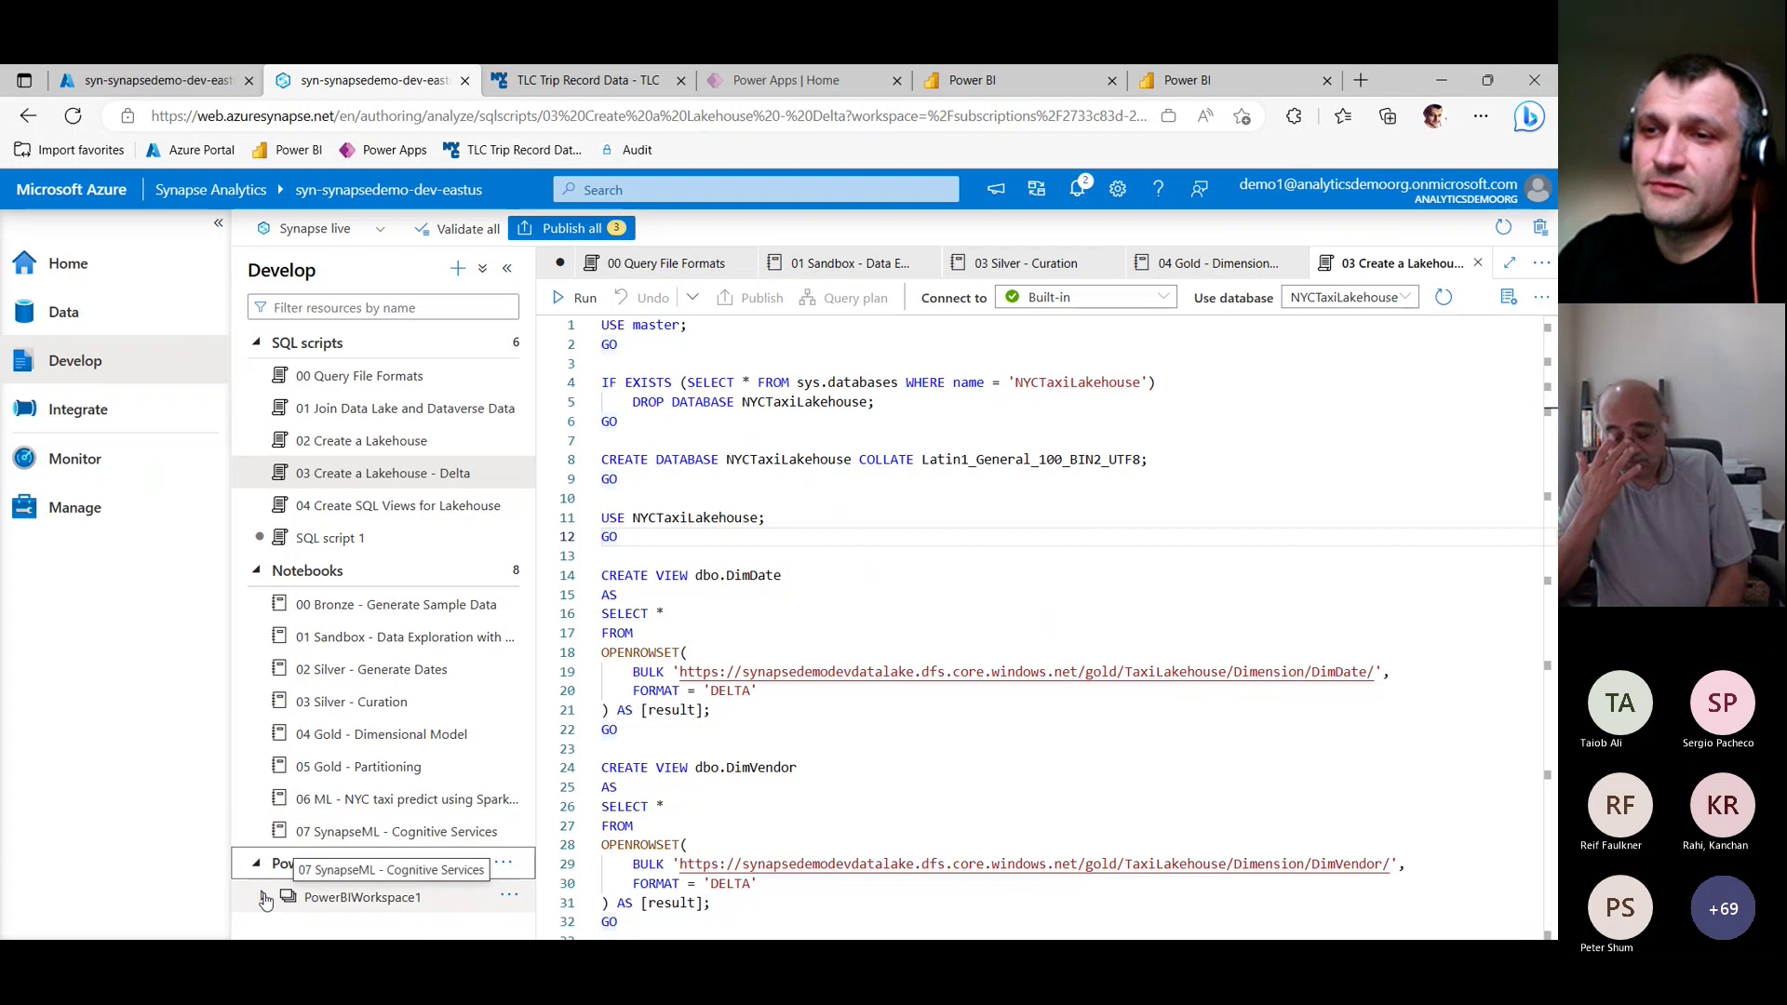
scroll(533, 824, down, 1)
click(419, 894)
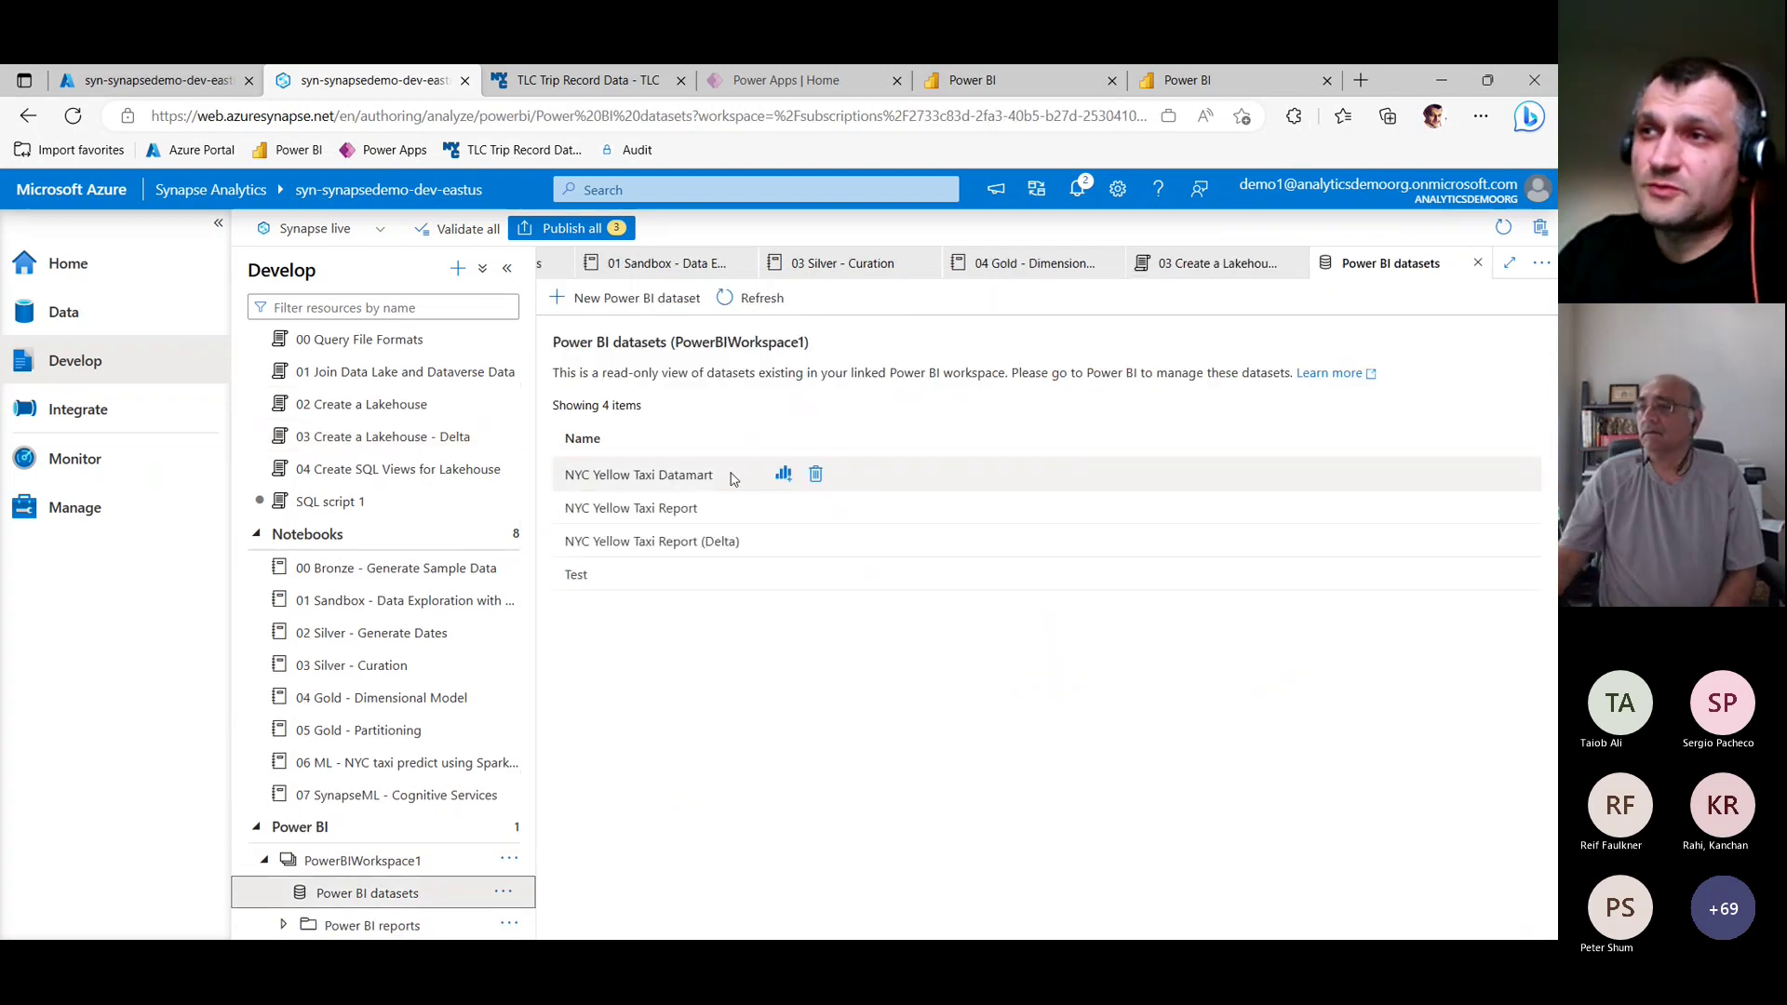
click(783, 475)
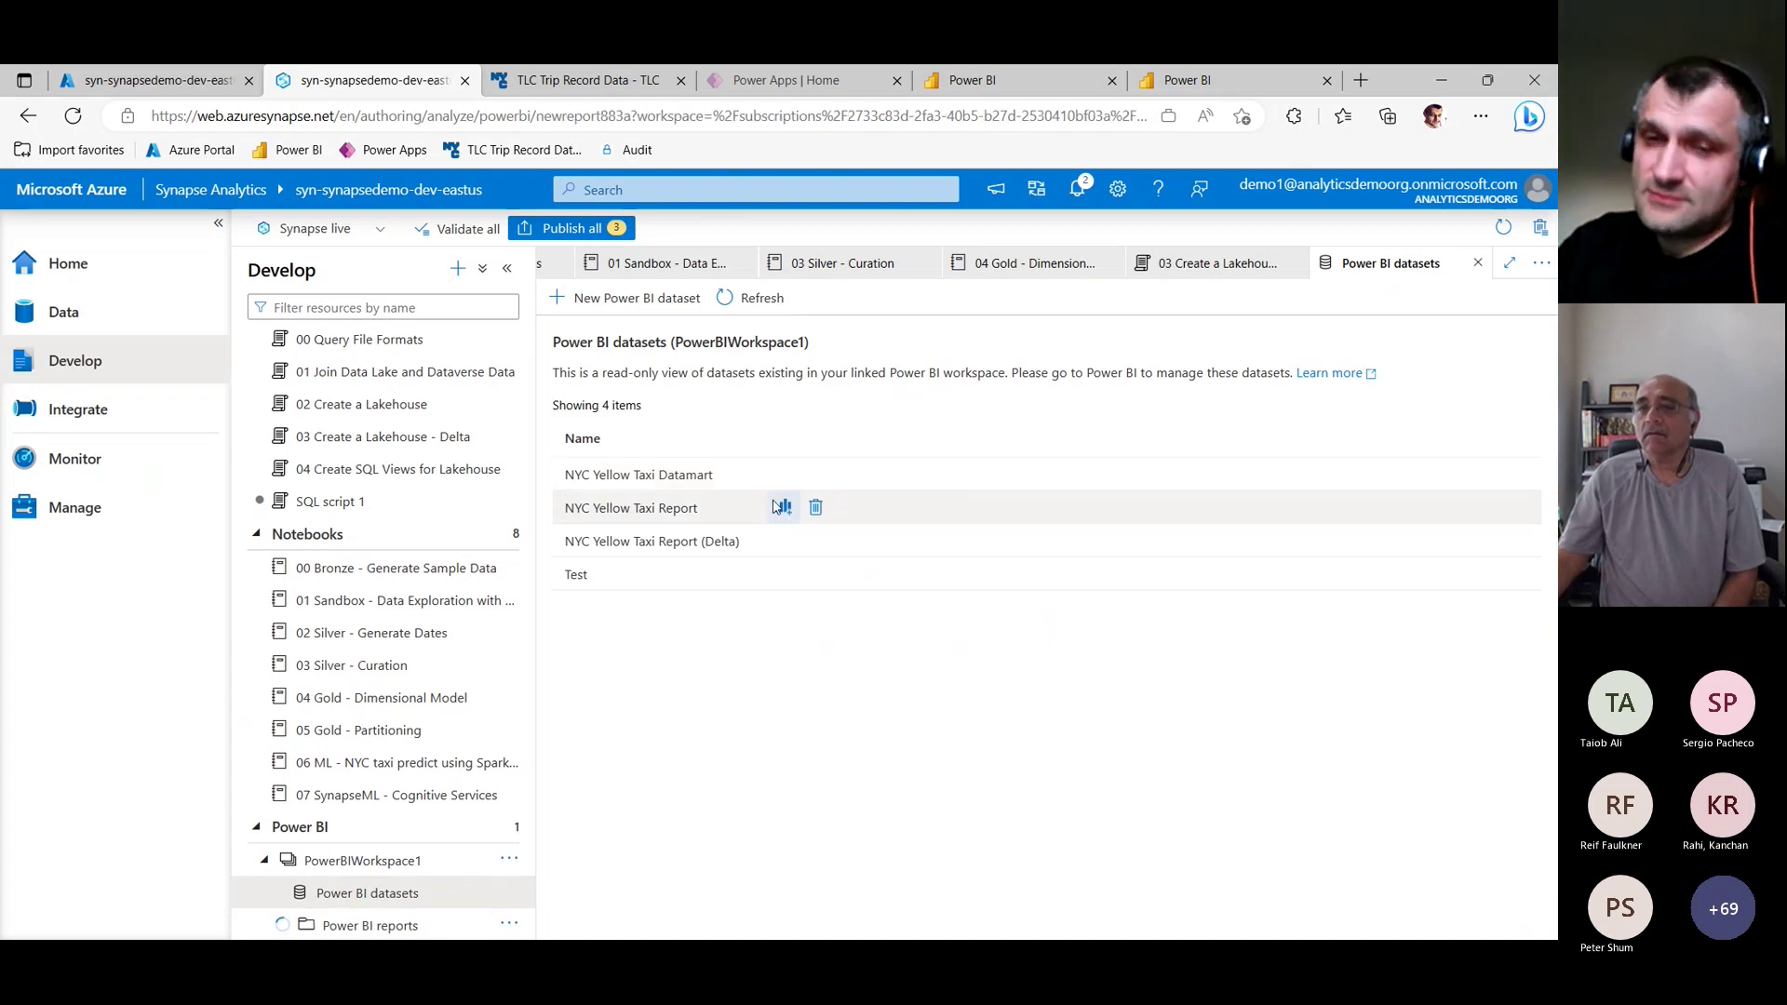